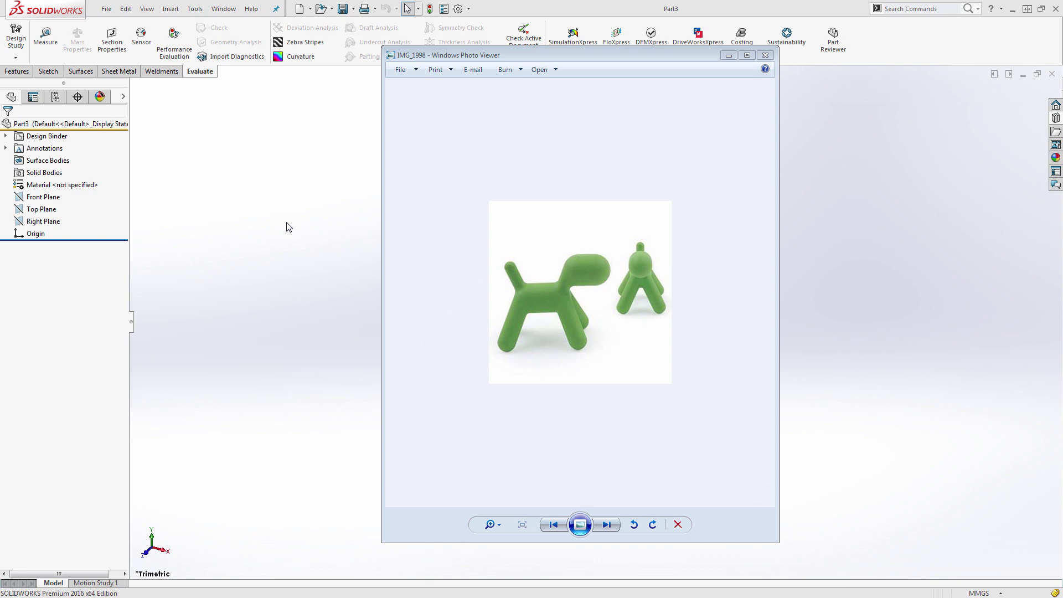
Step: In SOLIDWORKS, start a sketch on the Front Plane and insert the green dog photo as a sketch picture
{"action": "left_click", "coordinate": [287, 223]}
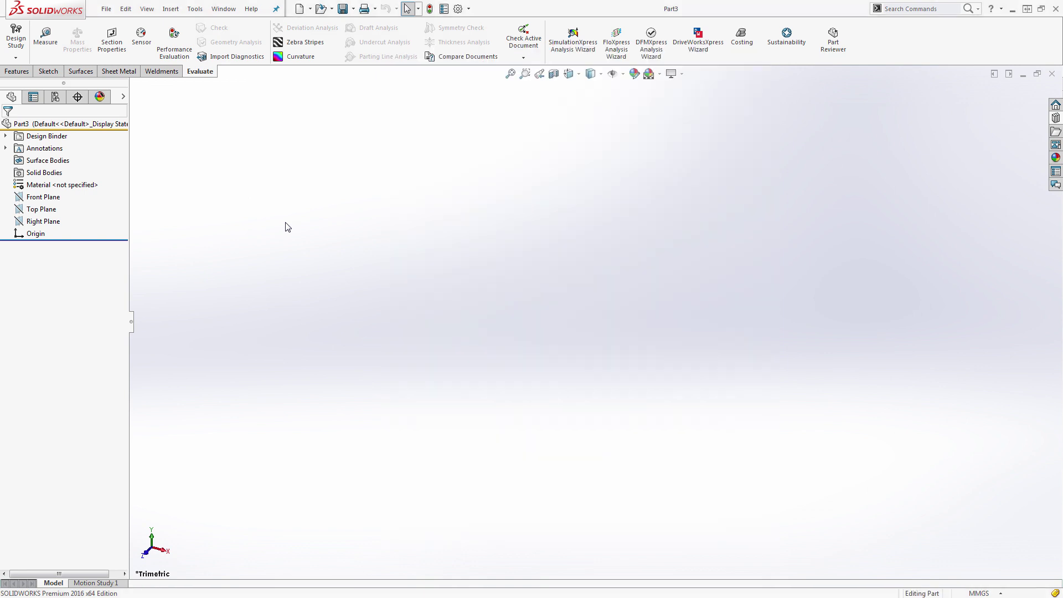
{"action": "left_click", "coordinate": [53, 198]}
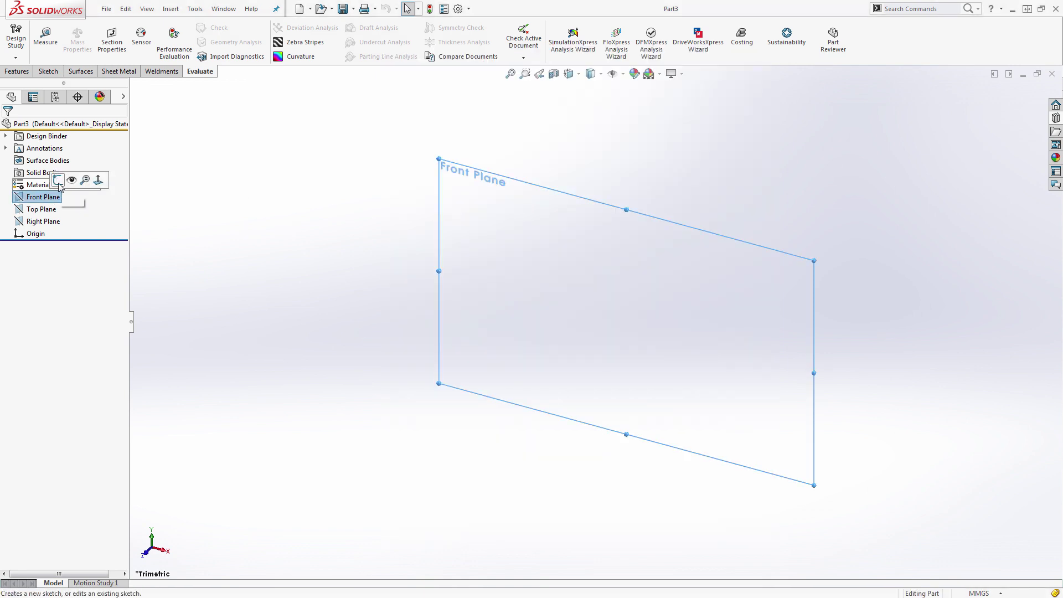
{"action": "left_click", "coordinate": [60, 183]}
{"action": "left_click", "coordinate": [171, 9]}
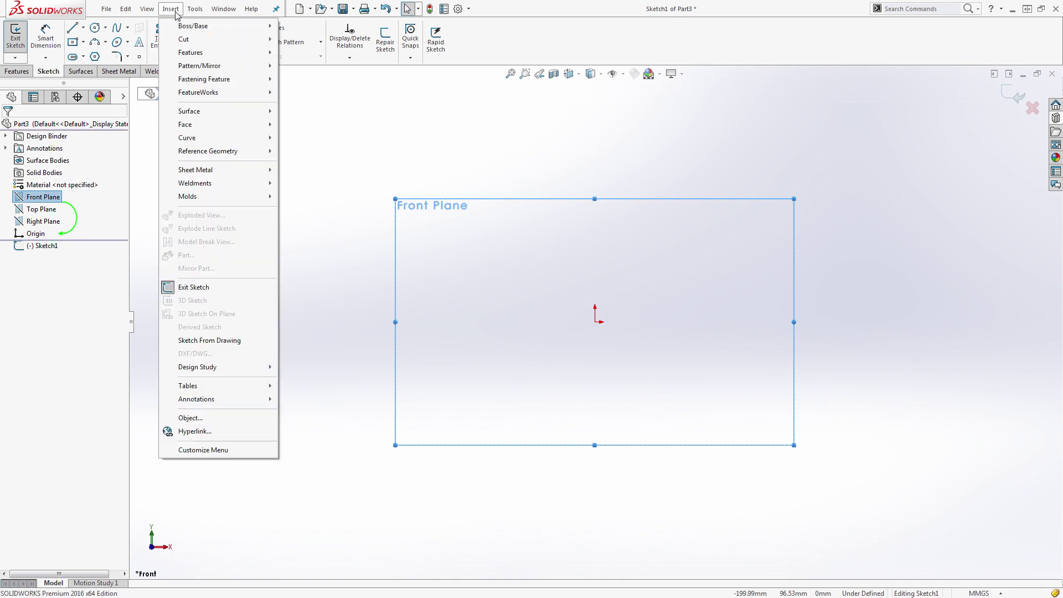
{"action": "left_click", "coordinate": [195, 9]}
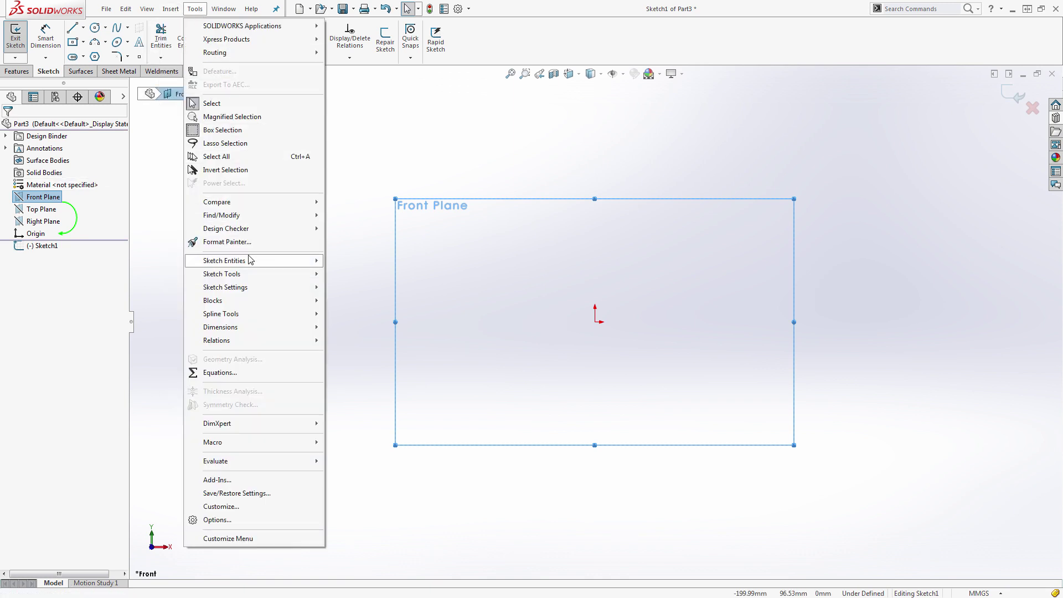
{"action": "mouse_move", "coordinate": [250, 274]}
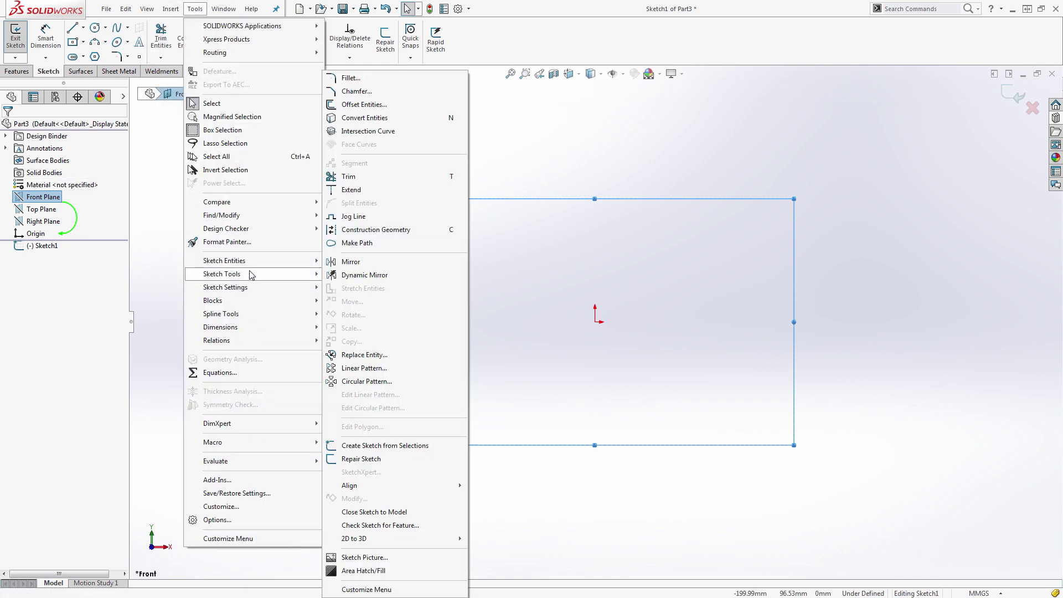
{"action": "left_click", "coordinate": [366, 557]}
{"action": "double_click", "coordinate": [307, 211]}
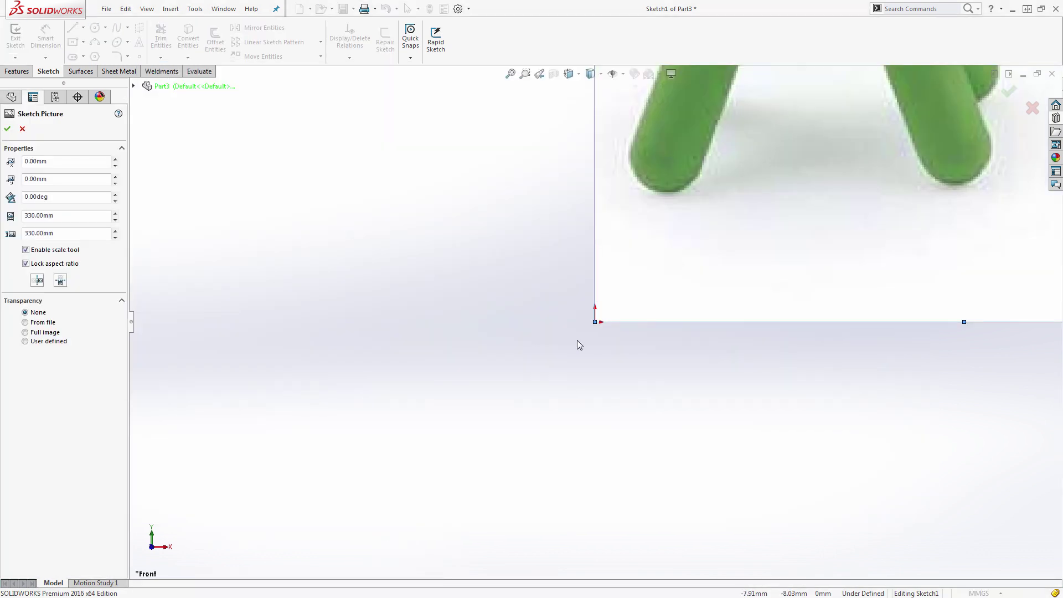
Step: Move the sketch picture so the side-view dog's body lies over the origin
{"action": "mouse_move", "coordinate": [706, 283]}
{"action": "left_mouse_down"}
{"action": "mouse_move", "coordinate": [671, 340]}
{"action": "mouse_move", "coordinate": [683, 351]}
{"action": "mouse_move", "coordinate": [662, 351]}
{"action": "left_mouse_up"}
{"action": "scroll", "coordinate": [659, 346], "scroll_direction": "down", "scroll_amount": 2}
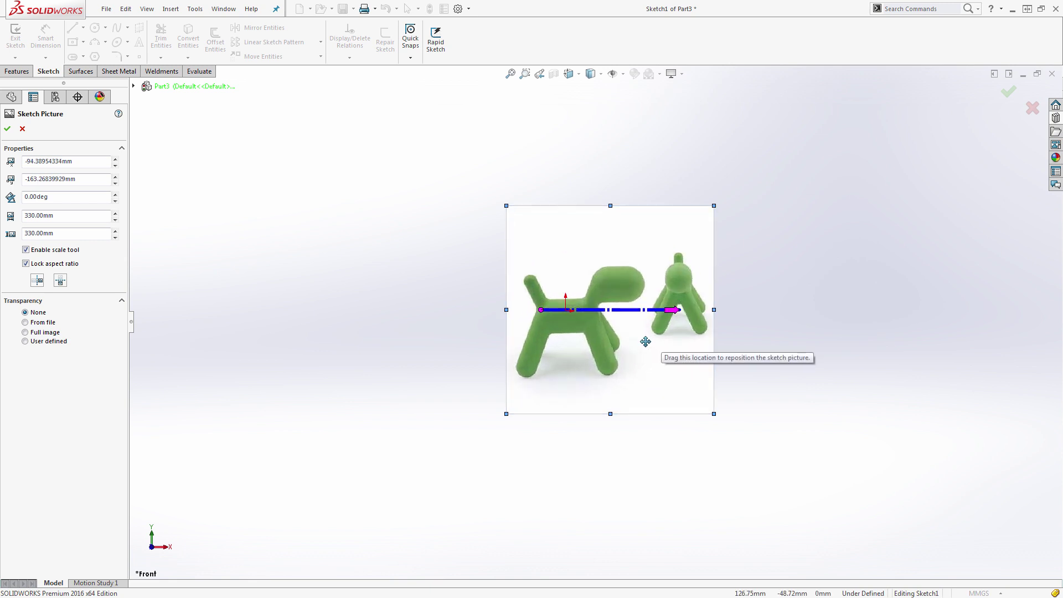
{"action": "scroll", "coordinate": [645, 342], "scroll_direction": "down", "scroll_amount": 2}
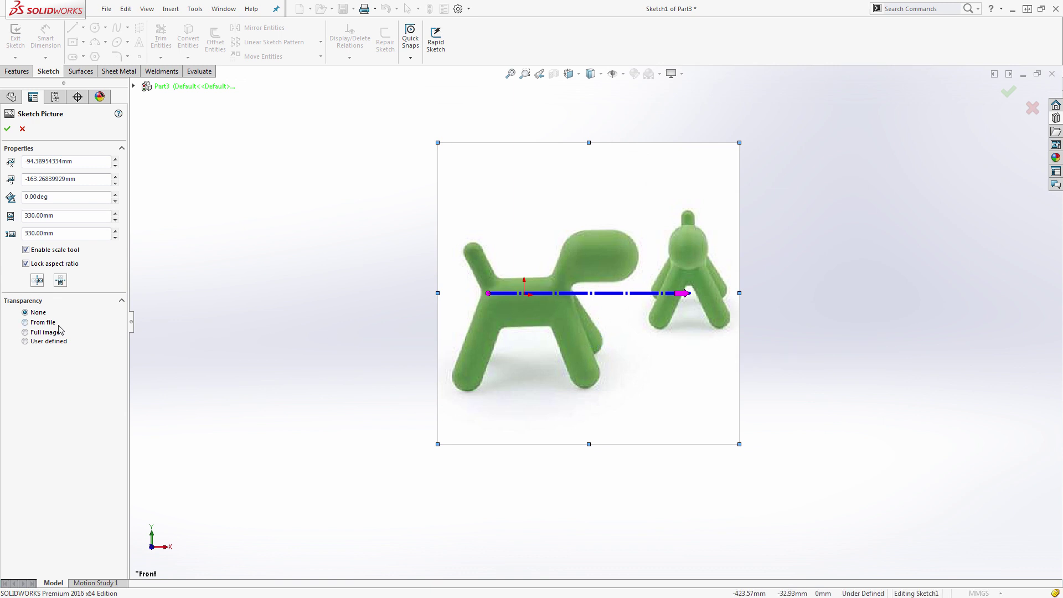
Step: Set the picture's full-image transparency to 0.46, accept the picture and exit the sketch
{"action": "left_click", "coordinate": [43, 332]}
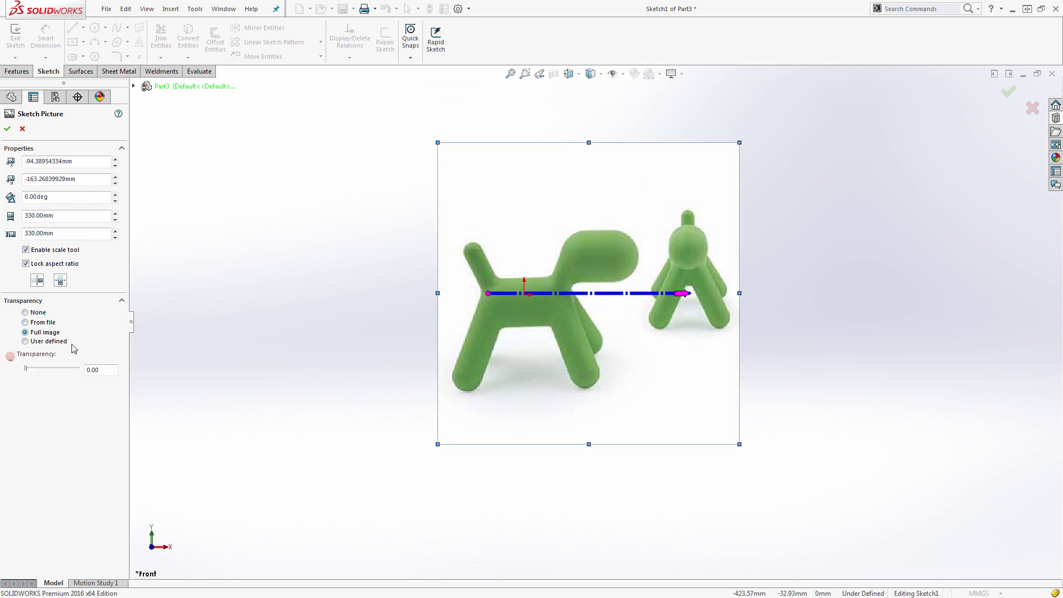
{"action": "left_click_drag", "start_coordinate": [31, 369], "coordinate": [41, 369]}
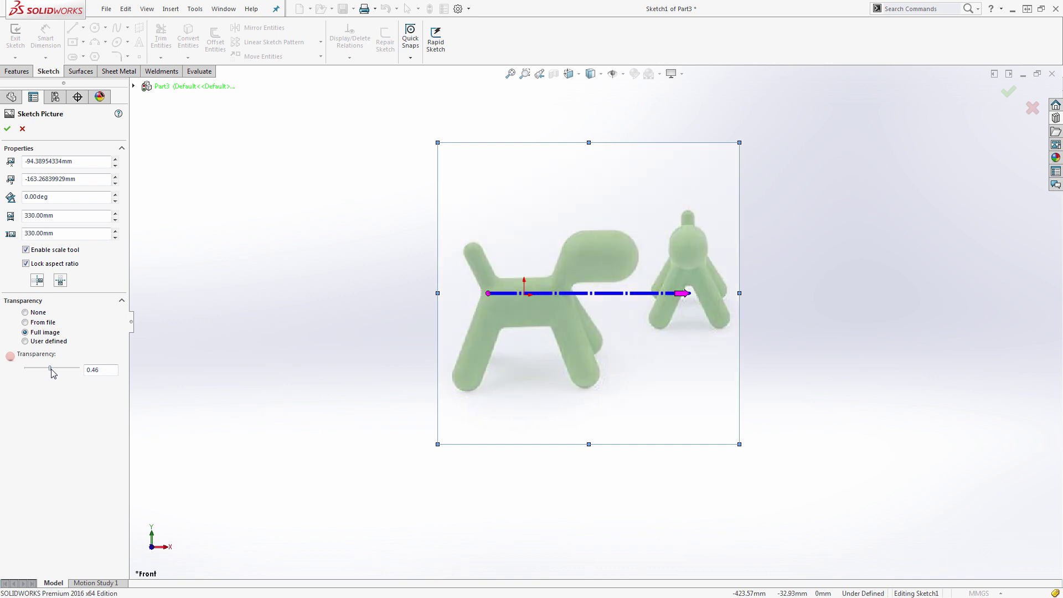
{"action": "left_click", "coordinate": [7, 129]}
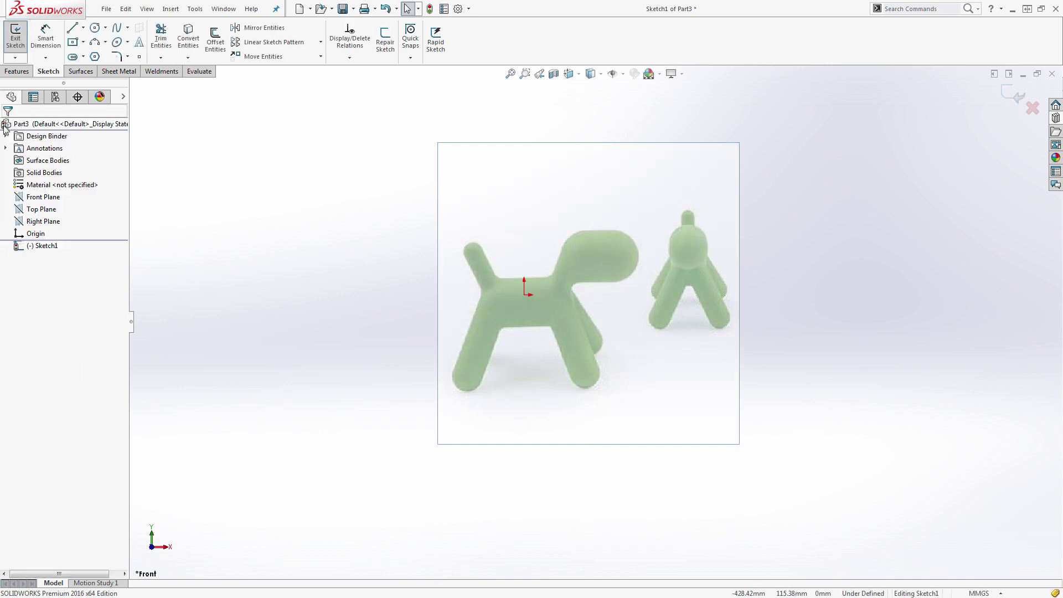
{"action": "left_click", "coordinate": [15, 37]}
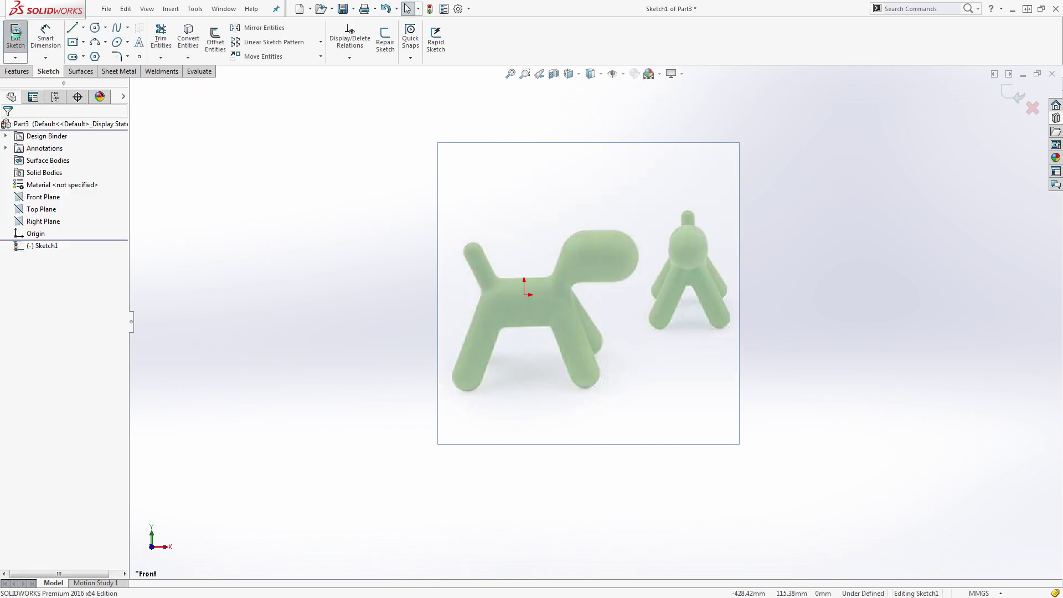
{"action": "left_click", "coordinate": [300, 286]}
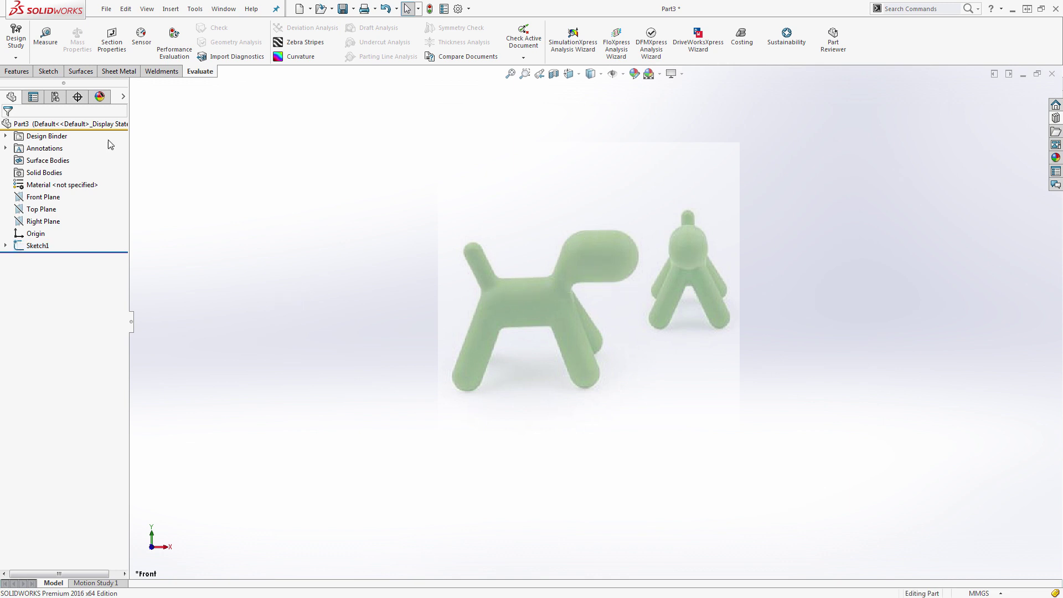
Step: Start a new sketch on the Front Plane and draw a horizontal line about 99 mm long along the side-view dog's back
{"action": "left_click", "coordinate": [81, 72]}
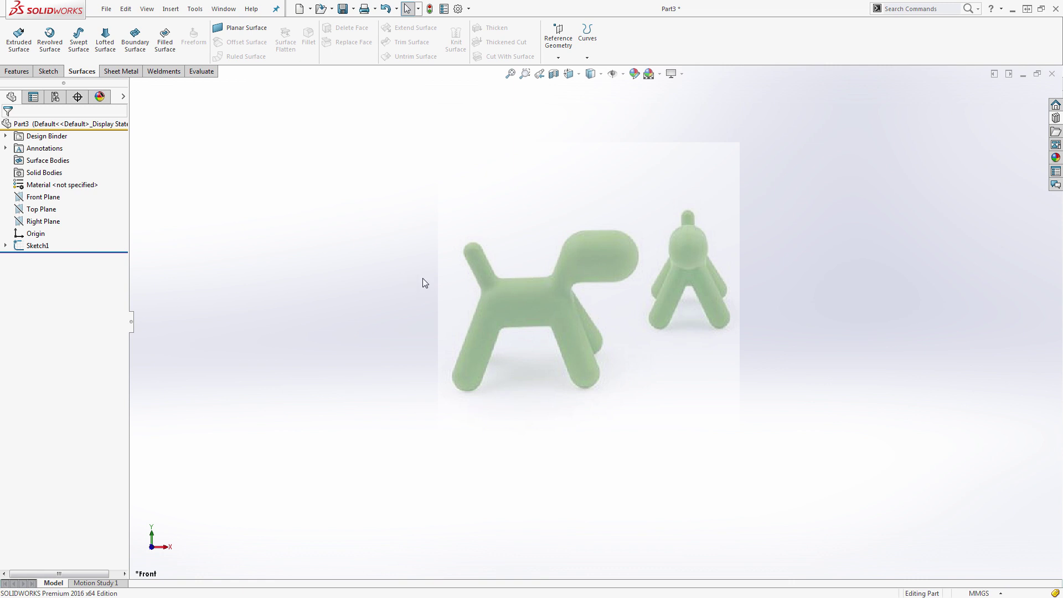
{"action": "left_click", "coordinate": [43, 196]}
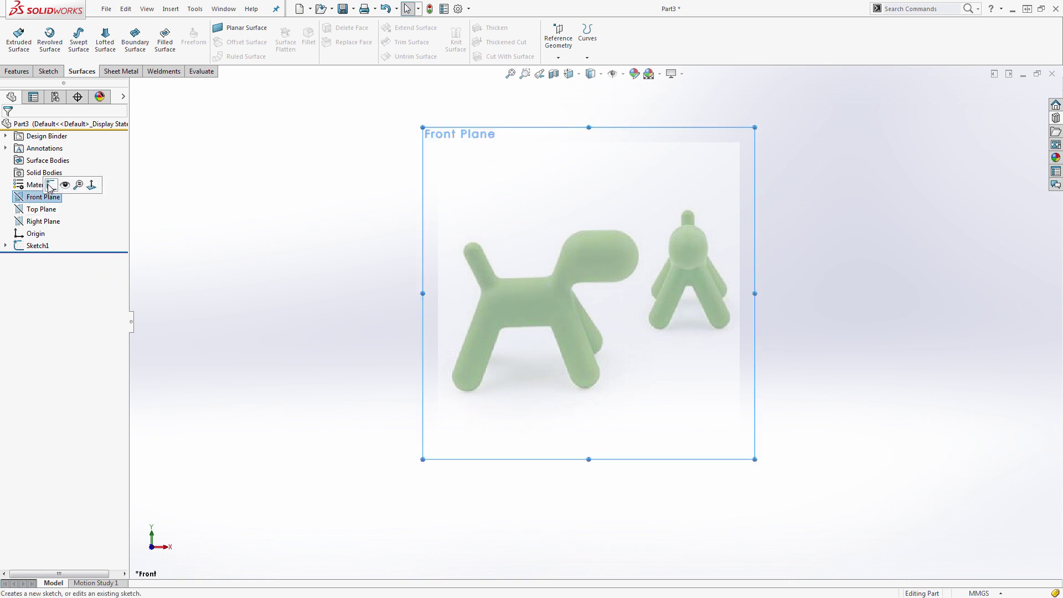
{"action": "left_click", "coordinate": [78, 182]}
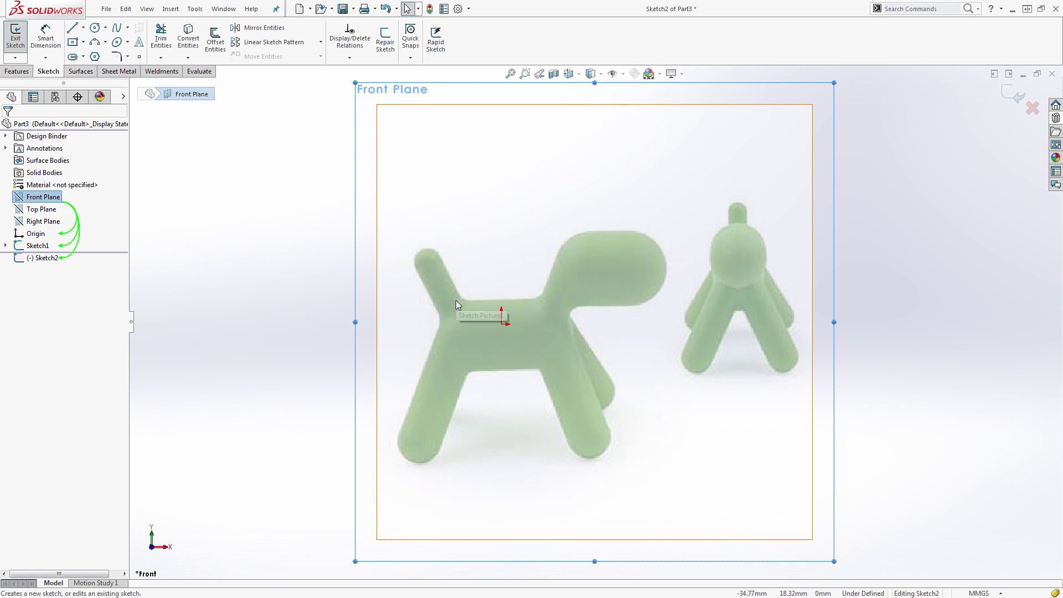
{"action": "key", "text": "l"}
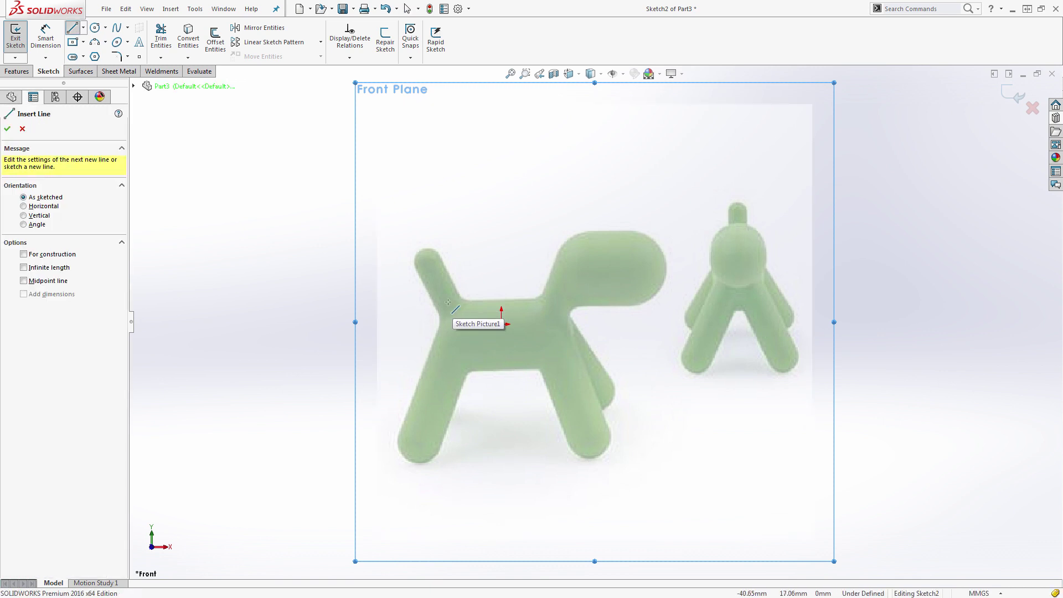
{"action": "left_click", "coordinate": [438, 301]}
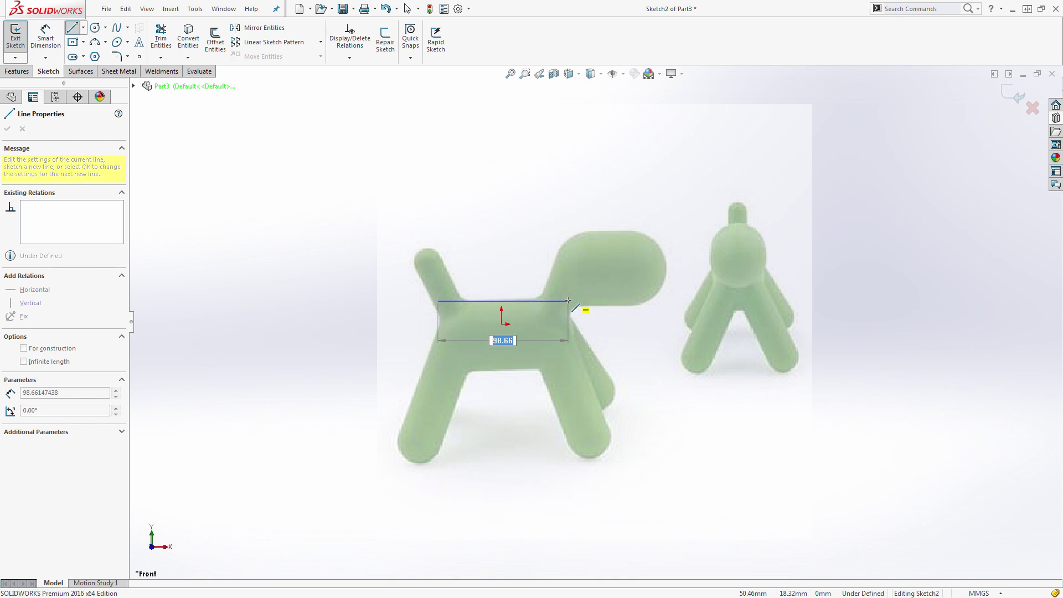
{"action": "left_click", "coordinate": [568, 301]}
{"action": "key", "text": "Escape"}
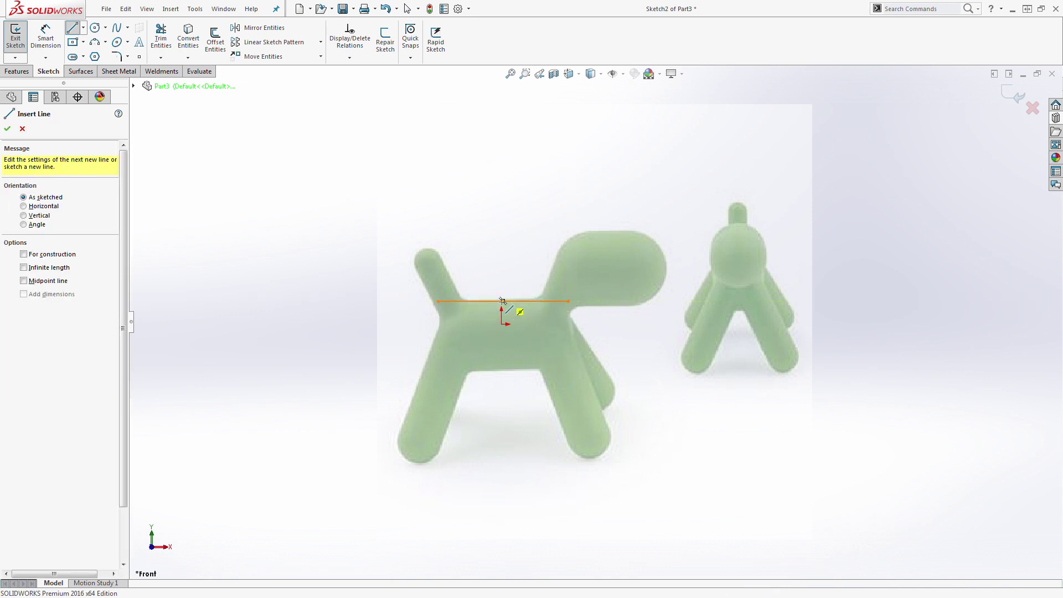
{"action": "key", "text": "Escape"}
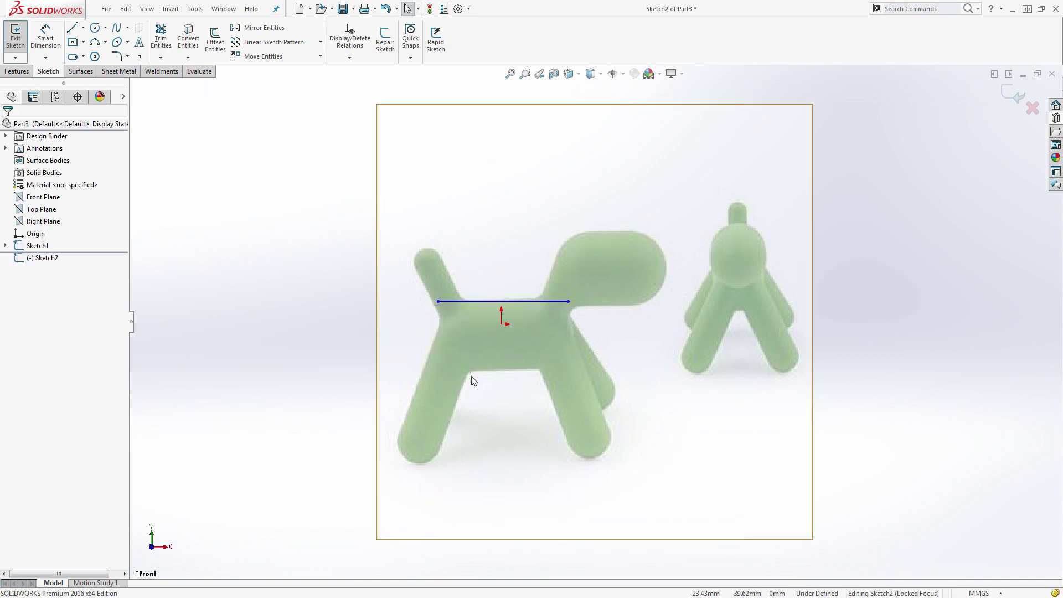
Step: Draw a second horizontal line along the dog's belly and adjust its endpoints to span from the rear leg to the front leg
{"action": "key", "text": "l"}
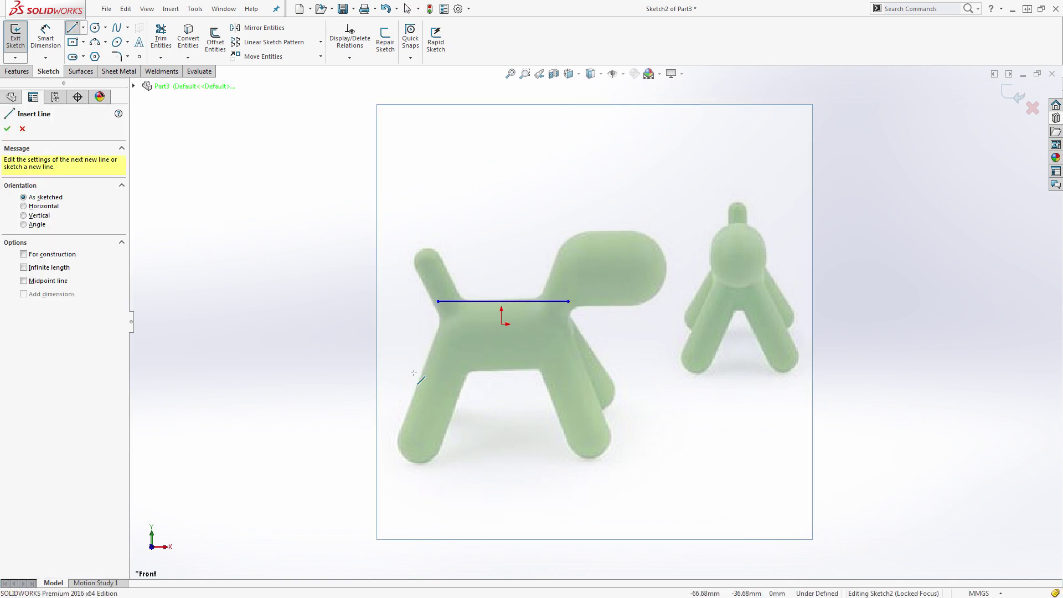
{"action": "left_click_drag", "start_coordinate": [413, 373], "coordinate": [584, 371]}
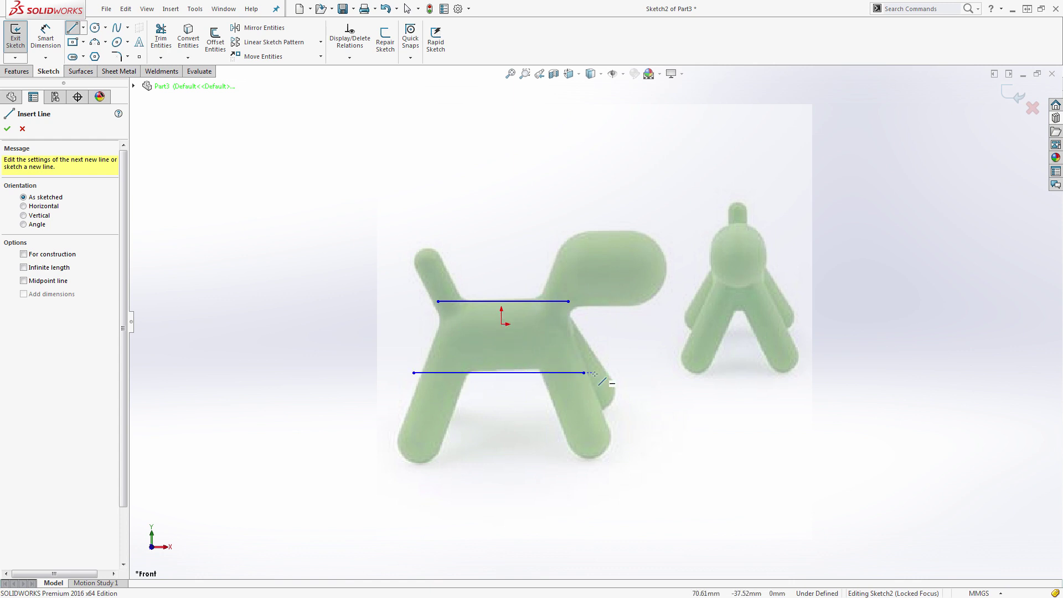
{"action": "key", "text": "Escape"}
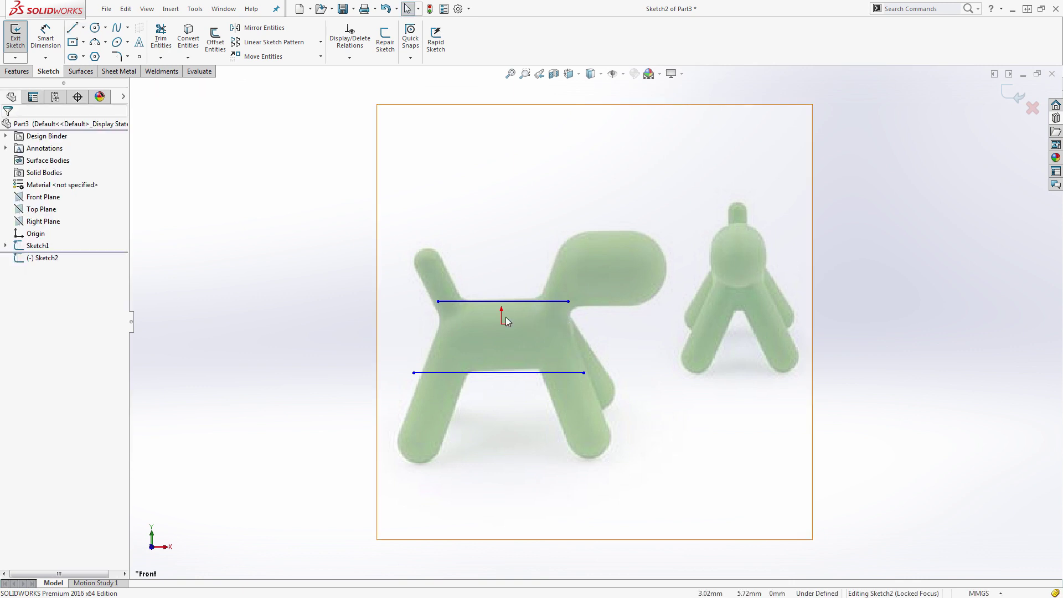
{"action": "left_click", "coordinate": [584, 373]}
{"action": "left_click_drag", "start_coordinate": [584, 373], "coordinate": [578, 370]}
{"action": "left_click_drag", "start_coordinate": [415, 370], "coordinate": [441, 370]}
Step: Draw a construction line between the midpoints of the back and belly lines and make it vertical
{"action": "key", "text": "l"}
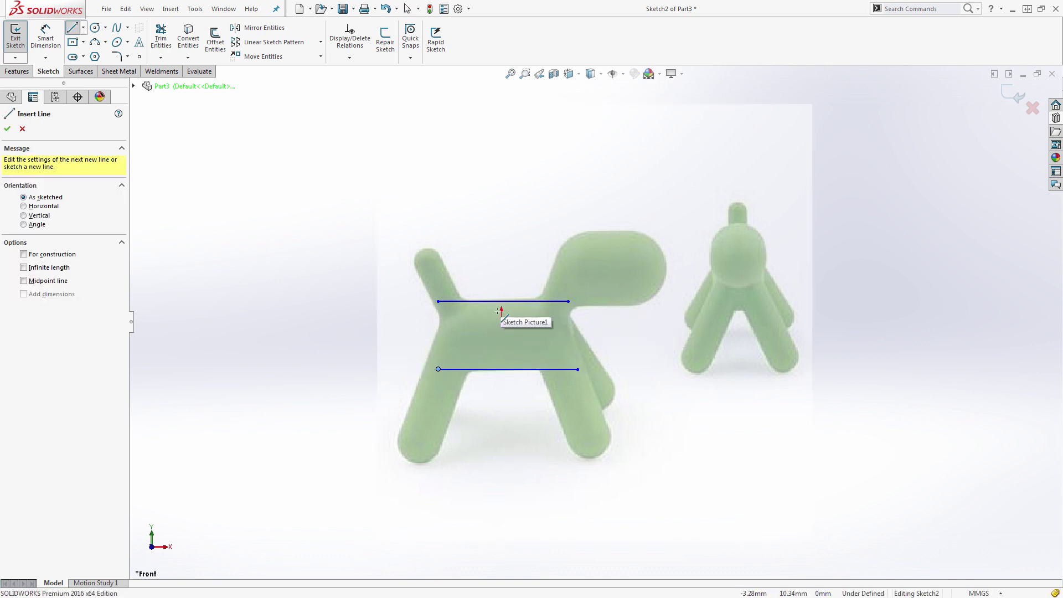
{"action": "left_click", "coordinate": [66, 255]}
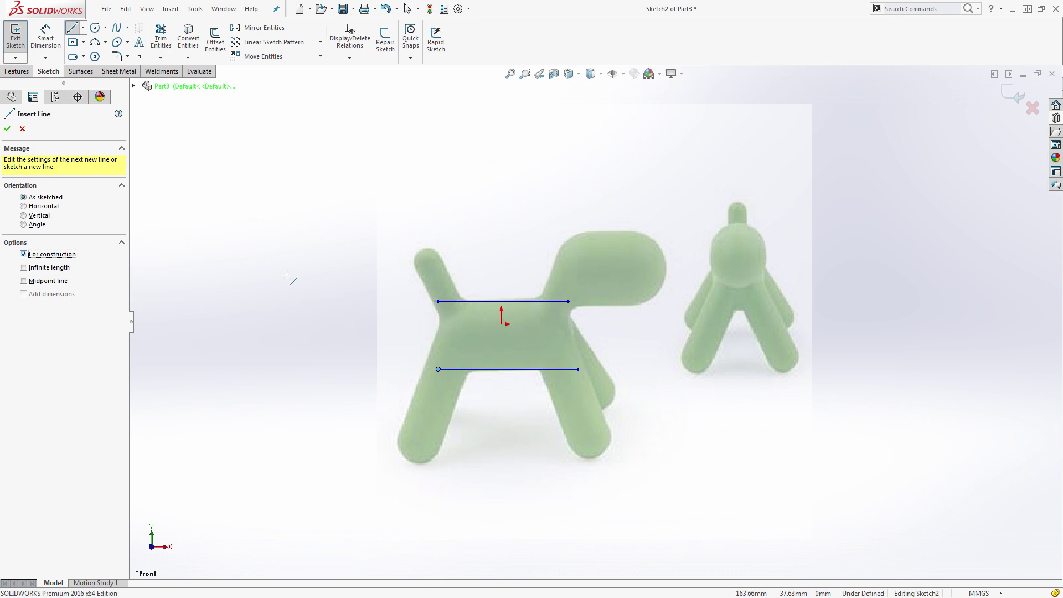
{"action": "left_click", "coordinate": [502, 301]}
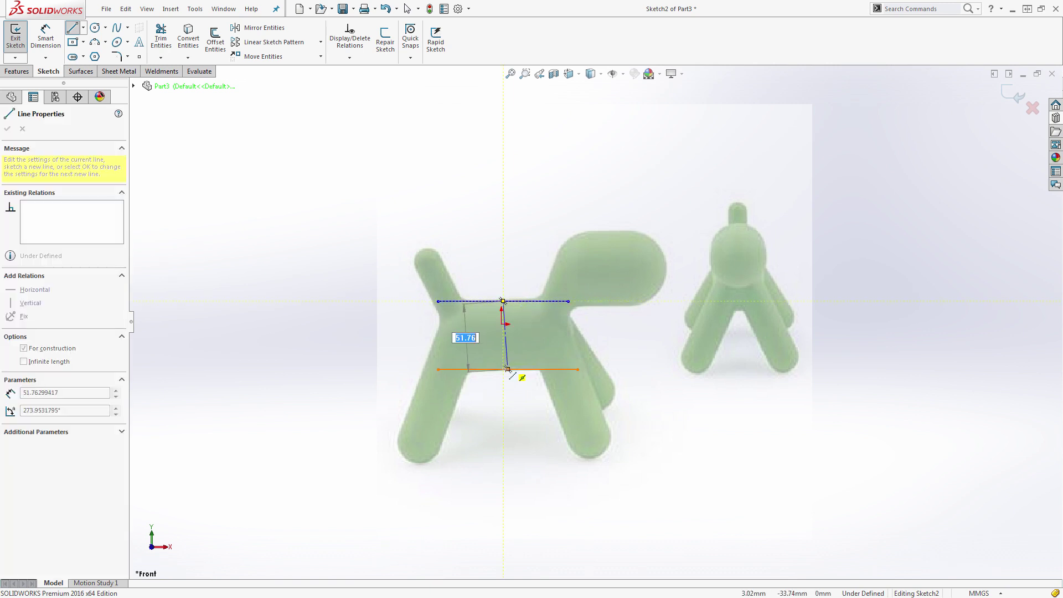
{"action": "left_click", "coordinate": [508, 369]}
{"action": "key", "text": "Escape"}
{"action": "left_click", "coordinate": [503, 347]}
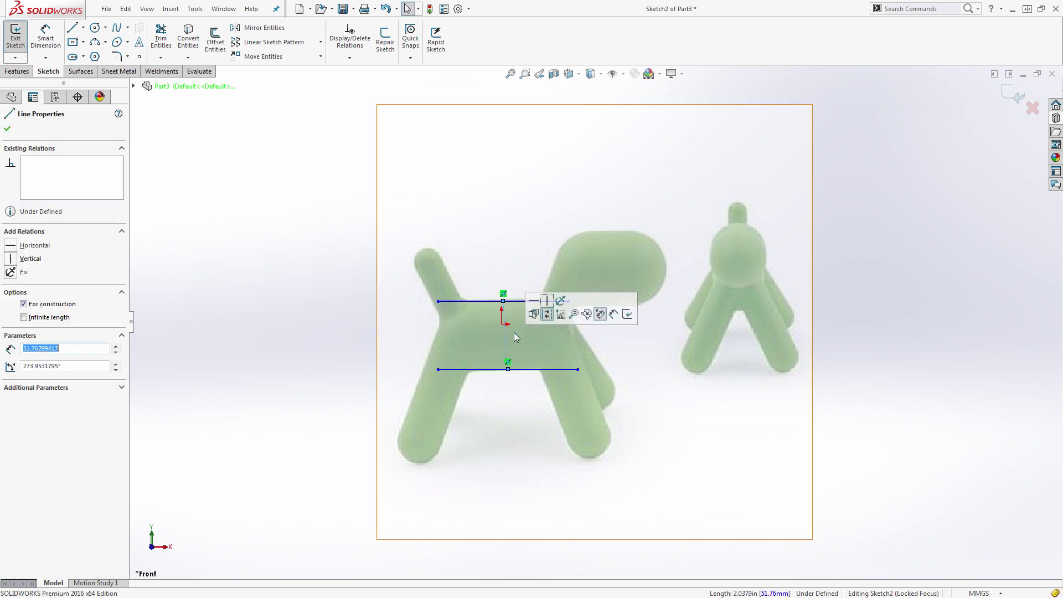
{"action": "left_click", "coordinate": [547, 304]}
{"action": "left_click", "coordinate": [331, 314]}
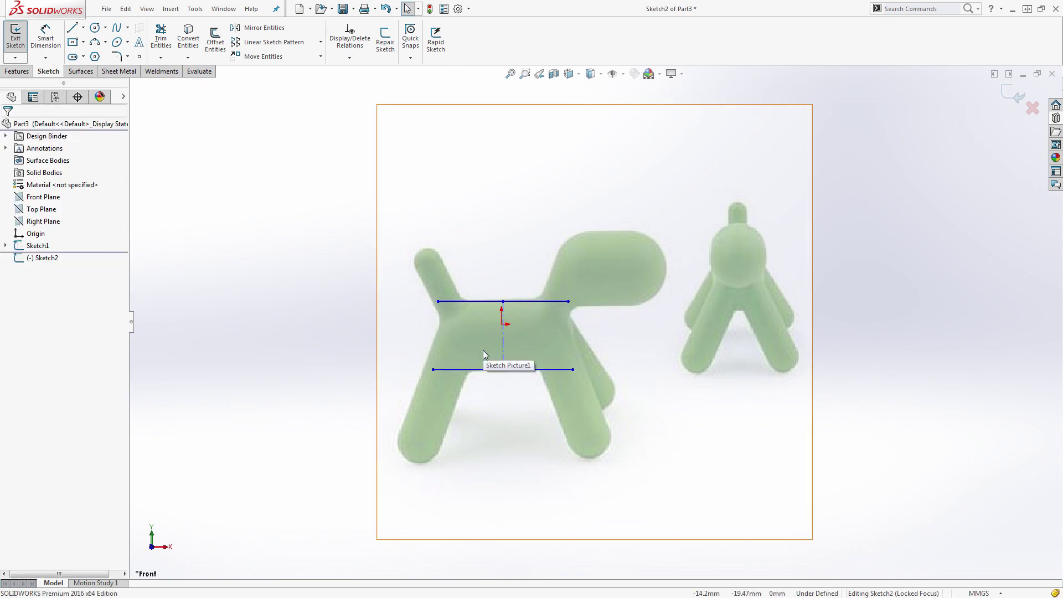
Step: Add an equal-length relation between the back line and the belly line
{"action": "left_click", "coordinate": [467, 301]}
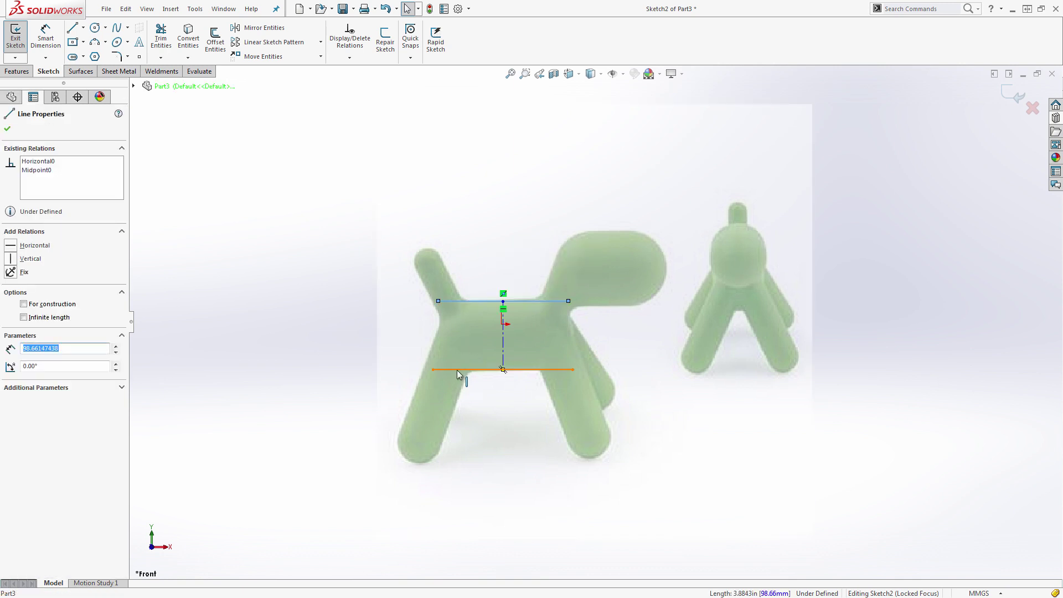
{"action": "left_click", "coordinate": [457, 370], "text": "ctrl"}
{"action": "left_click", "coordinate": [554, 324]}
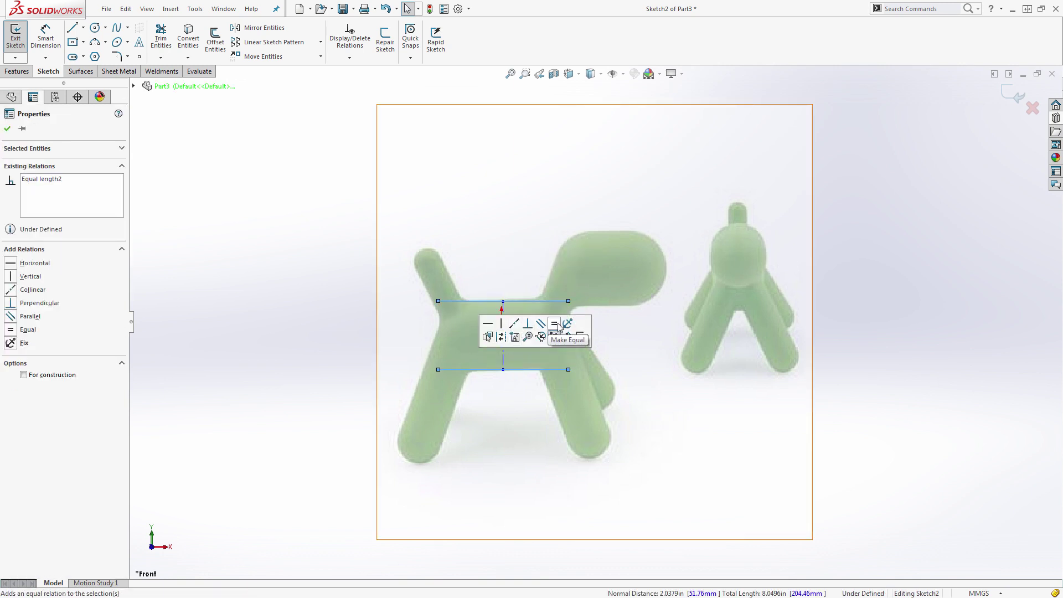
{"action": "left_click", "coordinate": [316, 334]}
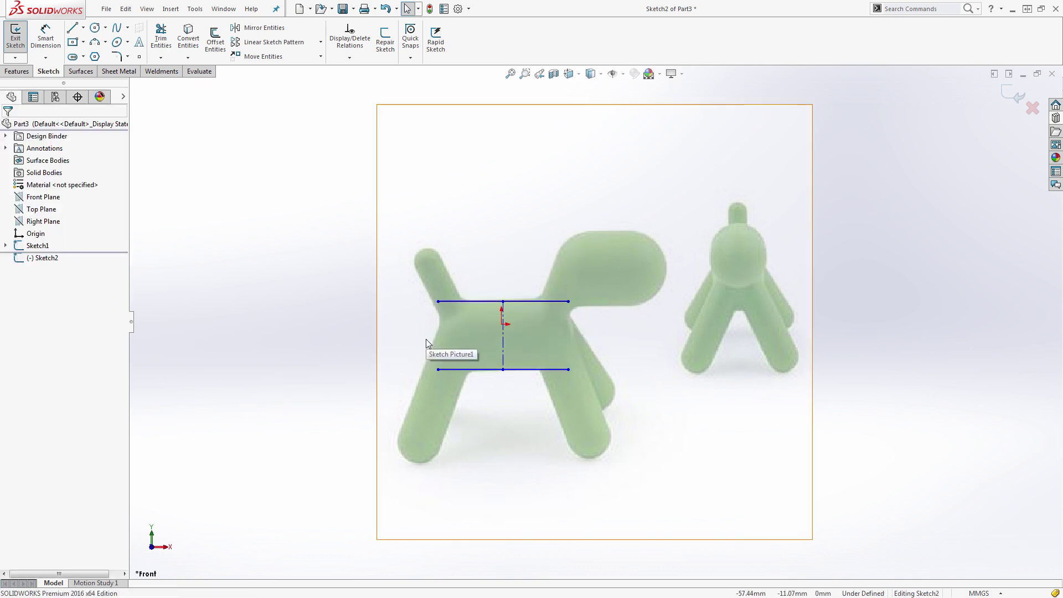
Step: Dimension the back line's length to 100 mm
{"action": "key", "text": "s"}
{"action": "left_click", "coordinate": [460, 349]}
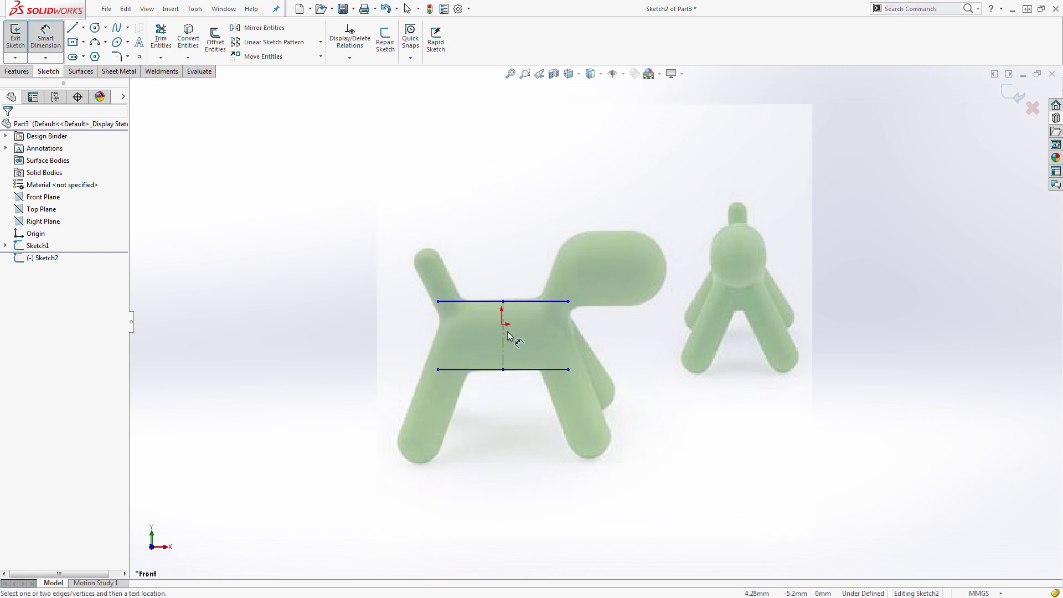
{"action": "left_click", "coordinate": [499, 302]}
{"action": "left_click", "coordinate": [498, 296]}
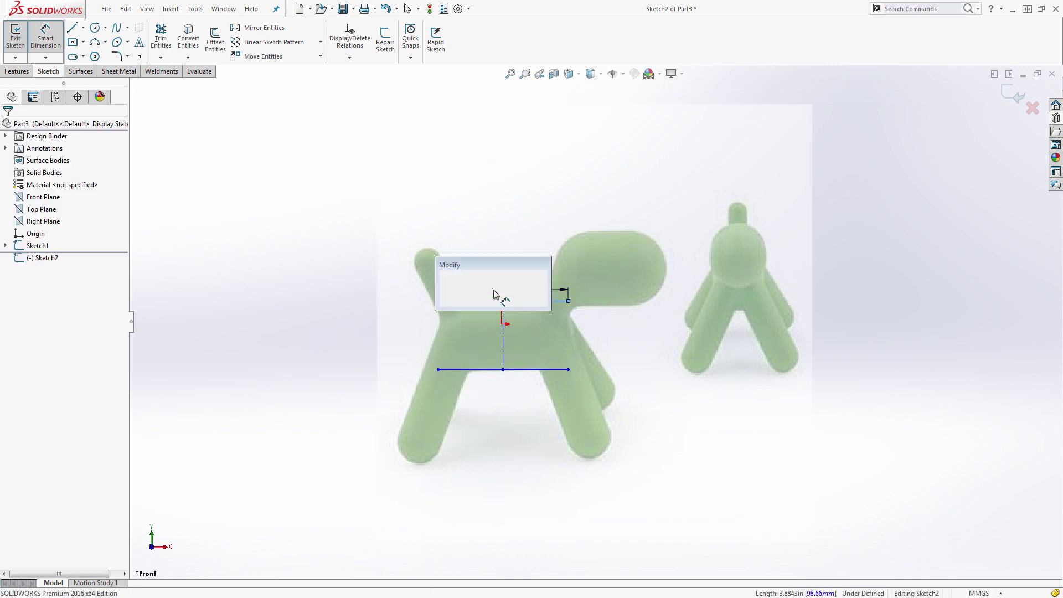
{"action": "type", "text": "100"}
{"action": "key", "text": "Return"}
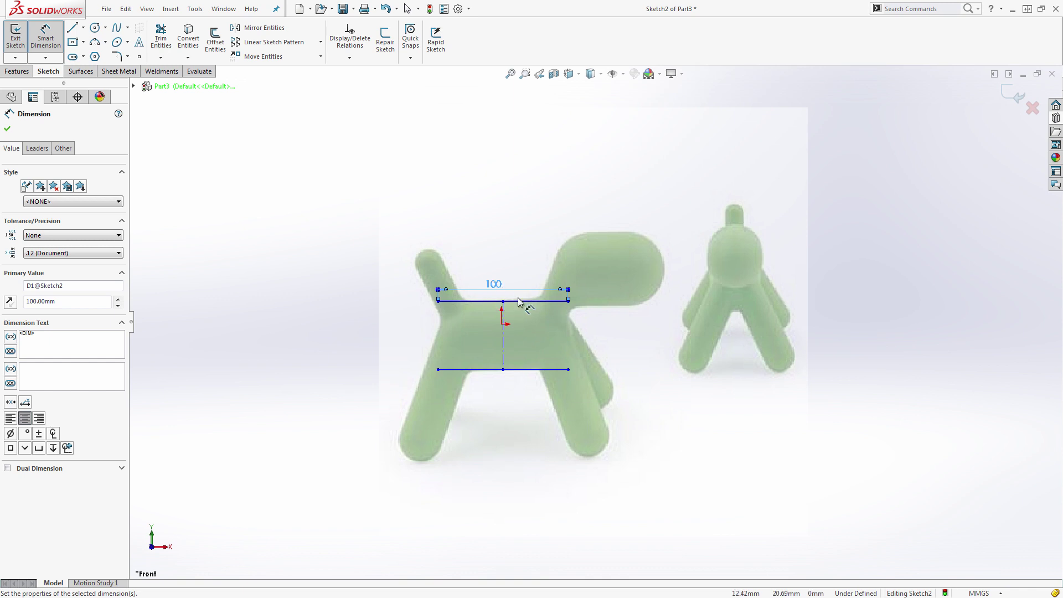
{"action": "scroll", "coordinate": [520, 339], "scroll_direction": "down", "scroll_amount": 2}
{"action": "key", "text": "Escape"}
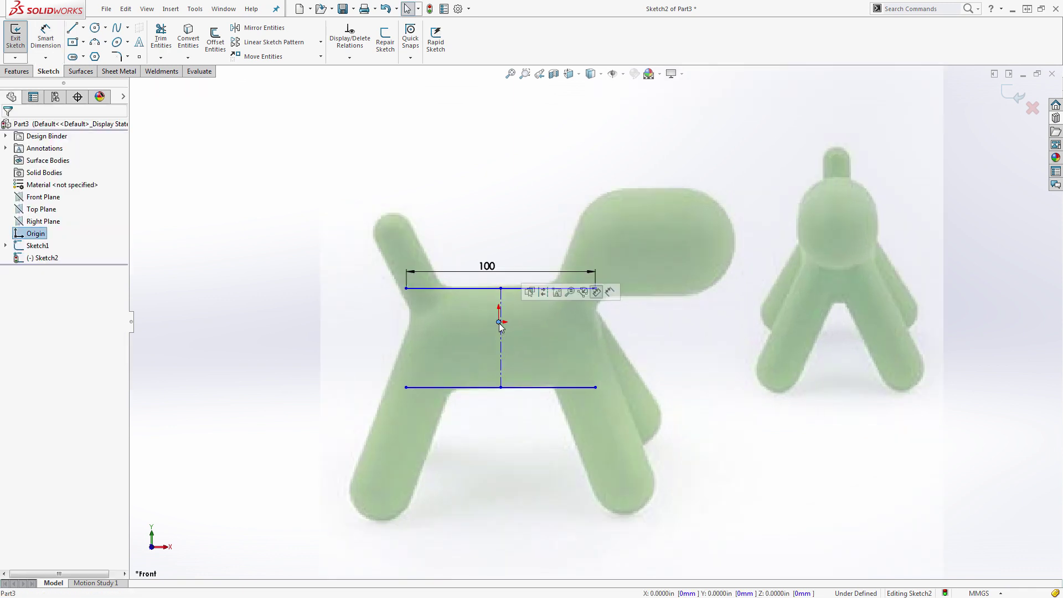
Step: Make the vertical construction line coincident with the origin
{"action": "left_click", "coordinate": [502, 352]}
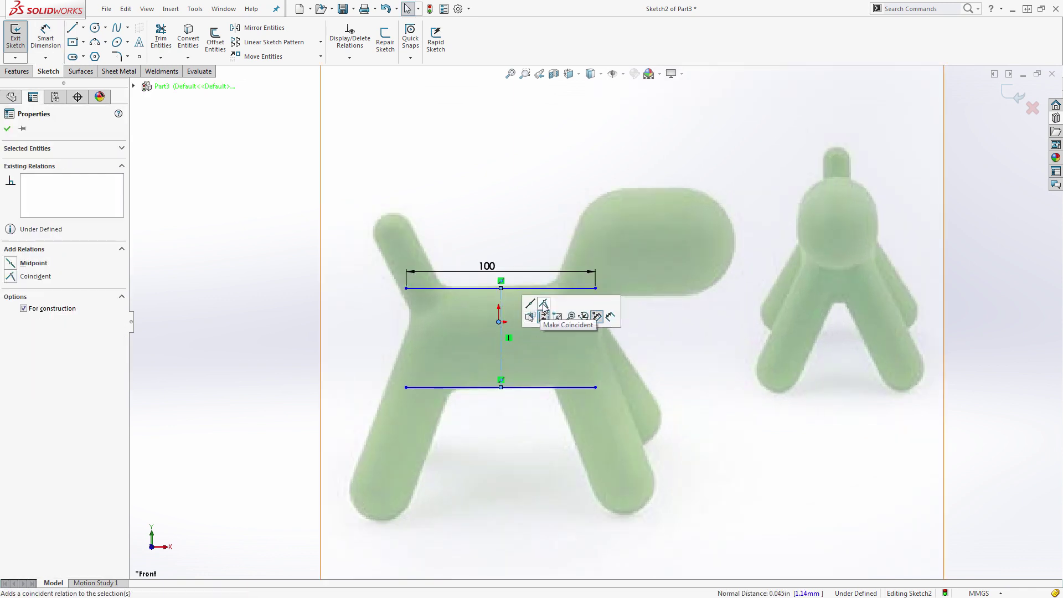
{"action": "left_click", "coordinate": [544, 305]}
{"action": "left_click", "coordinate": [295, 304]}
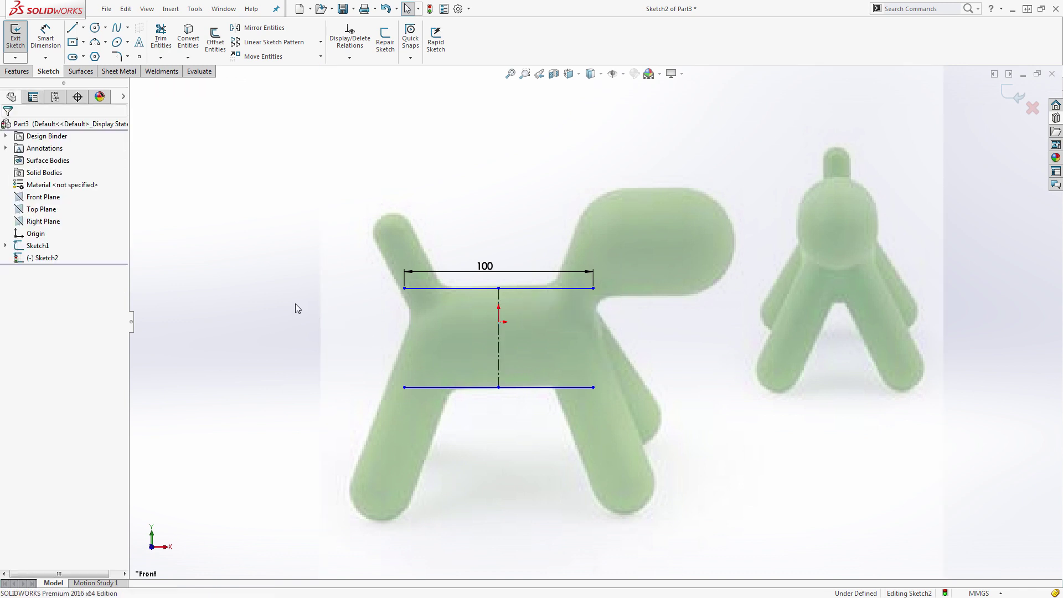
Step: Dimension the back line 17 mm above the origin
{"action": "key", "text": "s"}
{"action": "left_click", "coordinate": [330, 316]}
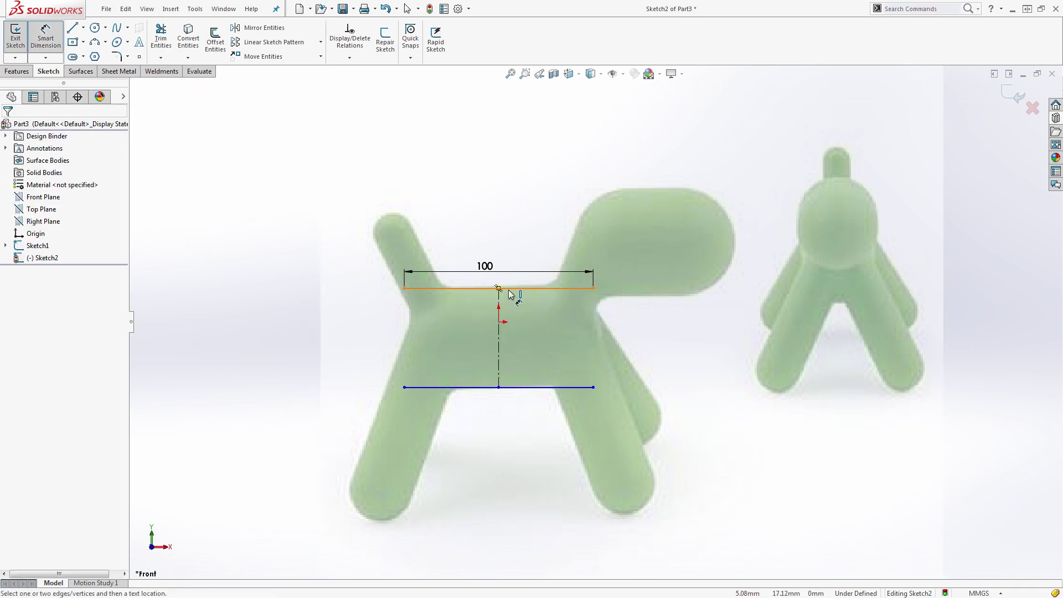
{"action": "left_click", "coordinate": [509, 289]}
{"action": "left_click", "coordinate": [498, 321]}
{"action": "left_click", "coordinate": [495, 309]}
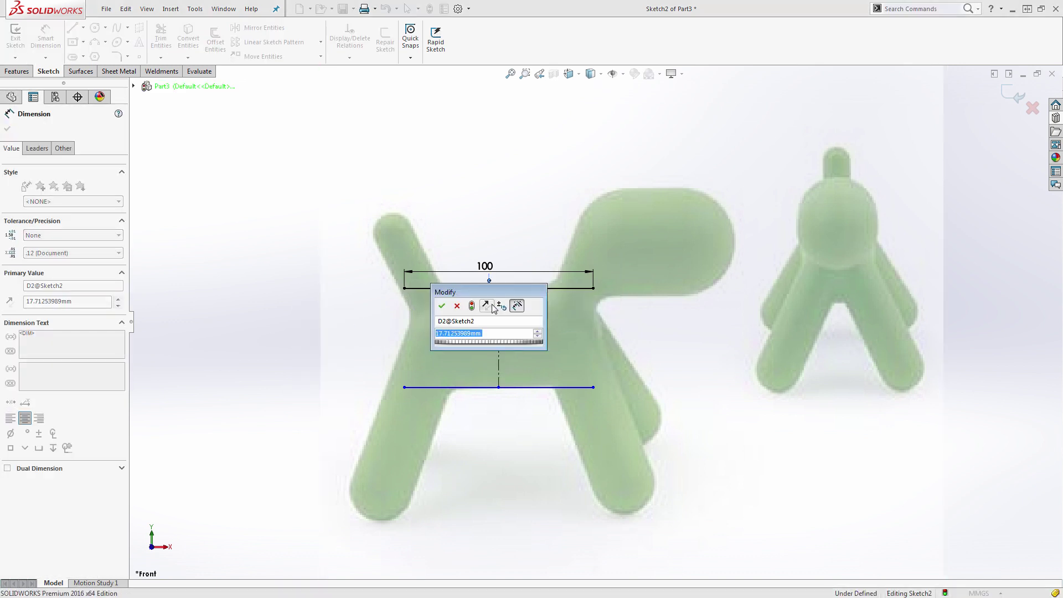
{"action": "type", "text": "17"}
{"action": "key", "text": "Return"}
{"action": "key", "text": "Escape"}
Step: Dimension the vertical distance between the back line and the belly line to 50 mm
{"action": "left_click", "coordinate": [525, 387]}
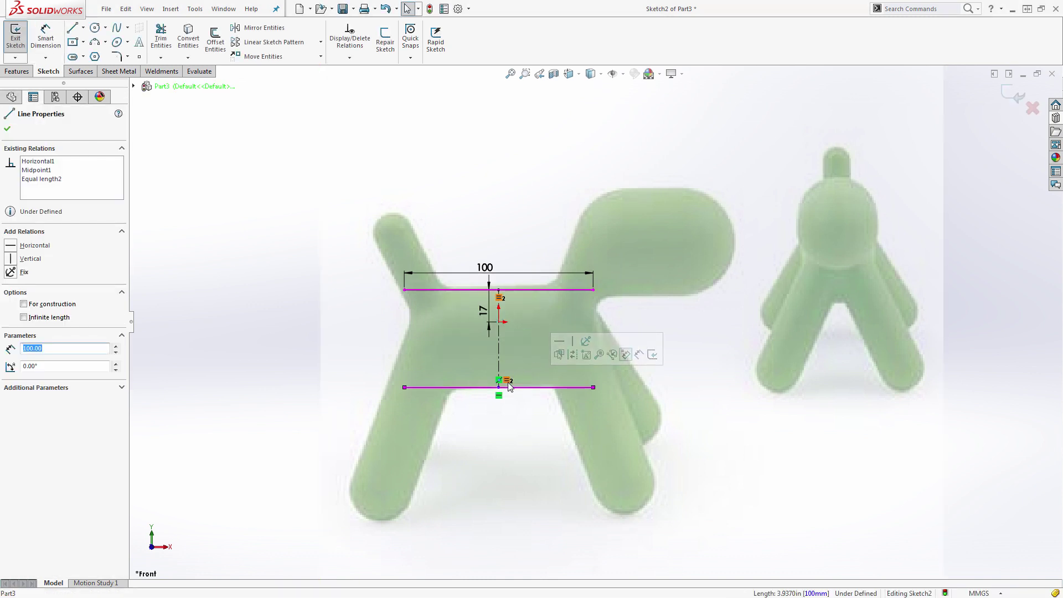
{"action": "left_click", "coordinate": [531, 408]}
{"action": "mouse_move", "coordinate": [533, 389]}
{"action": "left_mouse_down"}
{"action": "mouse_move", "coordinate": [543, 425]}
{"action": "mouse_move", "coordinate": [543, 391]}
{"action": "left_mouse_up"}
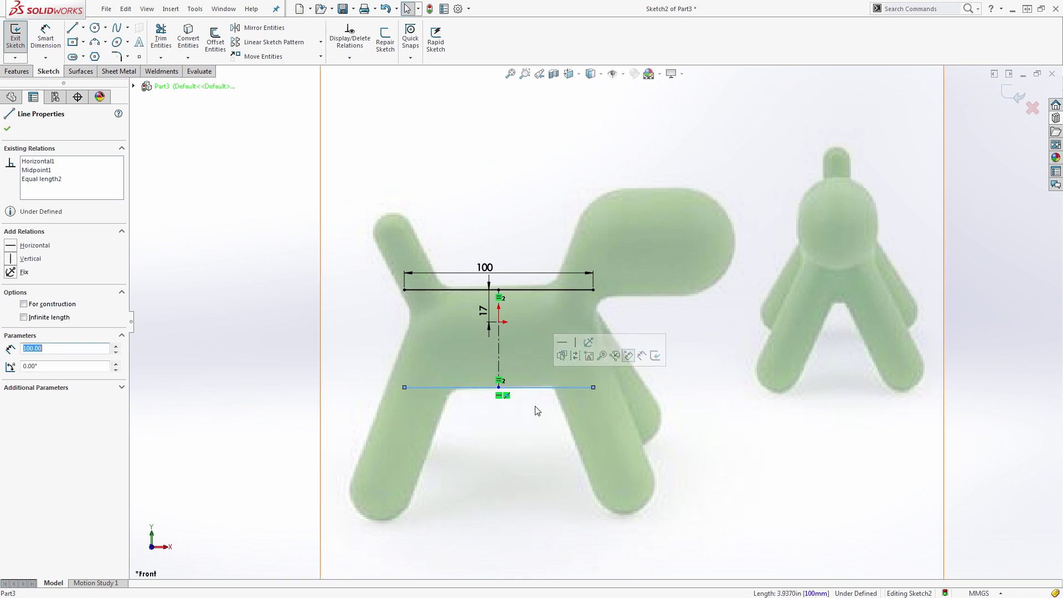
{"action": "key", "text": "s"}
{"action": "left_click", "coordinate": [570, 418]}
{"action": "left_click", "coordinate": [547, 291]}
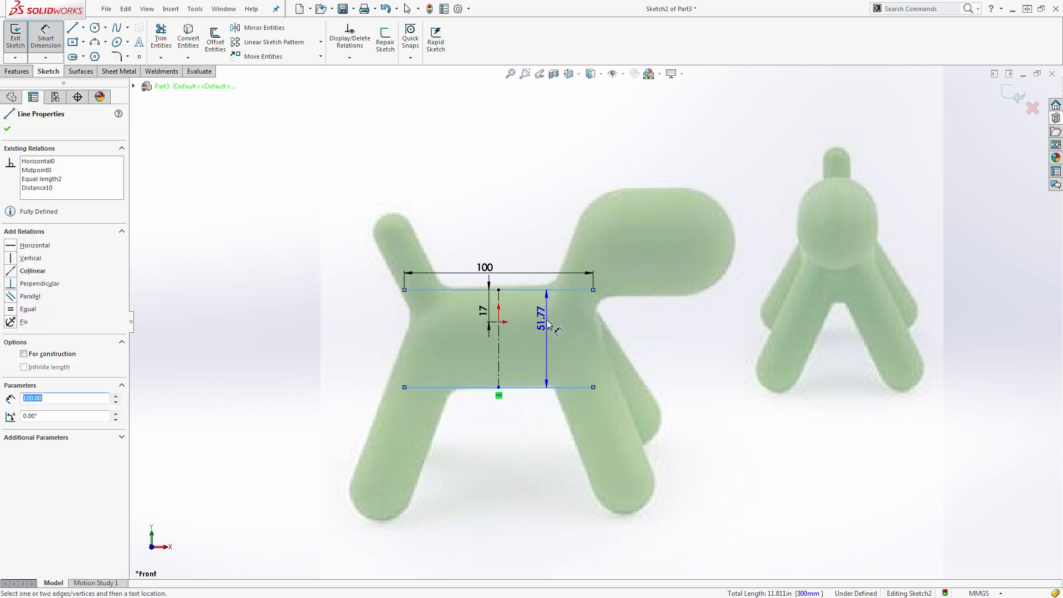
{"action": "left_click", "coordinate": [549, 325]}
{"action": "type", "text": "50"}
{"action": "key", "text": "Return"}
{"action": "key", "text": "Escape"}
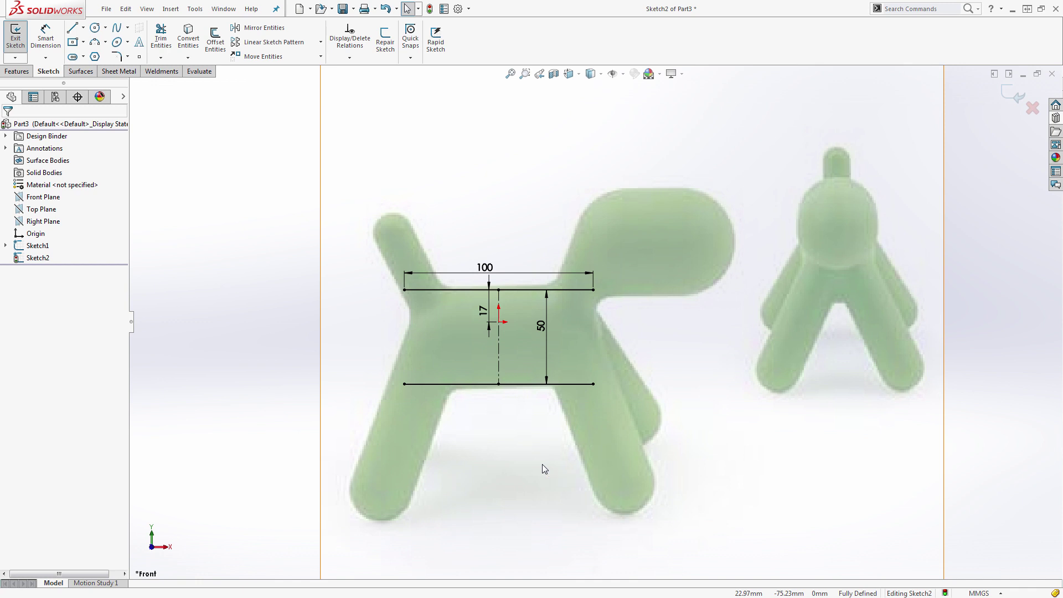
Step: Exit the sketch and extrude the back and belly lines as surfaces about 59 mm behind the Front Plane
{"action": "left_click", "coordinate": [1015, 95]}
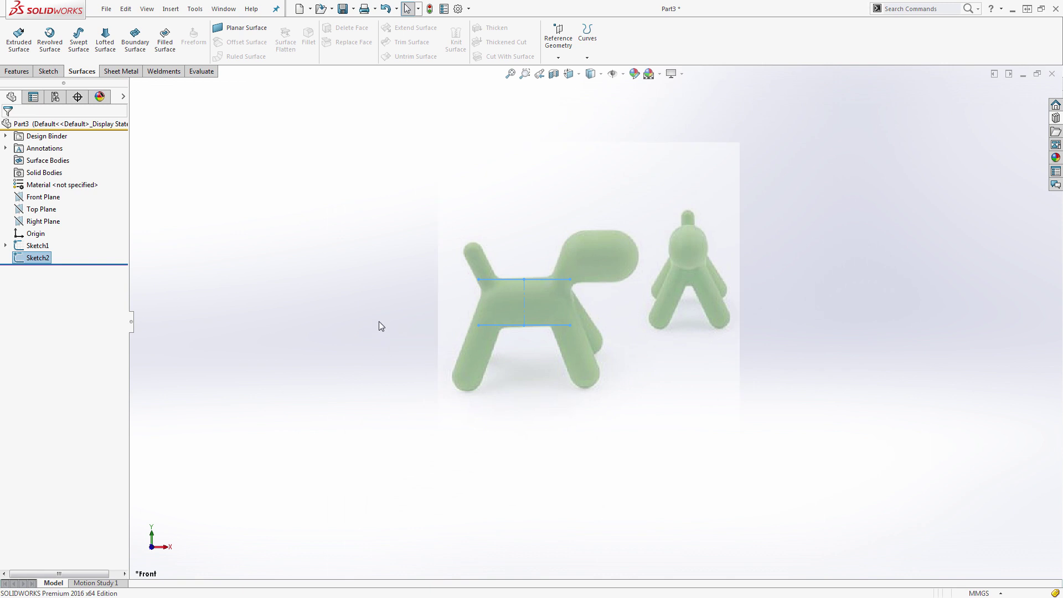
{"action": "middle_click_drag", "start_coordinate": [379, 323], "coordinate": [403, 332]}
{"action": "left_click", "coordinate": [31, 48]}
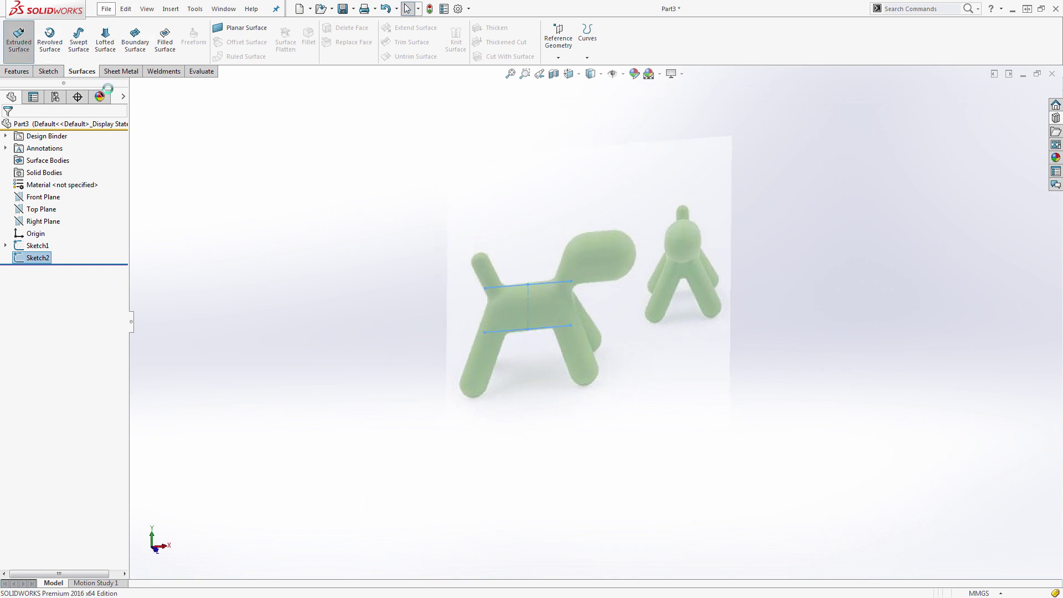
{"action": "left_click_drag", "start_coordinate": [509, 349], "coordinate": [451, 311]}
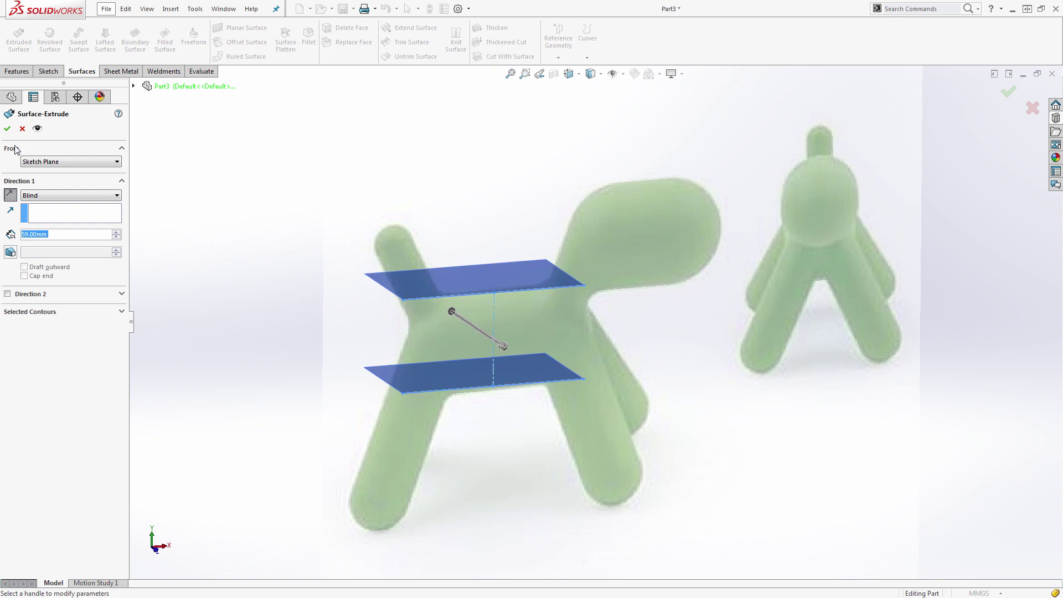
{"action": "left_click", "coordinate": [7, 129]}
Step: Set up a boundary surface between the front edges of the two extruded surfaces, using Tangency To Face on both edges and curving outward
{"action": "middle_click_drag", "start_coordinate": [315, 308], "coordinate": [327, 335]}
{"action": "scroll", "coordinate": [498, 349], "scroll_direction": "down", "scroll_amount": 1}
{"action": "middle_click_drag", "start_coordinate": [497, 356], "coordinate": [512, 347]}
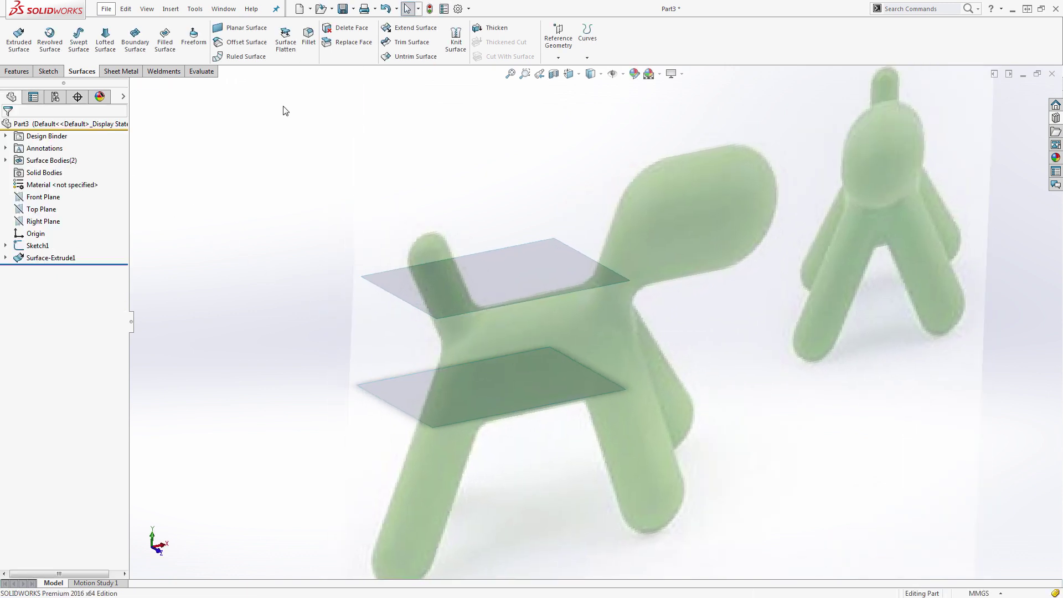
{"action": "left_click", "coordinate": [135, 39]}
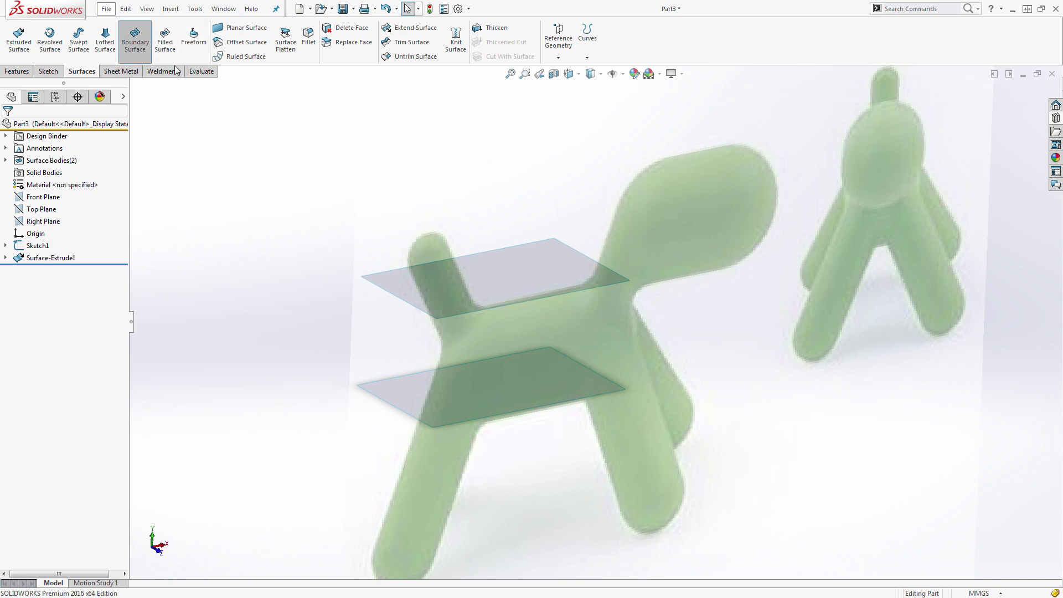
{"action": "left_click", "coordinate": [449, 316]}
{"action": "left_click", "coordinate": [450, 425]}
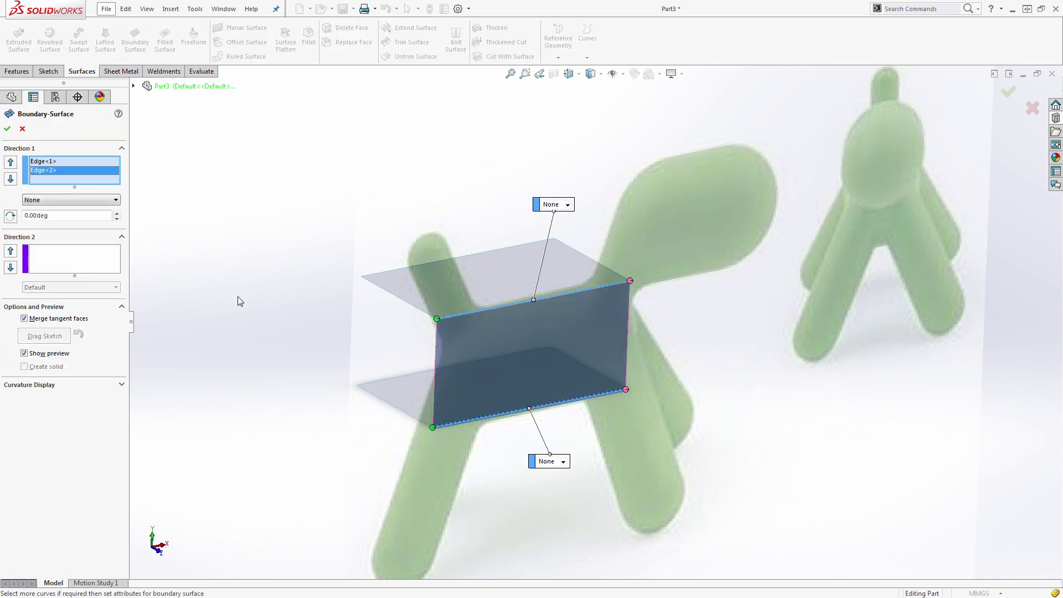
{"action": "left_click", "coordinate": [87, 200]}
{"action": "left_click", "coordinate": [50, 227]}
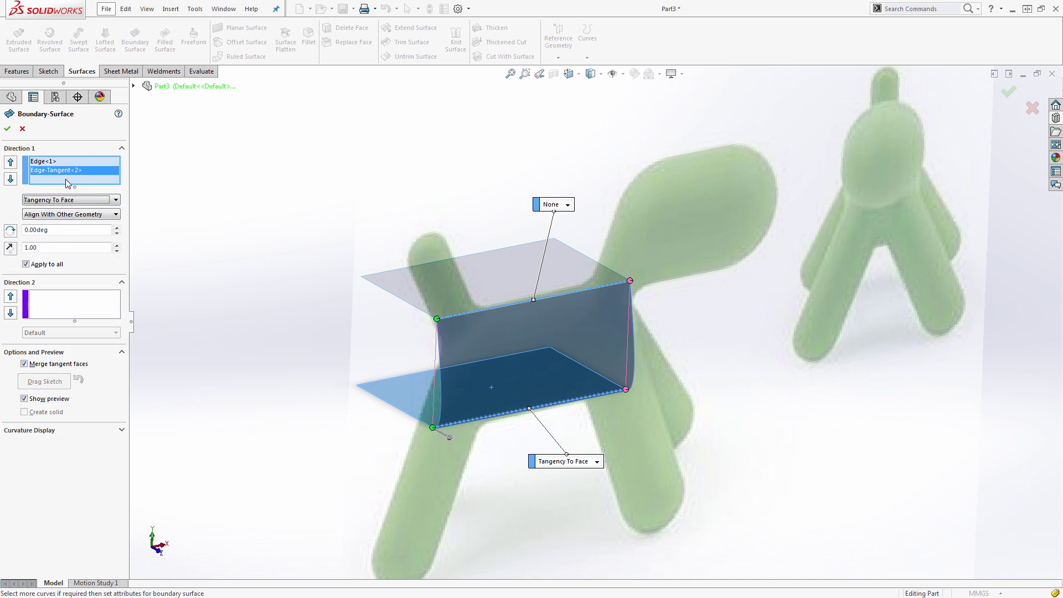
{"action": "left_click", "coordinate": [69, 163]}
{"action": "left_click", "coordinate": [69, 200]}
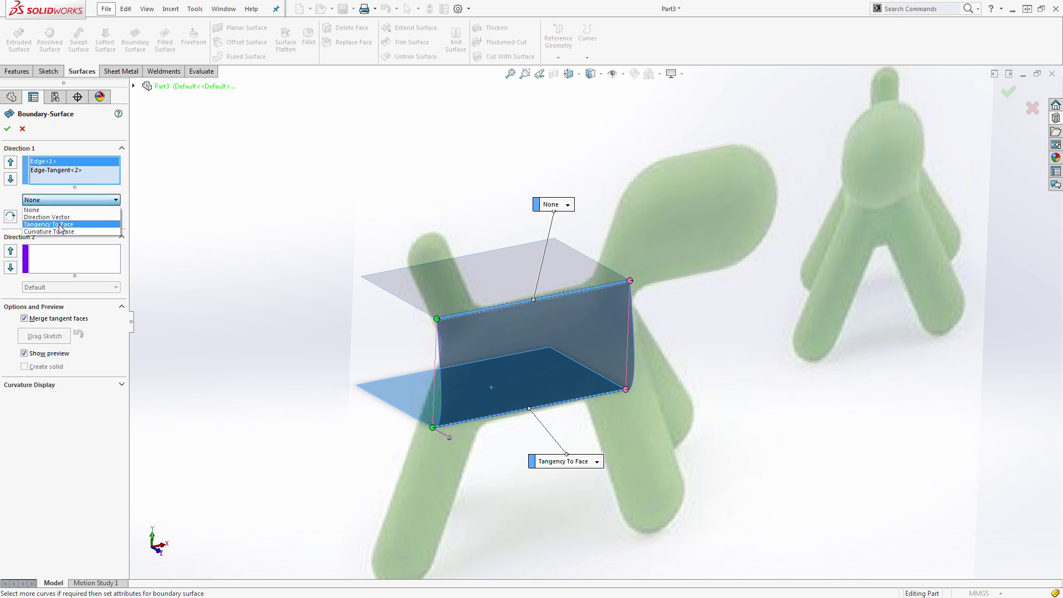
{"action": "left_click", "coordinate": [50, 221]}
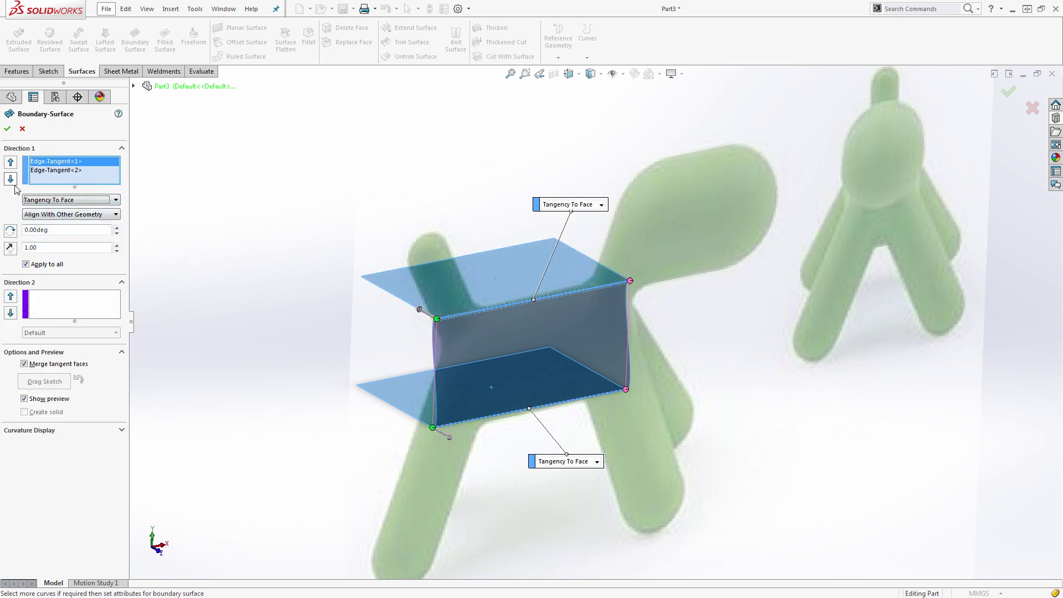
{"action": "middle_click_drag", "start_coordinate": [237, 299], "coordinate": [275, 287]}
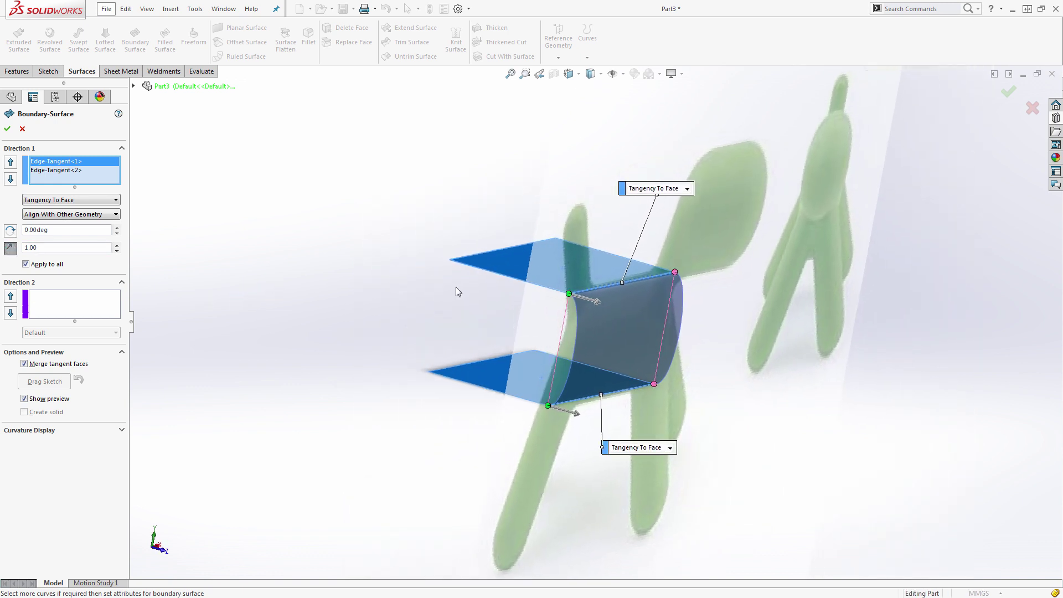
{"action": "middle_click_drag", "start_coordinate": [457, 290], "coordinate": [596, 319]}
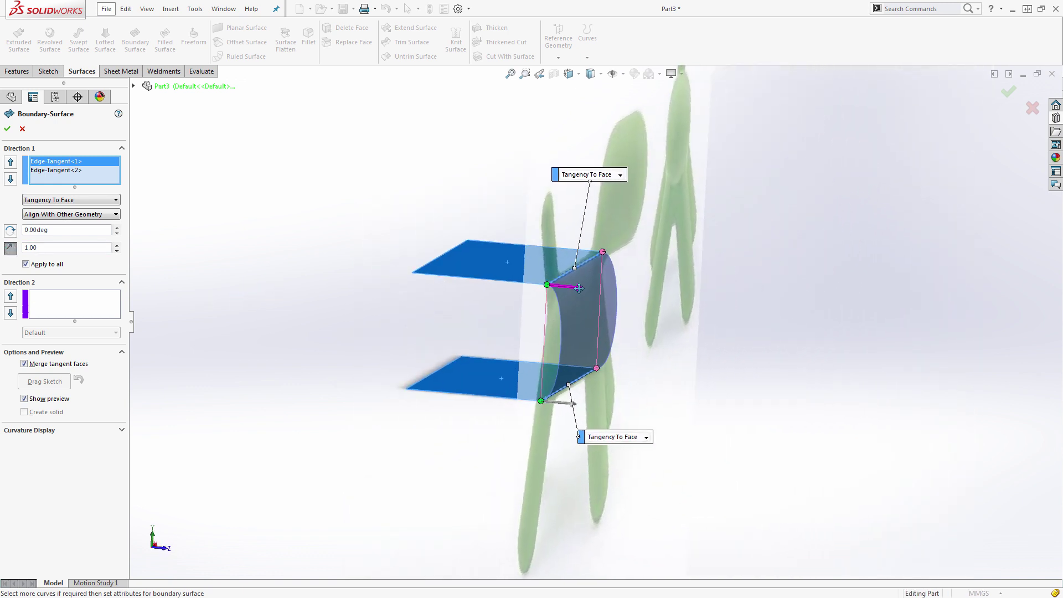
Step: Adjust the boundary surface's tangent lengths freehand to about 3.8 at the upper and lower edges
{"action": "left_click_drag", "start_coordinate": [579, 288], "coordinate": [620, 325]}
{"action": "left_click_drag", "start_coordinate": [576, 404], "coordinate": [605, 409]}
{"action": "key", "text": "ctrl+3"}
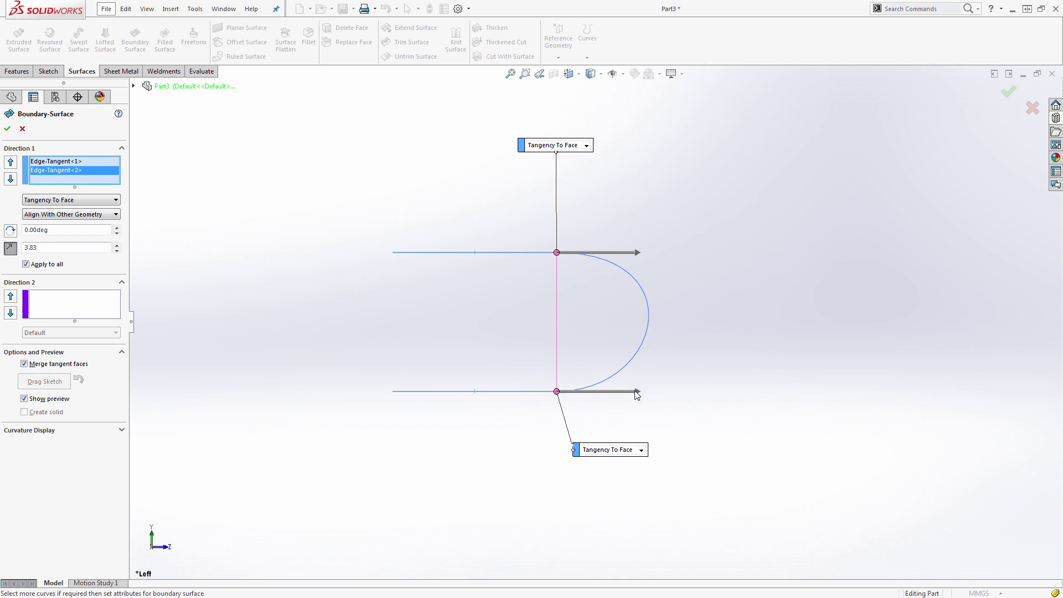
{"action": "left_click_drag", "start_coordinate": [639, 256], "coordinate": [625, 252]}
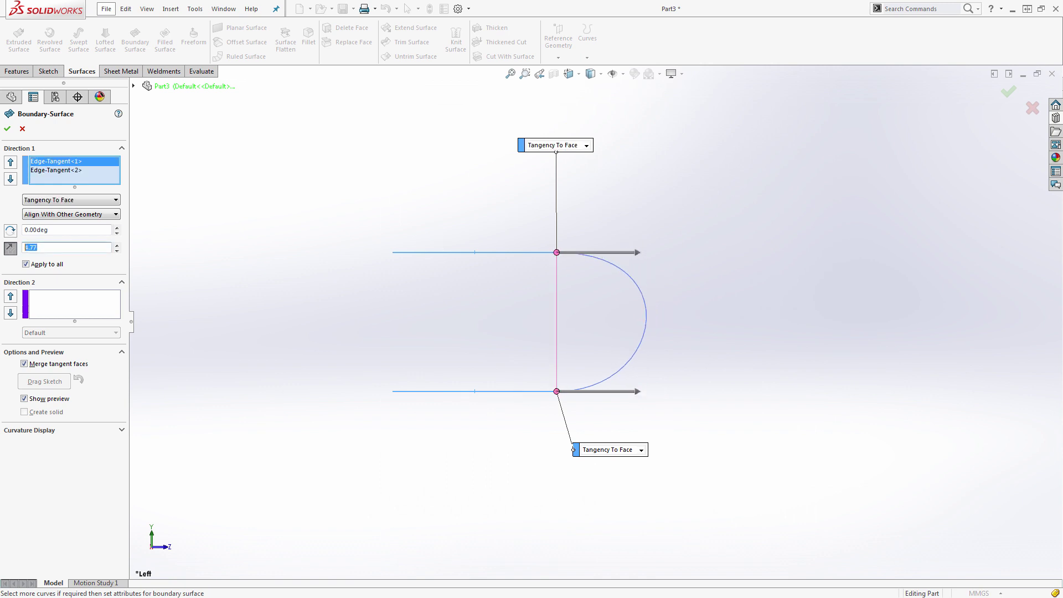
Step: Try tangent lengths of 5 and 4 on both edges of the boundary surface
{"action": "left_click", "coordinate": [69, 171]}
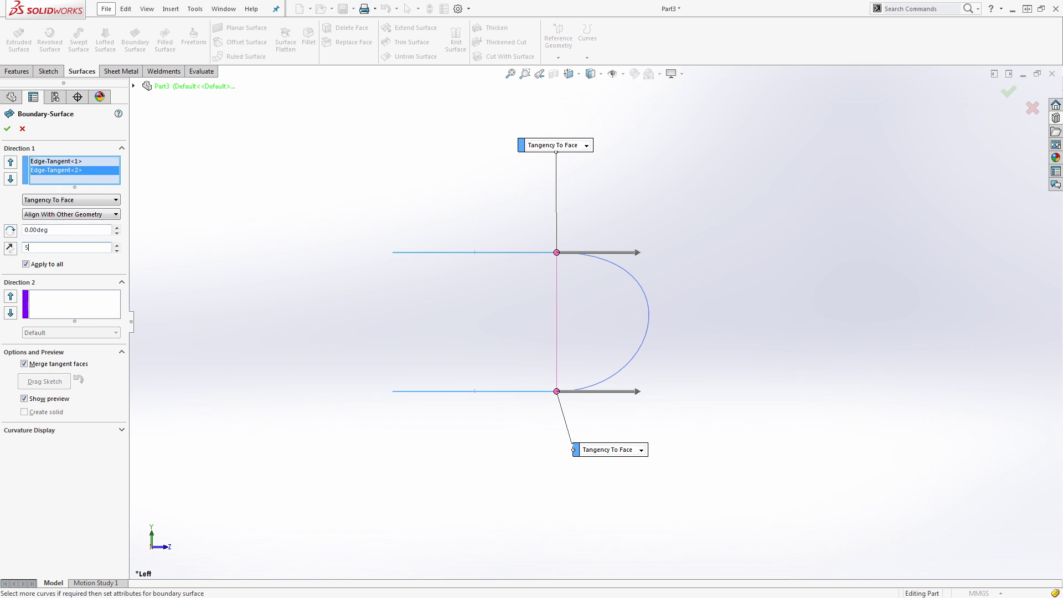
{"action": "type", "text": "5"}
{"action": "key", "text": "Return"}
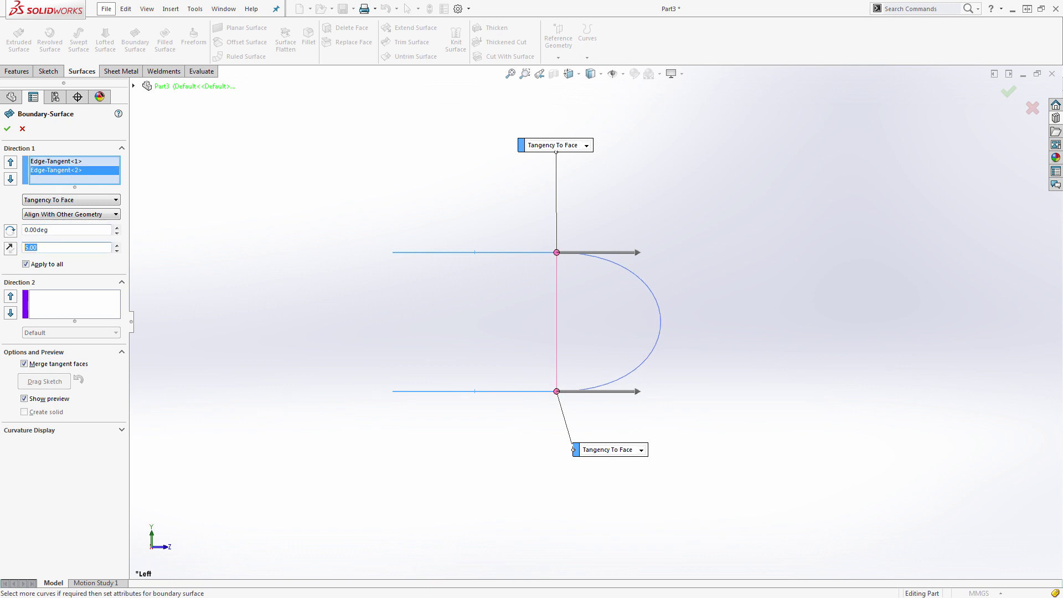
{"action": "key", "text": "Return"}
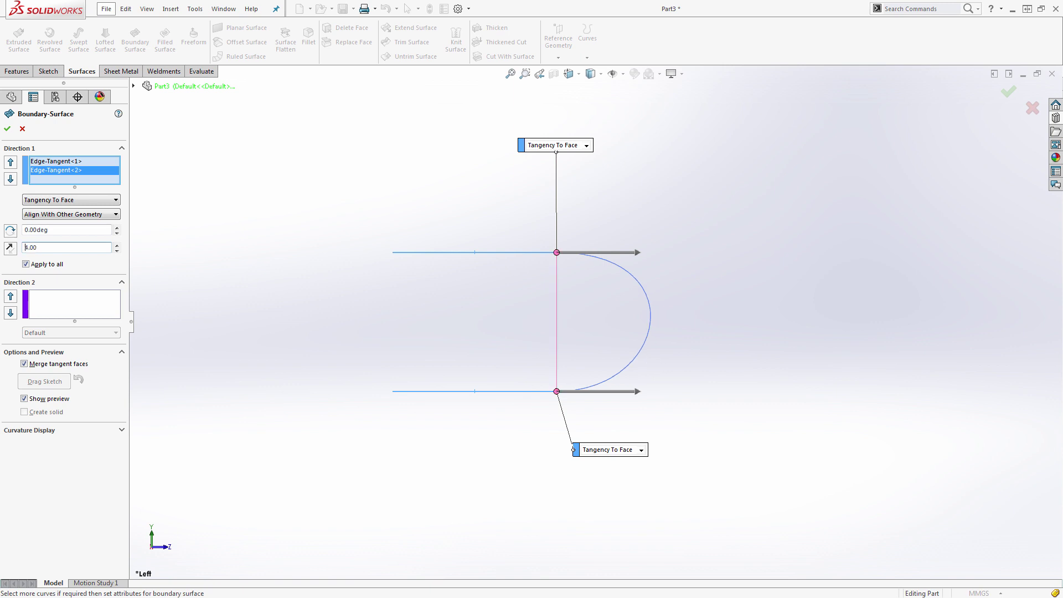
{"action": "left_click", "coordinate": [78, 163]}
{"action": "left_click", "coordinate": [74, 170]}
{"action": "middle_click_drag", "start_coordinate": [453, 323], "coordinate": [658, 345]}
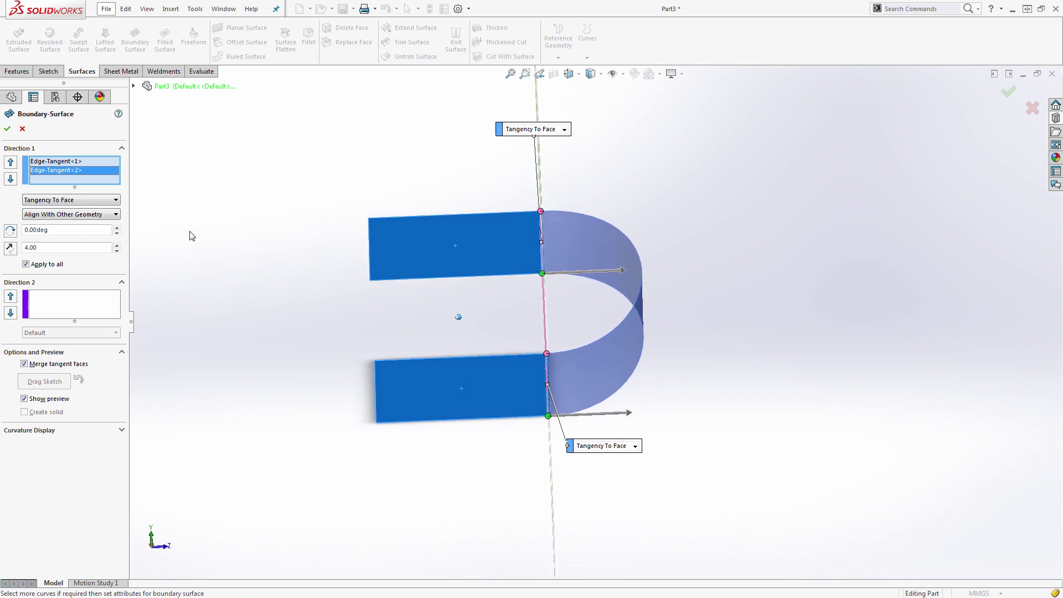
{"action": "left_click", "coordinate": [74, 162]}
{"action": "left_click", "coordinate": [52, 251]}
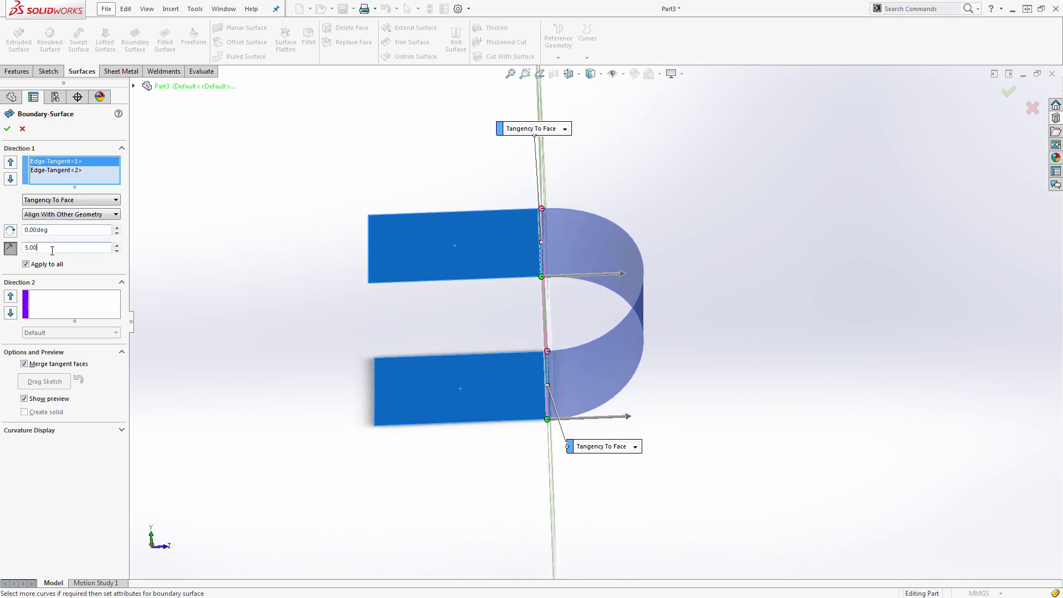
{"action": "type", "text": "4"}
{"action": "middle_click_drag", "start_coordinate": [466, 317], "coordinate": [440, 317]}
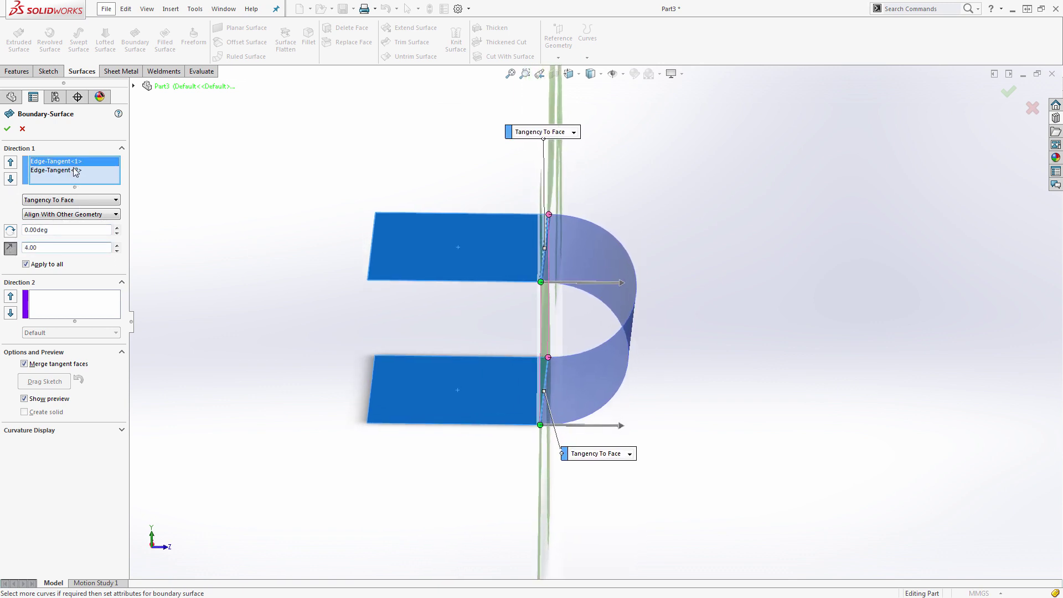
Step: Set the boundary surface's tangent length to 3 and create the surface
{"action": "left_click", "coordinate": [75, 171]}
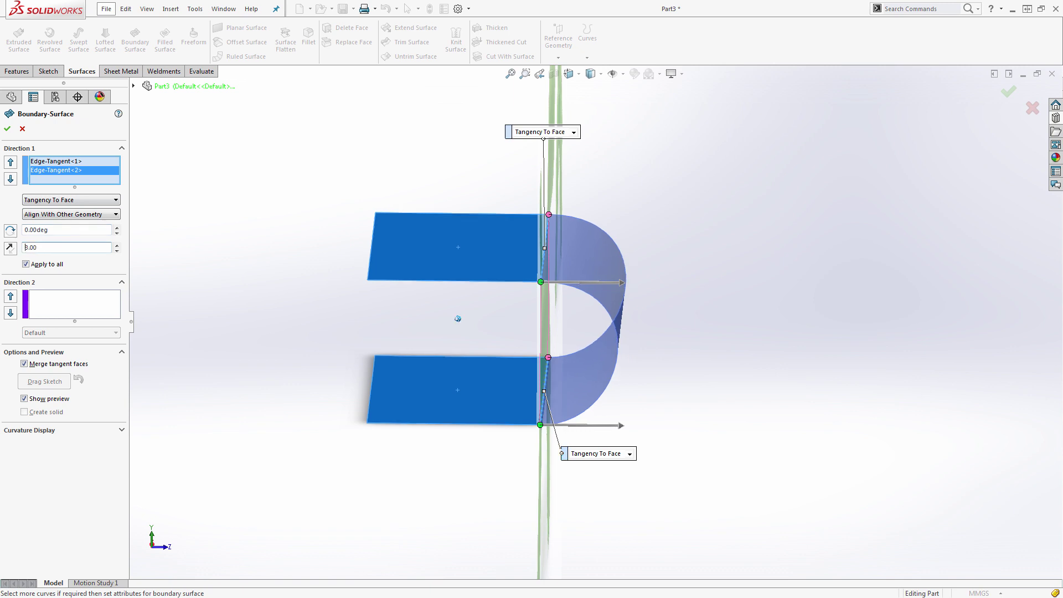
{"action": "middle_click_drag", "start_coordinate": [178, 254], "coordinate": [176, 219]}
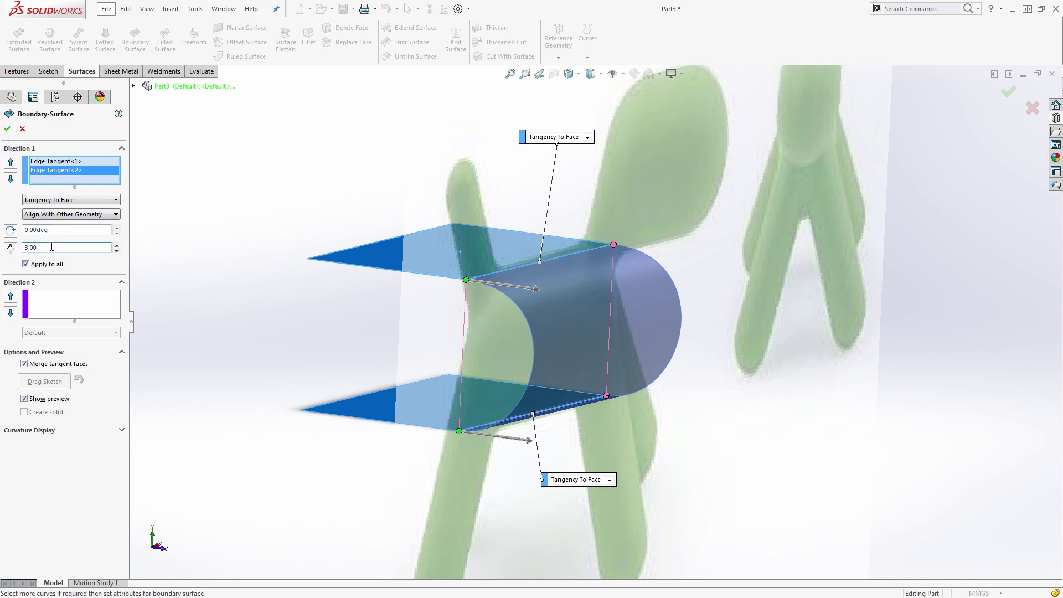
{"action": "left_click", "coordinate": [10, 130]}
{"action": "left_click", "coordinate": [275, 155]}
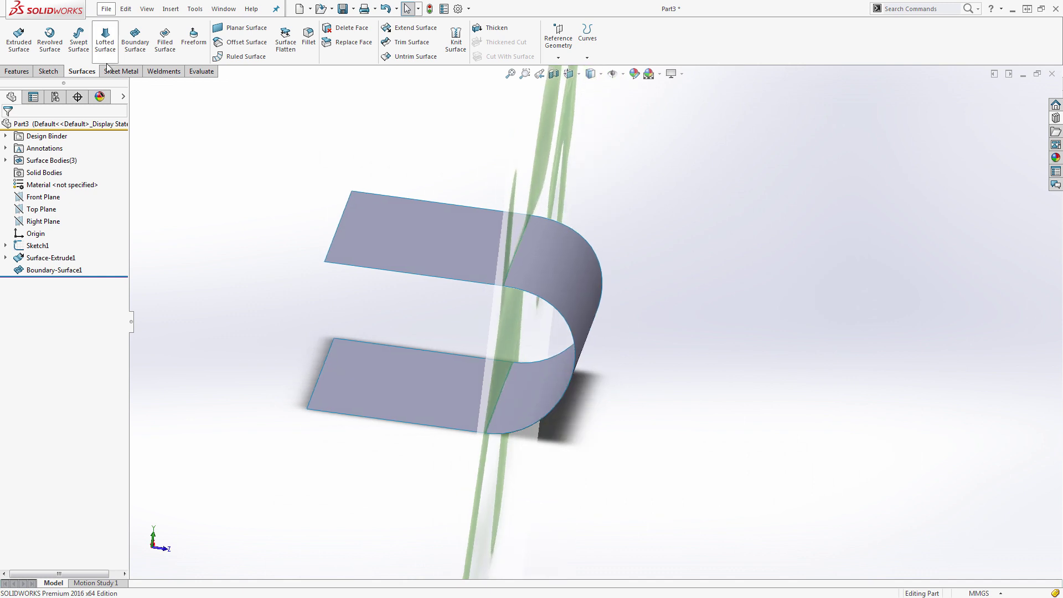
Step: Mirror the curved boundary surface body about the Front Plane
{"action": "left_click", "coordinate": [24, 71]}
{"action": "left_click", "coordinate": [403, 56]}
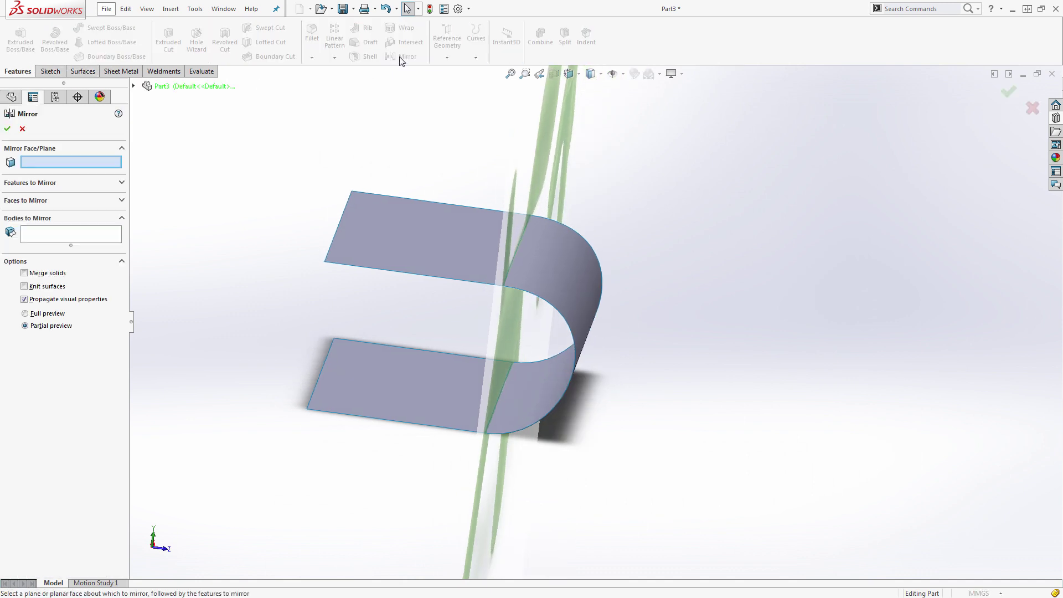
{"action": "left_click", "coordinate": [83, 232]}
{"action": "left_click", "coordinate": [566, 270]}
{"action": "left_click", "coordinate": [108, 162]}
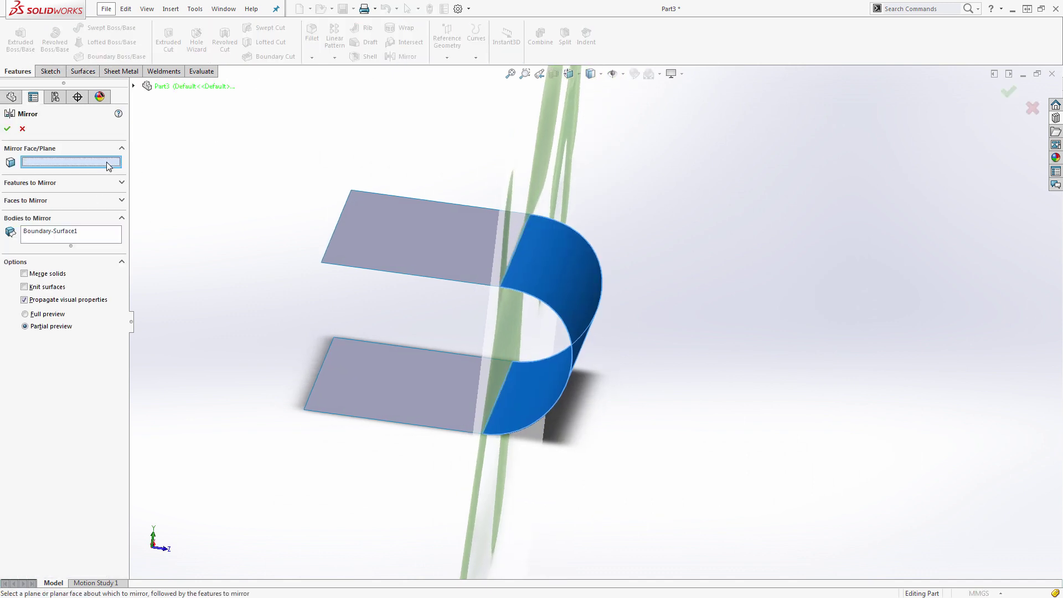
{"action": "left_click", "coordinate": [134, 86]}
{"action": "left_click", "coordinate": [181, 160]}
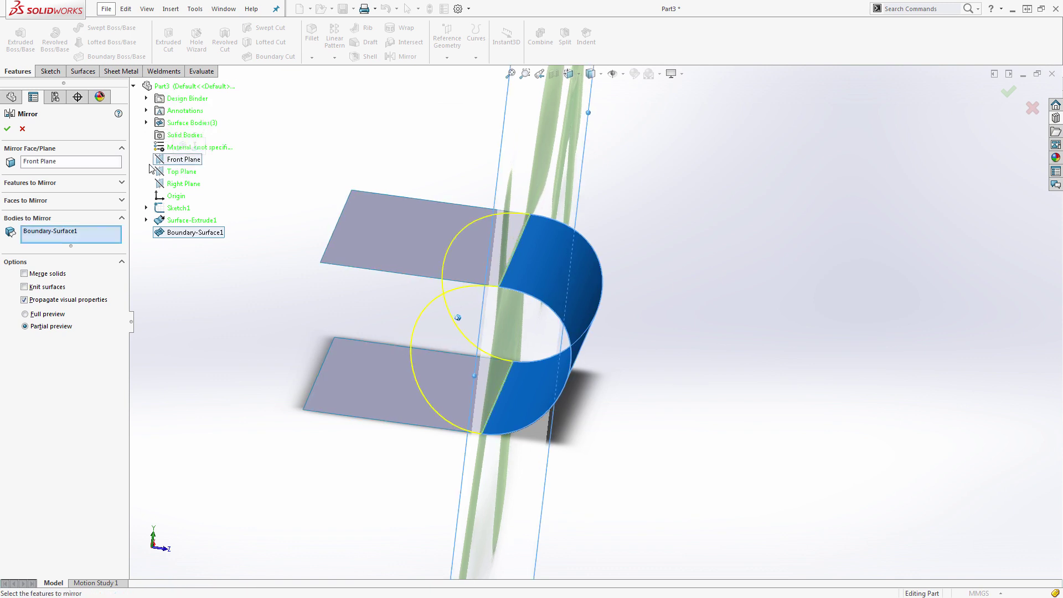
{"action": "left_click", "coordinate": [8, 129]}
Step: Hide the upper and lower flat extruded surface bodies
{"action": "left_click", "coordinate": [382, 201]}
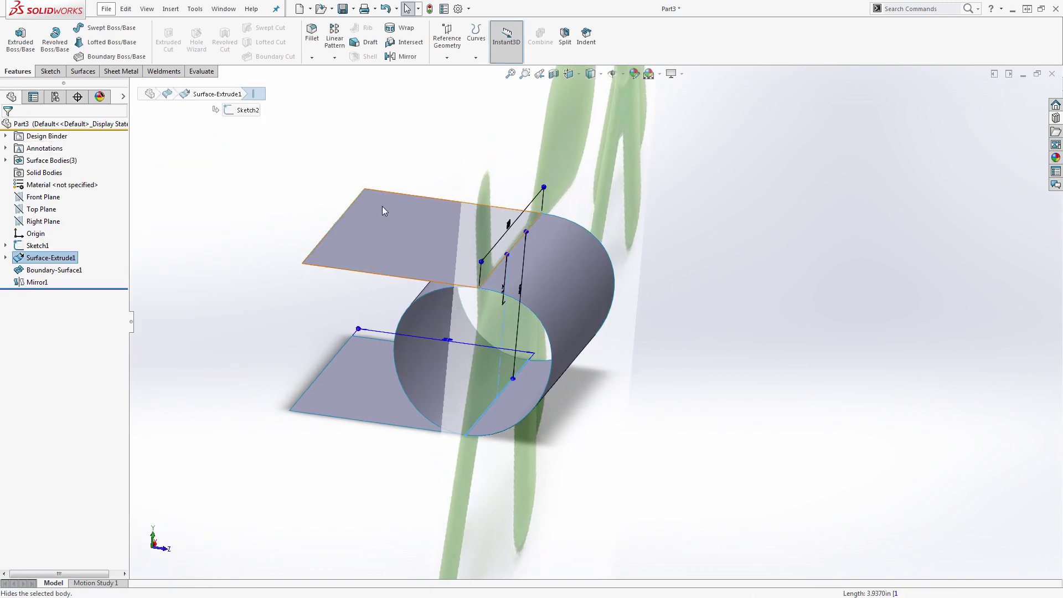
{"action": "left_click", "coordinate": [383, 210]}
{"action": "left_click", "coordinate": [360, 382]}
{"action": "left_click", "coordinate": [417, 357]}
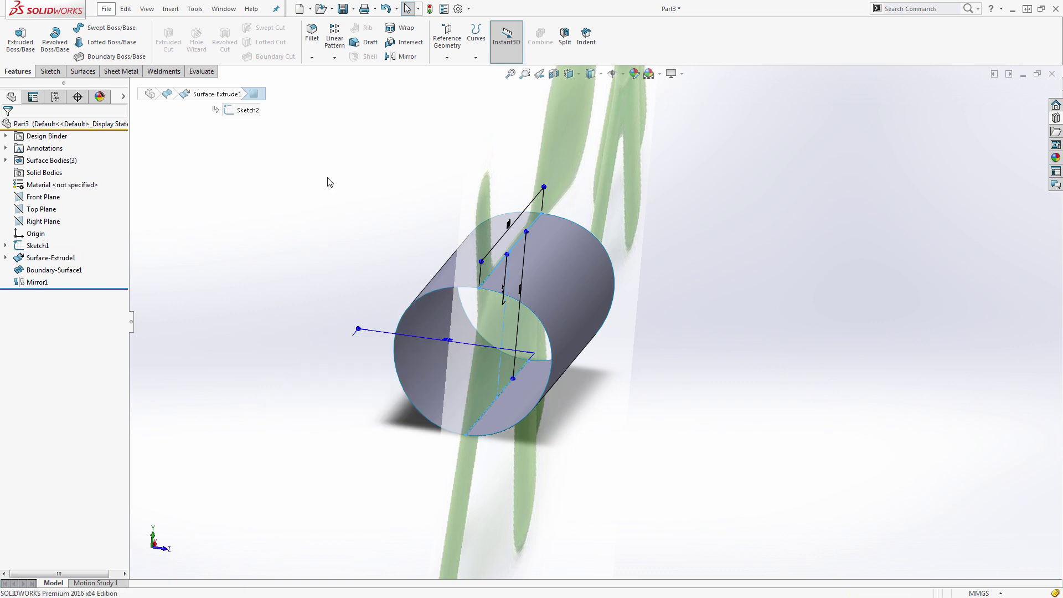
Step: Examine the mirrored body surface from several angles against the reference photo
{"action": "key", "text": "ctrl+1"}
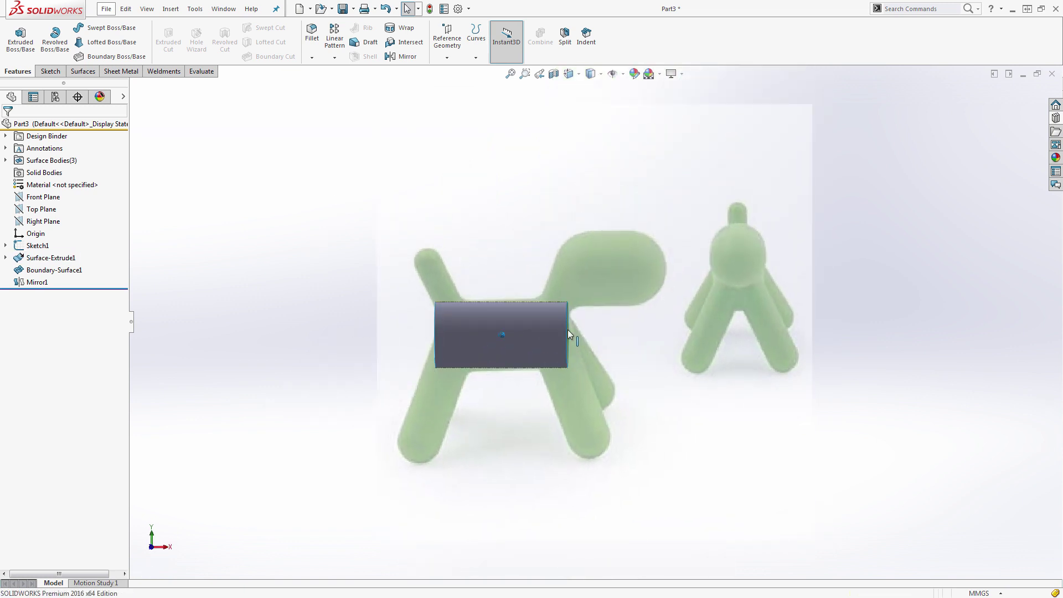
{"action": "key", "text": "ctrl+7"}
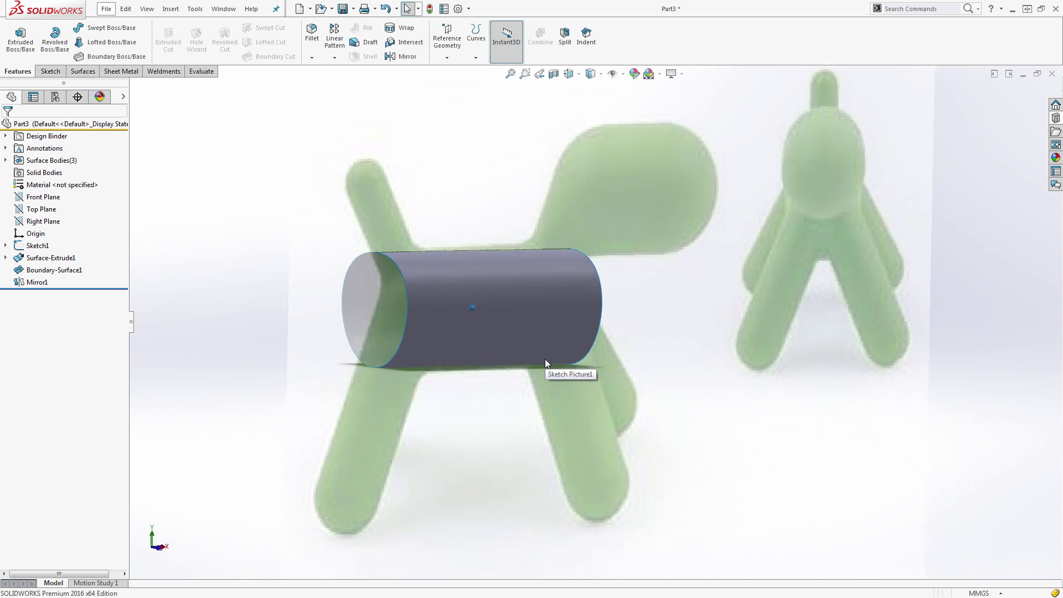
{"action": "key", "text": "Left"}
{"action": "key", "text": "Left"}
{"action": "key", "text": "Left"}
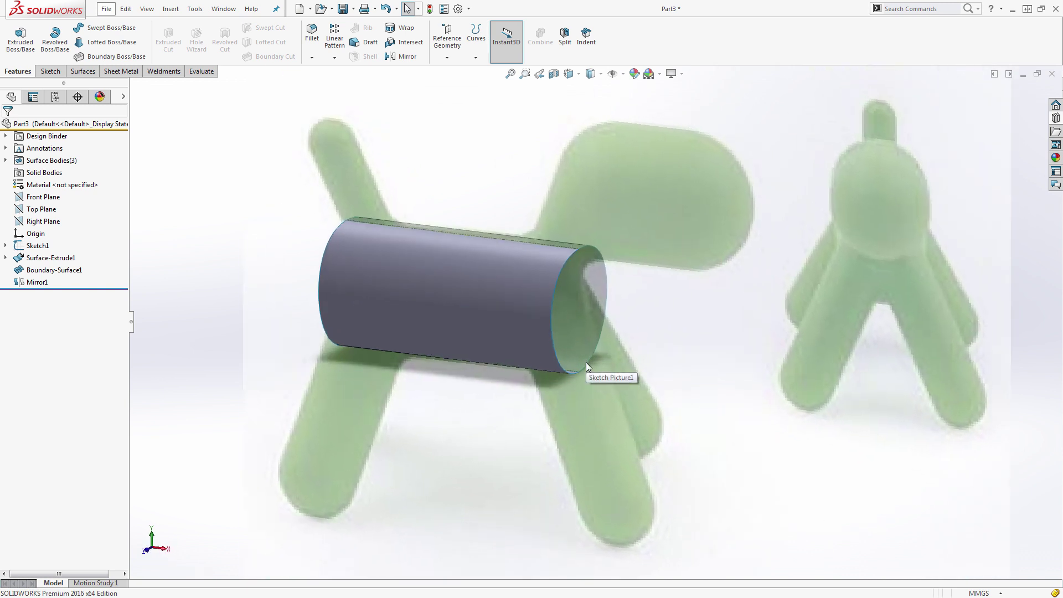
{"action": "scroll", "coordinate": [584, 365], "scroll_direction": "down", "scroll_amount": 1}
{"action": "middle_click", "coordinate": [585, 366]}
{"action": "middle_click_drag", "start_coordinate": [585, 366], "coordinate": [617, 309]}
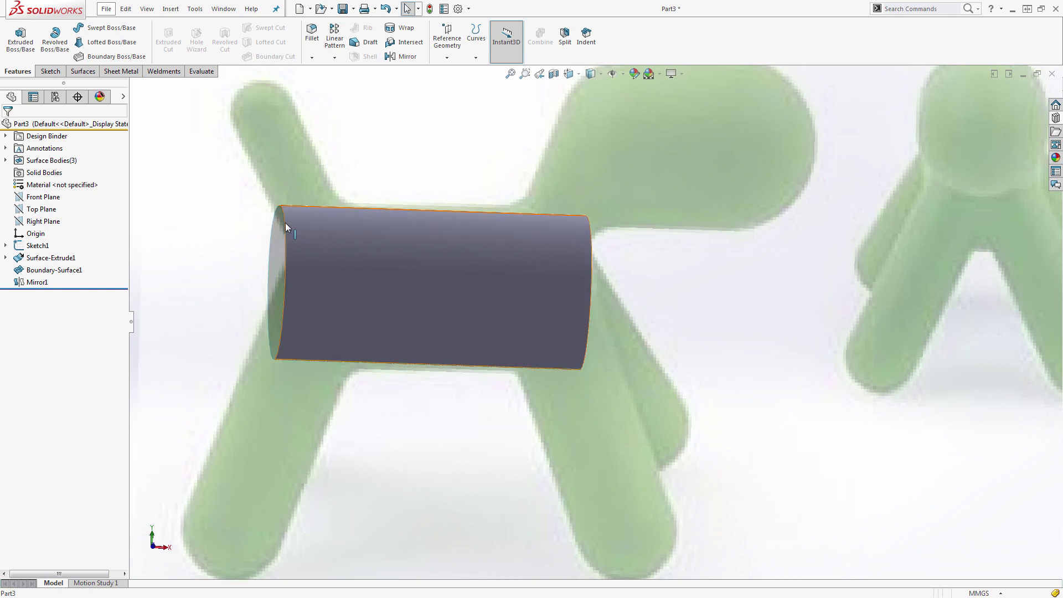
{"action": "scroll", "coordinate": [417, 330], "scroll_direction": "up", "scroll_amount": 5}
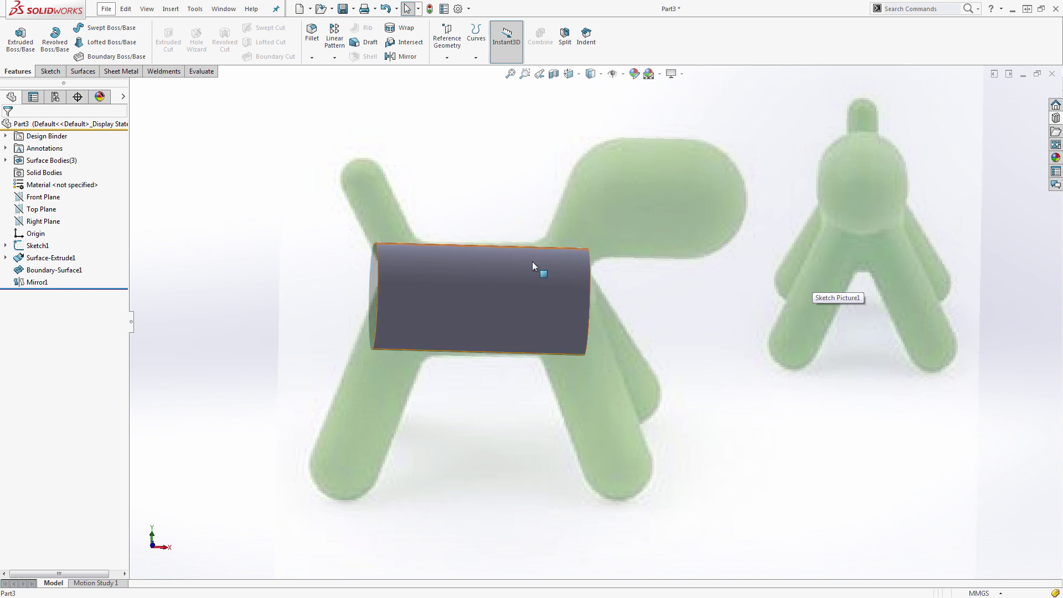
Step: Sketch two horizontal lines on the Front Plane along the head's upper and lower outline, the upper about 37 mm long, and close the sketch
{"action": "key", "text": "ctrl+1"}
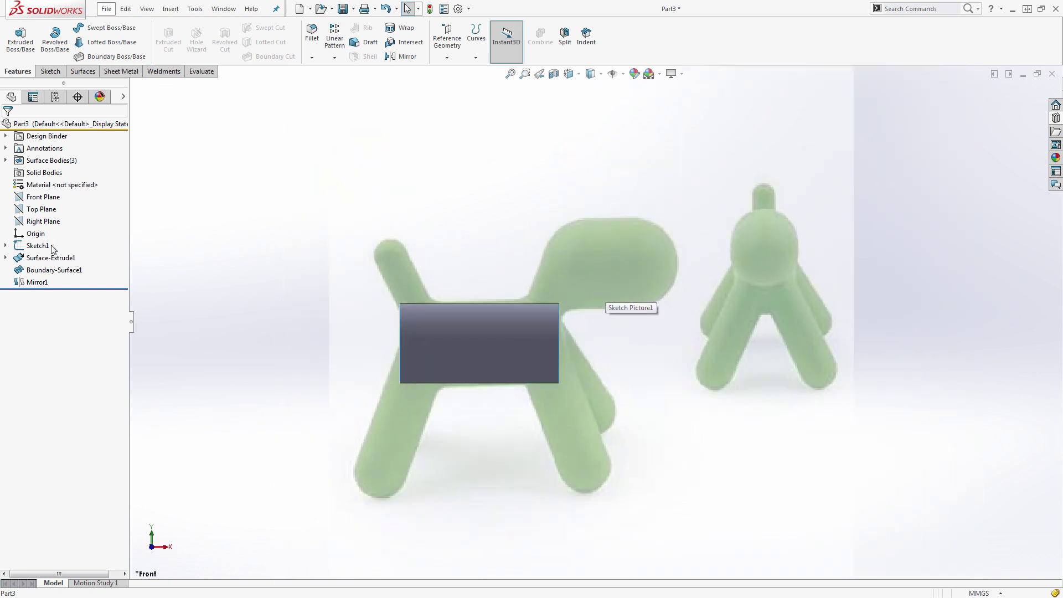
{"action": "left_click", "coordinate": [35, 197]}
{"action": "left_click", "coordinate": [40, 183]}
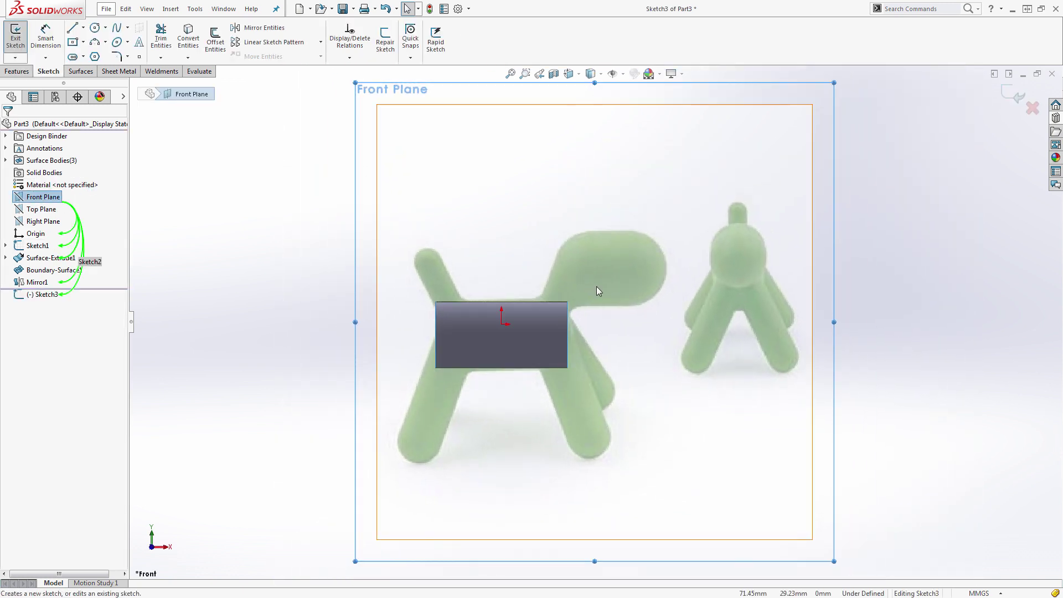
{"action": "key", "text": "l"}
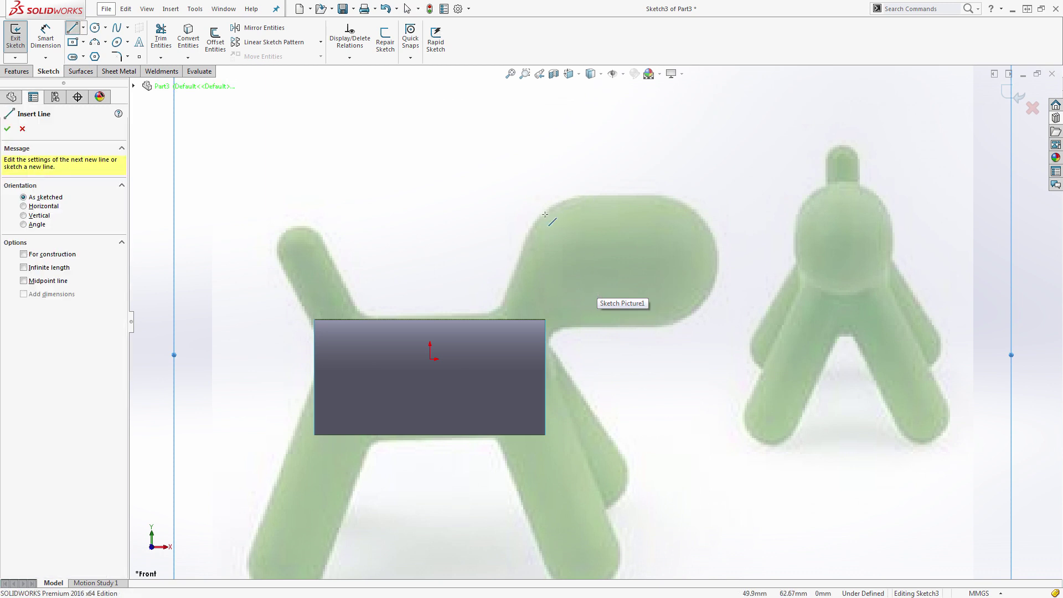
{"action": "left_click", "coordinate": [582, 195]}
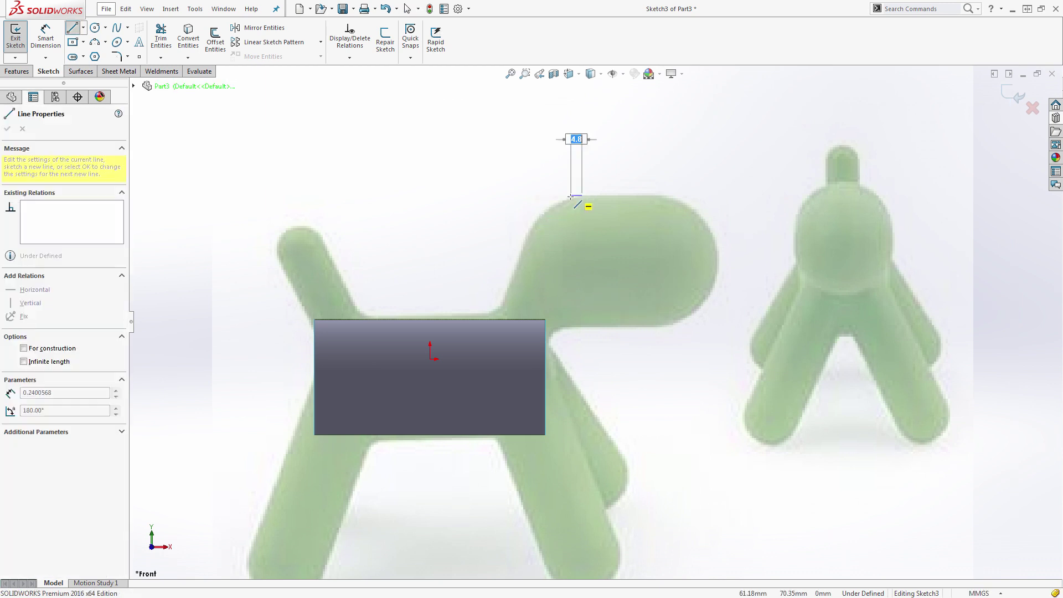
{"action": "double_click", "coordinate": [668, 195]}
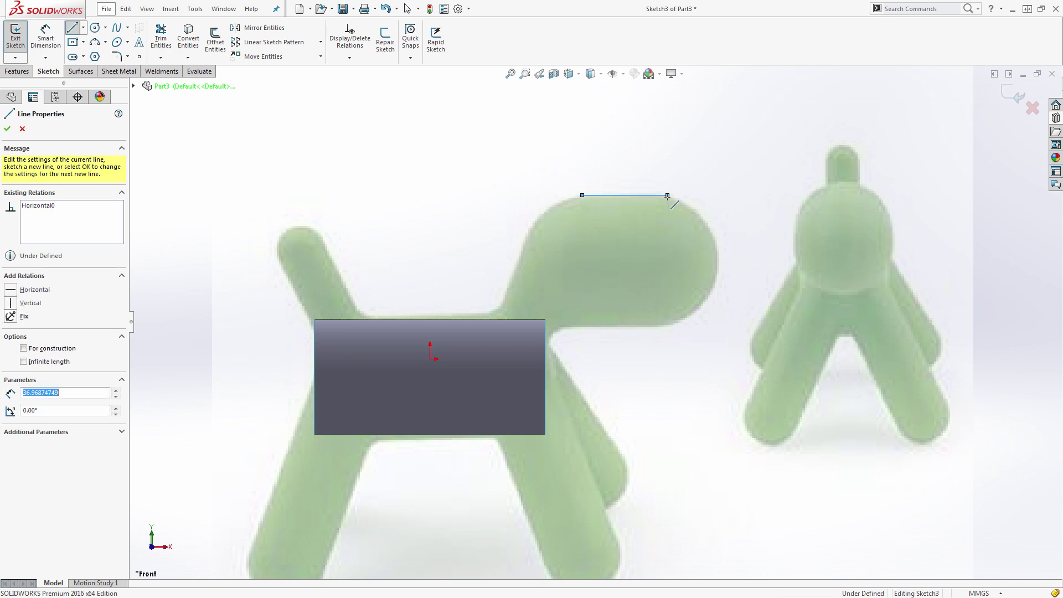
{"action": "left_click", "coordinate": [573, 326]}
{"action": "double_click", "coordinate": [671, 327]}
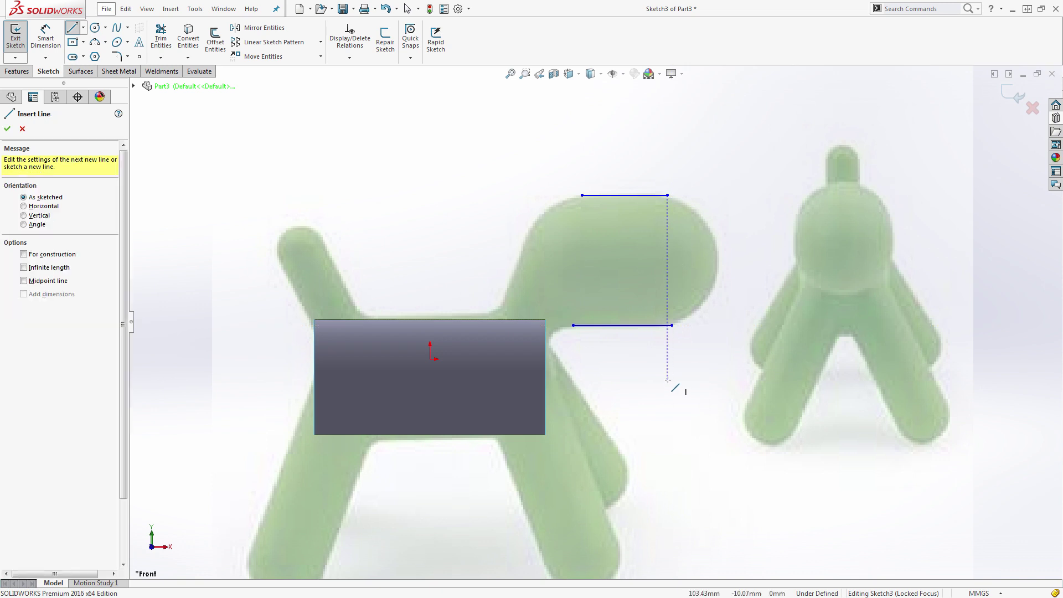
{"action": "key", "text": "Escape"}
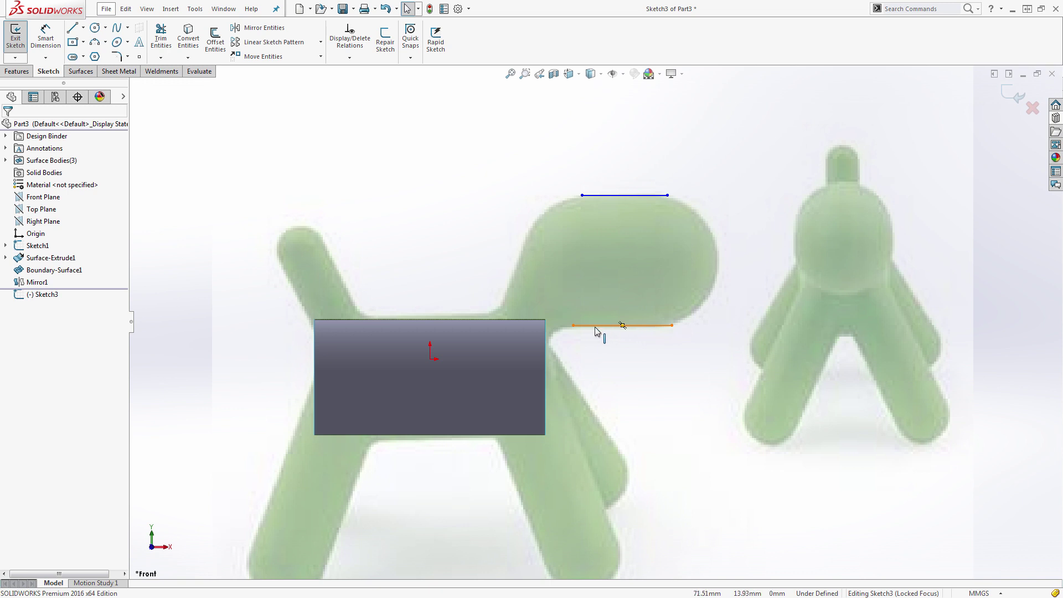
{"action": "middle_click_drag", "start_coordinate": [621, 232], "coordinate": [652, 258]}
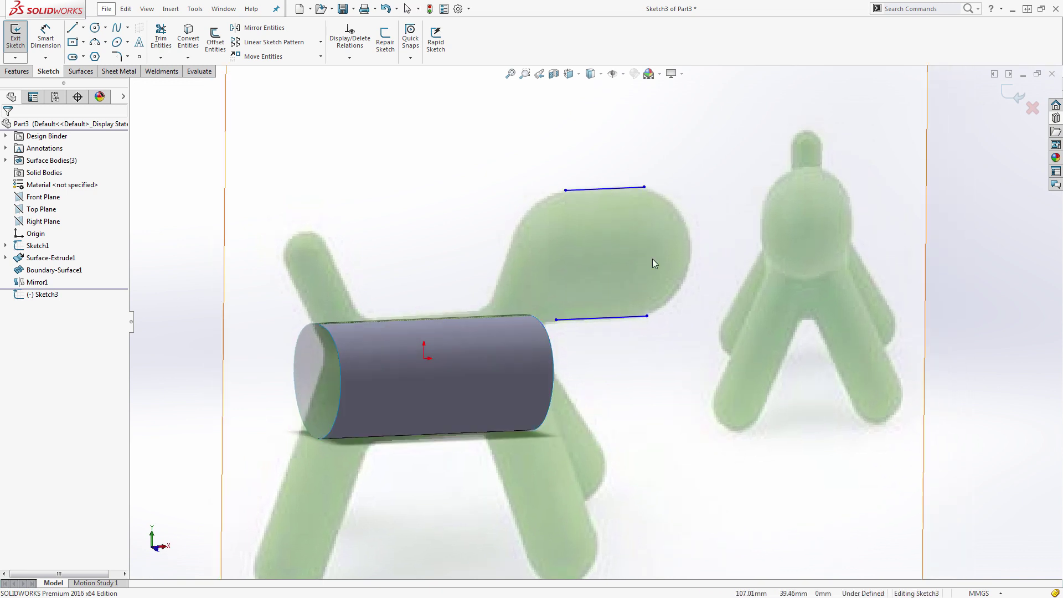
{"action": "left_click", "coordinate": [1013, 96]}
Step: Start a boundary surface using the head's upper and lower sketch lines as the first-direction curves
{"action": "middle_click_drag", "start_coordinate": [322, 180], "coordinate": [401, 240]}
{"action": "scroll", "coordinate": [601, 265], "scroll_direction": "down", "scroll_amount": 3}
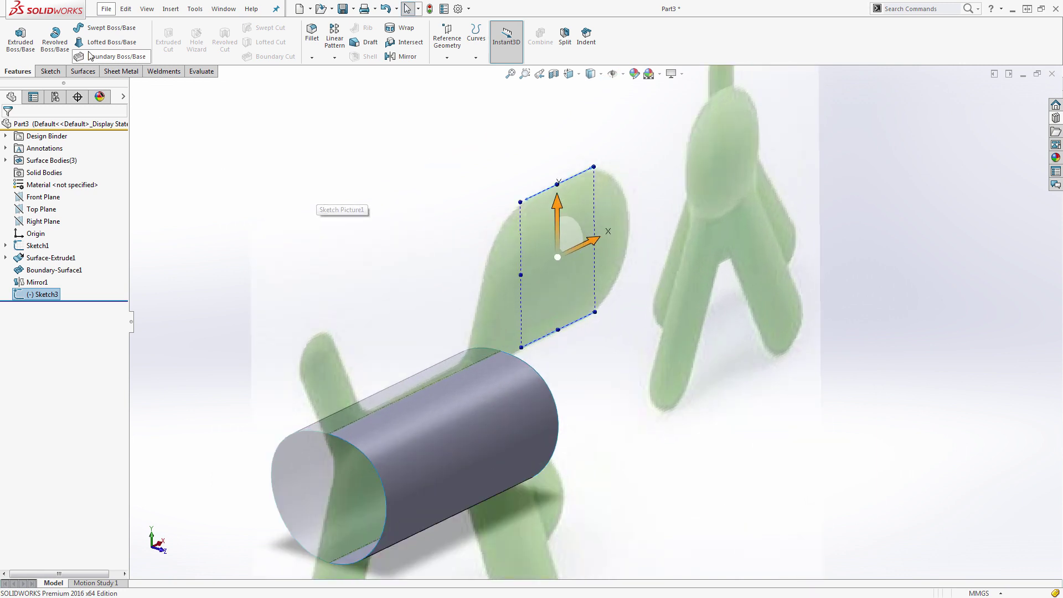
{"action": "left_click", "coordinate": [80, 72]}
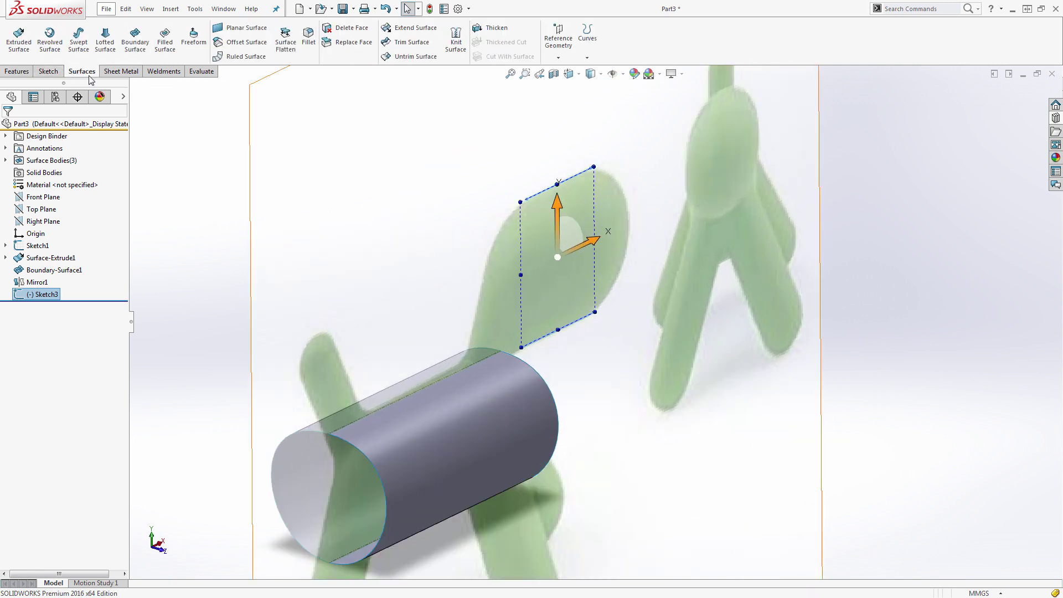
{"action": "left_click", "coordinate": [129, 42]}
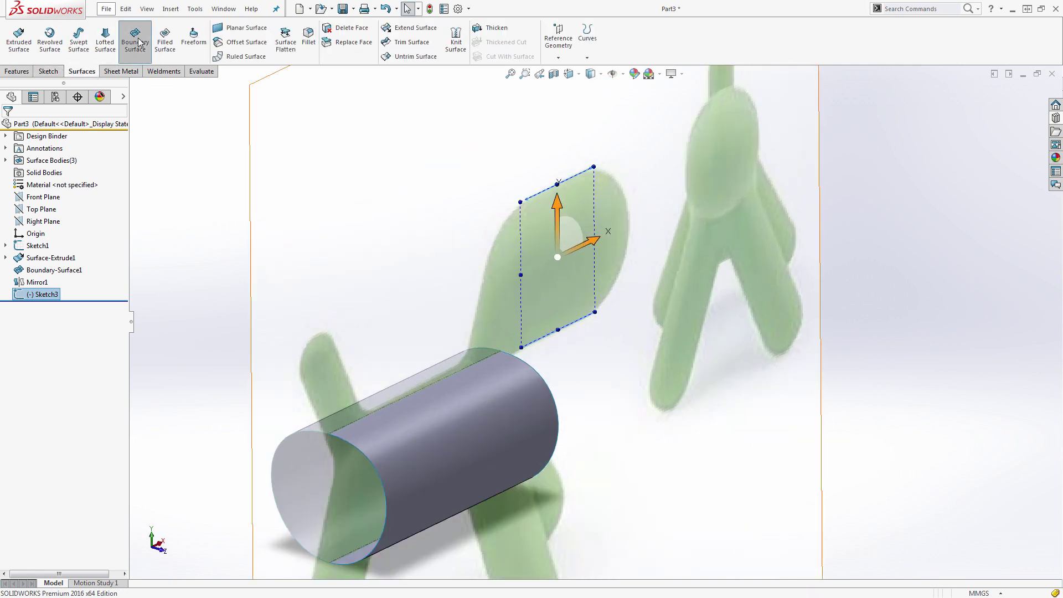
{"action": "left_click", "coordinate": [536, 197]}
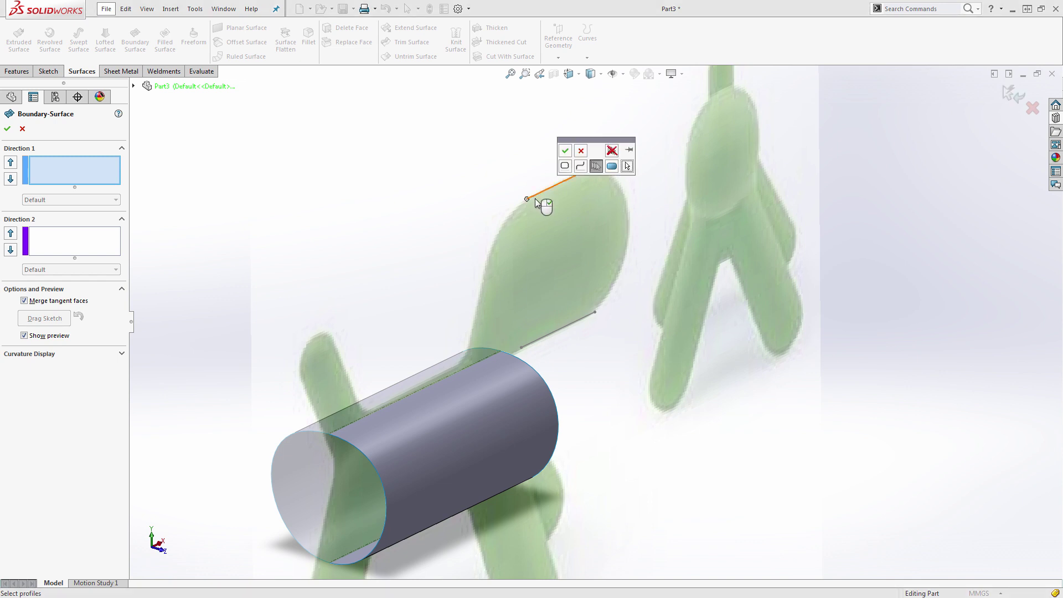
{"action": "left_click", "coordinate": [533, 345]}
{"action": "left_click", "coordinate": [561, 381]}
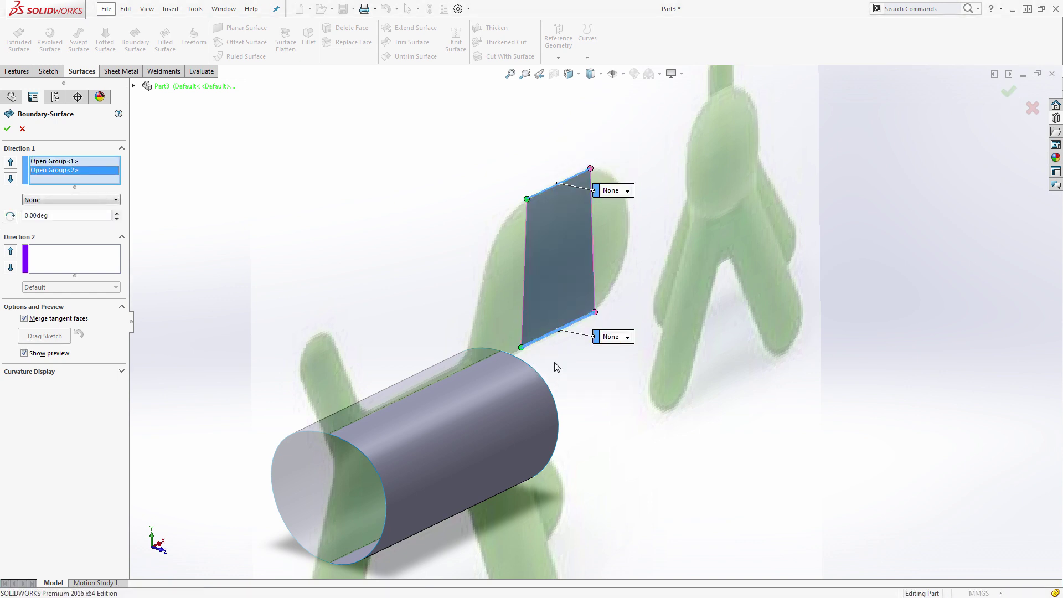
Step: Set both boundary curves to Normal To Profile and reverse the tangent direction on the upper line
{"action": "left_click", "coordinate": [83, 200]}
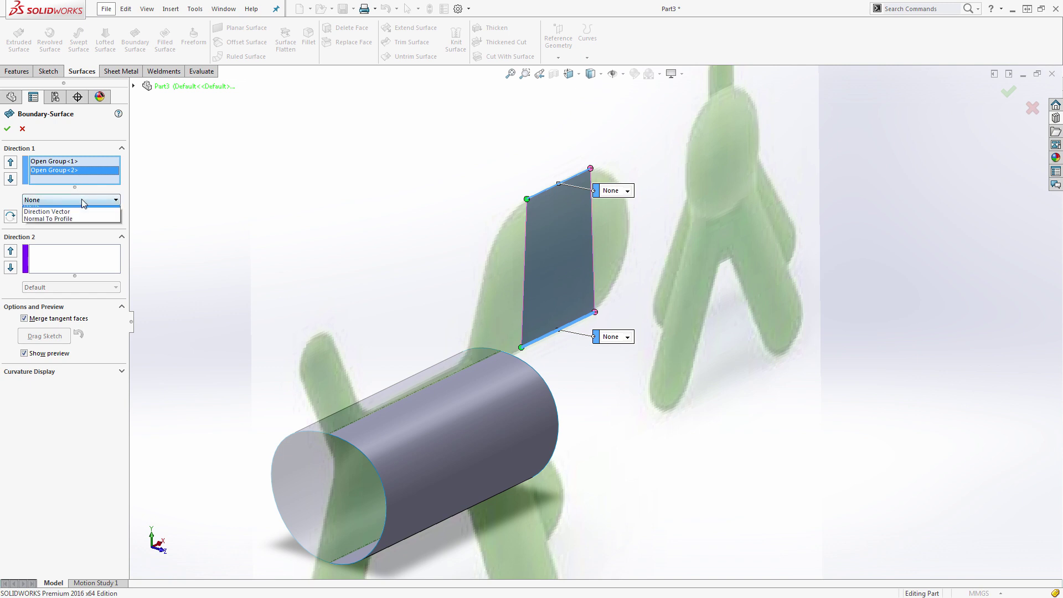
{"action": "left_click", "coordinate": [55, 224]}
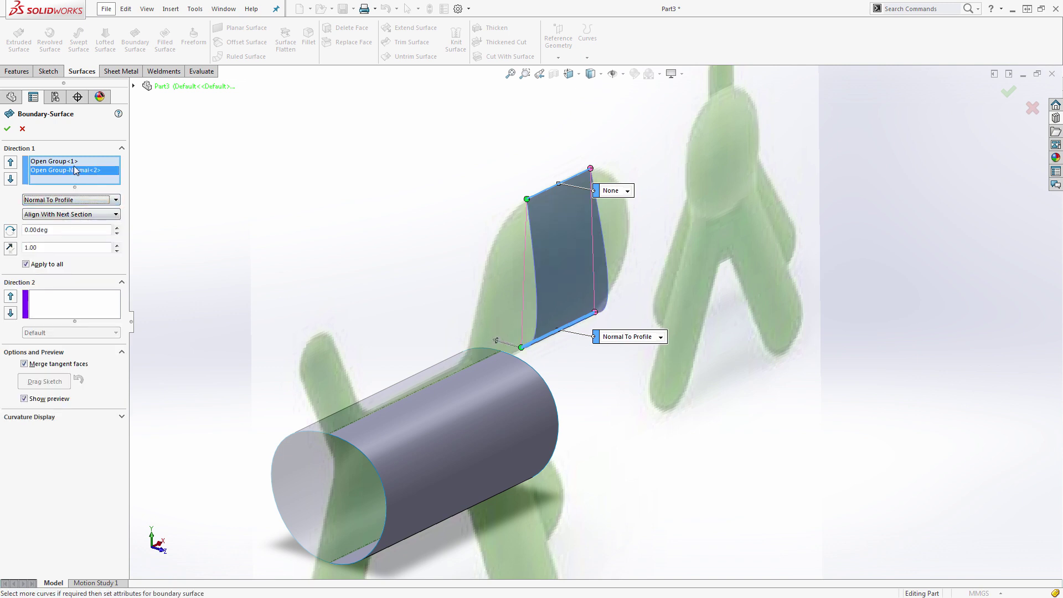
{"action": "left_click", "coordinate": [61, 162]}
{"action": "left_click", "coordinate": [83, 200]}
{"action": "left_click", "coordinate": [68, 228]}
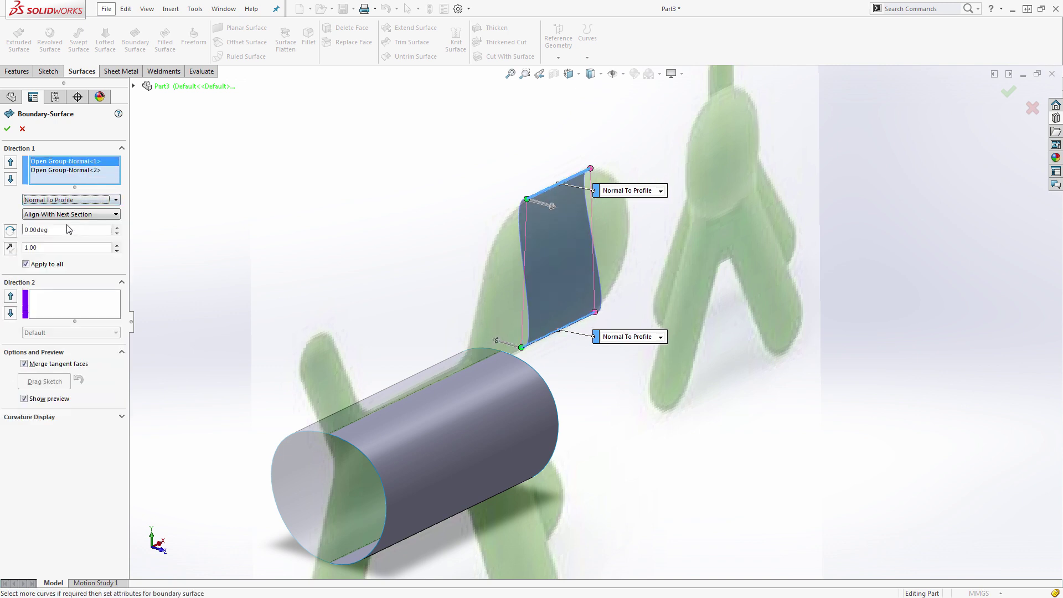
{"action": "left_click", "coordinate": [10, 249]}
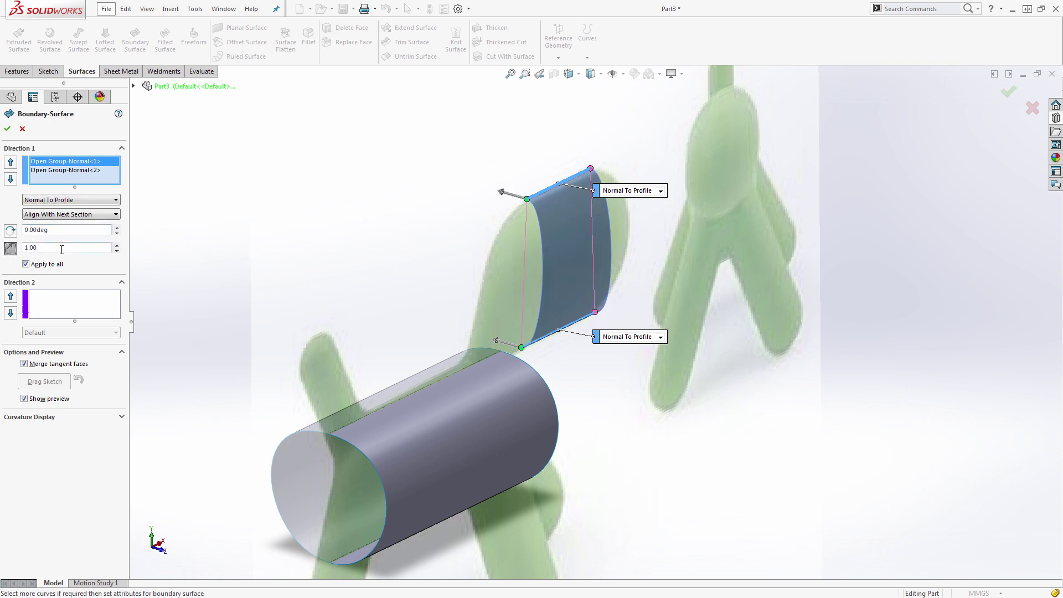
Step: Set the tangent length to 4 on the upper line and 3 on the lower line, and create the head surface
{"action": "type", "text": "4"}
{"action": "key", "text": "Return"}
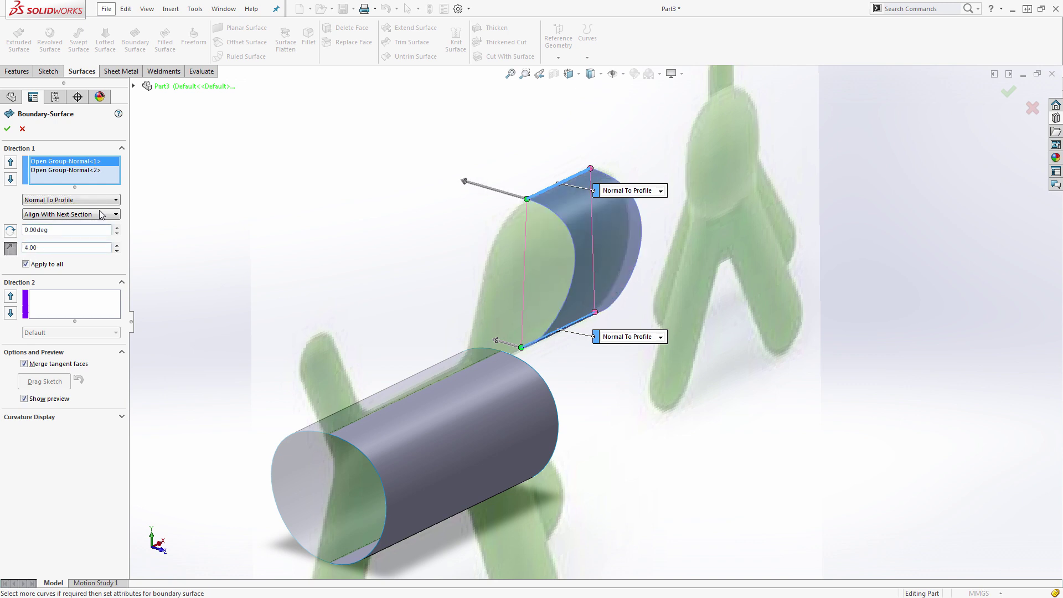
{"action": "left_click", "coordinate": [88, 171]}
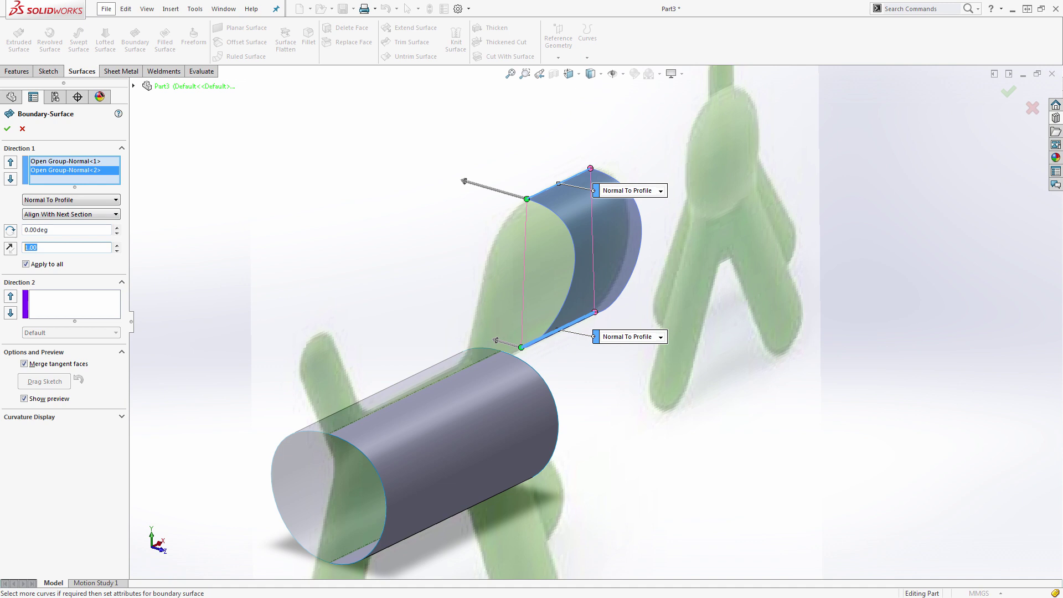
{"action": "type", "text": "3"}
{"action": "key", "text": "Return"}
{"action": "key", "text": "ctrl+3"}
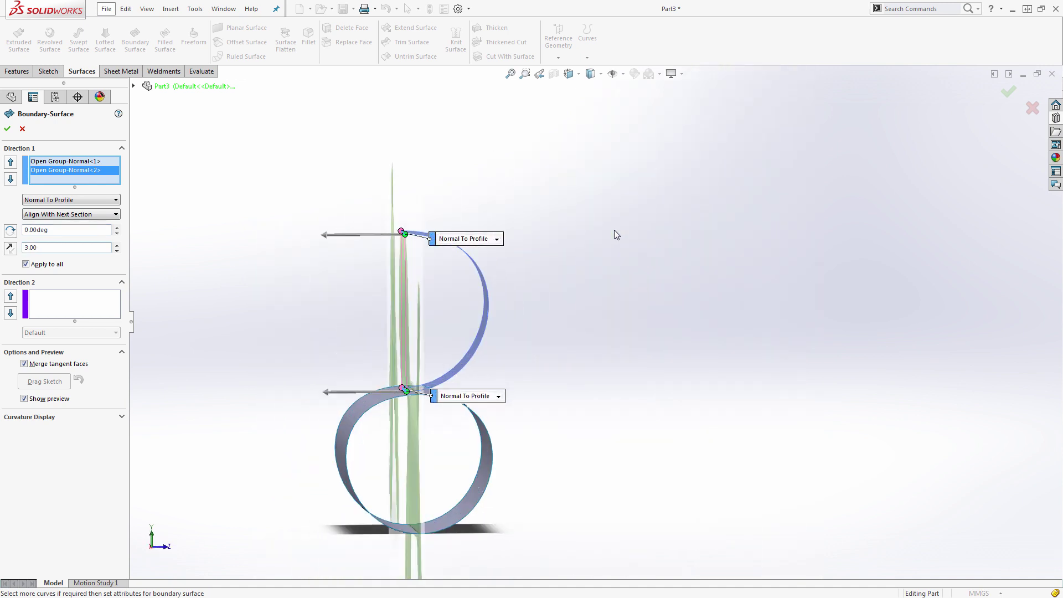
{"action": "key", "text": "ctrl+7"}
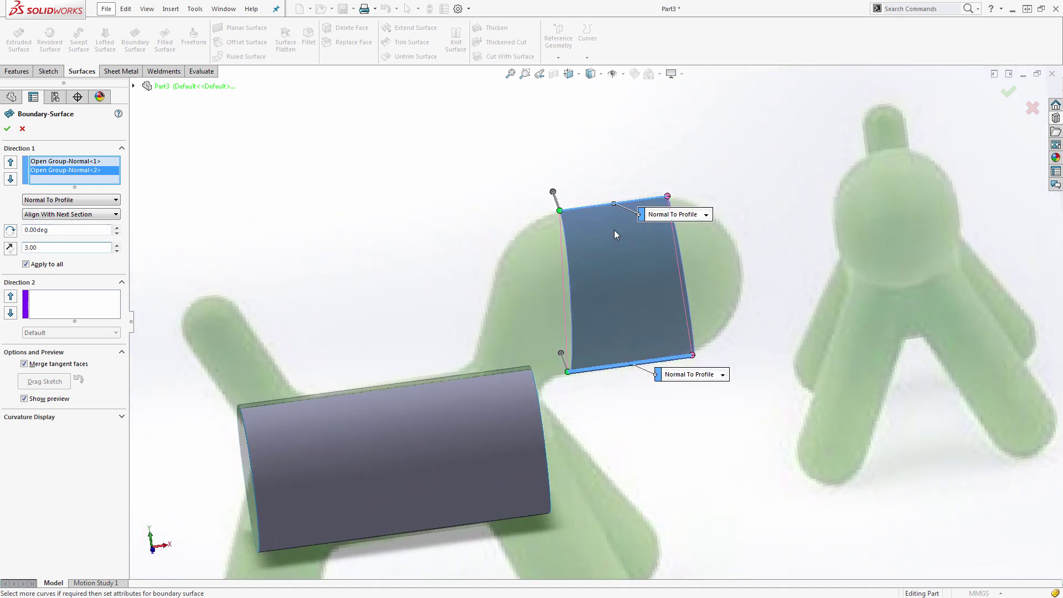
{"action": "key", "text": "shift+Right"}
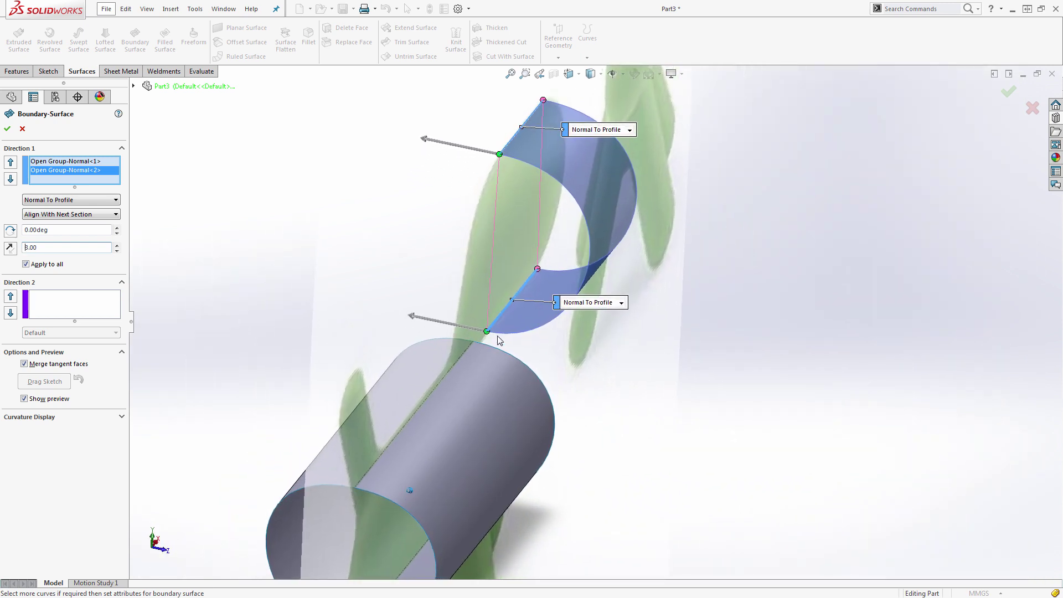
{"action": "left_click", "coordinate": [8, 129]}
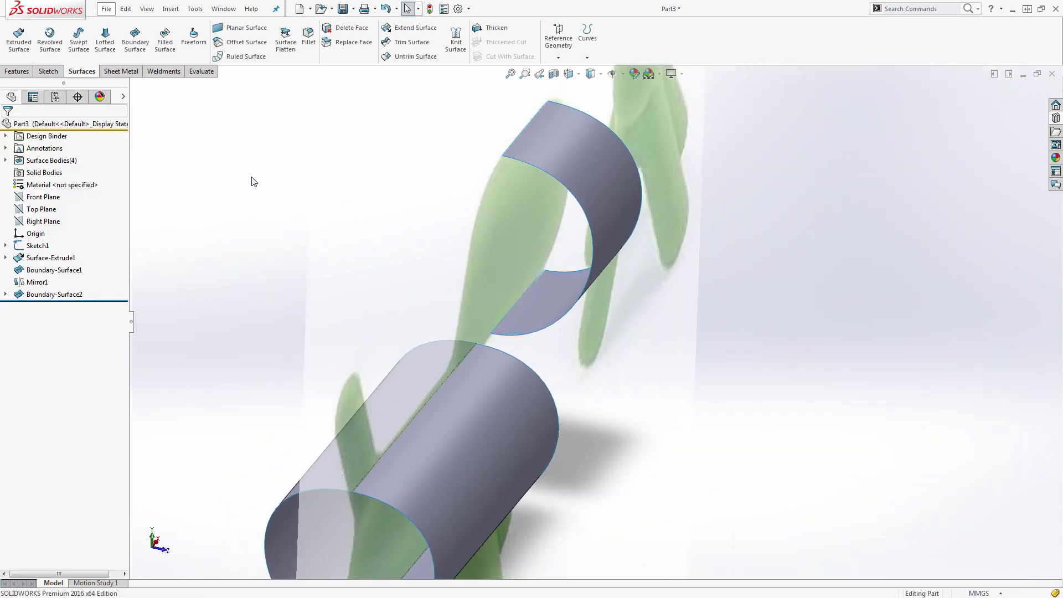
Step: Mirror the curved head surface body about the Front Plane
{"action": "left_click", "coordinate": [17, 72]}
{"action": "left_click", "coordinate": [404, 56]}
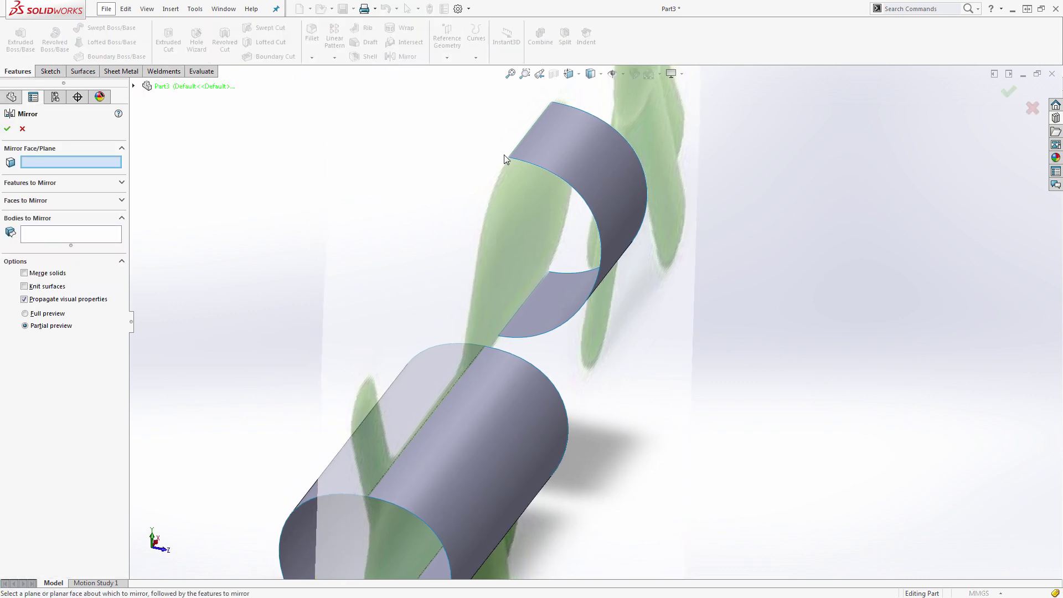
{"action": "left_click", "coordinate": [133, 86]}
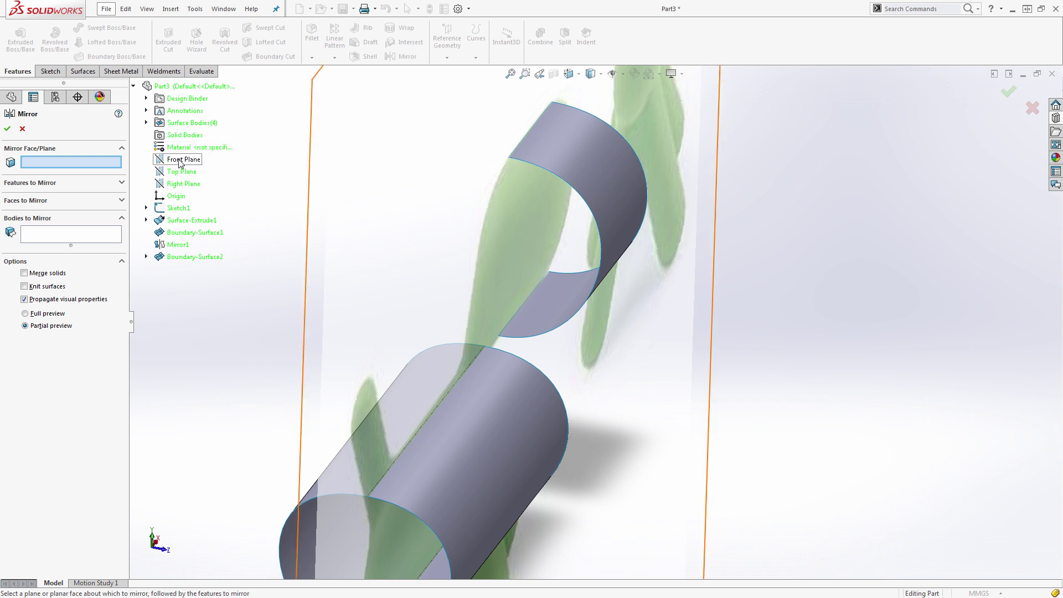
{"action": "left_click", "coordinate": [184, 159]}
{"action": "left_click", "coordinate": [623, 178]}
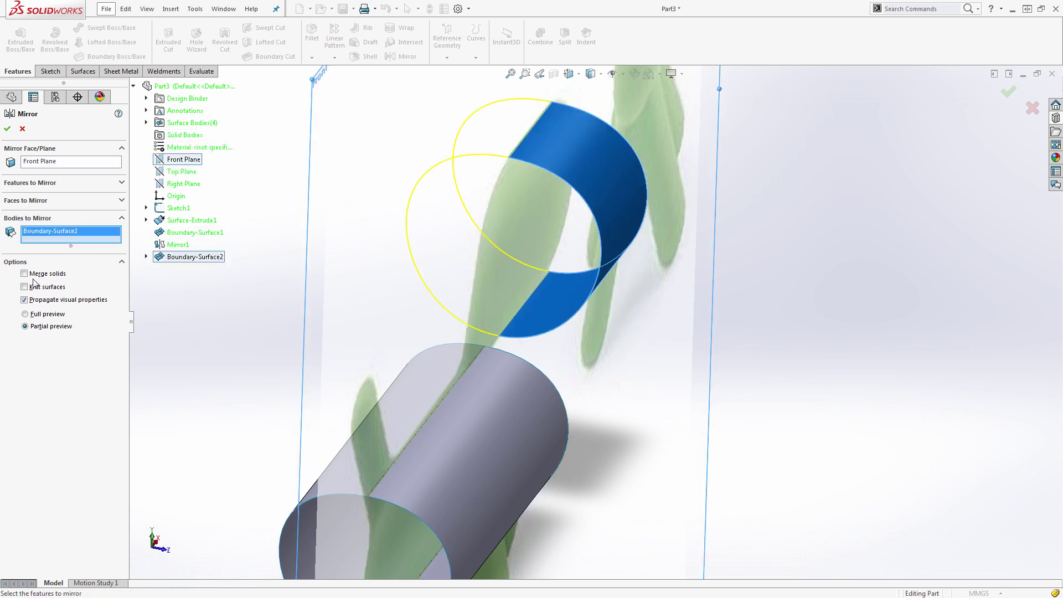
{"action": "left_click", "coordinate": [8, 129]}
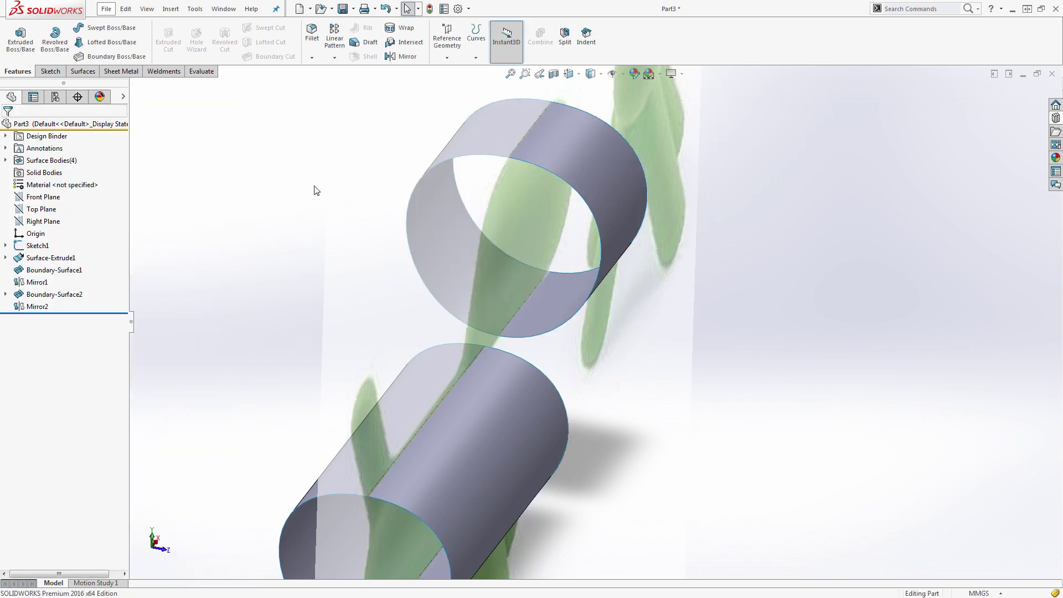
Step: Start a new sketch on the Front Plane, facing the side view of the reference photo
{"action": "key", "text": "ctrl+1"}
{"action": "scroll", "coordinate": [619, 296], "scroll_direction": "down", "scroll_amount": 3}
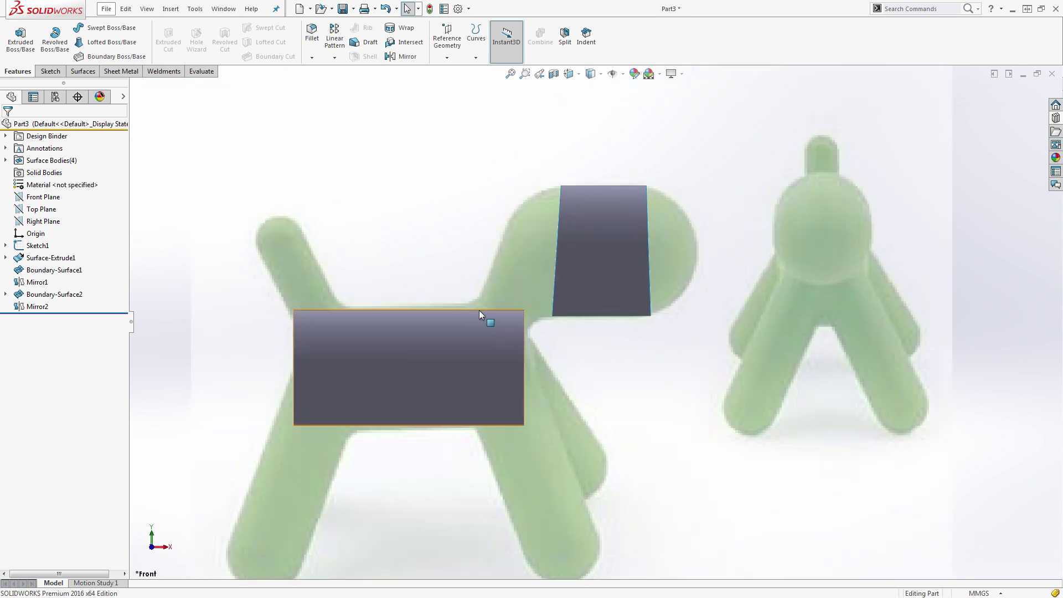
{"action": "scroll", "coordinate": [661, 308], "scroll_direction": "down", "scroll_amount": 2}
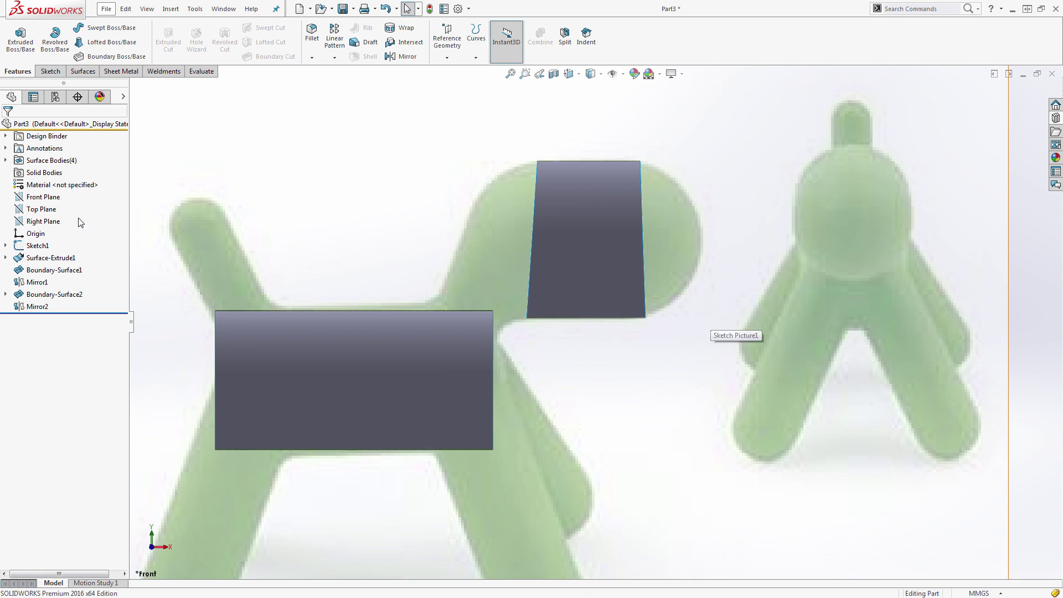
{"action": "left_click", "coordinate": [44, 197]}
{"action": "left_click", "coordinate": [63, 179]}
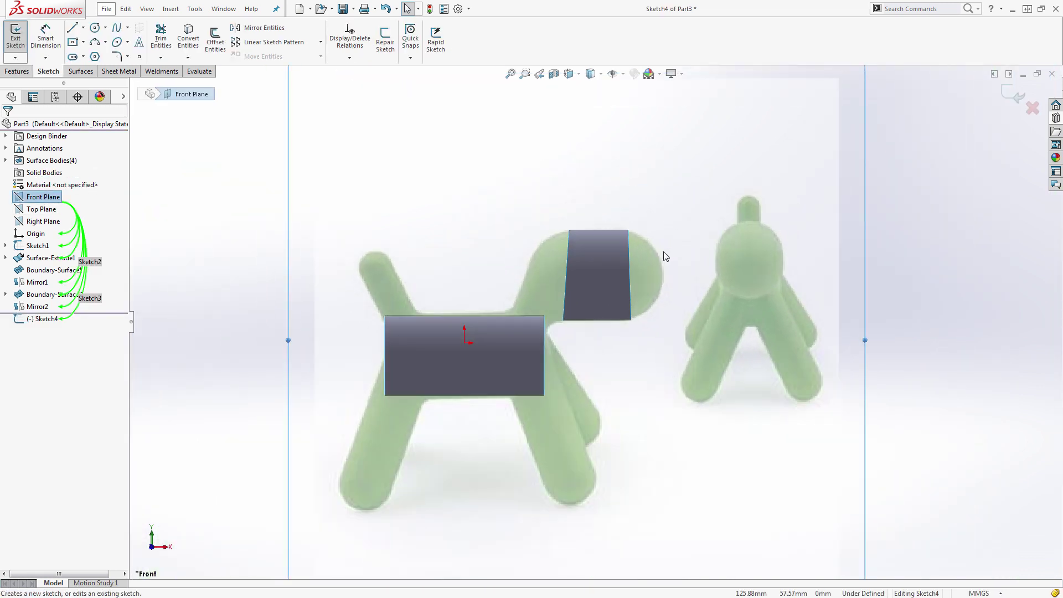
Step: Draw a style spline from the head surface's upper front corner around the snout outline, ending near its lower front corner
{"action": "scroll", "coordinate": [665, 256], "scroll_direction": "down", "scroll_amount": 3}
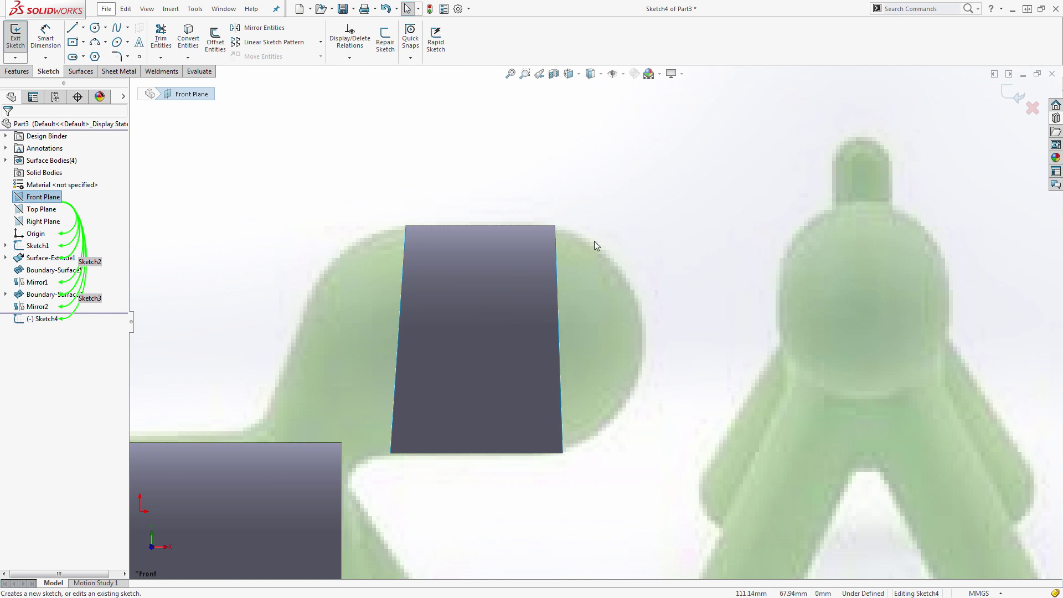
{"action": "left_click", "coordinate": [125, 28]}
{"action": "left_click", "coordinate": [145, 53]}
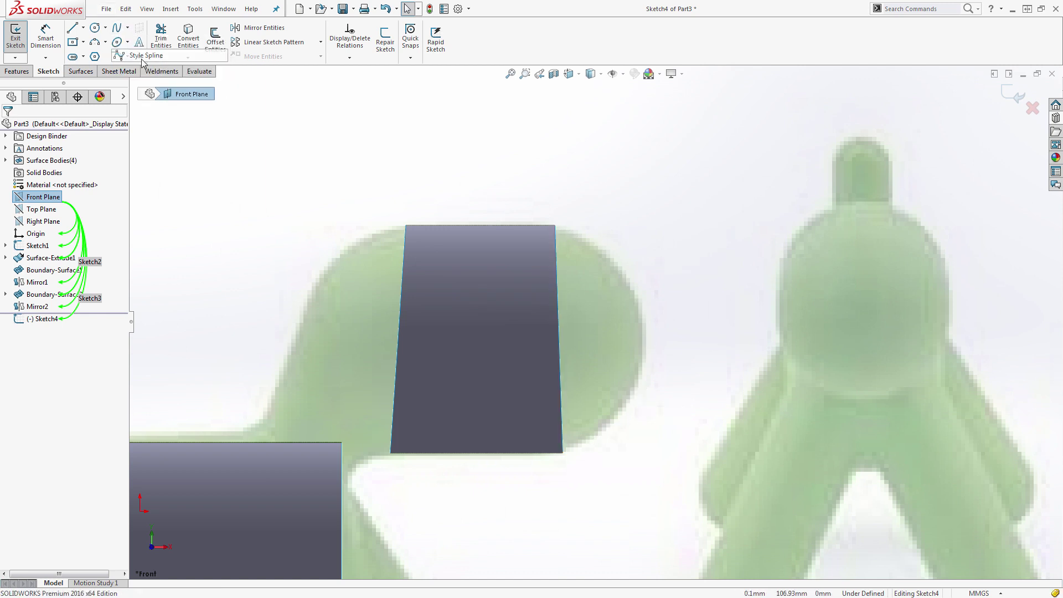
{"action": "left_click", "coordinate": [556, 226]}
{"action": "left_click", "coordinate": [579, 226]}
{"action": "left_click", "coordinate": [610, 225]}
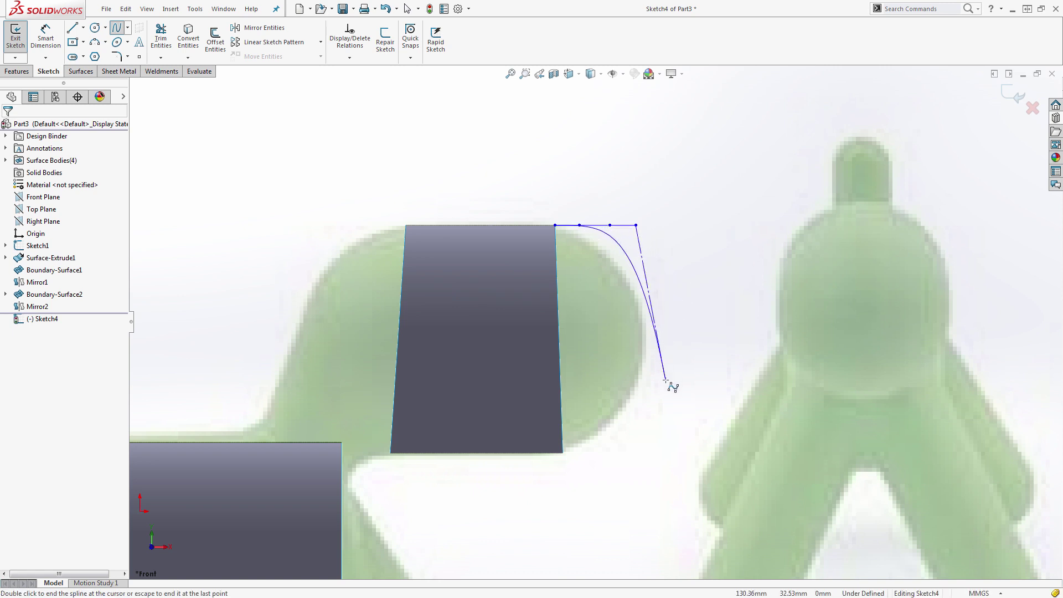
{"action": "left_click", "coordinate": [656, 324]}
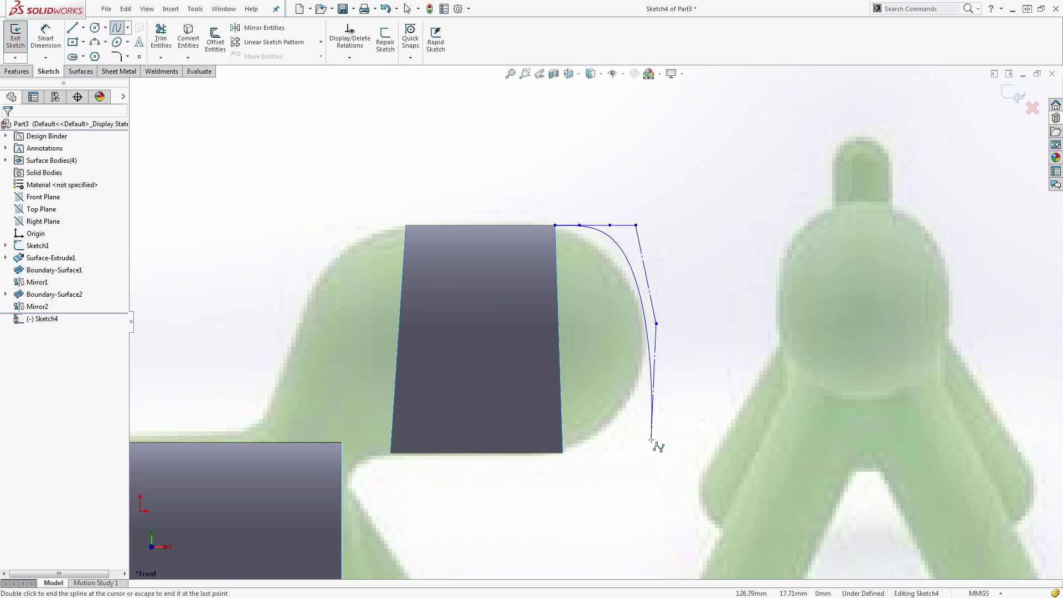
{"action": "left_click", "coordinate": [632, 446]}
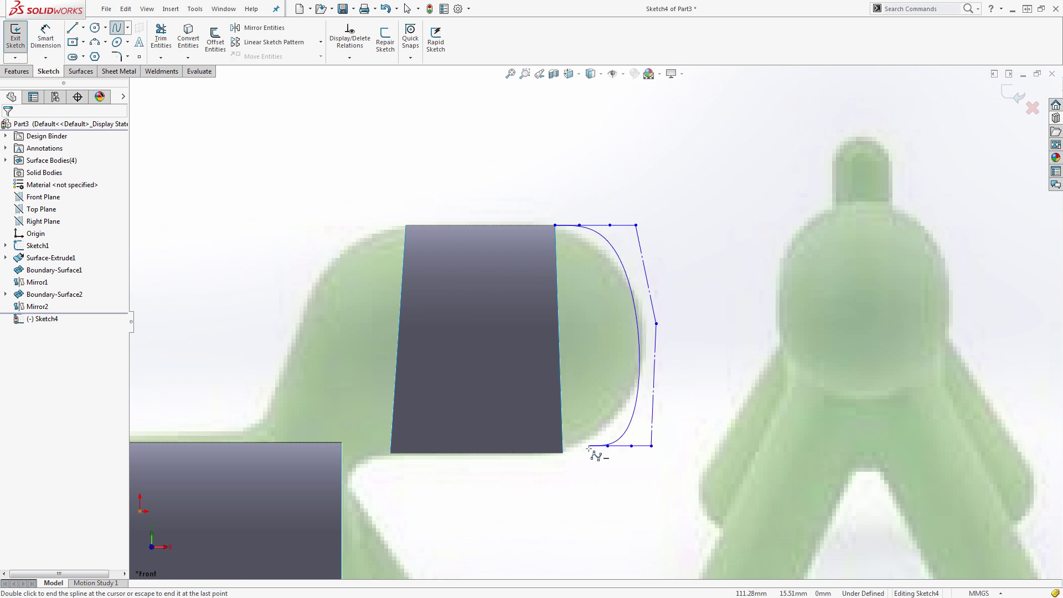
{"action": "left_click", "coordinate": [588, 446]}
{"action": "key", "text": "Escape"}
Step: Make the style spline's lower endpoint coincident with the lower front corner of the head surface
{"action": "scroll", "coordinate": [603, 455], "scroll_direction": "down", "scroll_amount": 2}
{"action": "middle_click_drag", "start_coordinate": [602, 455], "coordinate": [631, 404]}
{"action": "scroll", "coordinate": [631, 404], "scroll_direction": "down", "scroll_amount": 3}
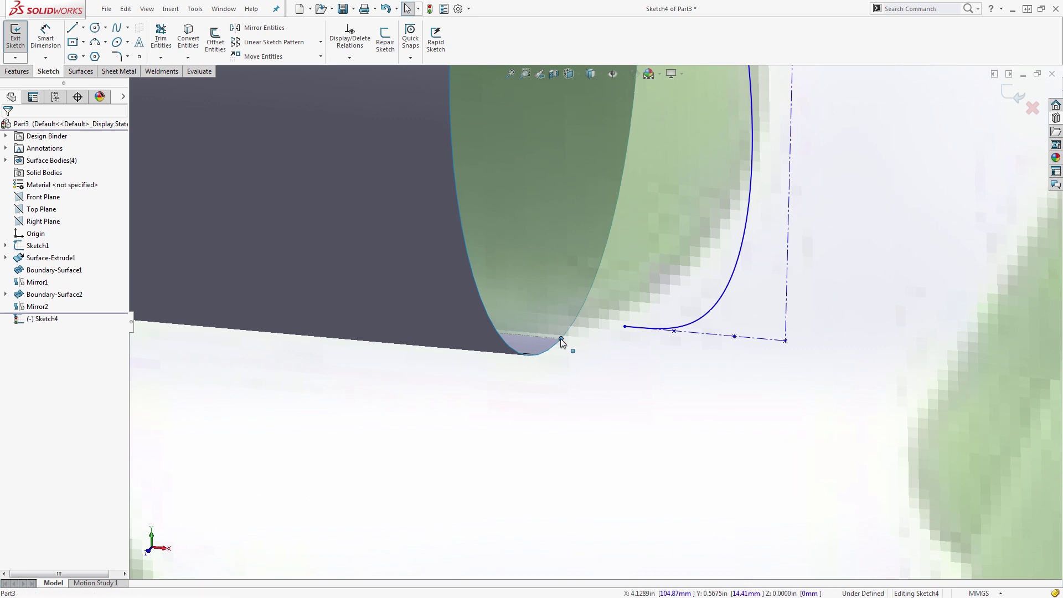
{"action": "left_click", "coordinate": [624, 327], "text": "ctrl"}
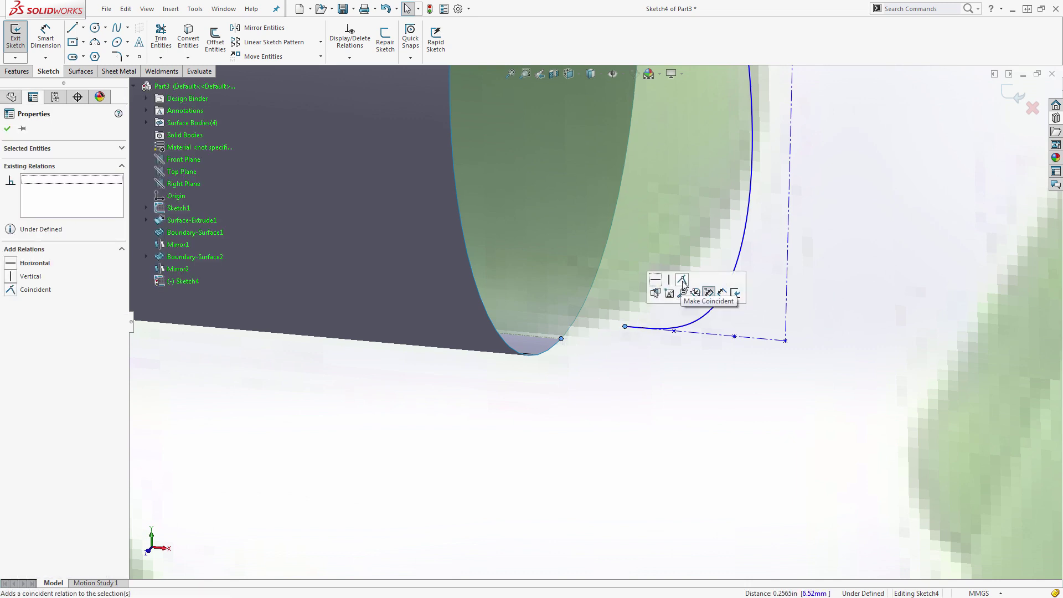
{"action": "left_click", "coordinate": [682, 281]}
Step: Make the spline's first lower control line collinear with the head surface's lower edge
{"action": "scroll", "coordinate": [664, 332], "scroll_direction": "down", "scroll_amount": 3}
{"action": "left_click", "coordinate": [643, 312]}
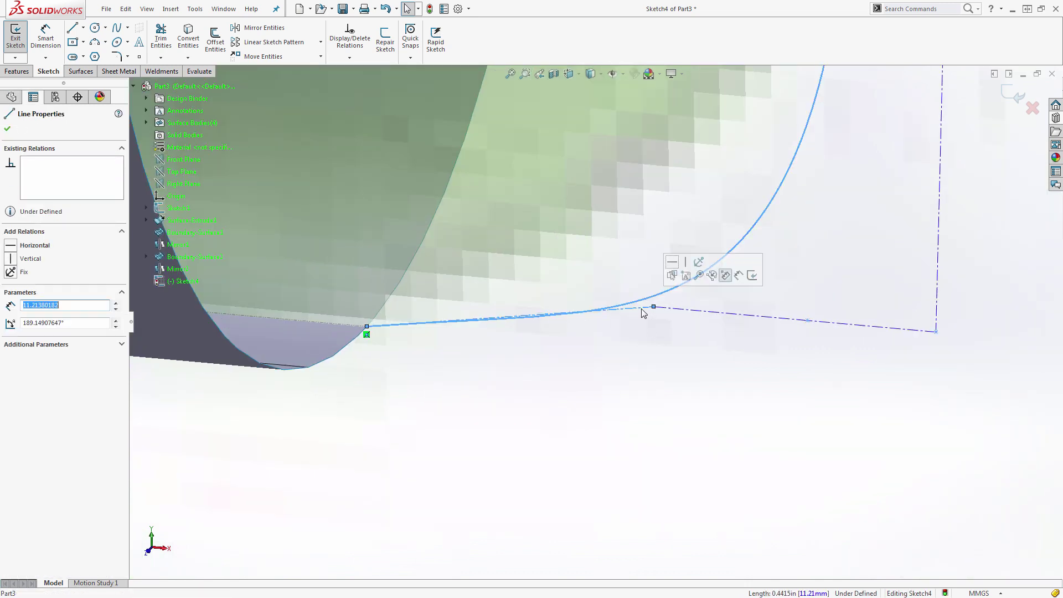
{"action": "left_click", "coordinate": [352, 328], "text": "ctrl"}
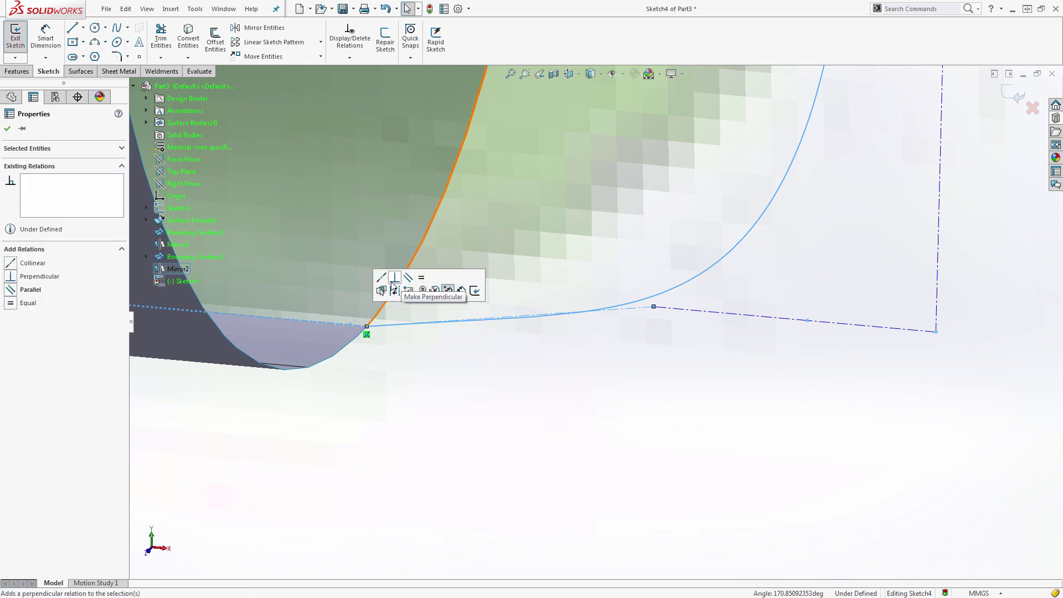
{"action": "left_click", "coordinate": [392, 289]}
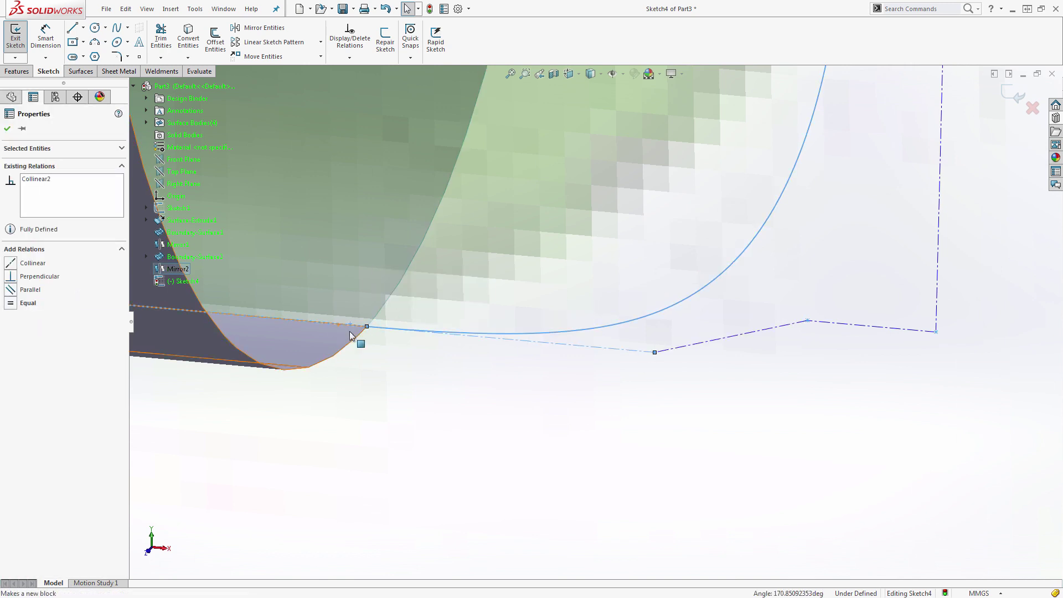
Step: Make the spline's three lower control lines collinear and equal to one another
{"action": "left_click", "coordinate": [630, 351]}
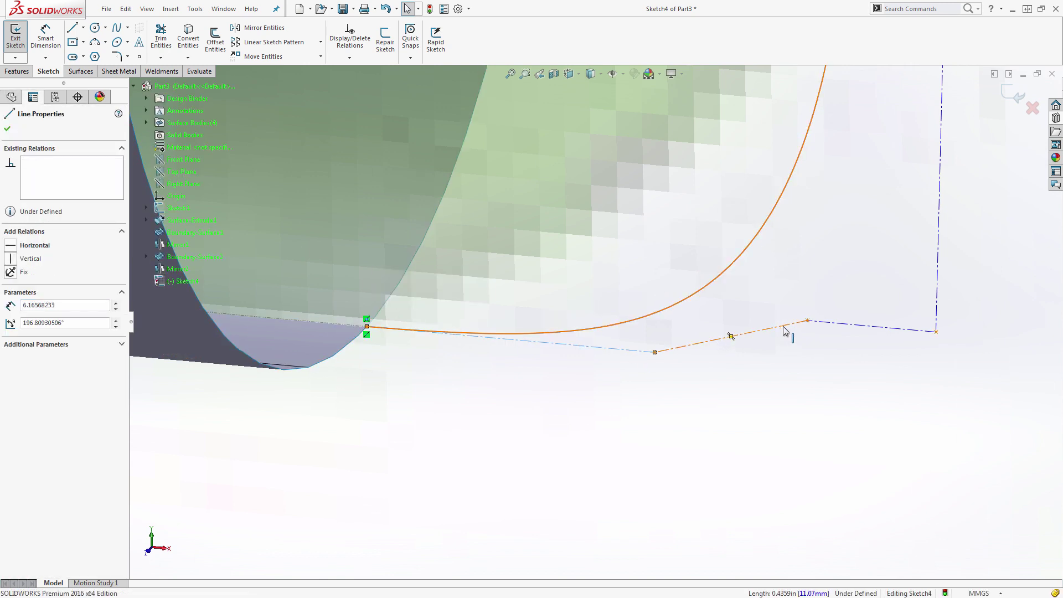
{"action": "left_click", "coordinate": [828, 324], "text": "ctrl"}
{"action": "left_click", "coordinate": [889, 280]}
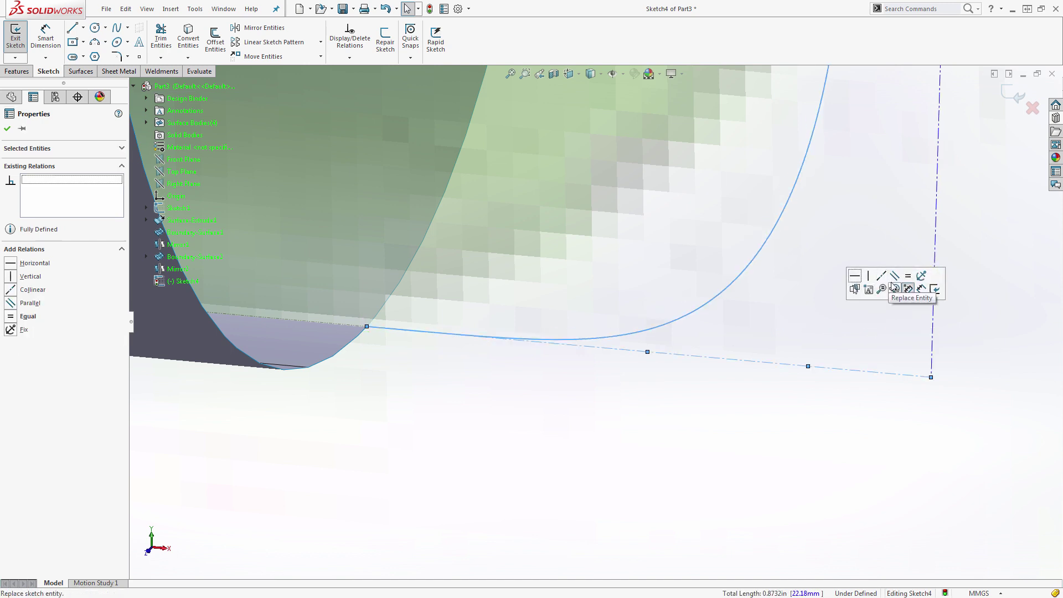
Step: Make the spline's first upper control line collinear with the head surface's upper edge
{"action": "middle_click_drag", "start_coordinate": [816, 427], "coordinate": [698, 453]}
{"action": "scroll", "coordinate": [698, 453], "scroll_direction": "up", "scroll_amount": 3}
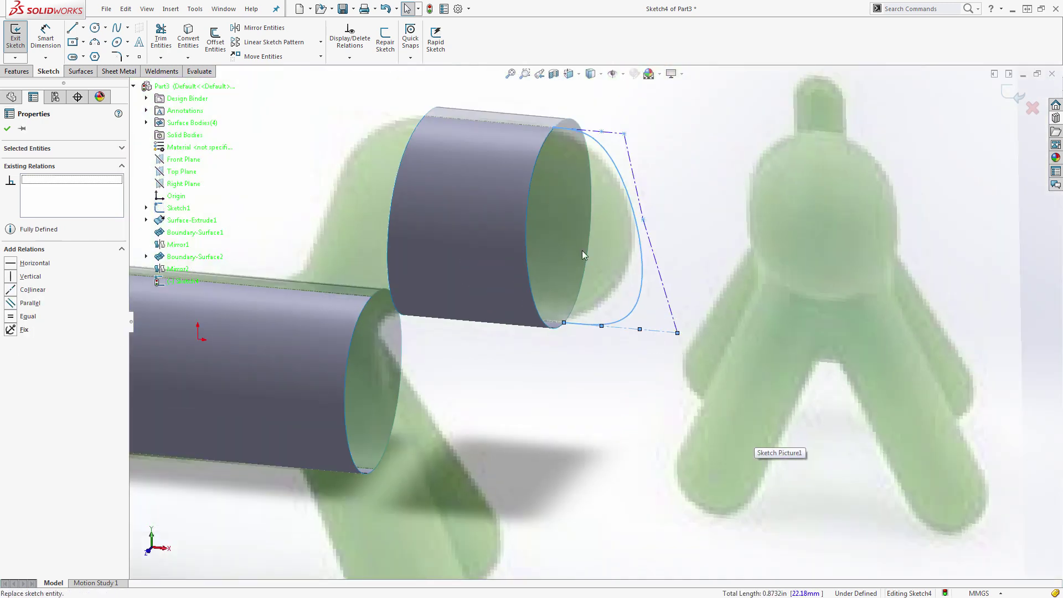
{"action": "scroll", "coordinate": [579, 149], "scroll_direction": "down", "scroll_amount": 7}
{"action": "left_click", "coordinate": [470, 138]}
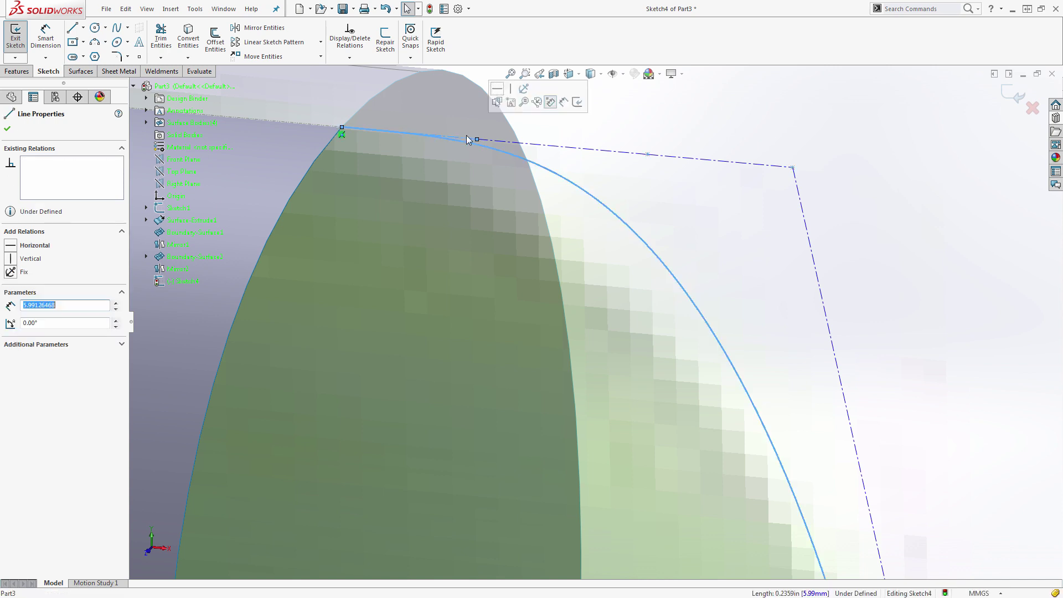
{"action": "left_click", "coordinate": [319, 125], "text": "ctrl"}
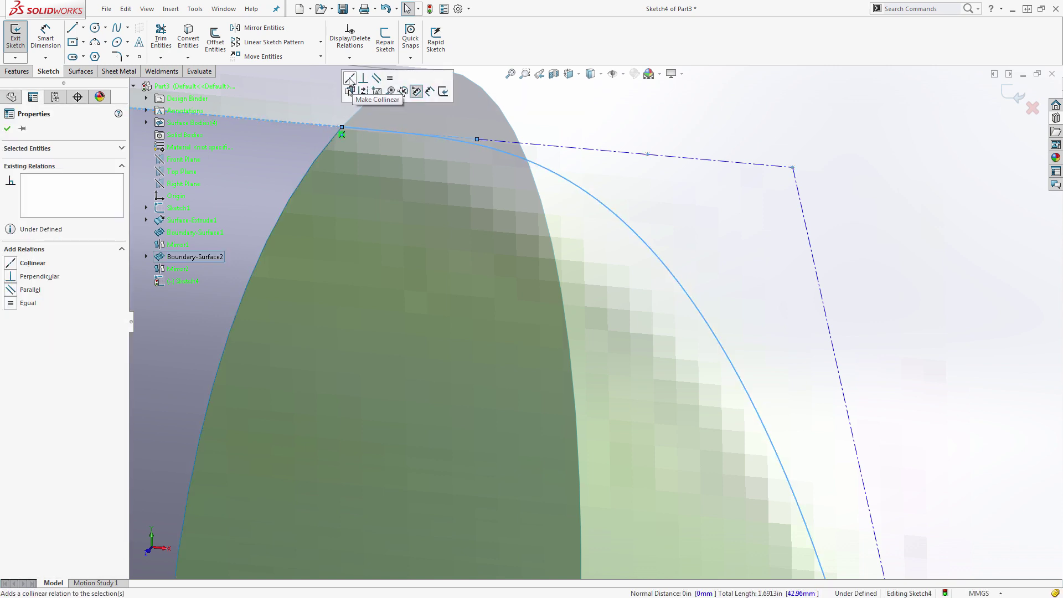
{"action": "left_click", "coordinate": [350, 78]}
{"action": "key", "text": "Escape"}
Step: Make the spline's three upper control lines collinear and equal to one another
{"action": "left_click", "coordinate": [471, 138]}
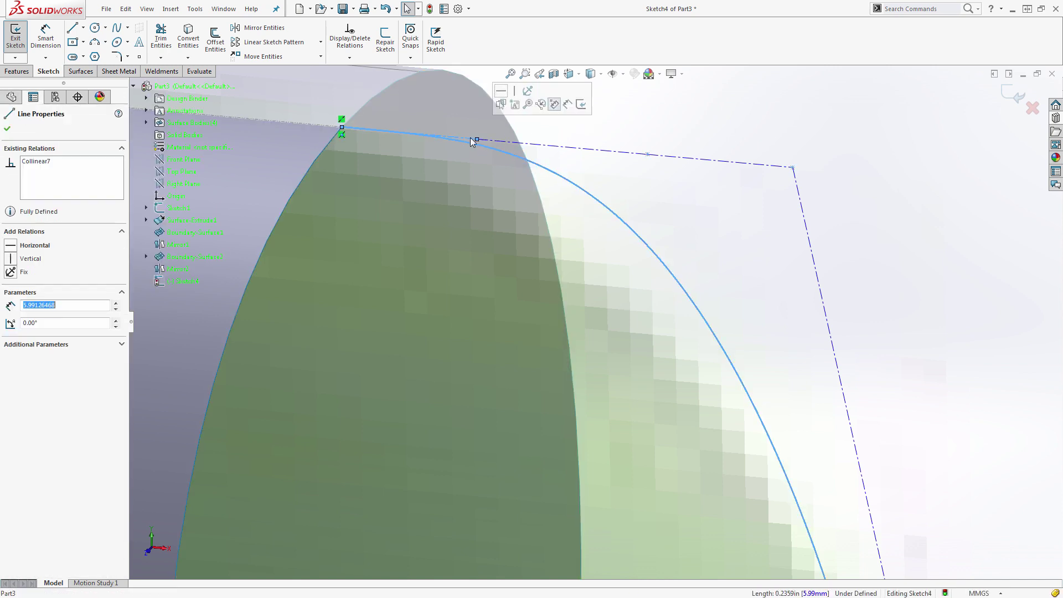
{"action": "left_click", "coordinate": [512, 142], "text": "ctrl"}
{"action": "left_click", "coordinate": [666, 149], "text": "ctrl"}
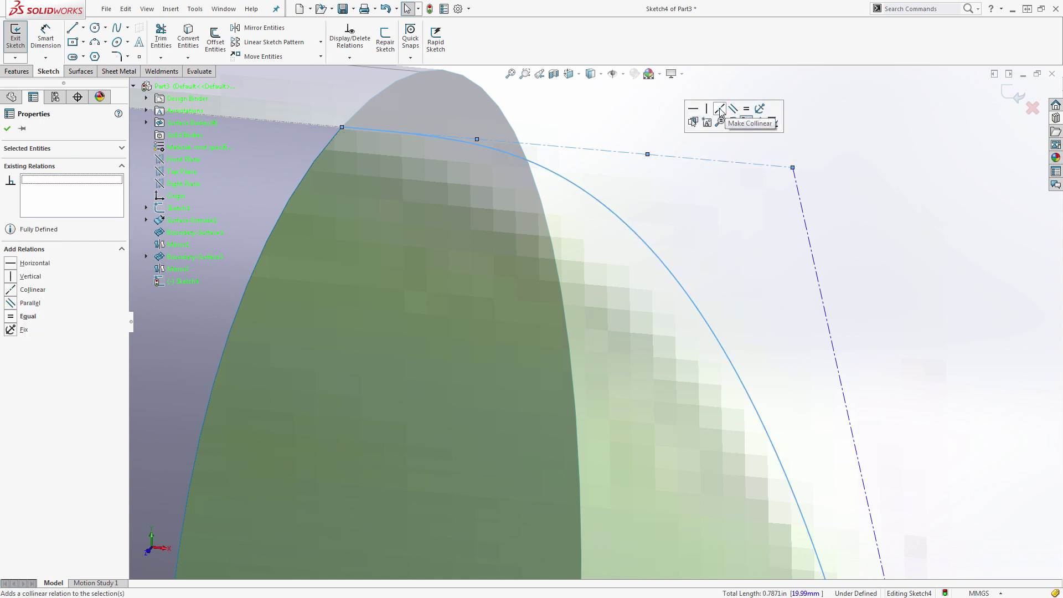
{"action": "left_click", "coordinate": [746, 111]}
{"action": "left_click", "coordinate": [835, 200]}
{"action": "scroll", "coordinate": [831, 215], "scroll_direction": "up", "scroll_amount": 4}
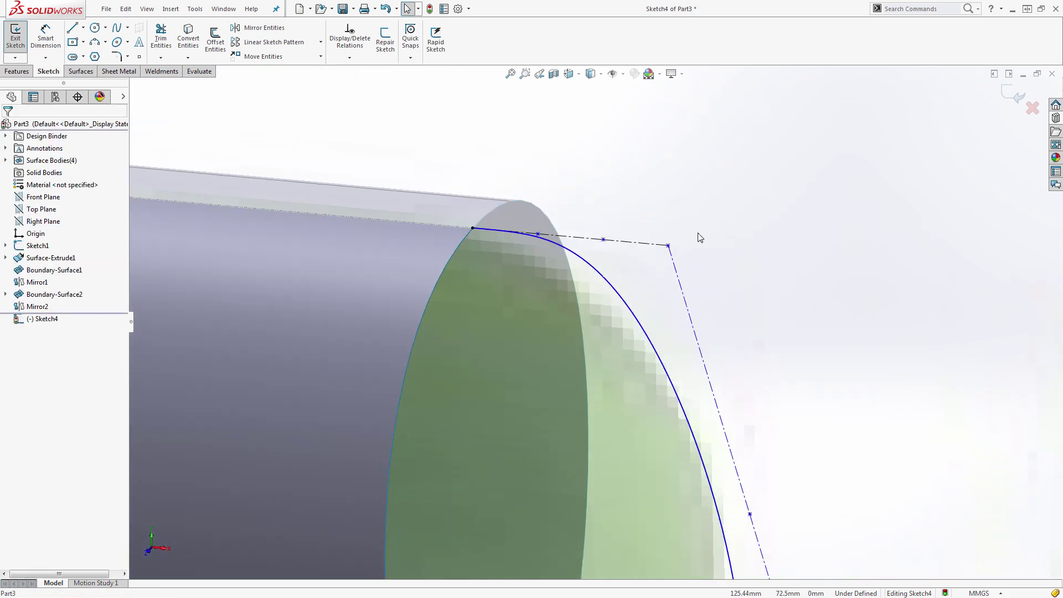
Step: Shorten the spline's lower control lines and pull its middle control vertex out to about X 149.7 mm, Y 40.6 mm
{"action": "key", "text": "ctrl+8"}
{"action": "scroll", "coordinate": [663, 261], "scroll_direction": "down", "scroll_amount": 6}
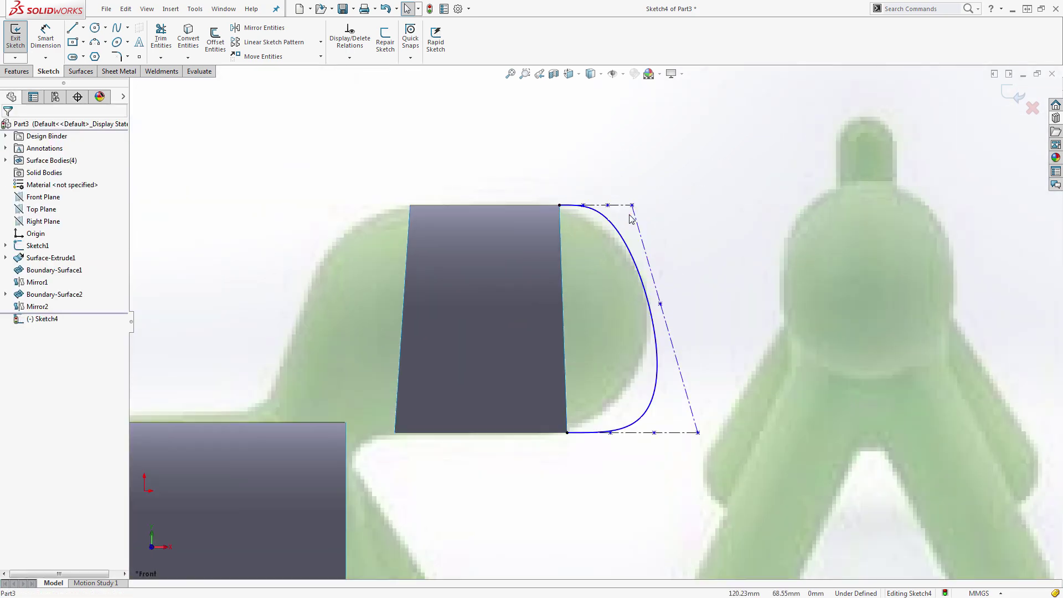
{"action": "scroll", "coordinate": [632, 218], "scroll_direction": "down", "scroll_amount": 3}
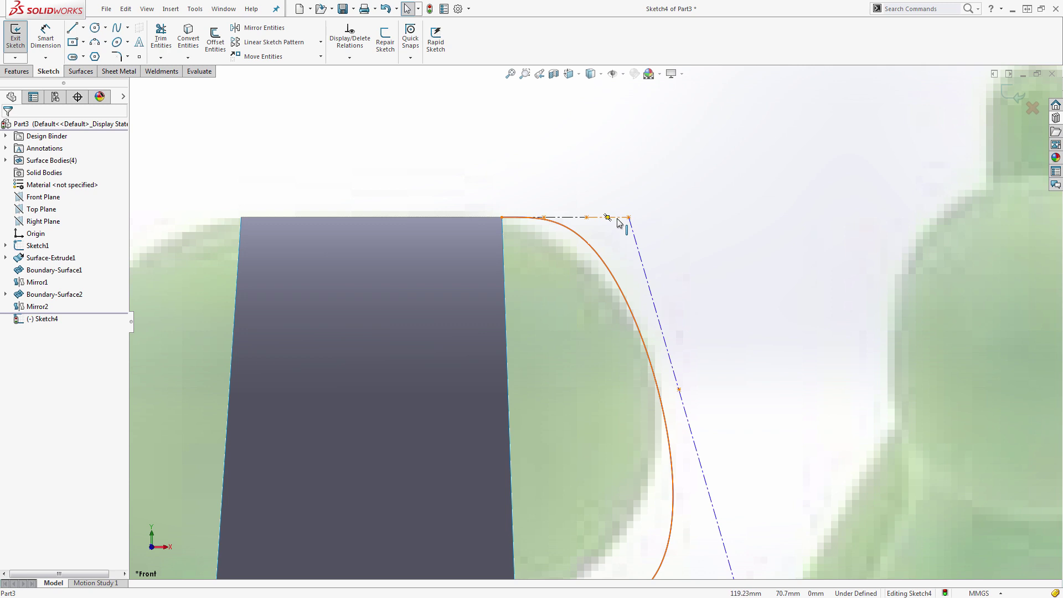
{"action": "left_click", "coordinate": [617, 219]}
{"action": "left_click", "coordinate": [666, 236]}
{"action": "scroll", "coordinate": [670, 255], "scroll_direction": "up", "scroll_amount": 3}
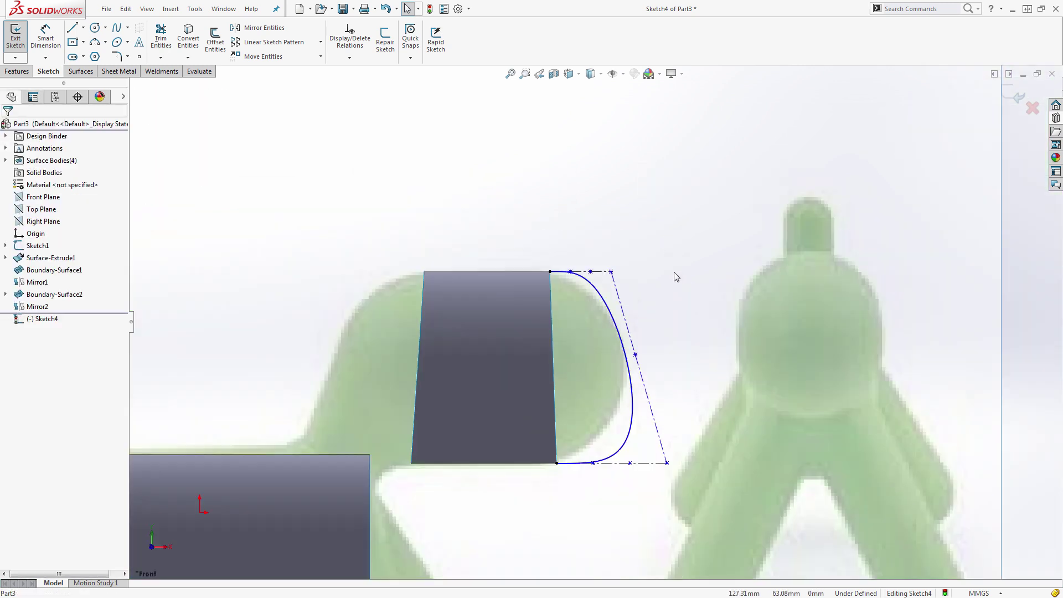
{"action": "scroll", "coordinate": [663, 439], "scroll_direction": "down", "scroll_amount": 4}
{"action": "left_click_drag", "start_coordinate": [637, 419], "coordinate": [571, 420]}
{"action": "left_click_drag", "start_coordinate": [590, 261], "coordinate": [699, 289]}
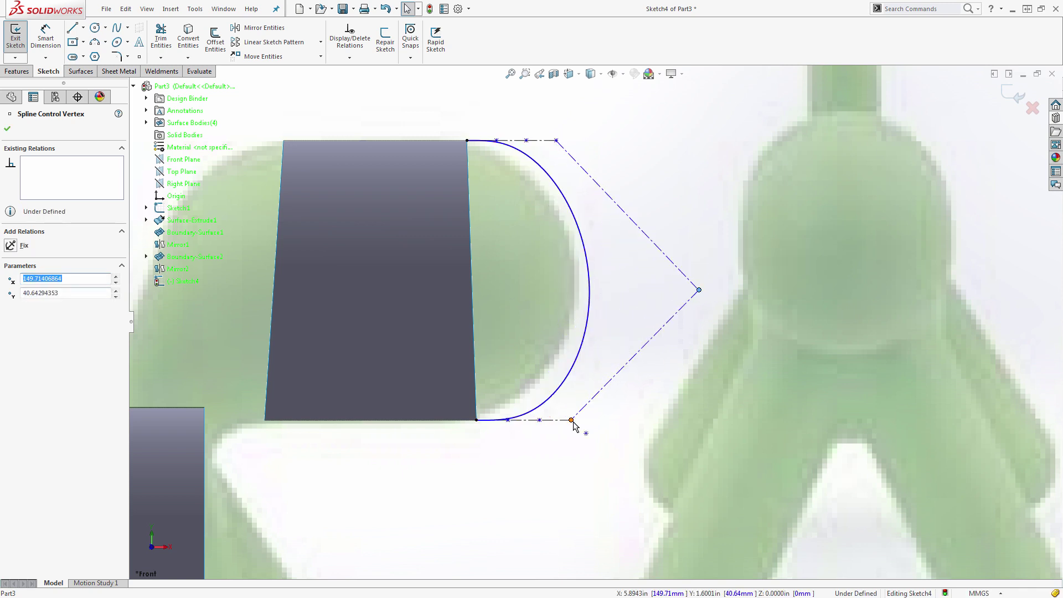
Step: Refine the snout curve by shortening both end control lines and moving the middle vertex to about X 160.2 mm, Y 42.7 mm, and finish the sketch
{"action": "left_click_drag", "start_coordinate": [571, 420], "coordinate": [543, 420]}
{"action": "left_click_drag", "start_coordinate": [558, 143], "coordinate": [530, 143]}
{"action": "left_click_drag", "start_coordinate": [699, 289], "coordinate": [751, 280]}
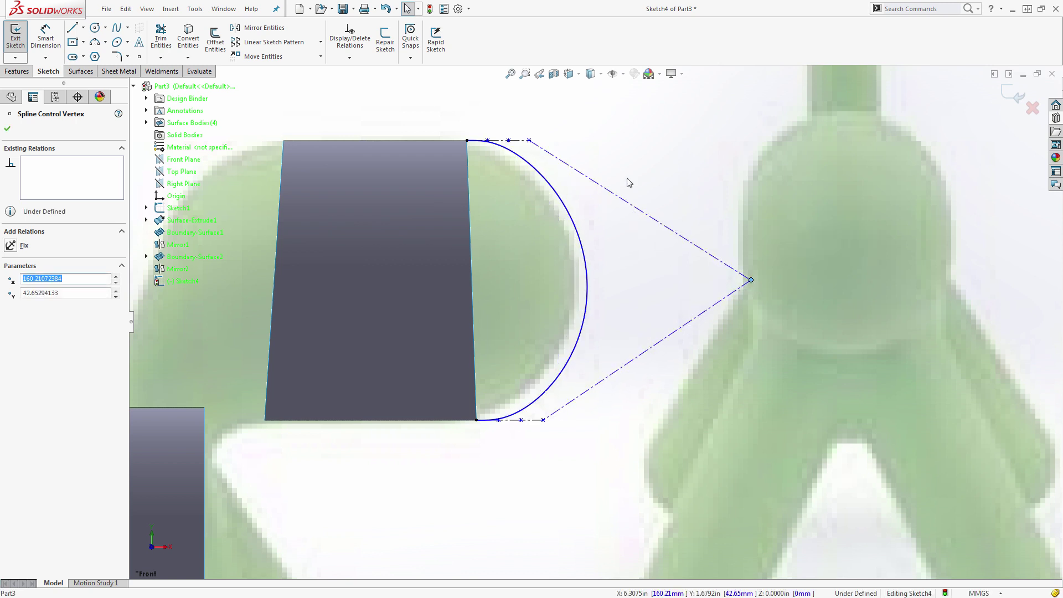
{"action": "key", "text": "Escape"}
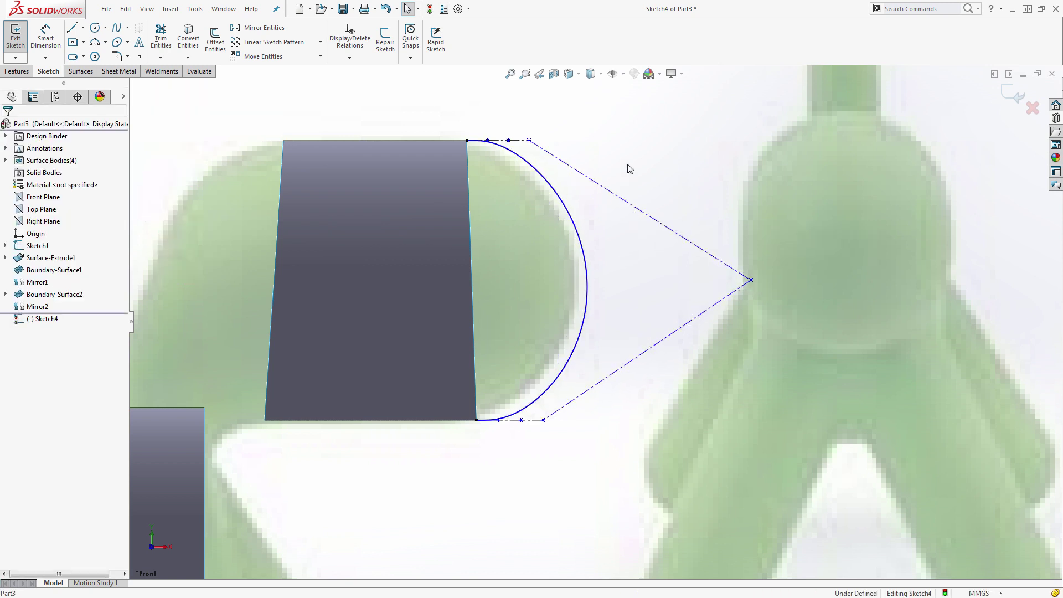
{"action": "left_click_drag", "start_coordinate": [530, 140], "coordinate": [544, 141]}
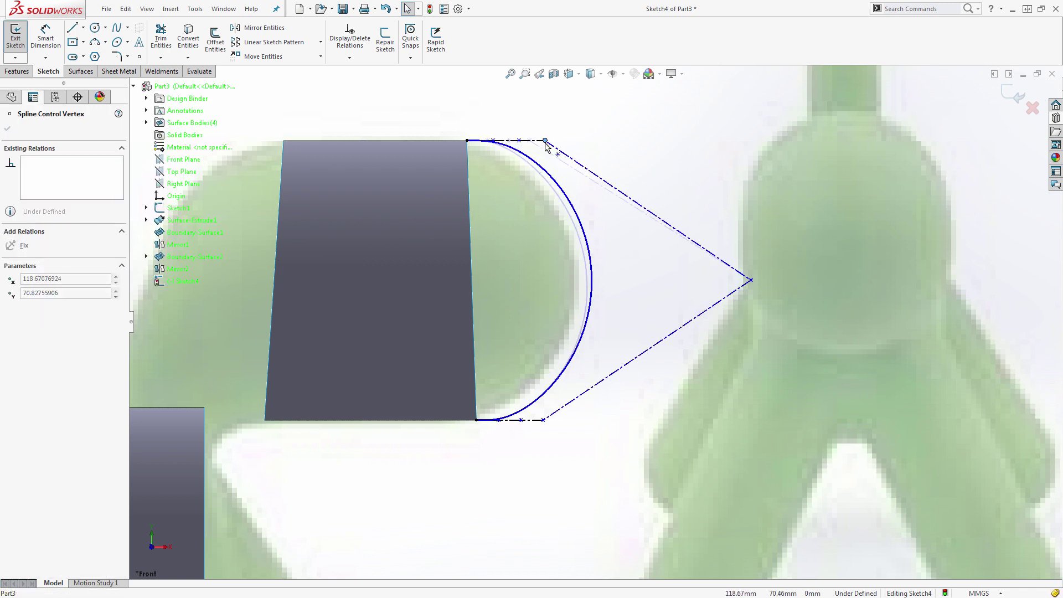
{"action": "left_click", "coordinate": [618, 249]}
{"action": "scroll", "coordinate": [616, 248], "scroll_direction": "up", "scroll_amount": 3}
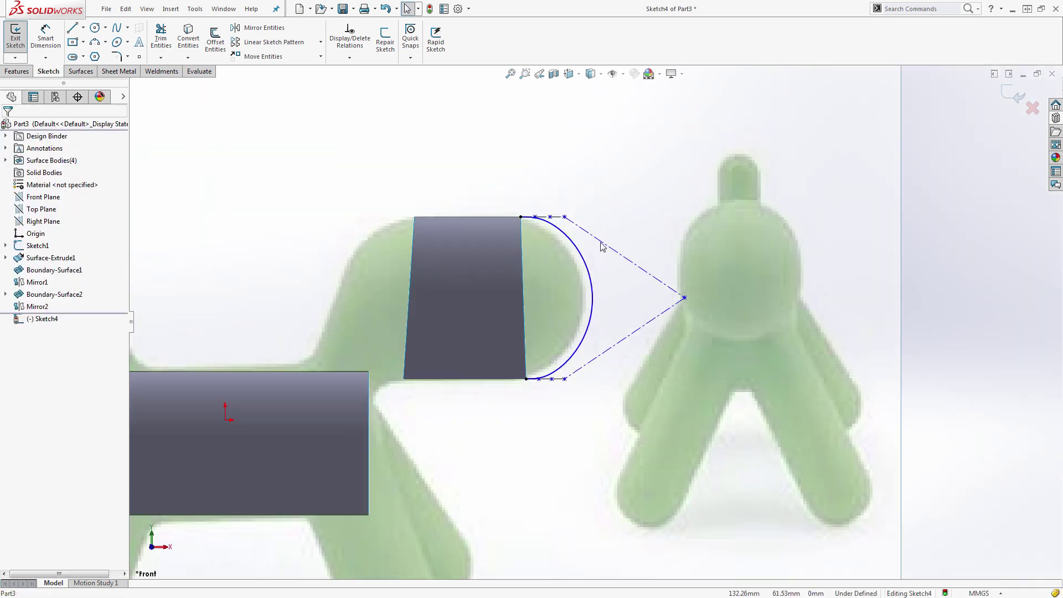
{"action": "left_click", "coordinate": [1015, 96]}
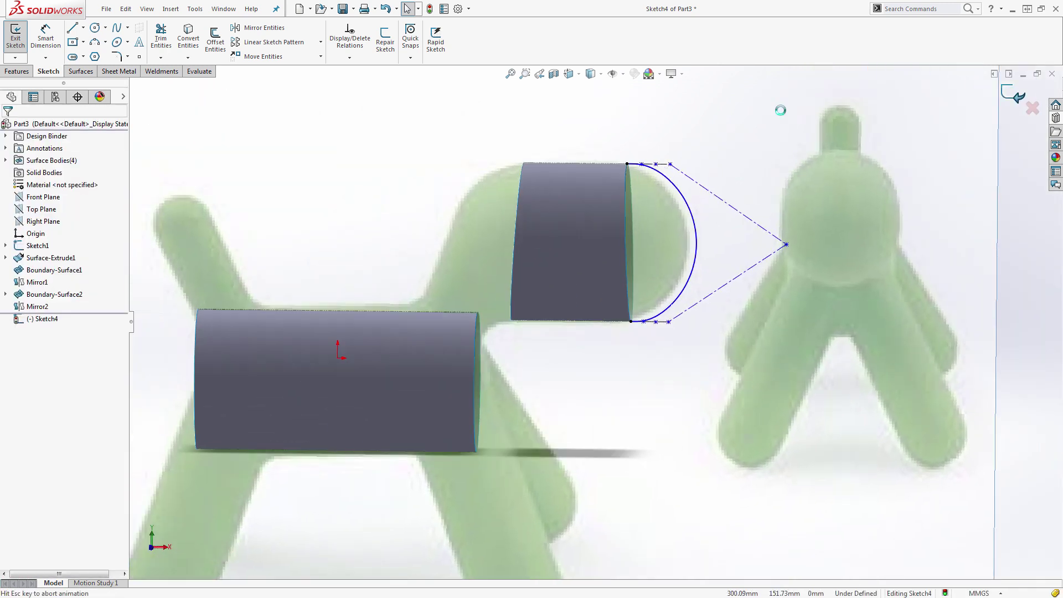
Step: Extrude the snout spline as a surface, Blind 59 mm, in the reversed direction
{"action": "middle_click_drag", "start_coordinate": [724, 164], "coordinate": [670, 264]}
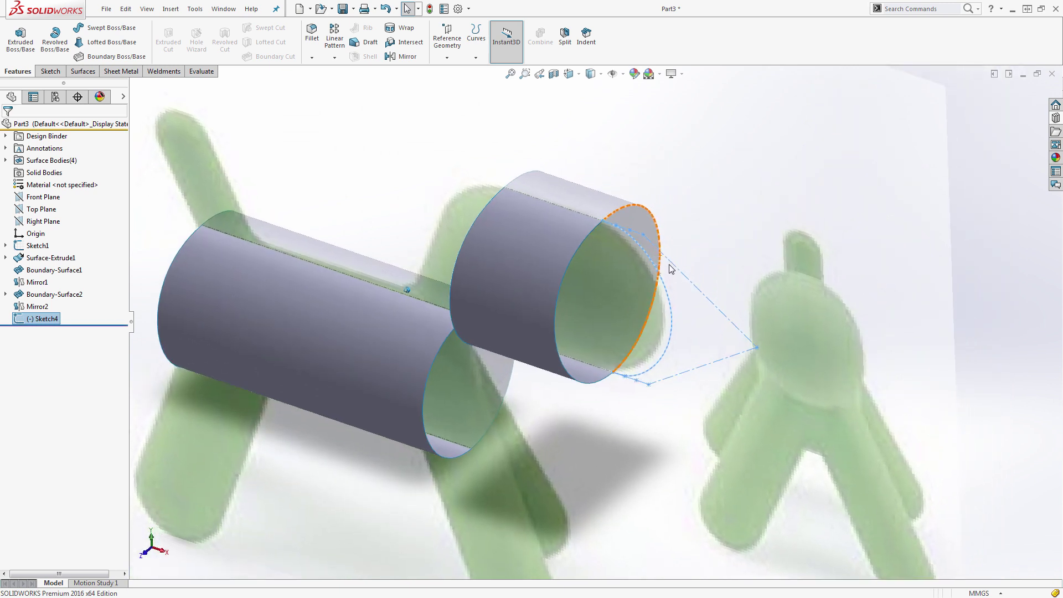
{"action": "left_click", "coordinate": [82, 71]}
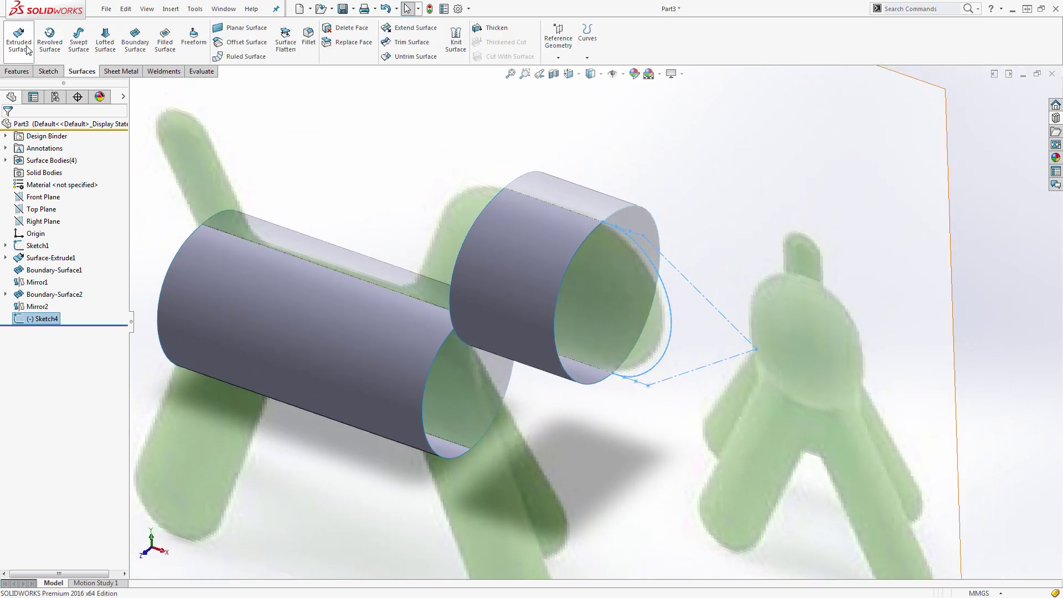
{"action": "left_click", "coordinate": [19, 39]}
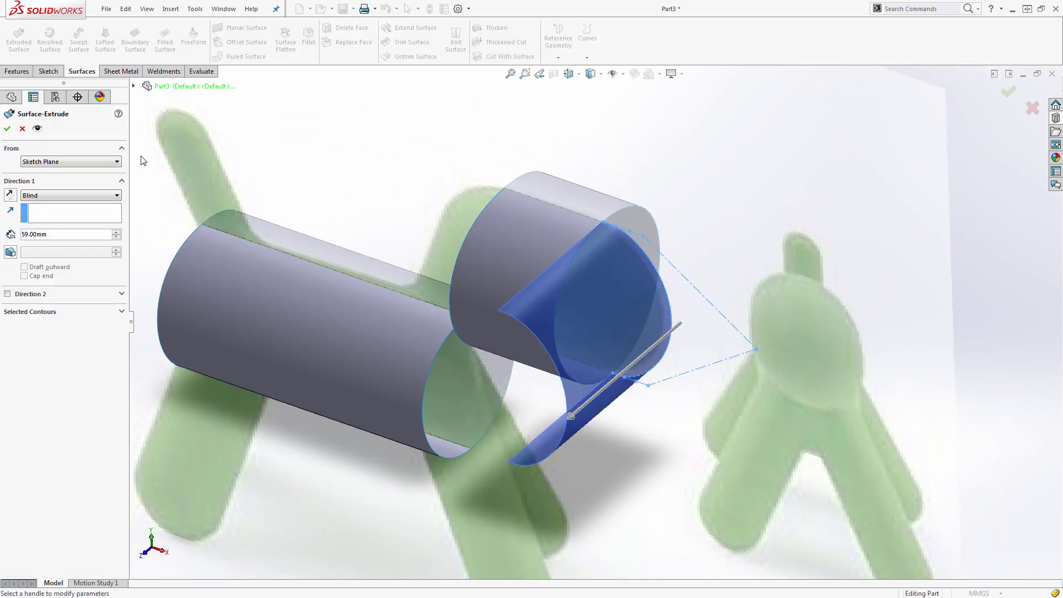
{"action": "left_click", "coordinate": [11, 195]}
{"action": "left_click", "coordinate": [8, 129]}
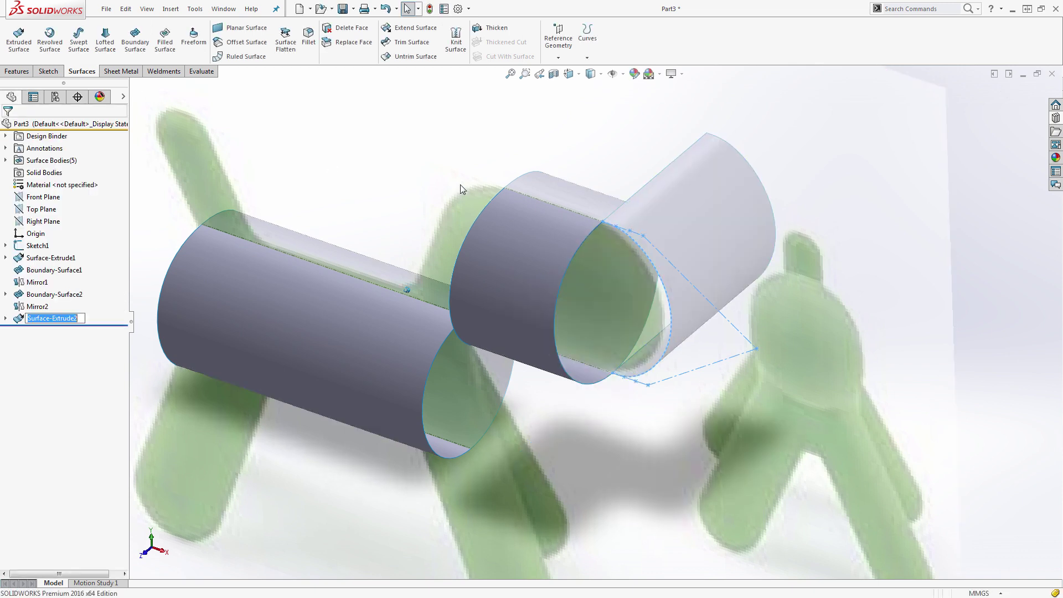
{"action": "left_click", "coordinate": [1002, 237]}
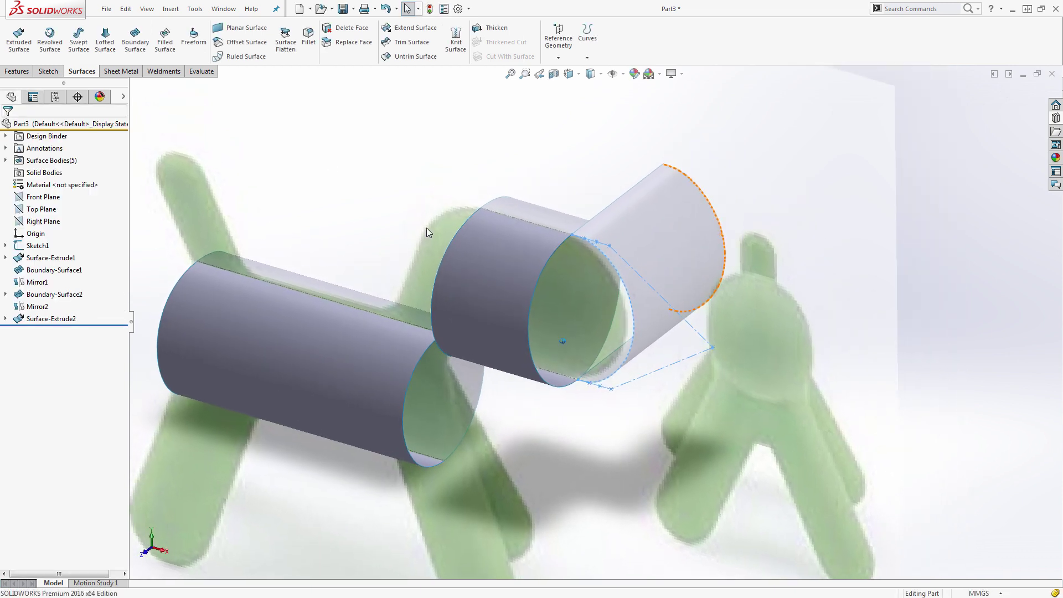
Step: Hide the sketch that holds the reference photo
{"action": "left_click", "coordinate": [27, 245]}
{"action": "left_click", "coordinate": [36, 227]}
{"action": "scroll", "coordinate": [707, 266], "scroll_direction": "up", "scroll_amount": 2}
{"action": "left_click", "coordinate": [771, 318]}
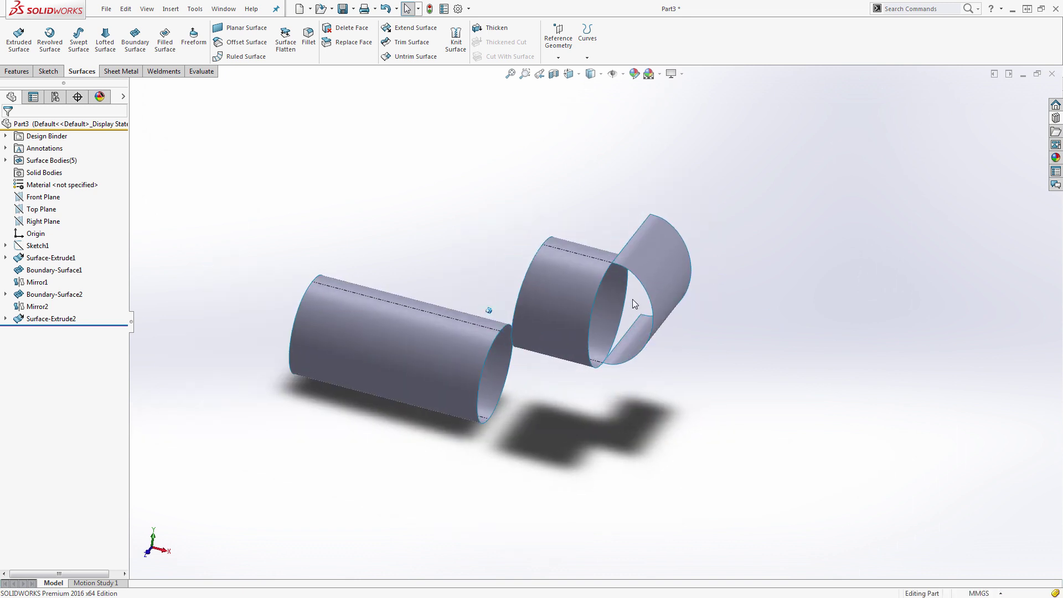
Step: Set up a Filled Surface bounded by the extruded snout surface's curved edge and the head surface's front edge, with both edges set to Tangent
{"action": "scroll", "coordinate": [632, 299], "scroll_direction": "down", "scroll_amount": 5}
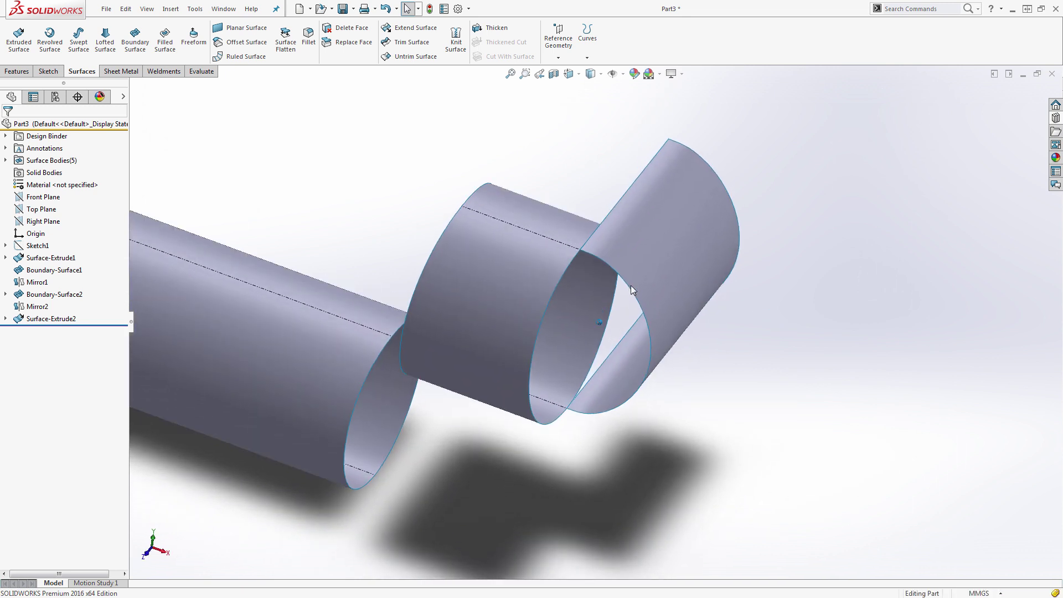
{"action": "middle_click_drag", "start_coordinate": [630, 284], "coordinate": [610, 282]}
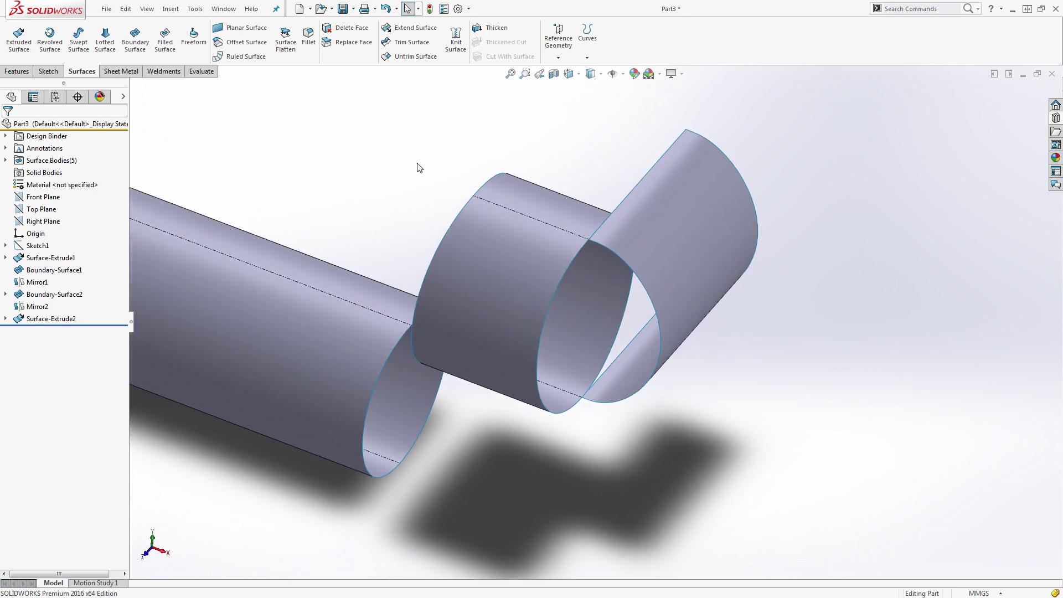
{"action": "left_click", "coordinate": [165, 40]}
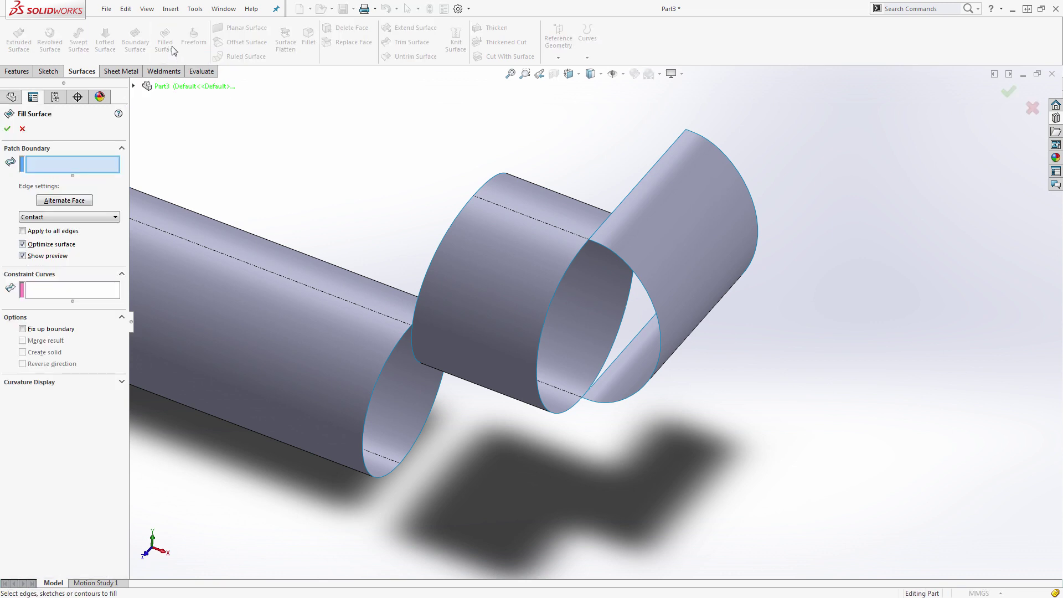
{"action": "left_click", "coordinate": [597, 244]}
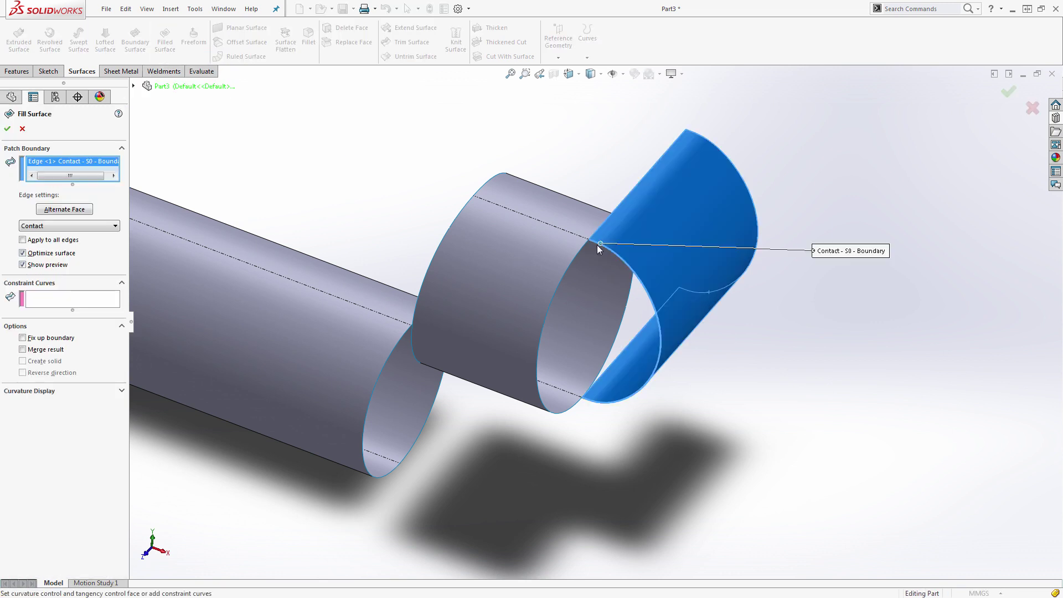
{"action": "left_click", "coordinate": [583, 246]}
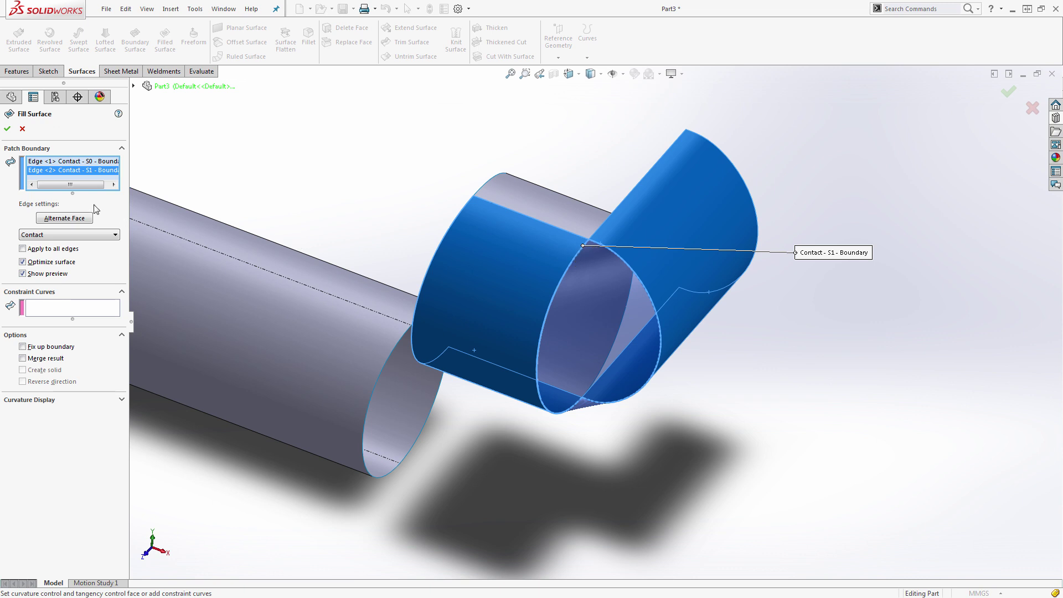
{"action": "left_click", "coordinate": [67, 247]}
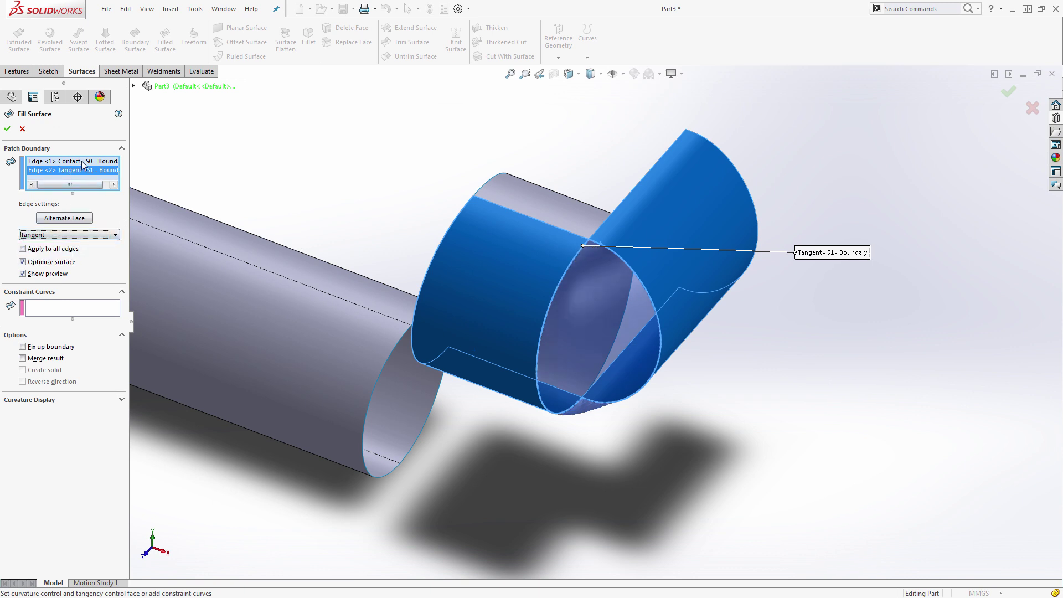
{"action": "left_click", "coordinate": [83, 165]}
{"action": "left_click", "coordinate": [68, 235]}
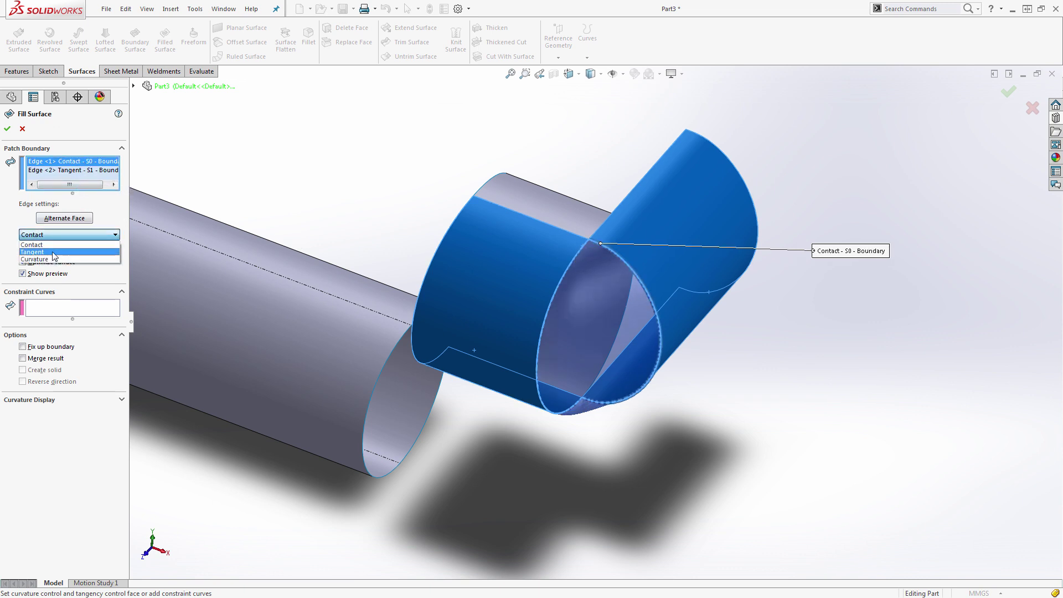
{"action": "left_click", "coordinate": [54, 252]}
Step: Change both patch boundary edges of the filled surface to Curvature
{"action": "middle_click_drag", "start_coordinate": [801, 408], "coordinate": [770, 368]}
{"action": "key", "text": "ctrl+5"}
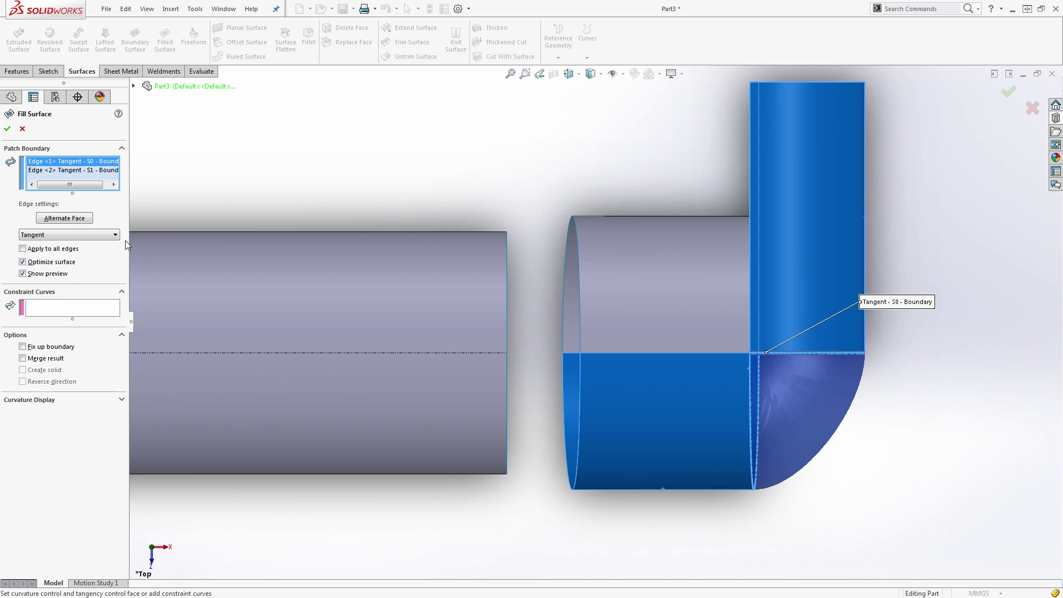
{"action": "left_click", "coordinate": [83, 235]}
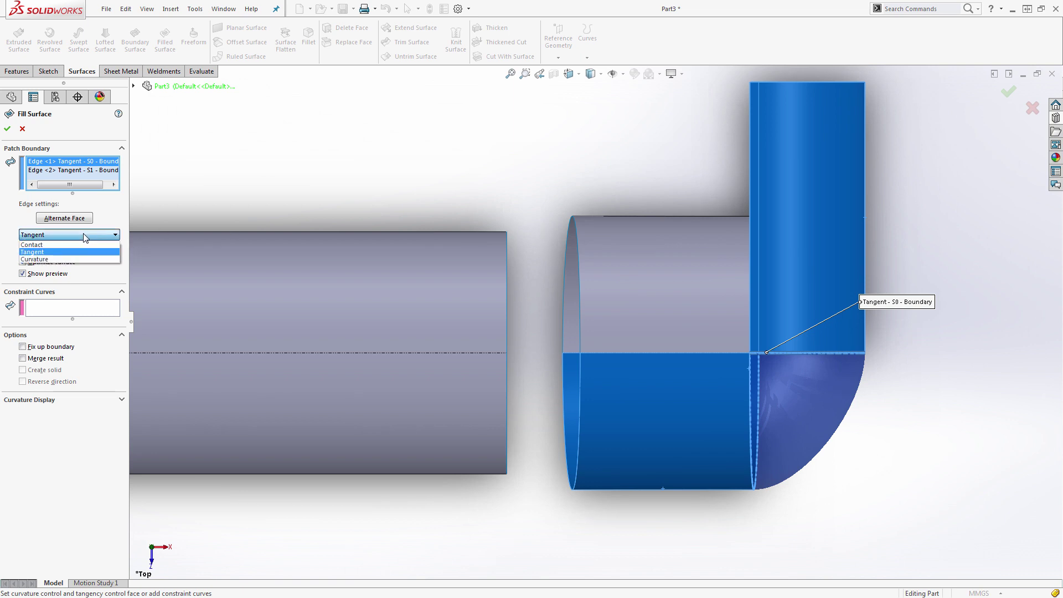
{"action": "left_click", "coordinate": [48, 261]}
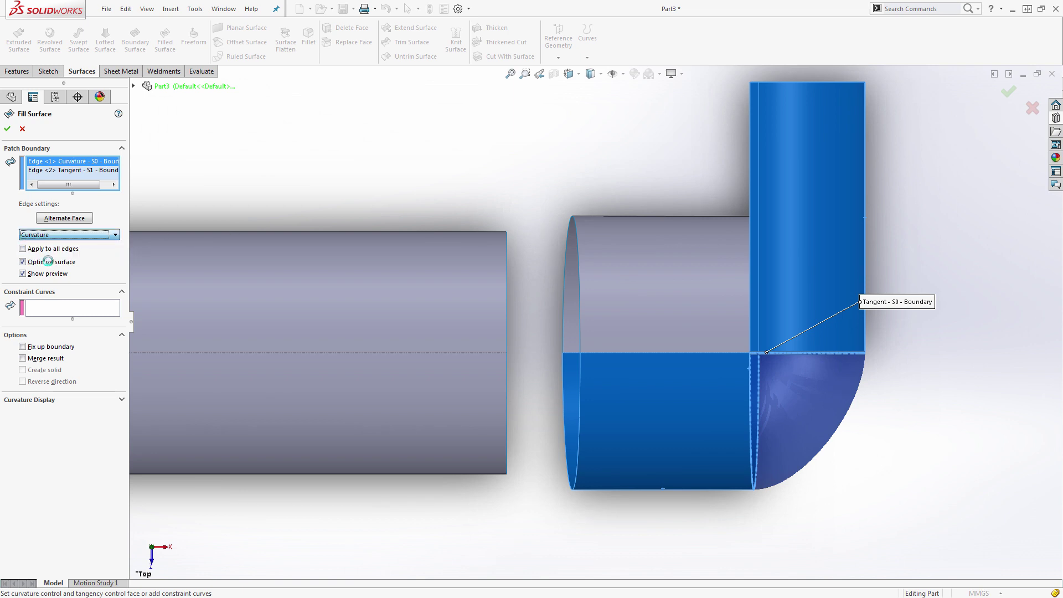
{"action": "left_click", "coordinate": [56, 170]}
{"action": "left_click", "coordinate": [62, 236]}
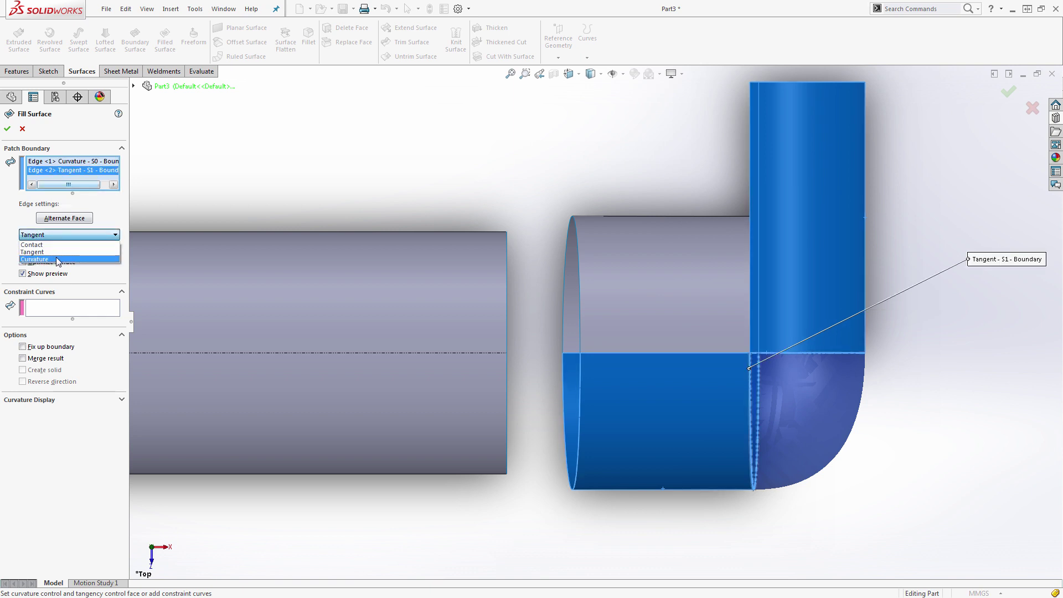
{"action": "left_click", "coordinate": [58, 261]}
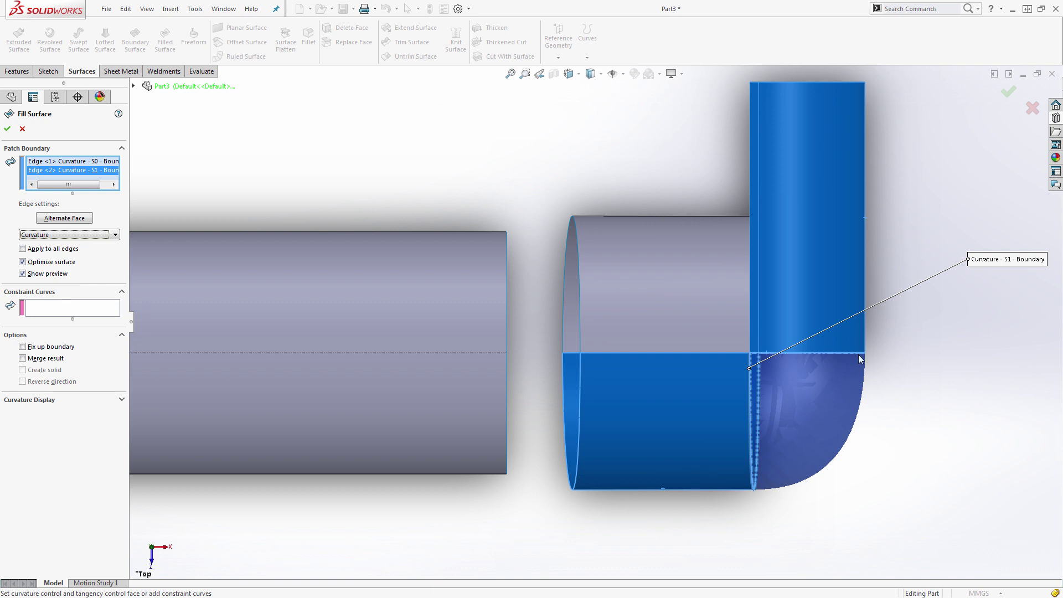
Step: Inspect the patch preview, reapply Curvature to the head-side boundary edge and create the filled surface
{"action": "middle_click_drag", "start_coordinate": [858, 367], "coordinate": [641, 148]}
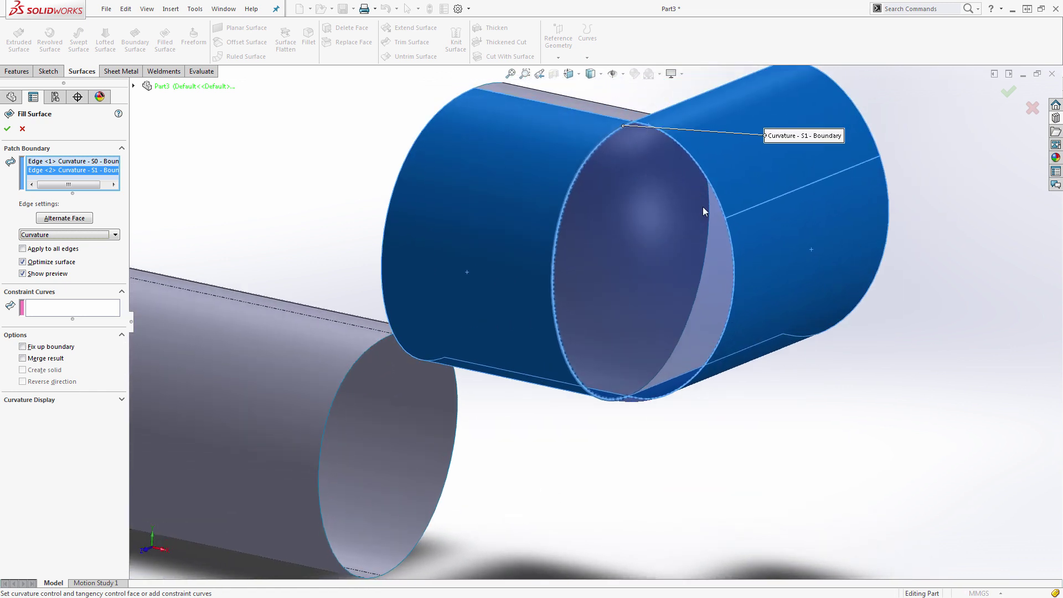
{"action": "middle_click_drag", "start_coordinate": [703, 207], "coordinate": [760, 437]}
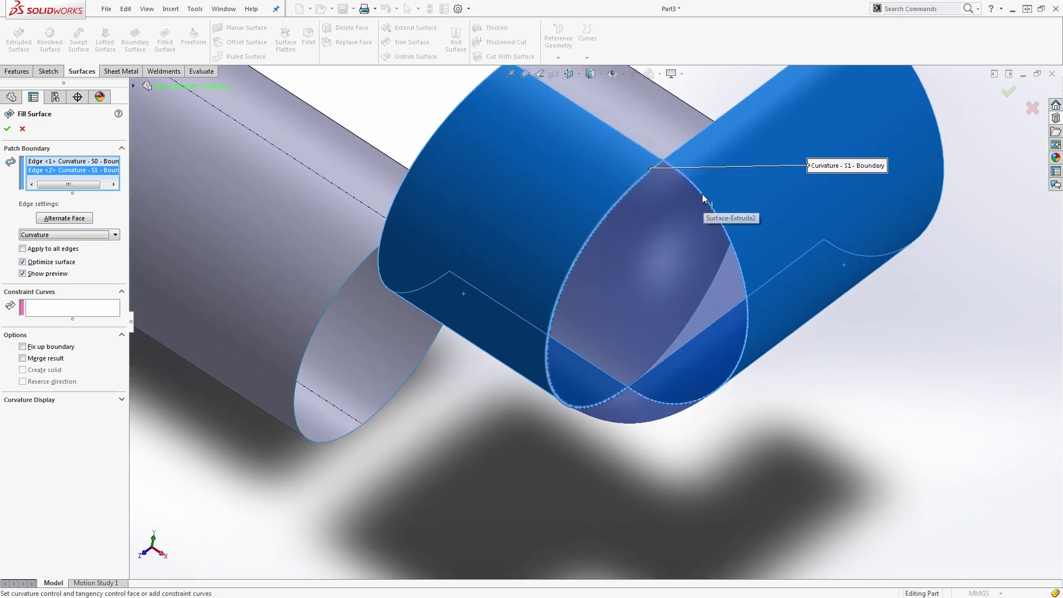
{"action": "scroll", "coordinate": [652, 177], "scroll_direction": "down", "scroll_amount": 5}
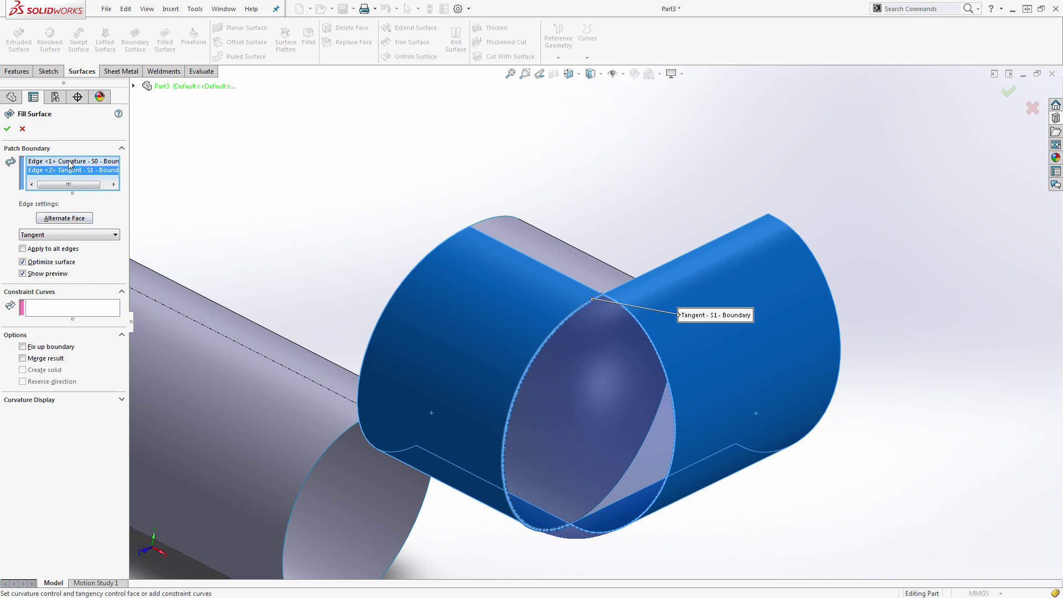
{"action": "left_click", "coordinate": [65, 234]}
{"action": "left_click", "coordinate": [48, 257]}
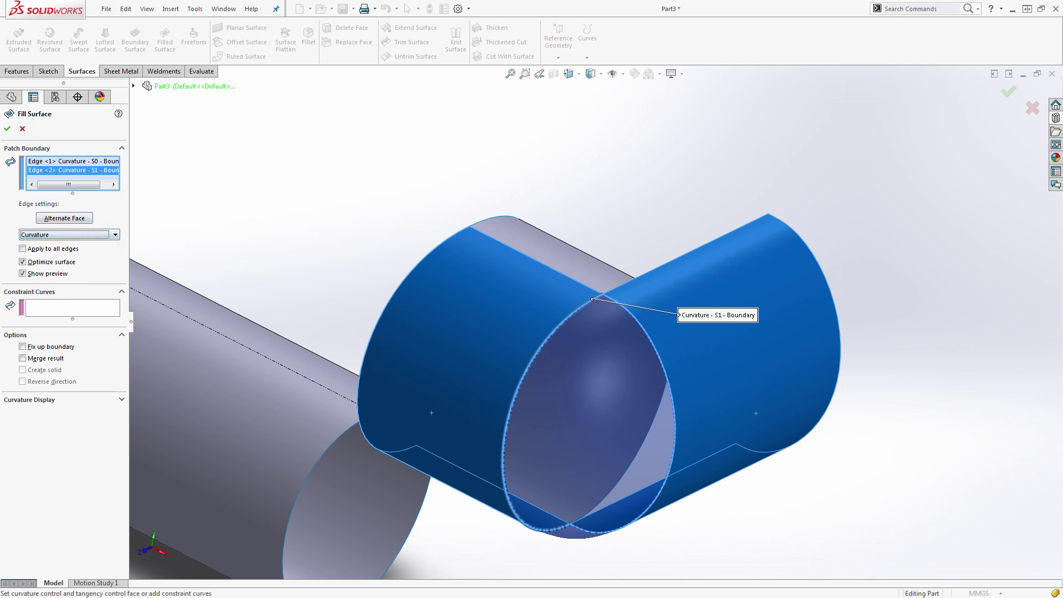
{"action": "left_click", "coordinate": [6, 130]}
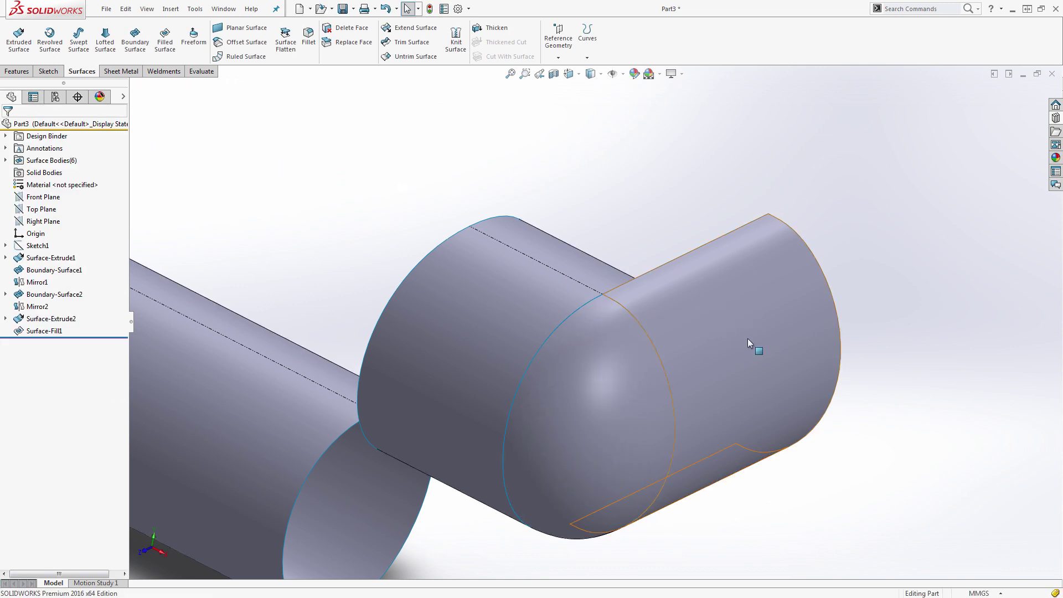
Step: Hide the extruded snout surface and mirror the filled snout patch about the Front Plane with Knit surfaces enabled
{"action": "left_click", "coordinate": [789, 317]}
{"action": "left_click", "coordinate": [791, 305]}
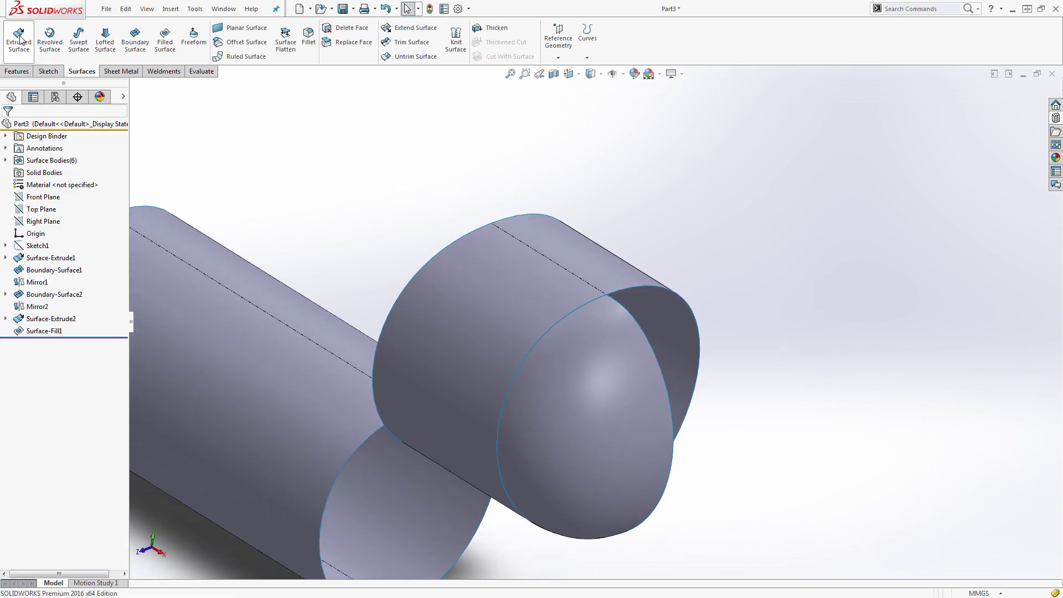
{"action": "left_click", "coordinate": [16, 71]}
{"action": "left_click", "coordinate": [404, 56]}
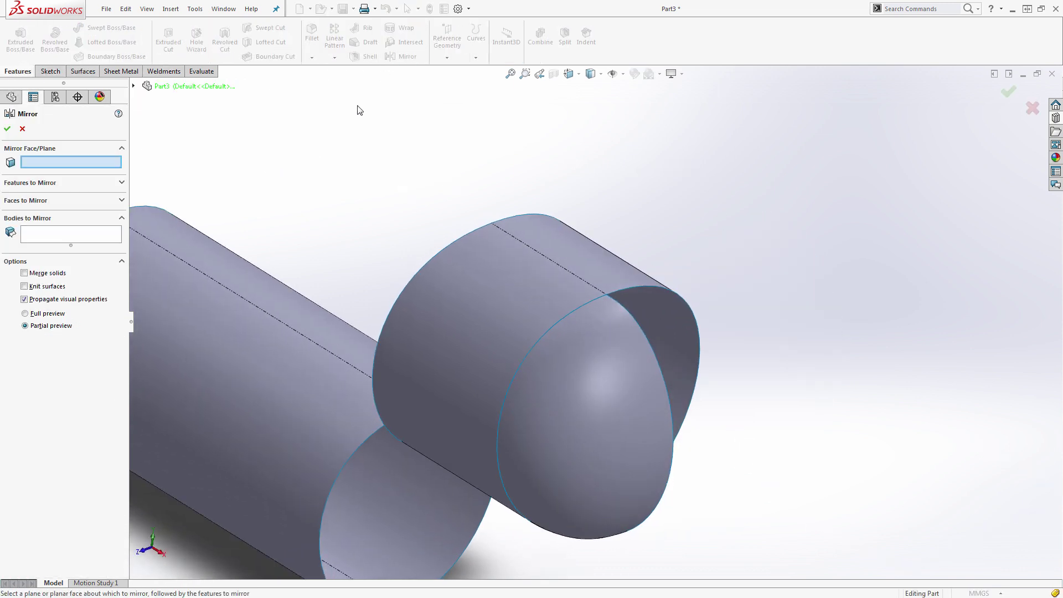
{"action": "left_click", "coordinate": [188, 90]}
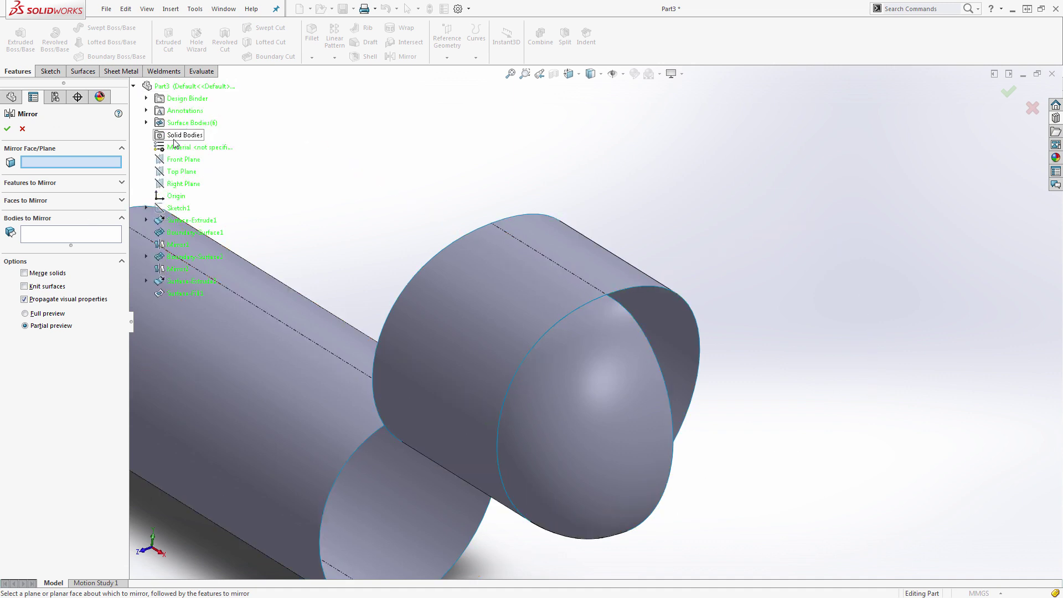
{"action": "left_click", "coordinate": [184, 159]}
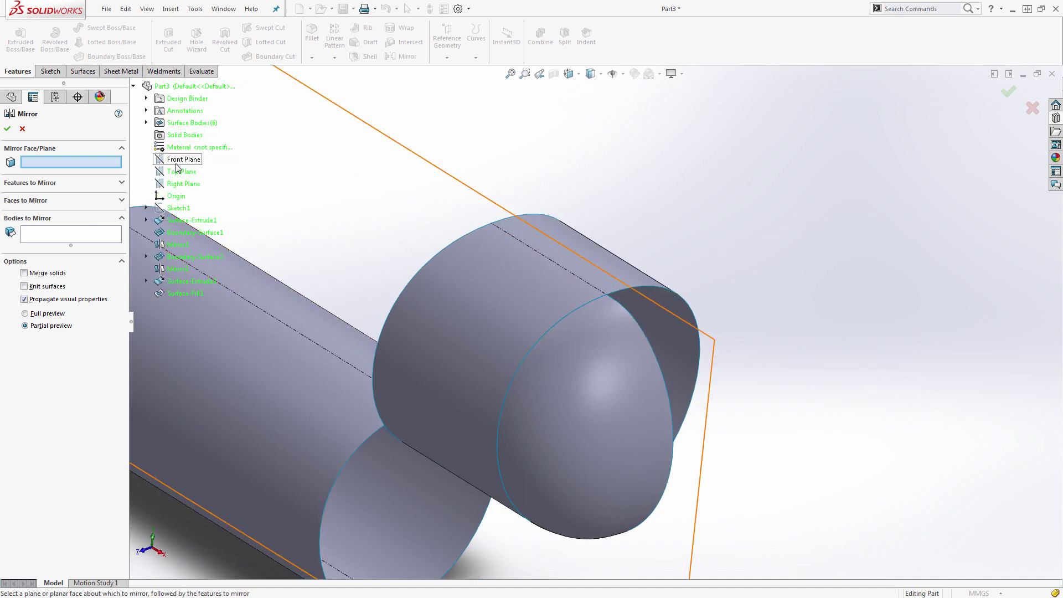
{"action": "left_click", "coordinate": [602, 411]}
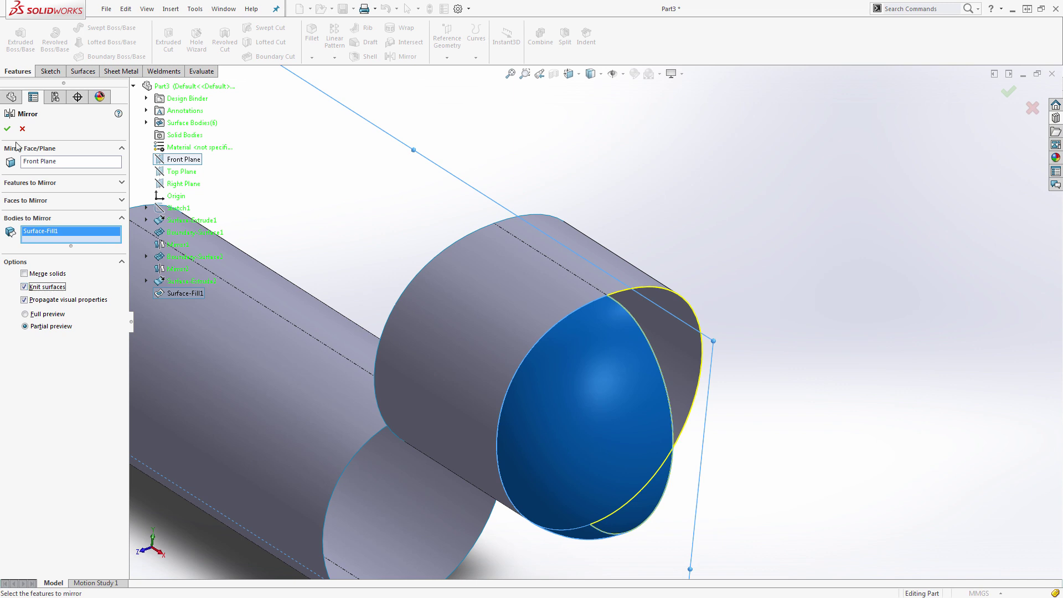
{"action": "left_click", "coordinate": [8, 129]}
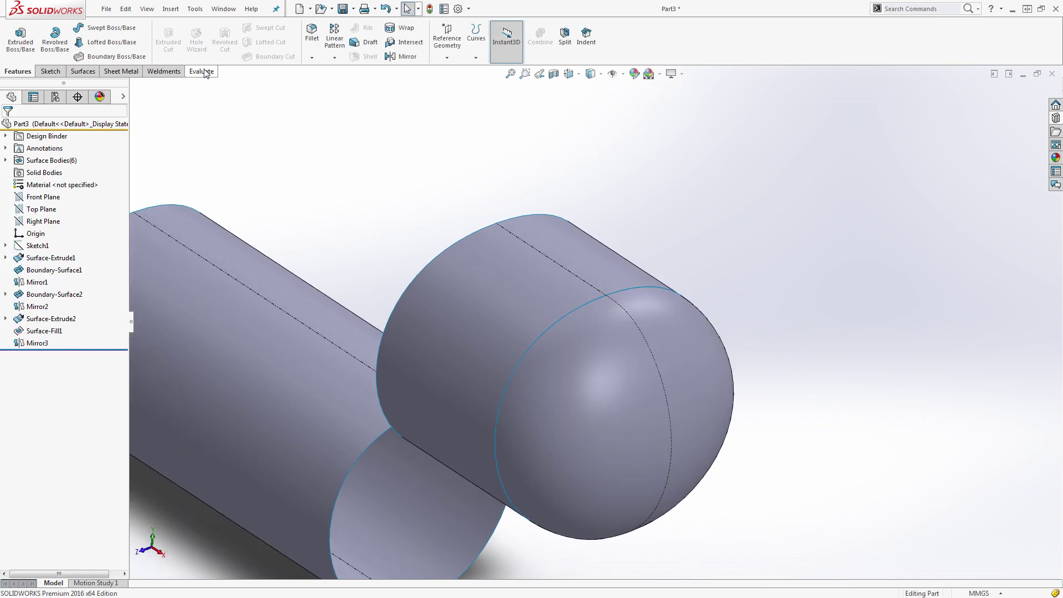
Step: Knit the mirrored snout cap and the mirrored head surface into one surface body
{"action": "left_click", "coordinate": [83, 71]}
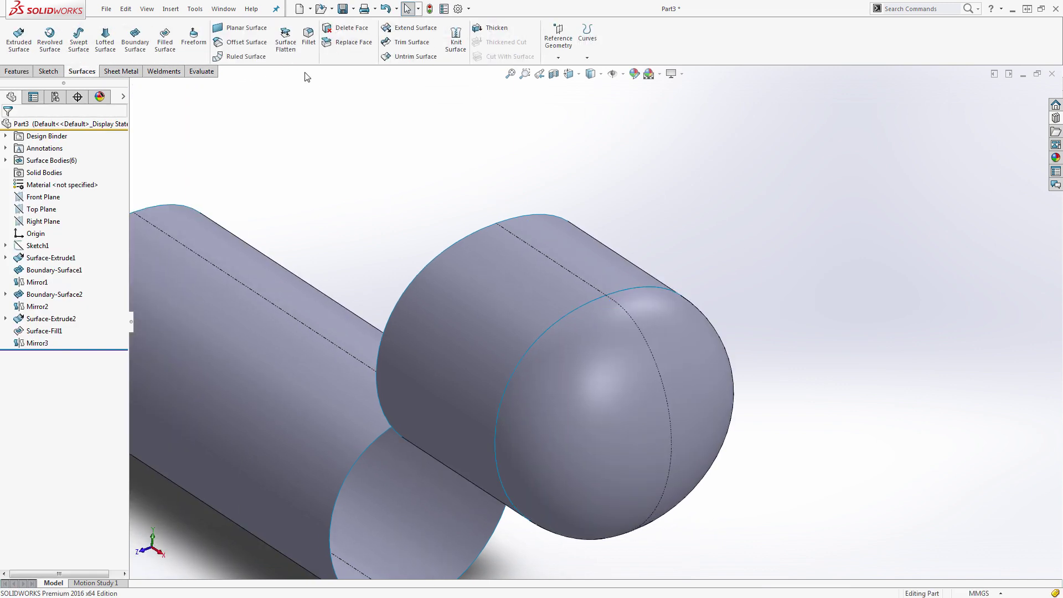
{"action": "left_click", "coordinate": [456, 40]}
{"action": "left_click", "coordinate": [672, 380]}
{"action": "left_click", "coordinate": [534, 301]}
{"action": "left_click", "coordinate": [1009, 92]}
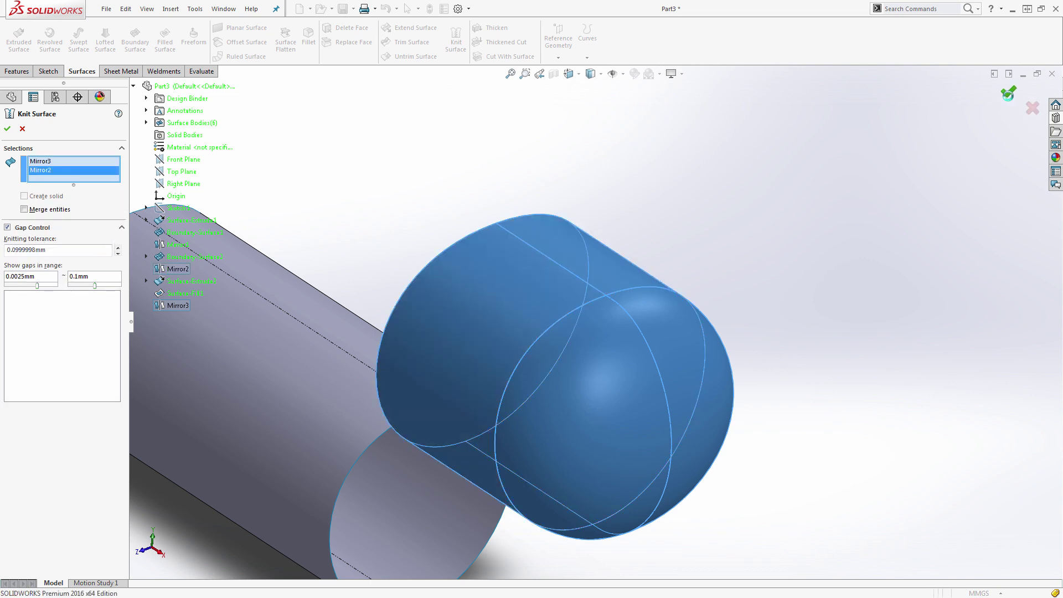
Step: Show the reference photo sketch again in the front view to compare the head and body with it
{"action": "key", "text": "ctrl+1"}
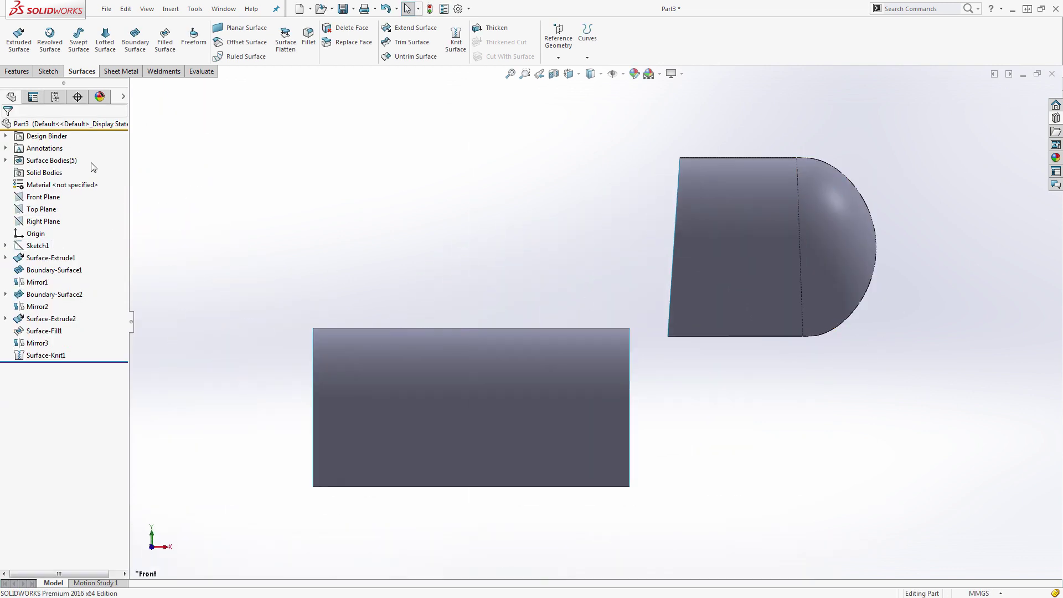
{"action": "left_click", "coordinate": [123, 98]}
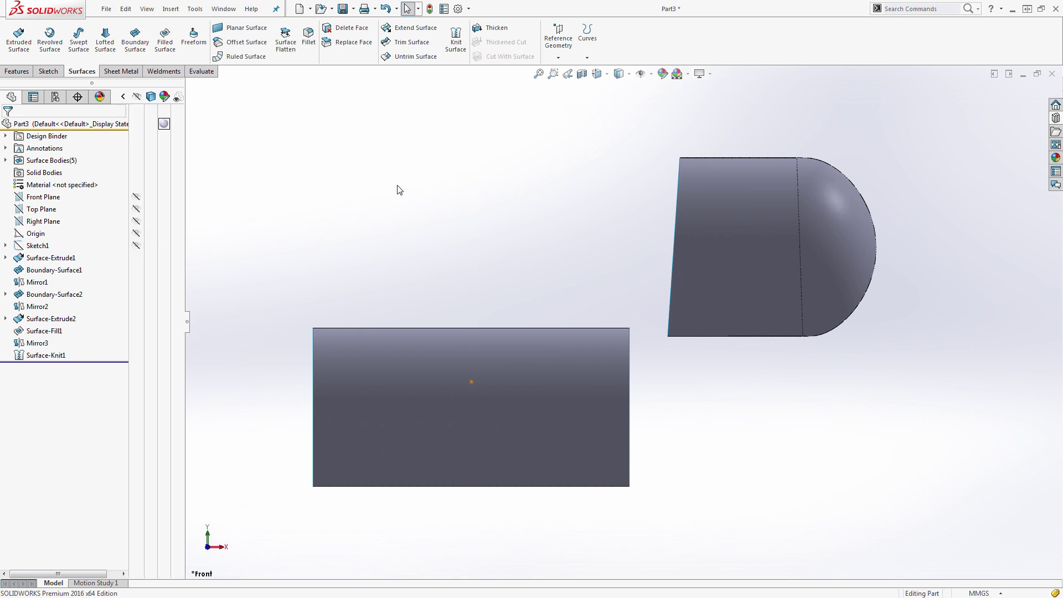
{"action": "scroll", "coordinate": [390, 228], "scroll_direction": "up", "scroll_amount": 3}
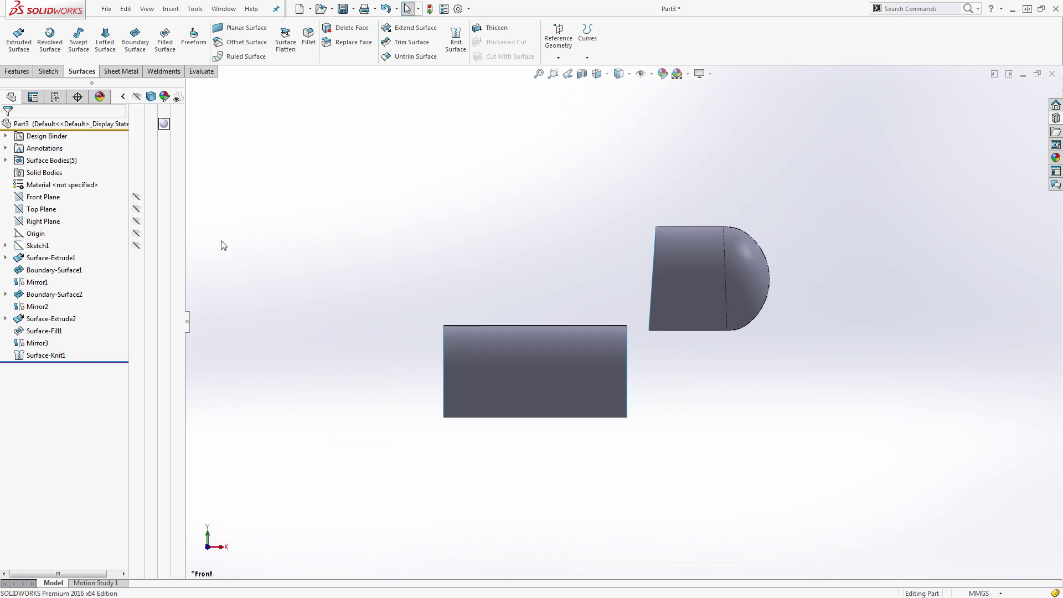
{"action": "left_click", "coordinate": [136, 246]}
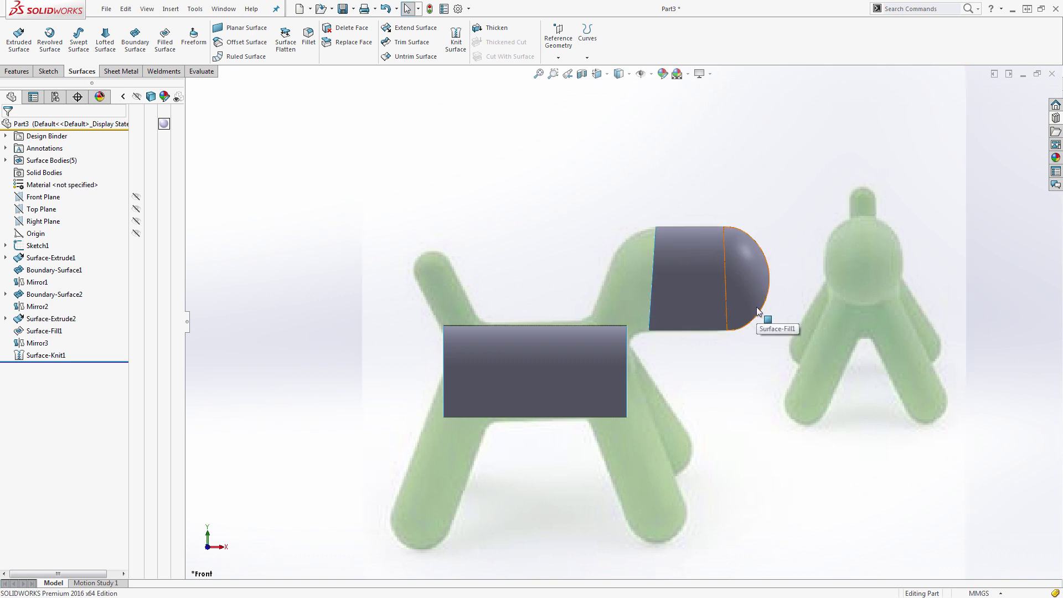
{"action": "scroll", "coordinate": [695, 314], "scroll_direction": "down", "scroll_amount": 3}
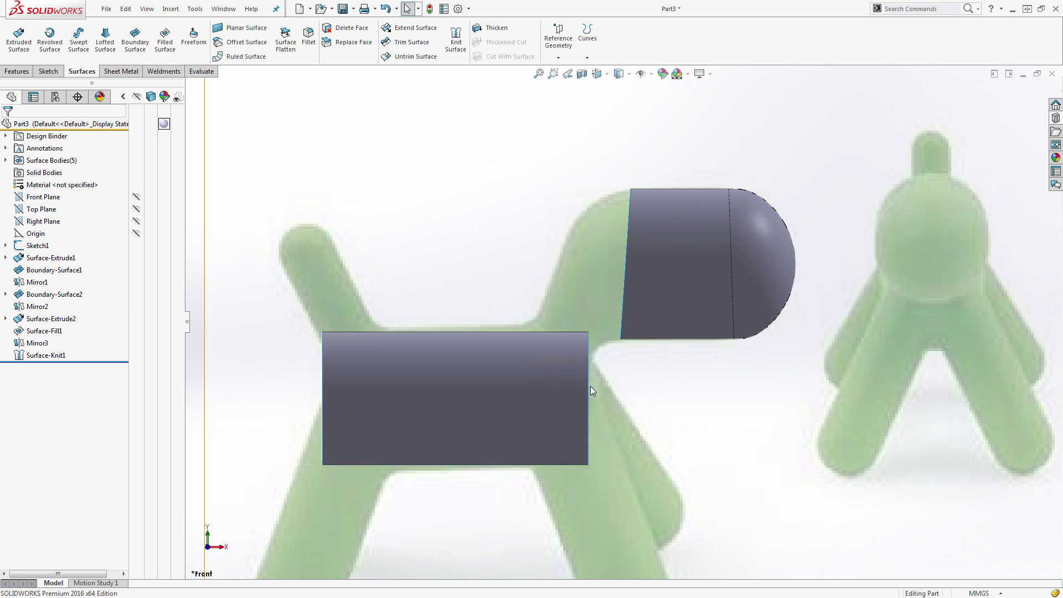
Step: Set the body length dimension in the first extruded surface's sketch to 80 mm
{"action": "left_click", "coordinate": [18, 295]}
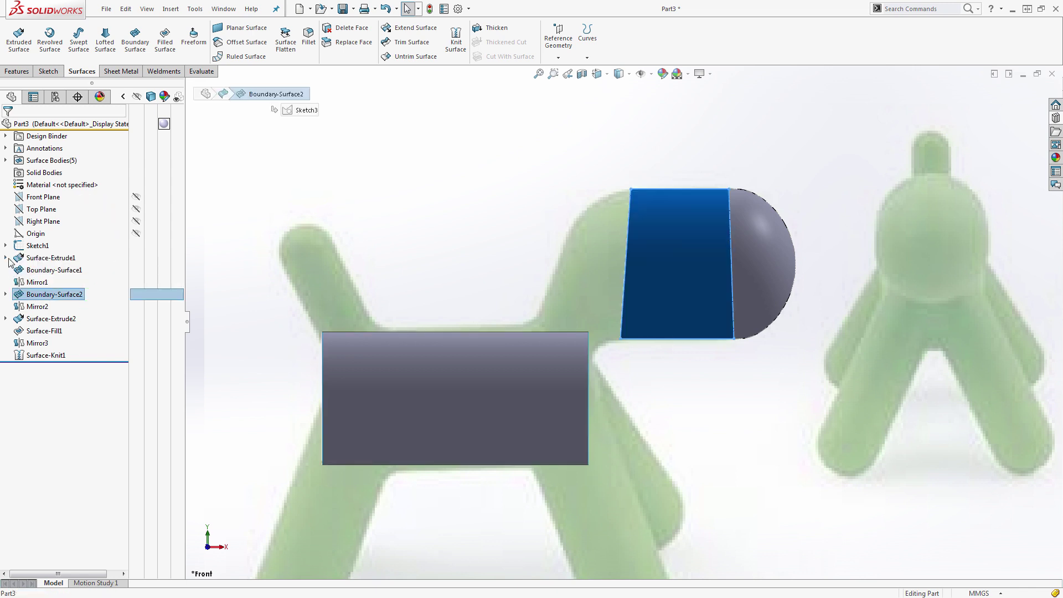
{"action": "left_click", "coordinate": [7, 258]}
{"action": "left_click", "coordinate": [50, 269]}
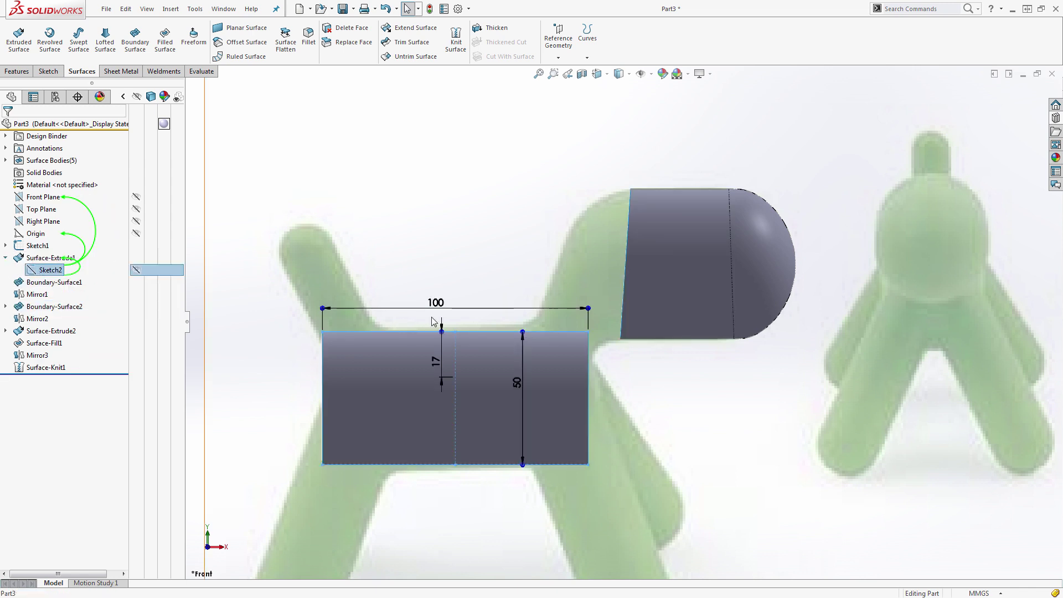
{"action": "double_click", "coordinate": [437, 304]}
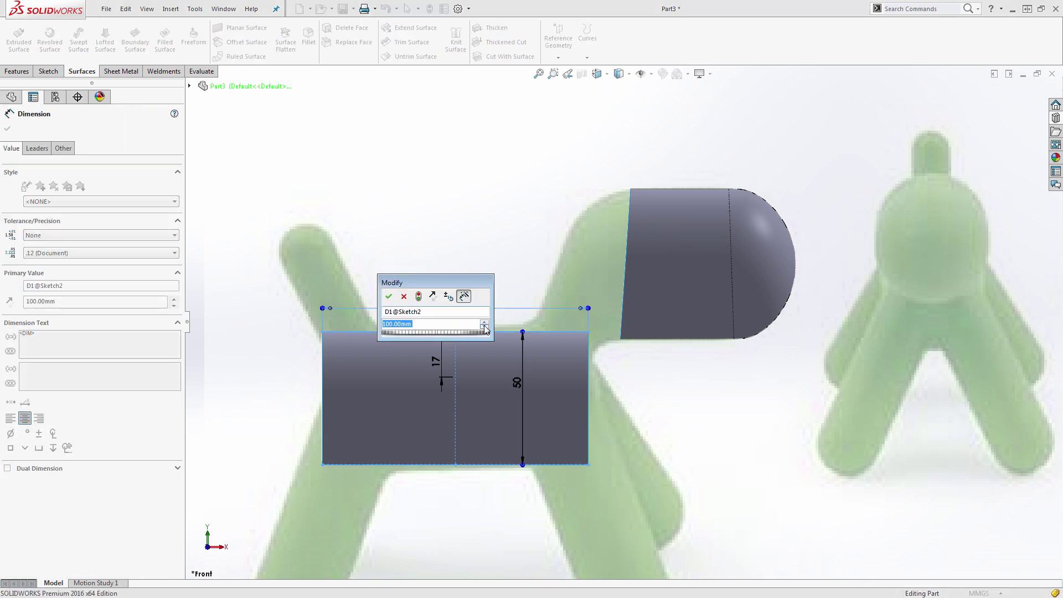
{"action": "type", "text": "80"}
{"action": "key", "text": "Return"}
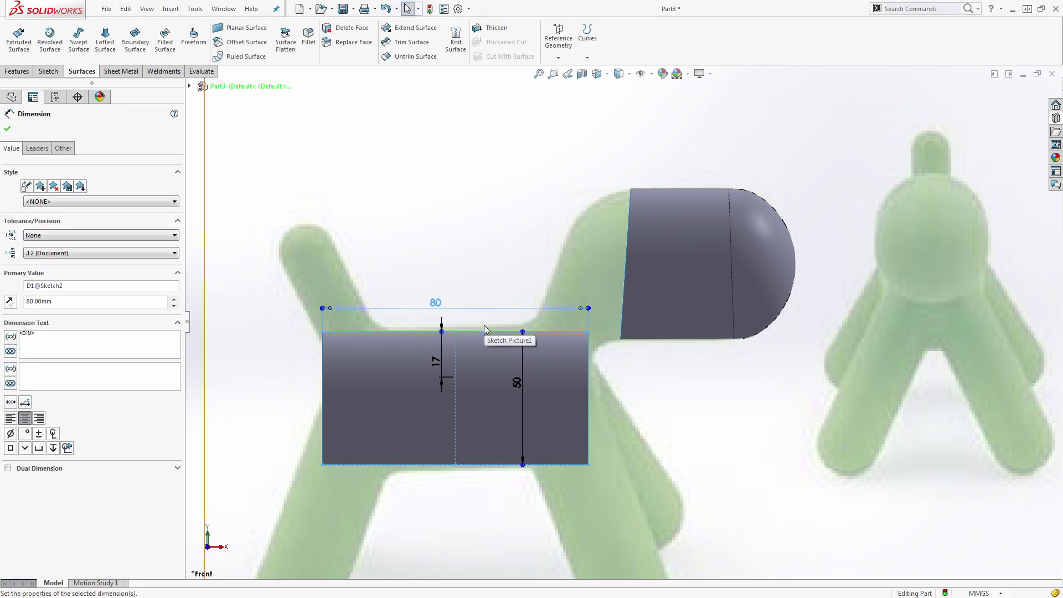
Step: Set the body length dimension in the first extruded surface's sketch to 60 mm and rebuild the part
{"action": "left_click", "coordinate": [429, 9]}
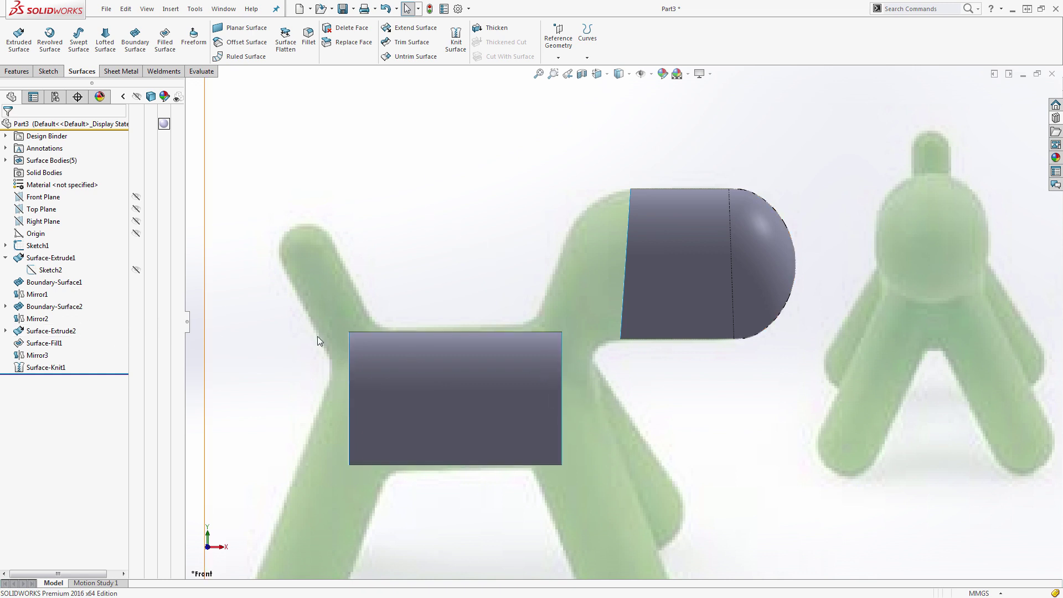
{"action": "left_click", "coordinate": [762, 234]}
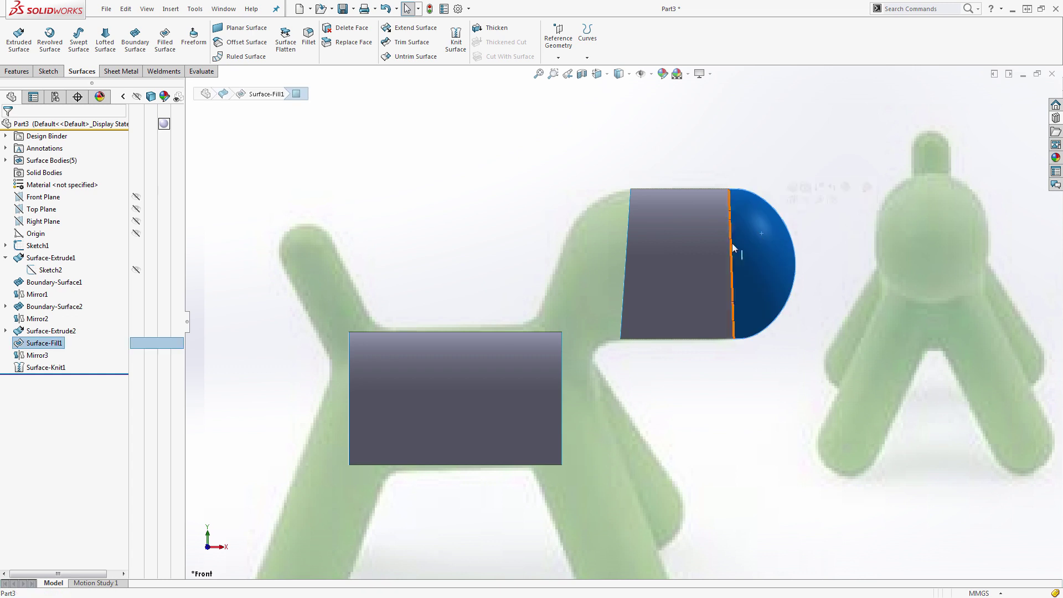
{"action": "left_click", "coordinate": [33, 271]}
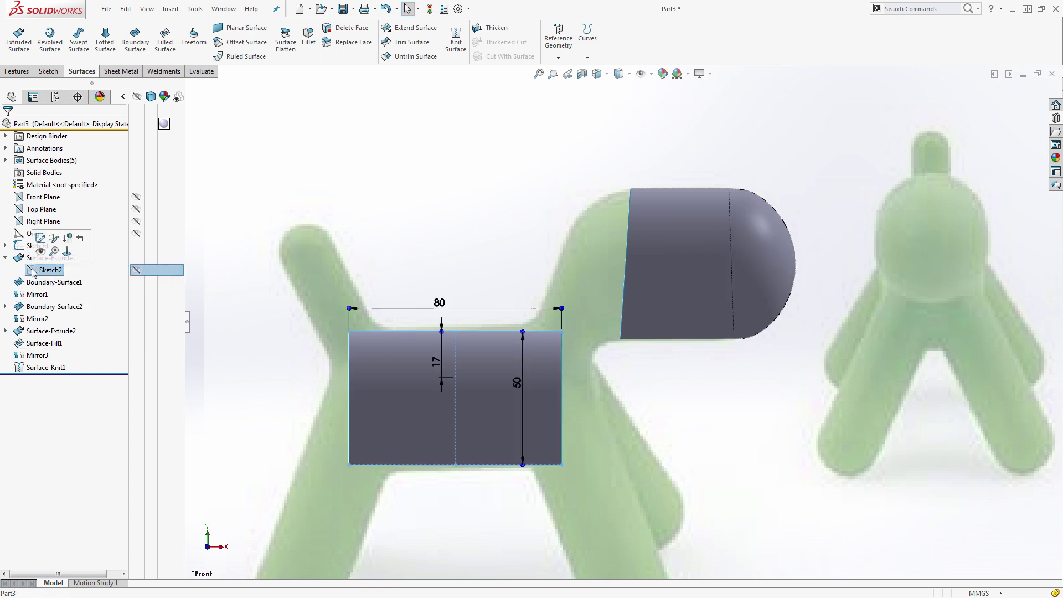
{"action": "double_click", "coordinate": [446, 302]}
{"action": "type", "text": "60"}
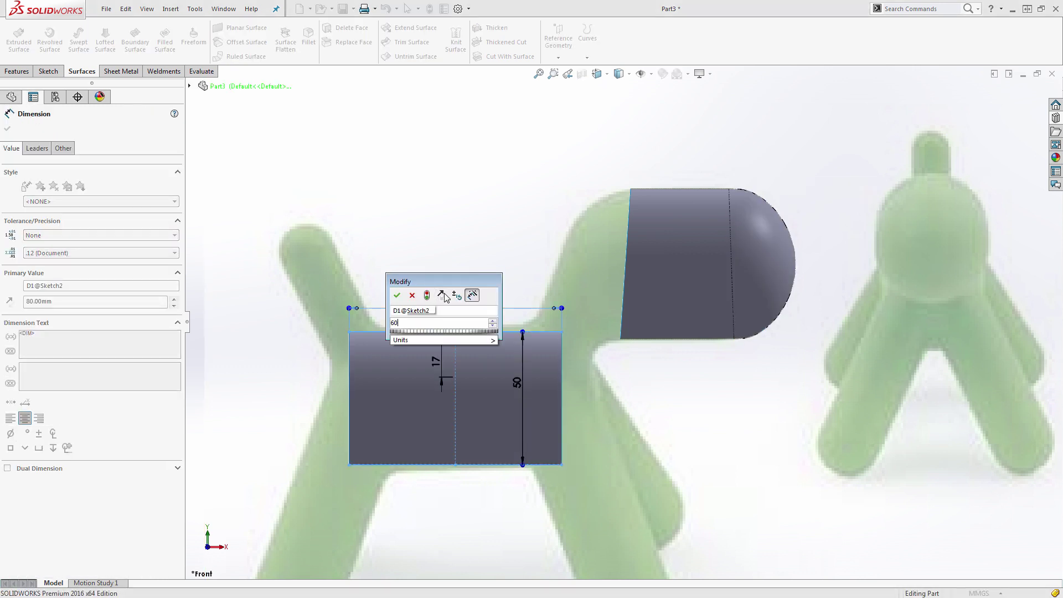
{"action": "key", "text": "Return"}
{"action": "left_click", "coordinate": [430, 9]}
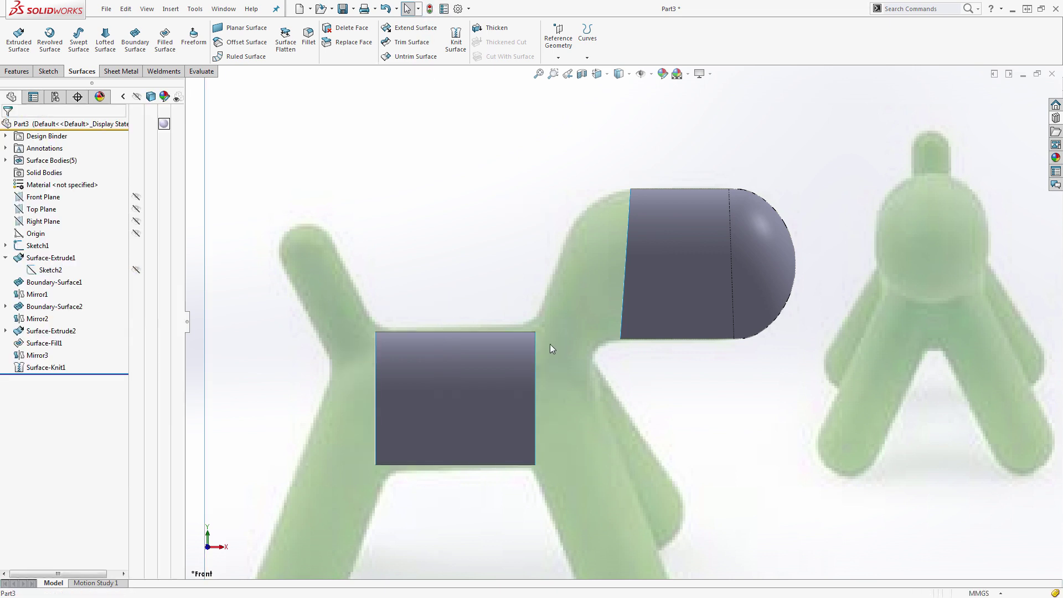
Step: Sketch a Bezier style spline on the Front Plane, bulging forward from the body surface's upper front corner and back toward its lower front corner
{"action": "left_click", "coordinate": [44, 197]}
{"action": "left_click", "coordinate": [50, 180]}
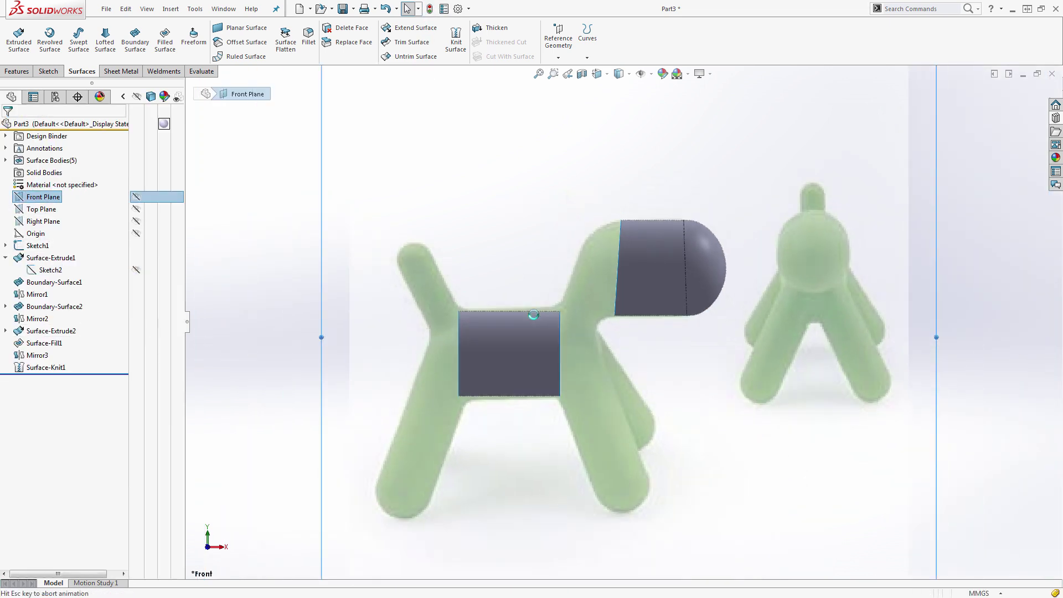
{"action": "scroll", "coordinate": [603, 318], "scroll_direction": "down", "scroll_amount": 5}
{"action": "middle_click_drag", "start_coordinate": [587, 302], "coordinate": [573, 331]}
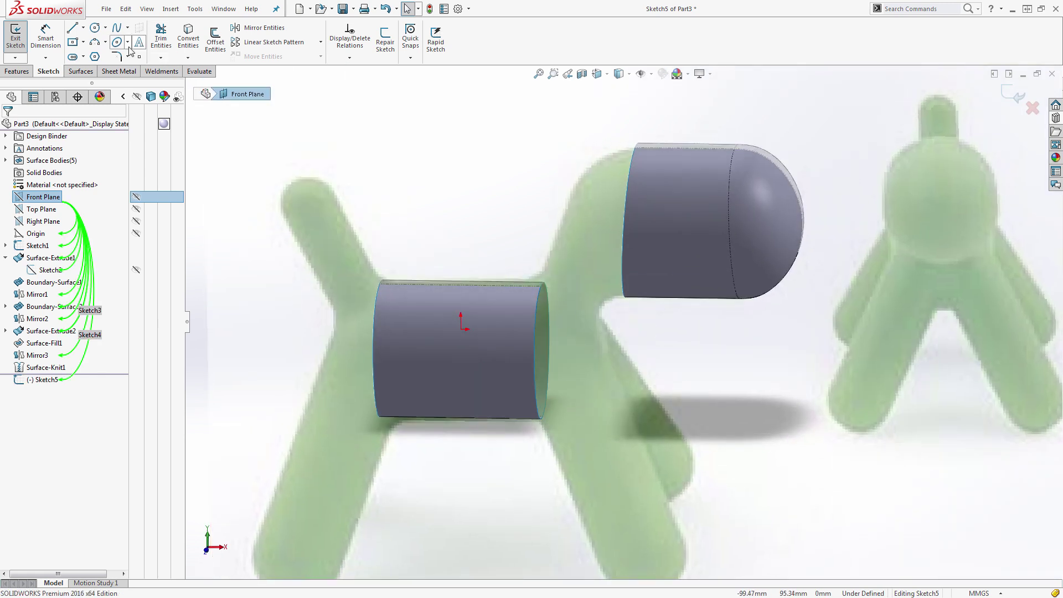
{"action": "left_click", "coordinate": [127, 28]}
{"action": "left_click", "coordinate": [147, 49]}
{"action": "scroll", "coordinate": [498, 254], "scroll_direction": "down", "scroll_amount": 4}
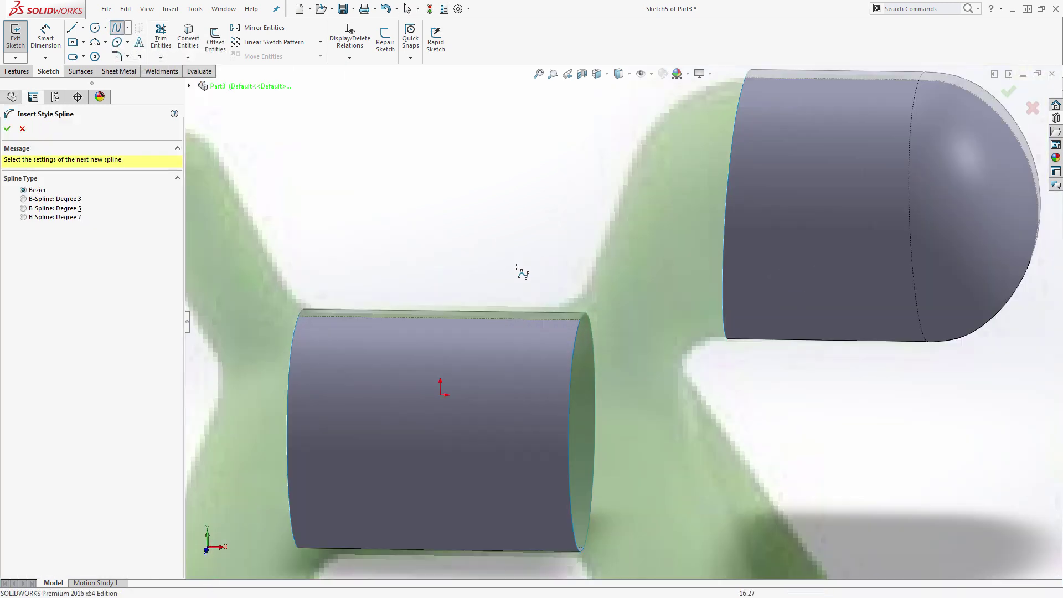
{"action": "left_click", "coordinate": [581, 320]}
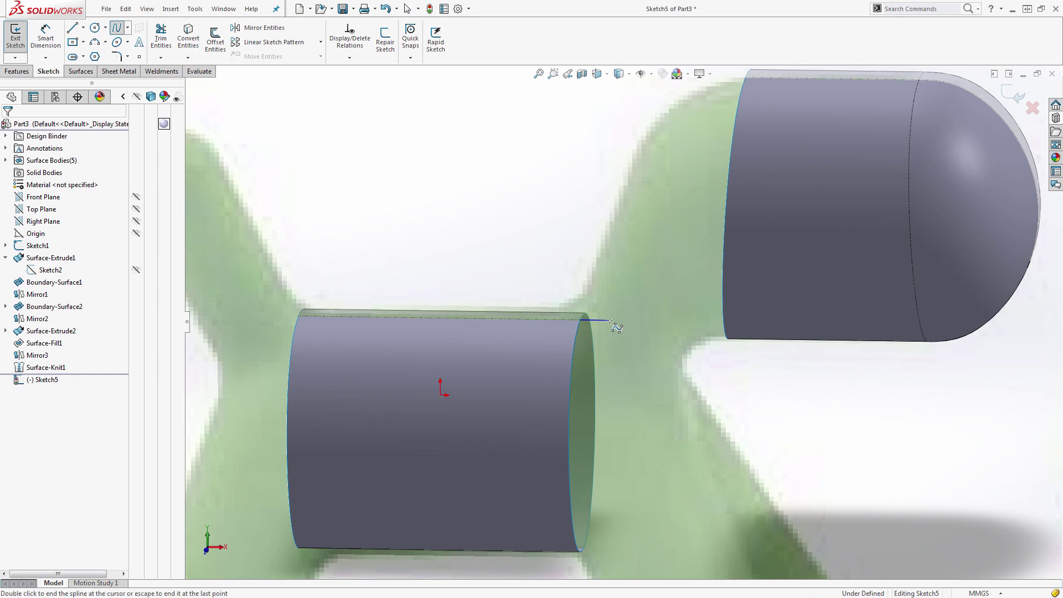
{"action": "left_click", "coordinate": [680, 321]}
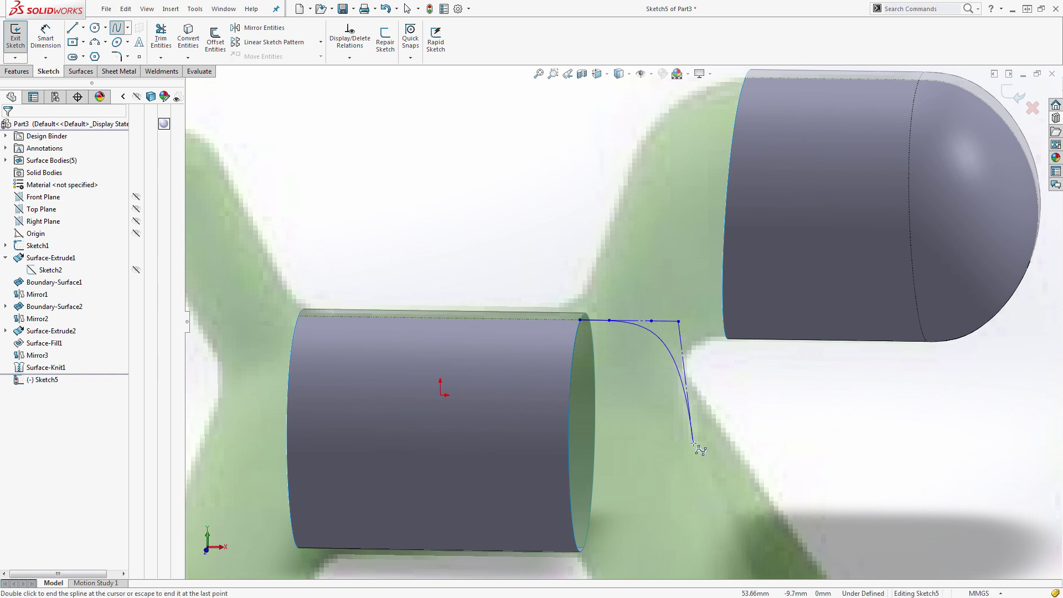
{"action": "scroll", "coordinate": [689, 447], "scroll_direction": "up", "scroll_amount": 3}
{"action": "scroll", "coordinate": [603, 457], "scroll_direction": "down", "scroll_amount": 6}
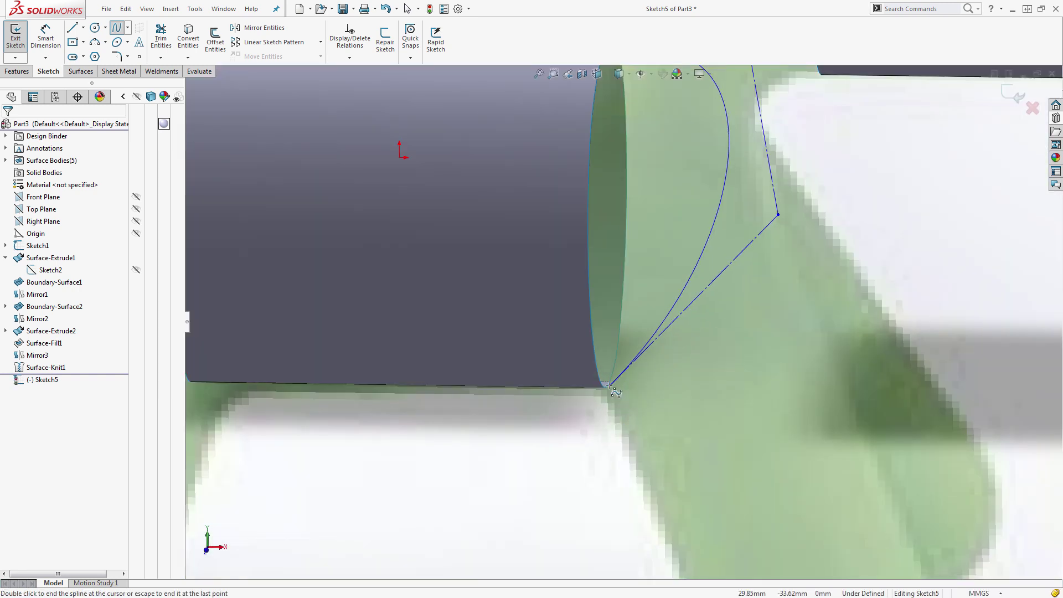
{"action": "left_click", "coordinate": [742, 387]}
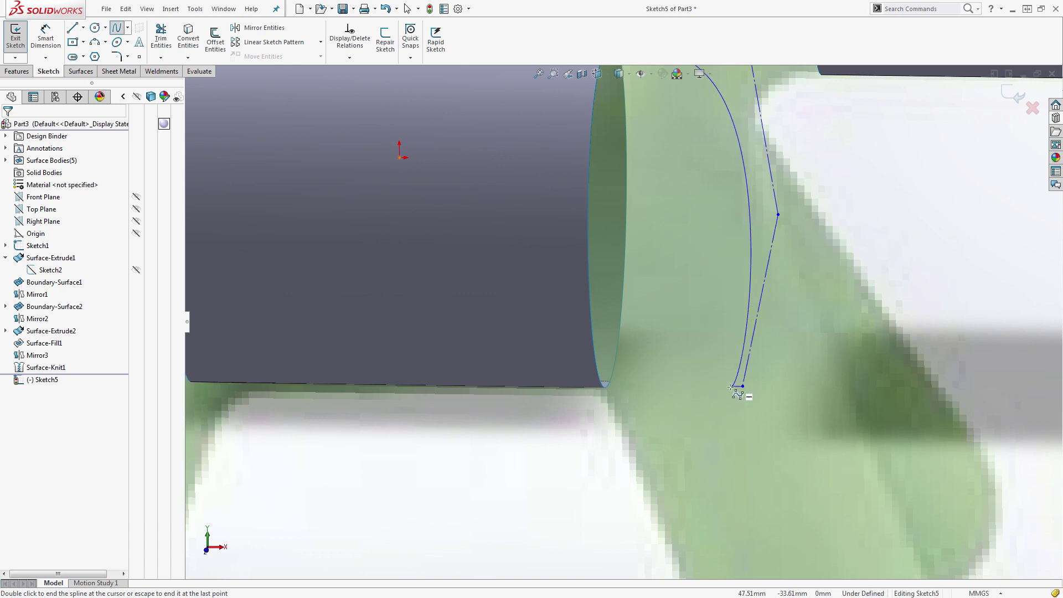
{"action": "double_click", "coordinate": [643, 386]}
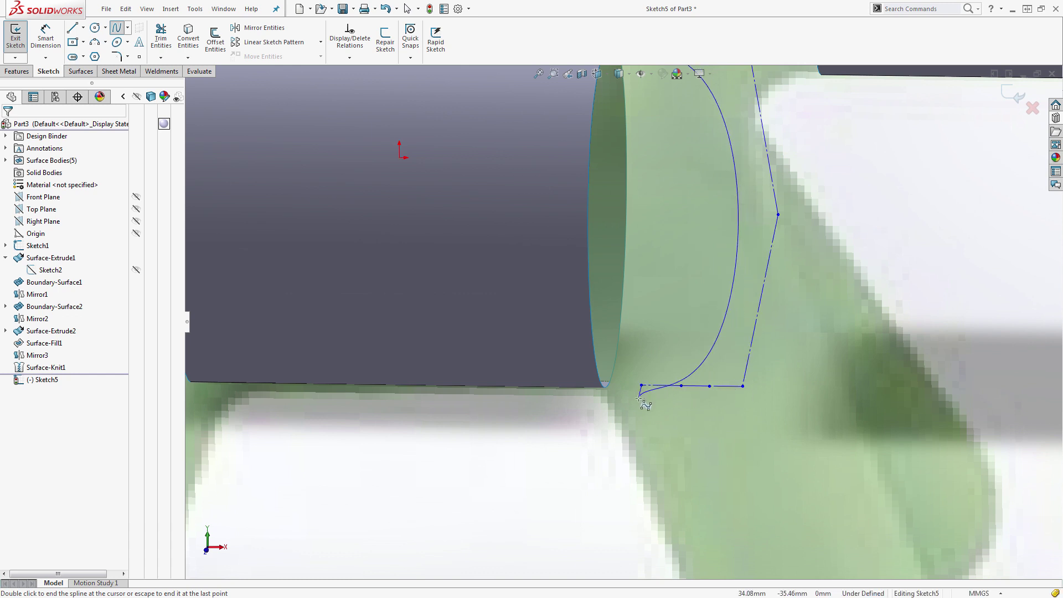
{"action": "key", "text": "Escape"}
Step: Make the spline's lower endpoint coincident with the lower front corner of the body surface
{"action": "left_click", "coordinate": [642, 385]}
{"action": "left_click", "coordinate": [611, 387], "text": "ctrl"}
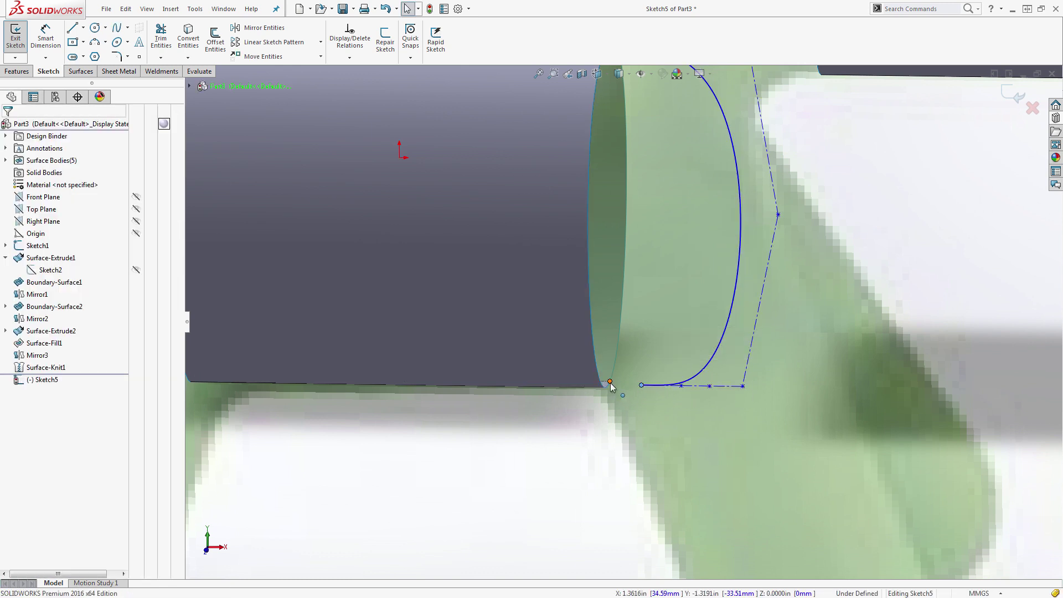
{"action": "left_click", "coordinate": [667, 337]}
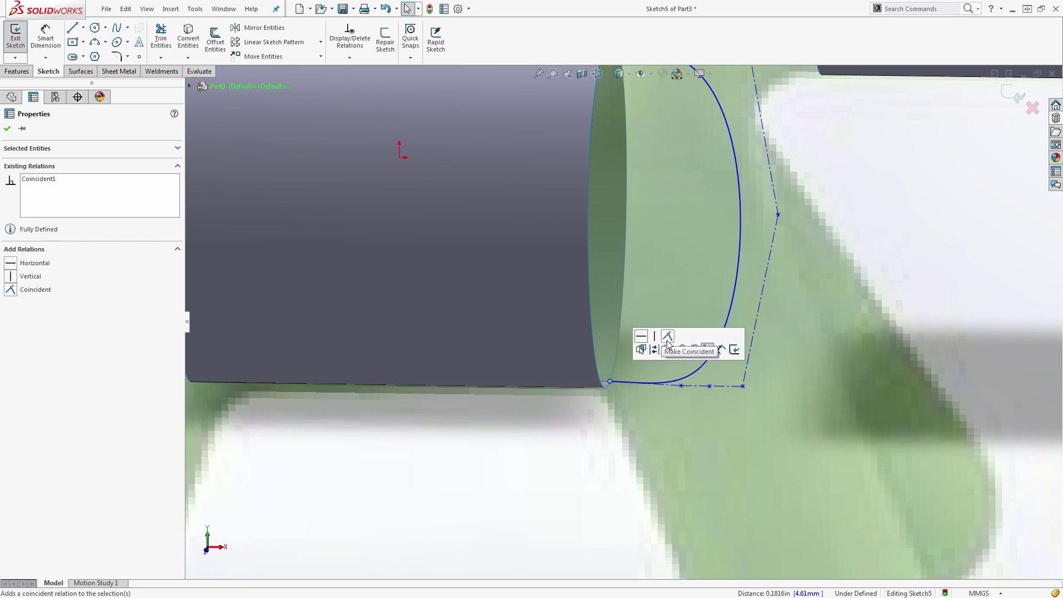
Step: Make the spline's lower end control segment collinear with the body's bottom edge
{"action": "left_click", "coordinate": [664, 384]}
{"action": "scroll", "coordinate": [693, 392], "scroll_direction": "up", "scroll_amount": 4}
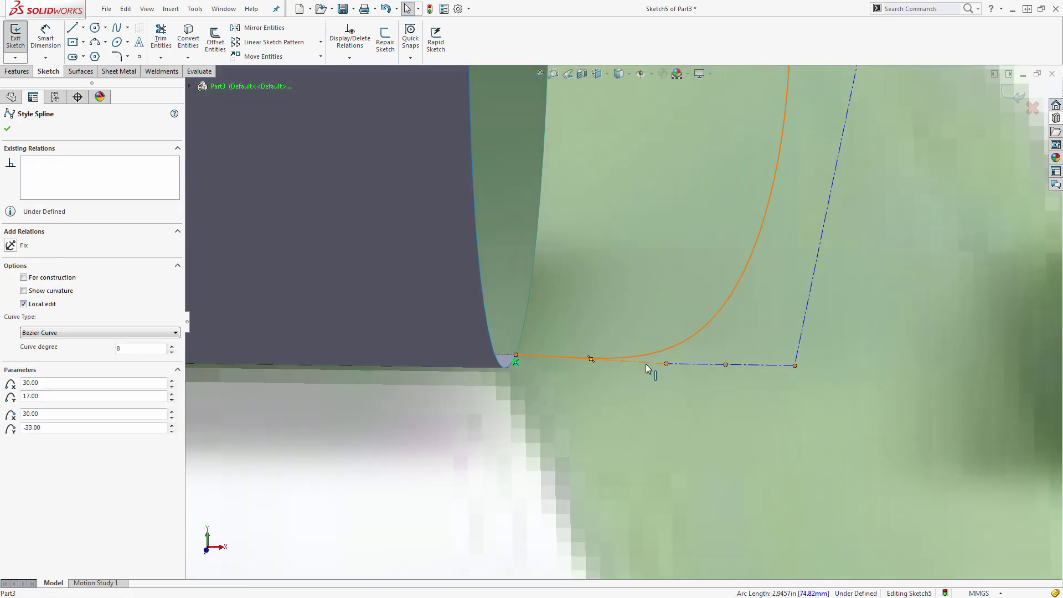
{"action": "left_click", "coordinate": [646, 364]}
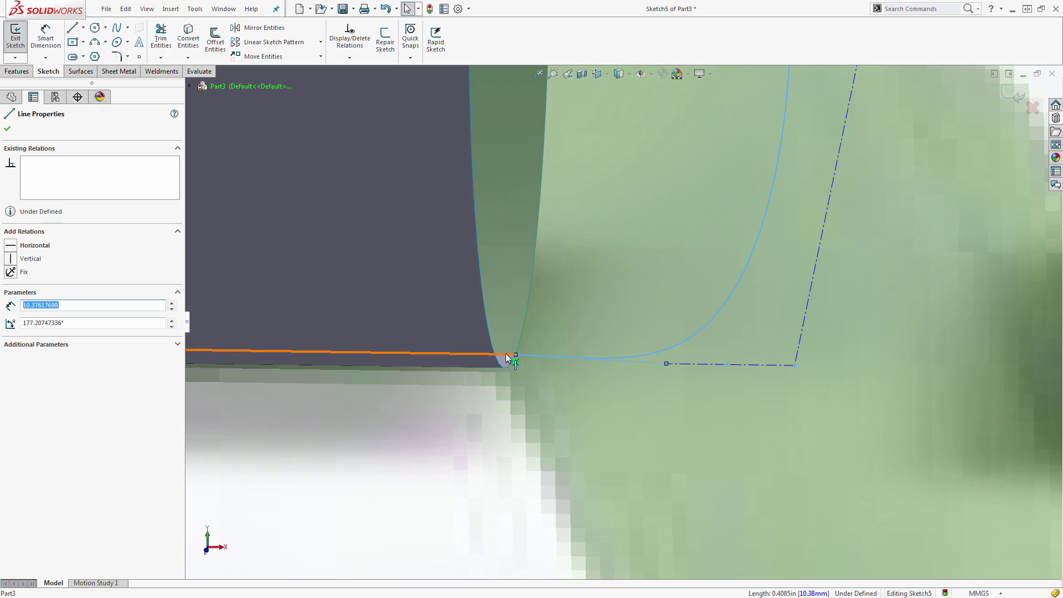
{"action": "left_click", "coordinate": [506, 353], "text": "ctrl"}
{"action": "left_click", "coordinate": [536, 307]}
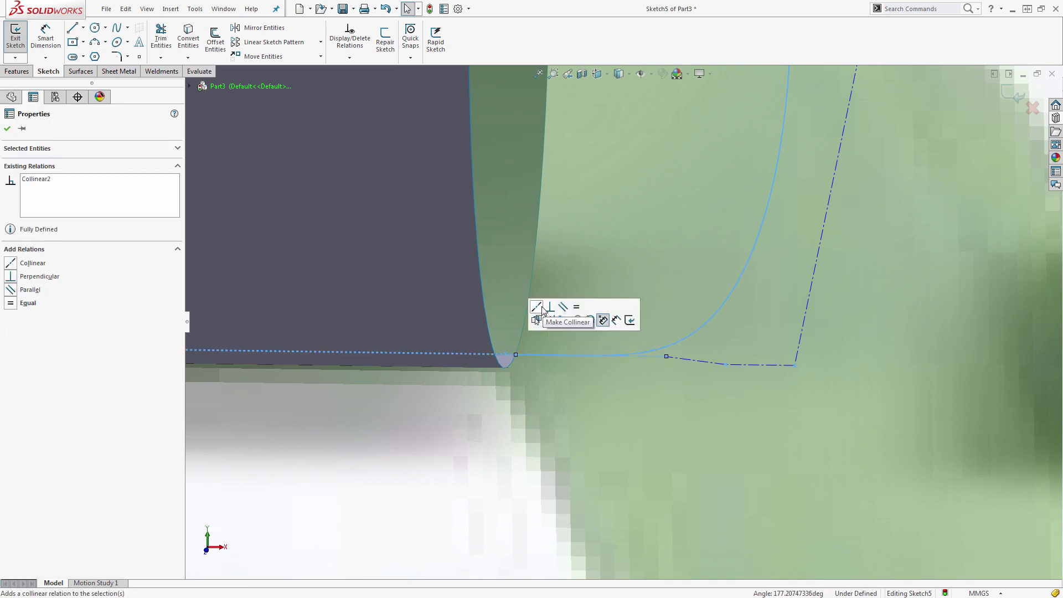
Step: Make the three lower control polygon segments of the spline collinear and equal
{"action": "left_click", "coordinate": [678, 358]}
{"action": "left_click", "coordinate": [659, 356]}
{"action": "left_click", "coordinate": [683, 359], "text": "ctrl"}
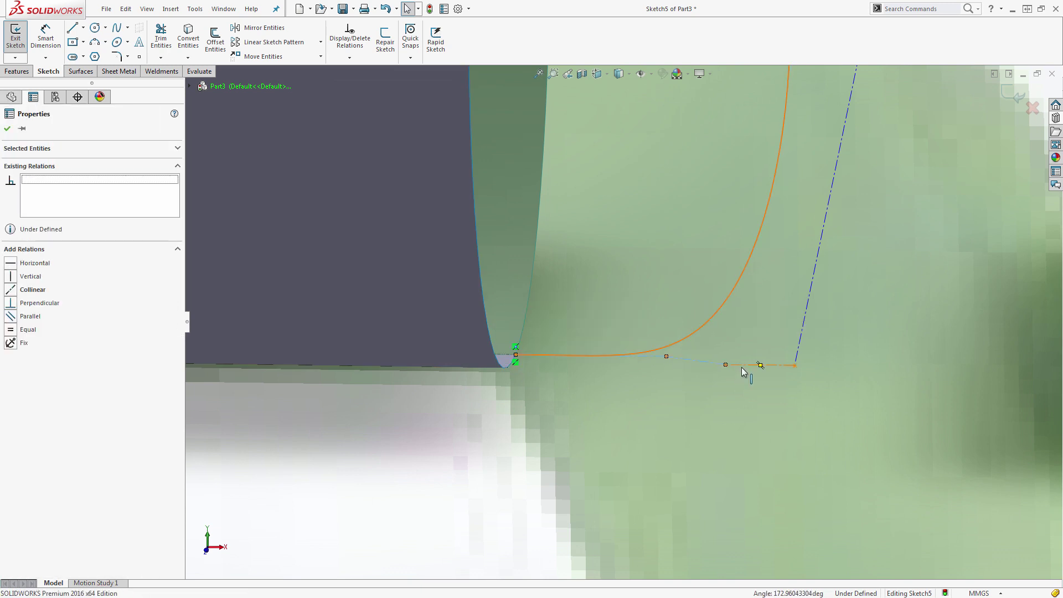
{"action": "left_click", "coordinate": [799, 320]}
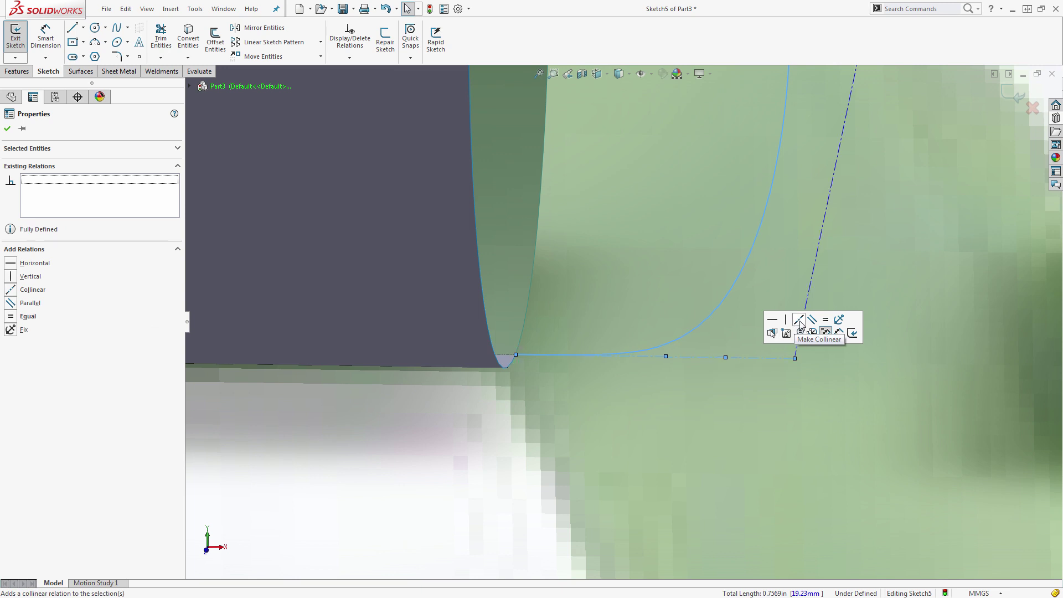
{"action": "left_click", "coordinate": [828, 321]}
Step: Make the spline's upper end control segment collinear with the body's top edge
{"action": "scroll", "coordinate": [781, 423], "scroll_direction": "up", "scroll_amount": 9}
{"action": "scroll", "coordinate": [614, 206], "scroll_direction": "down", "scroll_amount": 10}
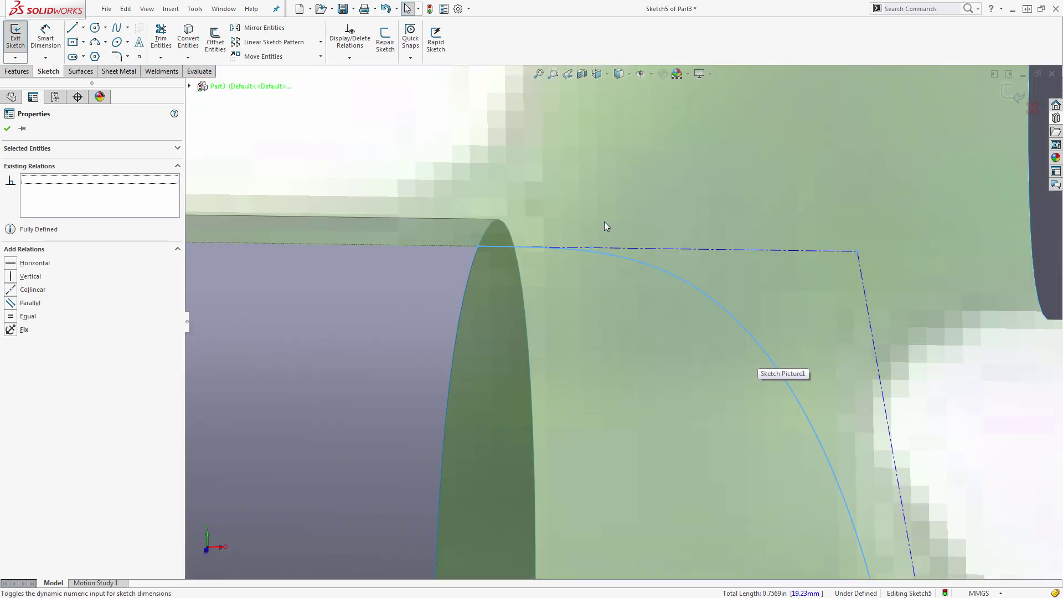
{"action": "left_click_drag", "start_coordinate": [593, 248], "coordinate": [595, 215]}
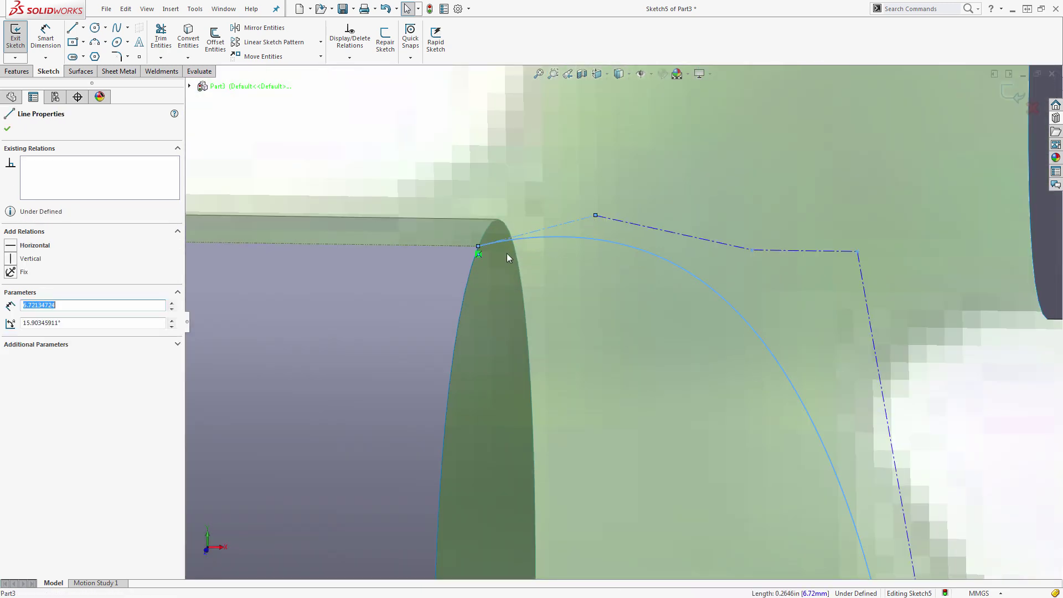
{"action": "left_click", "coordinate": [466, 245], "text": "ctrl"}
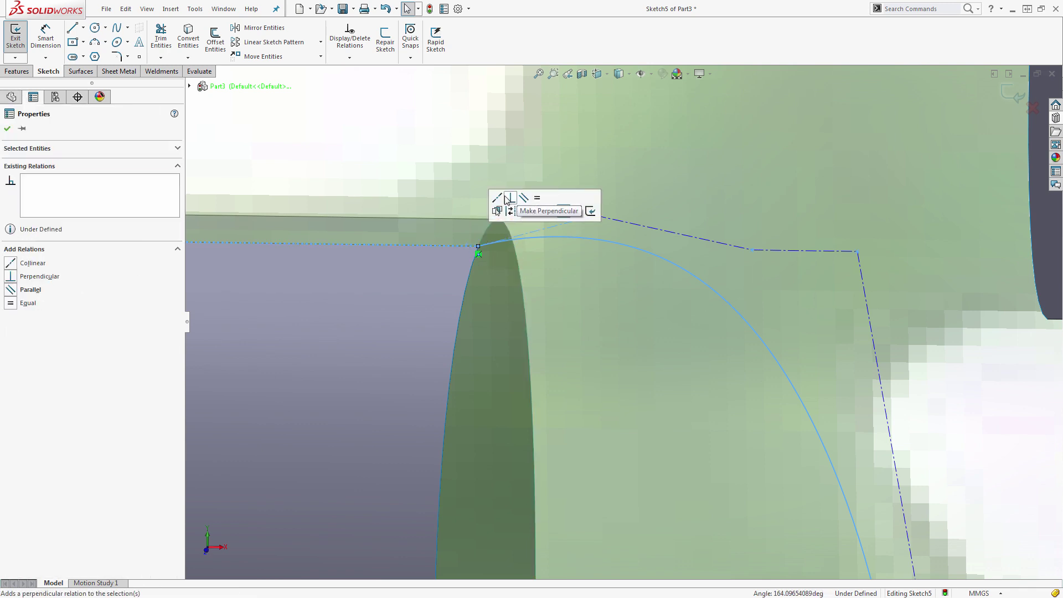
{"action": "left_click", "coordinate": [497, 198]}
{"action": "scroll", "coordinate": [556, 271], "scroll_direction": "down", "scroll_amount": 3}
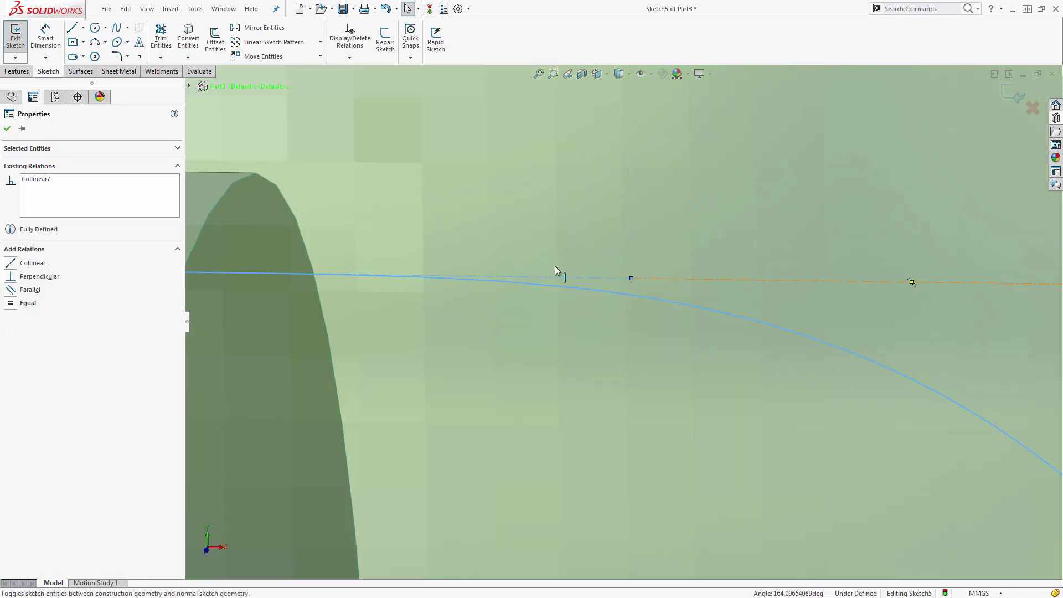
{"action": "left_click", "coordinate": [623, 278]}
{"action": "left_click", "coordinate": [656, 281]}
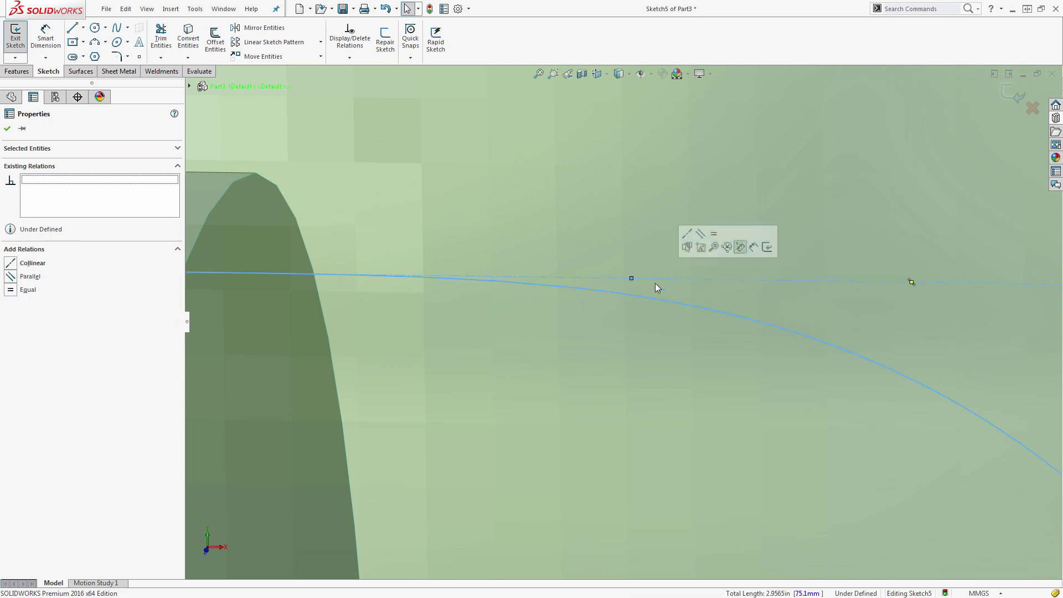
{"action": "scroll", "coordinate": [655, 285], "scroll_direction": "up", "scroll_amount": 3}
{"action": "left_click", "coordinate": [871, 308]}
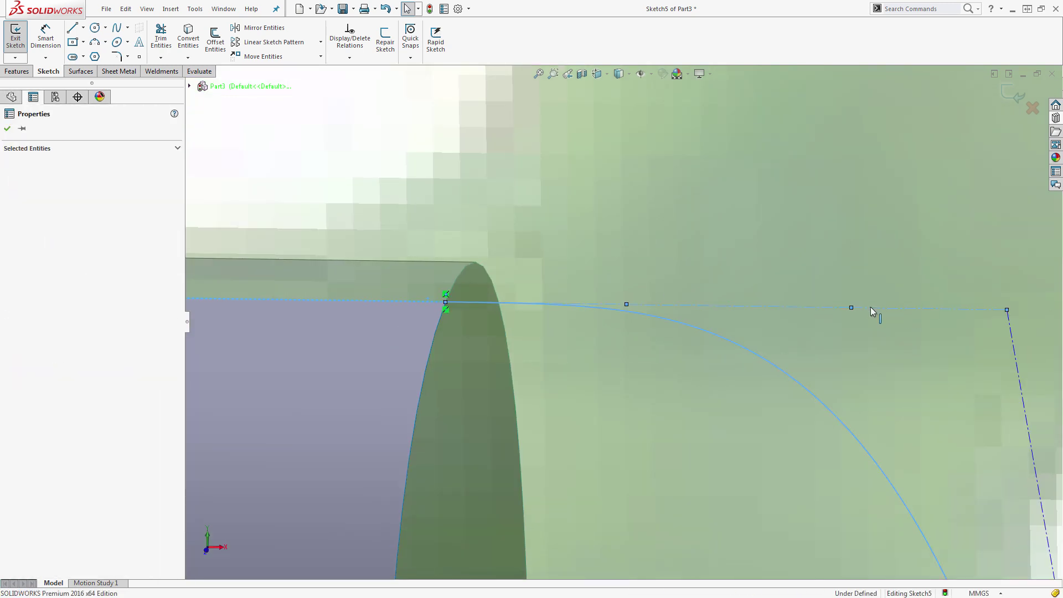
{"action": "scroll", "coordinate": [774, 282], "scroll_direction": "up", "scroll_amount": 5}
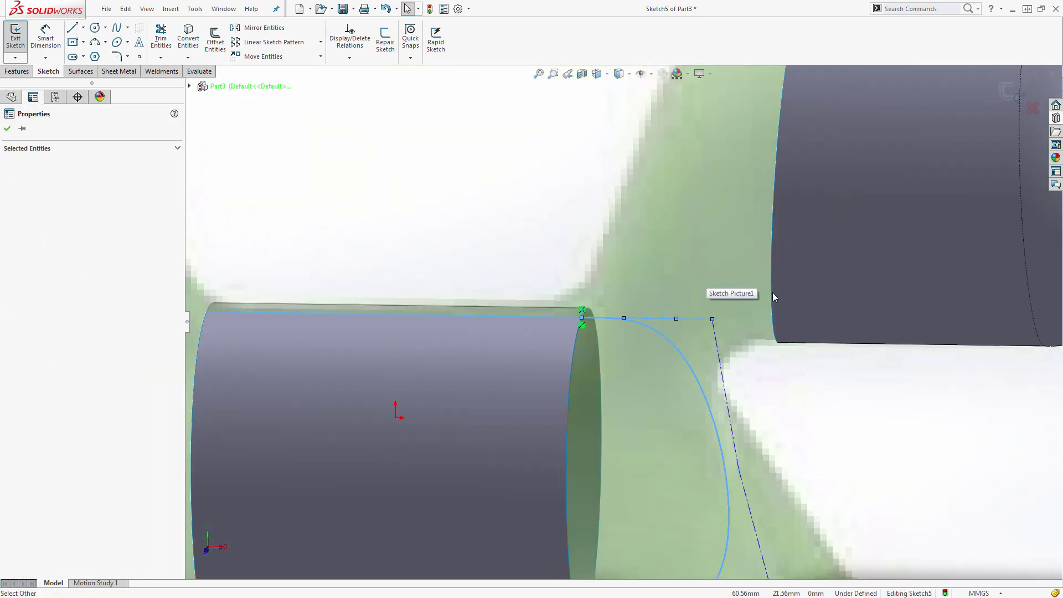
Step: Make the three upper control polygon segments of the spline collinear and equal
{"action": "scroll", "coordinate": [692, 319], "scroll_direction": "down", "scroll_amount": 3}
{"action": "left_click", "coordinate": [627, 327]}
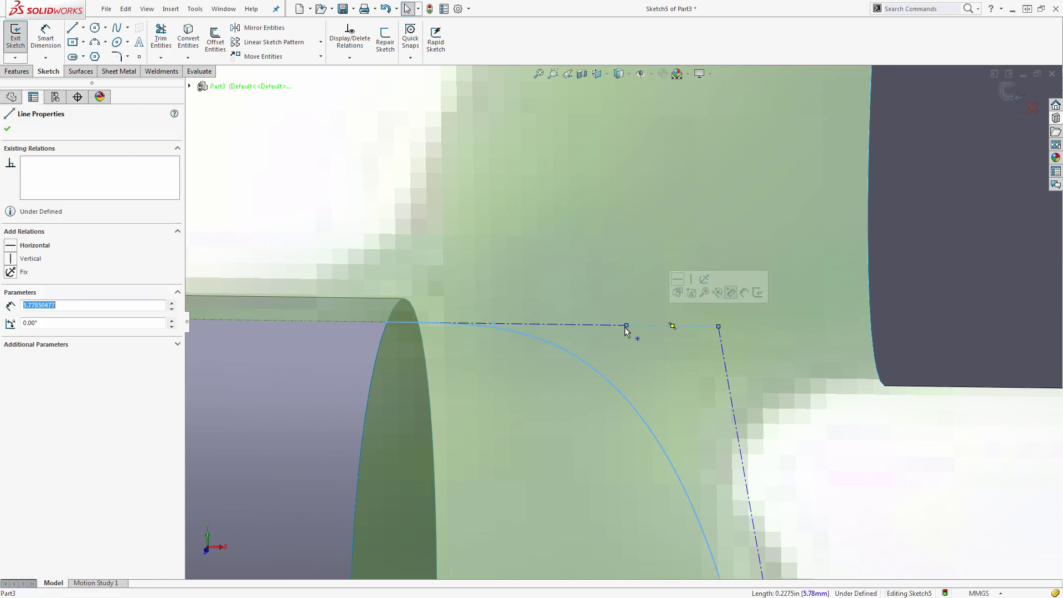
{"action": "left_click", "coordinate": [613, 325], "text": "ctrl"}
{"action": "scroll", "coordinate": [492, 322], "scroll_direction": "down", "scroll_amount": 4}
{"action": "left_click", "coordinate": [483, 319], "text": "ctrl"}
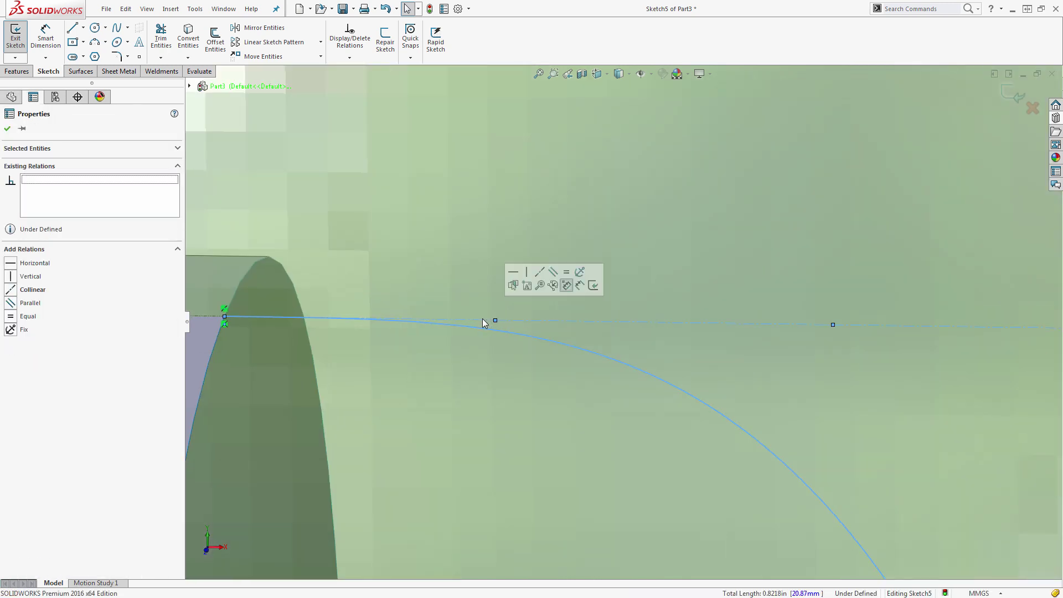
{"action": "left_click", "coordinate": [540, 271]}
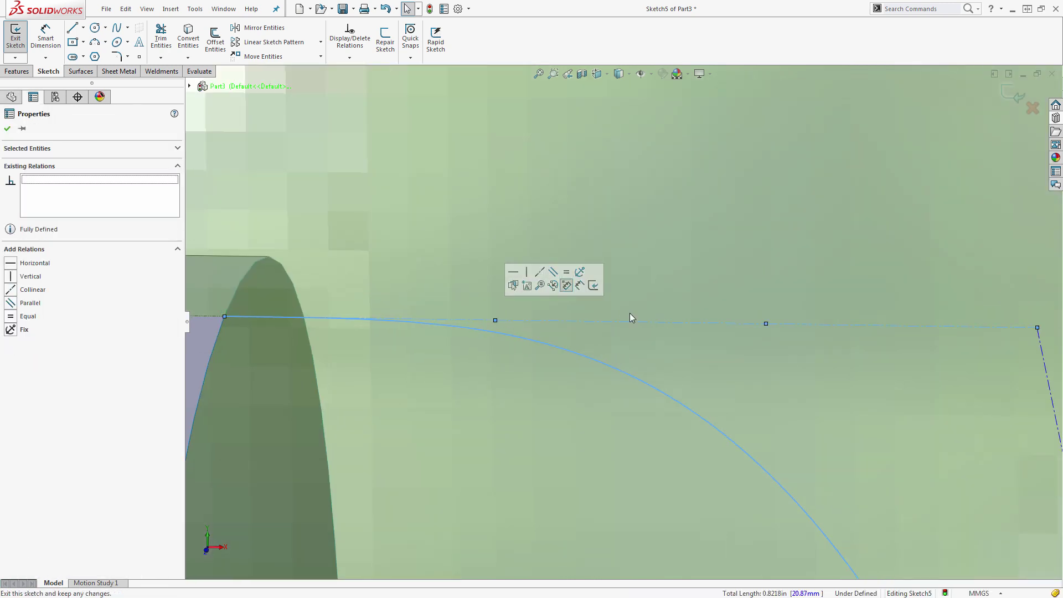
{"action": "scroll", "coordinate": [633, 317], "scroll_direction": "up", "scroll_amount": 5}
{"action": "key", "text": "Escape"}
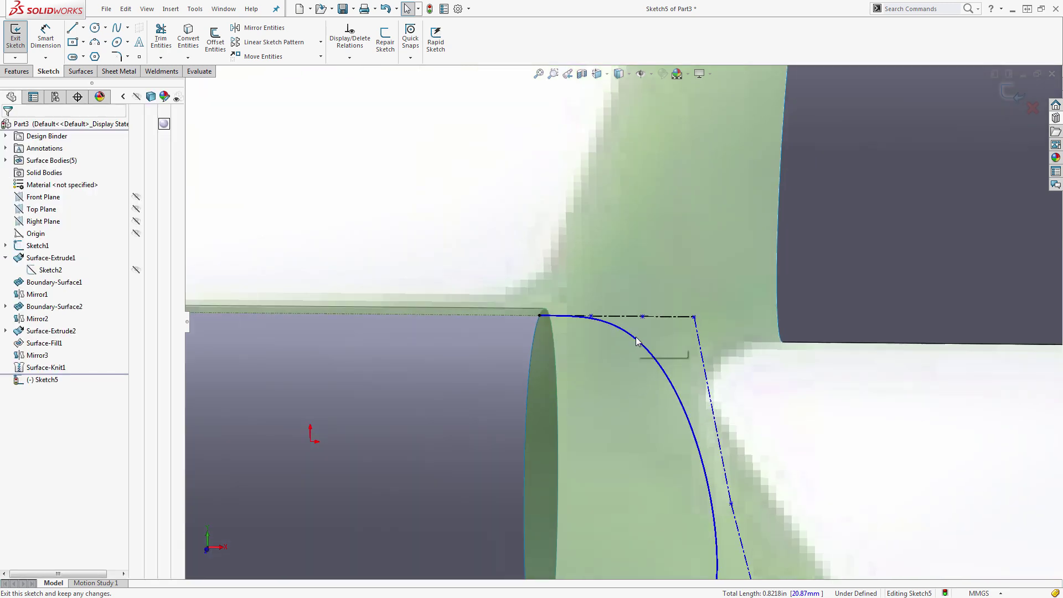
Step: Reshape the bulge in front view, moving the upper corner control vertex to about X 51 mm, the lower to 54 mm and the middle to 63.5 mm
{"action": "key", "text": "ctrl+8"}
{"action": "scroll", "coordinate": [596, 312], "scroll_direction": "down", "scroll_amount": 4}
{"action": "left_click_drag", "start_coordinate": [609, 304], "coordinate": [622, 304]}
{"action": "left_click_drag", "start_coordinate": [645, 467], "coordinate": [629, 466]}
{"action": "left_click_drag", "start_coordinate": [623, 384], "coordinate": [641, 385]}
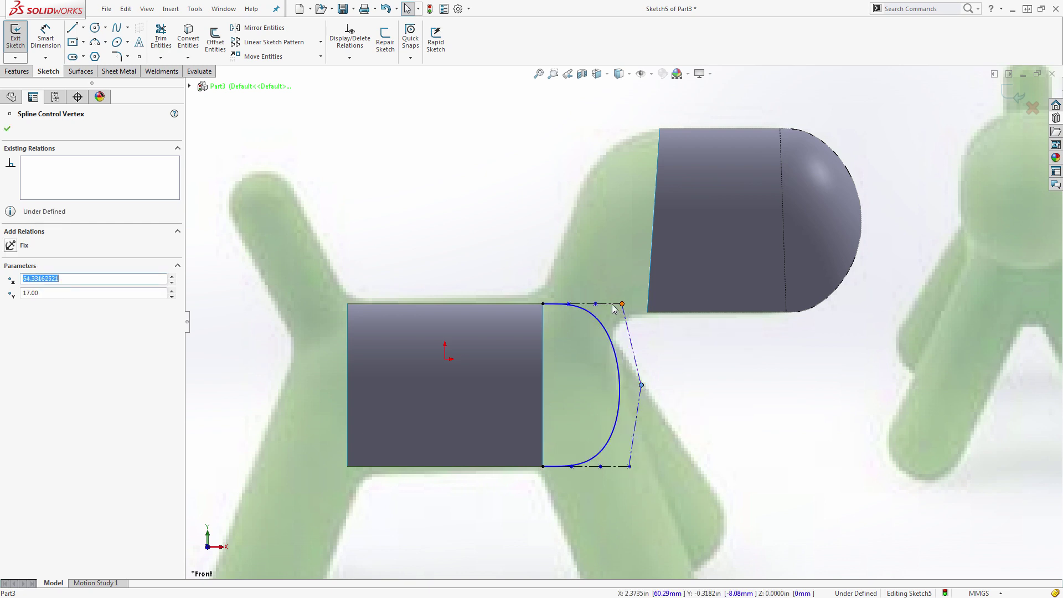
{"action": "left_click_drag", "start_coordinate": [622, 303], "coordinate": [611, 304]}
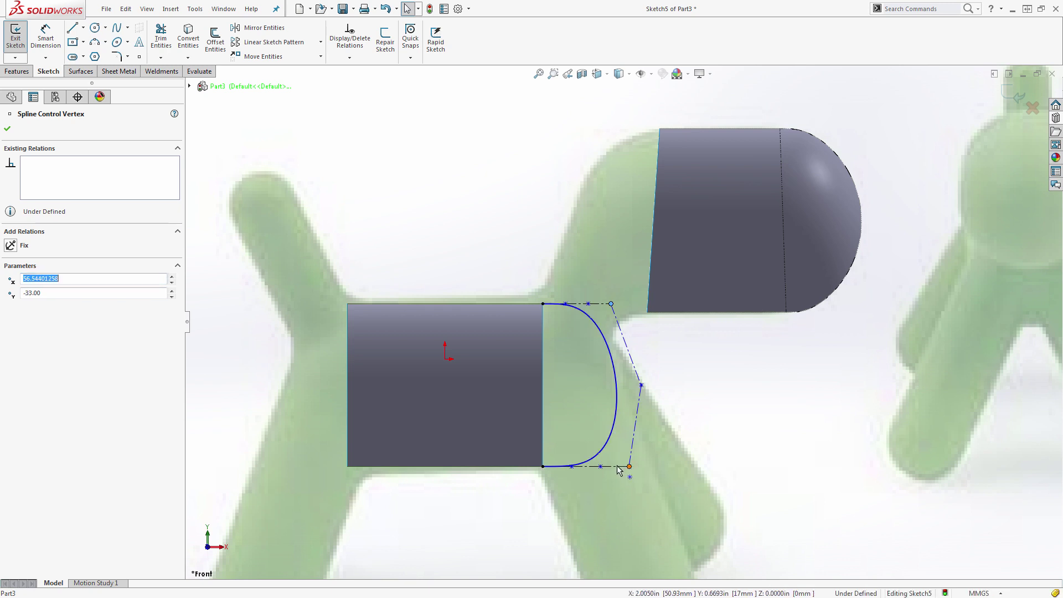
{"action": "left_click_drag", "start_coordinate": [629, 466], "coordinate": [619, 467]}
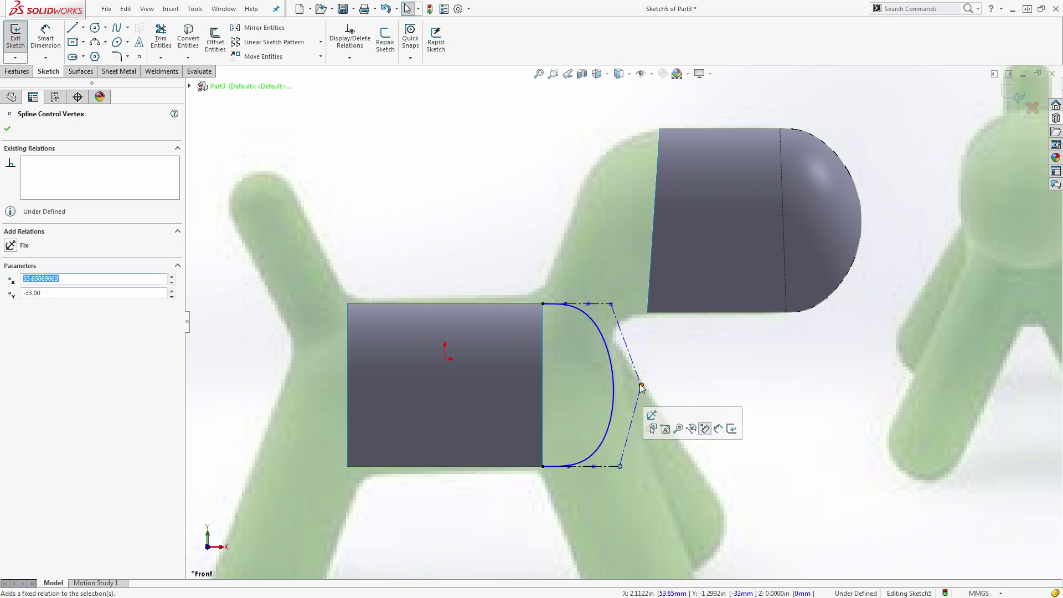
{"action": "left_click_drag", "start_coordinate": [640, 385], "coordinate": [652, 386]}
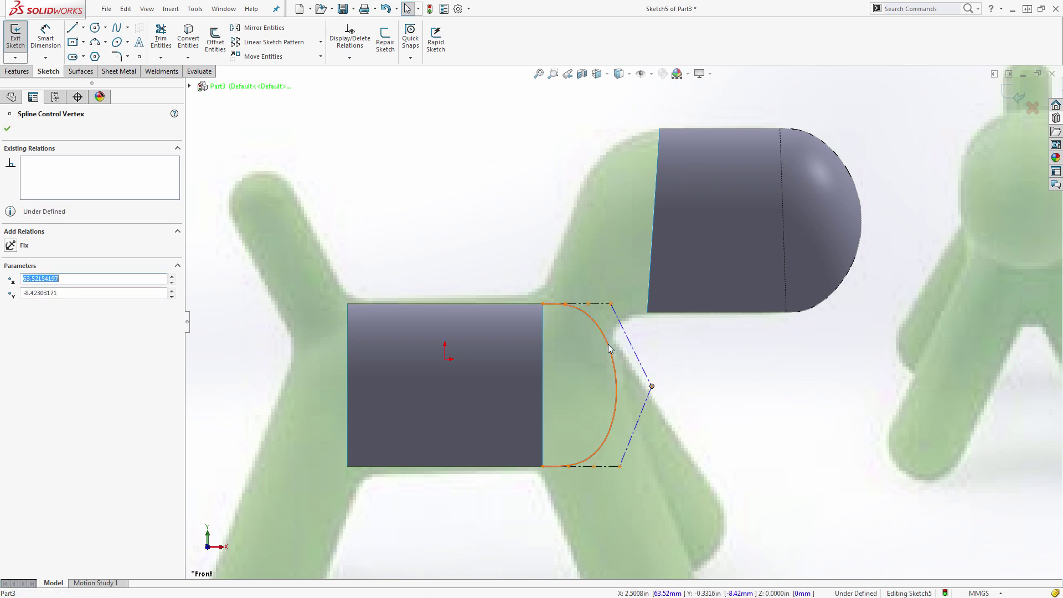
Step: Finish the spline profile sketch and hide Sketch1 with the reference picture
{"action": "scroll", "coordinate": [658, 386], "scroll_direction": "up", "scroll_amount": 3}
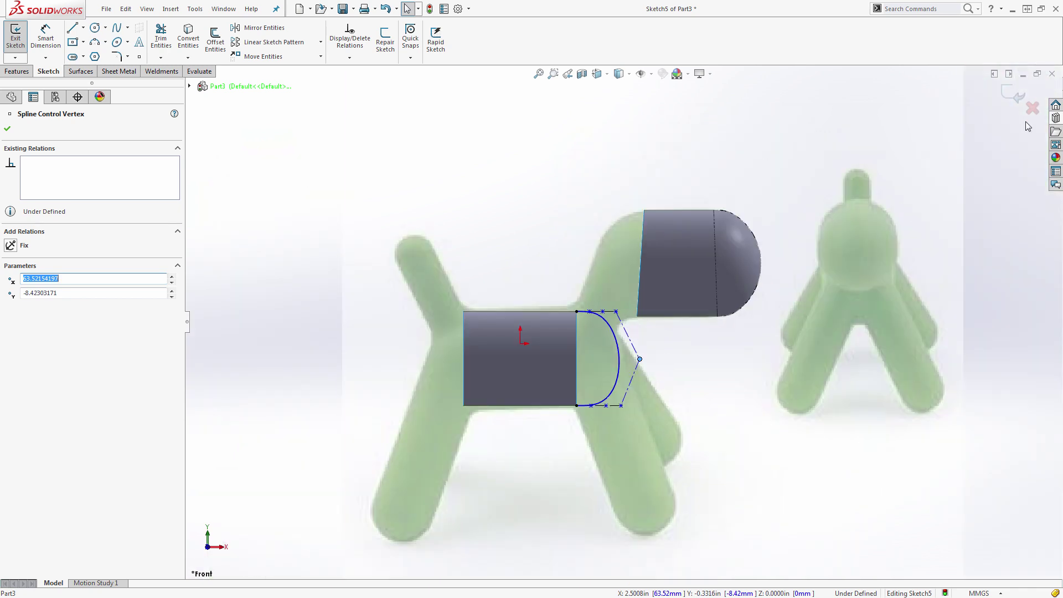
{"action": "left_click", "coordinate": [1017, 99]}
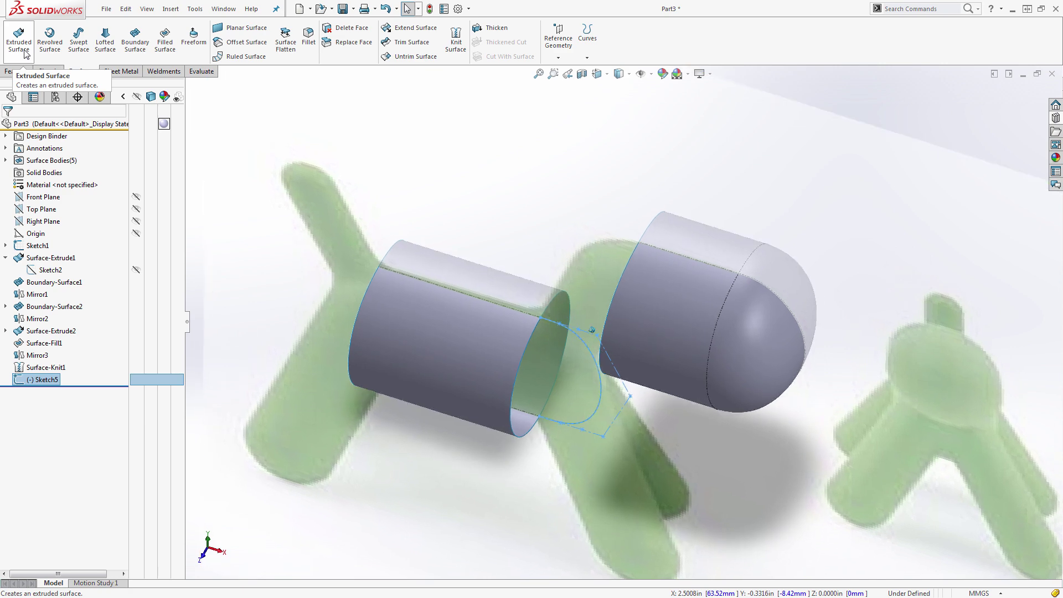
{"action": "left_click", "coordinate": [136, 245]}
{"action": "left_click", "coordinate": [599, 346]}
{"action": "scroll", "coordinate": [601, 348], "scroll_direction": "down", "scroll_amount": 1}
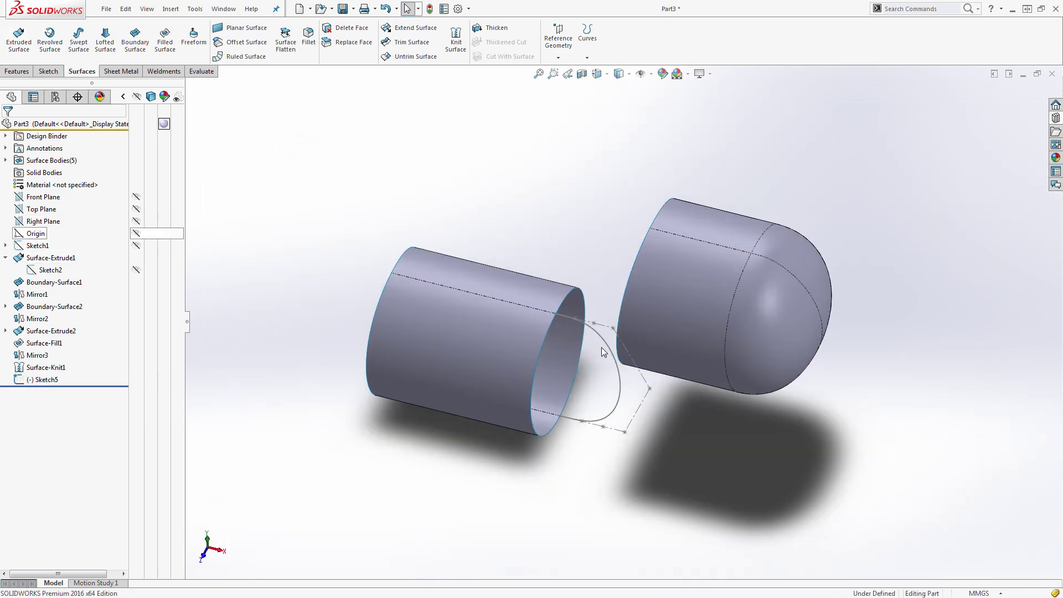
{"action": "left_click", "coordinate": [165, 38]}
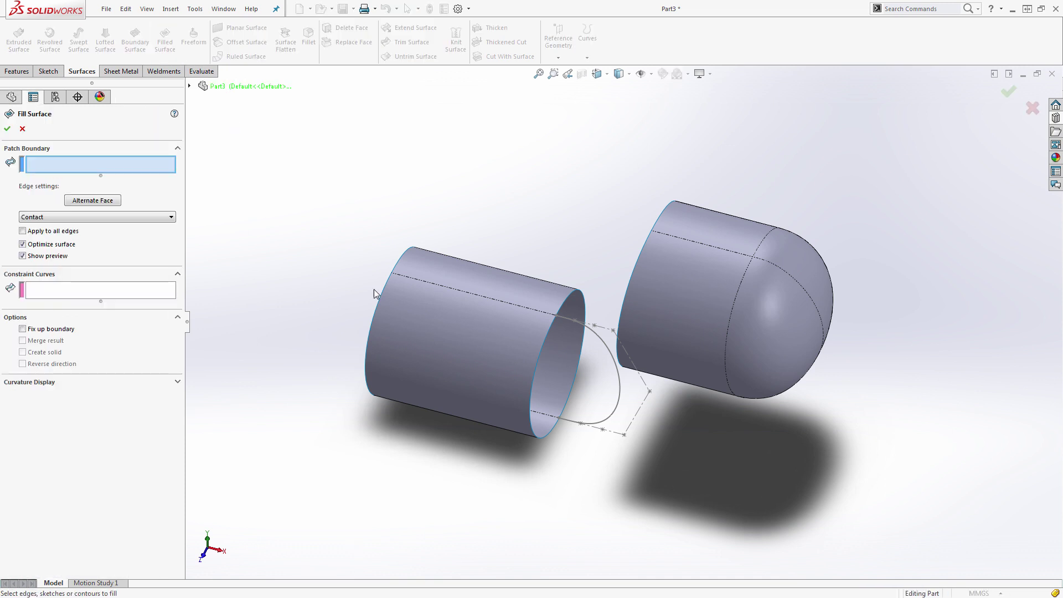
{"action": "left_click", "coordinate": [591, 333]}
{"action": "left_click", "coordinate": [556, 326]}
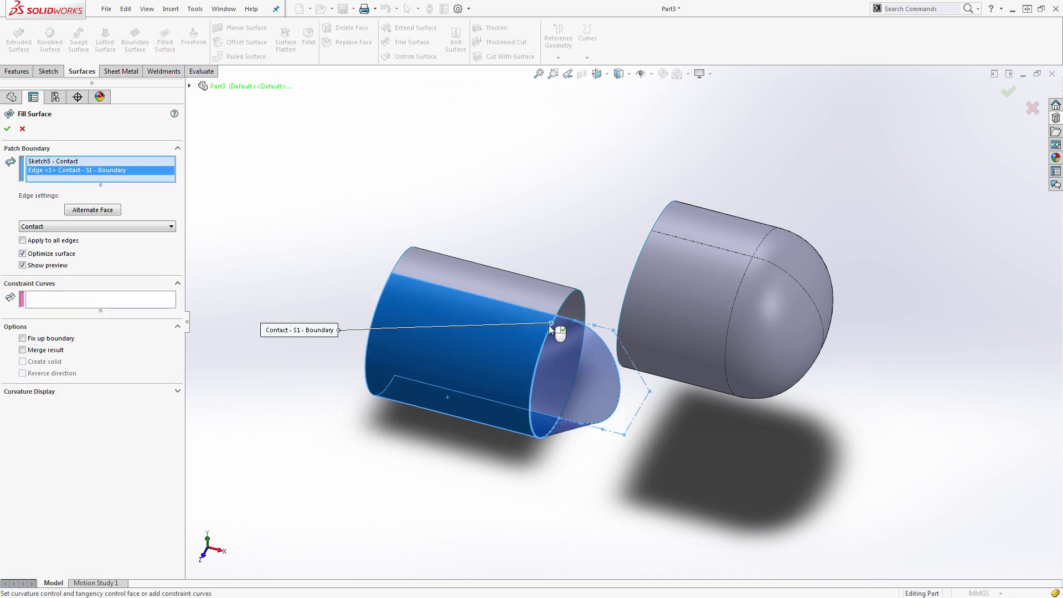
{"action": "left_click", "coordinate": [93, 162]}
{"action": "left_click", "coordinate": [96, 226]}
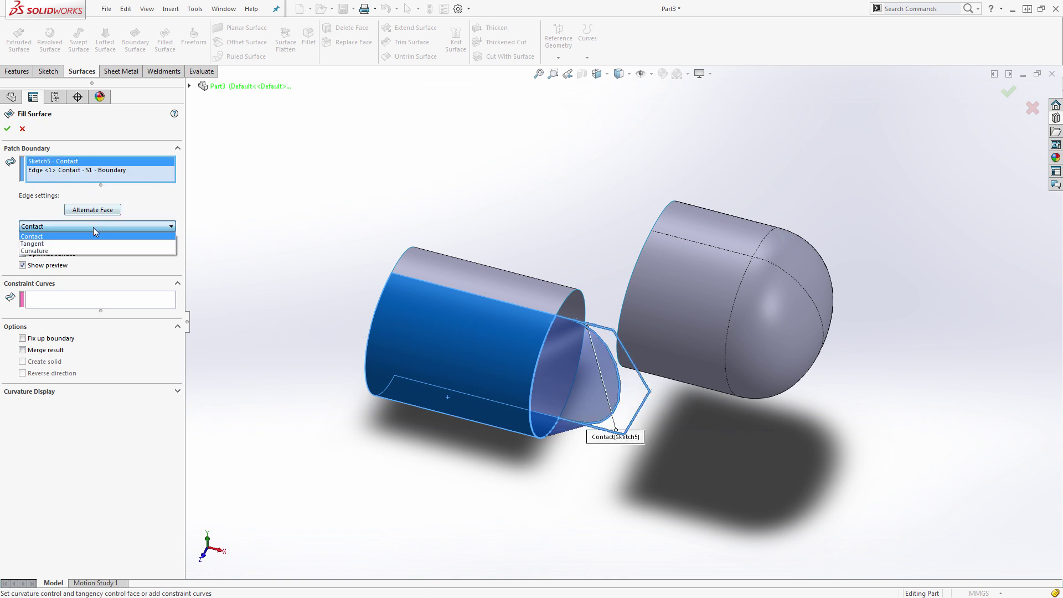
{"action": "left_click", "coordinate": [62, 245]}
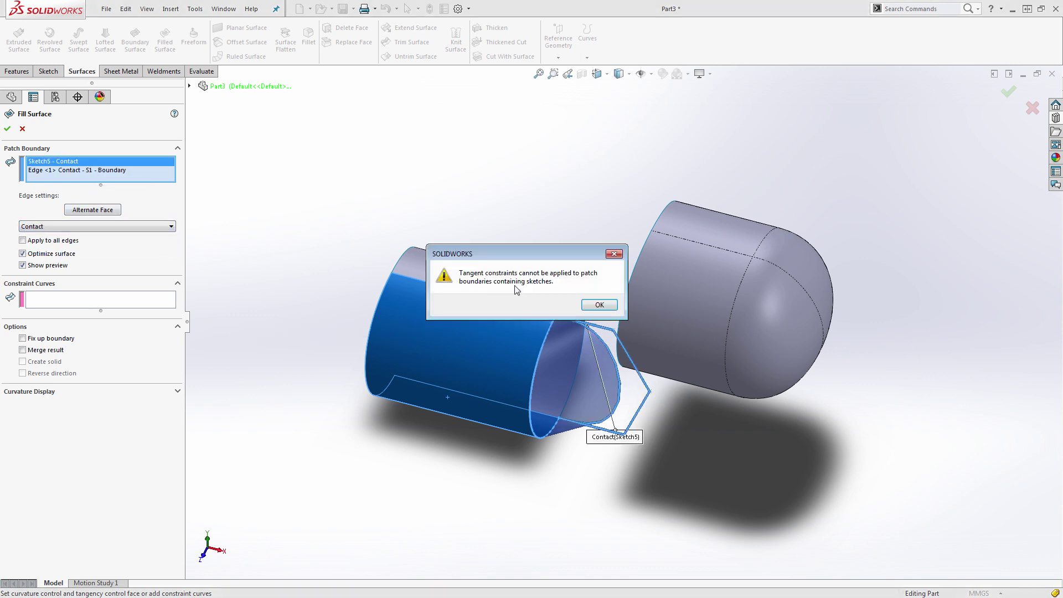
{"action": "left_click", "coordinate": [598, 307]}
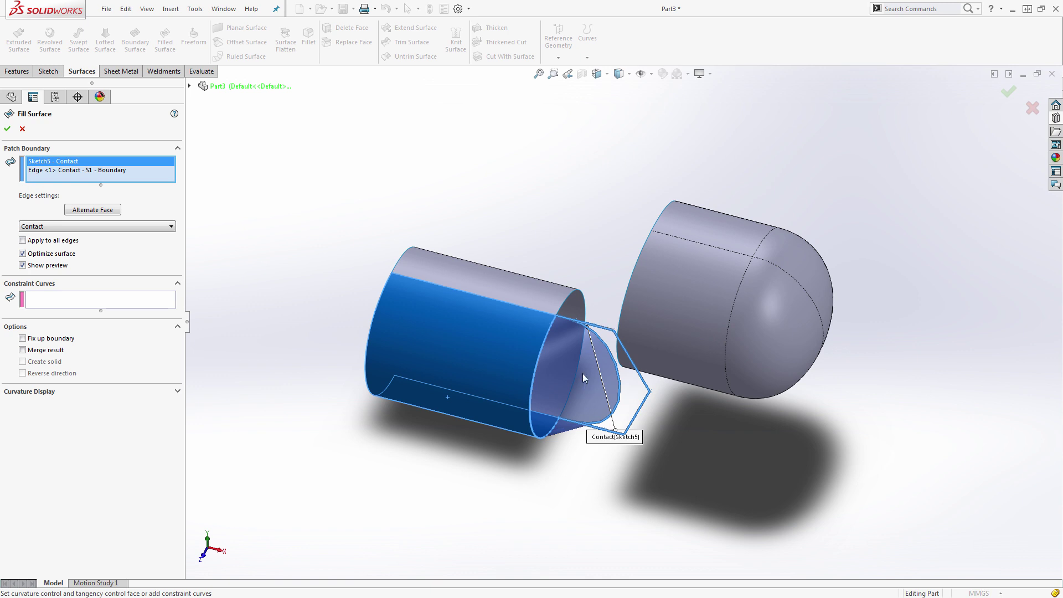
{"action": "left_click", "coordinate": [22, 129]}
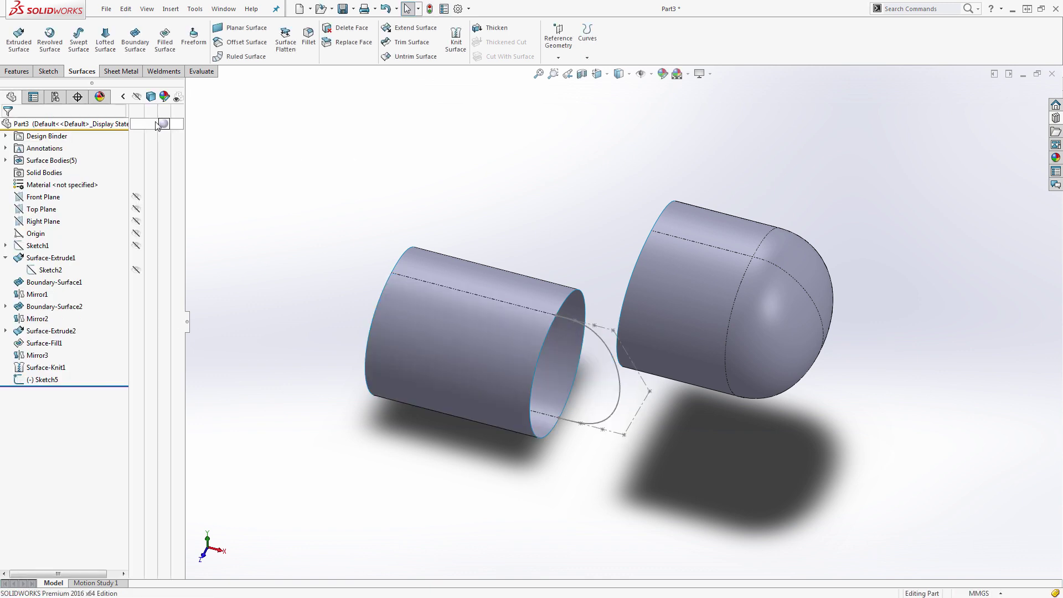
Step: Extrude the spline sketch as a blind surface 59 mm deep in the reversed direction
{"action": "left_click", "coordinate": [49, 380]}
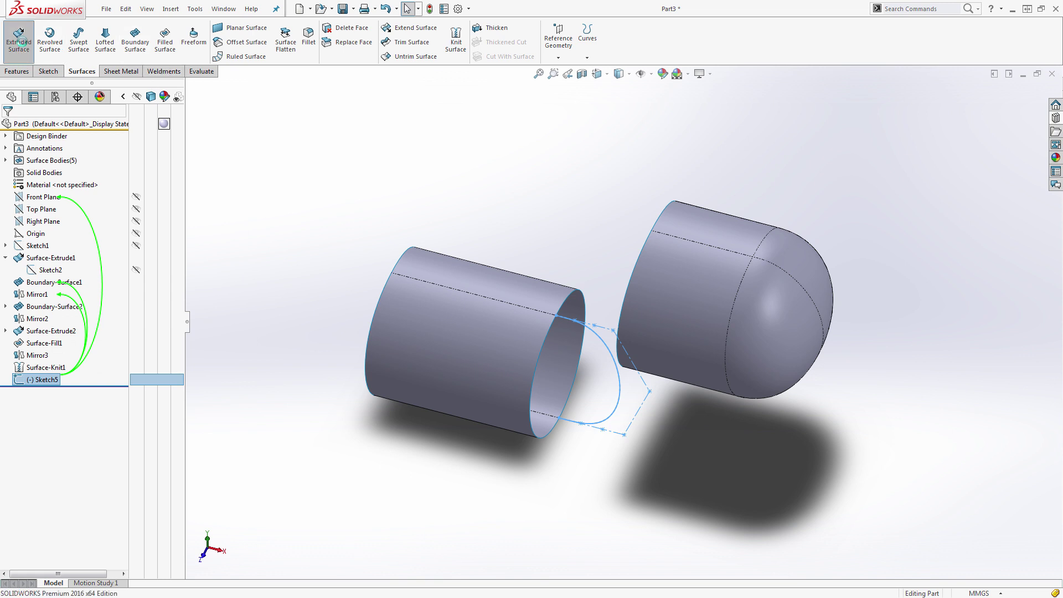
{"action": "left_click", "coordinate": [19, 38]}
{"action": "left_click", "coordinate": [10, 195]}
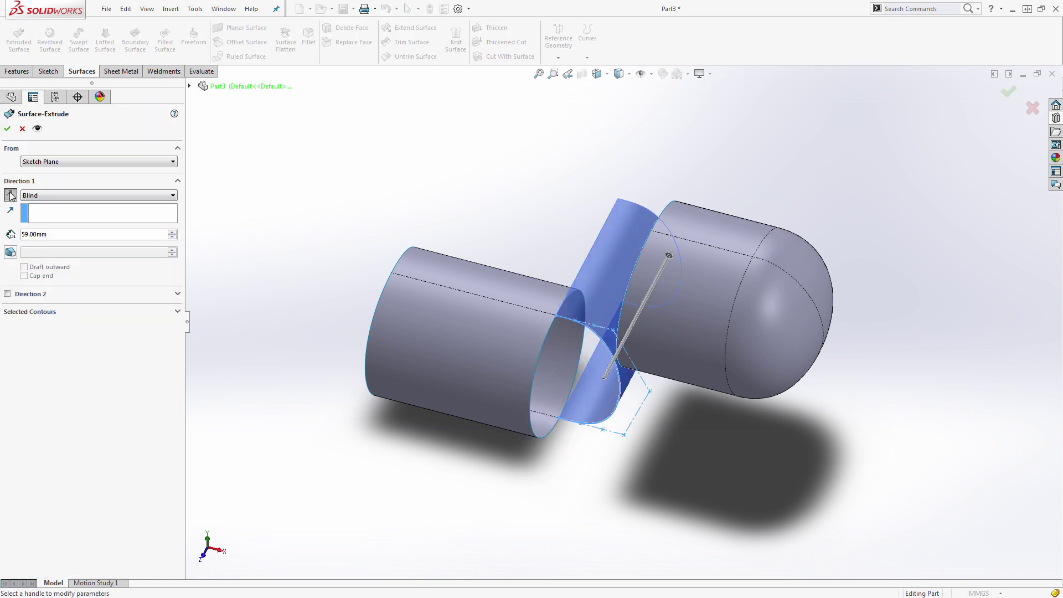
{"action": "left_click", "coordinate": [7, 130]}
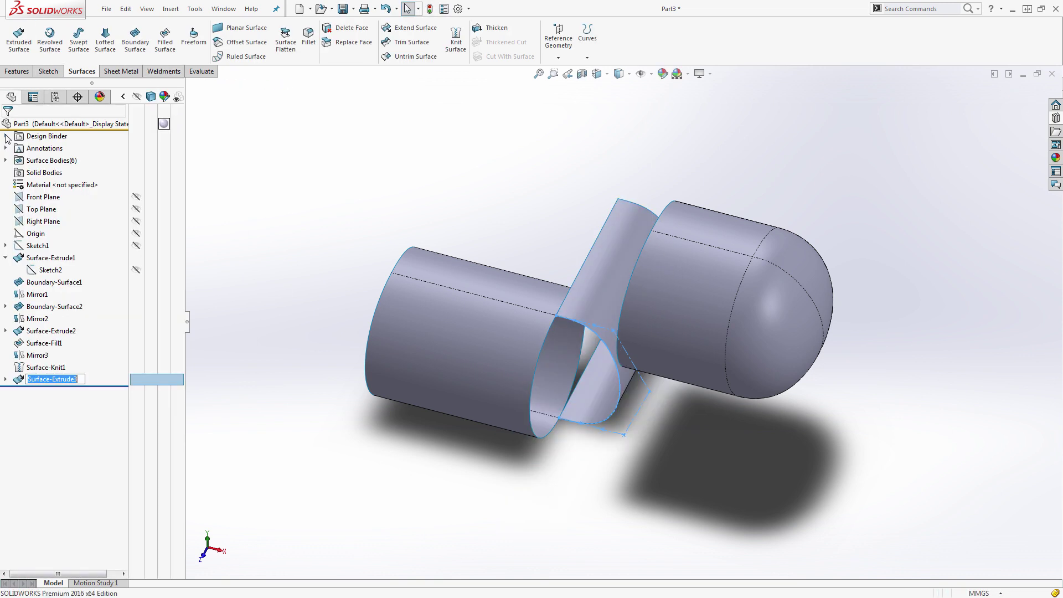
{"action": "left_click", "coordinate": [327, 151]}
Step: Fill the half opening between the extruded surface's spline edge and the body's front edge, with Tangent applied to all edges
{"action": "left_click", "coordinate": [165, 40]}
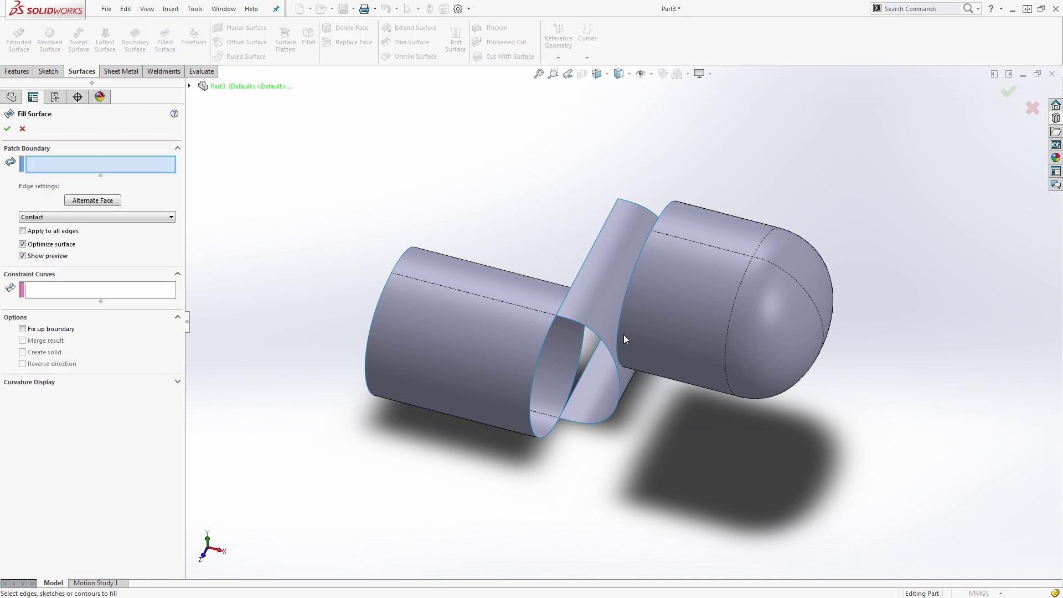
{"action": "left_click", "coordinate": [587, 326]}
{"action": "left_click", "coordinate": [552, 323]}
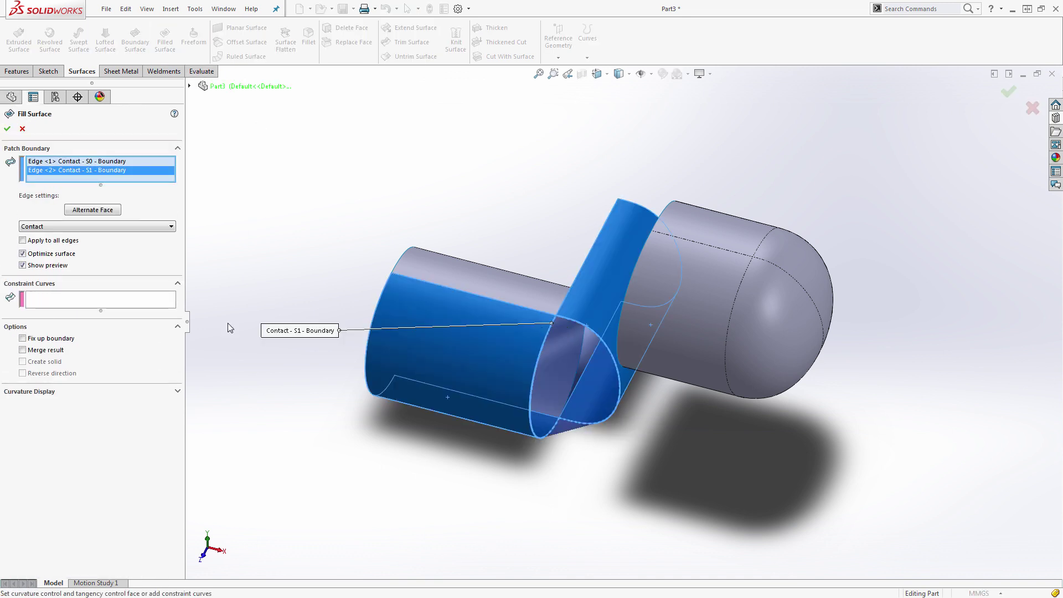
{"action": "left_click", "coordinate": [74, 240]}
{"action": "left_click", "coordinate": [95, 226]}
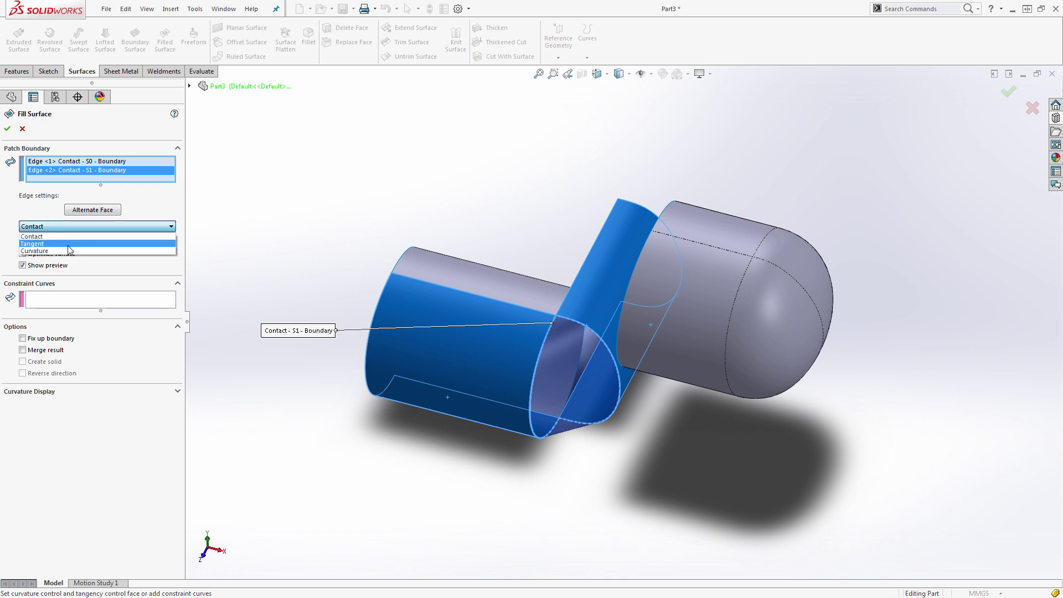
{"action": "left_click", "coordinate": [67, 250]}
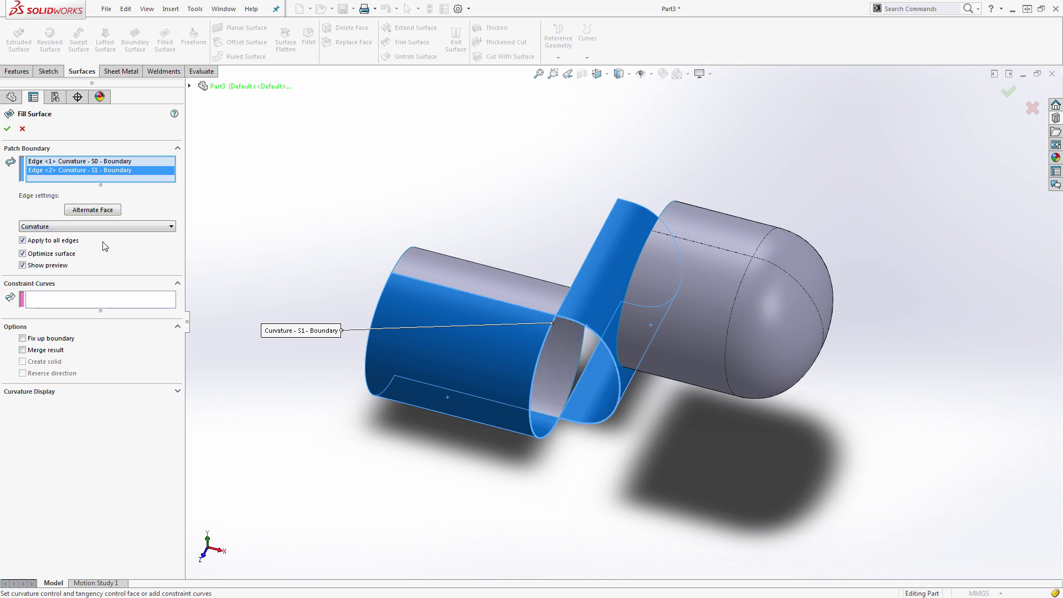
{"action": "scroll", "coordinate": [583, 356], "scroll_direction": "up", "scroll_amount": 1}
{"action": "middle_click_drag", "start_coordinate": [582, 356], "coordinate": [590, 434]}
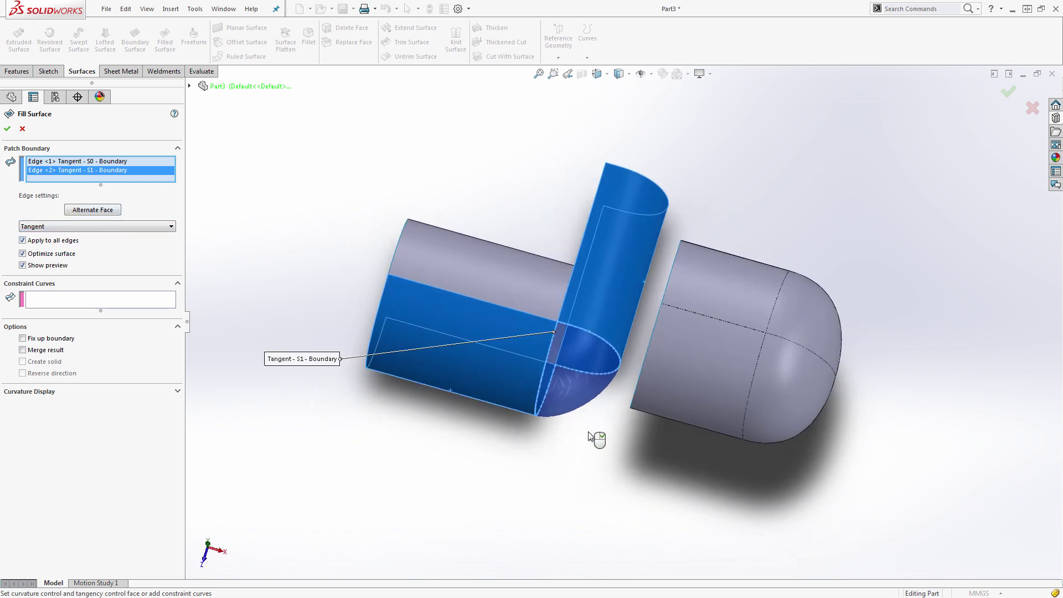
{"action": "left_click", "coordinate": [7, 130]}
Step: Hide the extruded helper surface at the body's front end
{"action": "middle_click_drag", "start_coordinate": [283, 265], "coordinate": [296, 240]}
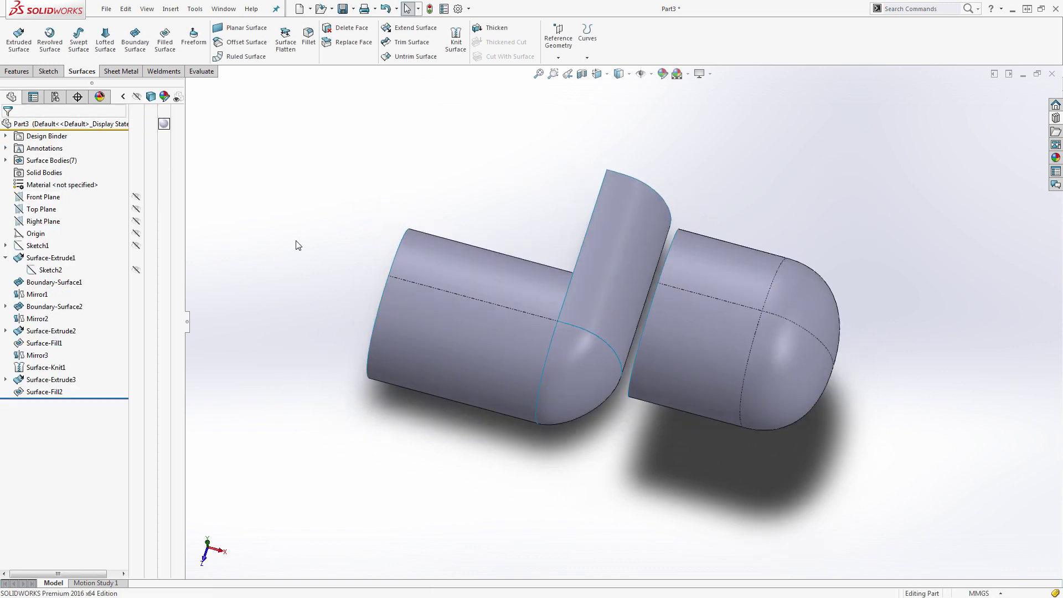
{"action": "left_click", "coordinate": [618, 254]}
{"action": "left_click", "coordinate": [658, 220]}
{"action": "left_click", "coordinate": [596, 192]}
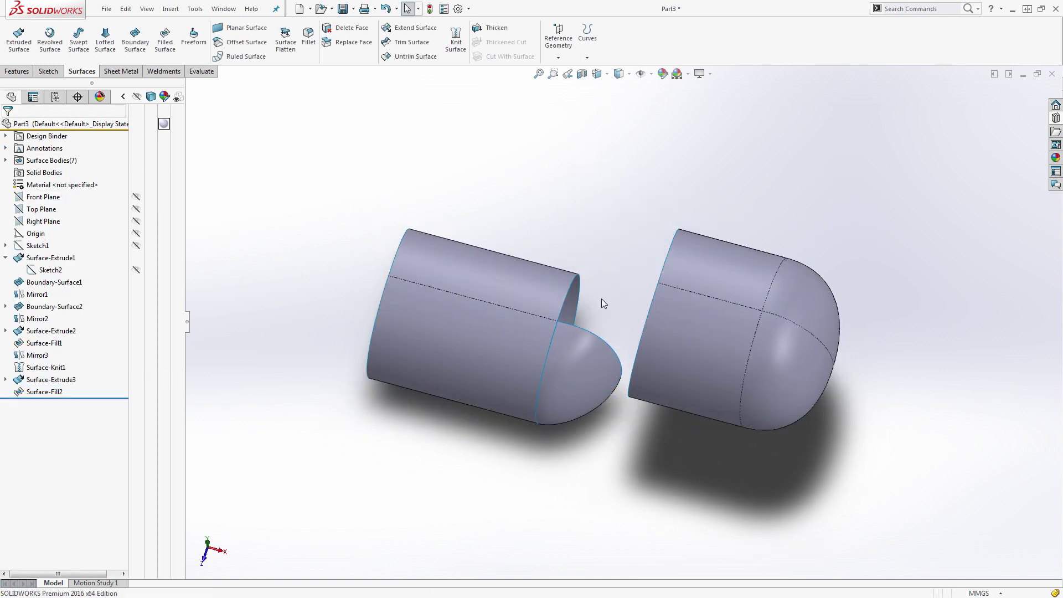
Step: Mirror the filled surface body at the body's front end about the Front Plane
{"action": "scroll", "coordinate": [602, 297], "scroll_direction": "down", "scroll_amount": 1}
{"action": "middle_click_drag", "start_coordinate": [486, 251], "coordinate": [490, 295]}
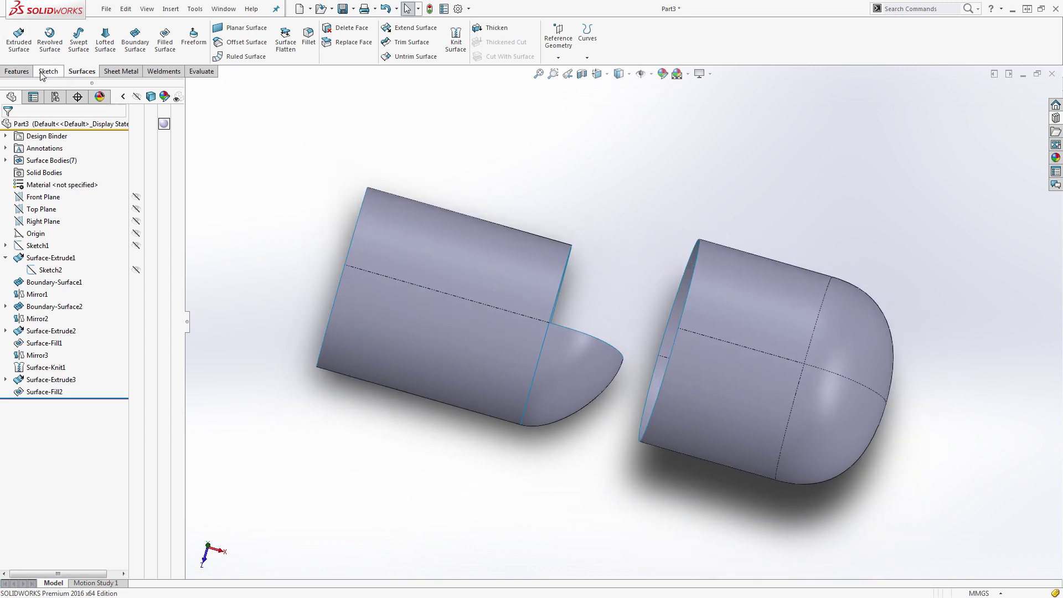
{"action": "left_click", "coordinate": [22, 73]}
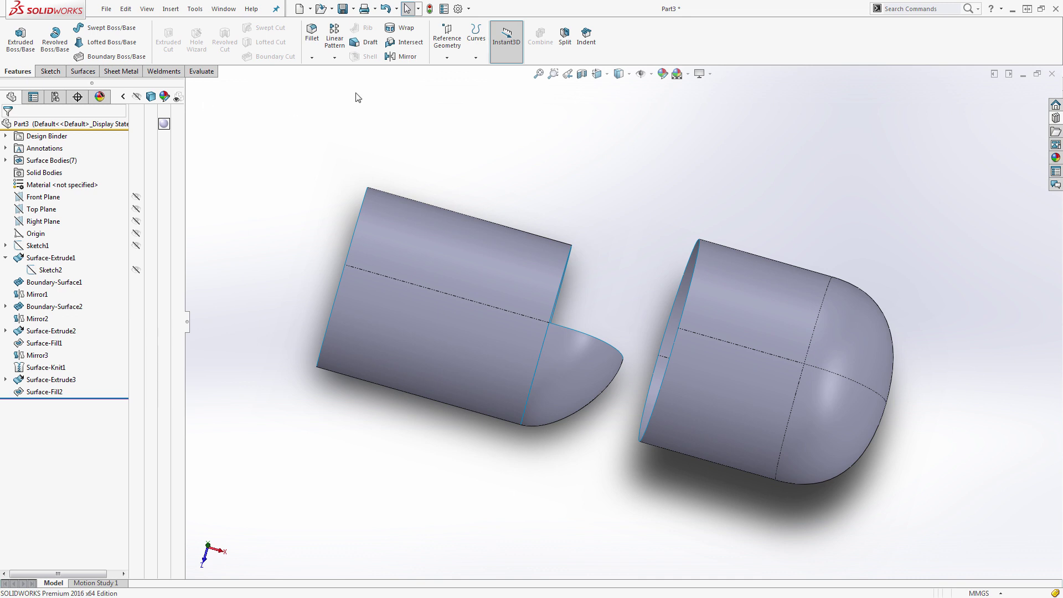
{"action": "left_click", "coordinate": [407, 57]}
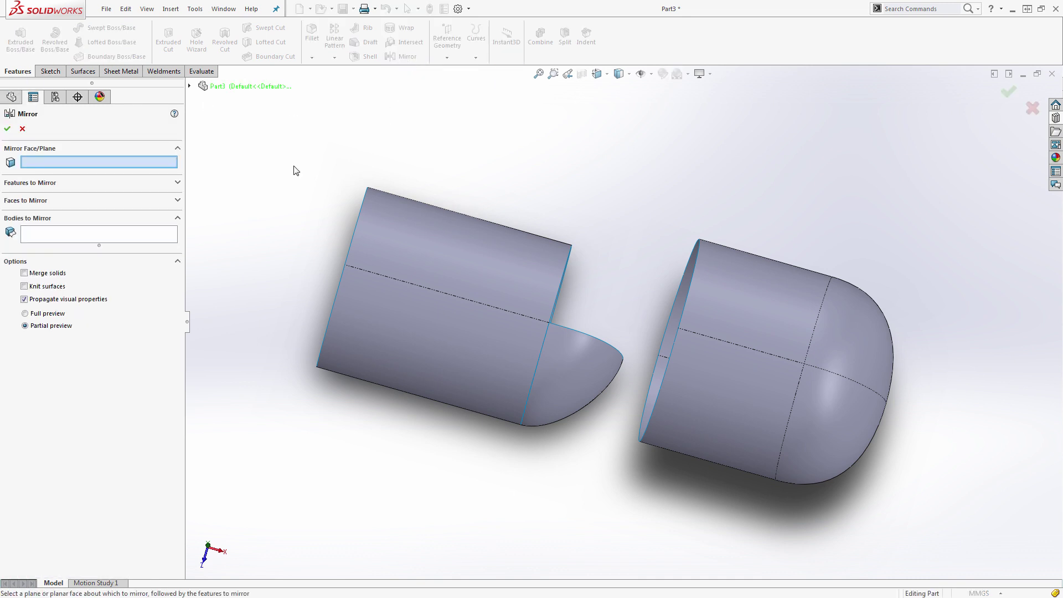
{"action": "left_click", "coordinate": [190, 86]}
{"action": "left_click", "coordinate": [239, 159]}
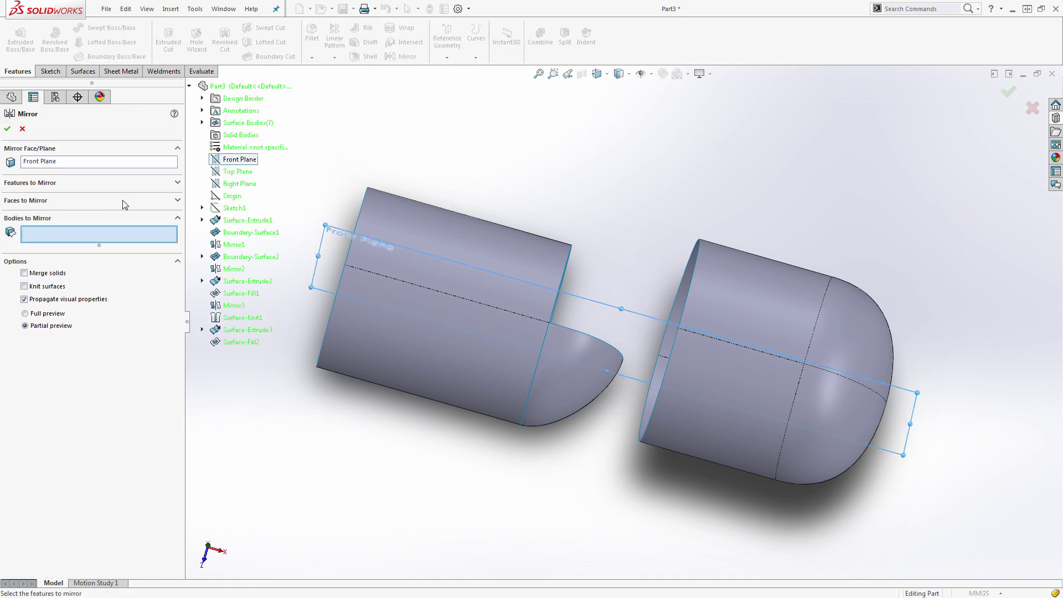
{"action": "left_click", "coordinate": [560, 403]}
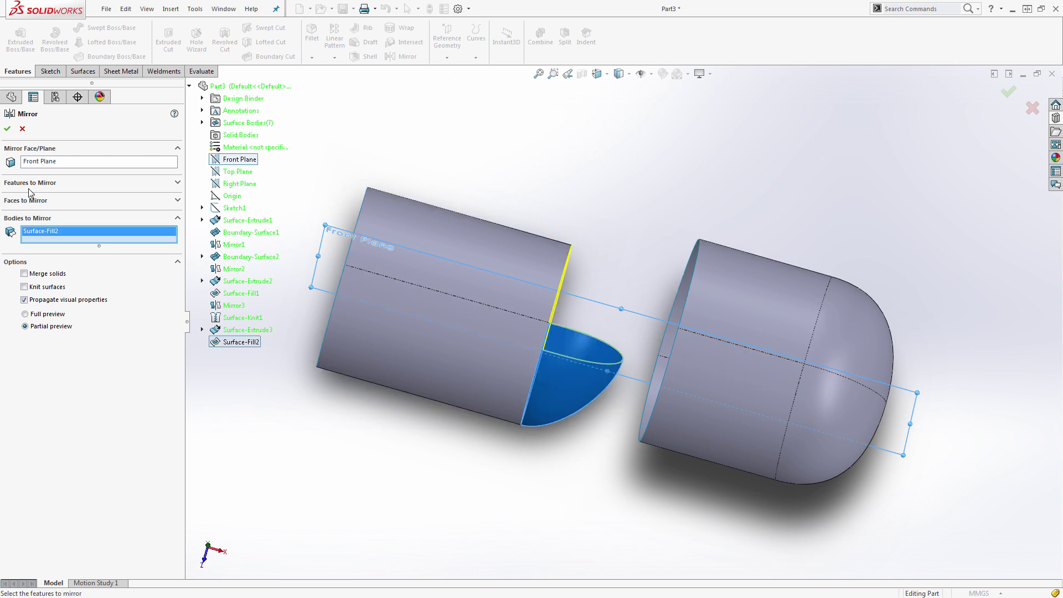
{"action": "left_click", "coordinate": [8, 129]}
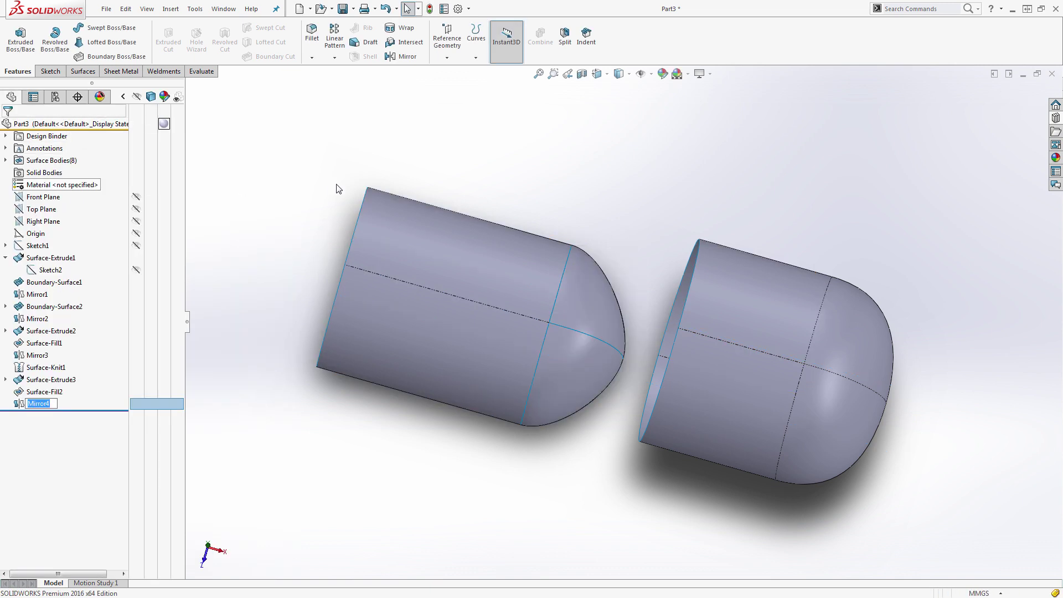
Step: Reopen the front-end fill for editing from the top view and try it without surface optimization
{"action": "key", "text": "ctrl+5"}
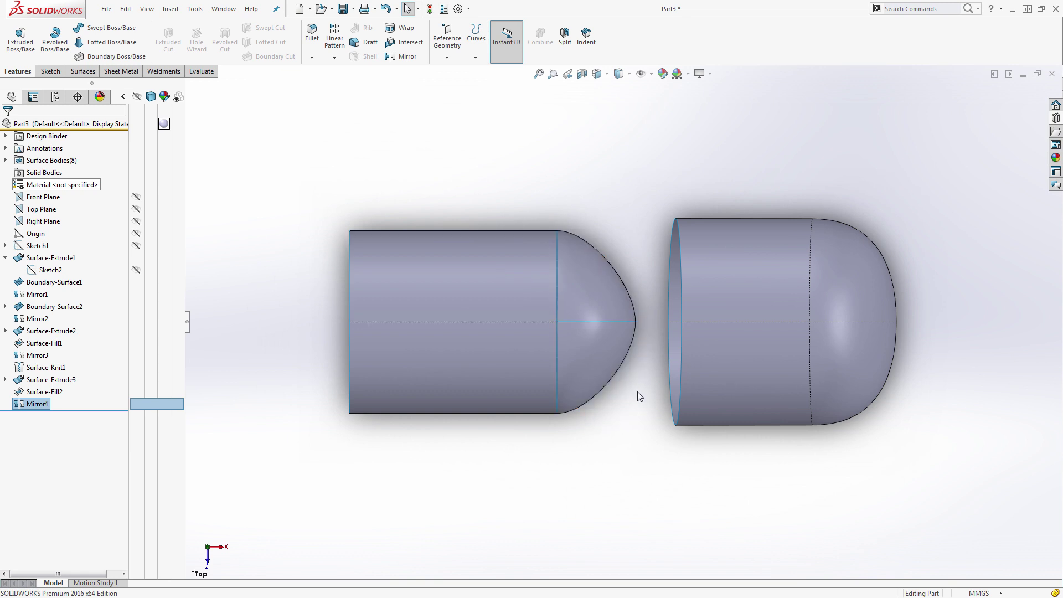
{"action": "left_click", "coordinate": [45, 391]}
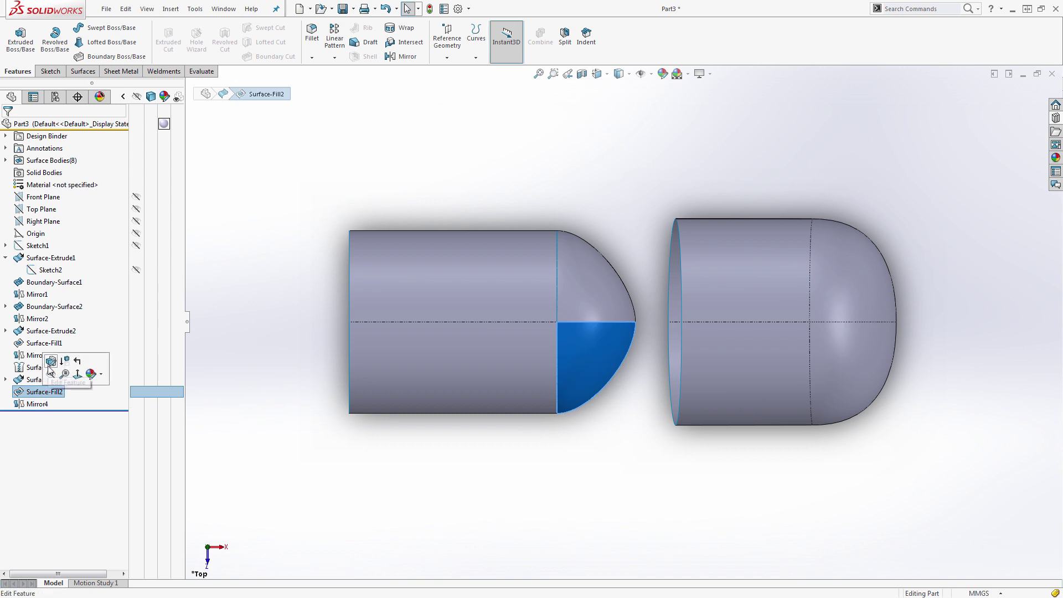
{"action": "left_click", "coordinate": [99, 376]}
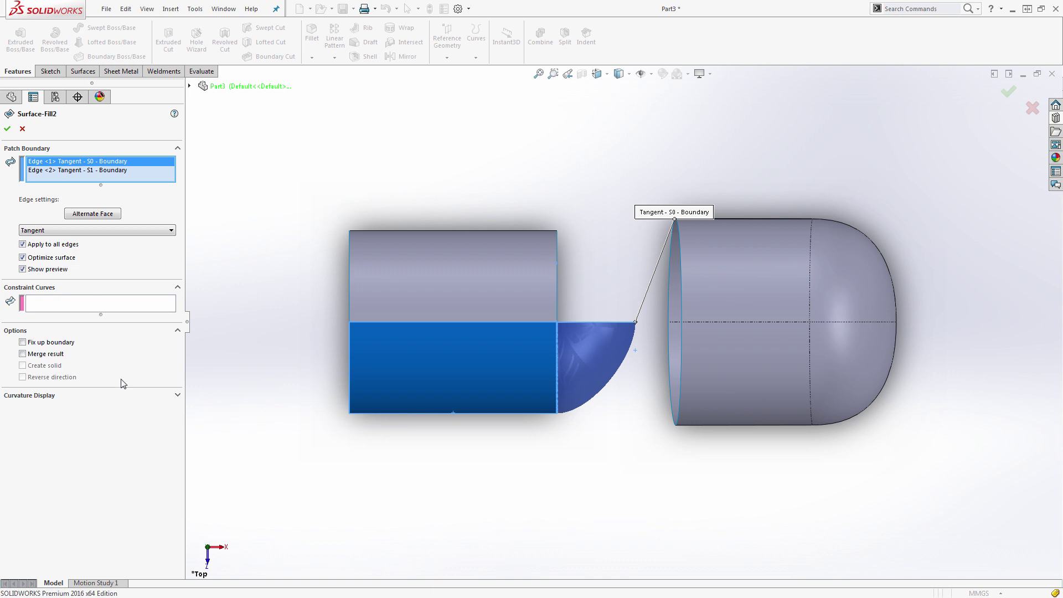
{"action": "left_click", "coordinate": [65, 259]}
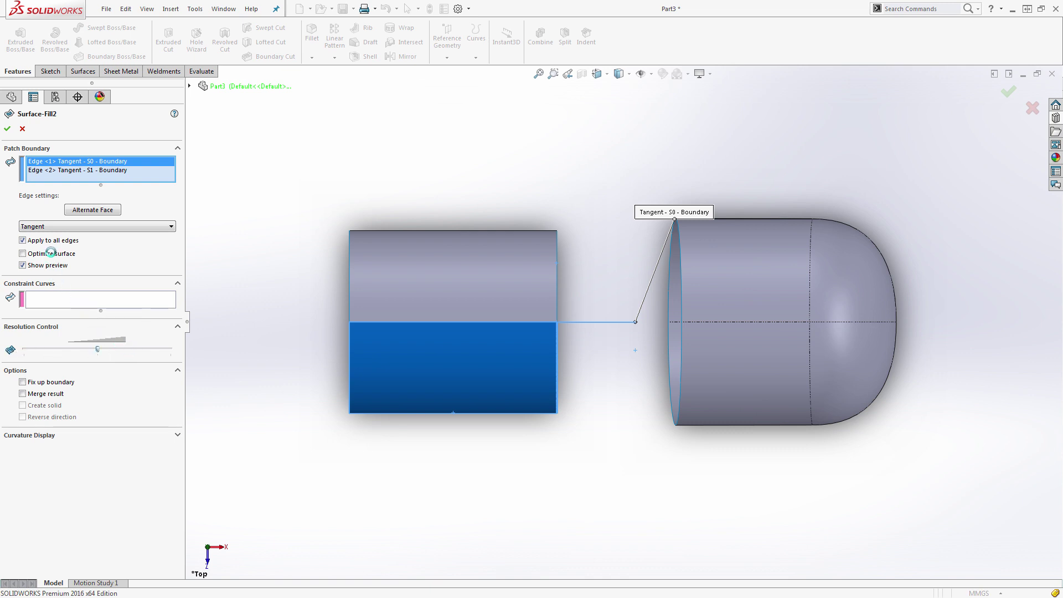
{"action": "key", "text": "z"}
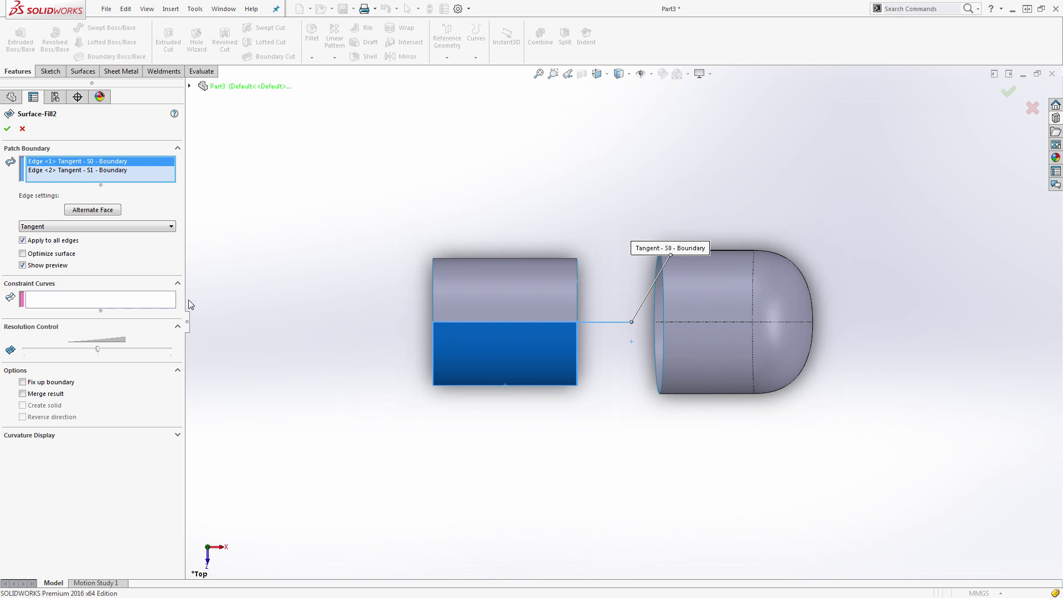
{"action": "left_click", "coordinate": [51, 255]}
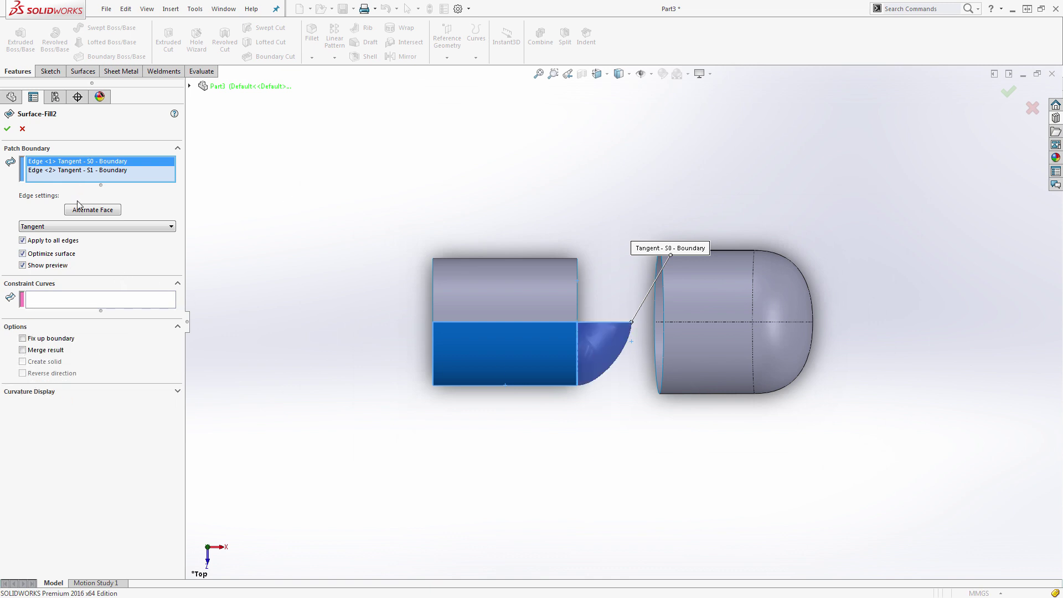
Step: Try Curvature continuity on all edges of the front-end fill and set them back to Tangent
{"action": "left_click", "coordinate": [81, 227]}
{"action": "left_click", "coordinate": [64, 249]}
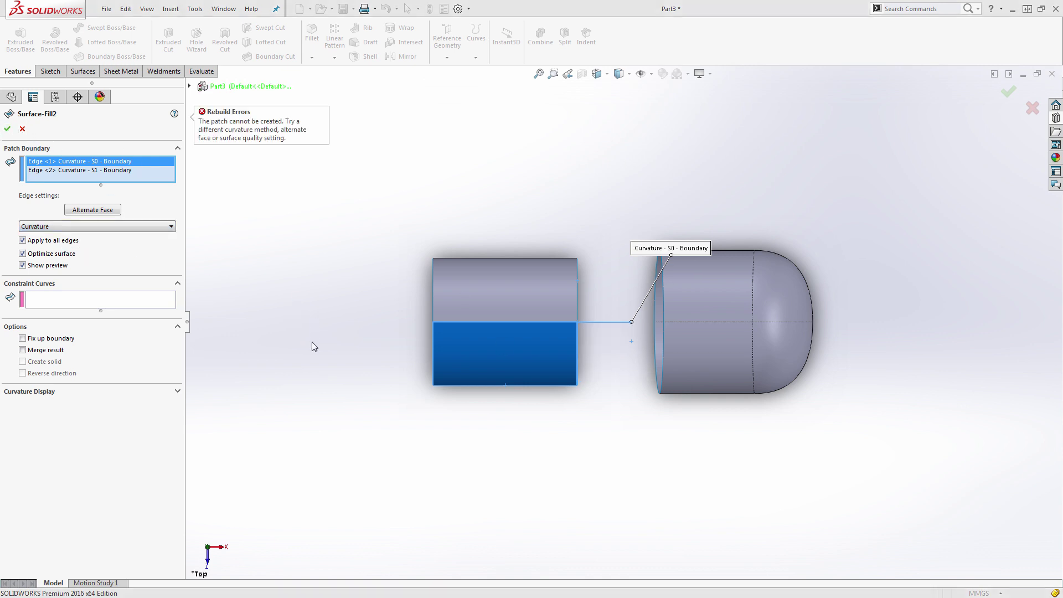
{"action": "middle_click_drag", "start_coordinate": [519, 416], "coordinate": [487, 316]}
{"action": "scroll", "coordinate": [661, 394], "scroll_direction": "down", "scroll_amount": 4}
{"action": "middle_click_drag", "start_coordinate": [660, 393], "coordinate": [574, 399]}
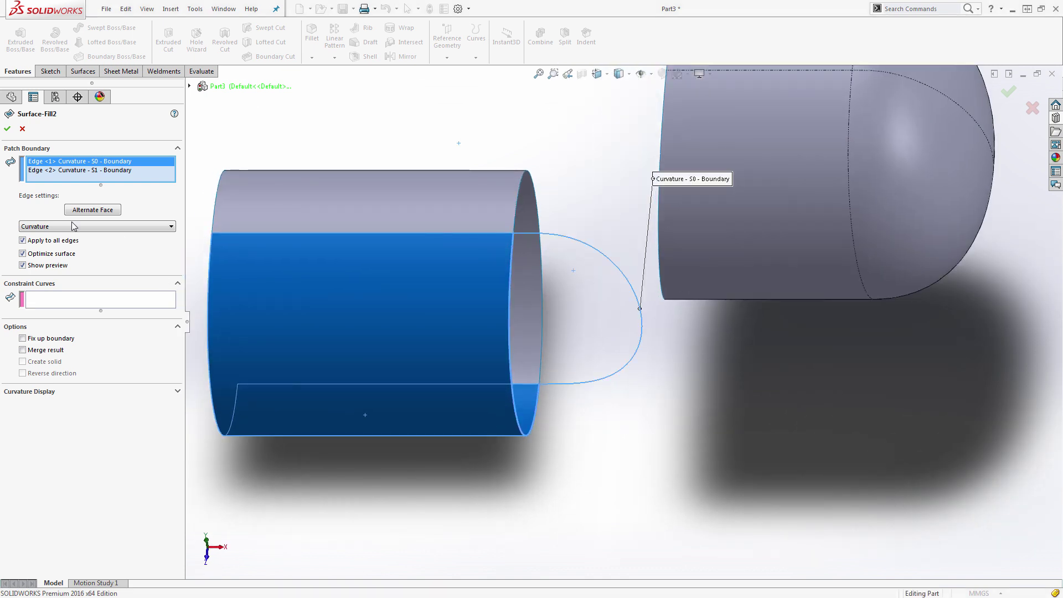
{"action": "left_click", "coordinate": [63, 227]}
{"action": "left_click", "coordinate": [58, 245]}
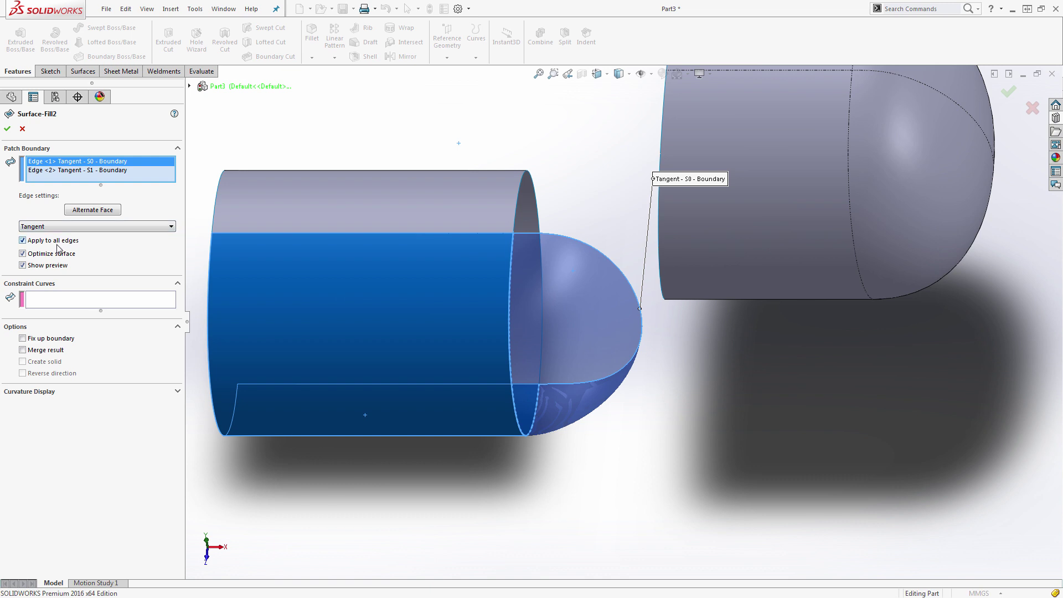
{"action": "middle_click_drag", "start_coordinate": [252, 295], "coordinate": [286, 367]}
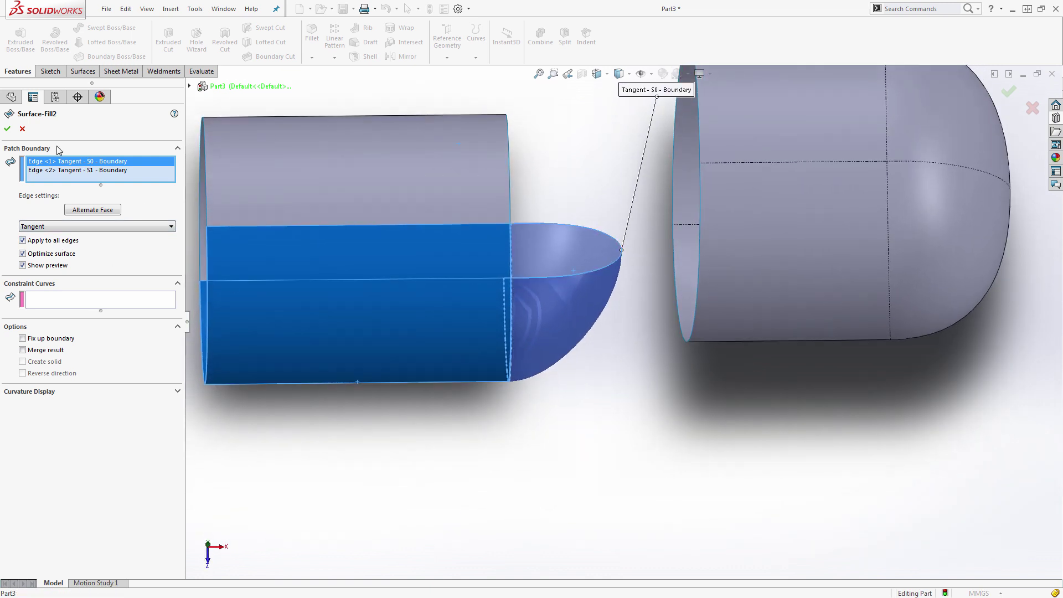
Step: Delete the front-end mirror and filled surface, and show the extruded helper surface again
{"action": "left_click", "coordinate": [7, 129]}
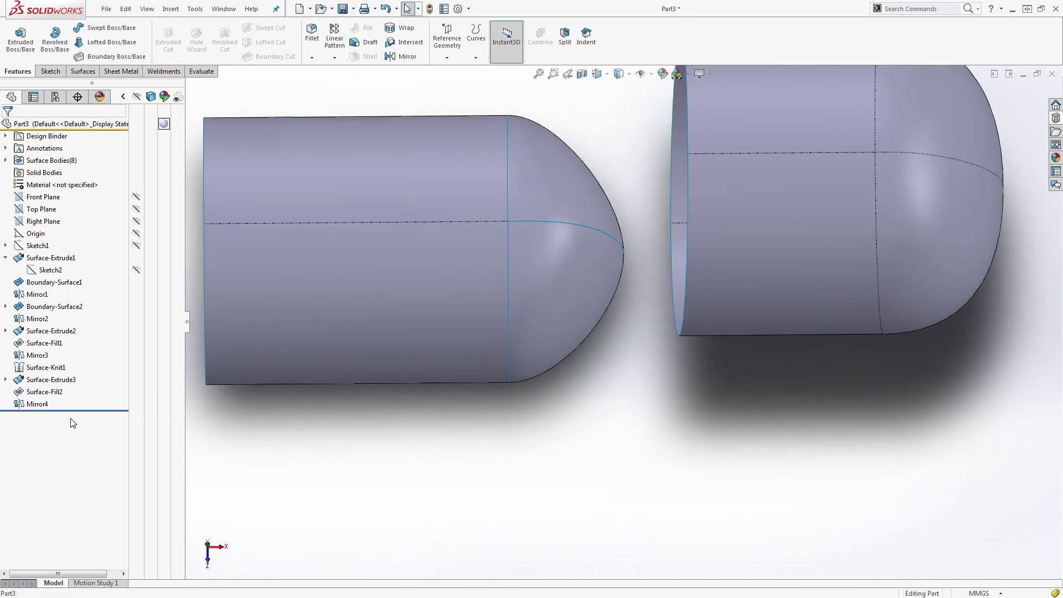
{"action": "left_click", "coordinate": [22, 404]}
{"action": "key", "text": "Delete"}
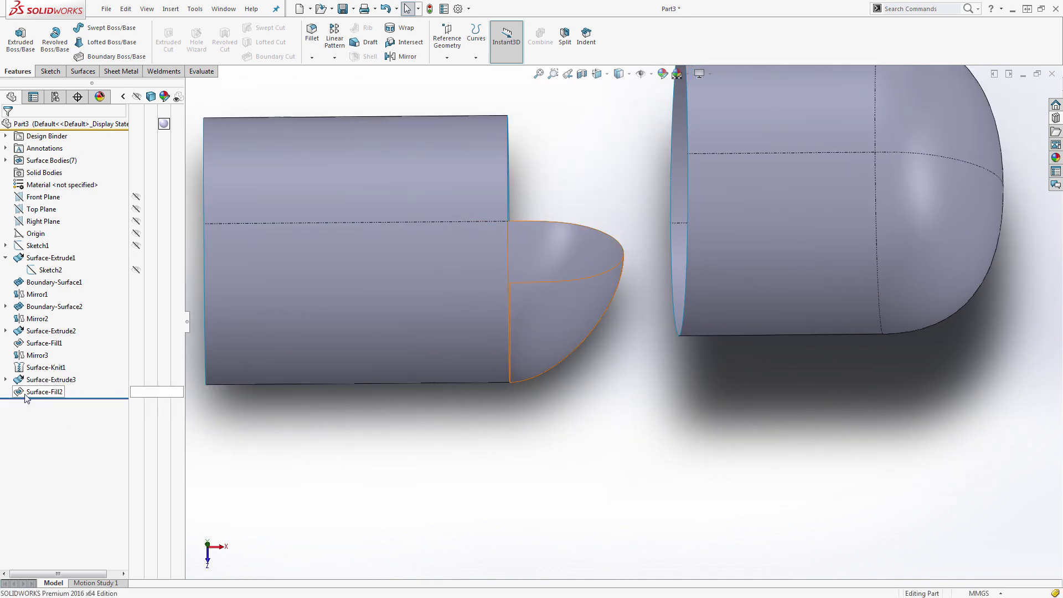
{"action": "left_click", "coordinate": [24, 392]}
{"action": "key", "text": "Delete"}
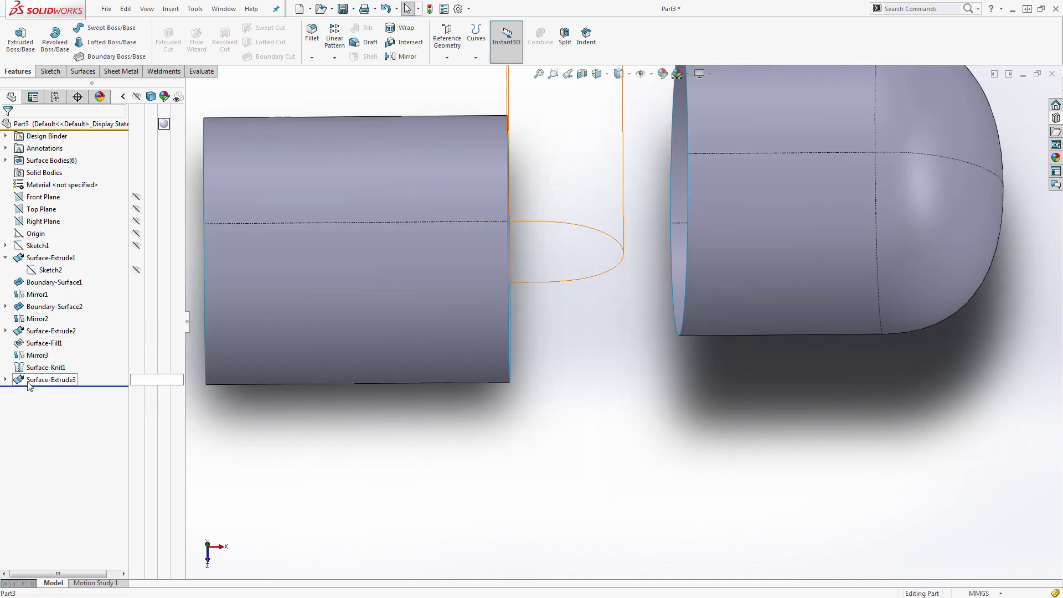
{"action": "left_click", "coordinate": [51, 379]}
{"action": "left_click", "coordinate": [529, 375]}
Step: Create a reference plane offset 10 mm below the Top Plane using a flipped offset, and hide it
{"action": "key", "text": "ctrl+1"}
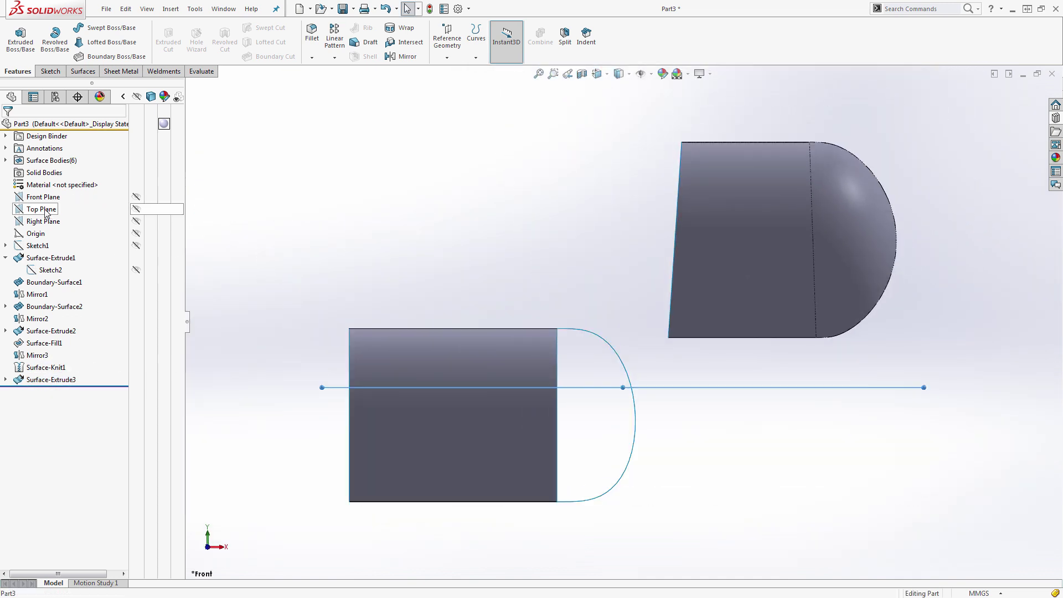
{"action": "left_click", "coordinate": [46, 214]}
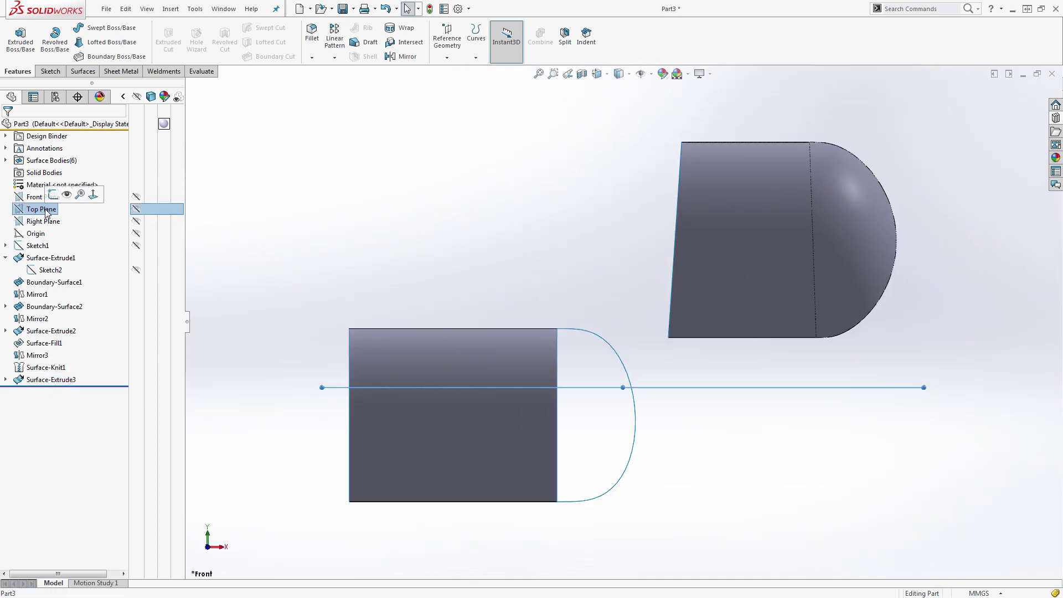
{"action": "left_click", "coordinate": [447, 44]}
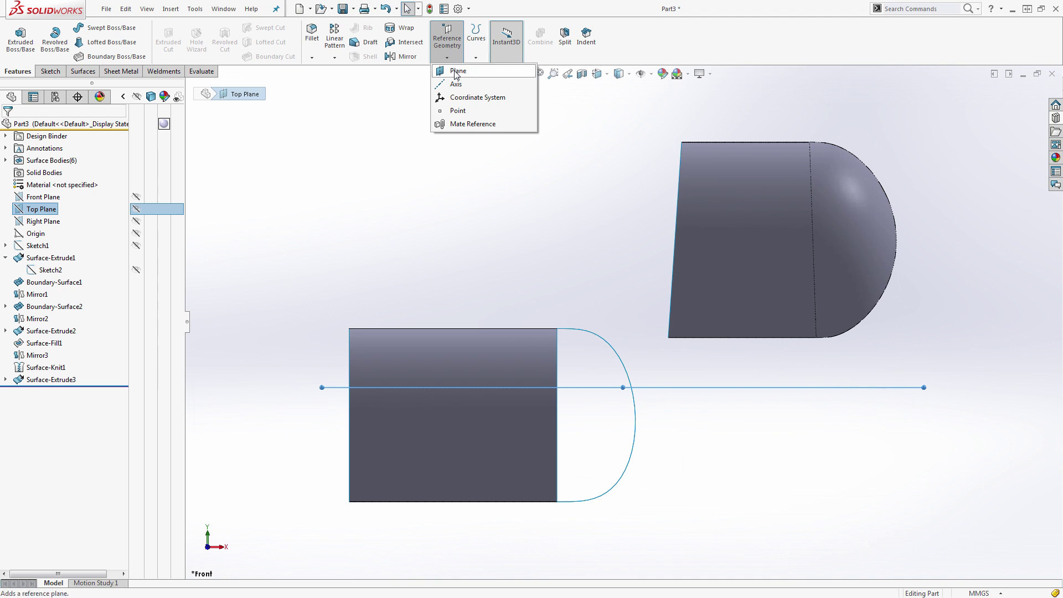
{"action": "left_click", "coordinate": [457, 72]}
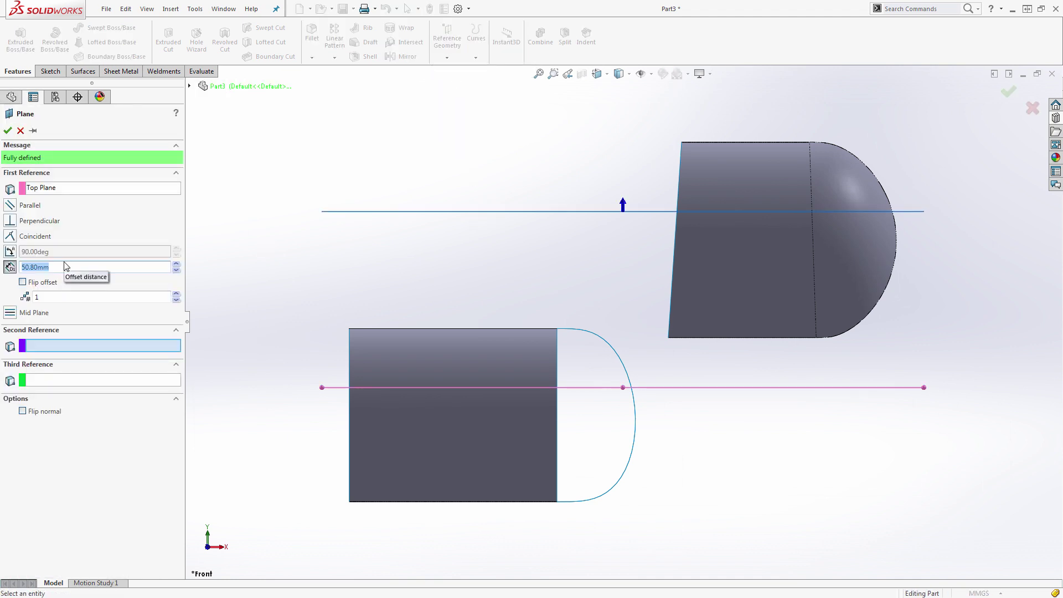
{"action": "type", "text": "10"}
{"action": "key", "text": "Return"}
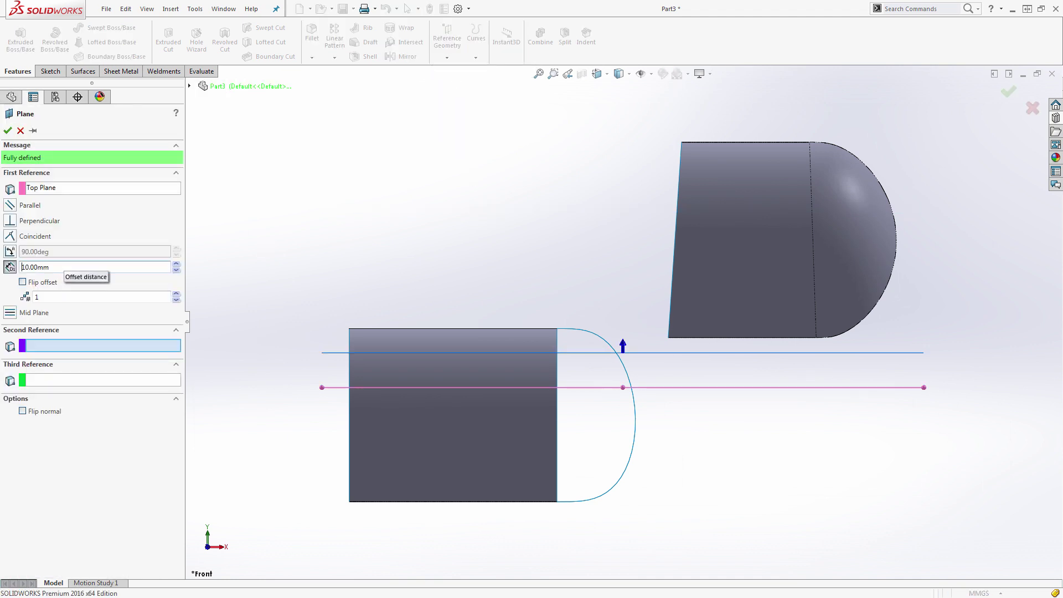
{"action": "left_click", "coordinate": [46, 284]}
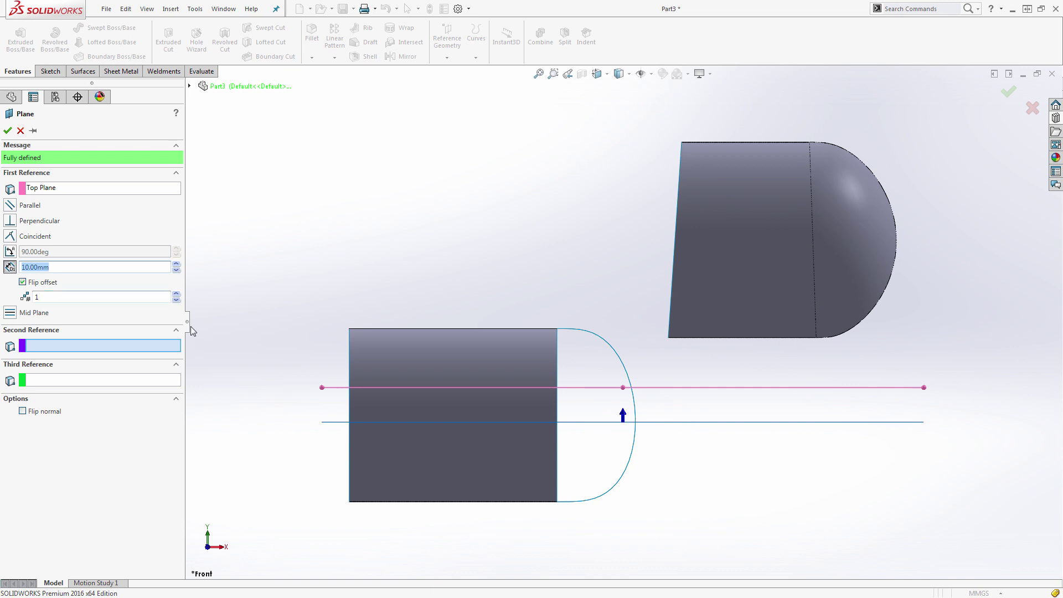
{"action": "left_click", "coordinate": [8, 130]}
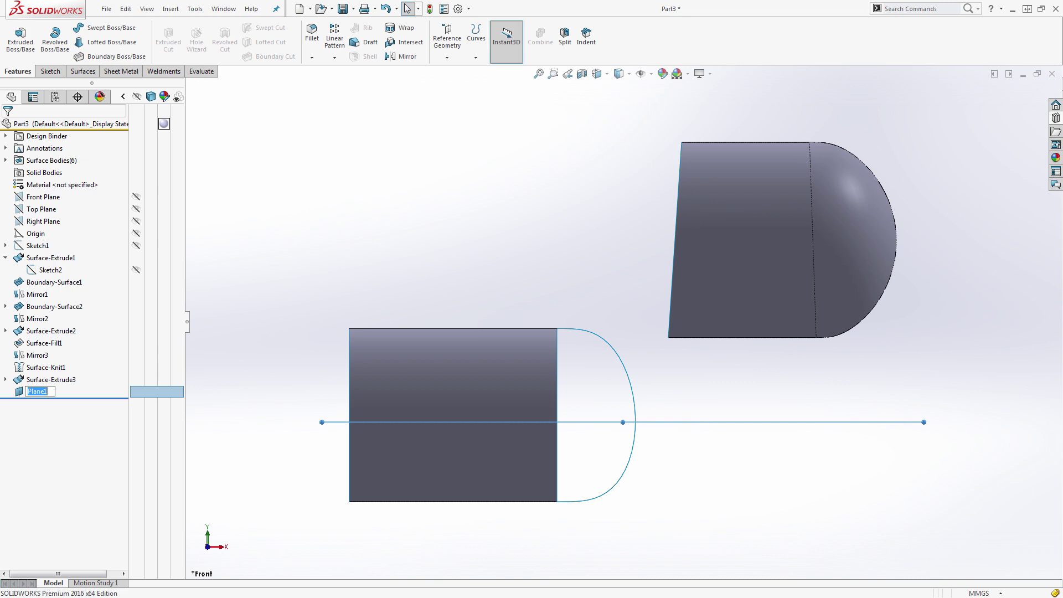
{"action": "left_click", "coordinate": [318, 297]}
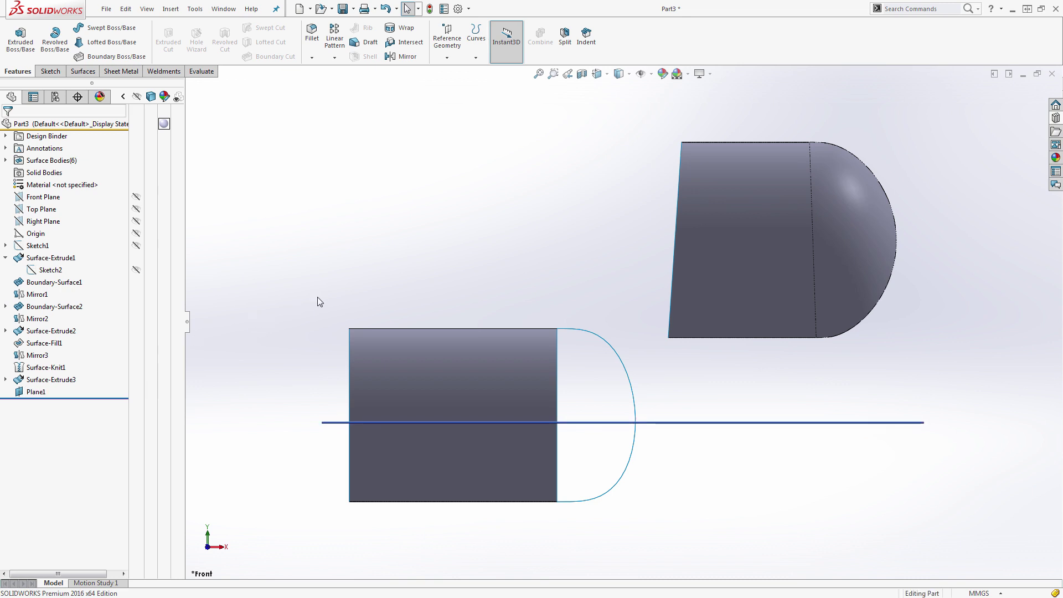
{"action": "middle_click_drag", "start_coordinate": [317, 297], "coordinate": [317, 349]}
{"action": "left_click", "coordinate": [134, 393]}
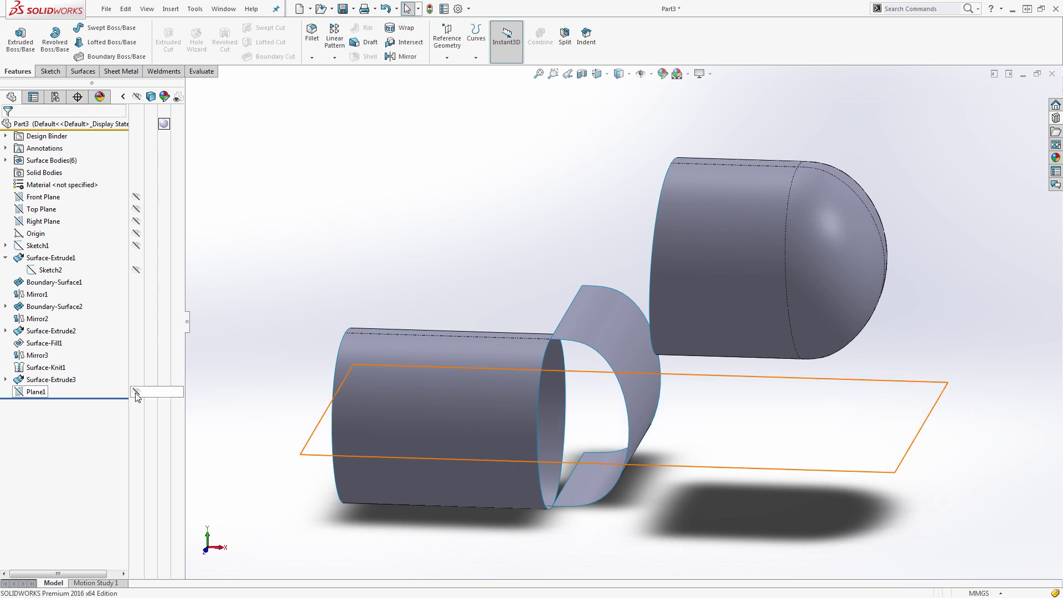
Step: On the new offset plane, sketch the intersection curves with the extruded helper face and the adjacent body face
{"action": "middle_click_drag", "start_coordinate": [340, 289], "coordinate": [339, 337]}
{"action": "left_click", "coordinate": [25, 392]}
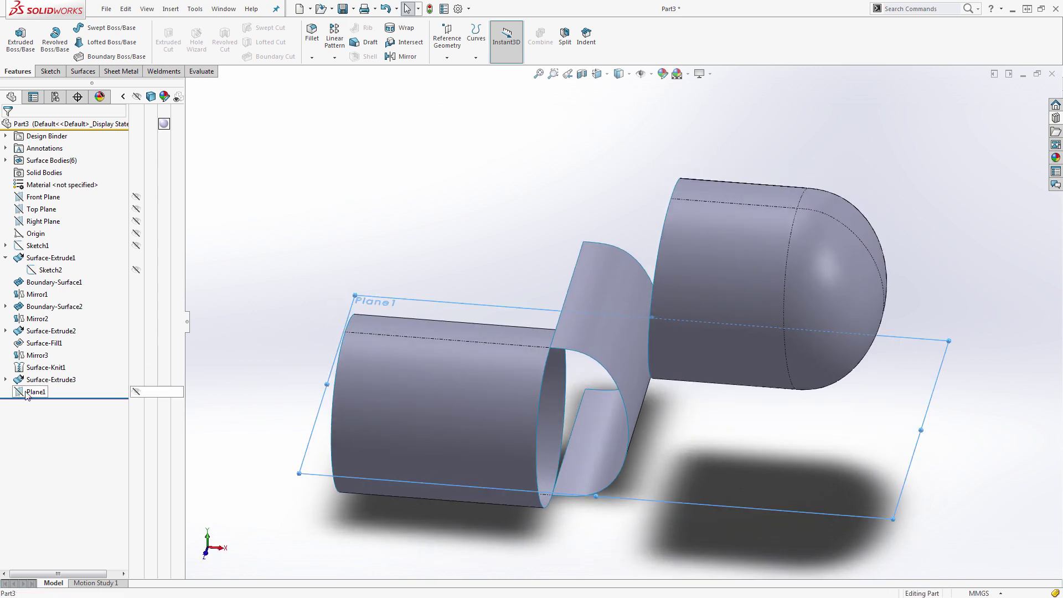
{"action": "left_click", "coordinate": [35, 373]}
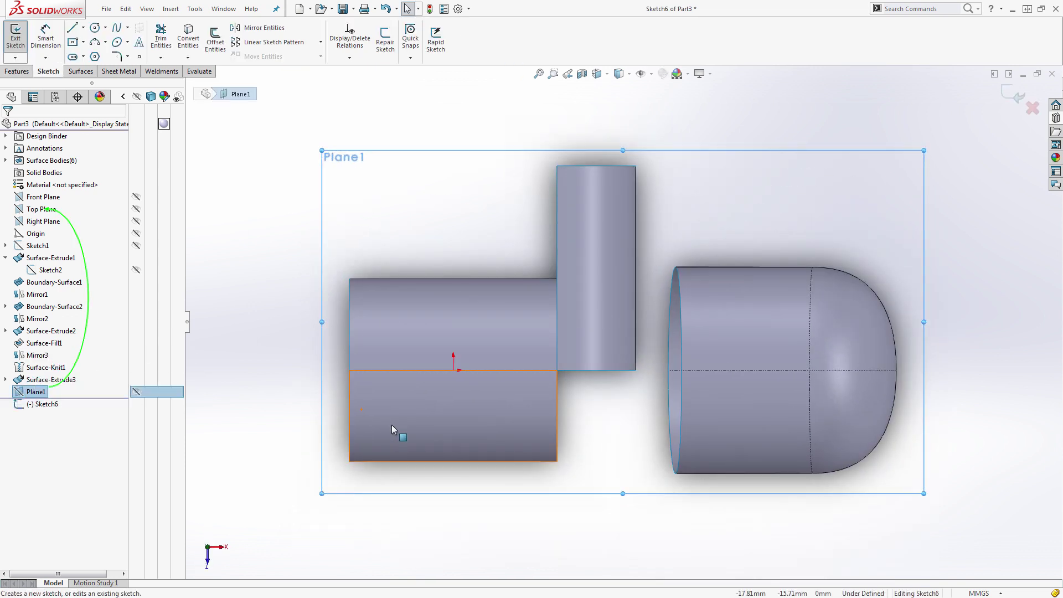
{"action": "left_click", "coordinate": [187, 60]}
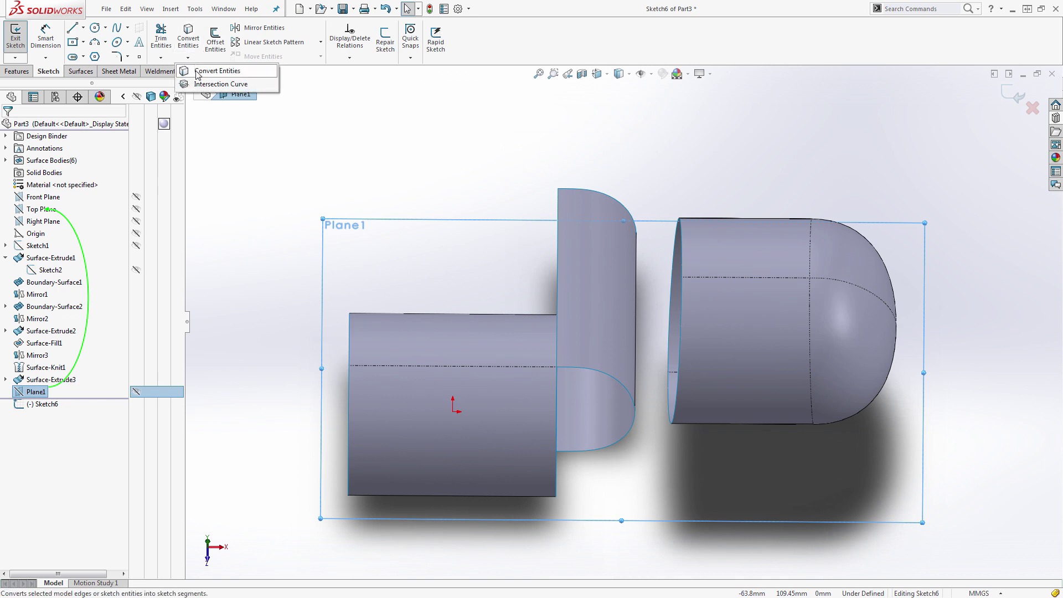
{"action": "left_click", "coordinate": [221, 84]}
{"action": "left_click", "coordinate": [590, 343]}
{"action": "left_click", "coordinate": [537, 413]}
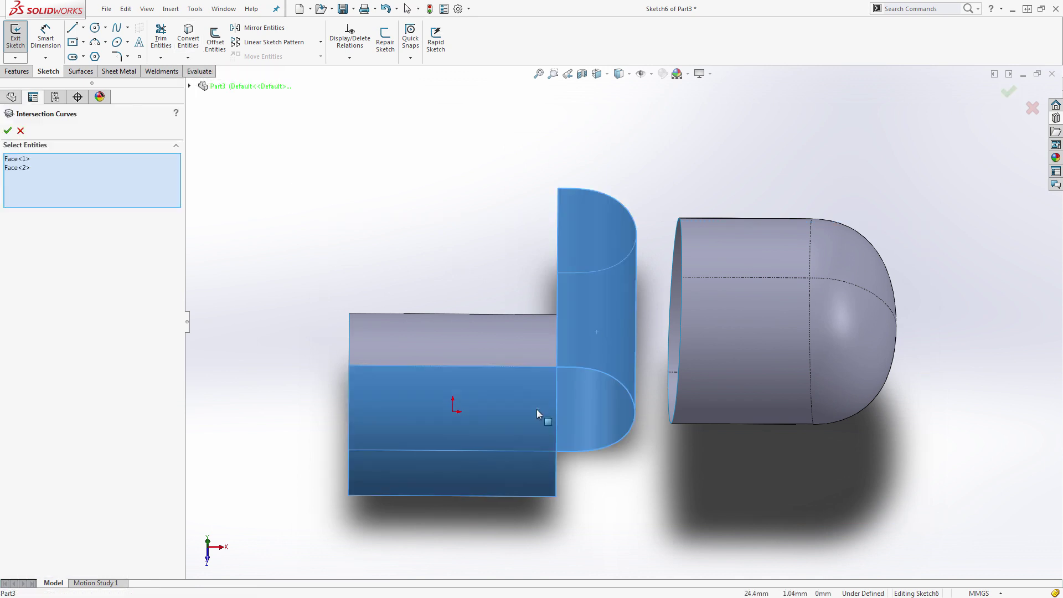
{"action": "left_click", "coordinate": [8, 131]}
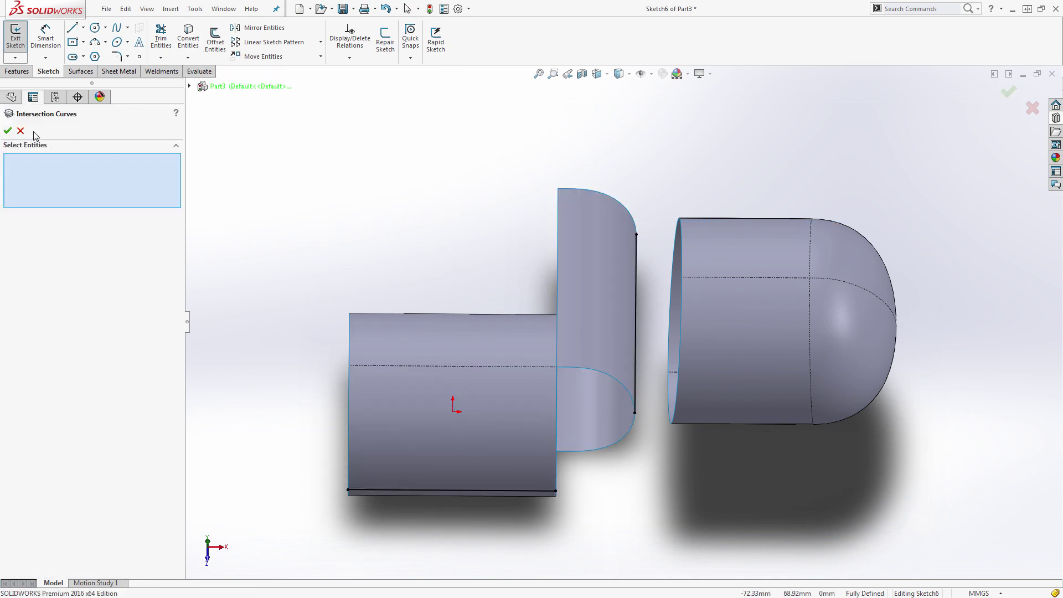
{"action": "left_click", "coordinate": [8, 131]}
Step: Convert both intersection lines in the sketch to construction geometry
{"action": "middle_click_drag", "start_coordinate": [415, 240], "coordinate": [725, 377]}
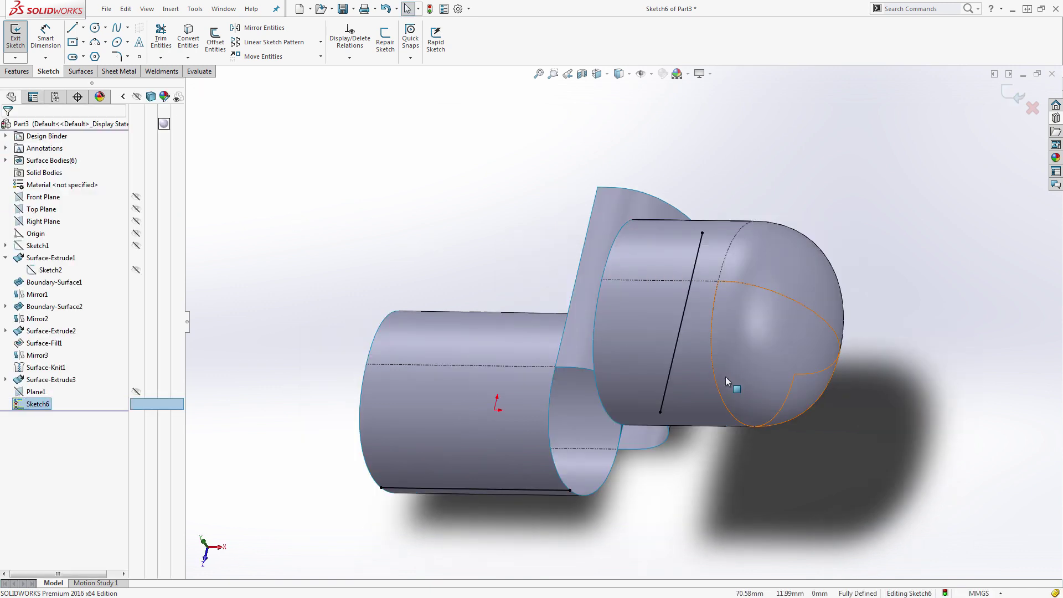
{"action": "left_click", "coordinate": [676, 353]}
{"action": "key", "text": "c"}
{"action": "left_click", "coordinate": [541, 491]}
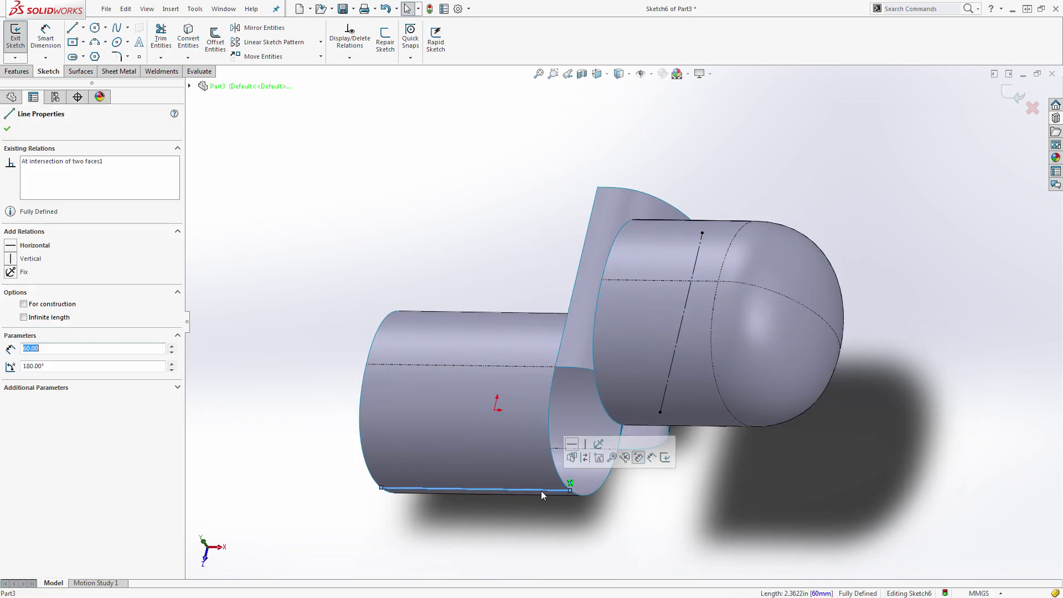
{"action": "key", "text": "c"}
Step: Sketch a Bezier style spline from the front end of the body's construction line to the near end of the helper surface's construction line
{"action": "middle_click_drag", "start_coordinate": [540, 491], "coordinate": [553, 490]}
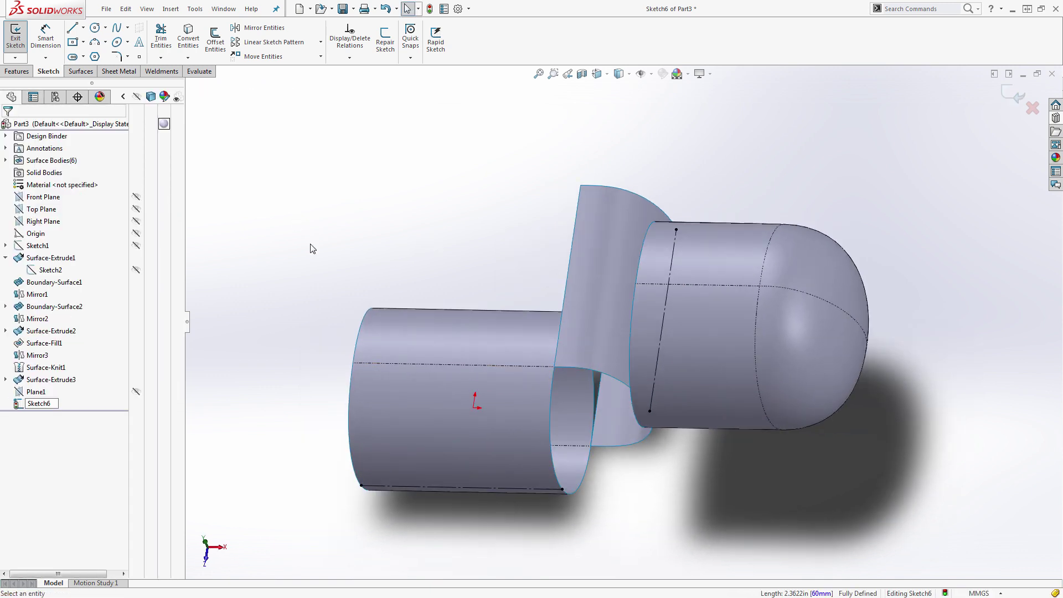
{"action": "left_click", "coordinate": [128, 27]}
{"action": "left_click", "coordinate": [134, 56]}
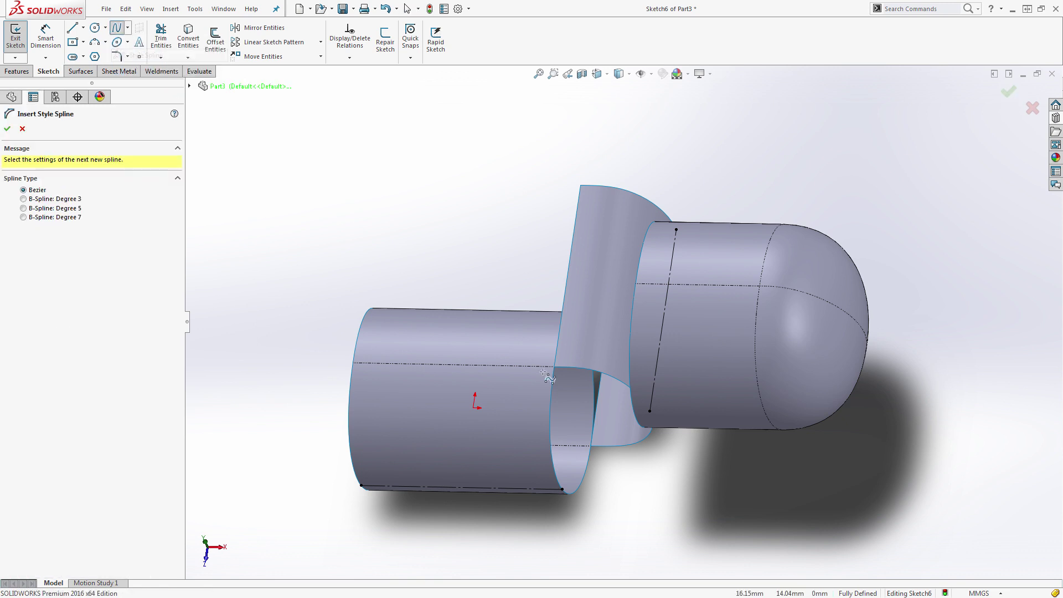
{"action": "left_click", "coordinate": [565, 490]}
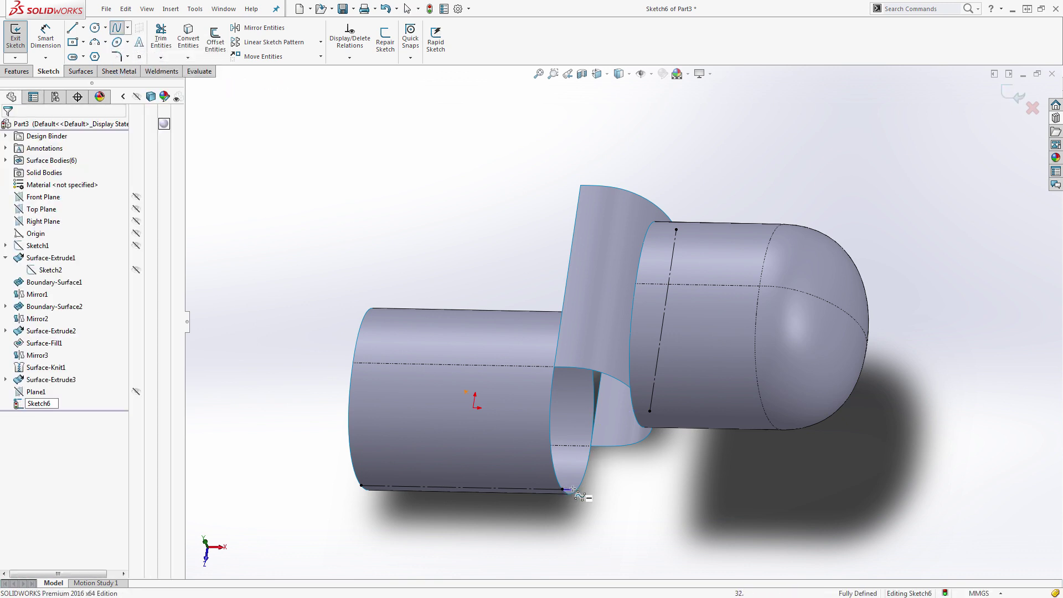
{"action": "left_click", "coordinate": [634, 455]}
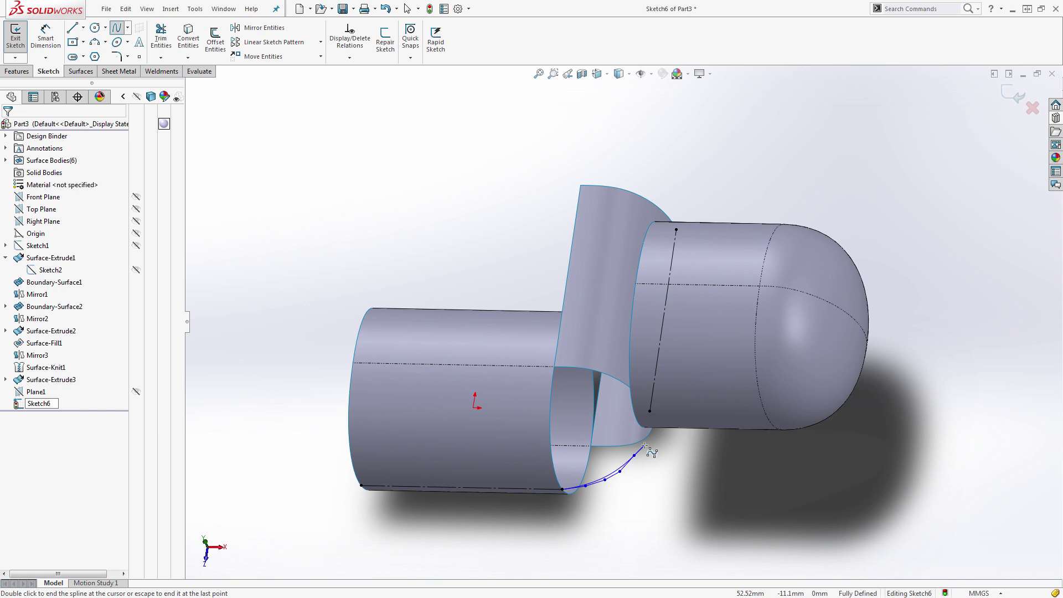
{"action": "double_click", "coordinate": [650, 413]}
Step: Make the three spline control polygon segments nearest the helper surface's construction line collinear with that line
{"action": "scroll", "coordinate": [646, 398], "scroll_direction": "down", "scroll_amount": 10}
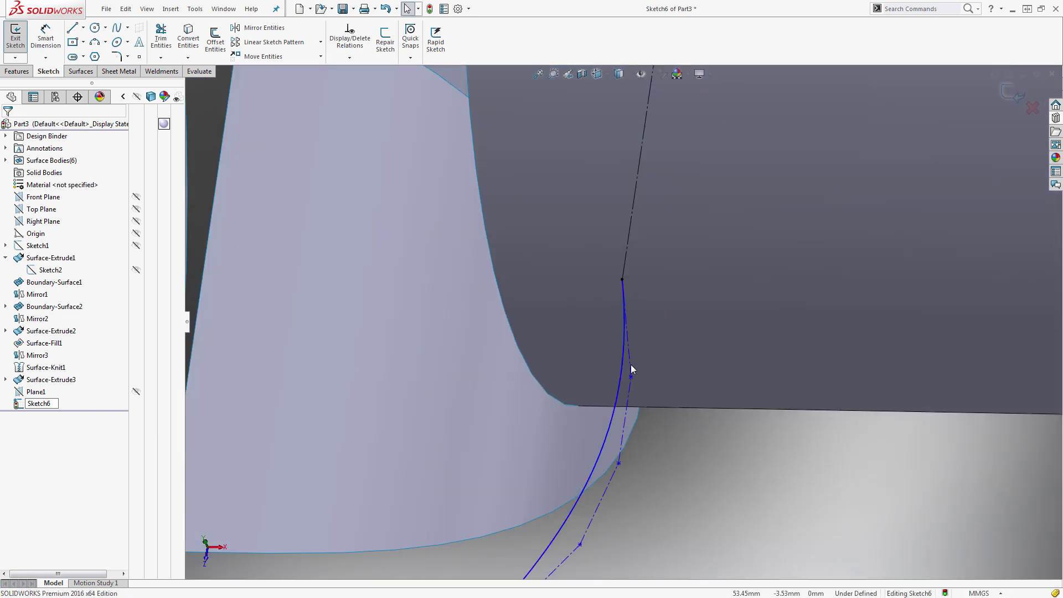
{"action": "left_click", "coordinate": [631, 369]}
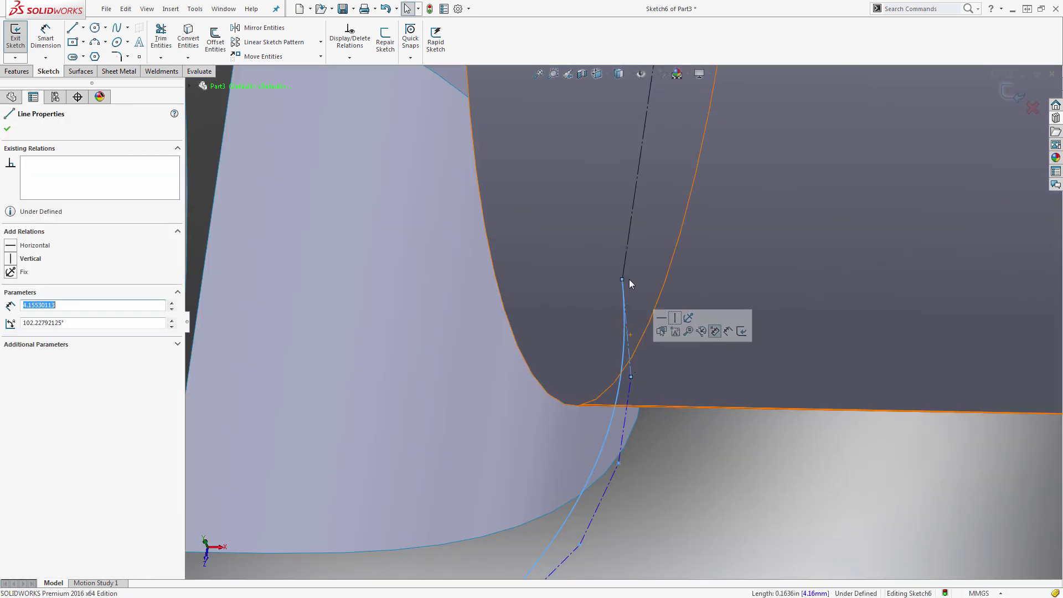
{"action": "left_click", "coordinate": [634, 210], "text": "ctrl"}
{"action": "left_click", "coordinate": [683, 208]}
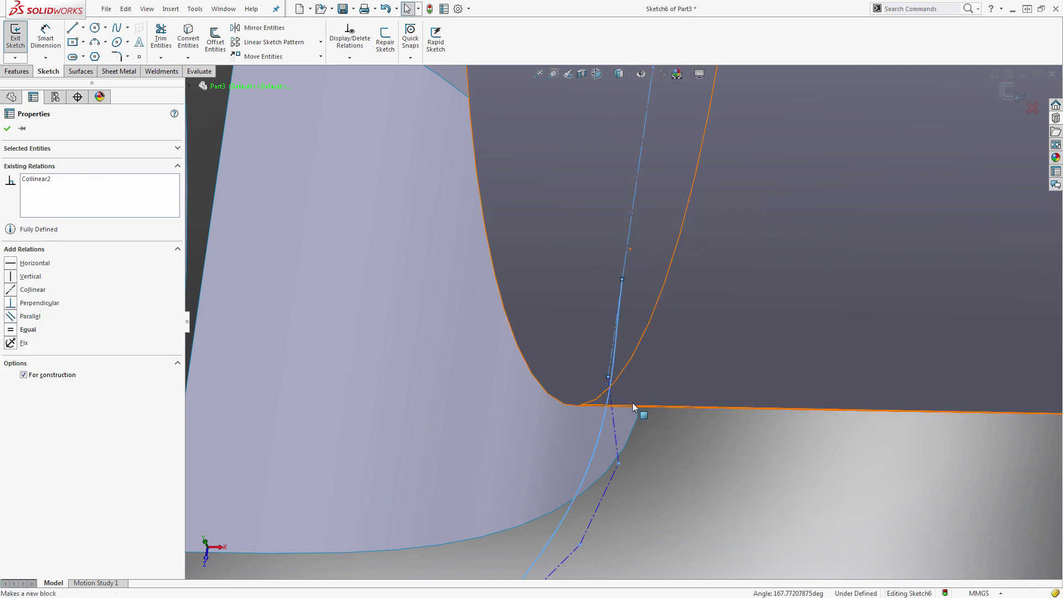
{"action": "scroll", "coordinate": [614, 392], "scroll_direction": "down", "scroll_amount": 3}
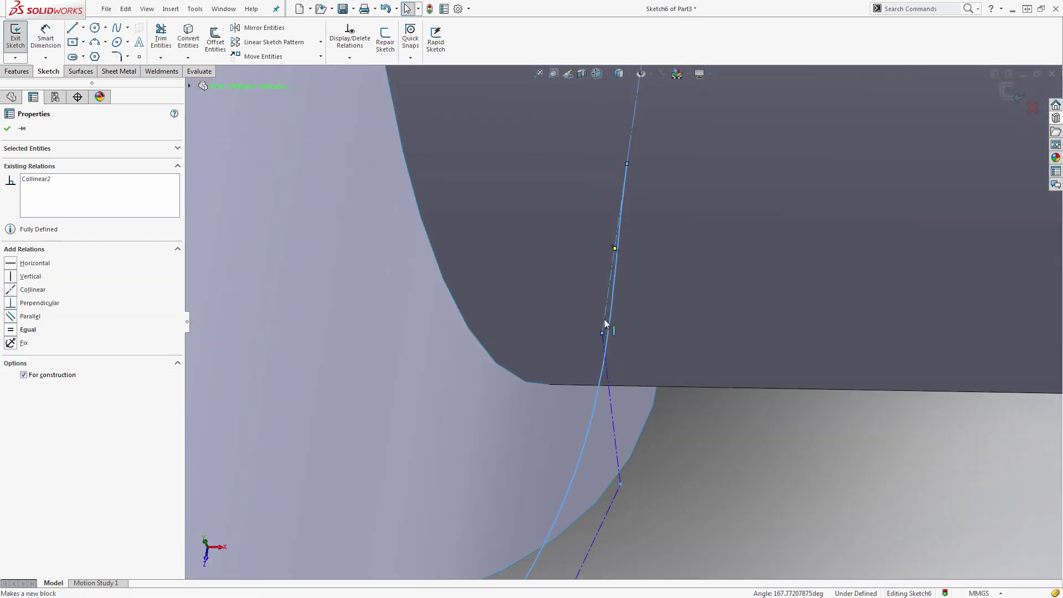
{"action": "left_click", "coordinate": [609, 389], "text": "ctrl"}
{"action": "scroll", "coordinate": [610, 448], "scroll_direction": "up", "scroll_amount": 5}
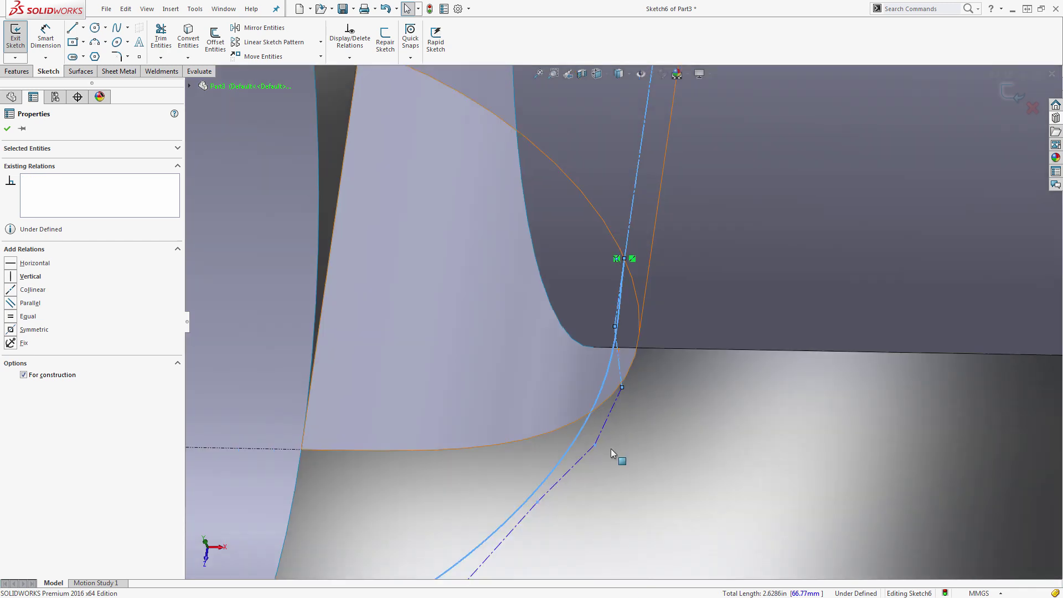
{"action": "left_click", "coordinate": [618, 396], "text": "ctrl"}
{"action": "left_click", "coordinate": [677, 351]}
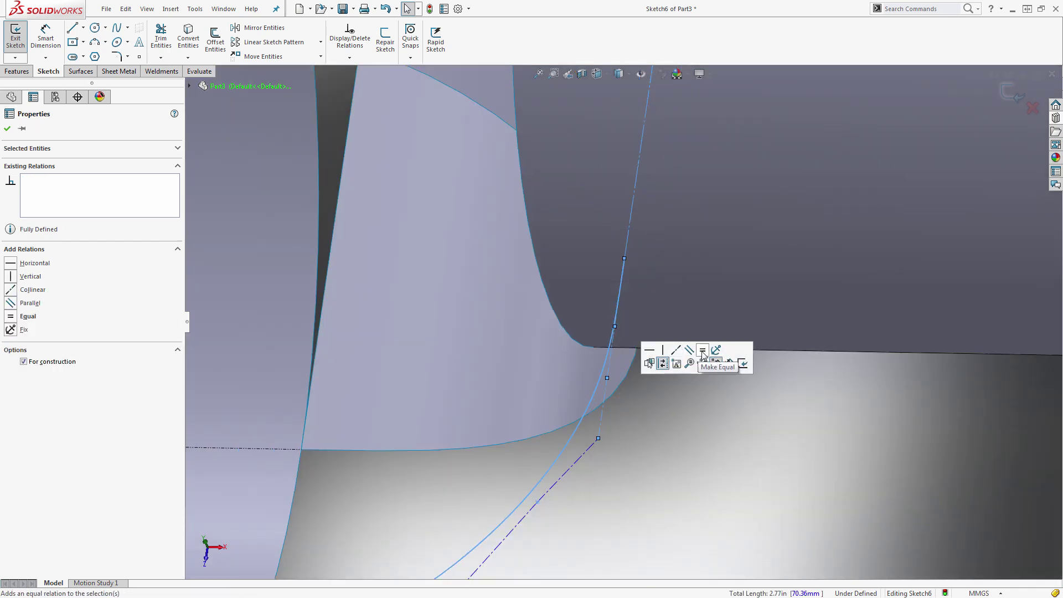
Step: Try an Equal relation on the helper's construction line and the collinear spline control segments, and undo it
{"action": "left_click", "coordinate": [703, 353]}
{"action": "scroll", "coordinate": [704, 428], "scroll_direction": "up", "scroll_amount": 8}
{"action": "scroll", "coordinate": [598, 378], "scroll_direction": "down", "scroll_amount": 4}
{"action": "left_click", "coordinate": [613, 369]}
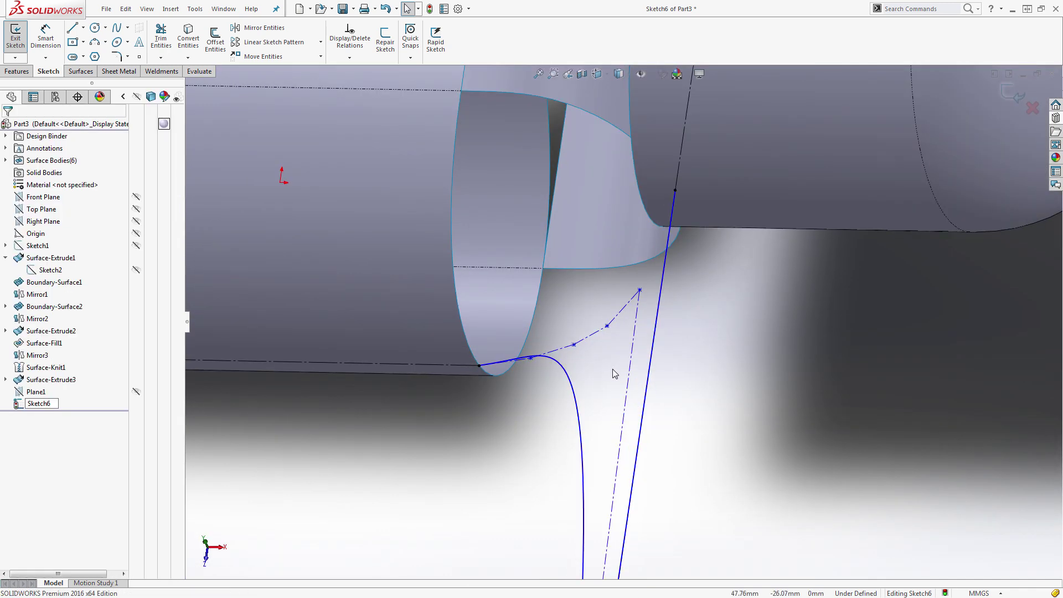
{"action": "scroll", "coordinate": [614, 374], "scroll_direction": "up", "scroll_amount": 5}
{"action": "left_click", "coordinate": [598, 529]}
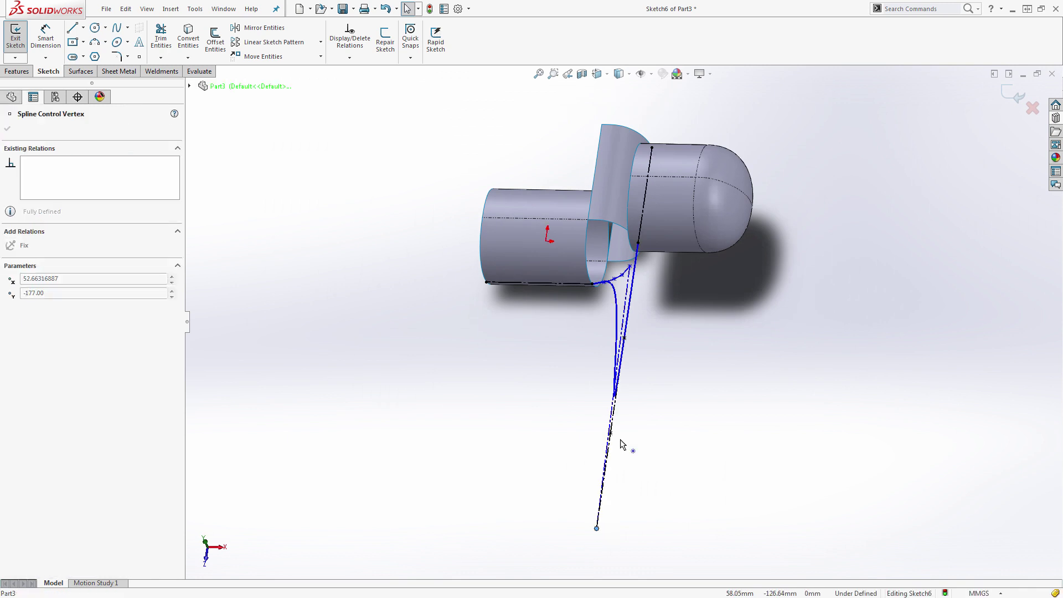
{"action": "left_click", "coordinate": [634, 423]}
{"action": "scroll", "coordinate": [603, 476], "scroll_direction": "up", "scroll_amount": 2}
{"action": "left_click", "coordinate": [605, 466]}
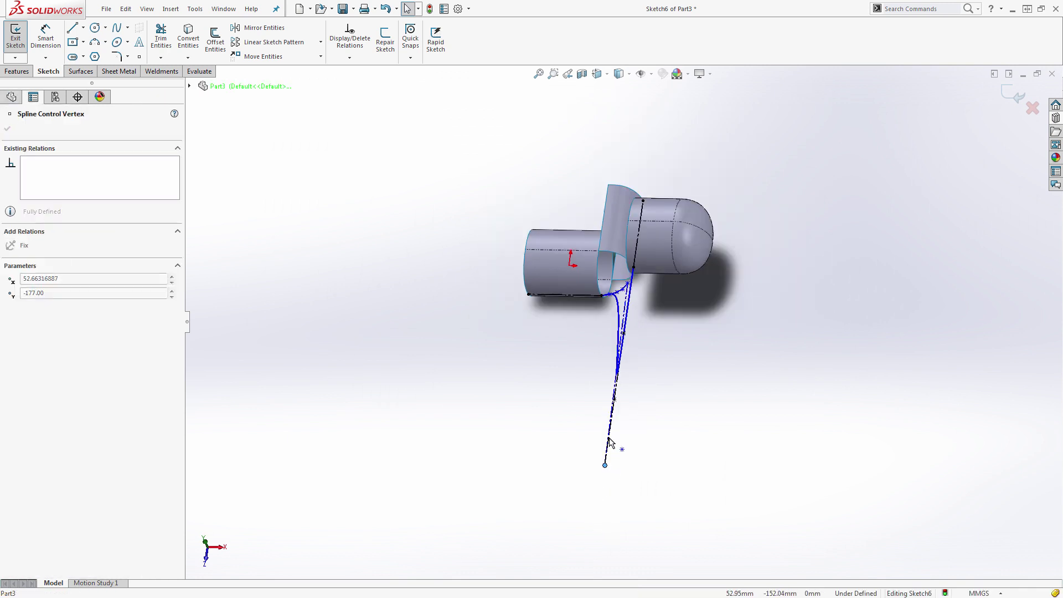
{"action": "scroll", "coordinate": [634, 360], "scroll_direction": "down", "scroll_amount": 2}
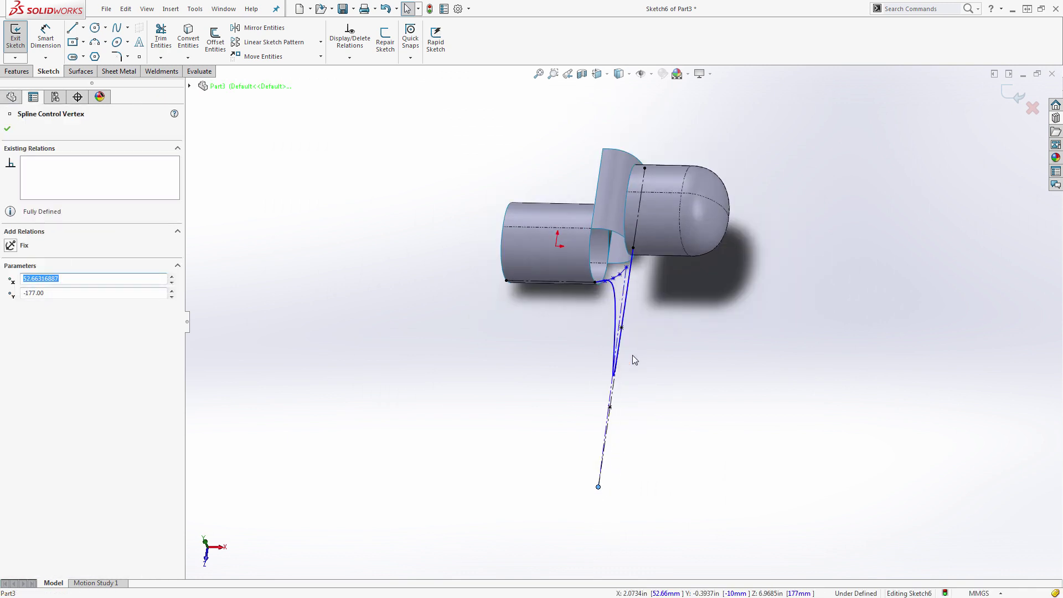
{"action": "left_click", "coordinate": [604, 444]}
{"action": "key", "text": "ctrl+z"}
{"action": "left_click", "coordinate": [654, 485]}
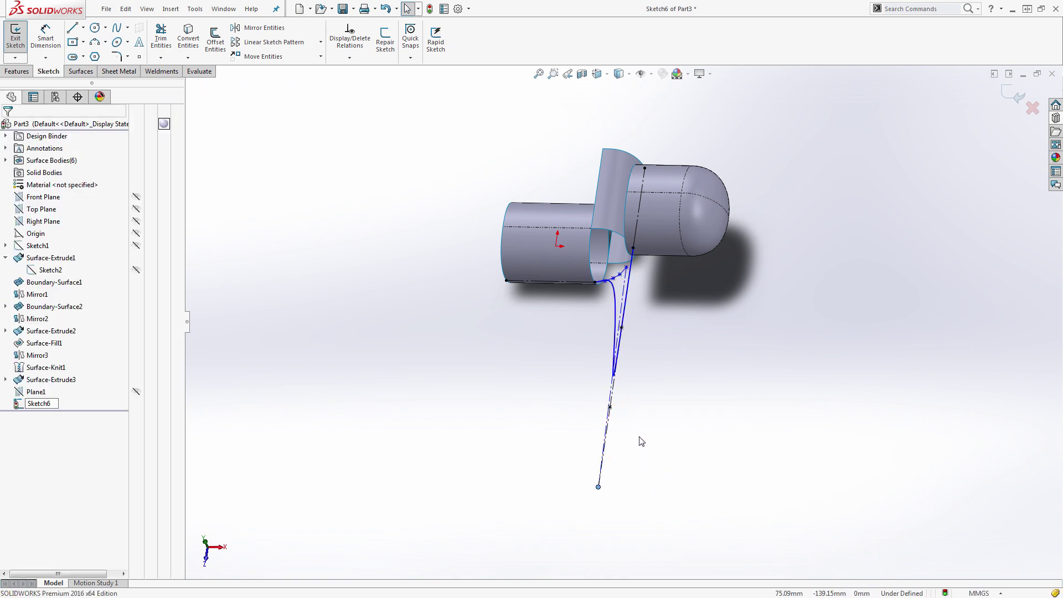
{"action": "key", "text": "ctrl+z"}
{"action": "scroll", "coordinate": [632, 243], "scroll_direction": "down", "scroll_amount": 10}
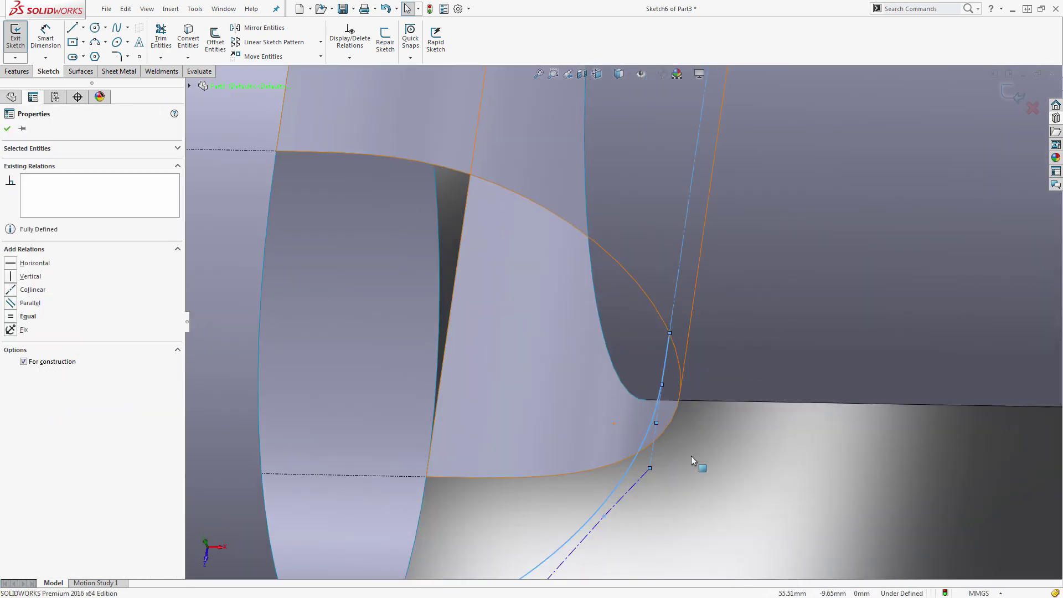
Step: Make the three collinear spline control segments nearest the helper surface's construction line equal in length
{"action": "left_click", "coordinate": [692, 457]}
{"action": "scroll", "coordinate": [681, 327], "scroll_direction": "down", "scroll_amount": 2}
{"action": "scroll", "coordinate": [656, 404], "scroll_direction": "down", "scroll_amount": 4}
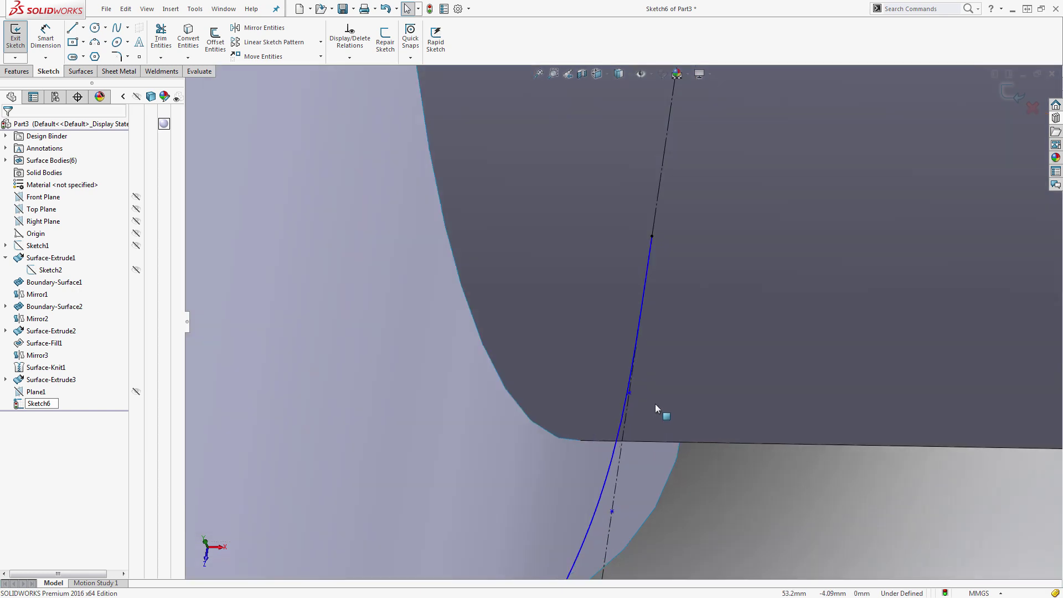
{"action": "left_click", "coordinate": [620, 356]}
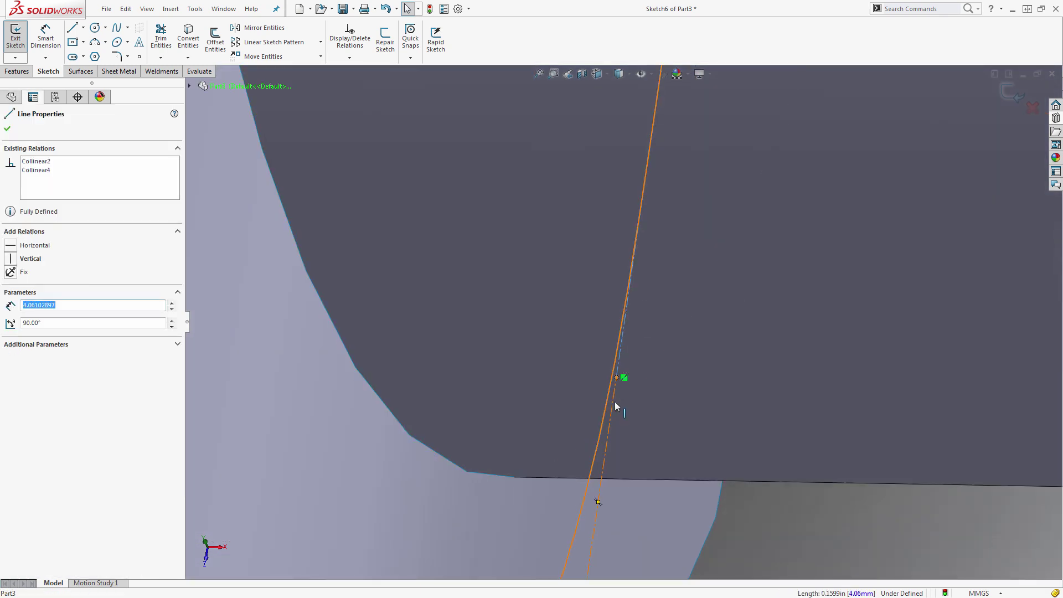
{"action": "left_click", "coordinate": [614, 401], "text": "ctrl"}
{"action": "scroll", "coordinate": [639, 403], "scroll_direction": "up", "scroll_amount": 3}
{"action": "scroll", "coordinate": [643, 401], "scroll_direction": "up", "scroll_amount": 2}
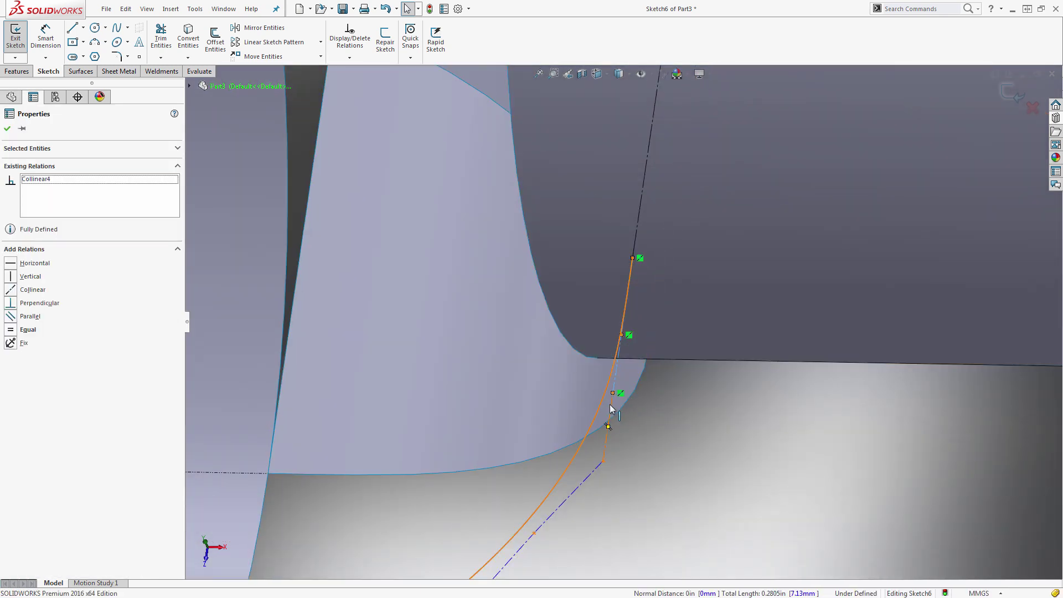
{"action": "left_click", "coordinate": [614, 406]}
{"action": "left_click", "coordinate": [699, 360]}
{"action": "left_click", "coordinate": [696, 423]}
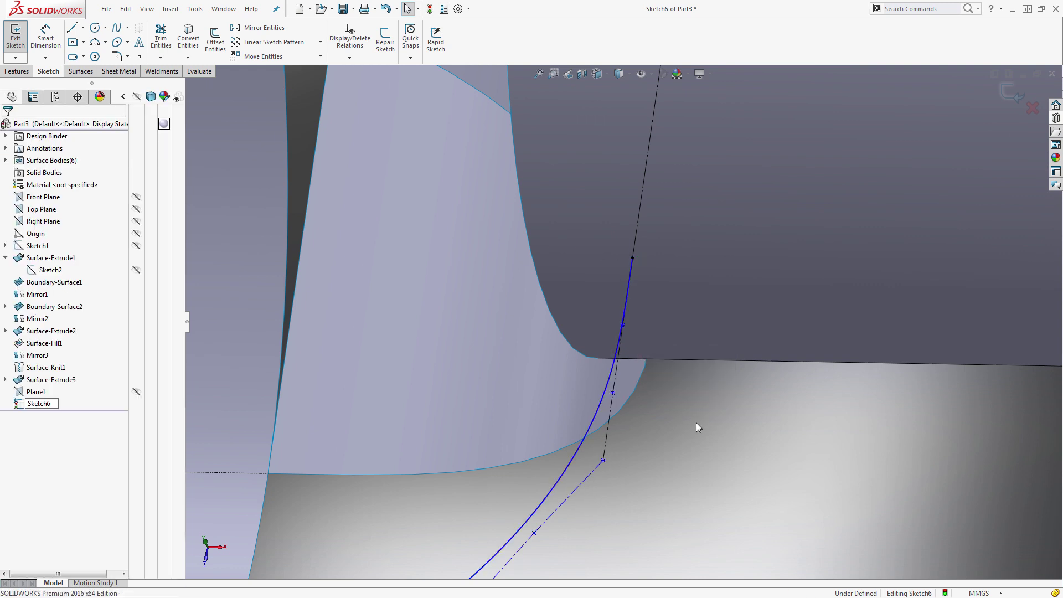
Step: Make the spline's first control segment at the body's front end collinear with the body's construction line
{"action": "scroll", "coordinate": [692, 425], "scroll_direction": "up", "scroll_amount": 6}
{"action": "scroll", "coordinate": [537, 414], "scroll_direction": "down", "scroll_amount": 4}
{"action": "scroll", "coordinate": [536, 413], "scroll_direction": "down", "scroll_amount": 2}
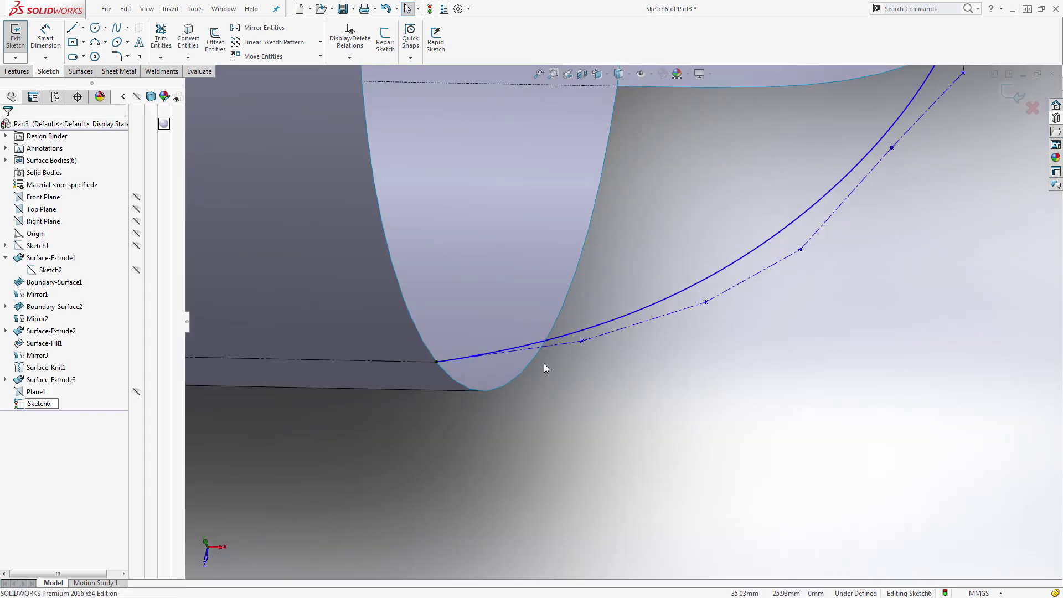
{"action": "left_click", "coordinate": [573, 342]}
{"action": "left_click", "coordinate": [426, 360], "text": "ctrl"}
{"action": "left_click", "coordinate": [483, 314]}
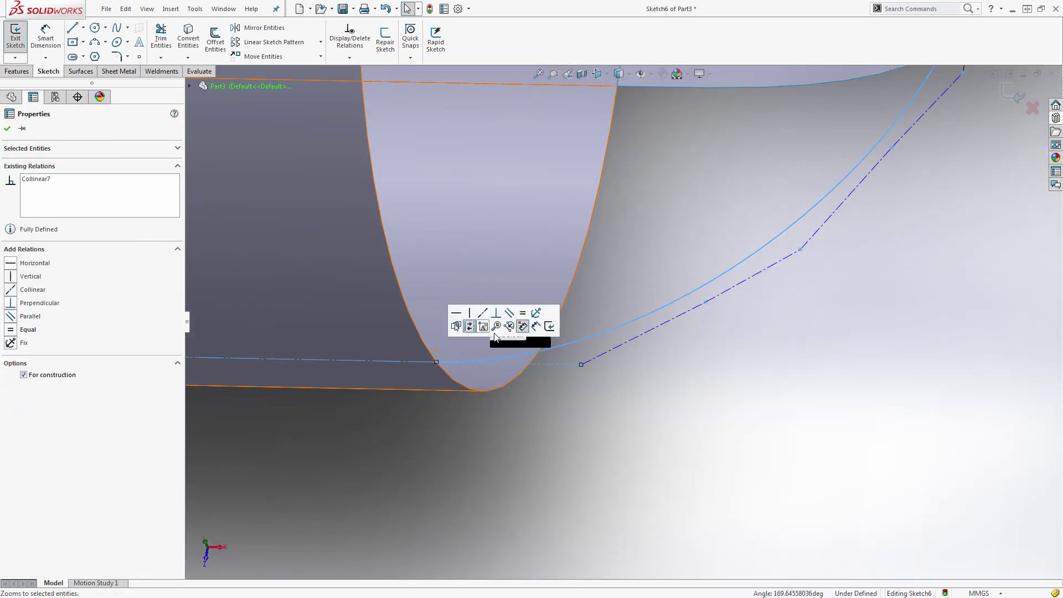
{"action": "left_click", "coordinate": [556, 404]}
Step: Make the three spline control segments nearest the body's front end collinear with each other and equal in length
{"action": "left_click", "coordinate": [568, 362]}
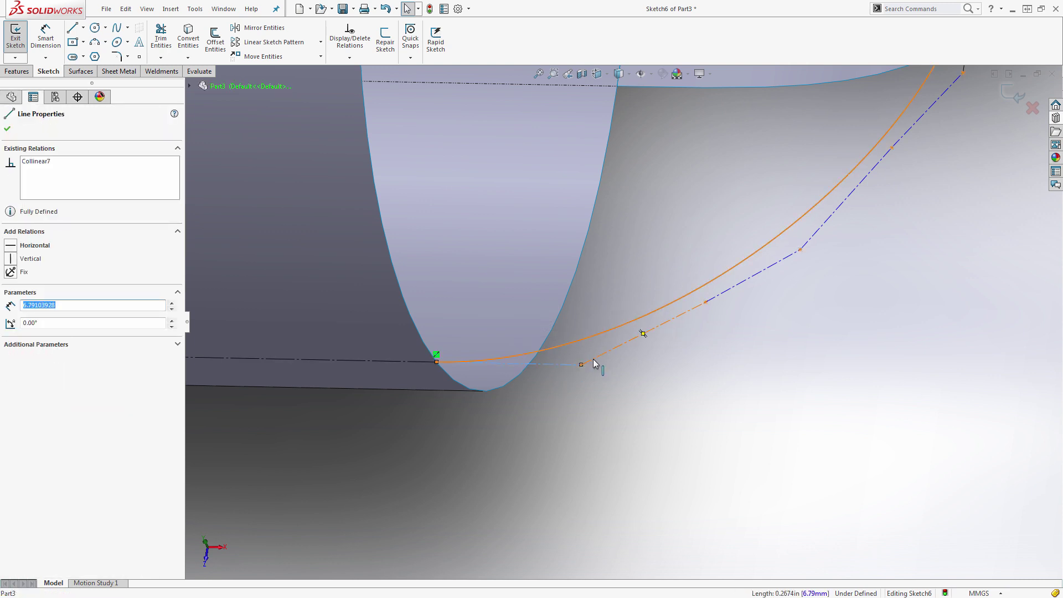
{"action": "left_click", "coordinate": [690, 313], "text": "ctrl"}
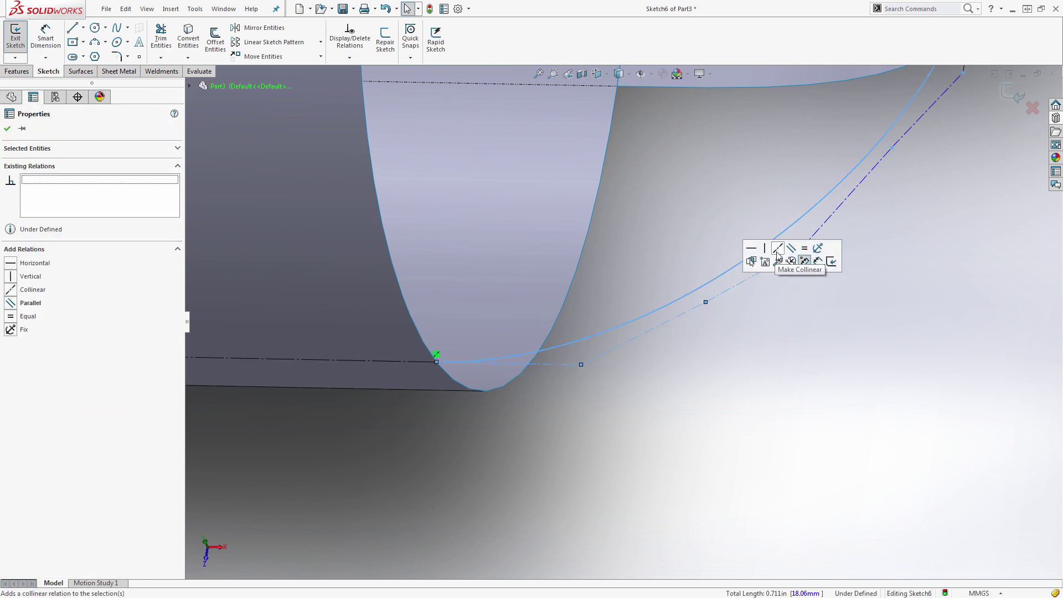
{"action": "left_click", "coordinate": [778, 247]}
{"action": "left_click", "coordinate": [804, 248]}
{"action": "scroll", "coordinate": [780, 415], "scroll_direction": "up", "scroll_amount": 5}
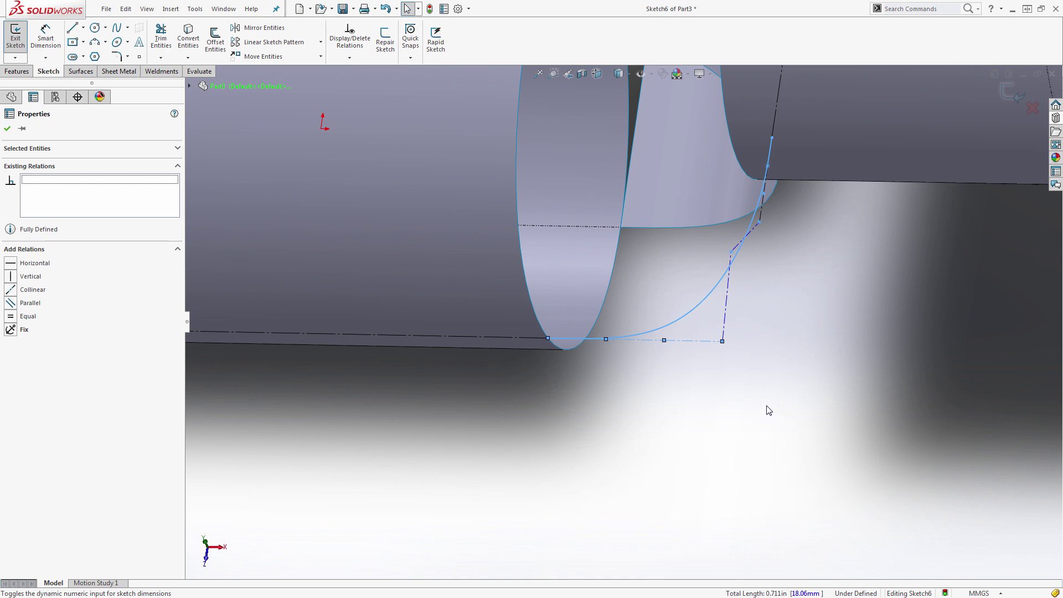
{"action": "left_click", "coordinate": [768, 411]}
Step: Reshape the spline in the top view into a fuller rounded corner by moving its control vertices, and finish the sketch
{"action": "key", "text": "ctrl+5"}
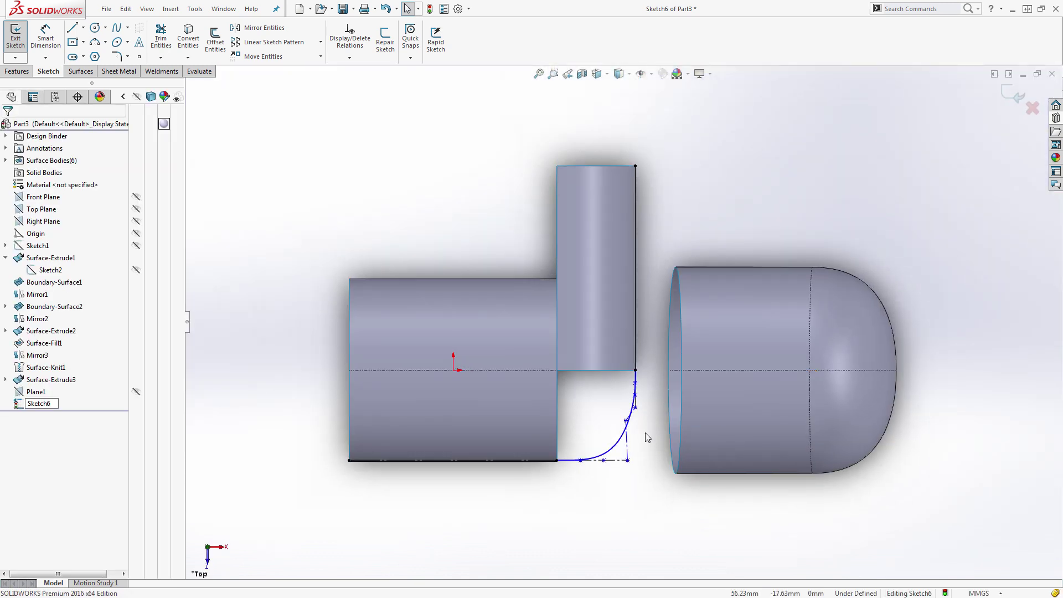
{"action": "scroll", "coordinate": [644, 402], "scroll_direction": "down", "scroll_amount": 4}
{"action": "left_click_drag", "start_coordinate": [626, 386], "coordinate": [659, 431]}
{"action": "left_click", "coordinate": [657, 437]}
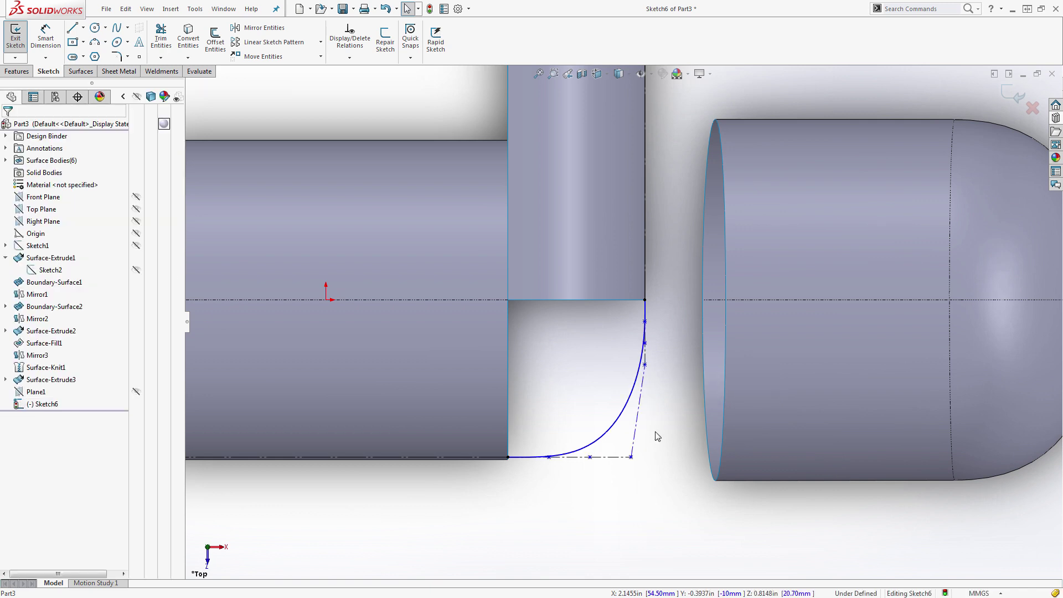
{"action": "left_click_drag", "start_coordinate": [632, 457], "coordinate": [655, 401]}
{"action": "left_click", "coordinate": [646, 455]}
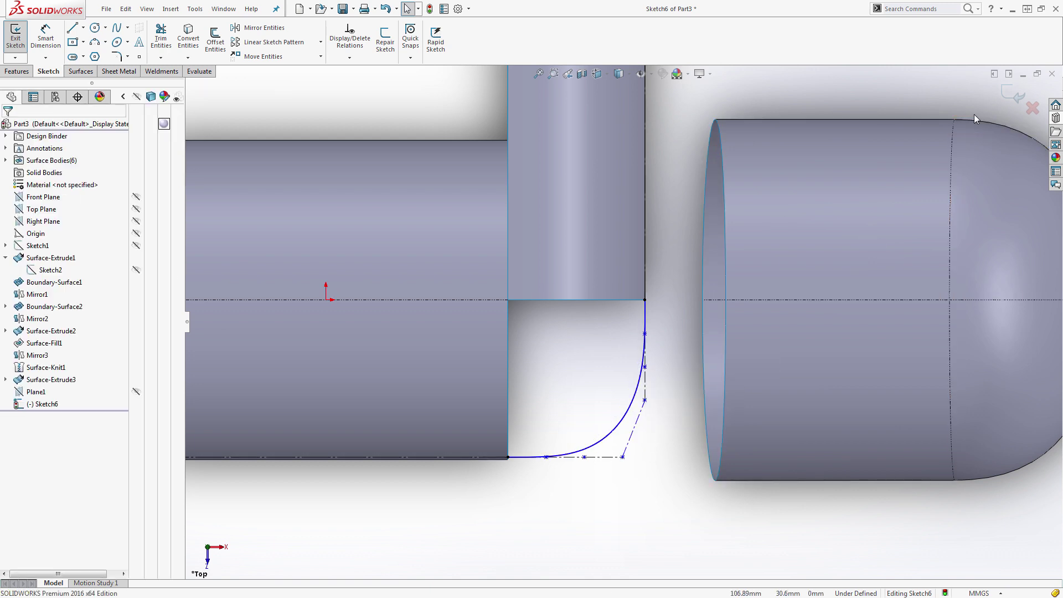
{"action": "left_click", "coordinate": [1007, 93]}
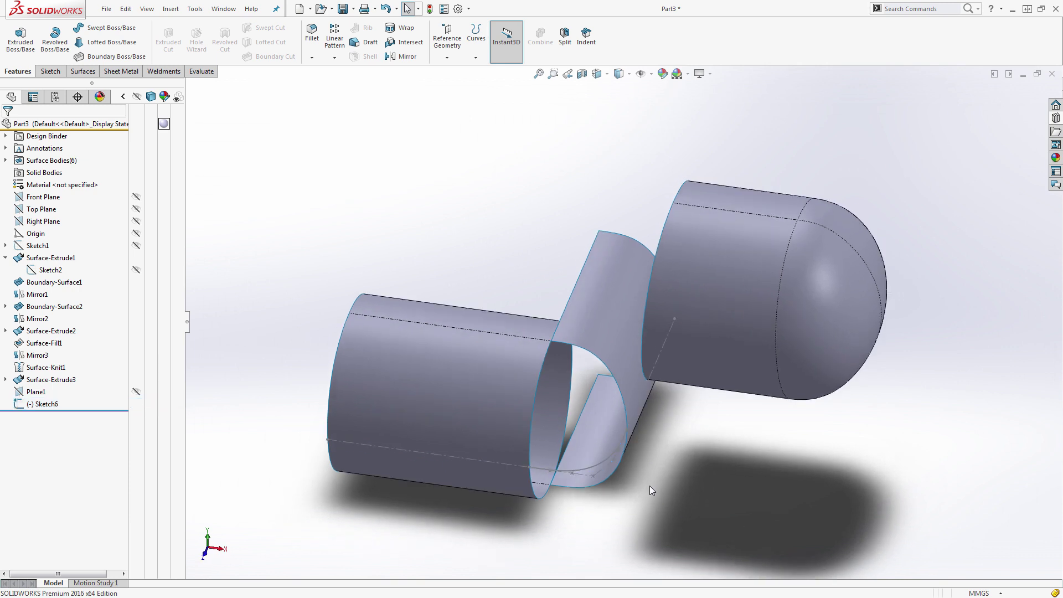
Step: Set up a Filled Surface using the helper surface's curved edge and the body's front-end edge as patch boundary
{"action": "left_click", "coordinate": [82, 71]}
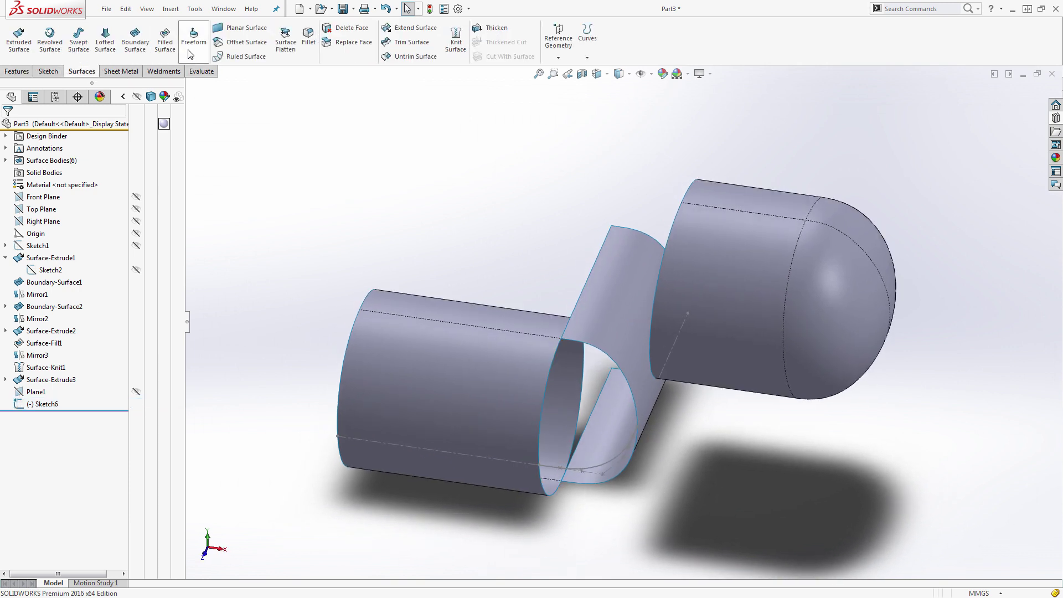
{"action": "left_click", "coordinate": [165, 45]}
{"action": "left_click", "coordinate": [584, 347]}
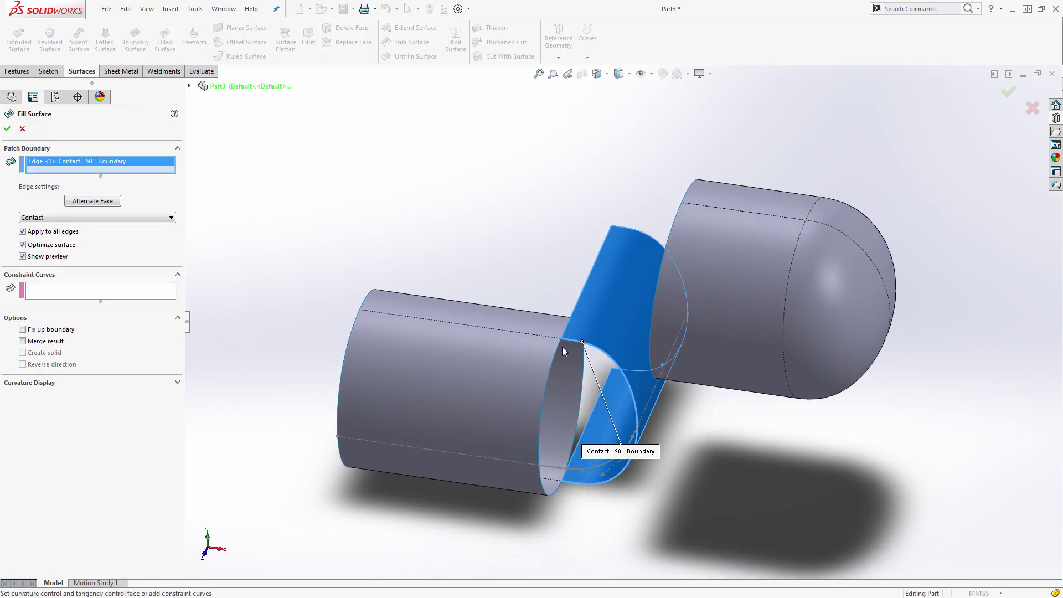
{"action": "left_click", "coordinate": [557, 347]}
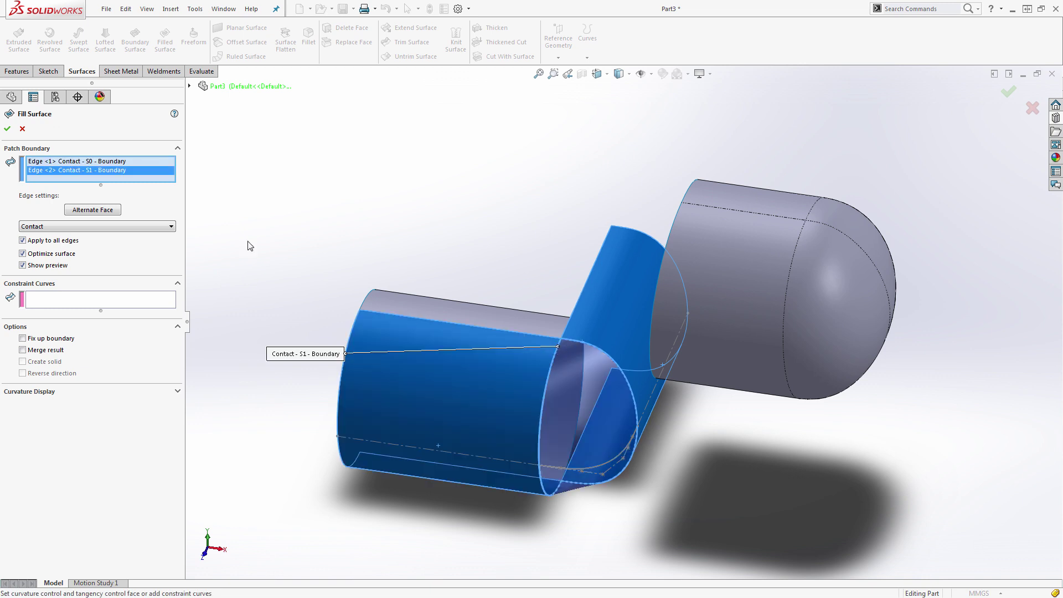
Step: Fill the rounded end of the lower body with a Tangent condition on all edges and Sketch6 as the constraint curve
{"action": "left_click", "coordinate": [103, 227]}
{"action": "left_click", "coordinate": [72, 245]}
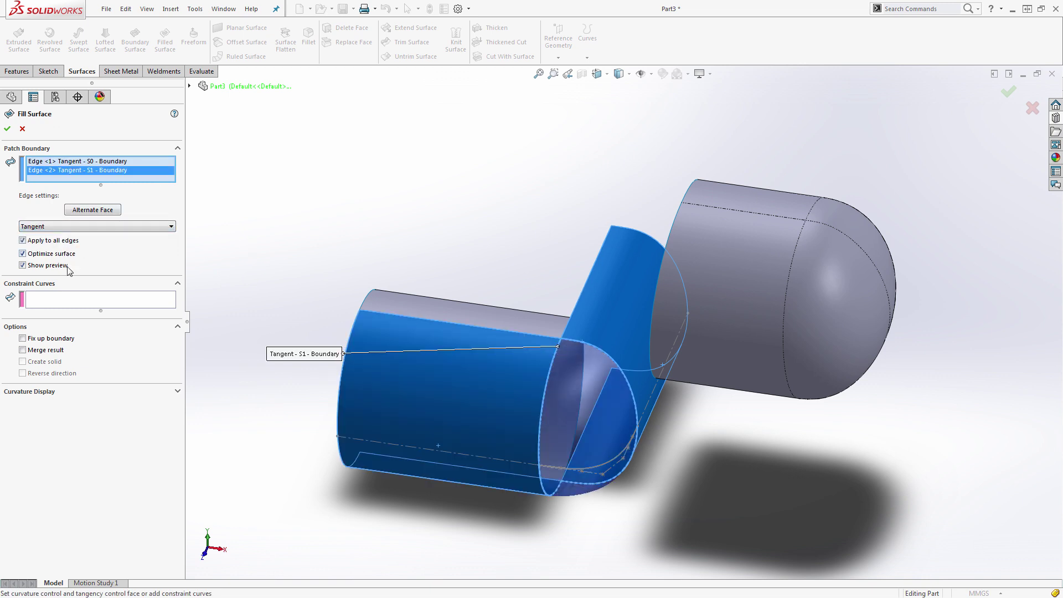
{"action": "left_click", "coordinate": [76, 300]}
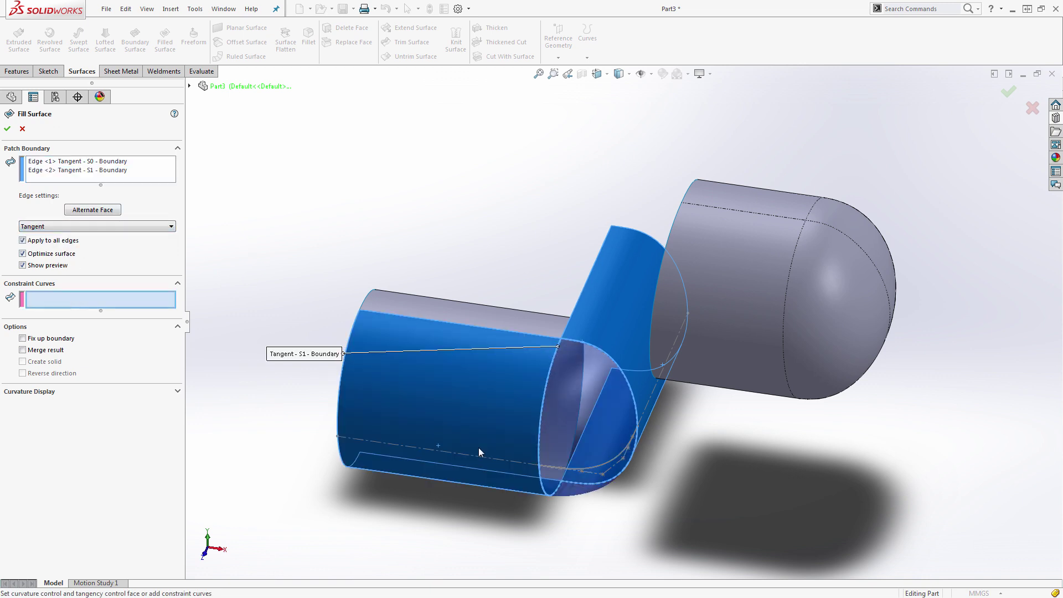
{"action": "left_click", "coordinate": [616, 458]}
{"action": "middle_click_drag", "start_coordinate": [615, 456], "coordinate": [719, 472]}
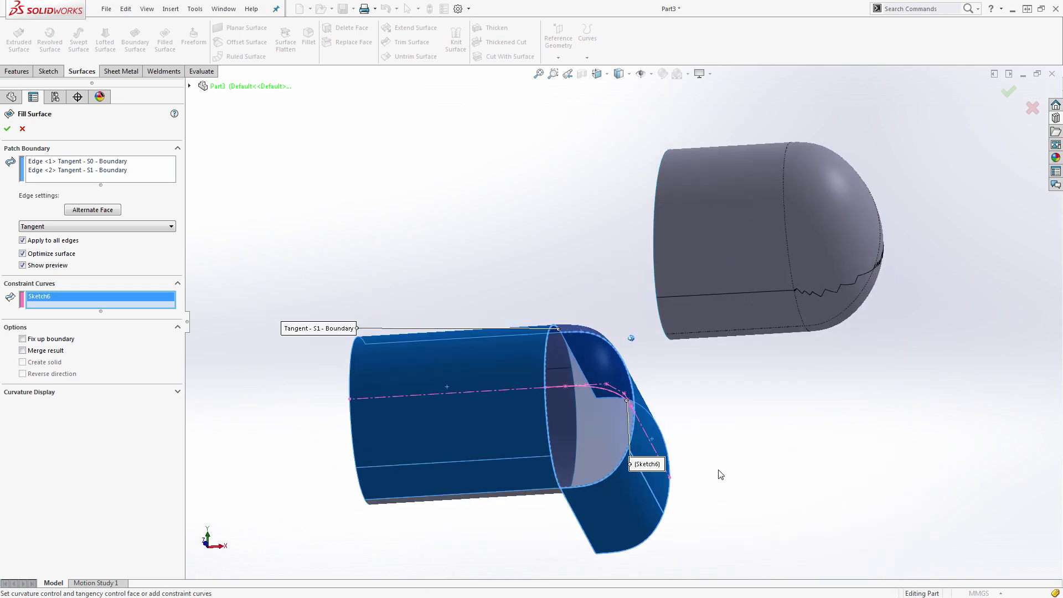
{"action": "left_click", "coordinate": [1011, 95]}
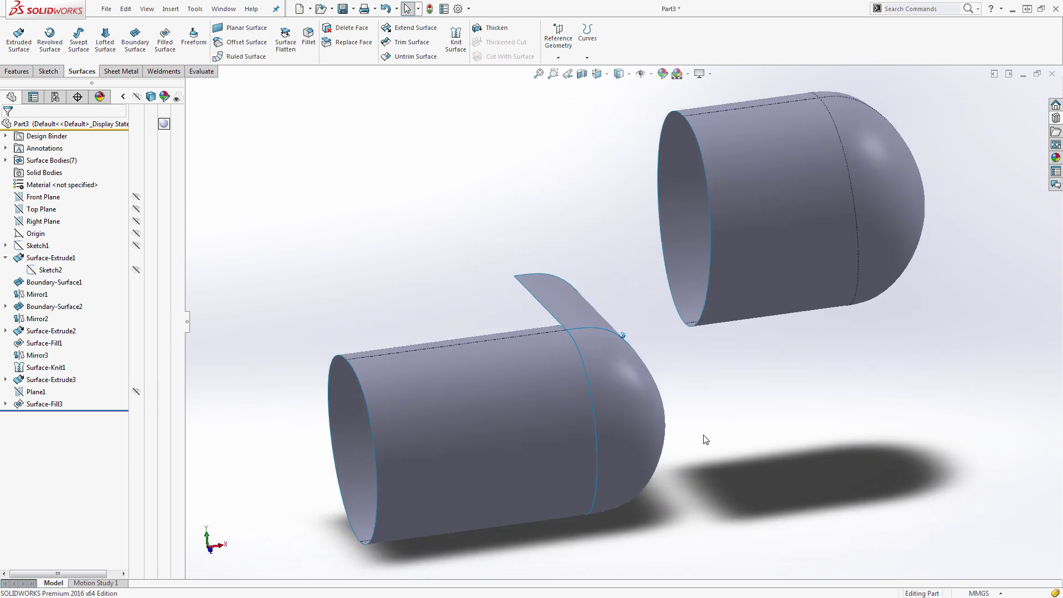
Step: Hide the angled extruded surface behind the filled patch on the lower body
{"action": "middle_click_drag", "start_coordinate": [706, 439], "coordinate": [620, 431]}
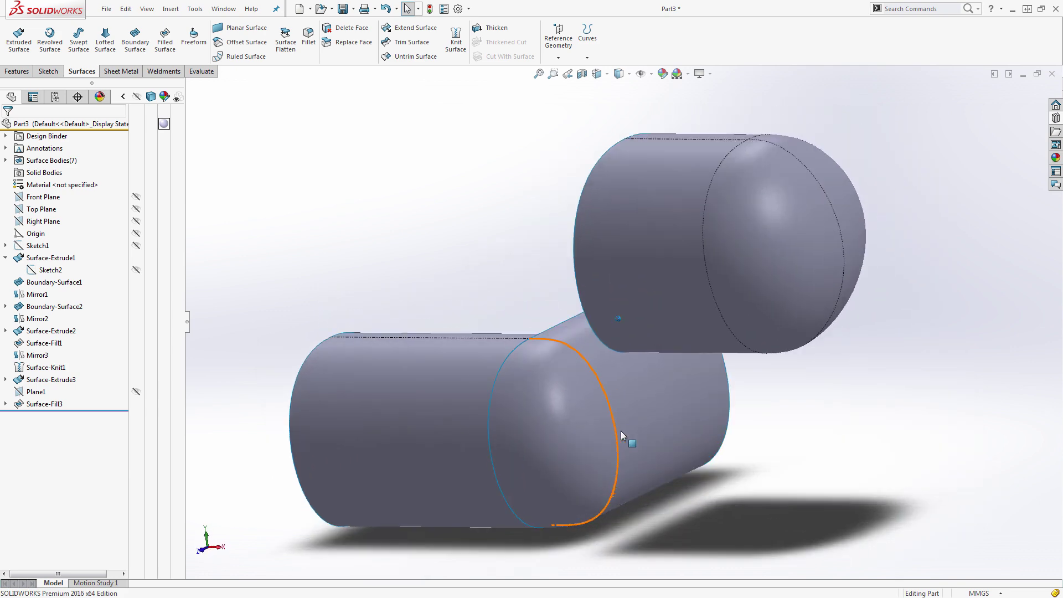
{"action": "left_click", "coordinate": [644, 419]}
{"action": "left_click", "coordinate": [692, 387]}
{"action": "middle_click_drag", "start_coordinate": [692, 387], "coordinate": [491, 185]}
{"action": "middle_click_drag", "start_coordinate": [573, 354], "coordinate": [622, 356]}
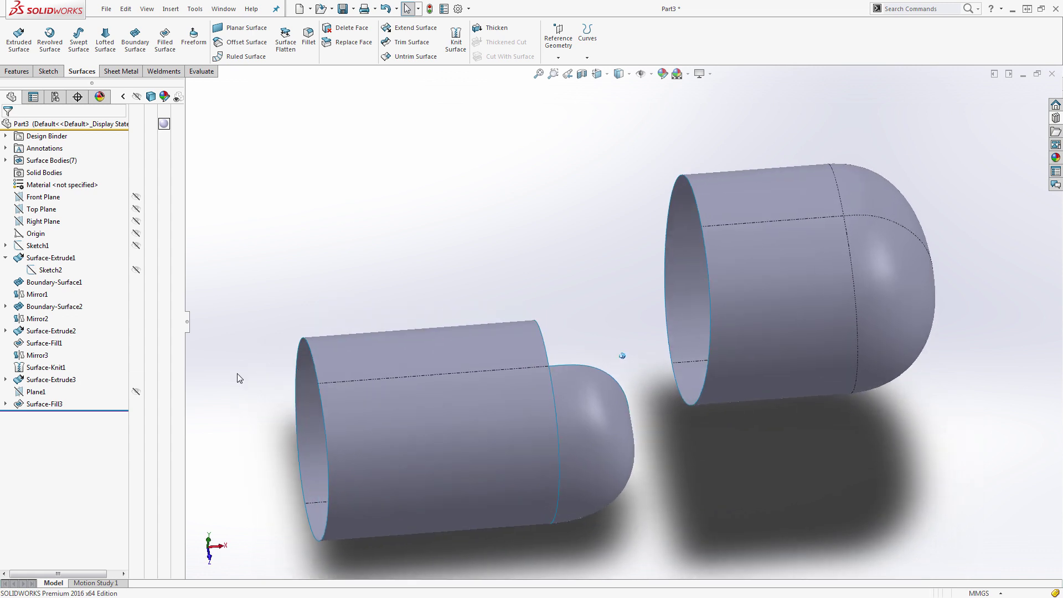
Step: Mirror the Surface-Fill3 body about the Front Plane
{"action": "left_click", "coordinate": [17, 71]}
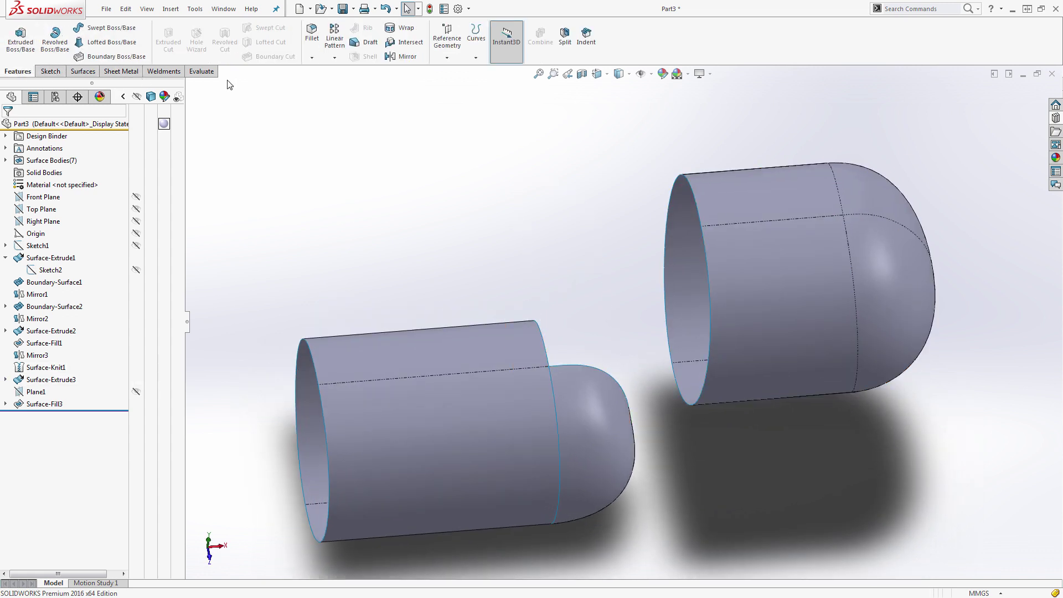
{"action": "left_click", "coordinate": [405, 56]}
{"action": "left_click", "coordinate": [247, 86]}
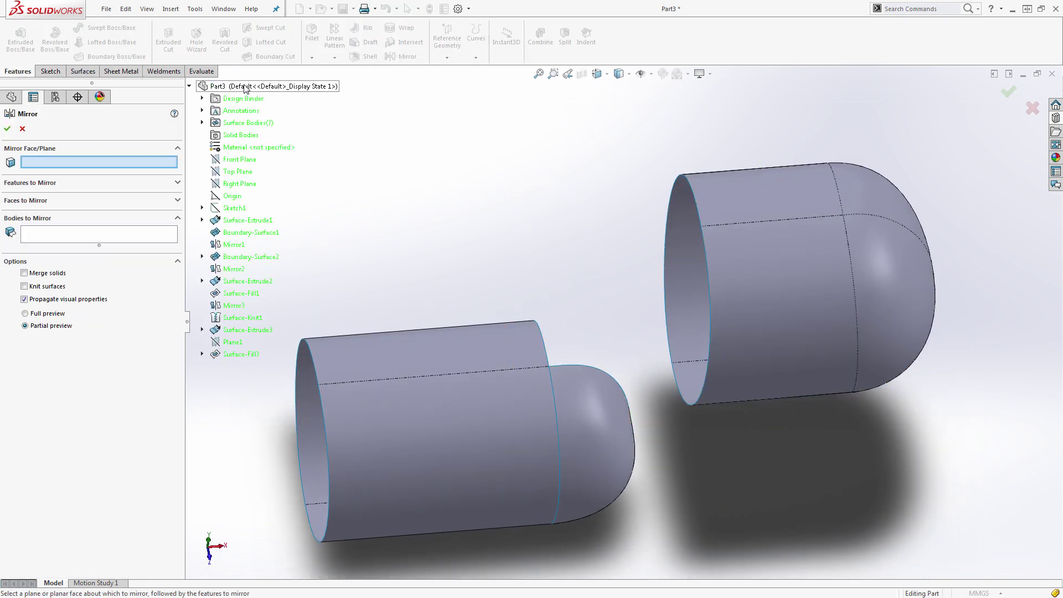
{"action": "left_click", "coordinate": [237, 160]}
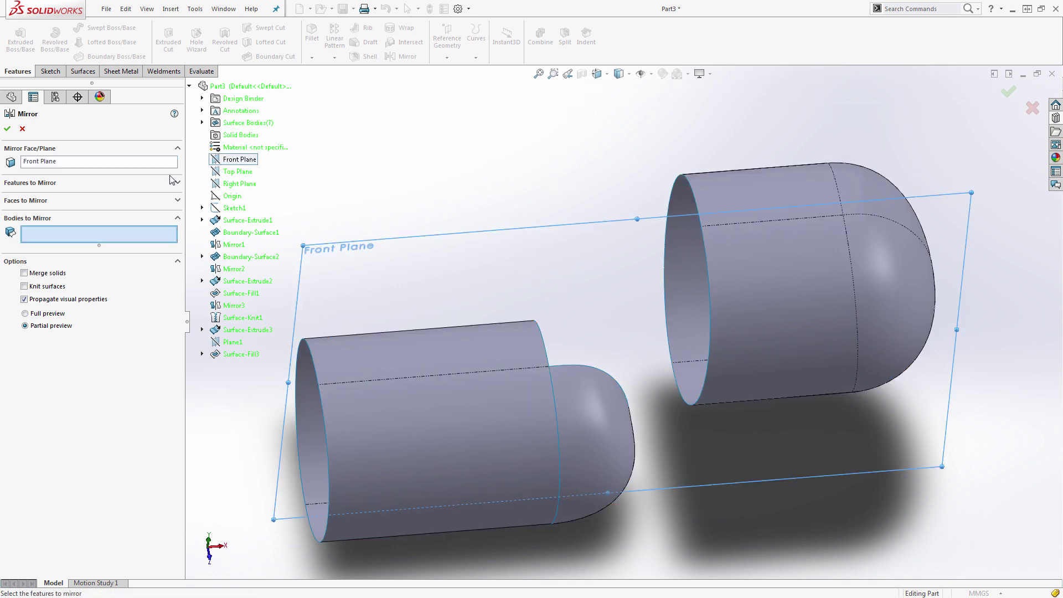
{"action": "left_click", "coordinate": [565, 429]}
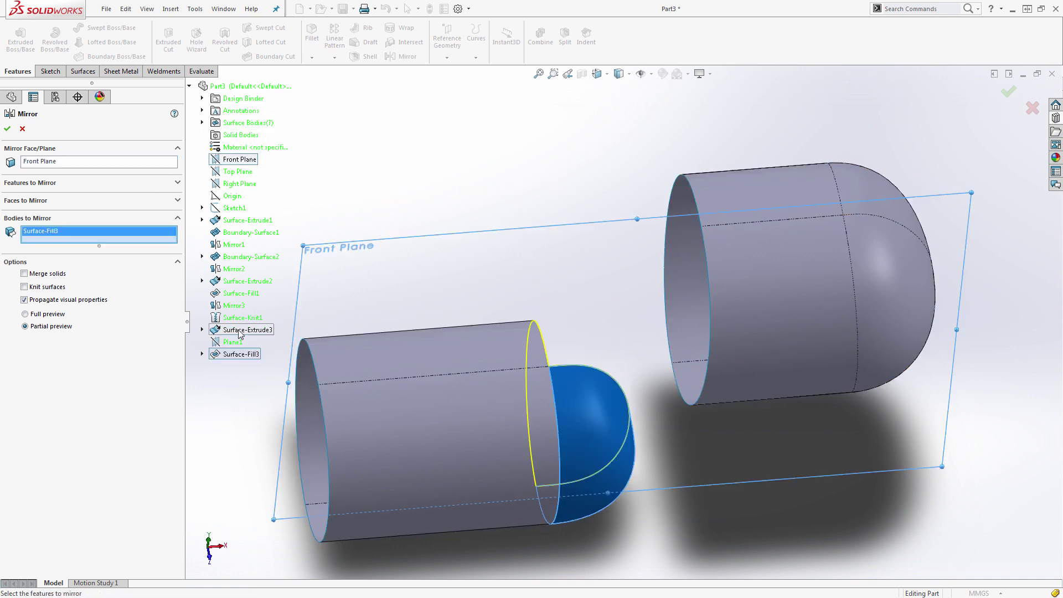
{"action": "left_click", "coordinate": [7, 129]}
Step: Show Sketch1 with the dog reference picture in the front view
{"action": "key", "text": "ctrl+1"}
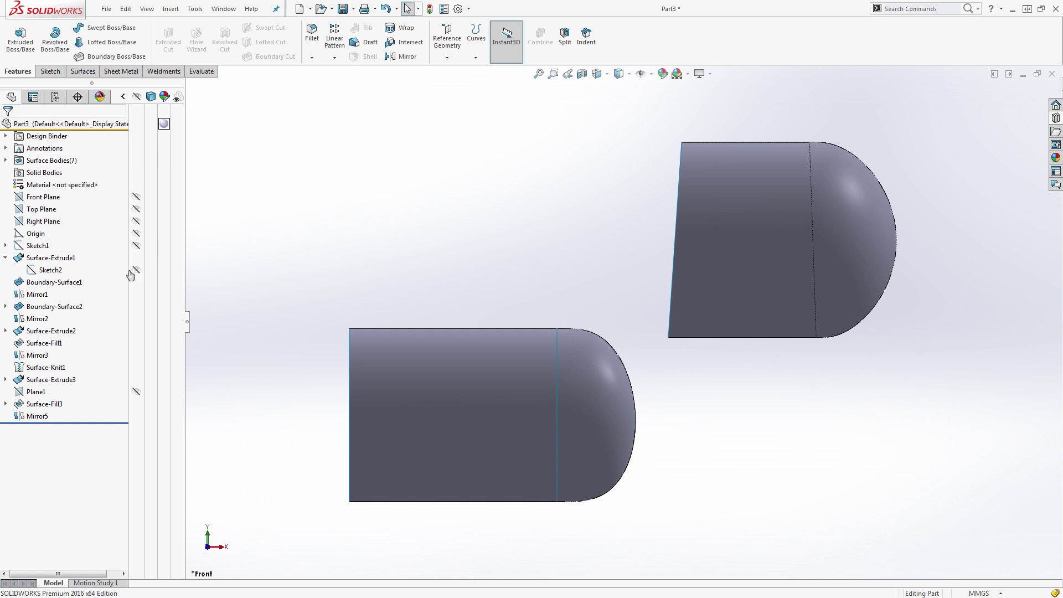
{"action": "left_click", "coordinate": [135, 244]}
{"action": "key", "text": "z"}
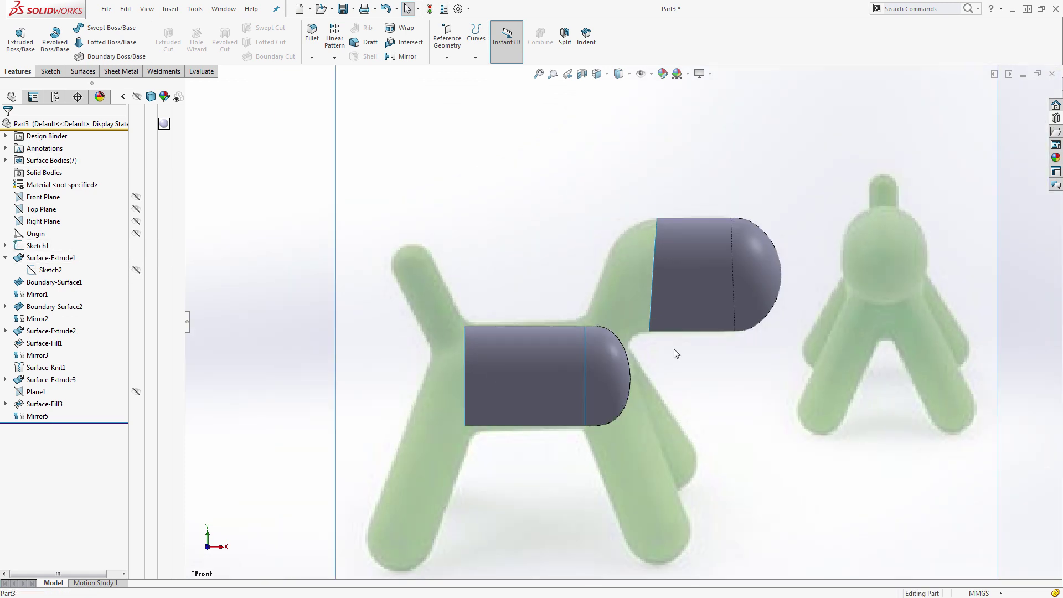
{"action": "scroll", "coordinate": [656, 365], "scroll_direction": "down", "scroll_amount": 3}
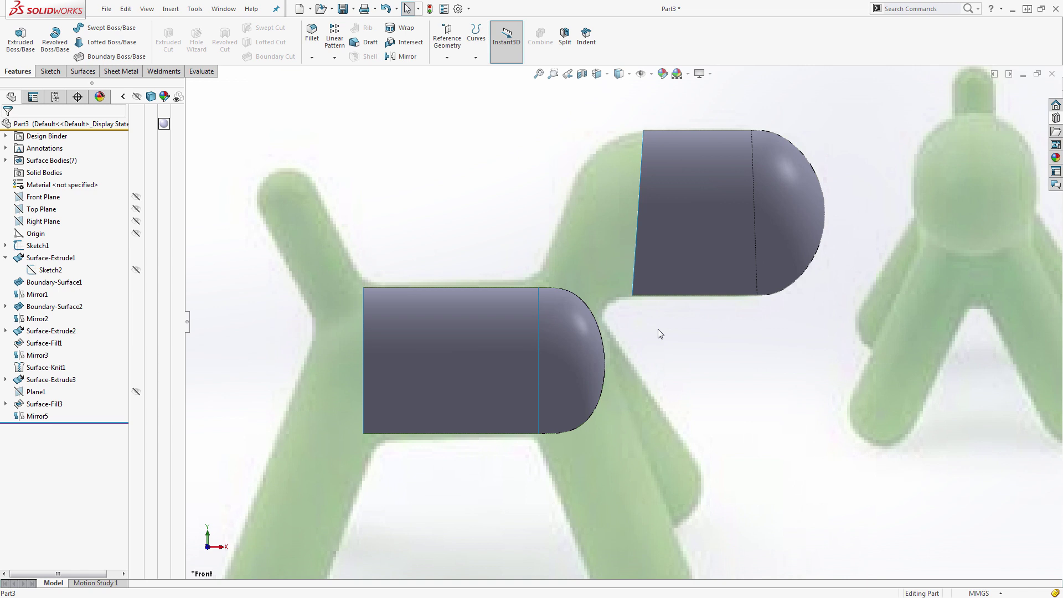
{"action": "left_click", "coordinate": [480, 332]}
{"action": "left_click", "coordinate": [776, 409]}
Step: Start a new sketch on the Front Plane
{"action": "left_click", "coordinate": [43, 196]}
{"action": "left_click", "coordinate": [70, 180]}
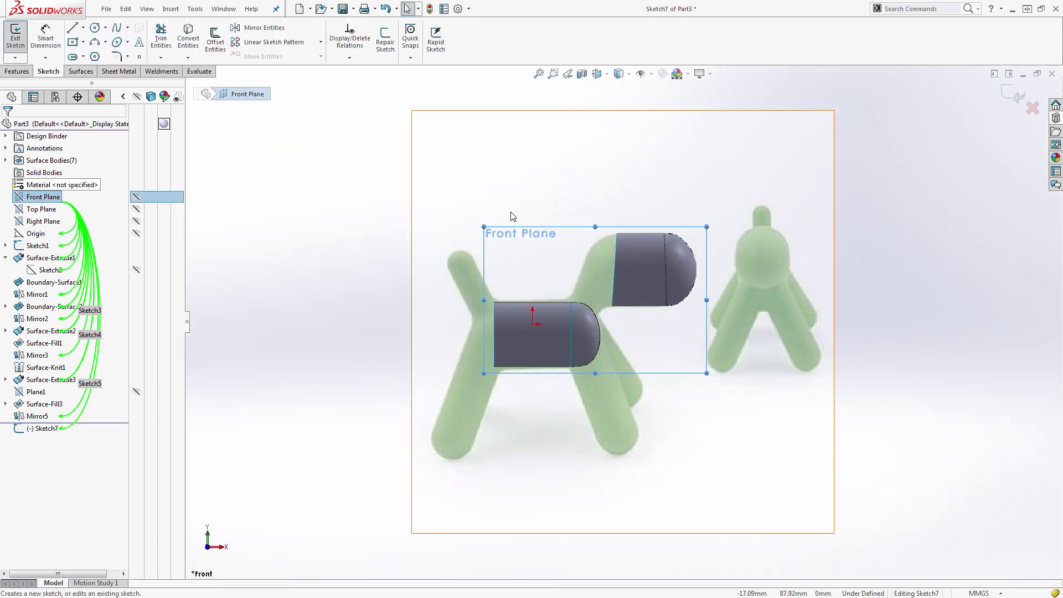
{"action": "left_click", "coordinate": [264, 129]}
Step: Sketch a Bezier style spline along the back of the neck, from the lower body's upper seam corner to the head's upper open corner
{"action": "left_click", "coordinate": [128, 28]}
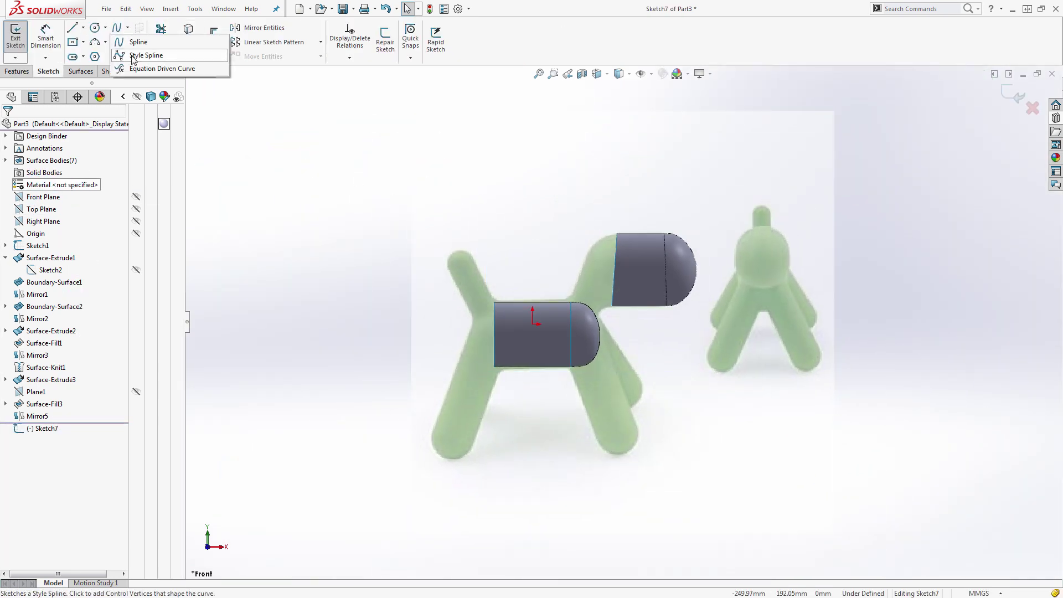
{"action": "left_click", "coordinate": [122, 55]}
{"action": "scroll", "coordinate": [564, 345], "scroll_direction": "up", "scroll_amount": 8}
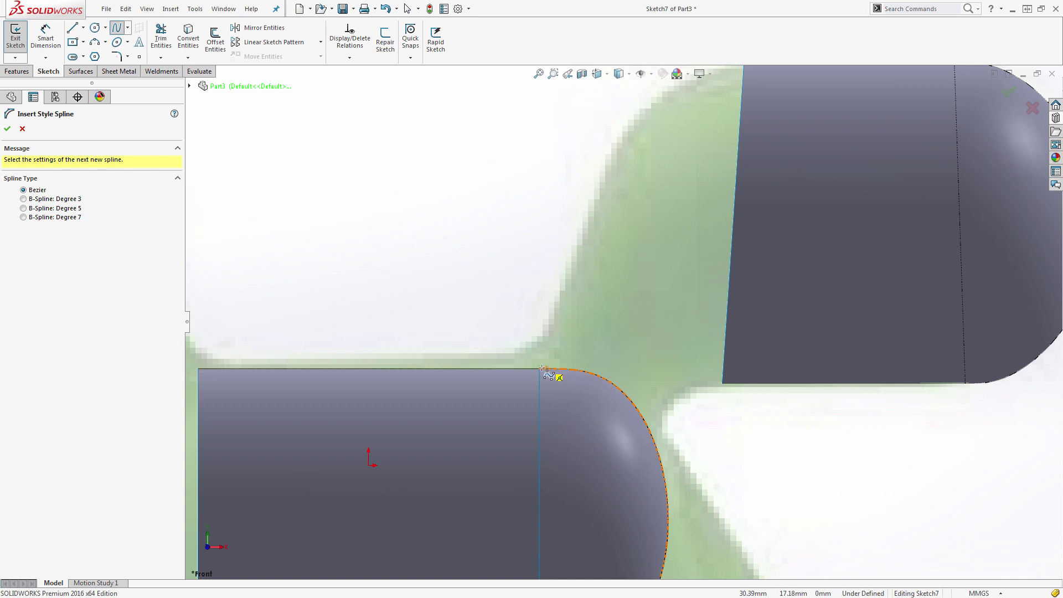
{"action": "left_click", "coordinate": [541, 368]}
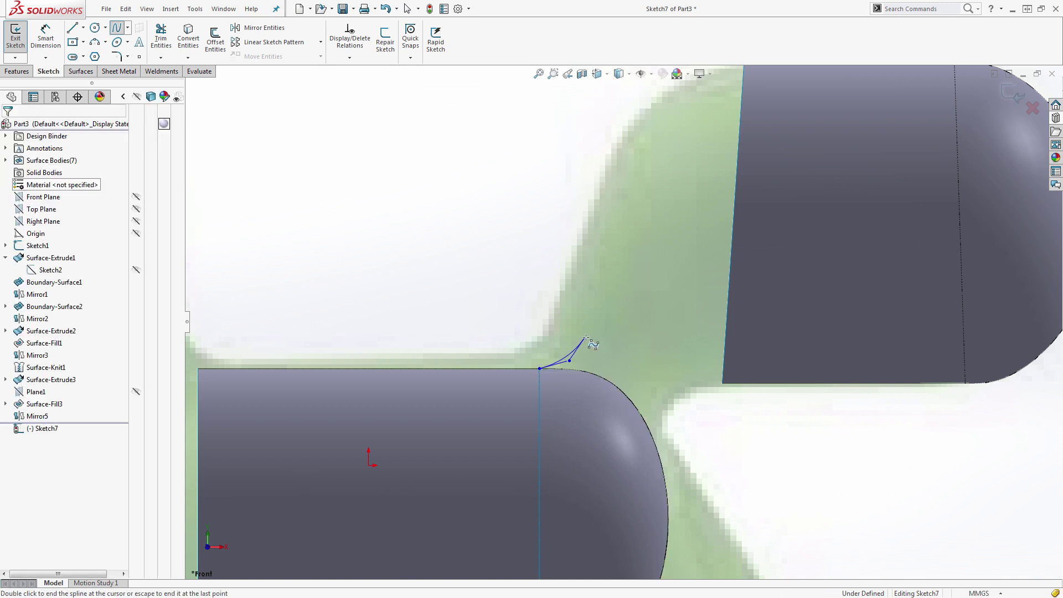
{"action": "left_click", "coordinate": [602, 321]}
{"action": "left_click", "coordinate": [617, 171]}
{"action": "scroll", "coordinate": [620, 172], "scroll_direction": "up", "scroll_amount": 3}
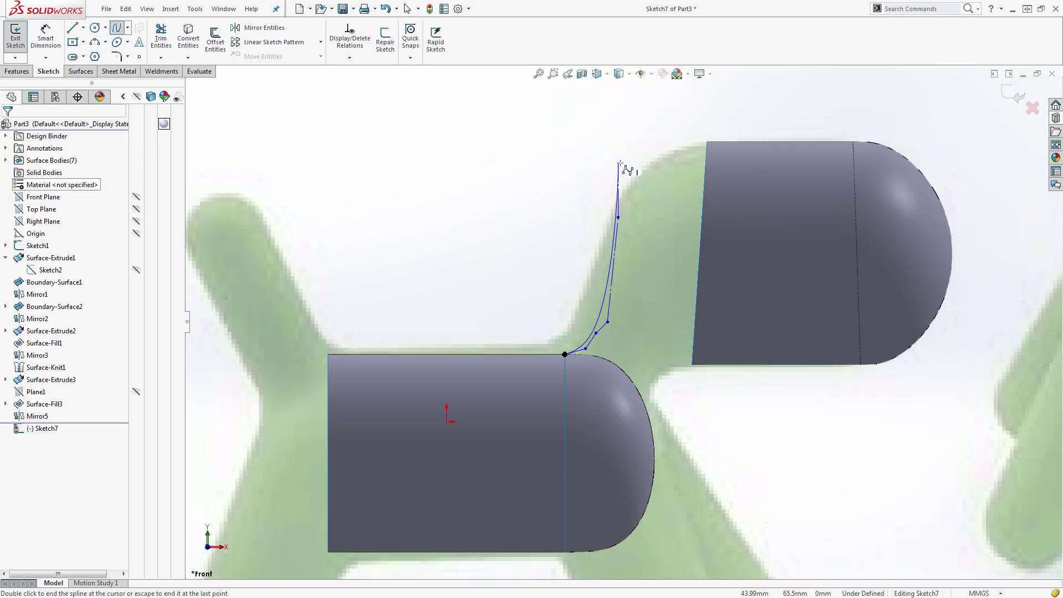
{"action": "left_click", "coordinate": [643, 165]}
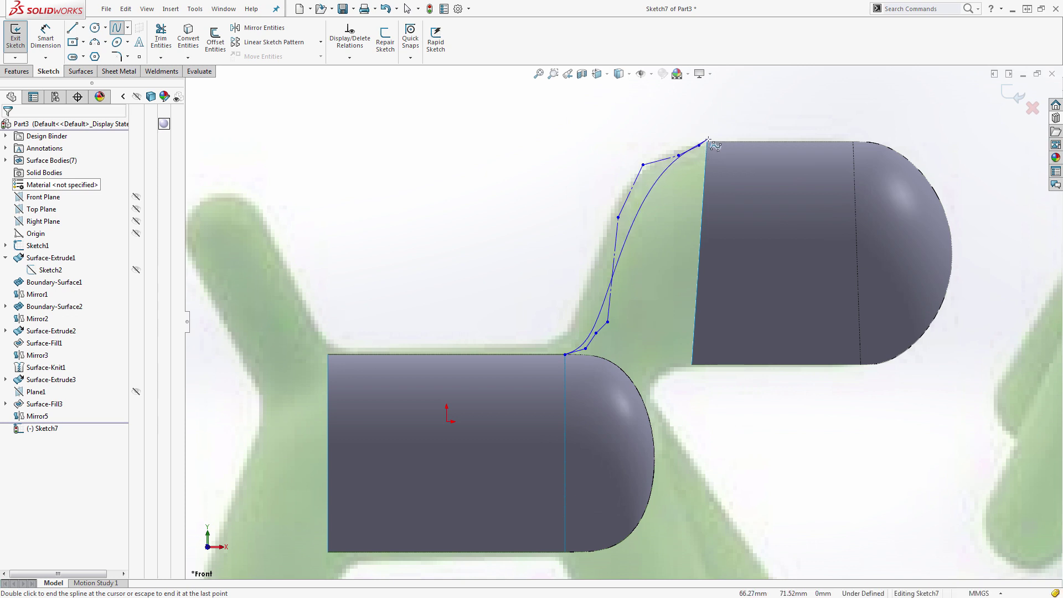
{"action": "scroll", "coordinate": [715, 150], "scroll_direction": "up", "scroll_amount": 3}
{"action": "left_click", "coordinate": [707, 142]}
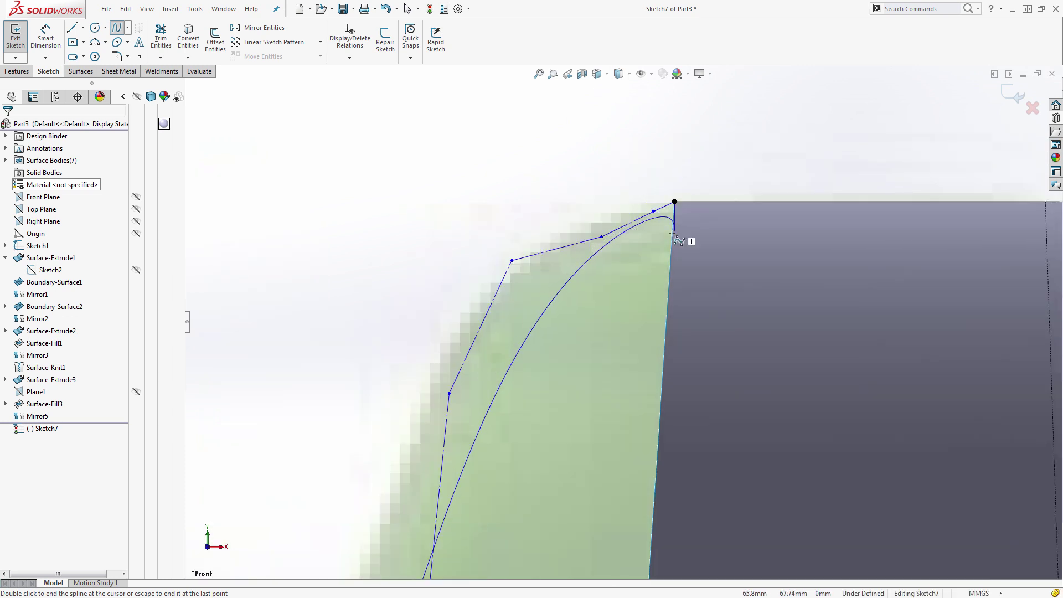
{"action": "scroll", "coordinate": [709, 158], "scroll_direction": "up", "scroll_amount": 1}
{"action": "key", "text": "Escape"}
Step: Align the spline's last control vertex with the head's top edge and make that control segment collinear with the edge
{"action": "scroll", "coordinate": [637, 208], "scroll_direction": "up", "scroll_amount": 3}
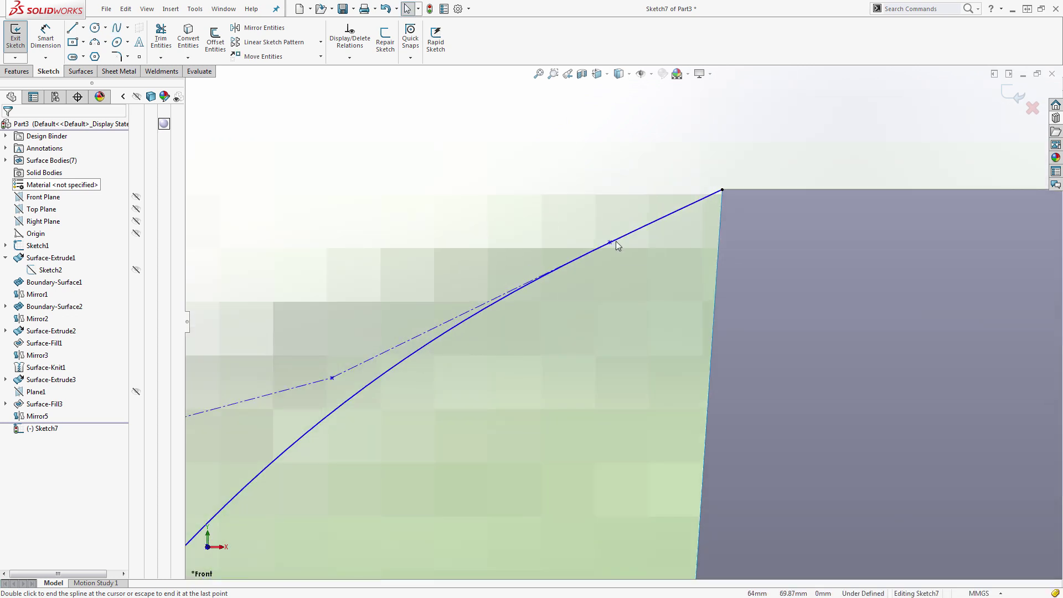
{"action": "left_click_drag", "start_coordinate": [610, 242], "coordinate": [588, 188]}
{"action": "left_click", "coordinate": [654, 189]}
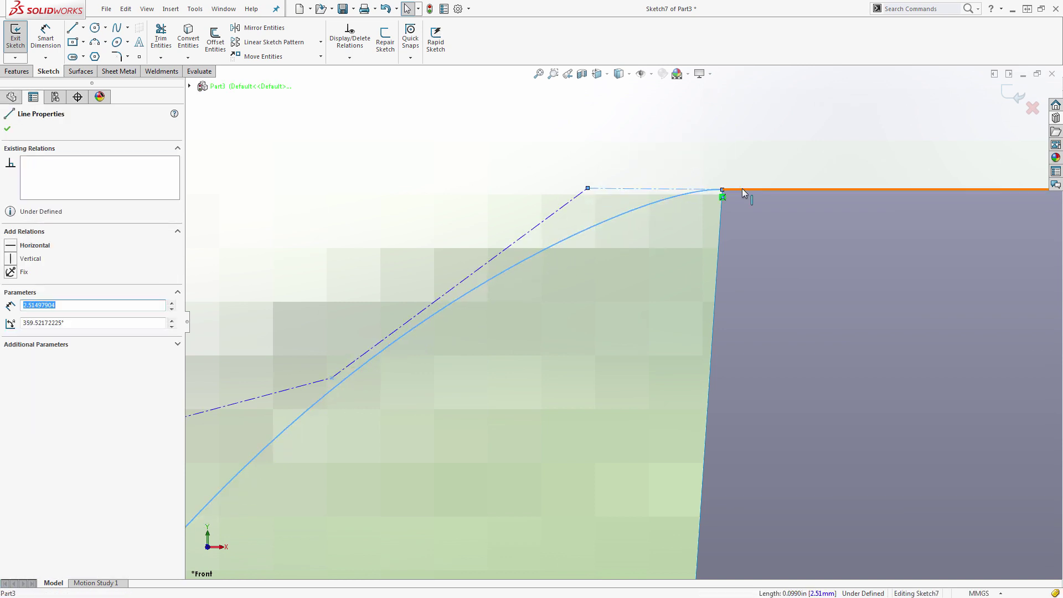
{"action": "left_click", "coordinate": [742, 188], "text": "ctrl"}
{"action": "left_click", "coordinate": [773, 141]}
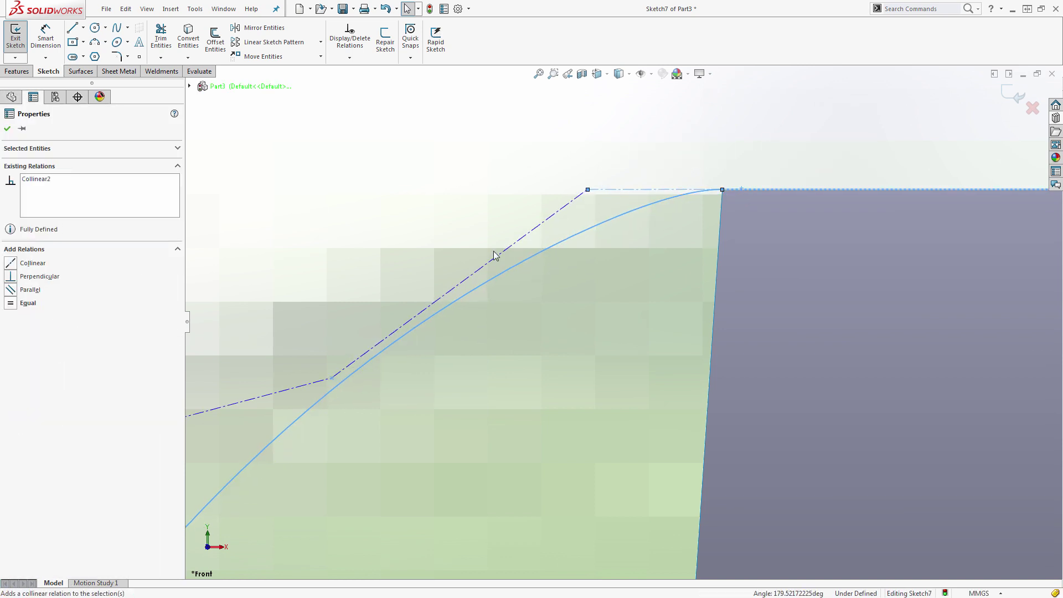
Step: Make the three control segments at the head end of the spline collinear and equal in length
{"action": "left_click", "coordinate": [326, 380]}
{"action": "left_click", "coordinate": [348, 366], "text": "ctrl"}
{"action": "left_click", "coordinate": [610, 189], "text": "ctrl"}
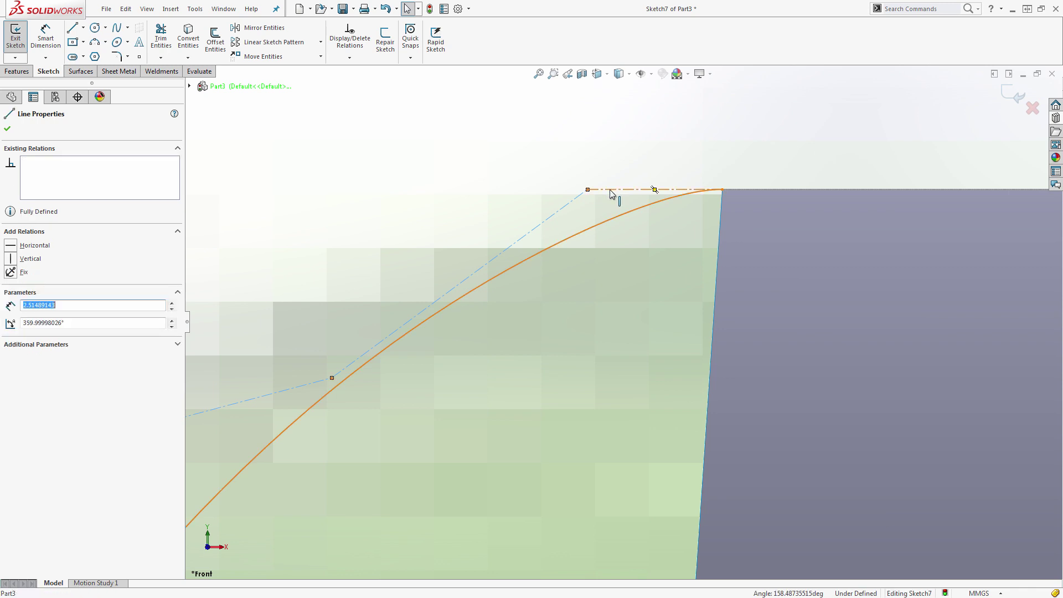
{"action": "left_click", "coordinate": [669, 144]}
{"action": "left_click", "coordinate": [695, 145]}
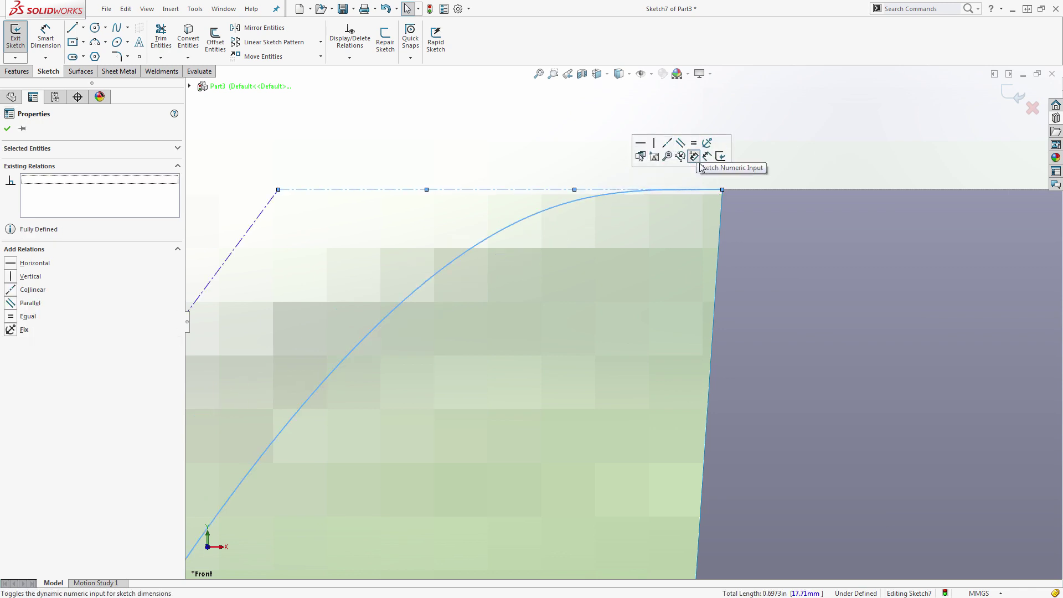
{"action": "scroll", "coordinate": [685, 319], "scroll_direction": "up", "scroll_amount": 14}
{"action": "key", "text": "Escape"}
Step: Make the three control segments at the body end of the spline collinear and equal in length
{"action": "scroll", "coordinate": [636, 404], "scroll_direction": "up", "scroll_amount": 6}
{"action": "scroll", "coordinate": [601, 408], "scroll_direction": "down", "scroll_amount": 5}
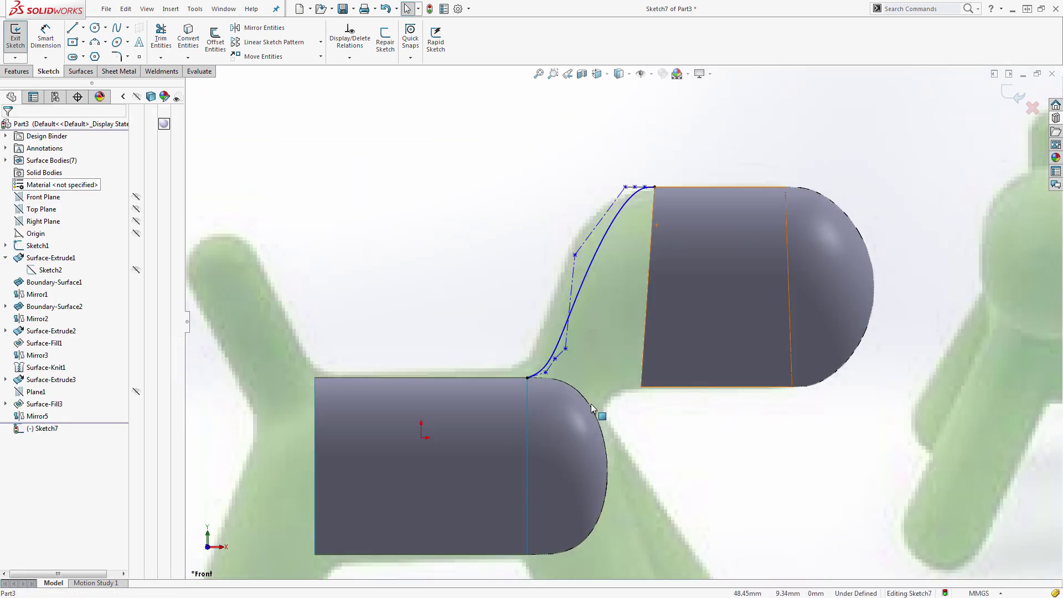
{"action": "scroll", "coordinate": [543, 382], "scroll_direction": "down", "scroll_amount": 5}
{"action": "left_click", "coordinate": [552, 355]}
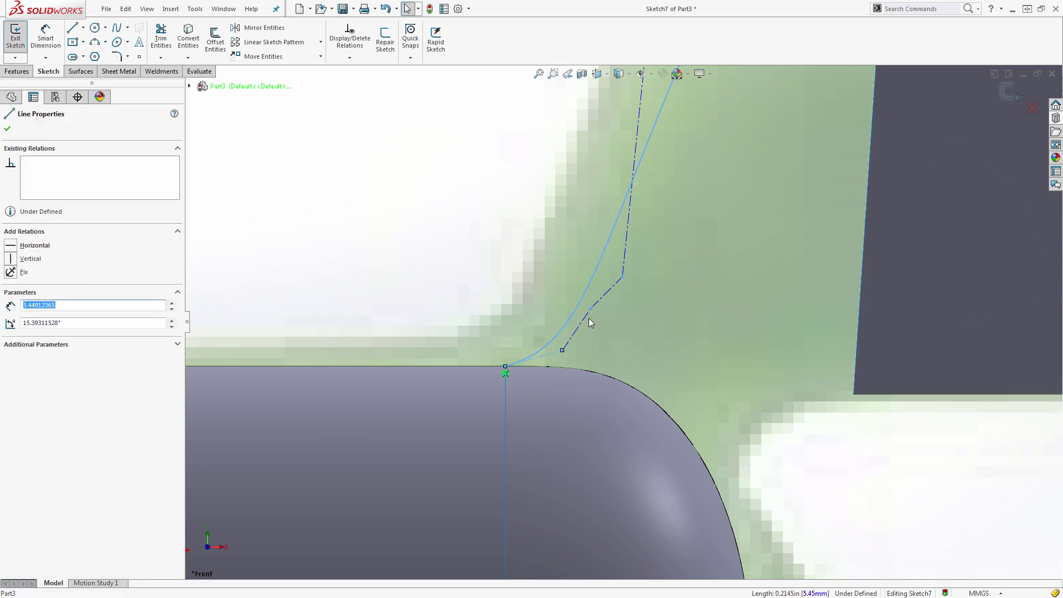
{"action": "left_click", "coordinate": [619, 285]}
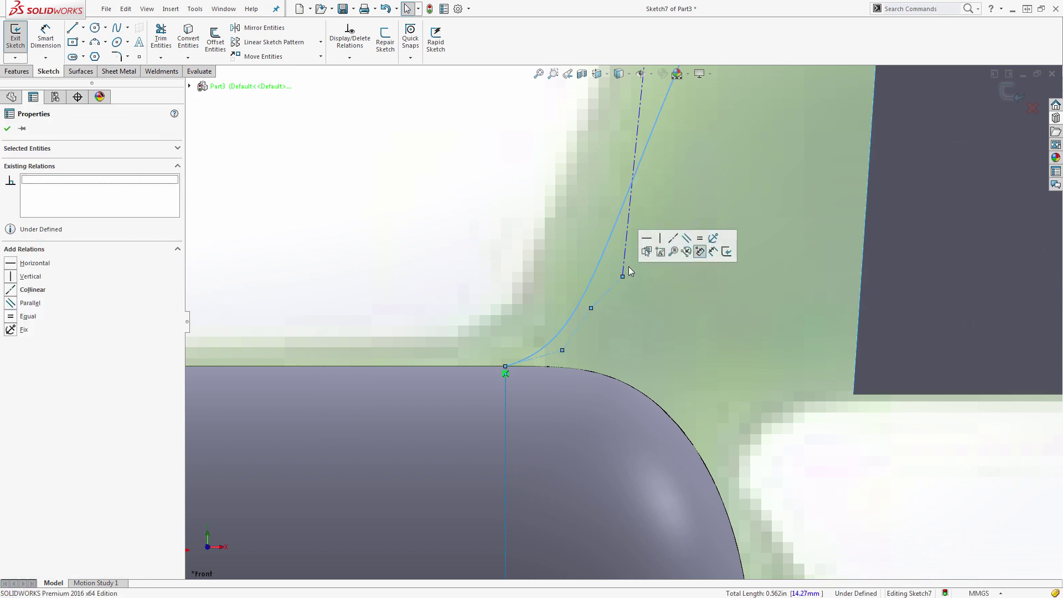
{"action": "left_click", "coordinate": [673, 240]}
{"action": "left_click", "coordinate": [700, 238]}
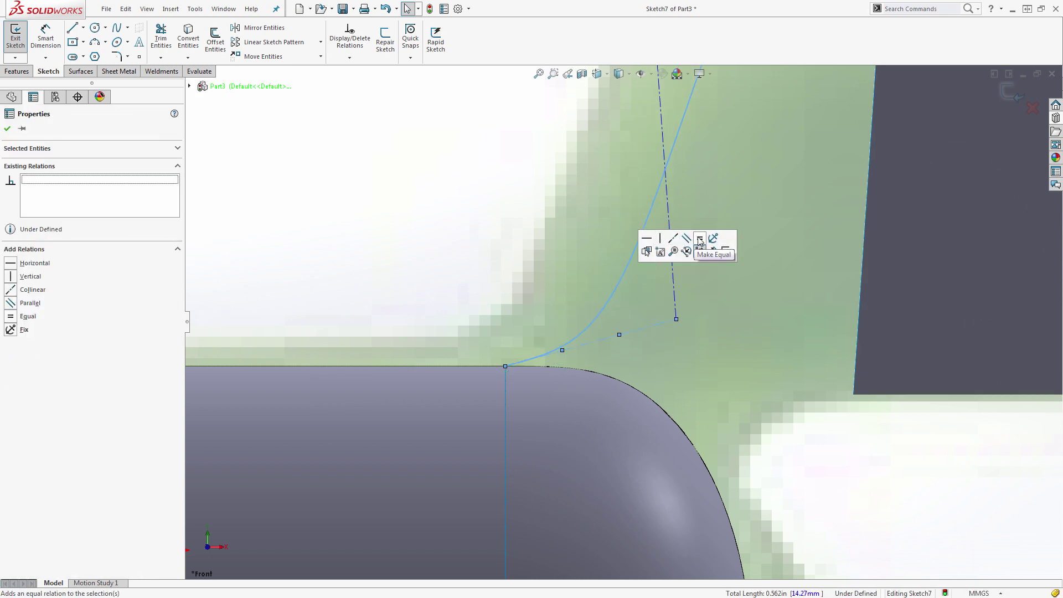
Step: Make the spline's first control segment collinear with the top edge of the lower body
{"action": "left_click", "coordinate": [489, 366]}
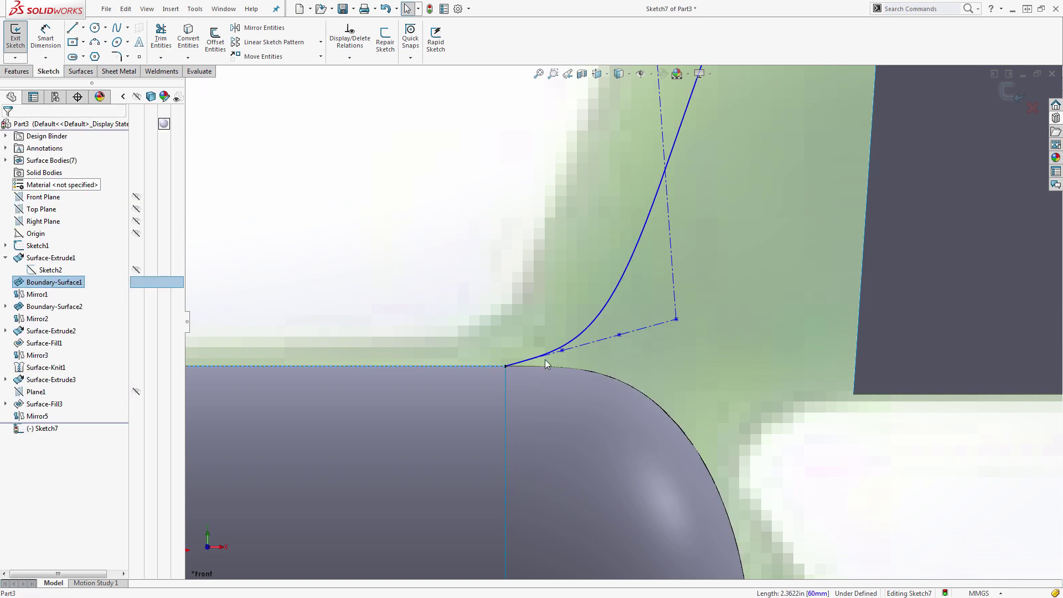
{"action": "scroll", "coordinate": [547, 355], "scroll_direction": "down", "scroll_amount": 5}
{"action": "left_click", "coordinate": [575, 334]}
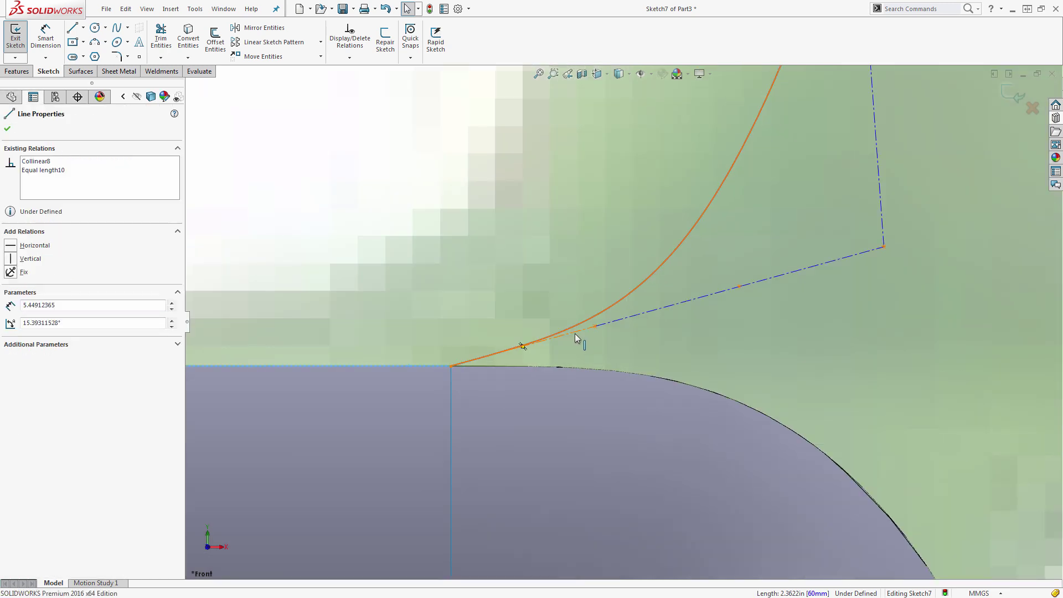
{"action": "left_click", "coordinate": [576, 334], "text": "ctrl"}
{"action": "left_click", "coordinate": [609, 286]}
{"action": "scroll", "coordinate": [513, 264], "scroll_direction": "up", "scroll_amount": 3}
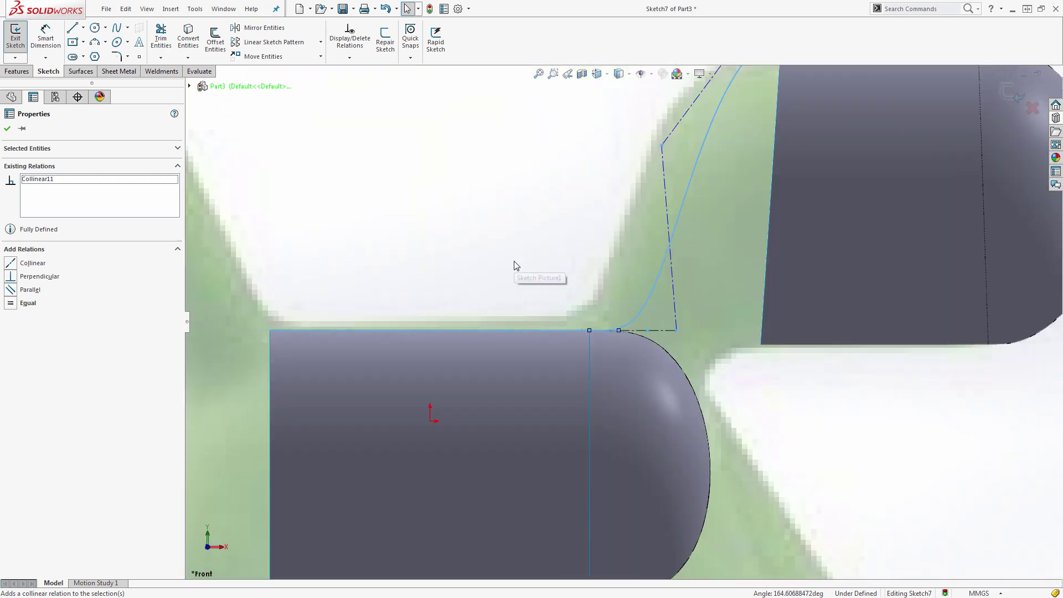
{"action": "key", "text": "Escape"}
Step: Move the spline's upper control vertices outward so the curve follows the back of the neck in the reference picture
{"action": "scroll", "coordinate": [836, 450], "scroll_direction": "up", "scroll_amount": 5}
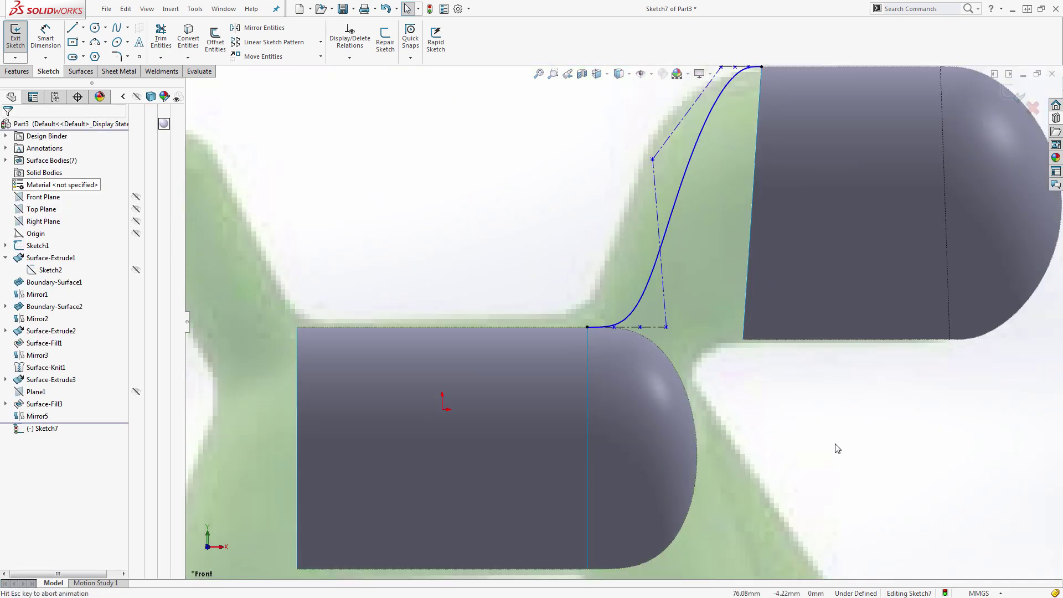
{"action": "scroll", "coordinate": [587, 260], "scroll_direction": "down", "scroll_amount": 4}
{"action": "scroll", "coordinate": [643, 282], "scroll_direction": "down", "scroll_amount": 1}
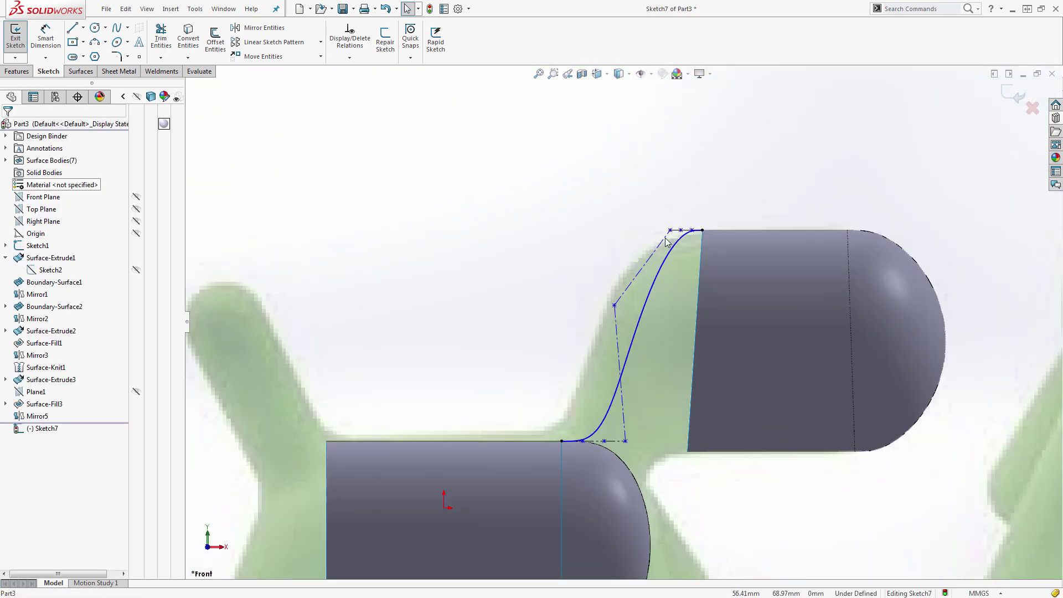
{"action": "left_click_drag", "start_coordinate": [666, 233], "coordinate": [582, 317]}
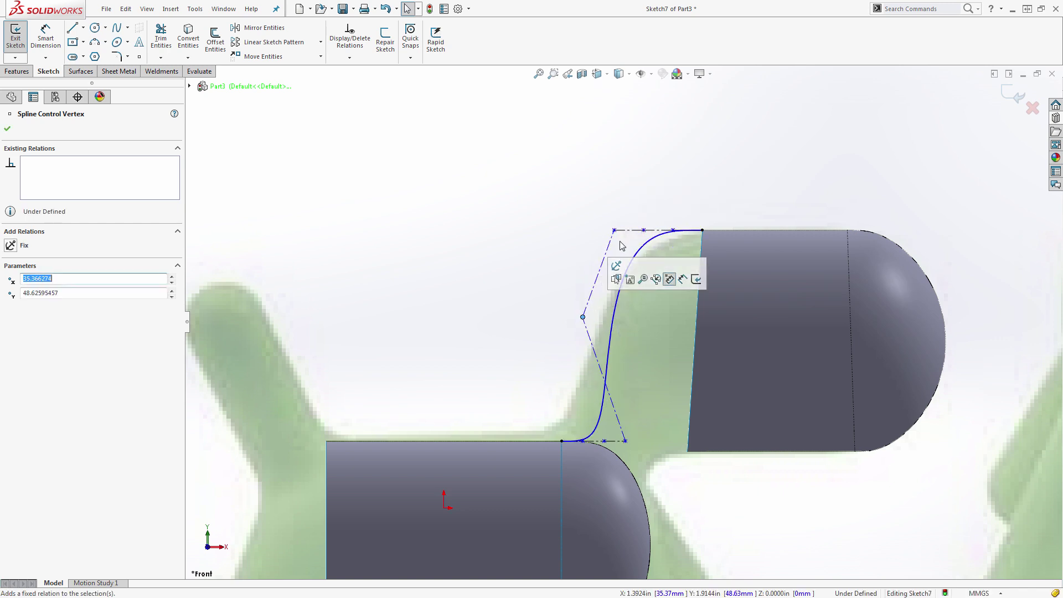
Step: Move the neck spline's corner control vertices inward, following the back of the neck in the reference picture, and finish the sketch
{"action": "left_click_drag", "start_coordinate": [615, 230], "coordinate": [641, 230]}
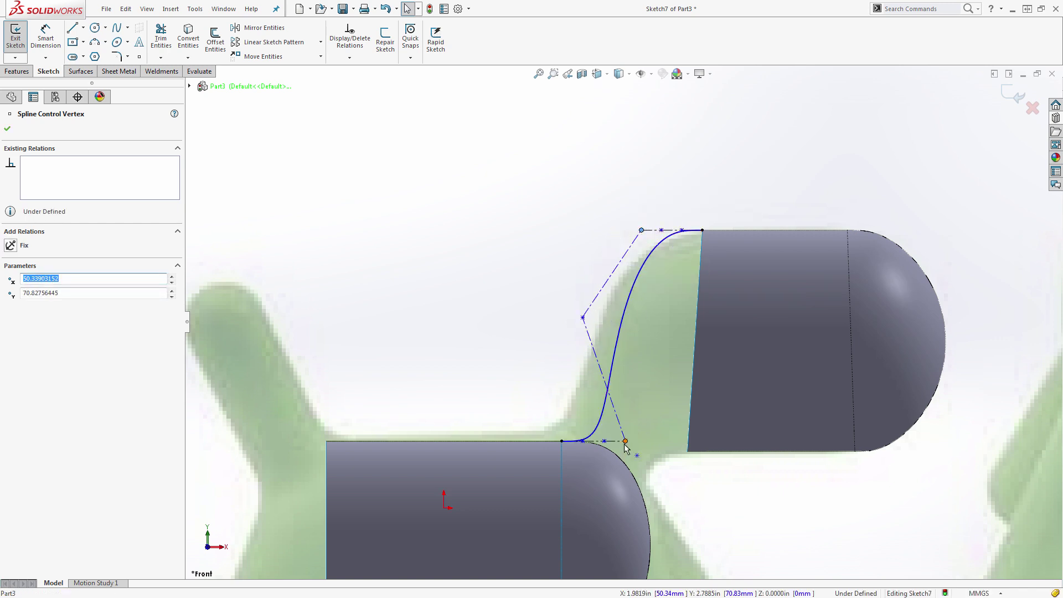
{"action": "left_click_drag", "start_coordinate": [626, 441], "coordinate": [611, 442]}
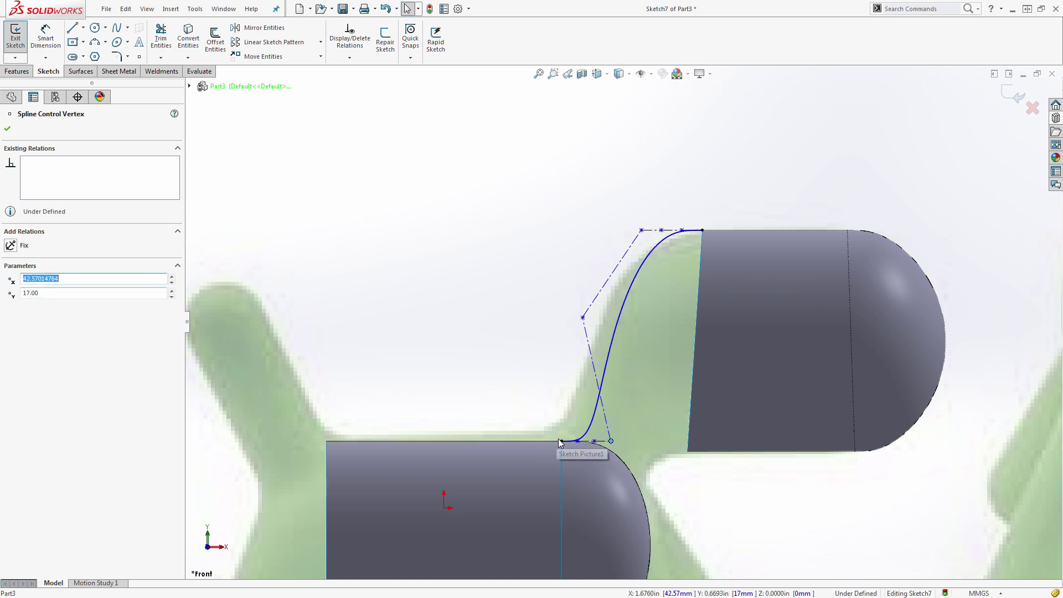
{"action": "scroll", "coordinate": [614, 345], "scroll_direction": "up", "scroll_amount": 3}
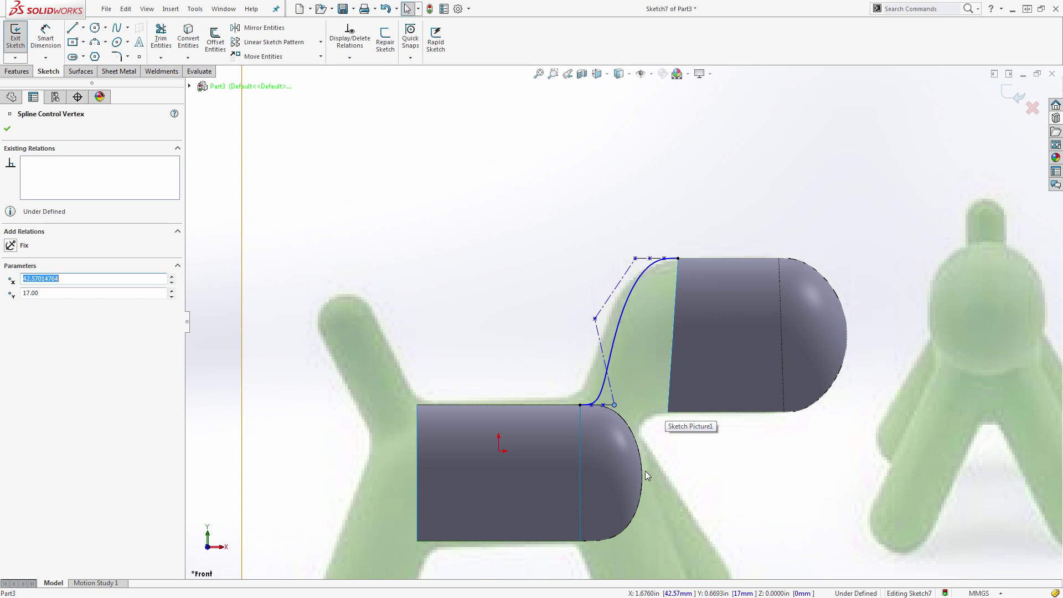
{"action": "left_click", "coordinate": [1010, 102]}
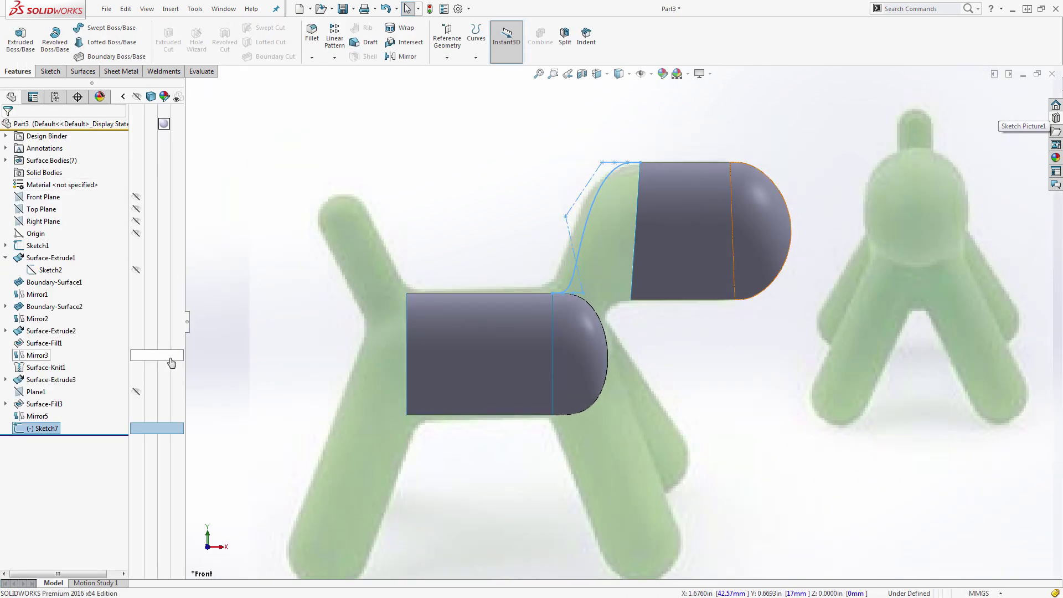
Step: Split the four side and end faces of the lower body with an Intersection split line at the Top Plane
{"action": "left_click", "coordinate": [49, 209]}
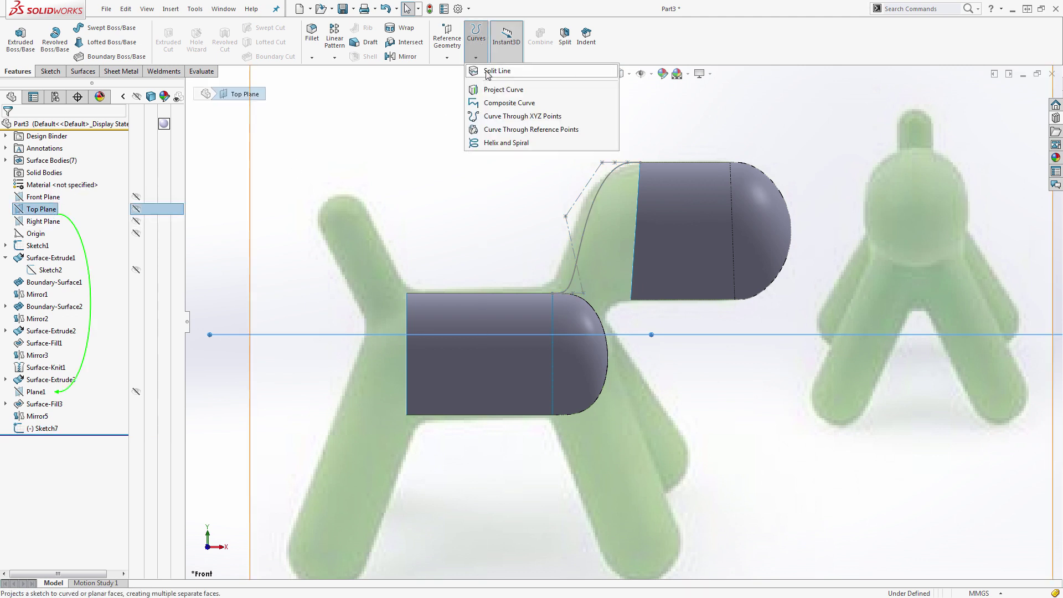
{"action": "left_click", "coordinate": [488, 70]}
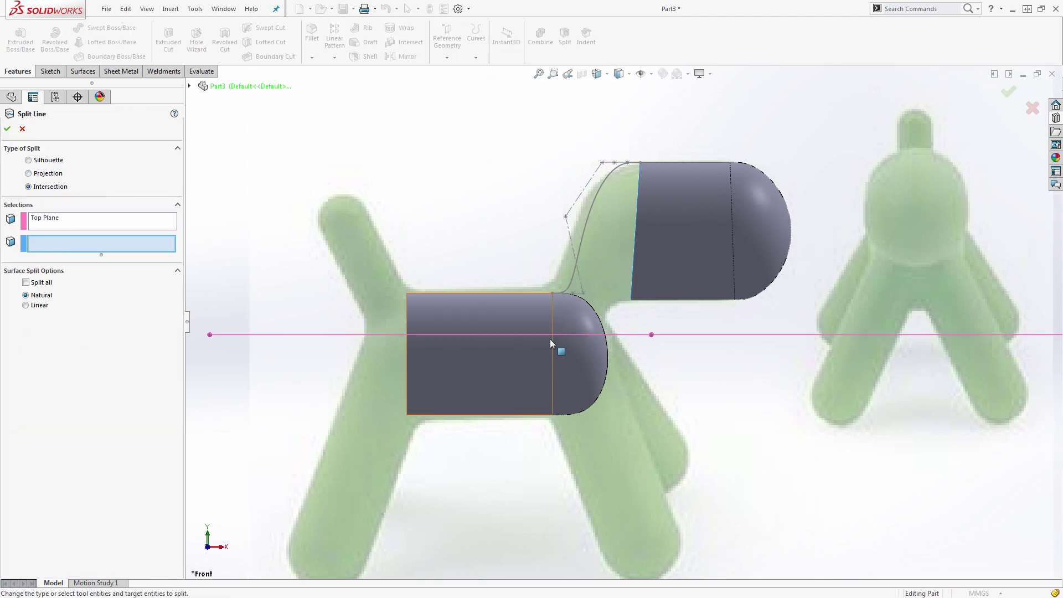
{"action": "left_click", "coordinate": [581, 321]}
{"action": "left_click", "coordinate": [523, 319]}
{"action": "middle_click_drag", "start_coordinate": [610, 335], "coordinate": [563, 359]}
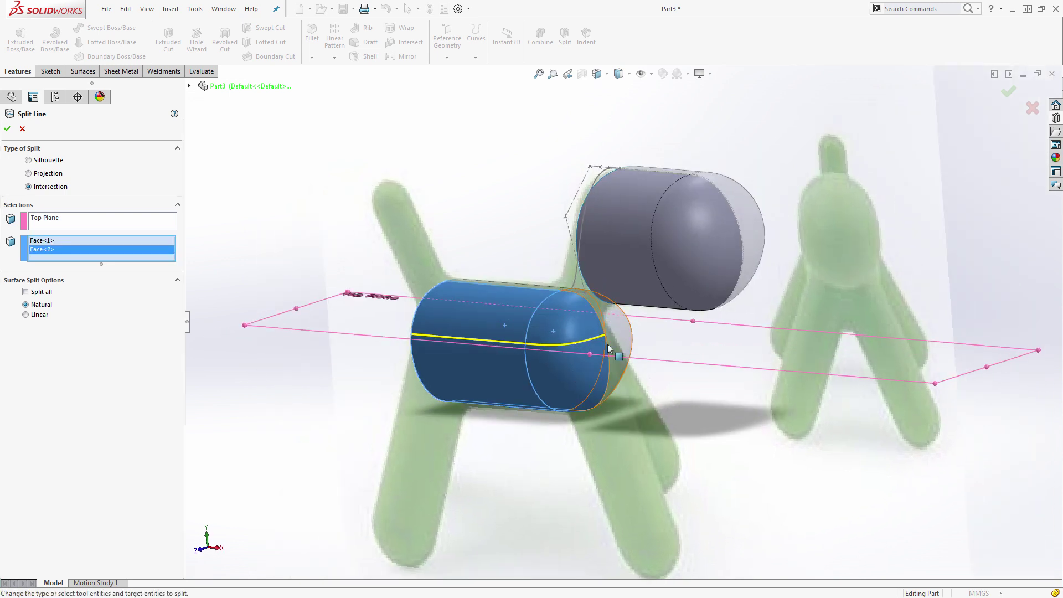
{"action": "left_click", "coordinate": [616, 338]}
{"action": "middle_click_drag", "start_coordinate": [548, 272], "coordinate": [534, 266]}
{"action": "left_click", "coordinate": [511, 266]}
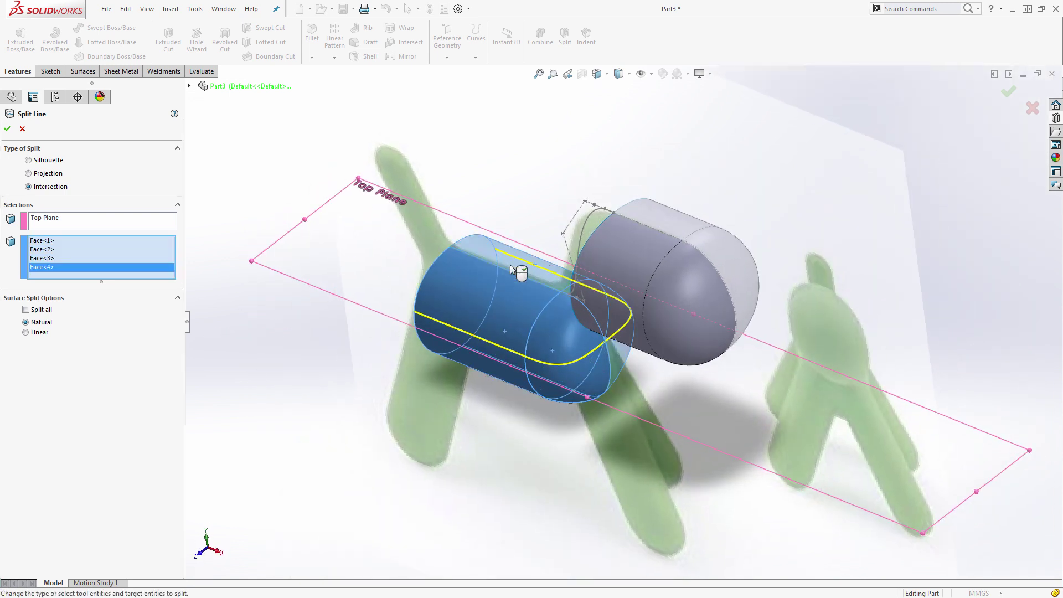
{"action": "left_click", "coordinate": [7, 129]}
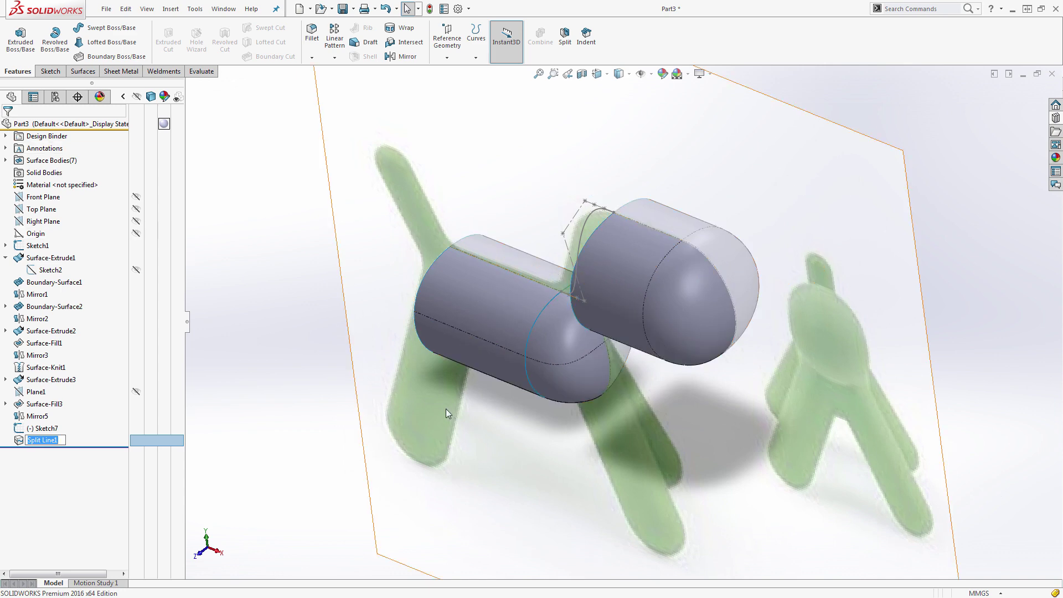
{"action": "middle_click_drag", "start_coordinate": [447, 408], "coordinate": [487, 346]}
{"action": "key", "text": "ctrl+1"}
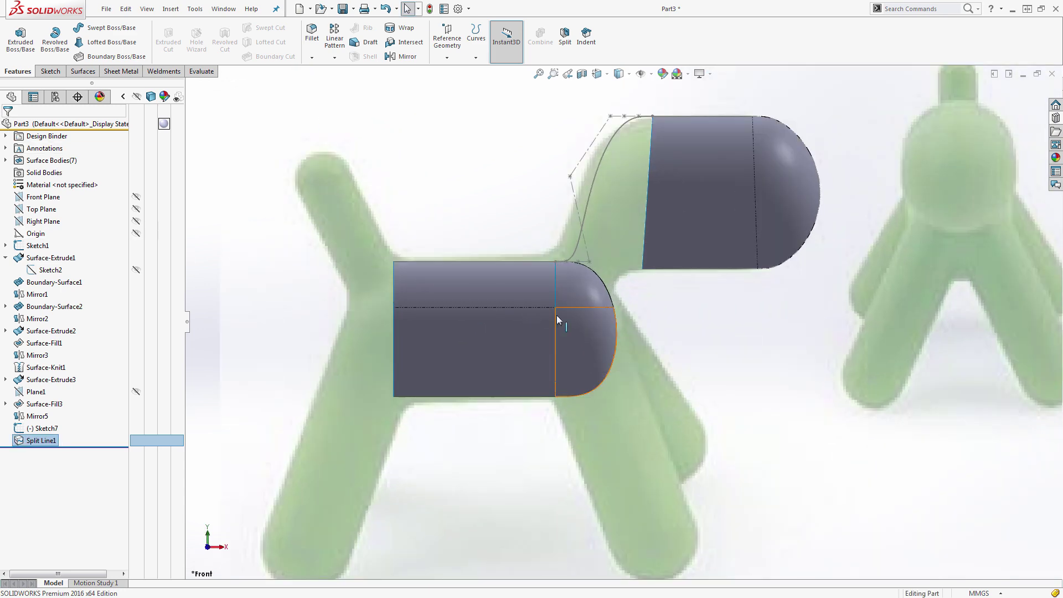
{"action": "left_click", "coordinate": [570, 308]}
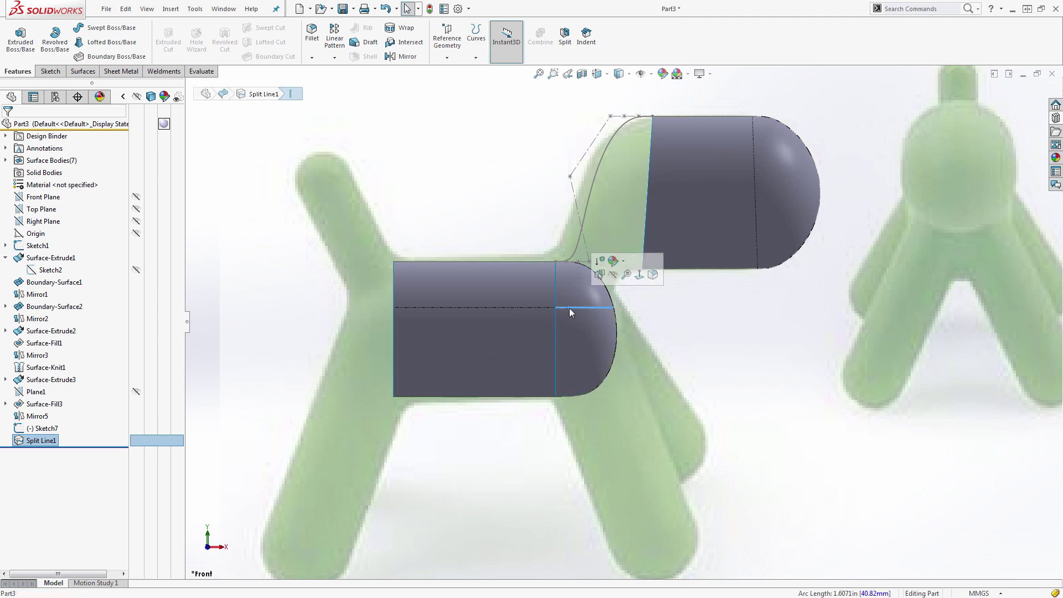
{"action": "left_click", "coordinate": [529, 225]}
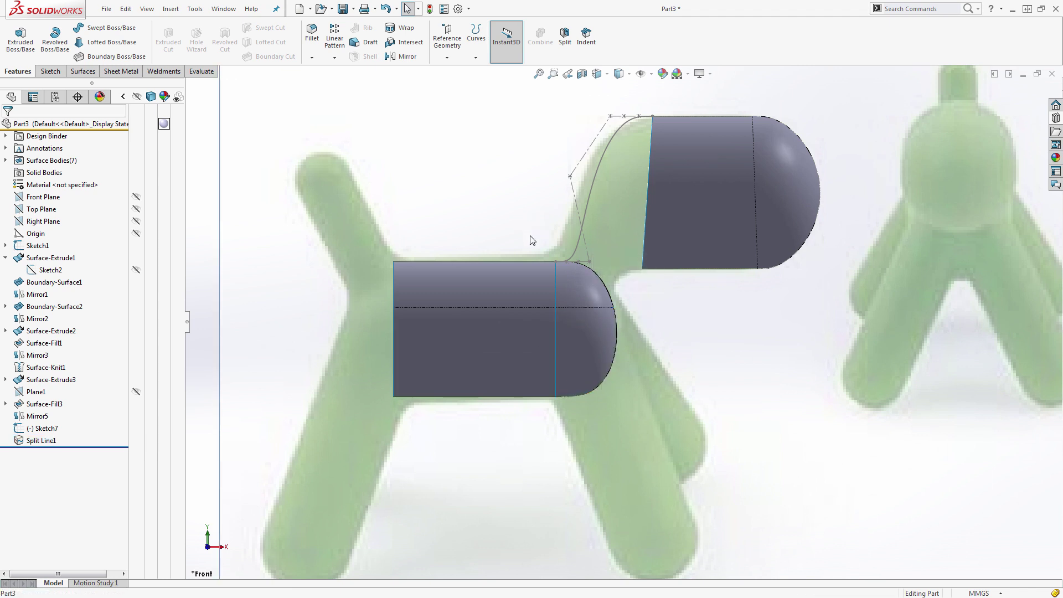
Step: Start a sketch on the Front Plane and draw a Bezier style spline along the throat from the head's lower rear corner
{"action": "left_click", "coordinate": [44, 198]}
{"action": "left_click", "coordinate": [51, 183]}
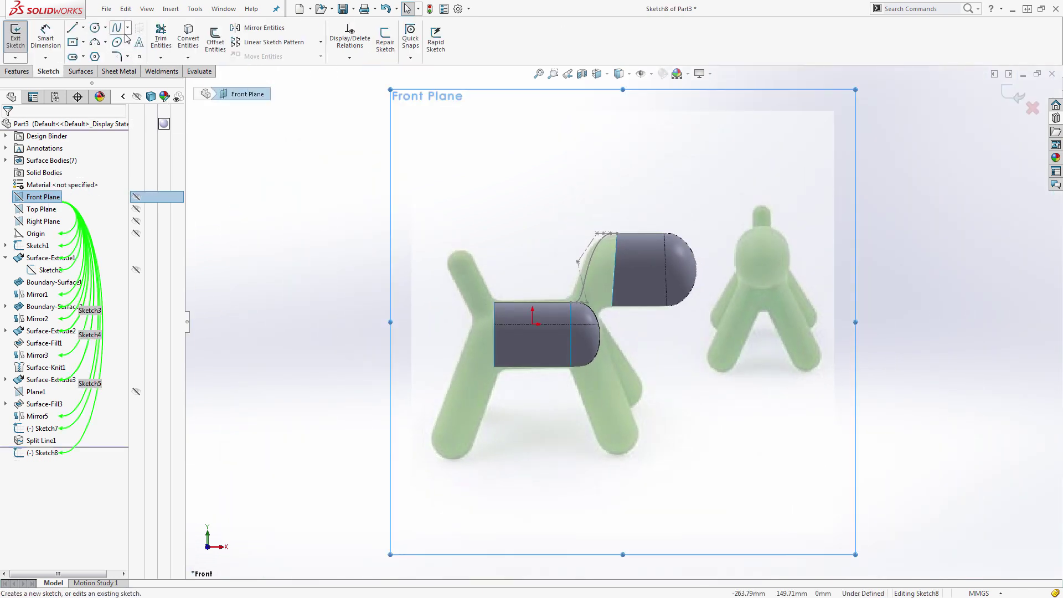
{"action": "left_click", "coordinate": [128, 27]}
{"action": "left_click", "coordinate": [138, 52]}
{"action": "scroll", "coordinate": [570, 304], "scroll_direction": "down", "scroll_amount": 5}
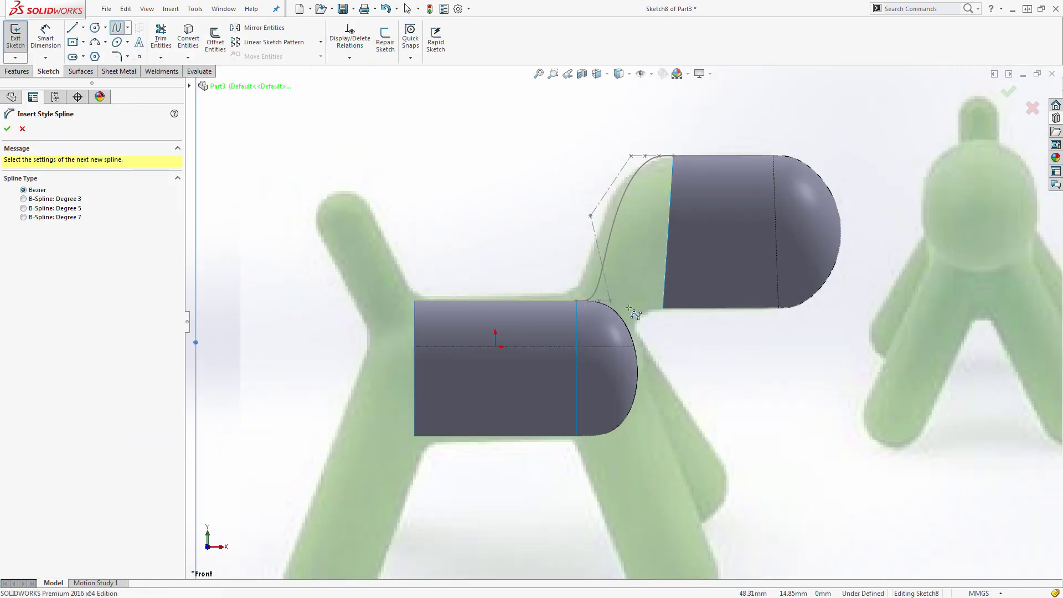
{"action": "scroll", "coordinate": [630, 308], "scroll_direction": "down", "scroll_amount": 4}
{"action": "left_click", "coordinate": [707, 310]}
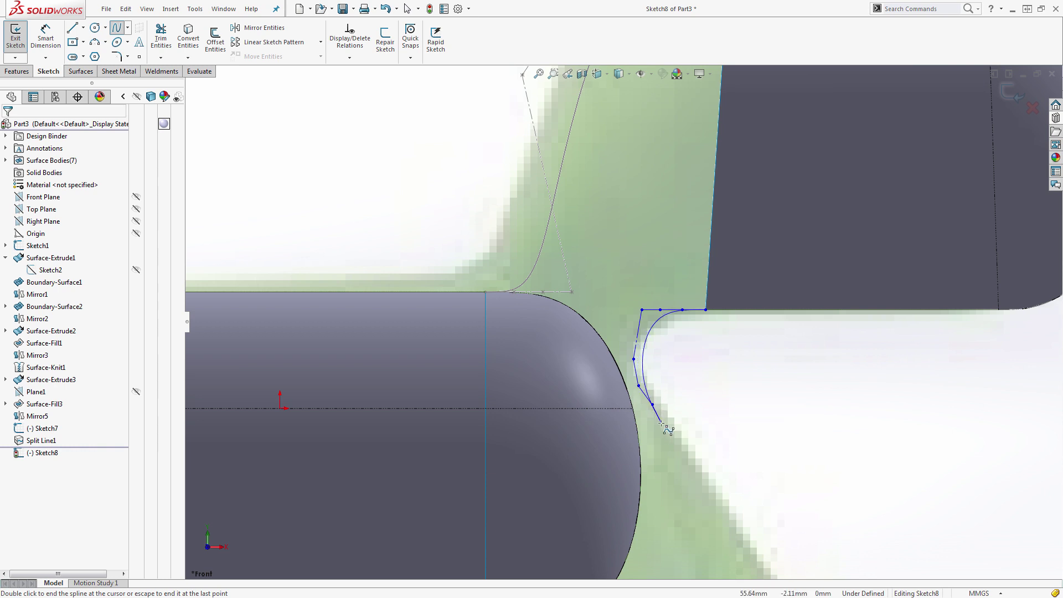
Step: Attach the throat spline's free end to the end of the split line on the body's rounded end
{"action": "scroll", "coordinate": [654, 420], "scroll_direction": "down", "scroll_amount": 3}
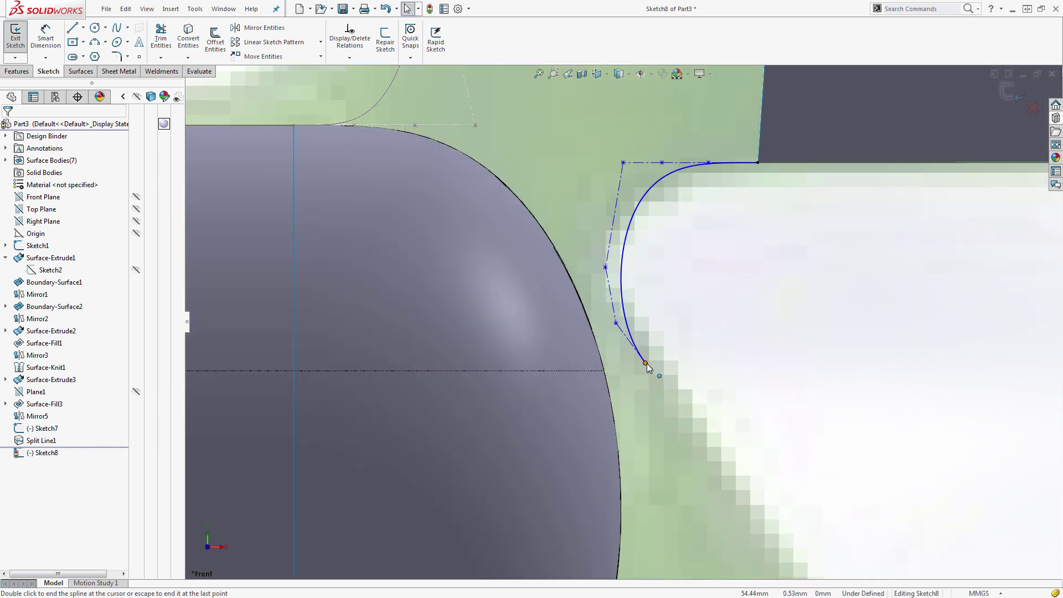
{"action": "double_click", "coordinate": [605, 366]}
{"action": "left_click_drag", "start_coordinate": [604, 367], "coordinate": [603, 370]}
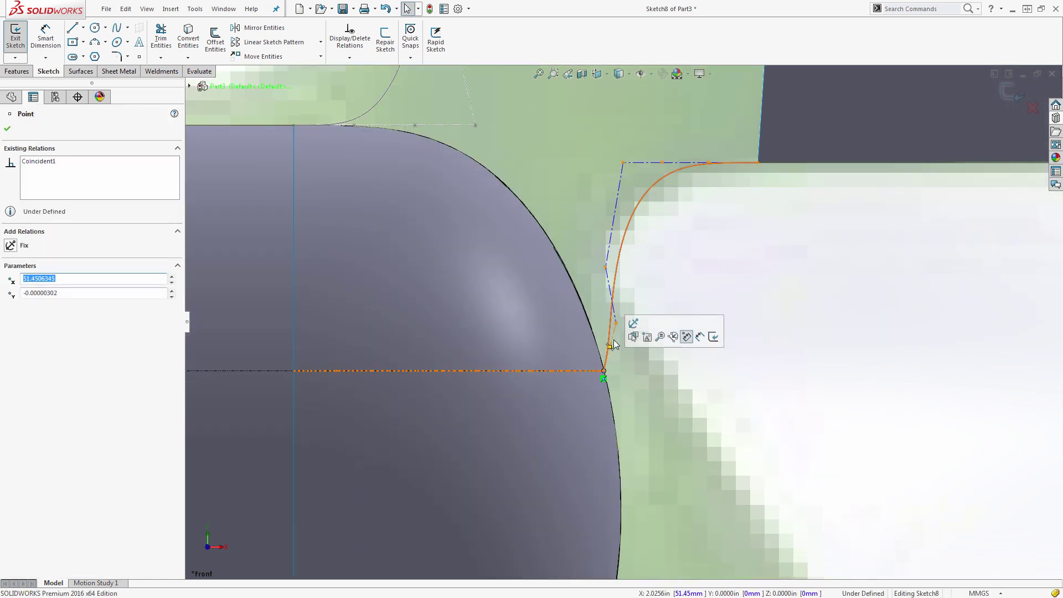
Step: Try to make the spline's last control segment tangent to the body's rounded edge, and delete that relation
{"action": "left_click", "coordinate": [611, 344]}
{"action": "left_click", "coordinate": [611, 394], "text": "ctrl"}
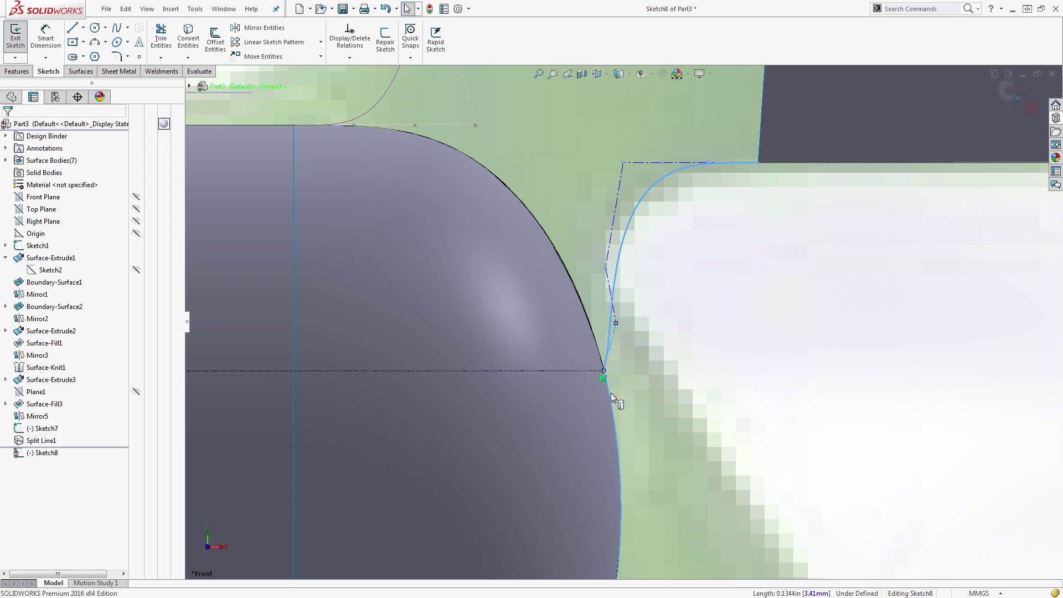
{"action": "left_click", "coordinate": [651, 348]}
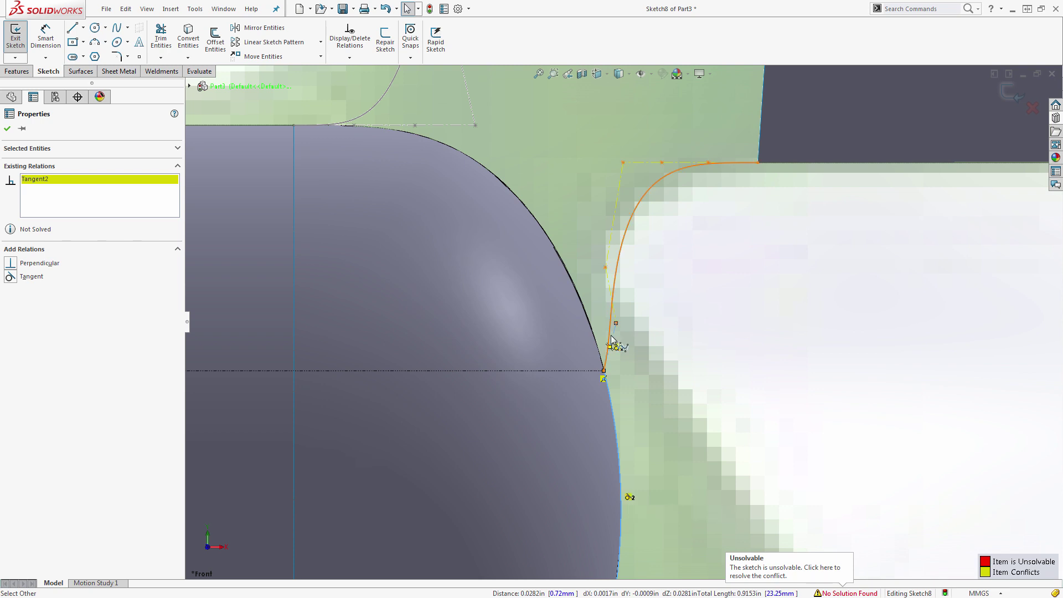
{"action": "scroll", "coordinate": [622, 331], "scroll_direction": "down", "scroll_amount": 2}
{"action": "left_click", "coordinate": [619, 354]}
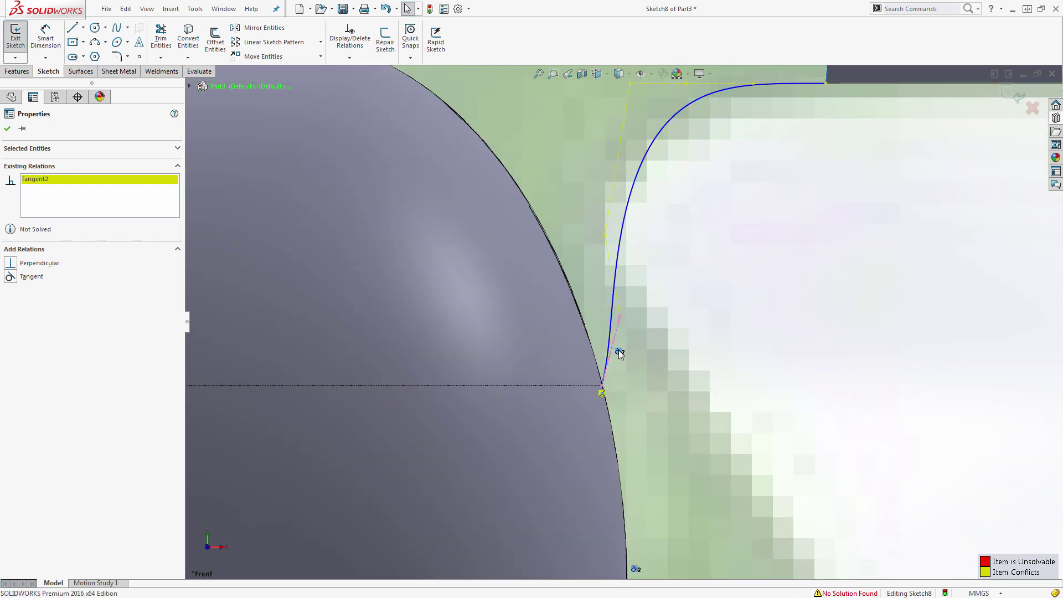
{"action": "key", "text": "Delete"}
Step: Move the spline's last inner control vertex toward the body, try a tangent relation between spline and body edge, and delete that relation
{"action": "left_click_drag", "start_coordinate": [620, 315], "coordinate": [592, 289]}
{"action": "left_click", "coordinate": [600, 325]}
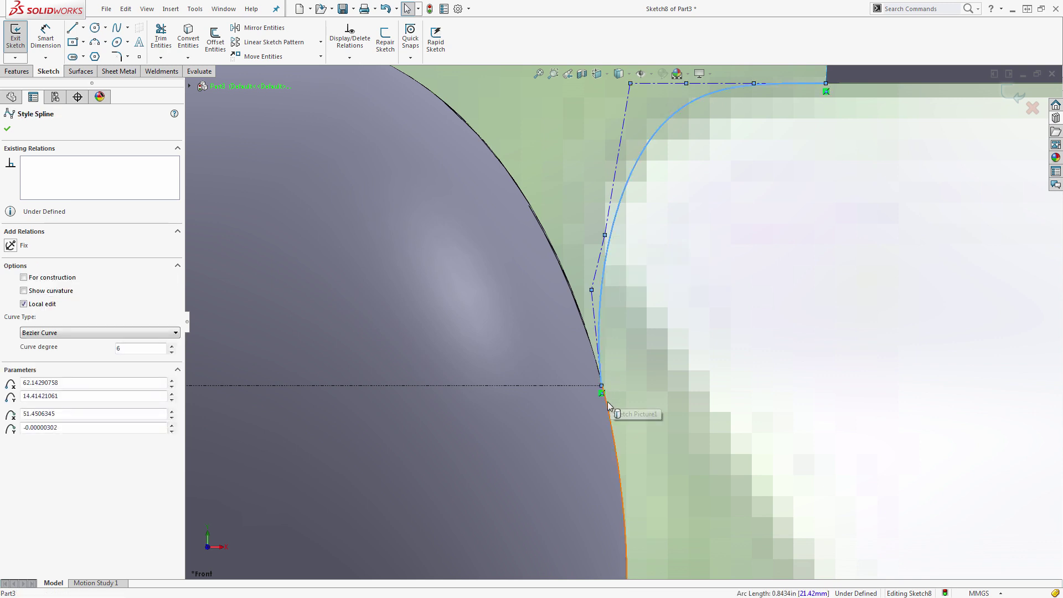
{"action": "left_click", "coordinate": [608, 401], "text": "ctrl"}
{"action": "left_click", "coordinate": [638, 355]}
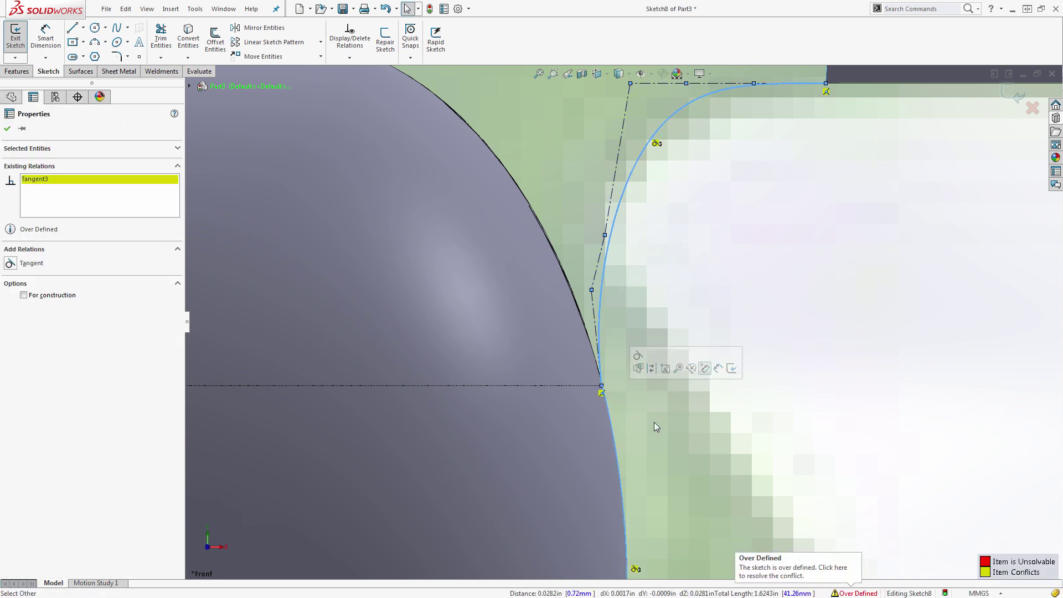
{"action": "scroll", "coordinate": [651, 399], "scroll_direction": "up", "scroll_amount": 3}
{"action": "middle_click_drag", "start_coordinate": [651, 398], "coordinate": [613, 354]}
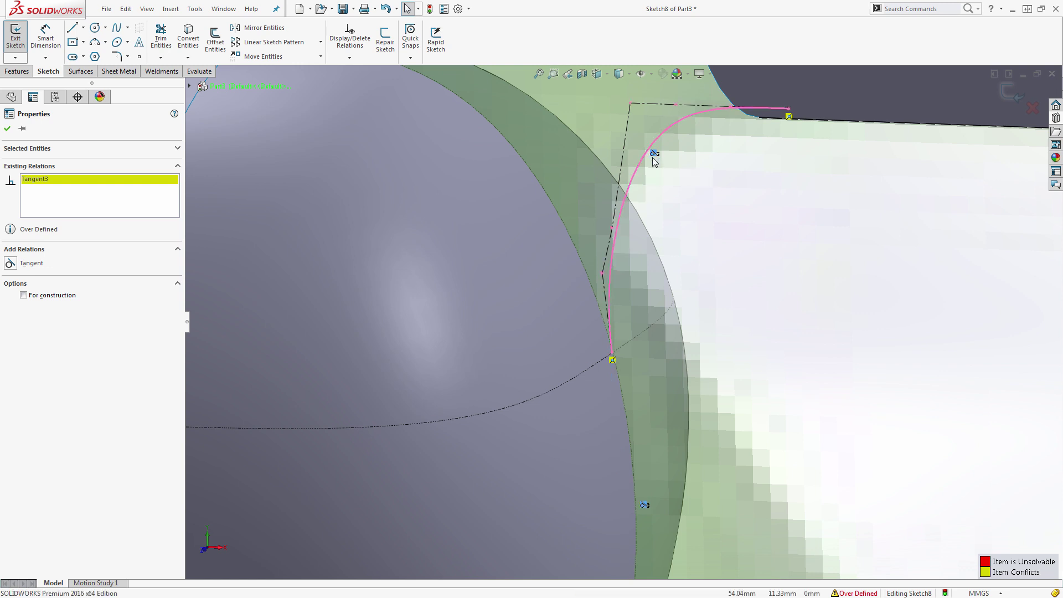
{"action": "left_click", "coordinate": [654, 154]}
{"action": "key", "text": "Delete"}
Step: Make the three control segments at the head end of the throat spline collinear and equal in length
{"action": "middle_click_drag", "start_coordinate": [687, 161], "coordinate": [705, 185]}
{"action": "scroll", "coordinate": [718, 163], "scroll_direction": "down", "scroll_amount": 2}
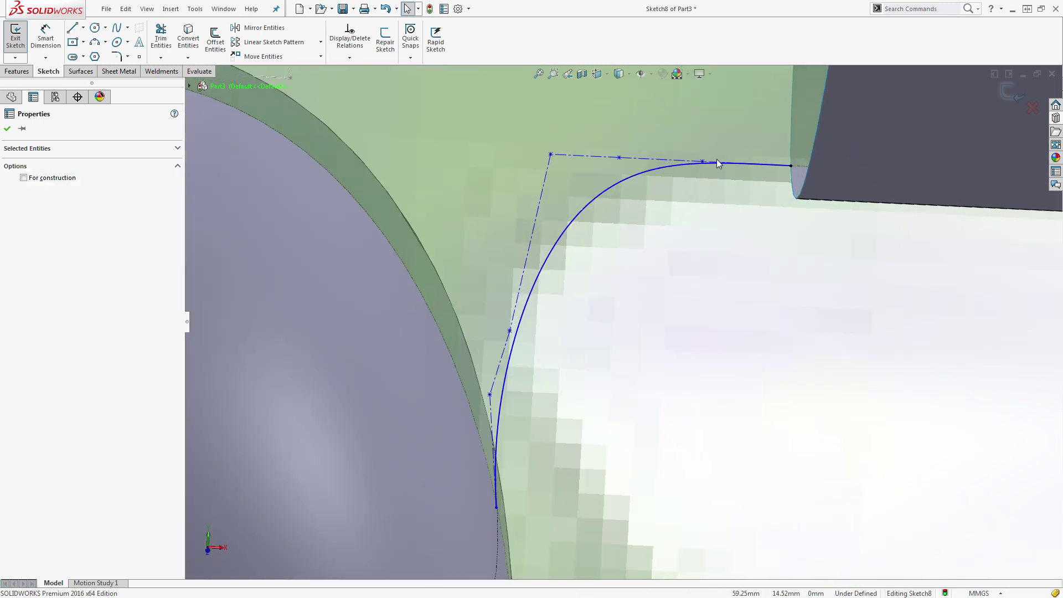
{"action": "left_click_drag", "start_coordinate": [702, 161], "coordinate": [680, 136]}
{"action": "left_click", "coordinate": [694, 140]}
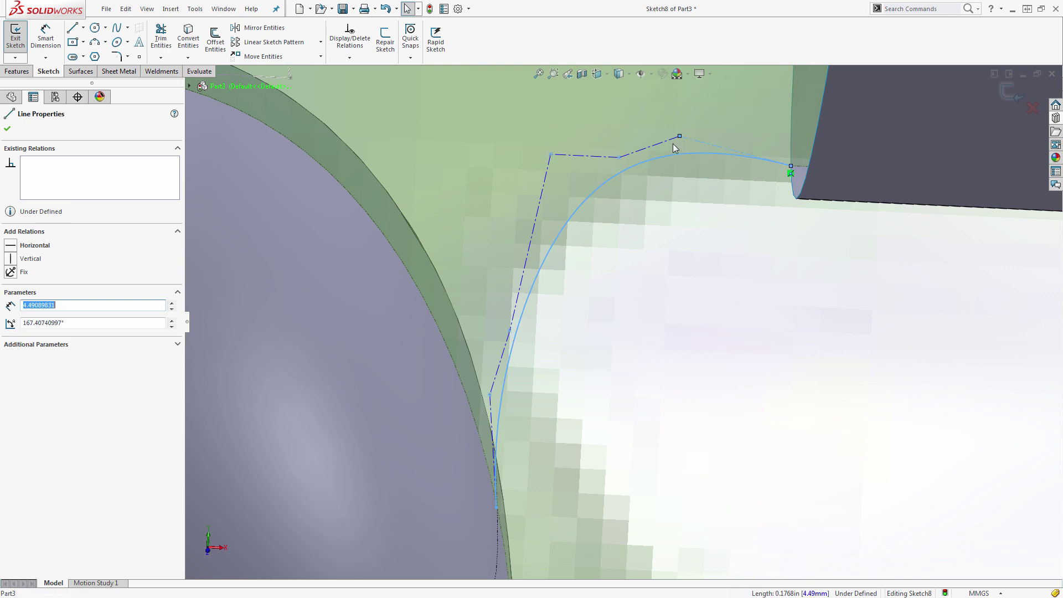
{"action": "left_click", "coordinate": [660, 146], "text": "ctrl"}
{"action": "left_click", "coordinate": [609, 157], "text": "ctrl"}
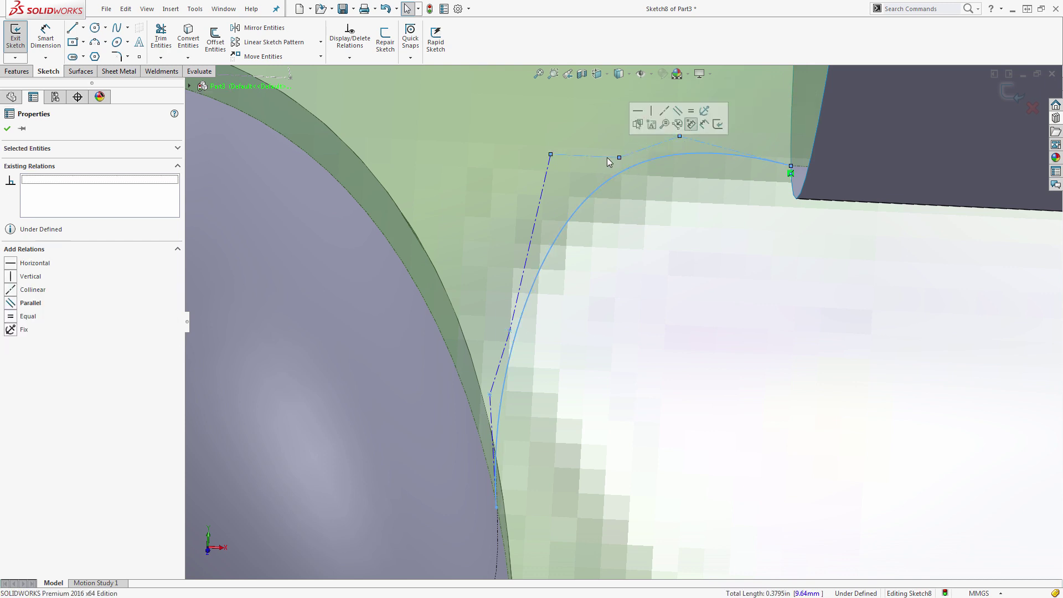
{"action": "left_click", "coordinate": [665, 111]}
{"action": "left_click", "coordinate": [696, 110]}
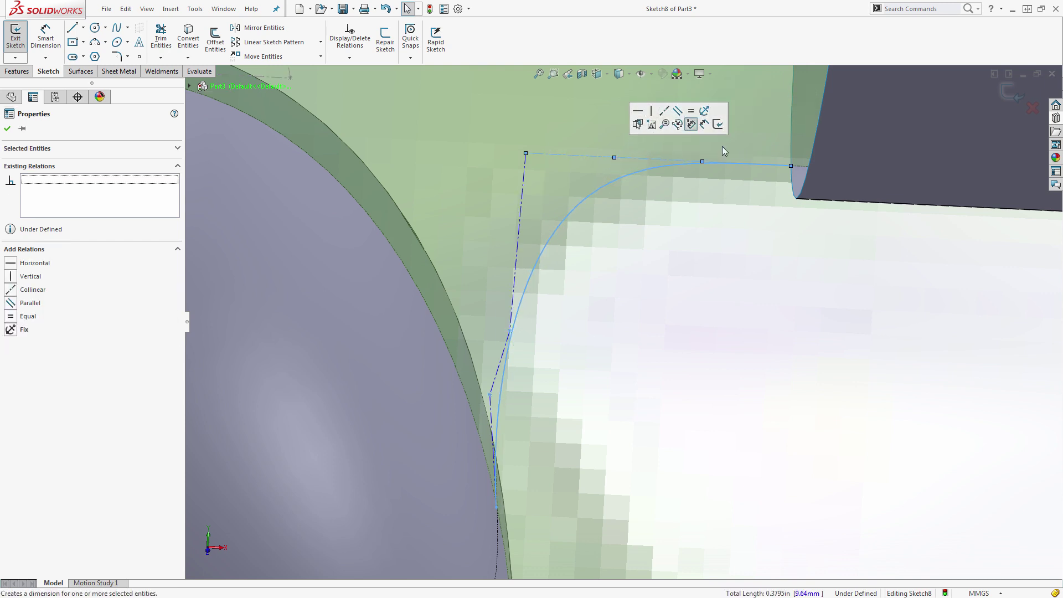
Step: Make the throat spline's first control segment collinear with the bottom edge of the head
{"action": "left_click", "coordinate": [800, 167]}
{"action": "scroll", "coordinate": [720, 168], "scroll_direction": "down", "scroll_amount": 4}
{"action": "scroll", "coordinate": [719, 168], "scroll_direction": "down", "scroll_amount": 3}
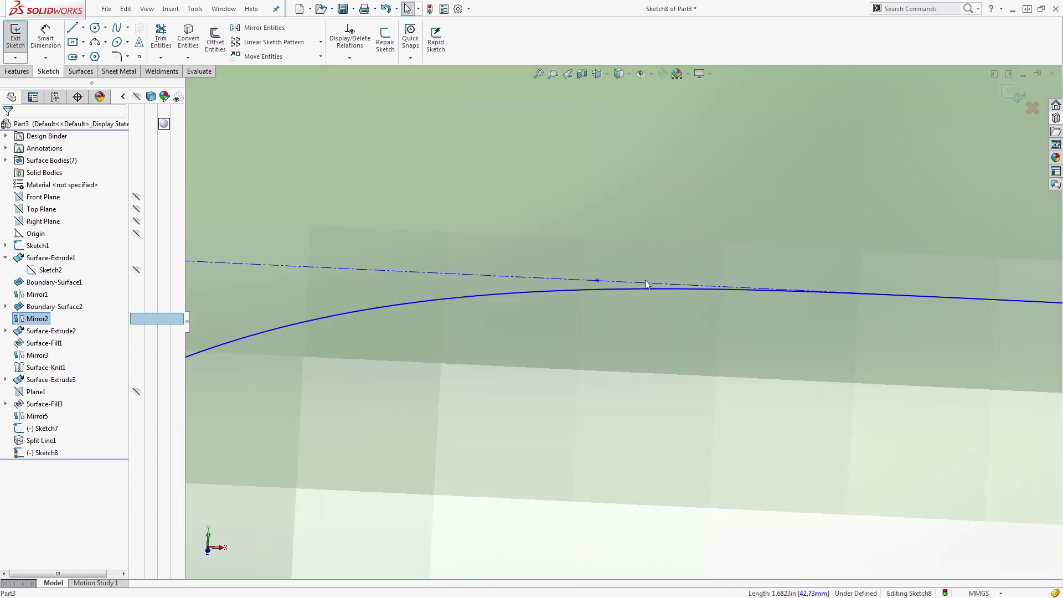
{"action": "left_click", "coordinate": [645, 282]}
{"action": "left_click", "coordinate": [676, 236]}
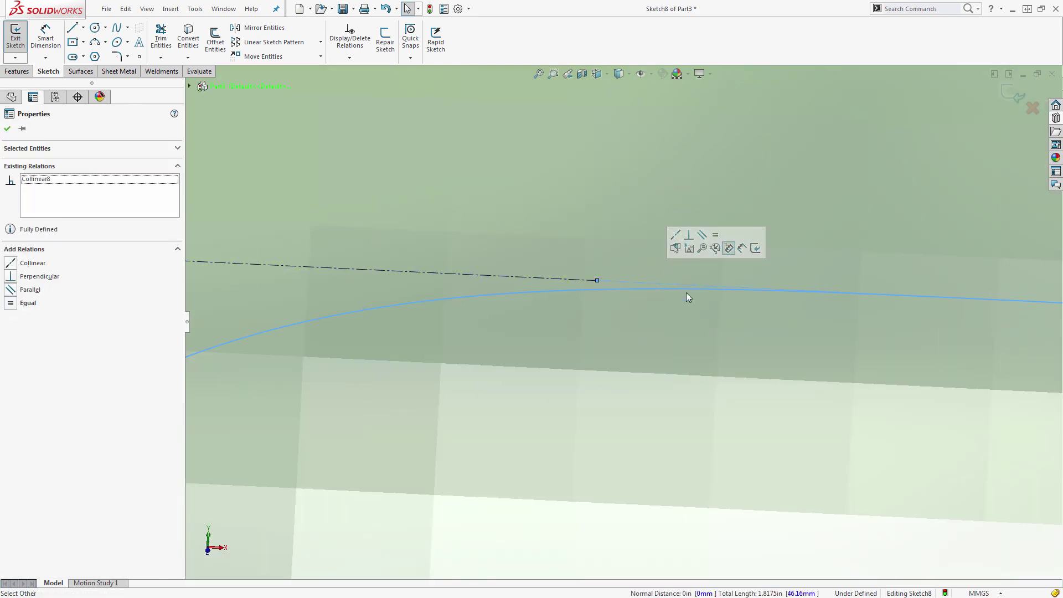
Step: Make the last two control segments at the body end of the throat spline collinear
{"action": "scroll", "coordinate": [686, 293], "scroll_direction": "up", "scroll_amount": 5}
{"action": "scroll", "coordinate": [655, 354], "scroll_direction": "up", "scroll_amount": 5}
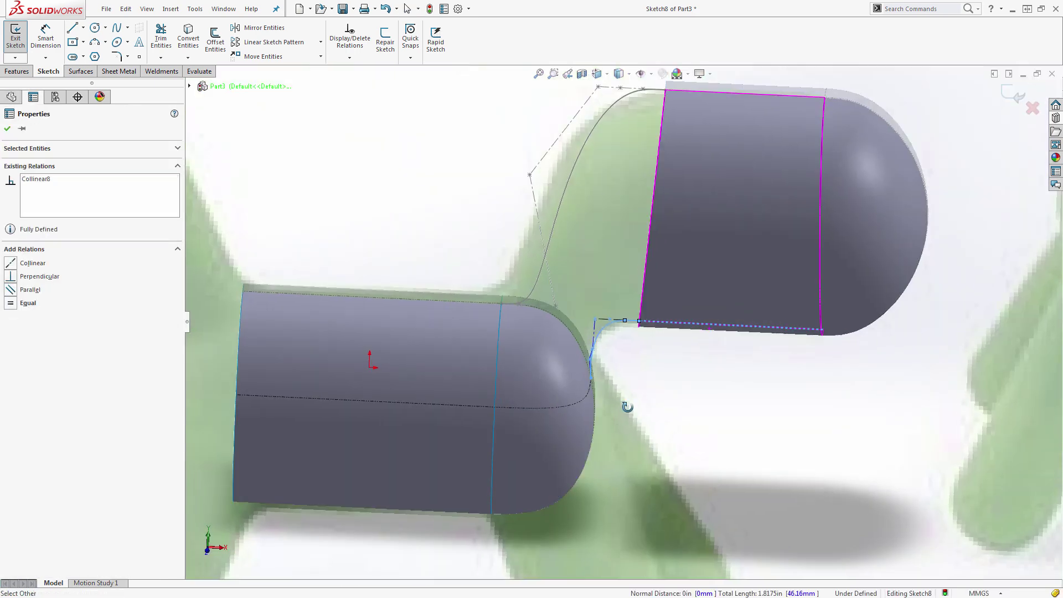
{"action": "middle_click_drag", "start_coordinate": [630, 408], "coordinate": [621, 380]}
{"action": "scroll", "coordinate": [571, 336], "scroll_direction": "down", "scroll_amount": 5}
{"action": "scroll", "coordinate": [570, 336], "scroll_direction": "down", "scroll_amount": 3}
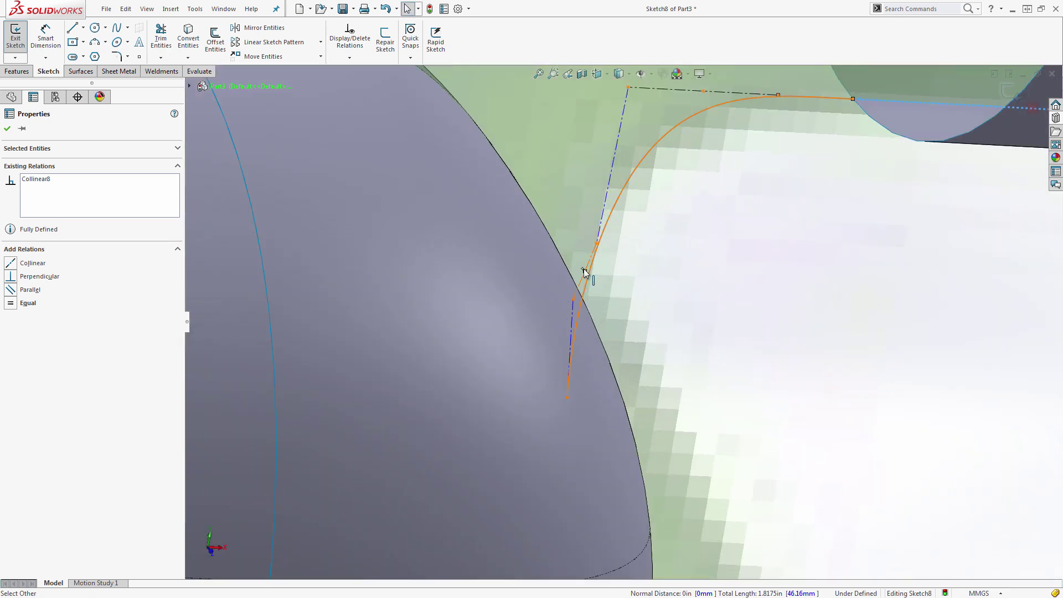
{"action": "left_click", "coordinate": [584, 273]}
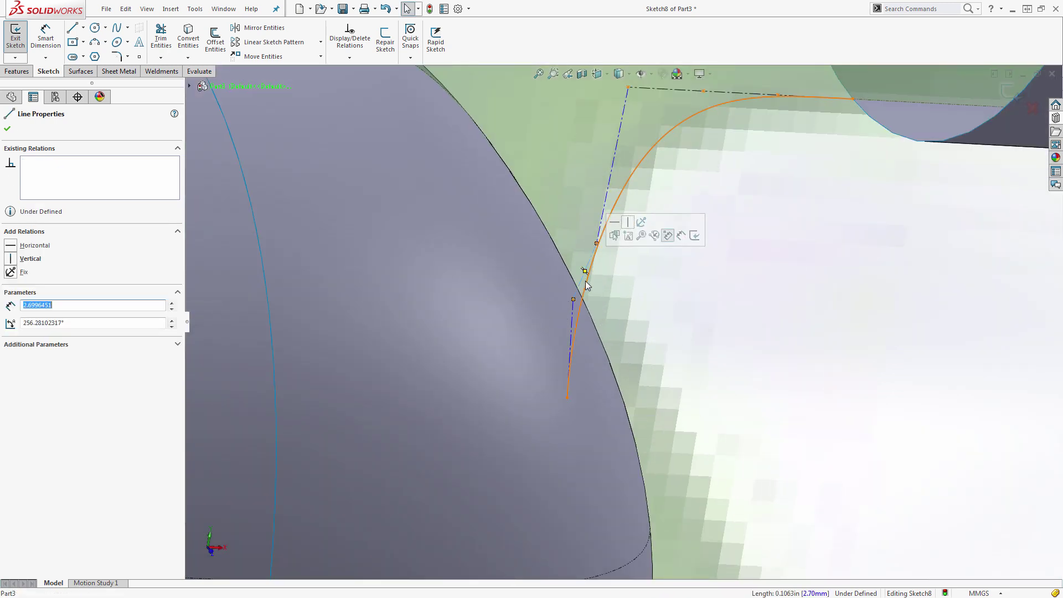
{"action": "left_click", "coordinate": [573, 309], "text": "ctrl"}
{"action": "left_click", "coordinate": [628, 263]}
{"action": "scroll", "coordinate": [644, 332], "scroll_direction": "up", "scroll_amount": 6}
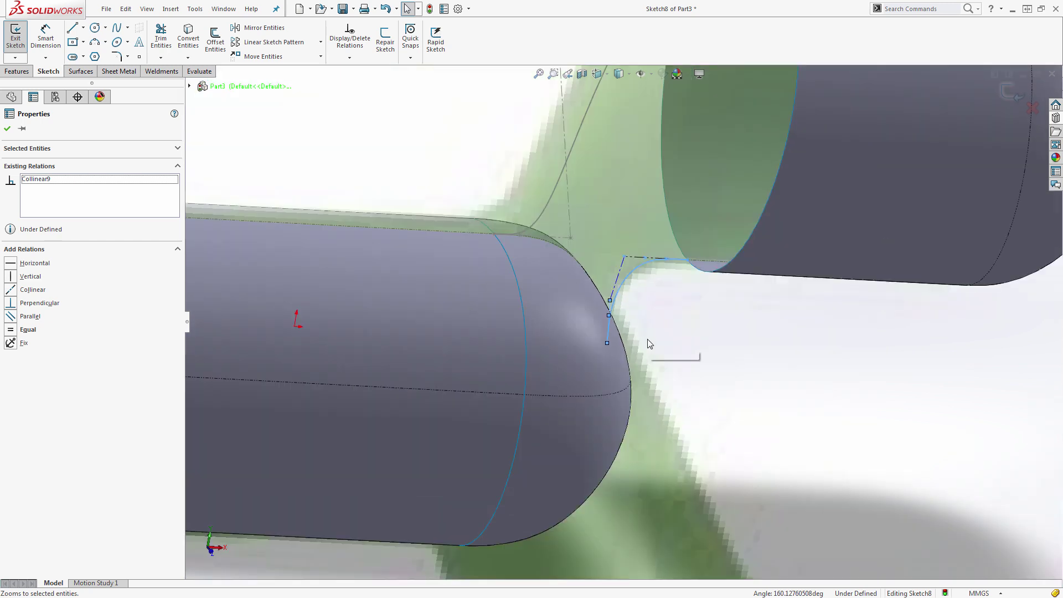
Step: Hide the sketch that holds the dog reference picture
{"action": "scroll", "coordinate": [650, 344], "scroll_direction": "up", "scroll_amount": 3}
{"action": "mouse_move", "coordinate": [655, 338]}
{"action": "middle_mouse_down"}
{"action": "mouse_move", "coordinate": [632, 373]}
{"action": "mouse_move", "coordinate": [621, 372]}
{"action": "middle_mouse_up"}
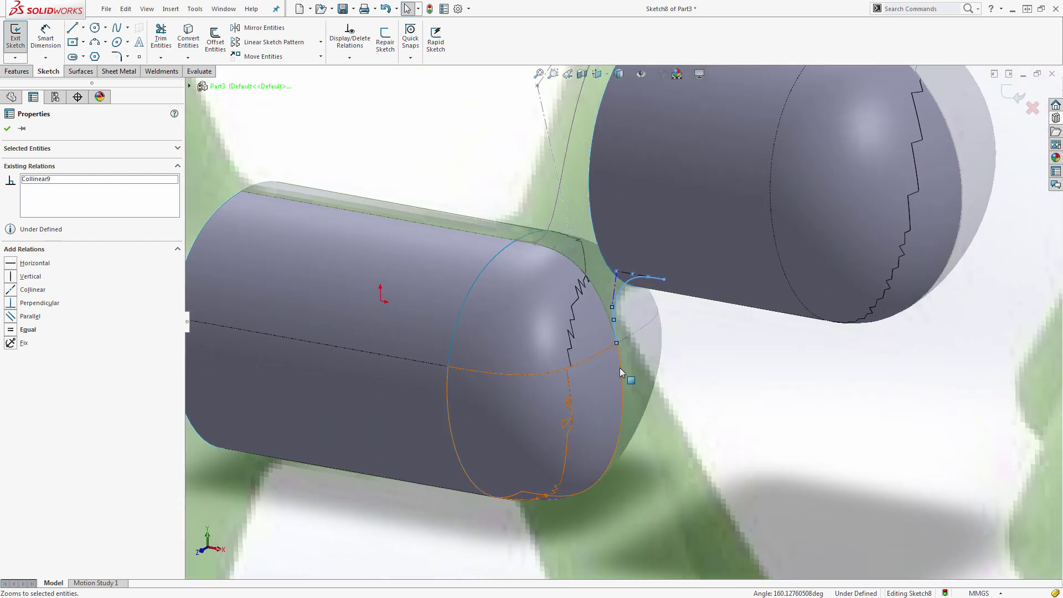
{"action": "left_click", "coordinate": [619, 363]}
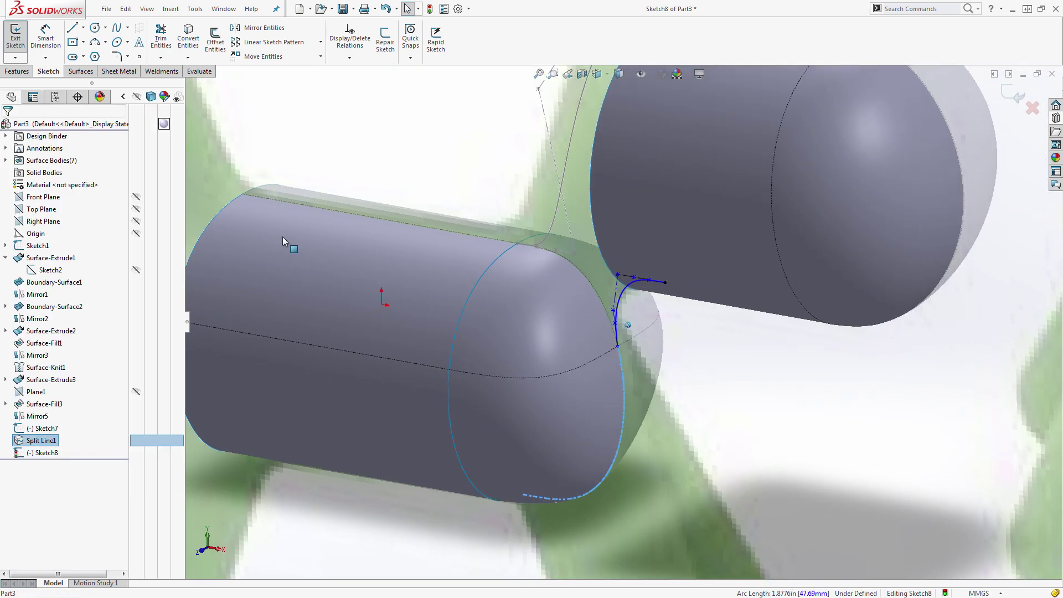
{"action": "left_click", "coordinate": [136, 246]}
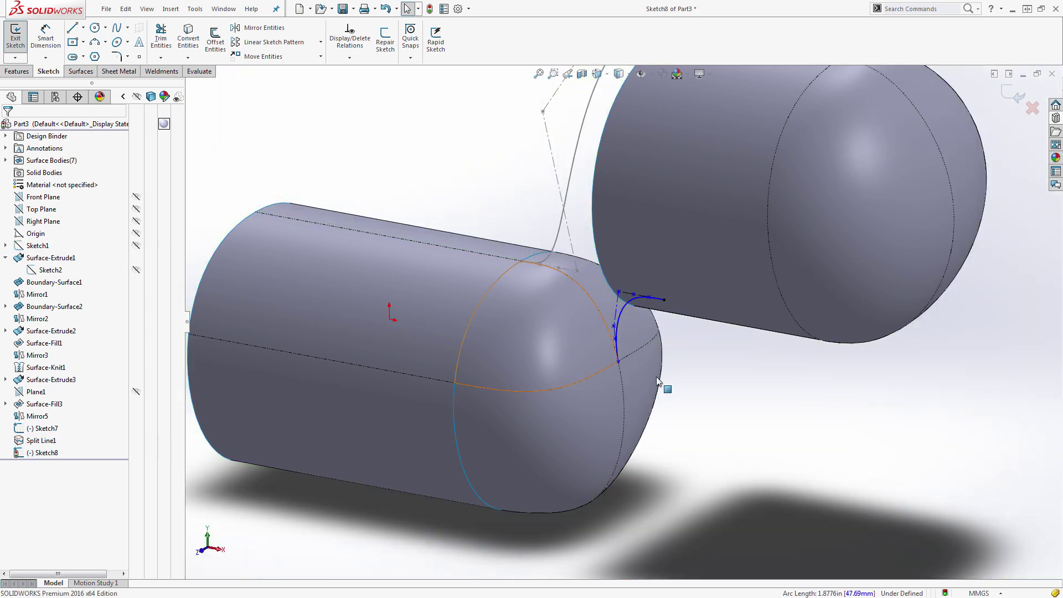
Step: Try a tangent relation between the throat spline and the body's edge below its endpoint, and undo it
{"action": "scroll", "coordinate": [621, 366], "scroll_direction": "down", "scroll_amount": 5}
{"action": "left_click", "coordinate": [613, 366]}
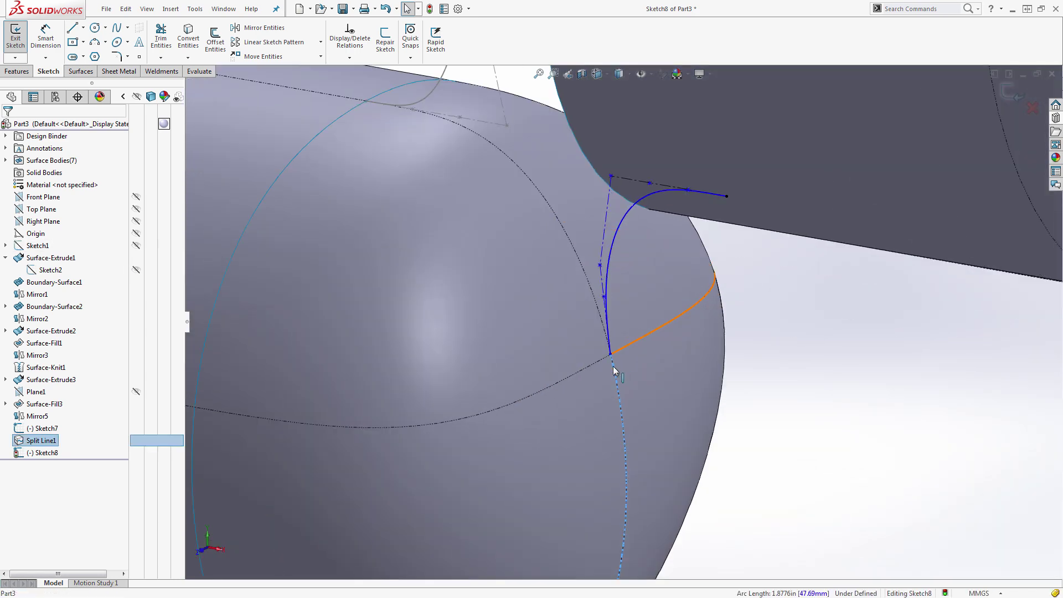
{"action": "left_click", "coordinate": [607, 289], "text": "ctrl"}
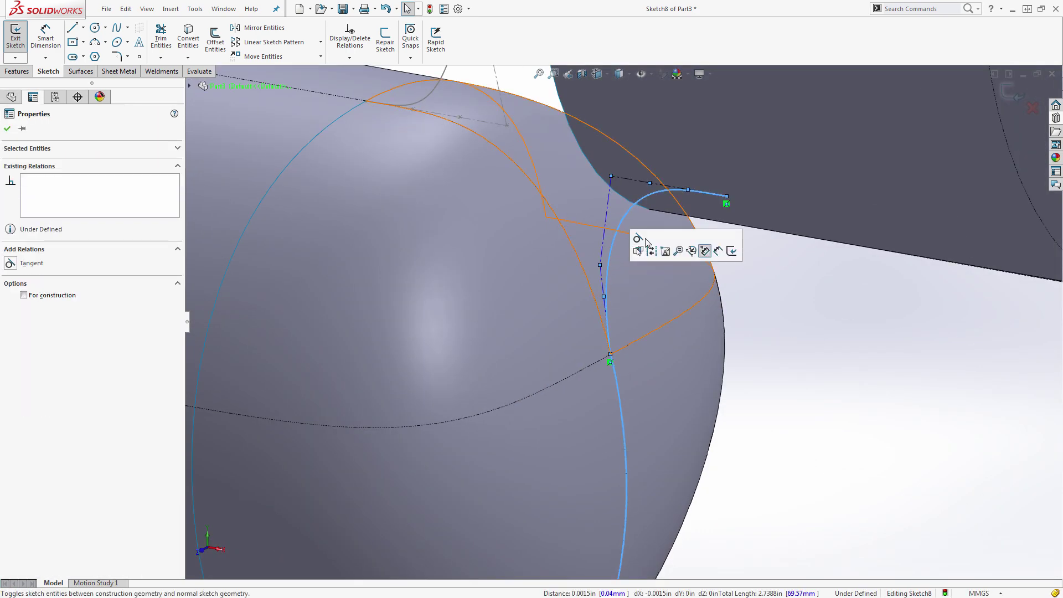
{"action": "left_click", "coordinate": [640, 238]}
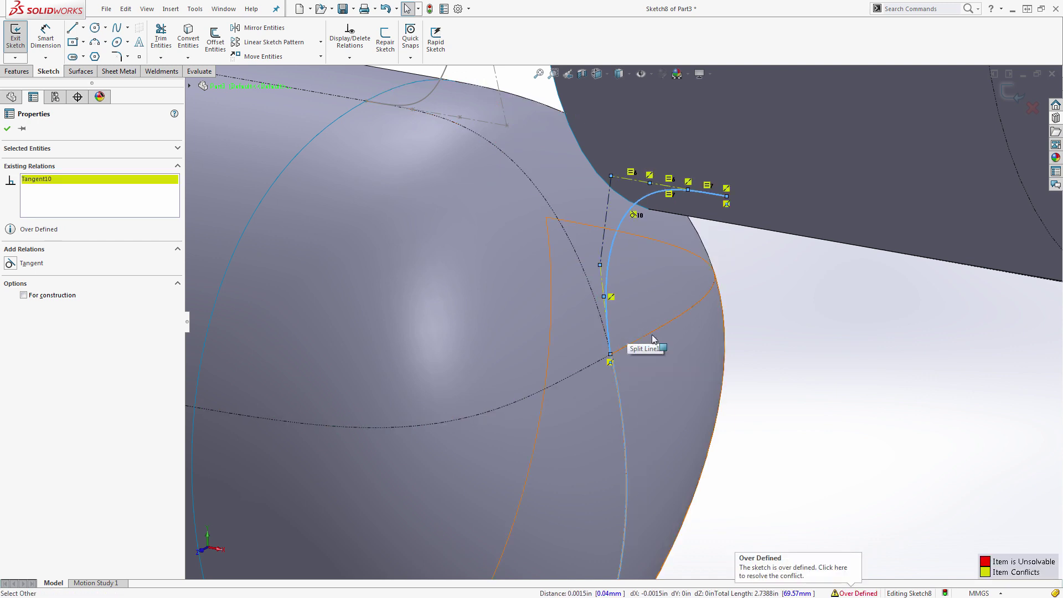
{"action": "key", "text": "ctrl+z"}
{"action": "key", "text": "Escape"}
Step: Move the throat spline's control vertex nearest the body end slightly closer to the body
{"action": "scroll", "coordinate": [602, 322], "scroll_direction": "down", "scroll_amount": 2}
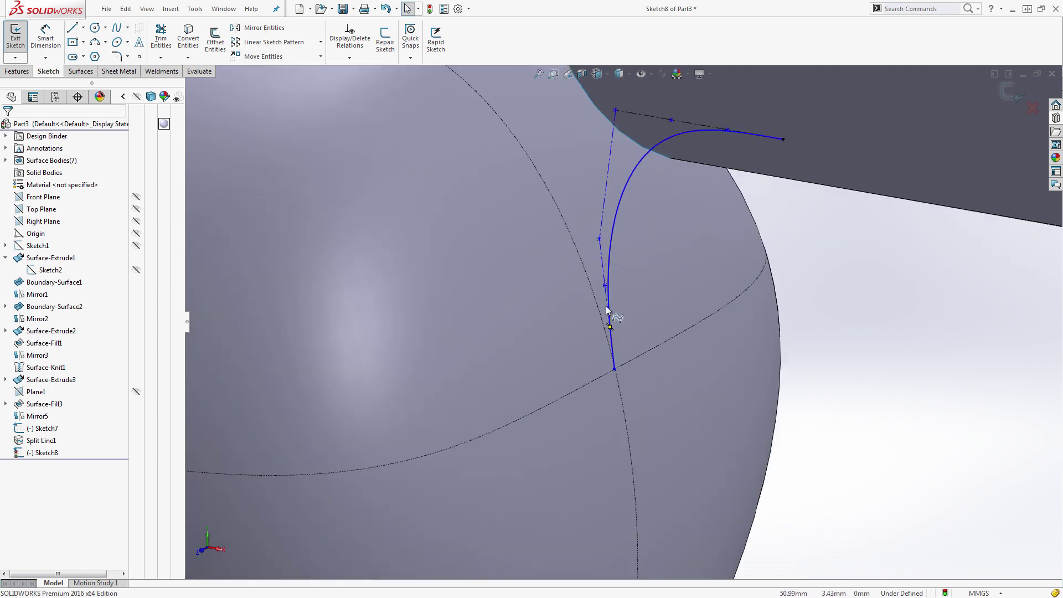
{"action": "left_click", "coordinate": [604, 284]}
{"action": "mouse_move", "coordinate": [603, 284]}
{"action": "left_mouse_down"}
{"action": "mouse_move", "coordinate": [564, 293]}
{"action": "mouse_move", "coordinate": [602, 290]}
{"action": "left_mouse_up"}
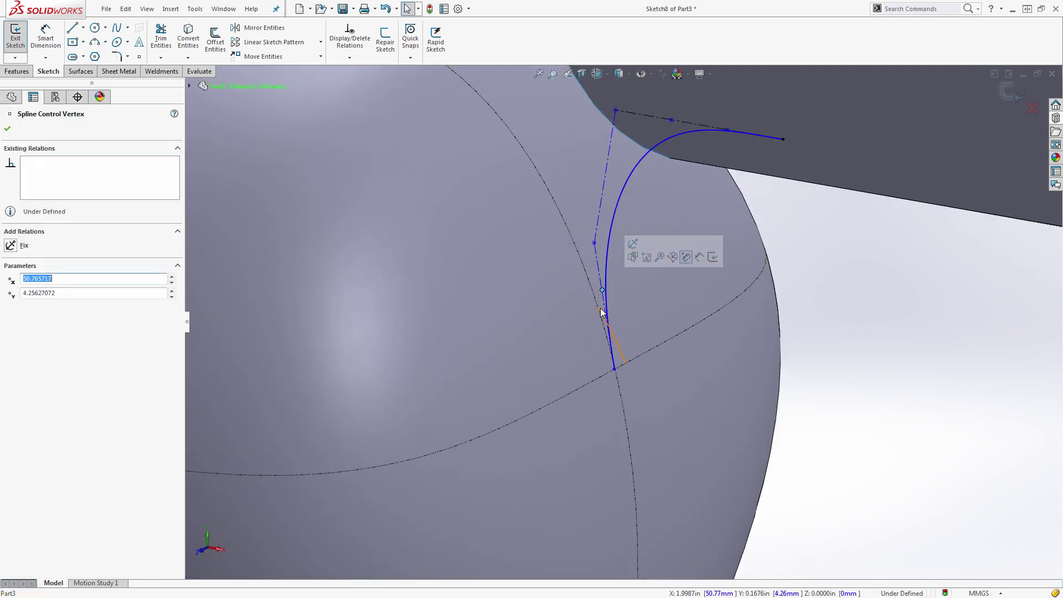
Step: Try a tangent relation between the throat spline and the body's edge above its endpoint, and delete that relation
{"action": "left_click", "coordinate": [604, 322]}
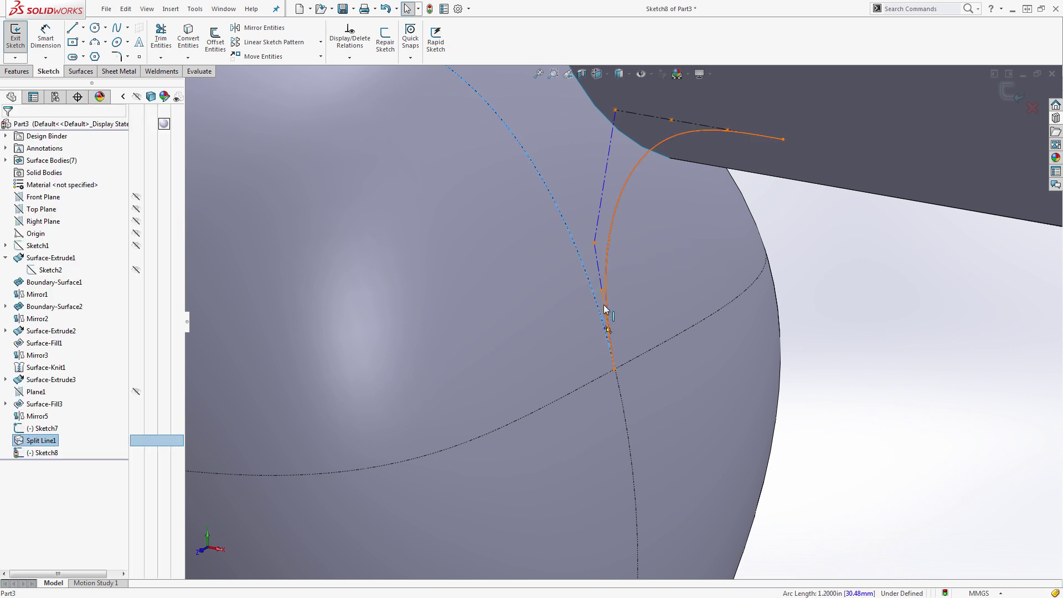
{"action": "left_click", "coordinate": [605, 309], "text": "ctrl"}
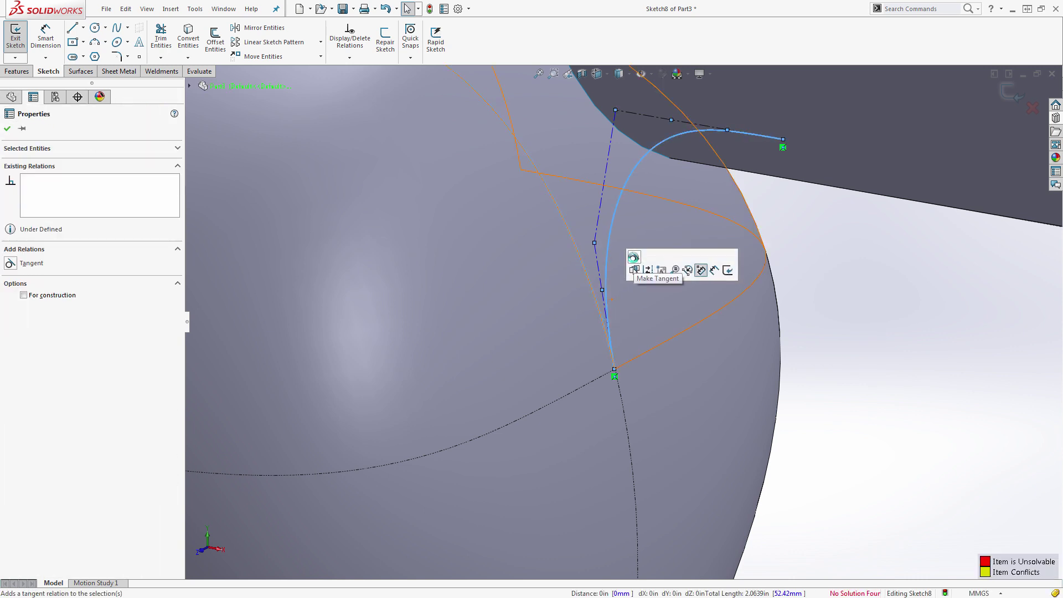
{"action": "left_click", "coordinate": [635, 271]}
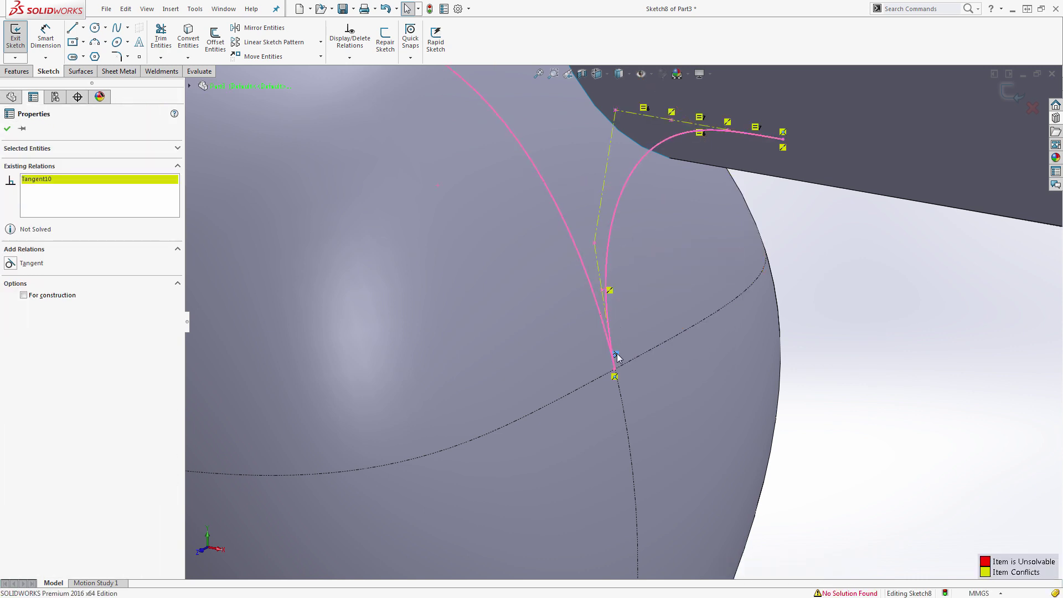
{"action": "key", "text": "Delete"}
Step: Convert the body's front edge below the throat spline's endpoint into a sketch curve
{"action": "left_click", "coordinate": [620, 384]}
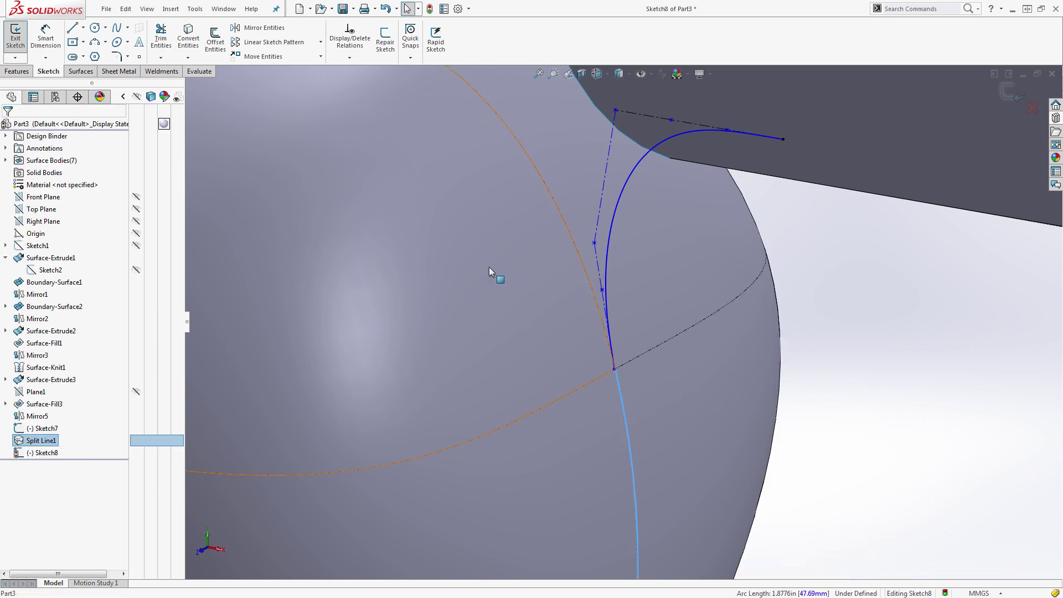
{"action": "key", "text": "Escape"}
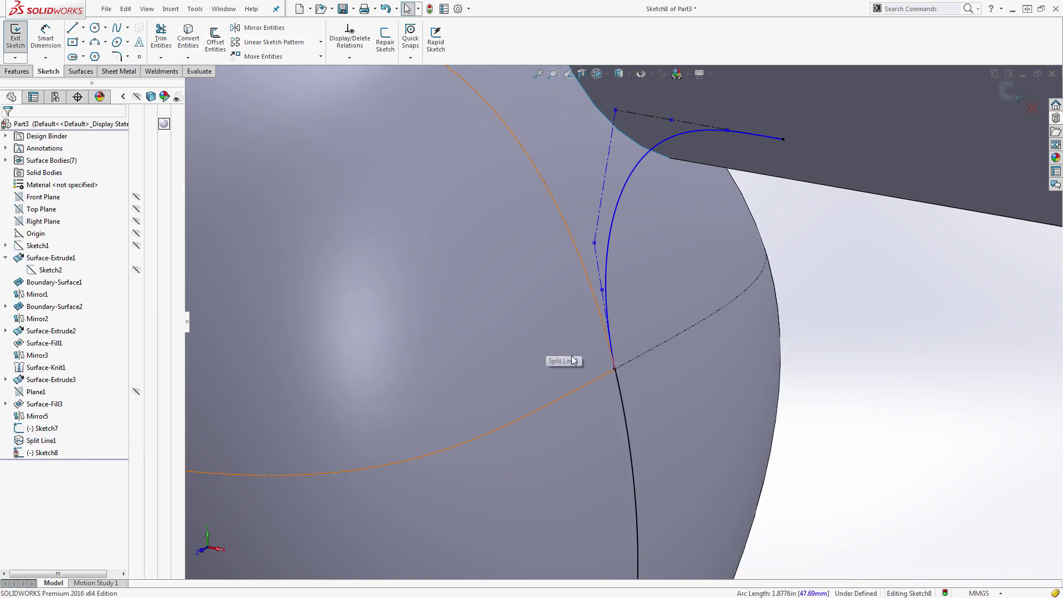
Step: Try a tangent relation between the throat spline and the converted body curve, and undo it
{"action": "left_click", "coordinate": [616, 370]}
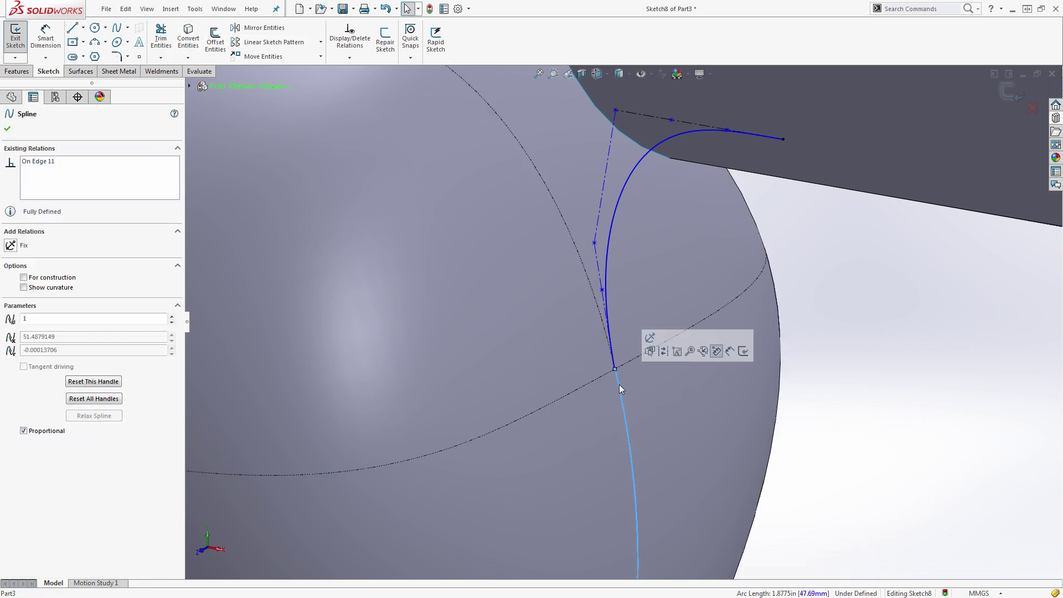
{"action": "left_click", "coordinate": [610, 327], "text": "ctrl"}
{"action": "left_click", "coordinate": [642, 283]}
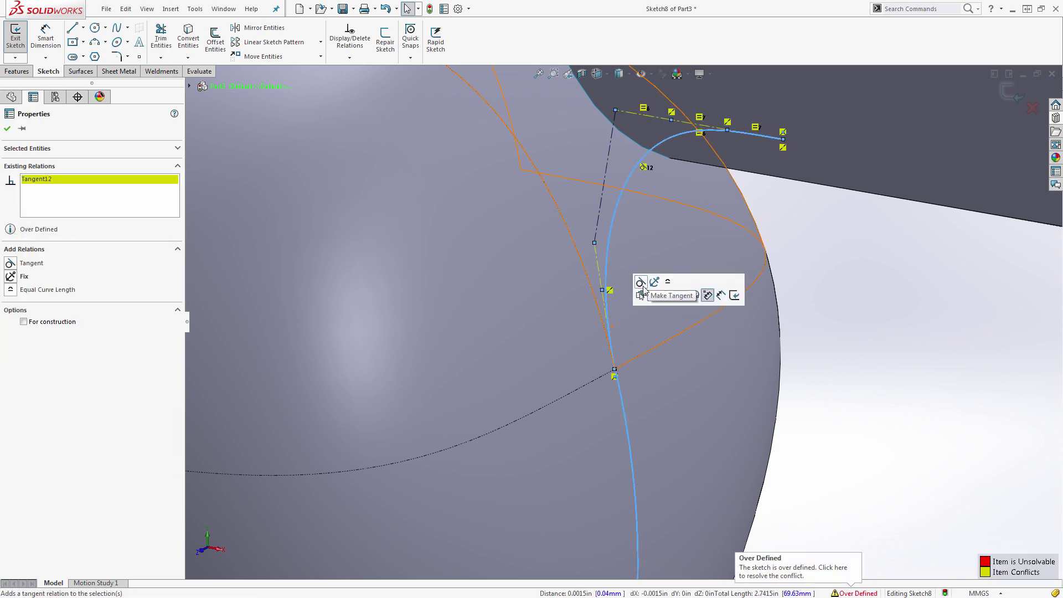
{"action": "key", "text": "ctrl+z"}
Step: Make the throat spline's last control segment at the body end tangent to the converted body curve
{"action": "scroll", "coordinate": [615, 310], "scroll_direction": "down", "scroll_amount": 3}
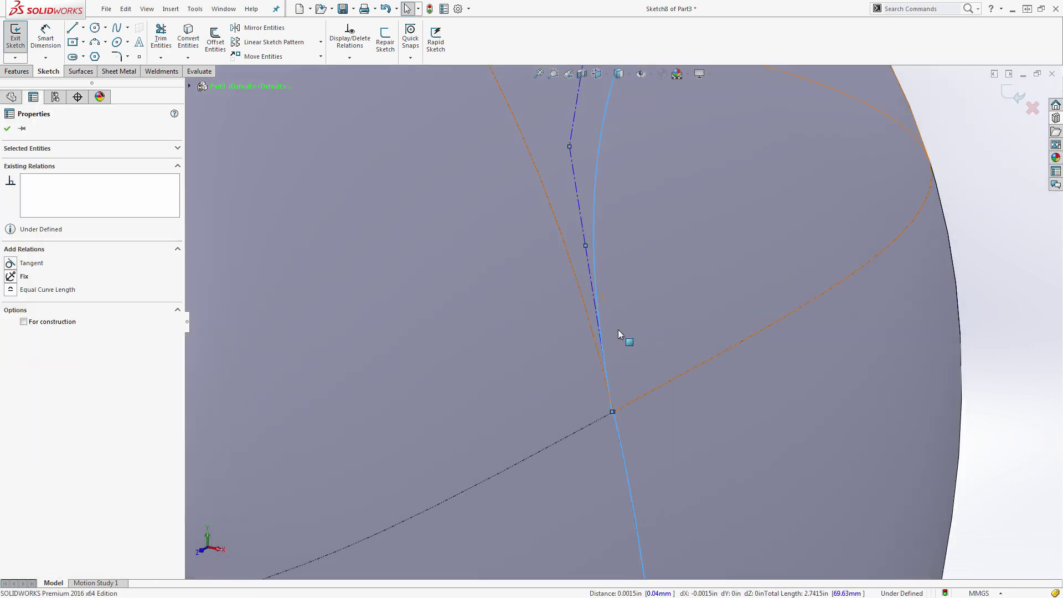
{"action": "left_click", "coordinate": [591, 278]}
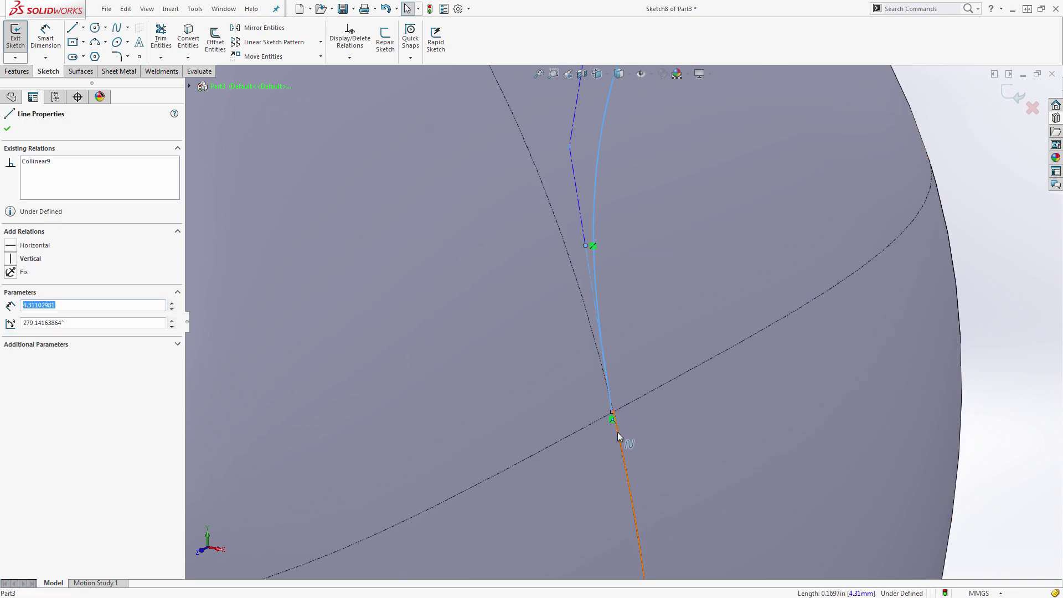
{"action": "left_click", "coordinate": [618, 433], "text": "ctrl"}
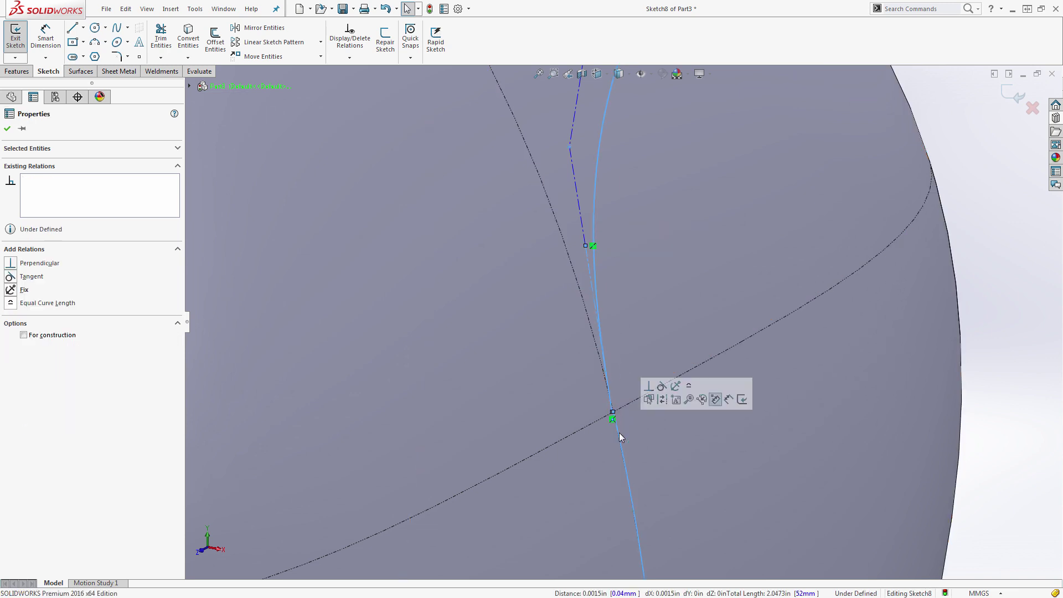
{"action": "left_click", "coordinate": [662, 387]}
{"action": "scroll", "coordinate": [613, 339], "scroll_direction": "up", "scroll_amount": 5}
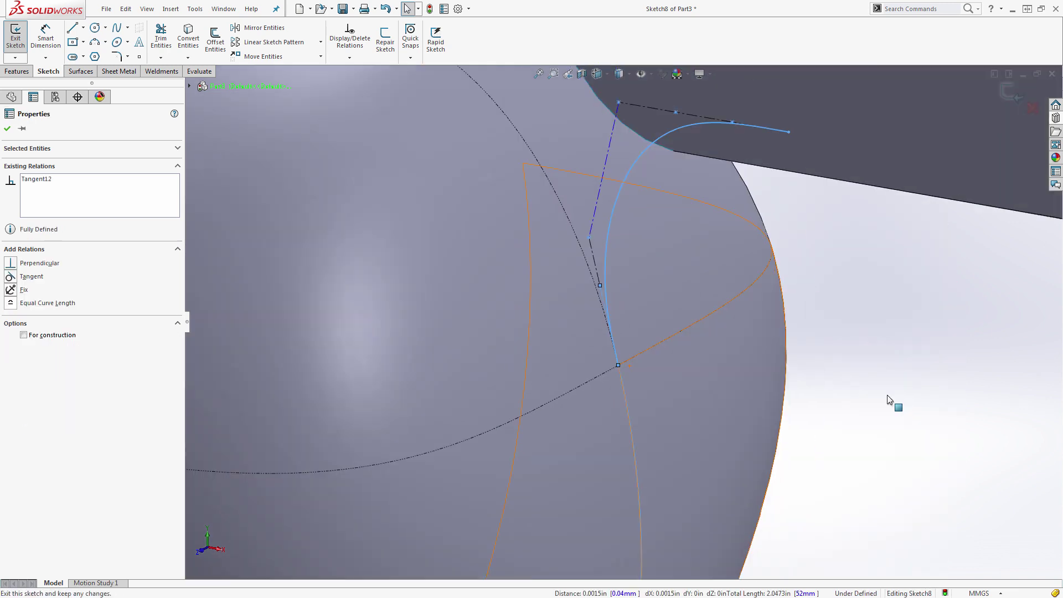
Step: Turn the converted body curve into construction geometry
{"action": "left_click", "coordinate": [892, 403]}
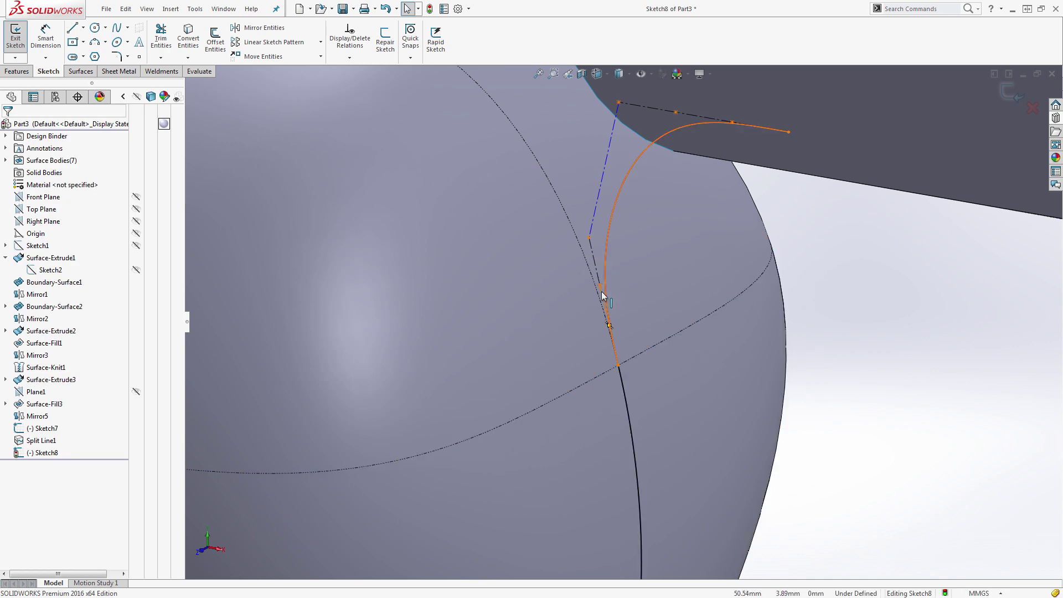
{"action": "left_click", "coordinate": [618, 364]}
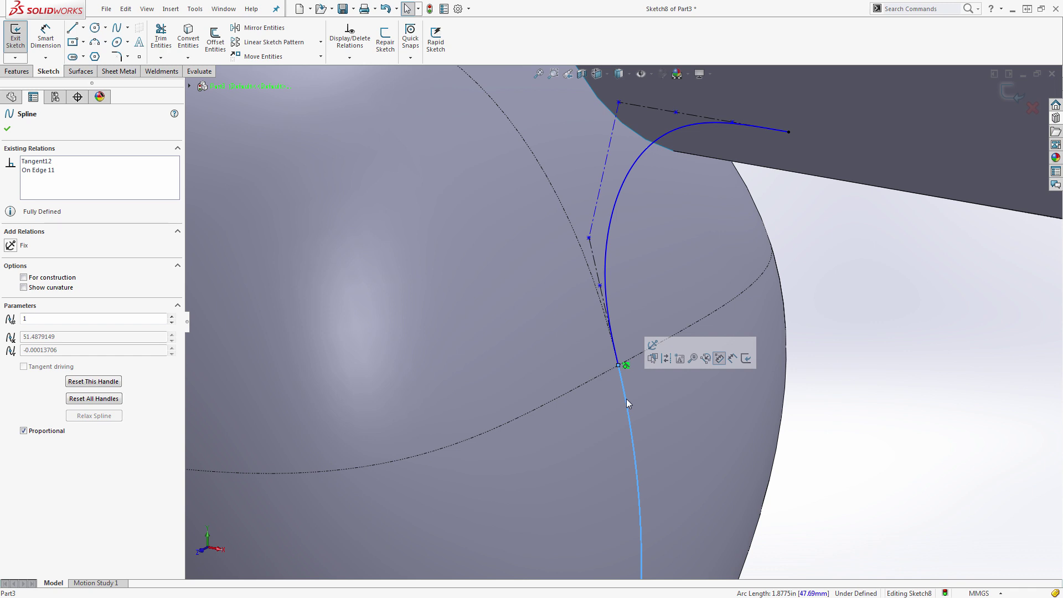
{"action": "key", "text": "Escape"}
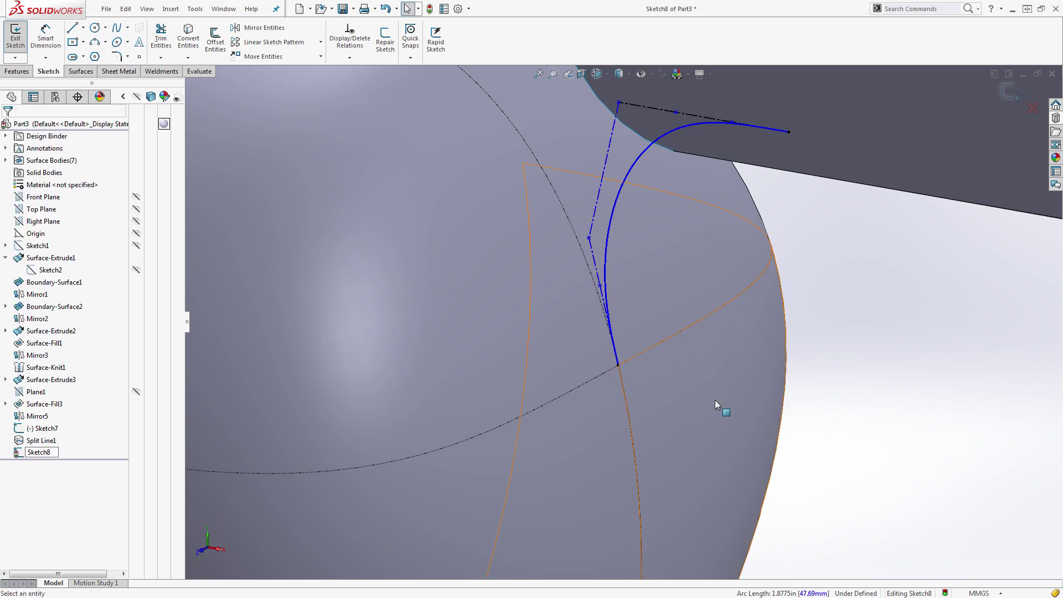
Step: Check the throat spline's shape from the front and close its sketch
{"action": "key", "text": "ctrl+1"}
{"action": "scroll", "coordinate": [665, 403], "scroll_direction": "down", "scroll_amount": 3}
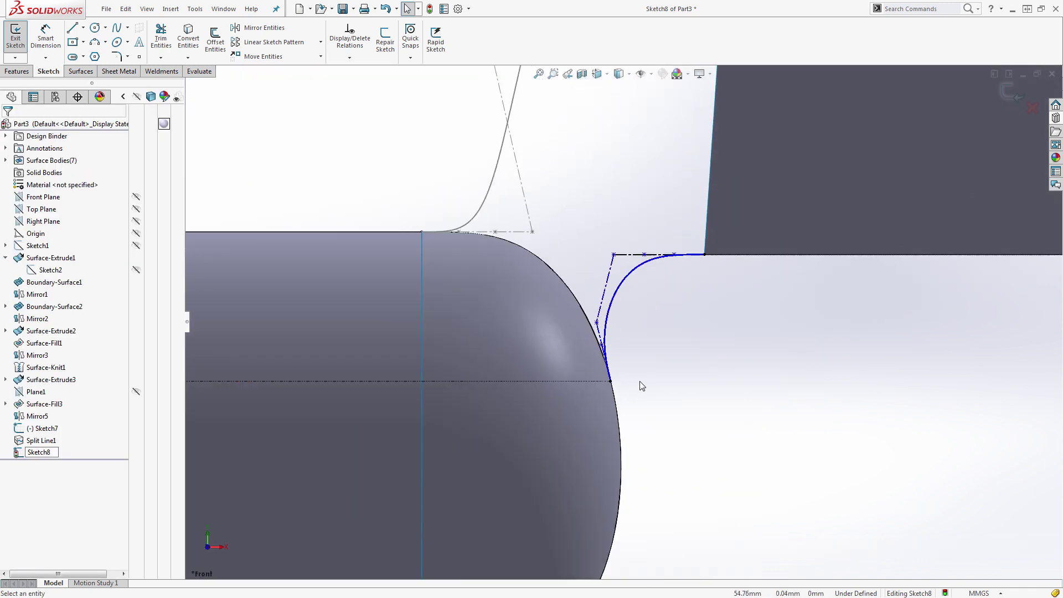
{"action": "scroll", "coordinate": [632, 383], "scroll_direction": "down", "scroll_amount": 2}
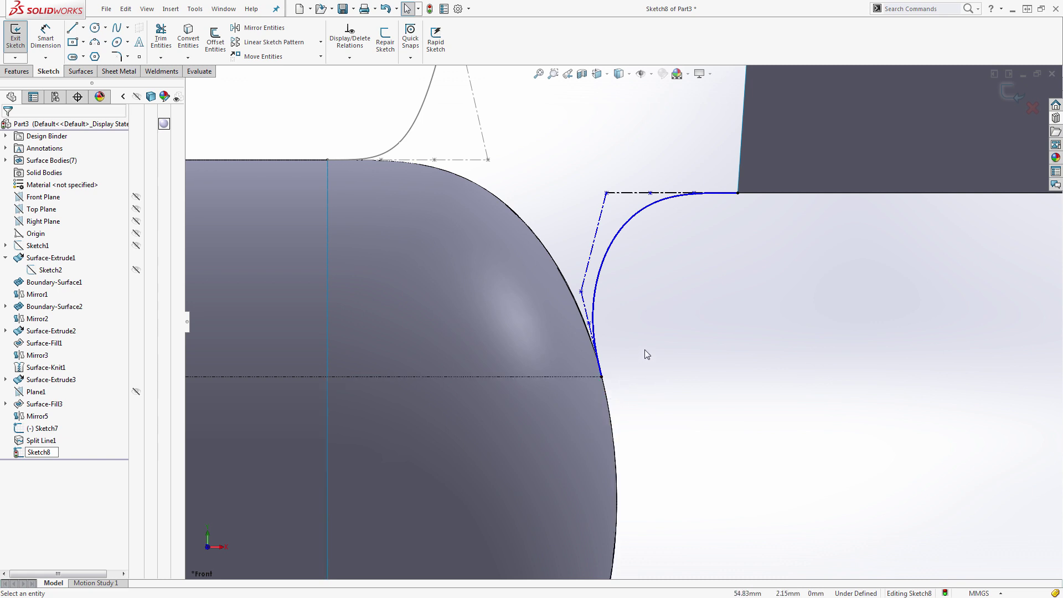
{"action": "mouse_move", "coordinate": [648, 348]}
{"action": "middle_mouse_down"}
{"action": "mouse_move", "coordinate": [672, 360]}
{"action": "mouse_move", "coordinate": [663, 381]}
{"action": "middle_mouse_up"}
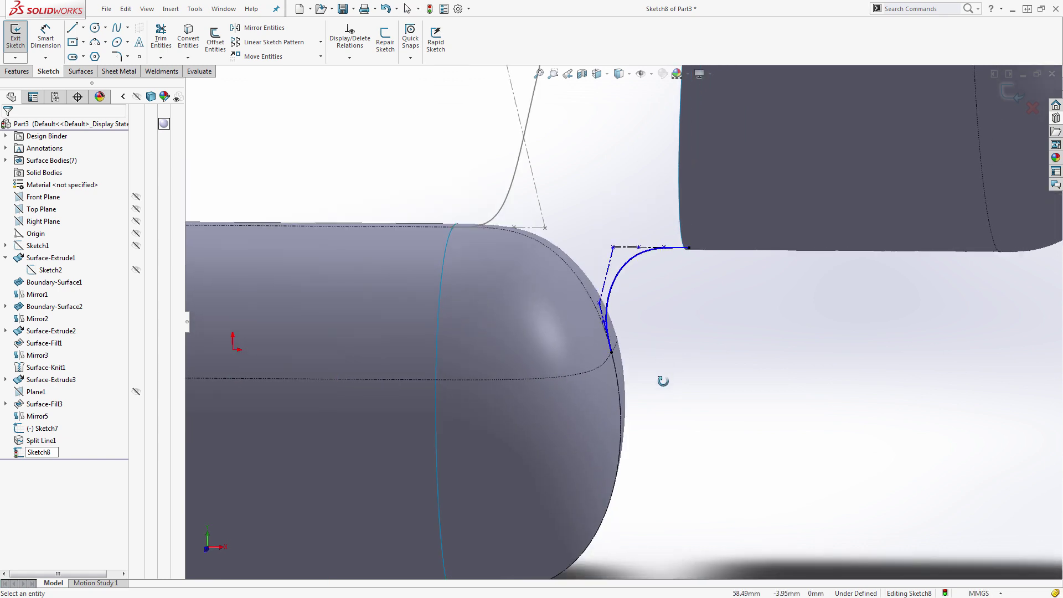
{"action": "scroll", "coordinate": [656, 349], "scroll_direction": "up", "scroll_amount": 4}
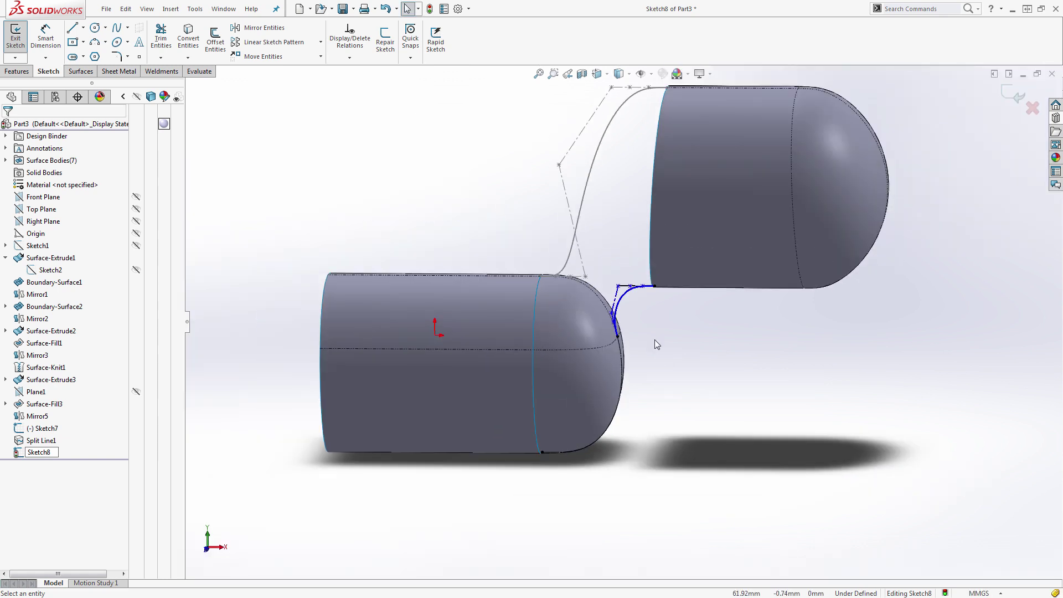
{"action": "left_click", "coordinate": [1028, 99]}
Step: Start a Boundary Surface with the open edge of the head as the first Direction 1 curve
{"action": "scroll", "coordinate": [776, 305], "scroll_direction": "up", "scroll_amount": 3}
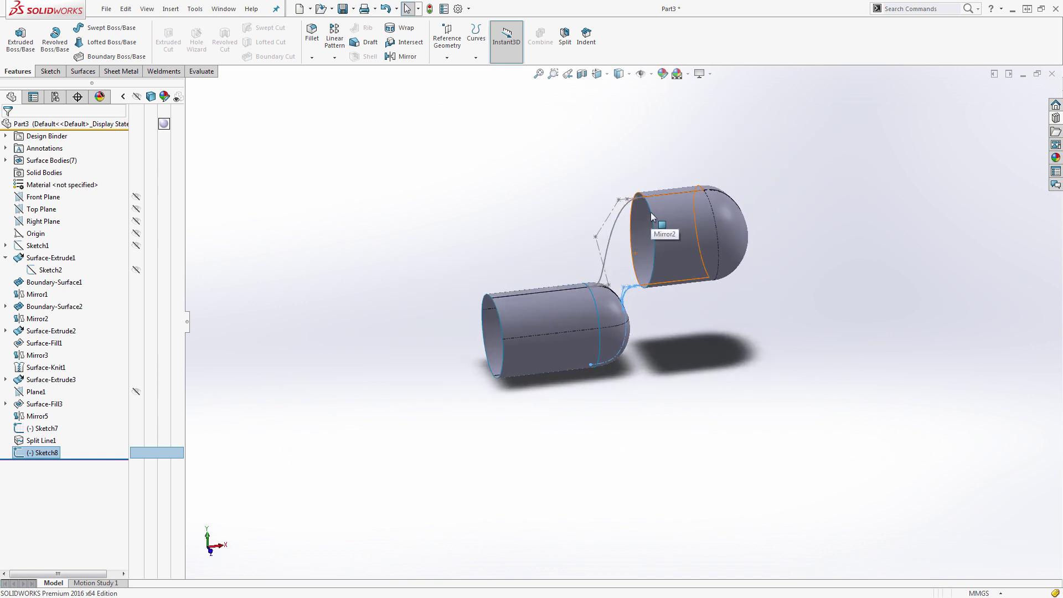
{"action": "scroll", "coordinate": [615, 327], "scroll_direction": "down", "scroll_amount": 1}
{"action": "middle_click_drag", "start_coordinate": [615, 327], "coordinate": [632, 287]}
{"action": "left_click", "coordinate": [532, 153]}
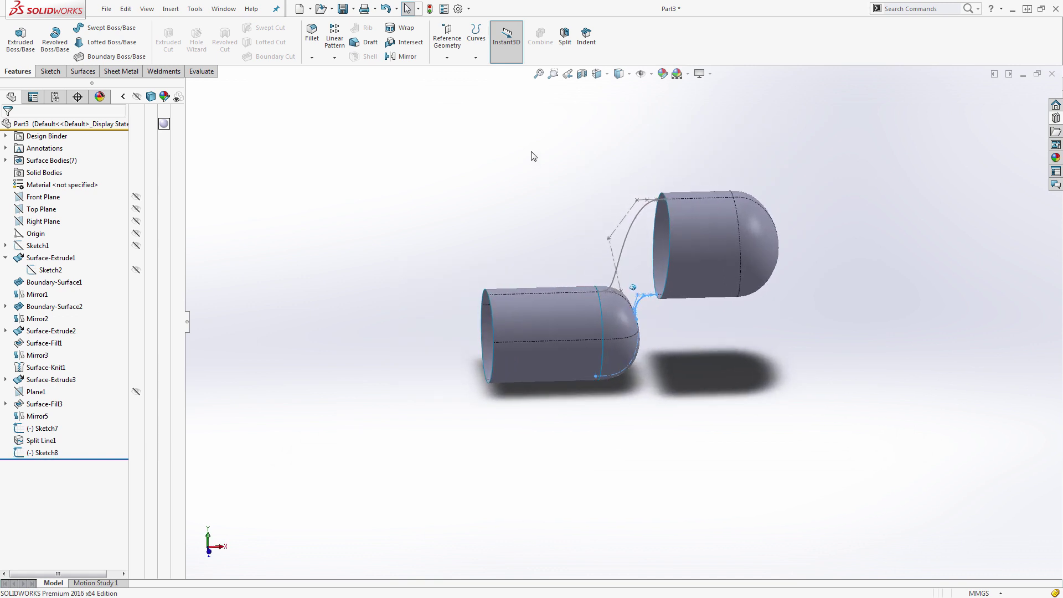
{"action": "left_click", "coordinate": [87, 72]}
{"action": "left_click", "coordinate": [135, 40]}
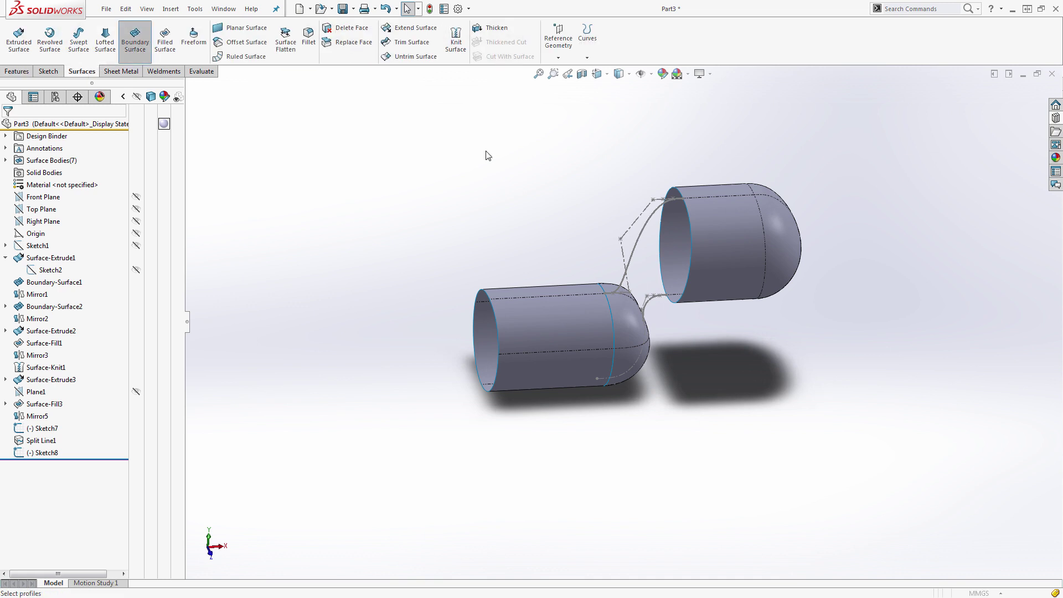
{"action": "left_click", "coordinate": [688, 210]}
{"action": "scroll", "coordinate": [647, 310], "scroll_direction": "down", "scroll_amount": 3}
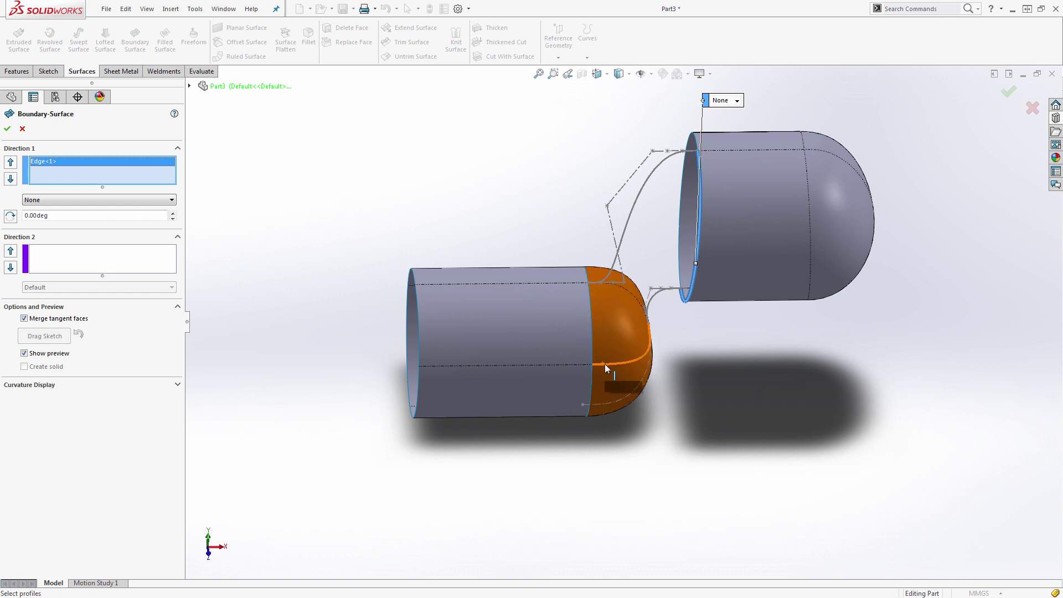
Step: Group the body's upper seam edge and the adjoining horizontal split edge as the second Direction 1 curve
{"action": "right_click", "coordinate": [711, 355]}
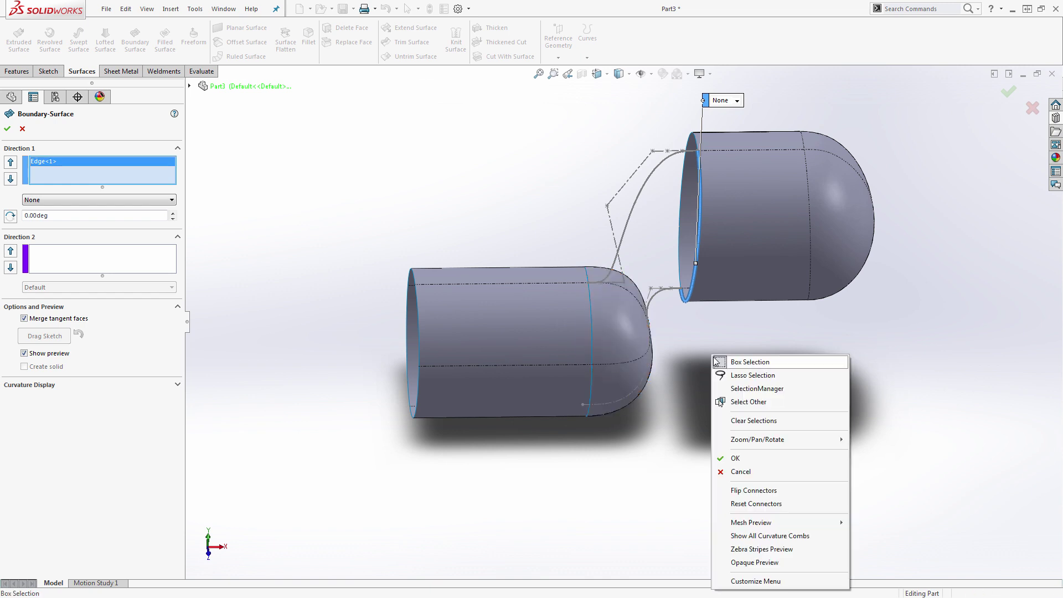
{"action": "left_click", "coordinate": [739, 389]}
{"action": "left_click", "coordinate": [590, 291]}
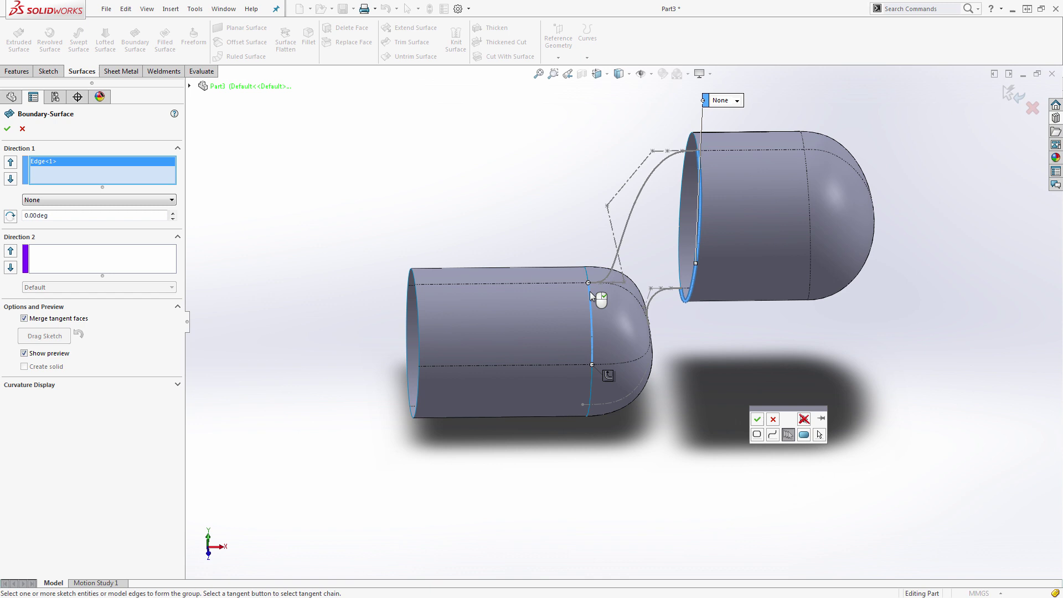
{"action": "left_click", "coordinate": [607, 365]}
{"action": "left_click", "coordinate": [758, 420]}
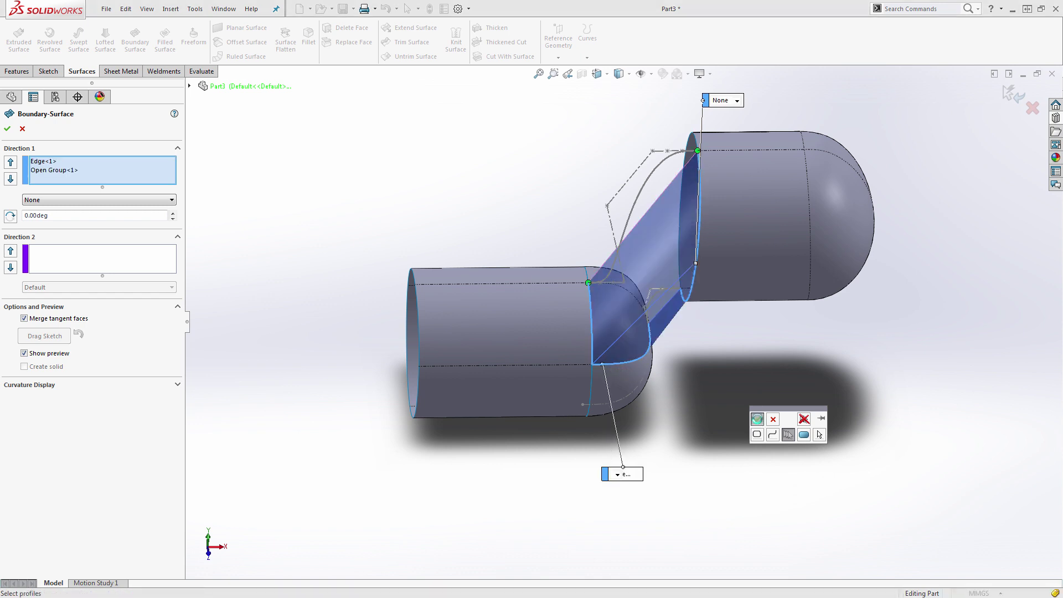
Step: Add the upper neck curve and the throat curve as the boundary surface's Direction 2 curves
{"action": "left_click", "coordinate": [663, 170]}
{"action": "left_click", "coordinate": [666, 299]}
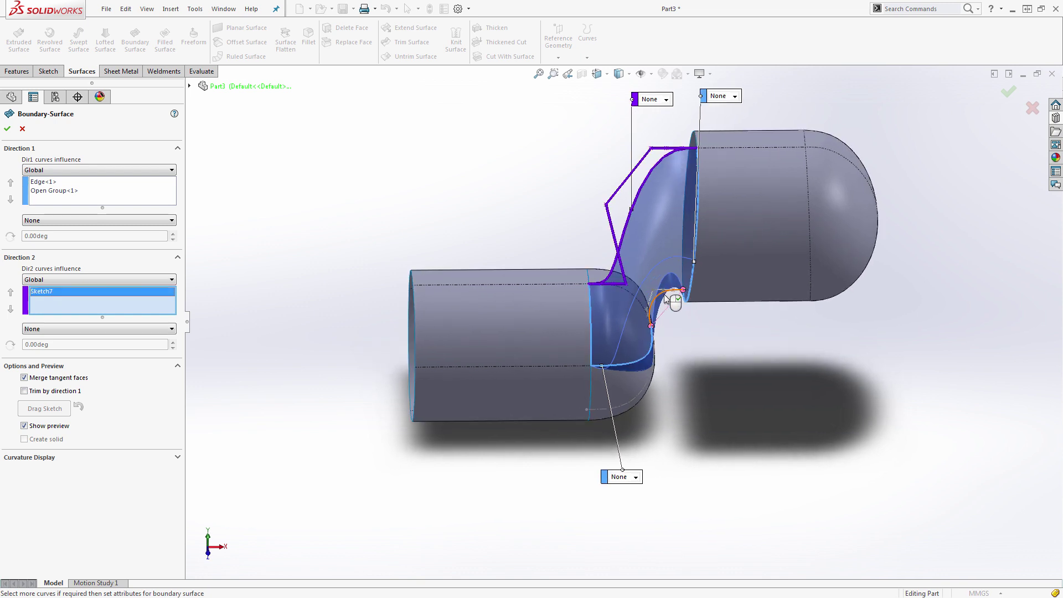
{"action": "middle_click_drag", "start_coordinate": [745, 345], "coordinate": [741, 343]}
{"action": "scroll", "coordinate": [725, 312], "scroll_direction": "down", "scroll_amount": 2}
{"action": "middle_click_drag", "start_coordinate": [710, 145], "coordinate": [701, 99]}
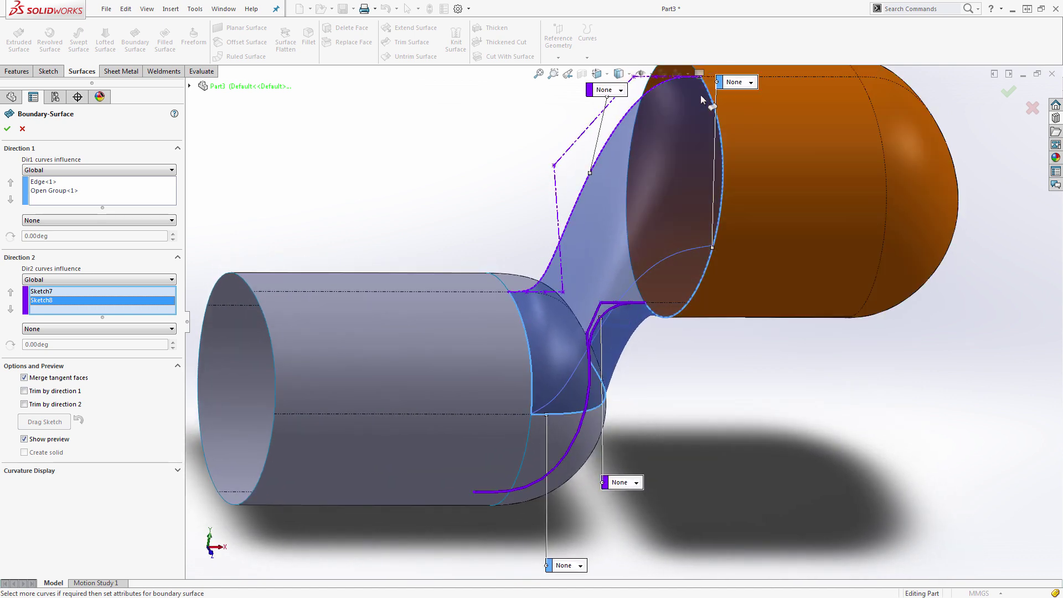
Step: Apply Tangency To Face to both Direction 1 curves of the boundary surface, the body's edge group and the head's open edge
{"action": "middle_click_drag", "start_coordinate": [526, 325], "coordinate": [511, 320]}
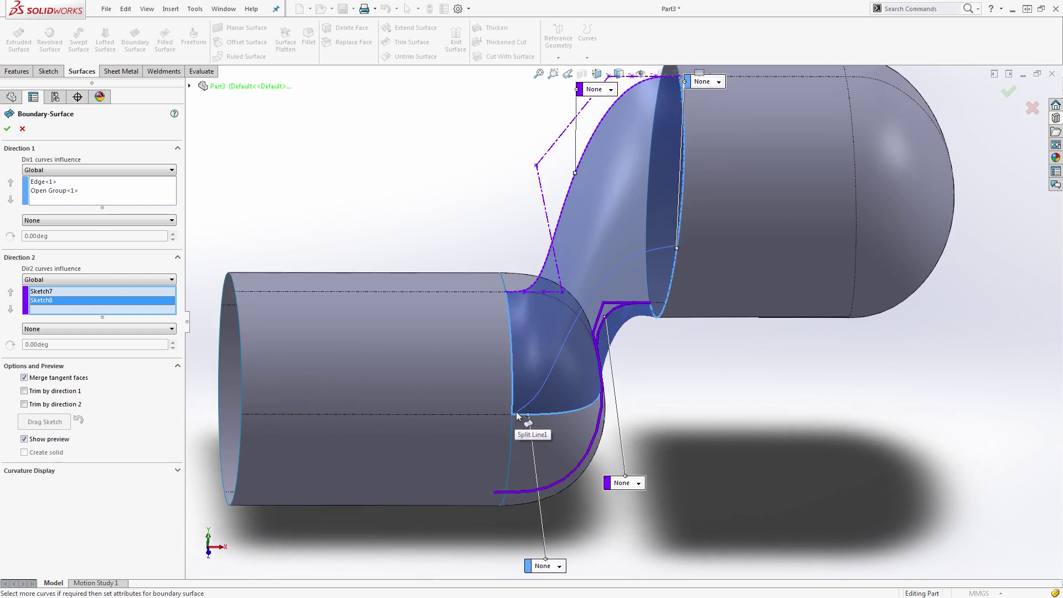
{"action": "key", "text": "Left"}
{"action": "key", "text": "Left"}
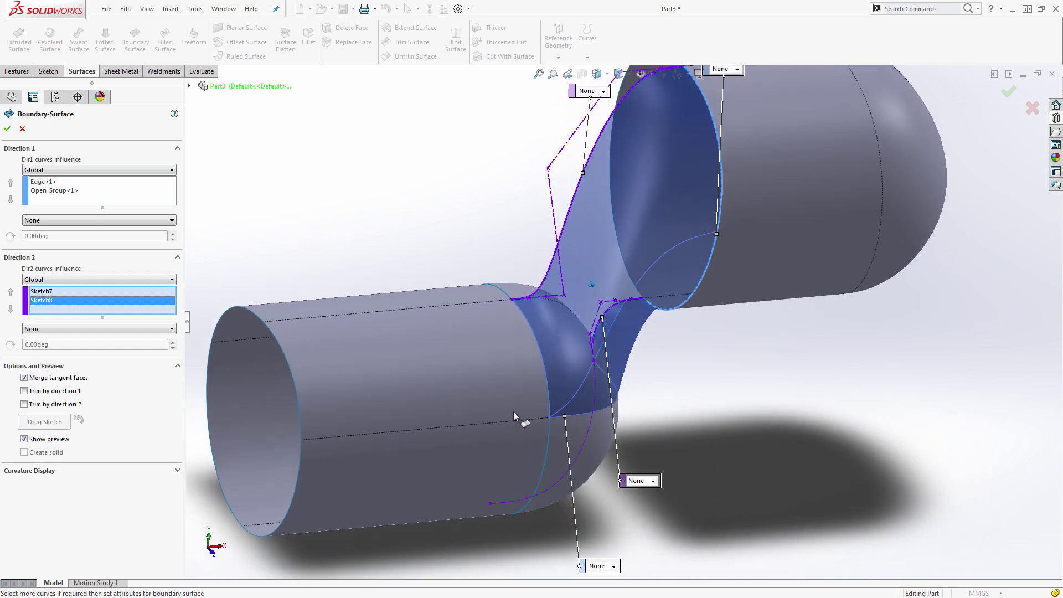
{"action": "left_click", "coordinate": [116, 223]}
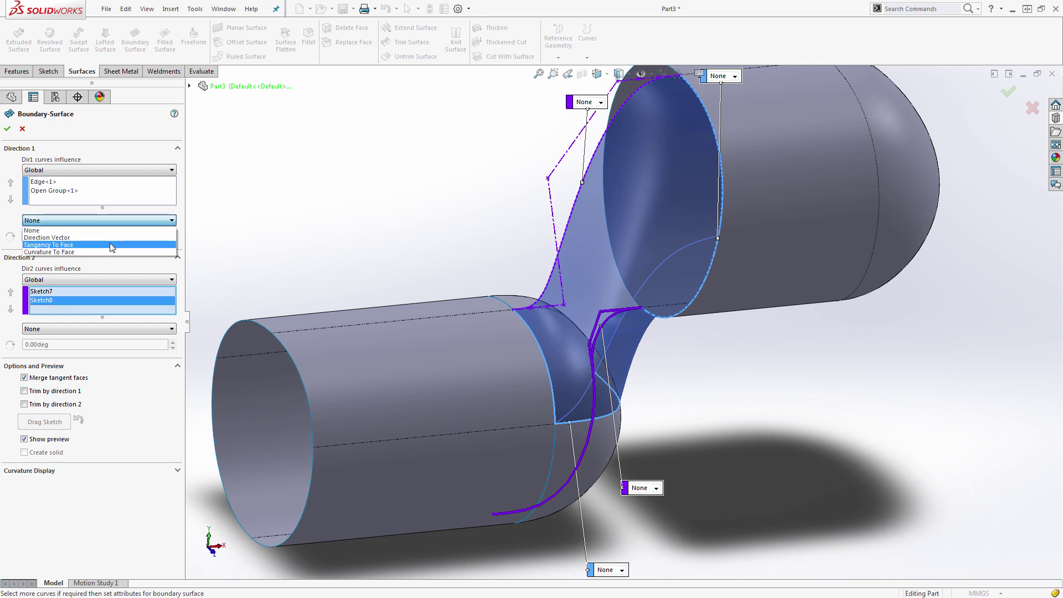
{"action": "left_click", "coordinate": [117, 240]}
{"action": "key", "text": "z"}
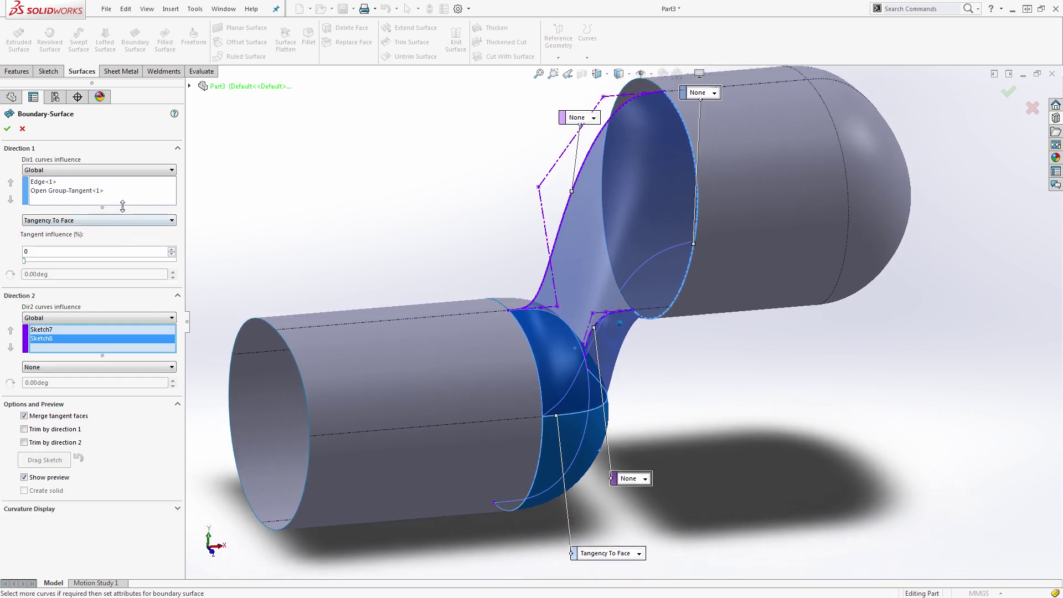
{"action": "left_click", "coordinate": [62, 184]}
{"action": "left_click", "coordinate": [59, 220]}
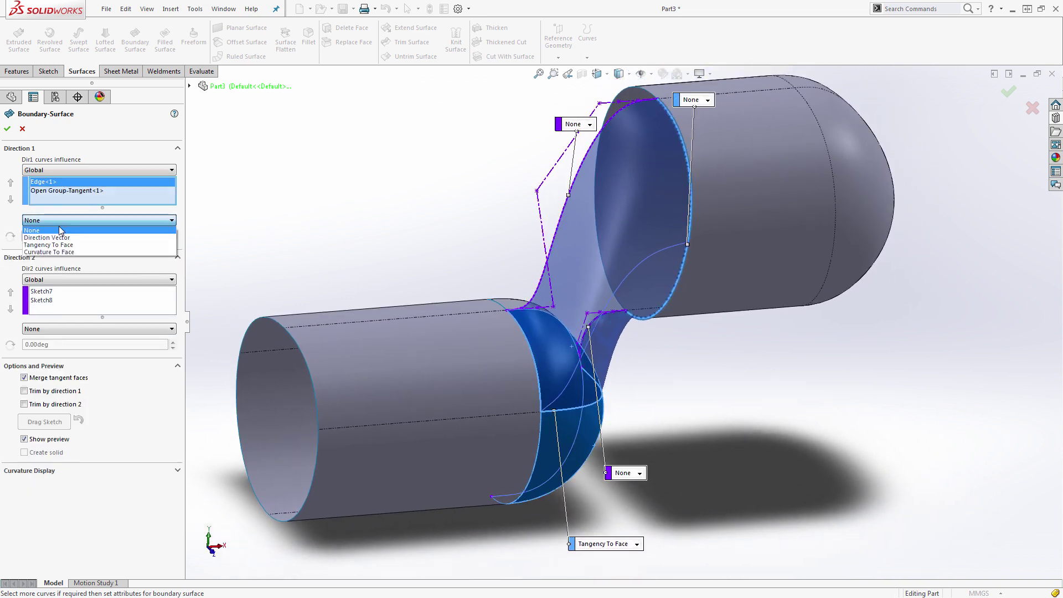
{"action": "left_click", "coordinate": [57, 245]}
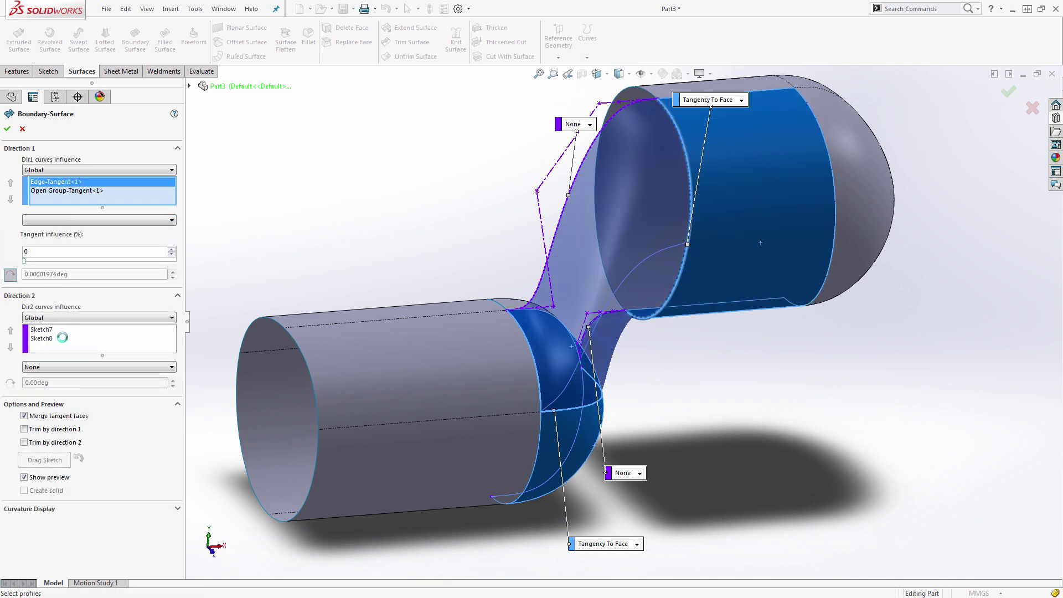
Step: Set both Direction 2 neck curves to Normal To Profile and accept the boundary surface
{"action": "left_click", "coordinate": [69, 367]}
{"action": "left_click", "coordinate": [66, 392]}
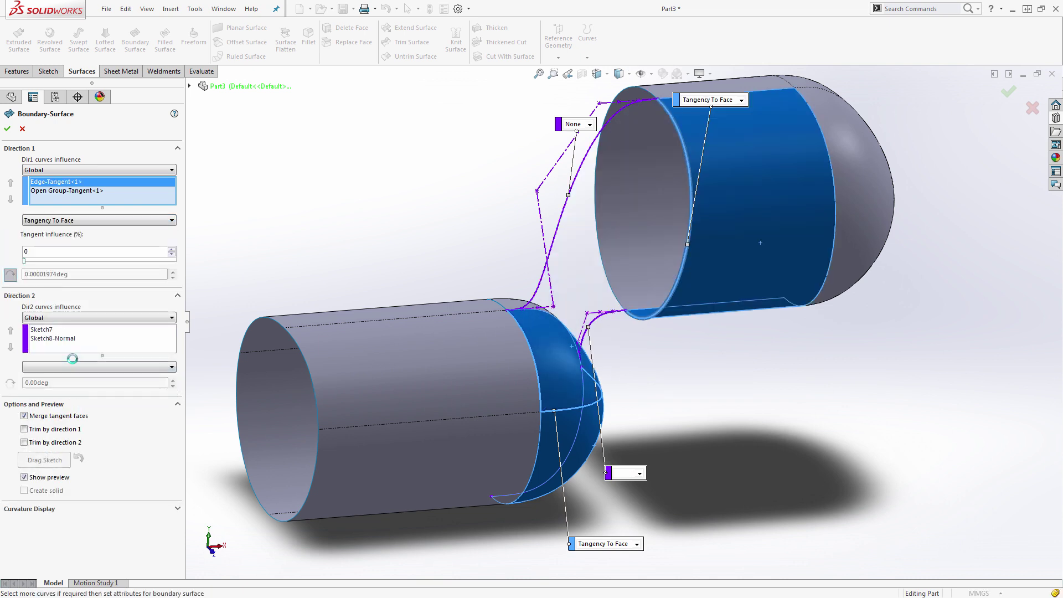
{"action": "left_click", "coordinate": [62, 333]}
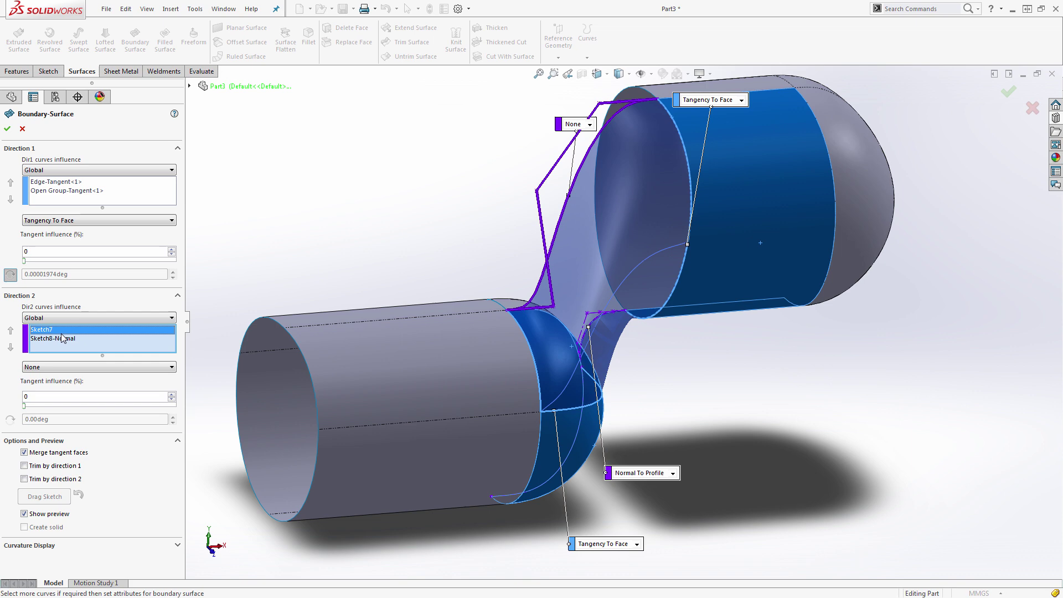
{"action": "left_click", "coordinate": [69, 368]}
{"action": "left_click", "coordinate": [66, 392]}
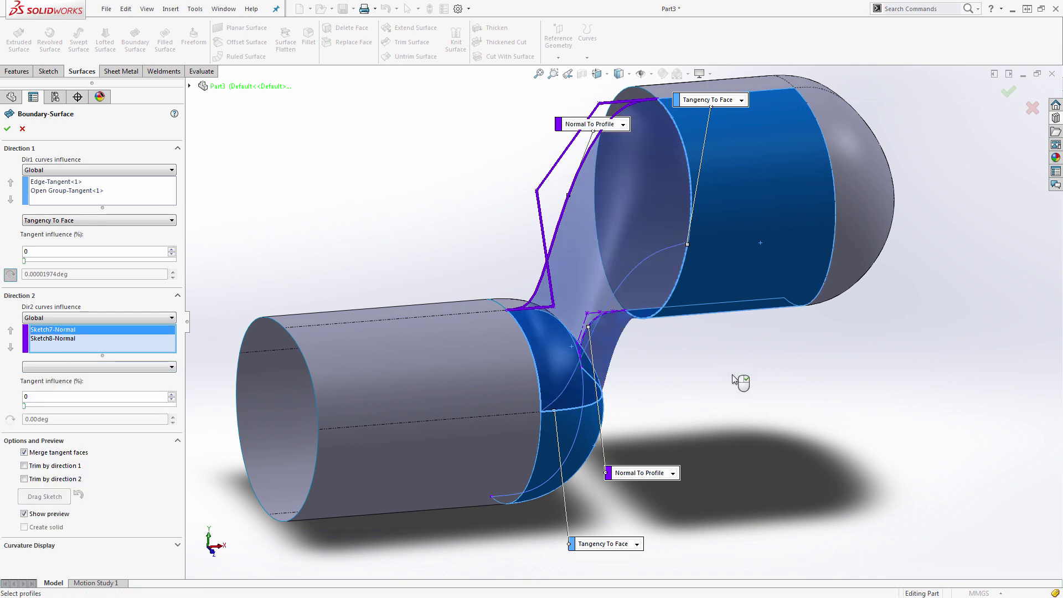
{"action": "left_click", "coordinate": [1009, 95]}
Step: Inspect the neck surface from several sides, reopen it for editing and remove the body's edge group from Direction 1
{"action": "middle_click_drag", "start_coordinate": [762, 394], "coordinate": [477, 366]}
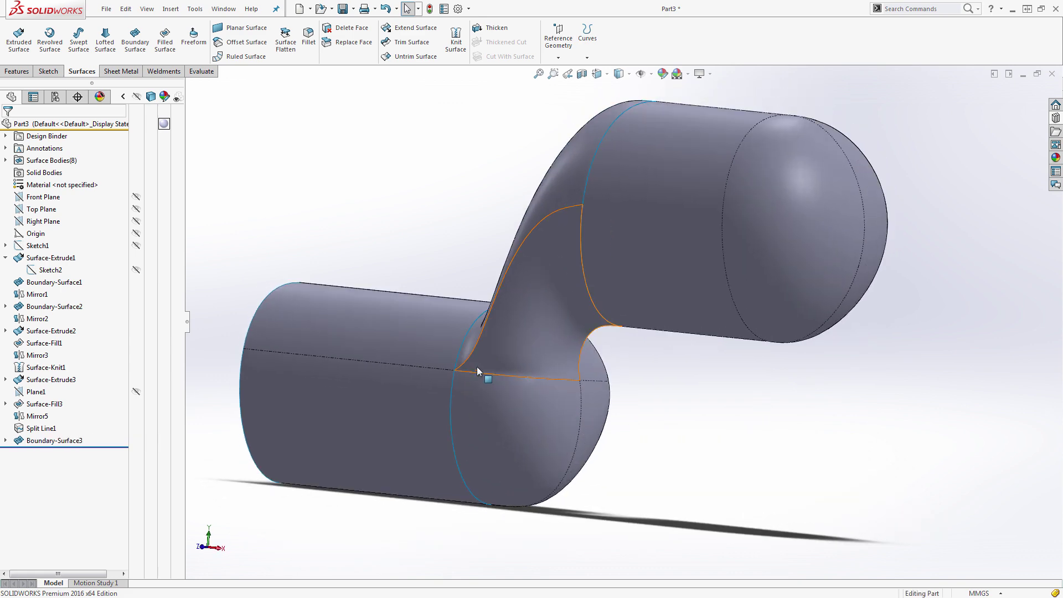
{"action": "scroll", "coordinate": [477, 367], "scroll_direction": "down", "scroll_amount": 3}
{"action": "middle_click_drag", "start_coordinate": [582, 350], "coordinate": [623, 269]}
{"action": "scroll", "coordinate": [689, 319], "scroll_direction": "up", "scroll_amount": 5}
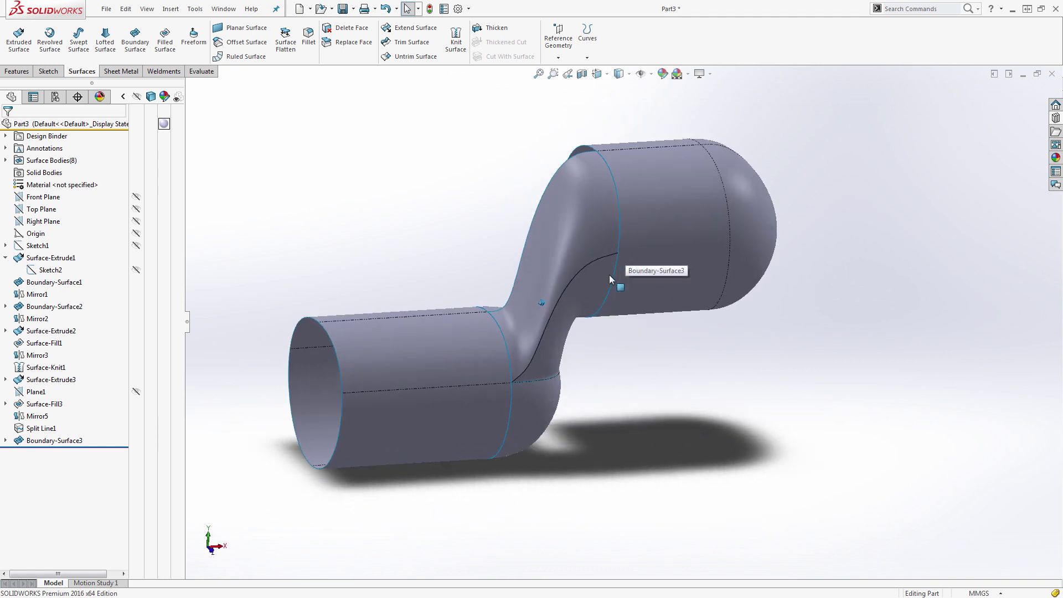
{"action": "left_click", "coordinate": [47, 441]}
{"action": "left_click", "coordinate": [51, 416]}
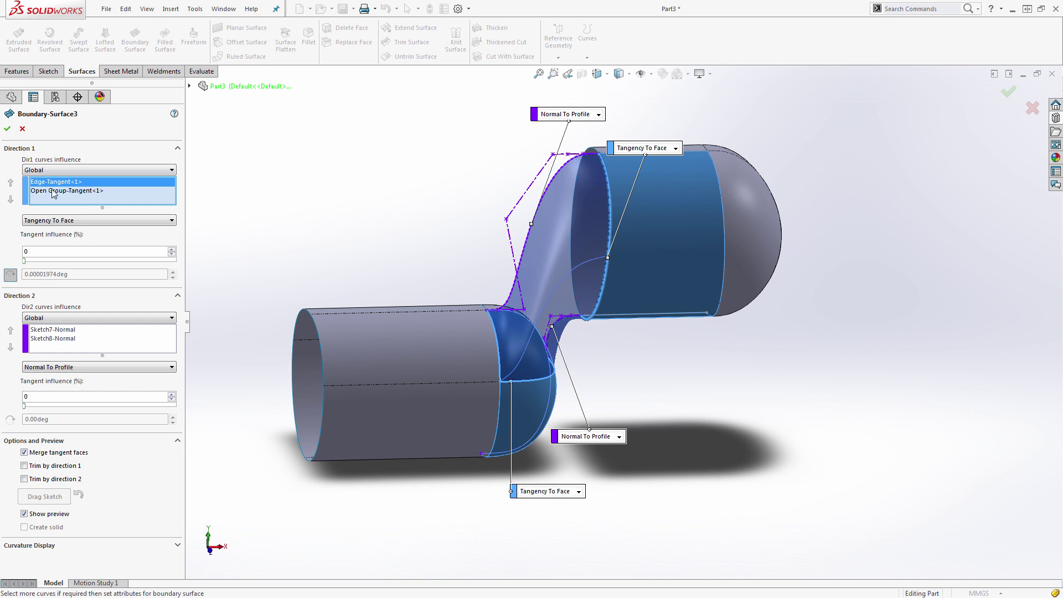
{"action": "left_click", "coordinate": [54, 191]}
{"action": "key", "text": "Delete"}
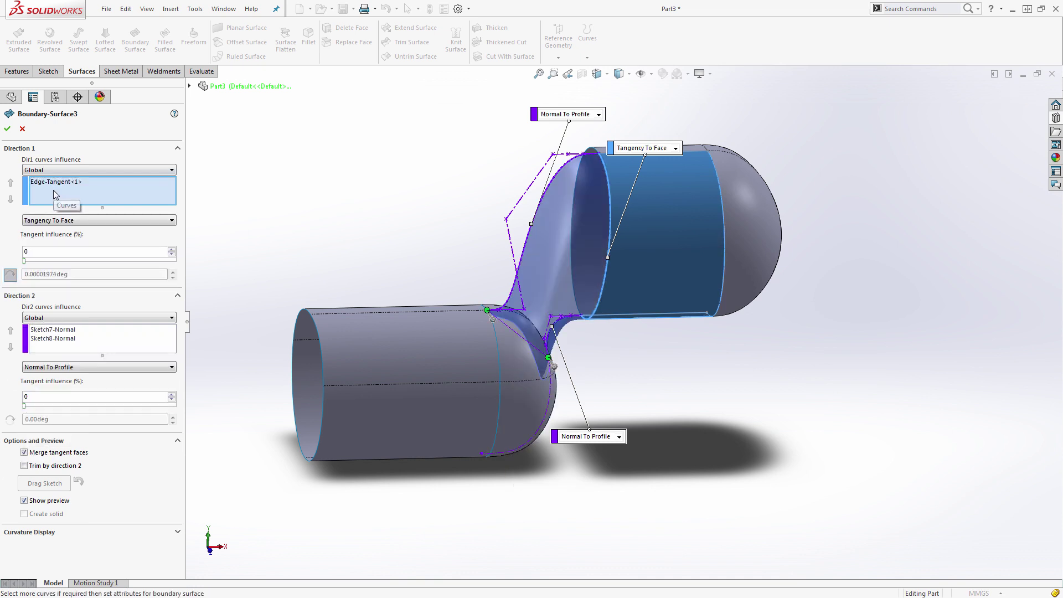
Step: Examine the neck preview where it meets the body and try a tangent influence of 100% on the head's edge
{"action": "key", "text": "ctrl+1"}
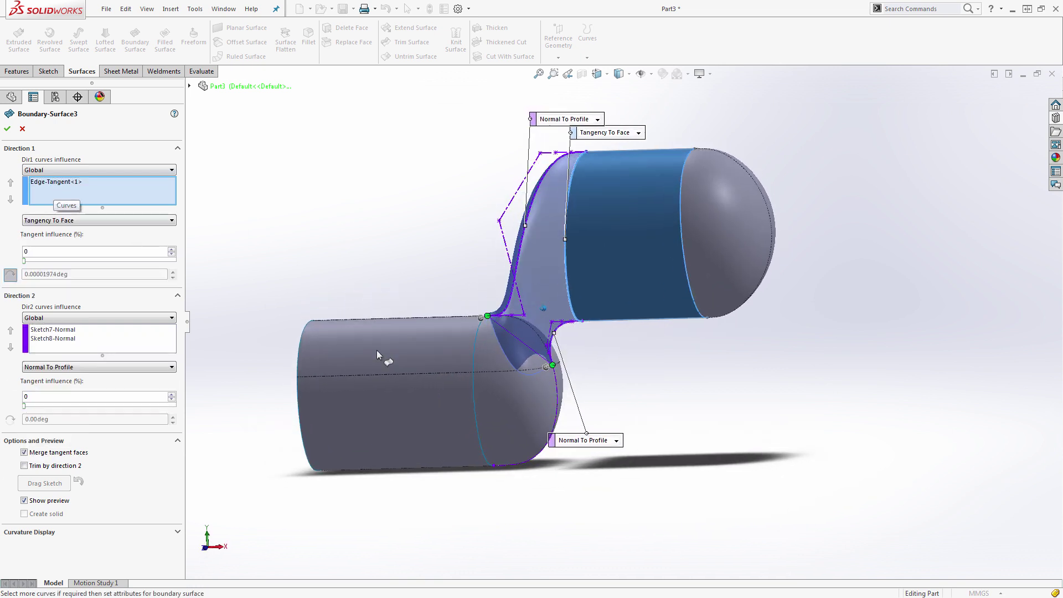
{"action": "left_click", "coordinate": [68, 184]}
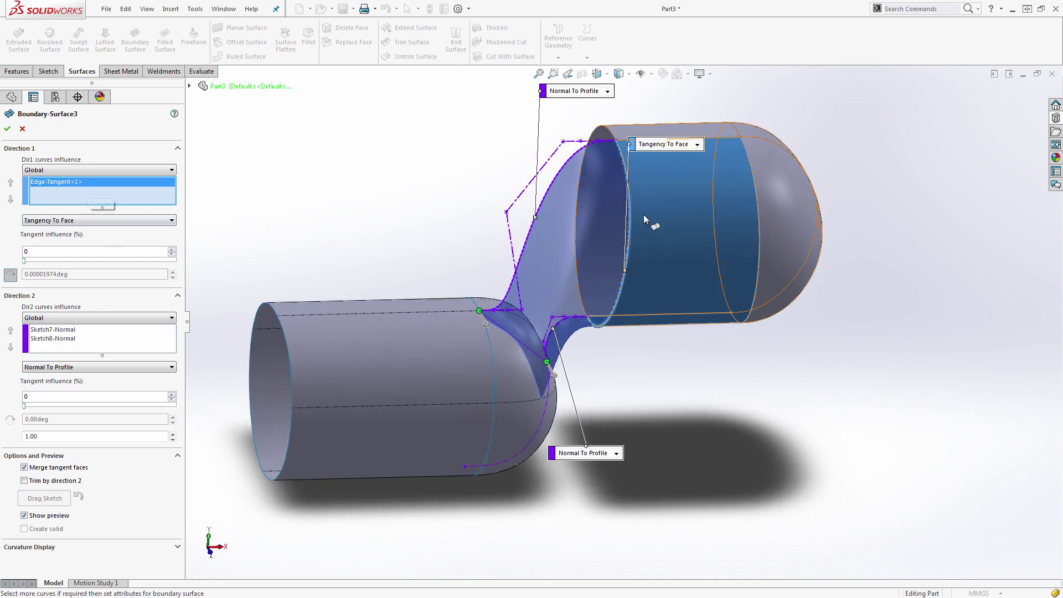
{"action": "left_click", "coordinate": [76, 331]}
{"action": "mouse_move", "coordinate": [457, 285]}
{"action": "middle_mouse_down"}
{"action": "mouse_move", "coordinate": [562, 361]}
{"action": "mouse_move", "coordinate": [557, 348]}
{"action": "mouse_move", "coordinate": [561, 363]}
{"action": "mouse_move", "coordinate": [609, 365]}
{"action": "mouse_move", "coordinate": [639, 330]}
{"action": "mouse_move", "coordinate": [629, 320]}
{"action": "middle_mouse_up"}
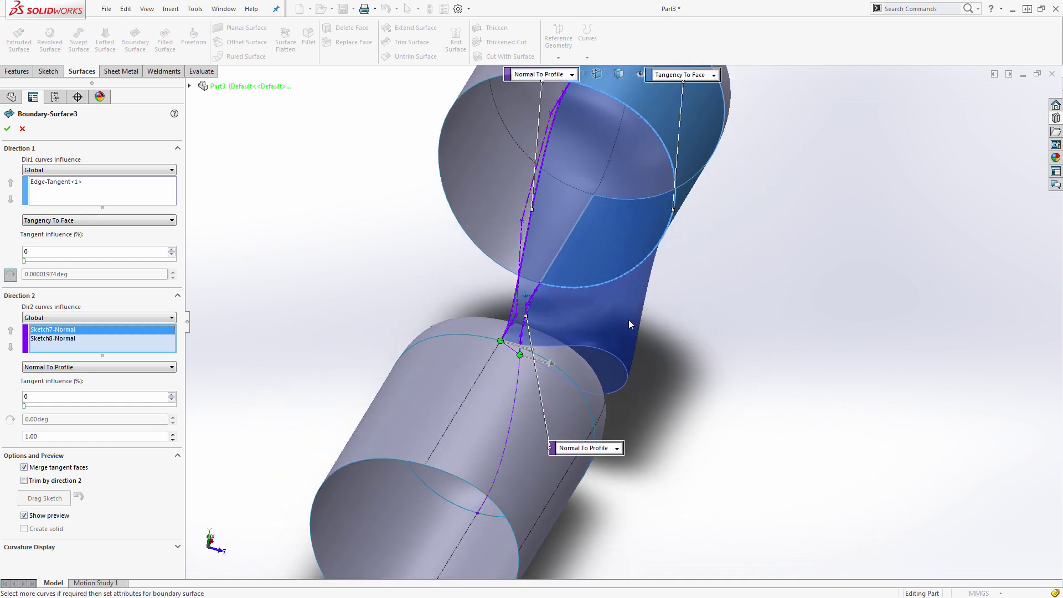
{"action": "middle_click_drag", "start_coordinate": [646, 205], "coordinate": [651, 148]}
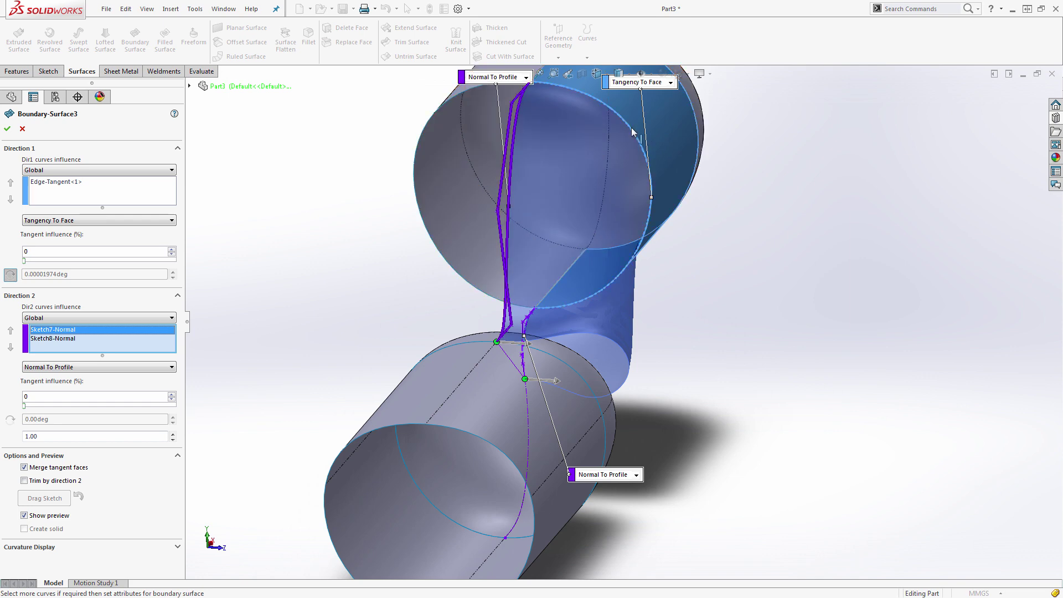
{"action": "middle_click_drag", "start_coordinate": [553, 344], "coordinate": [648, 321]}
{"action": "scroll", "coordinate": [552, 344], "scroll_direction": "down", "scroll_amount": 3}
{"action": "middle_click_drag", "start_coordinate": [498, 266], "coordinate": [494, 264]}
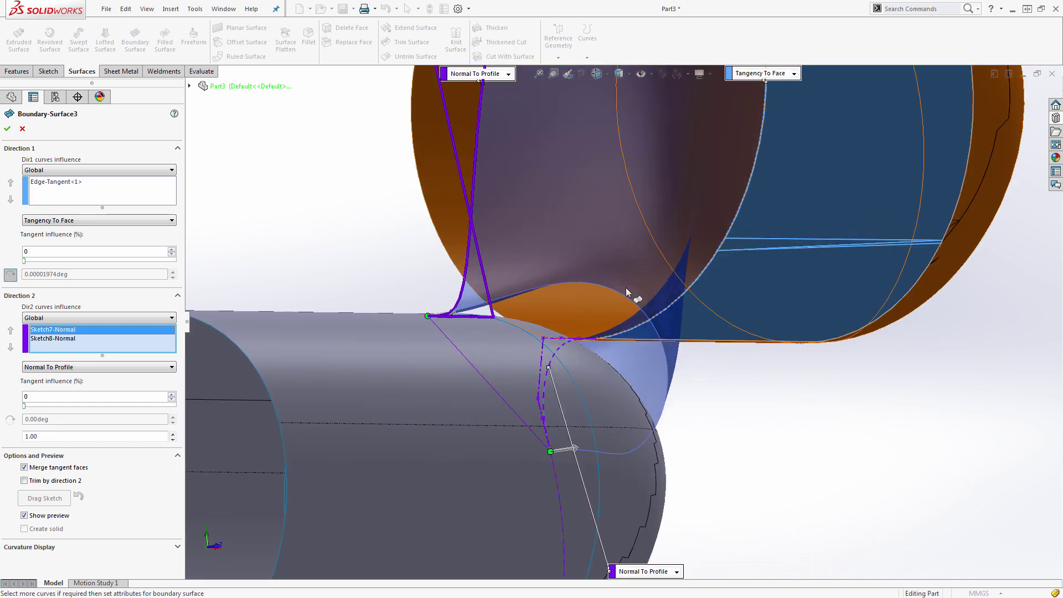
{"action": "middle_click_drag", "start_coordinate": [625, 288], "coordinate": [603, 338]}
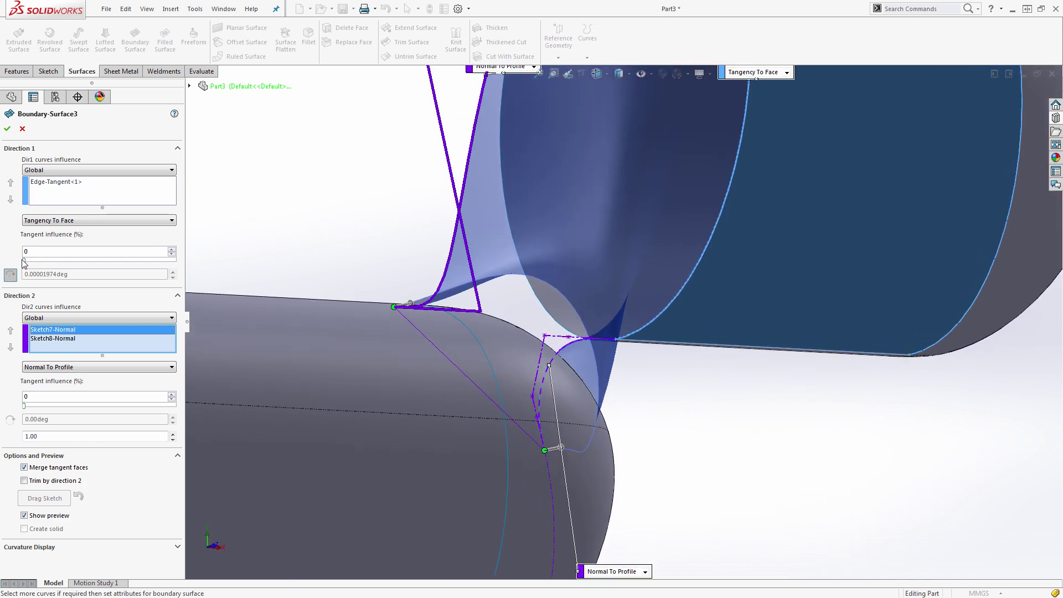
{"action": "middle_click_drag", "start_coordinate": [199, 263], "coordinate": [197, 267]}
{"action": "middle_click_drag", "start_coordinate": [466, 395], "coordinate": [481, 348]}
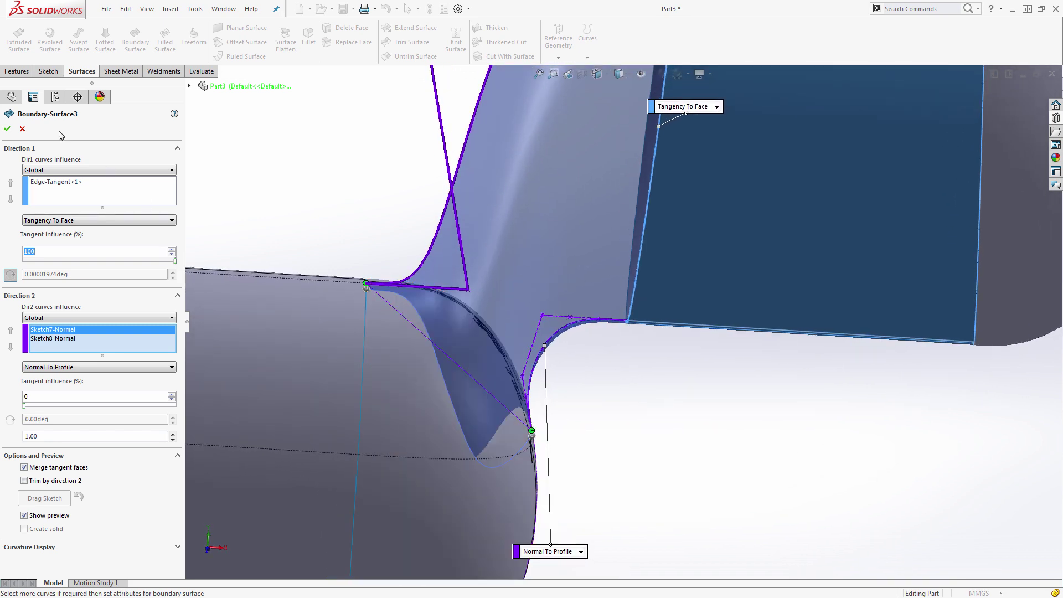
Step: Discard the feature edit and delete the neck boundary surface
{"action": "left_click", "coordinate": [23, 129]}
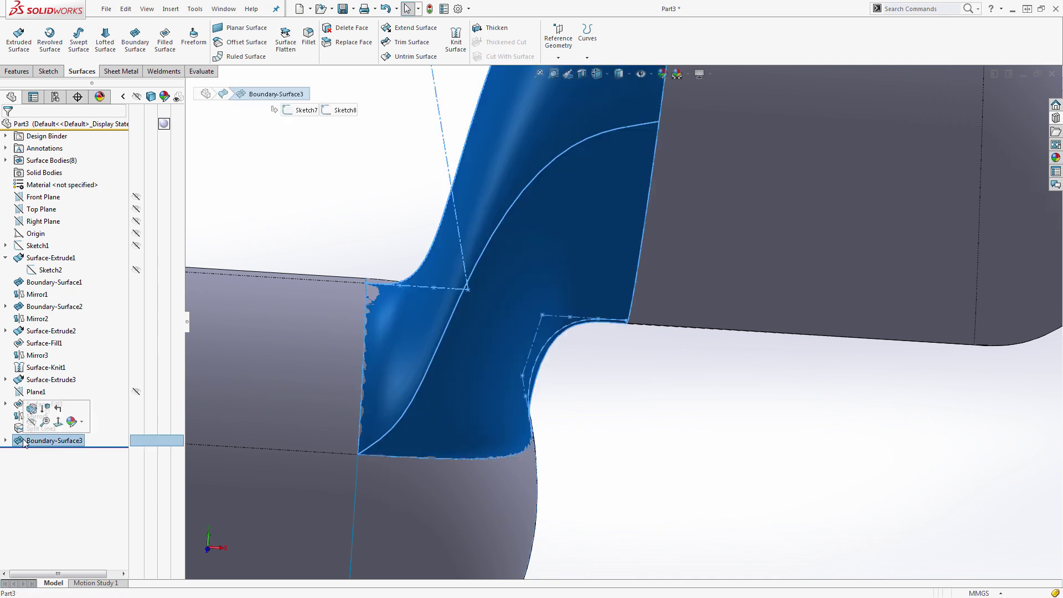
{"action": "scroll", "coordinate": [357, 440], "scroll_direction": "up", "scroll_amount": 4}
{"action": "middle_click_drag", "start_coordinate": [556, 370], "coordinate": [562, 381]}
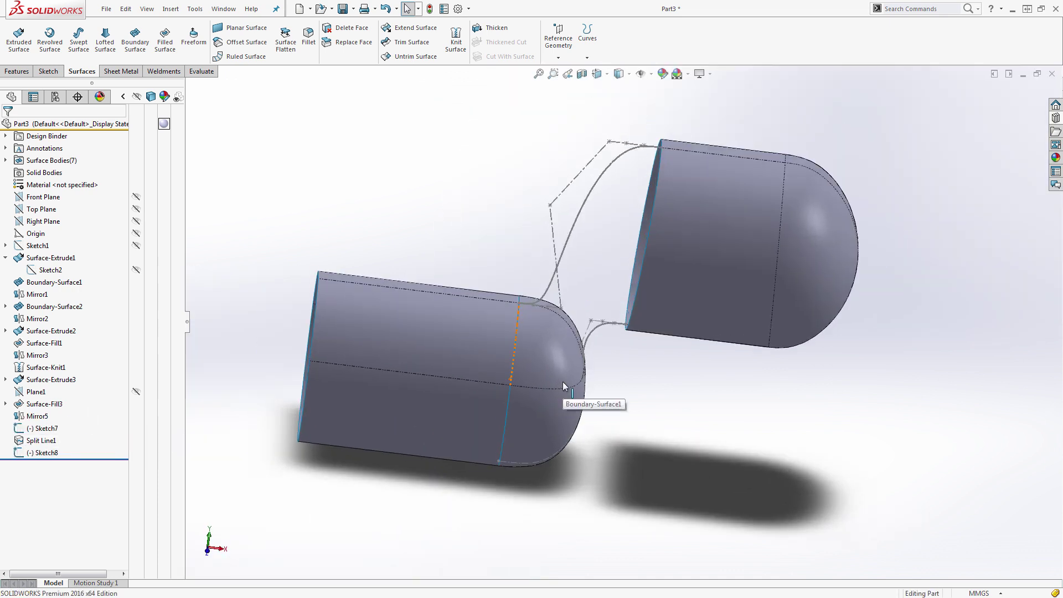
Step: Start a sketch on the Top Plane and convert the body's upper seam edge and adjoining horizontal split edge into it
{"action": "key", "text": "ctrl+5"}
{"action": "left_click", "coordinate": [32, 213]}
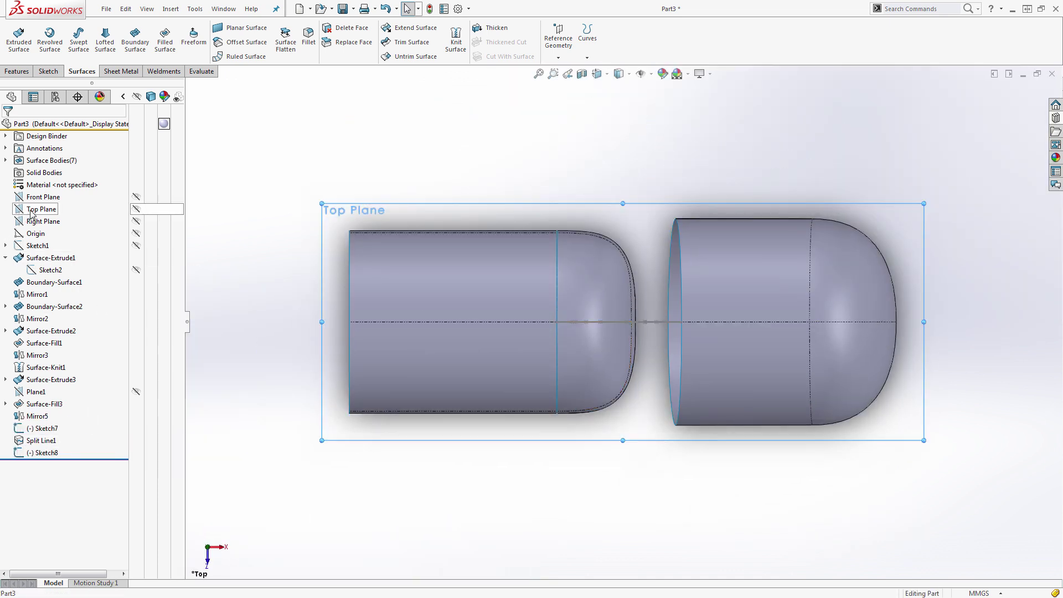
{"action": "left_click", "coordinate": [38, 195]}
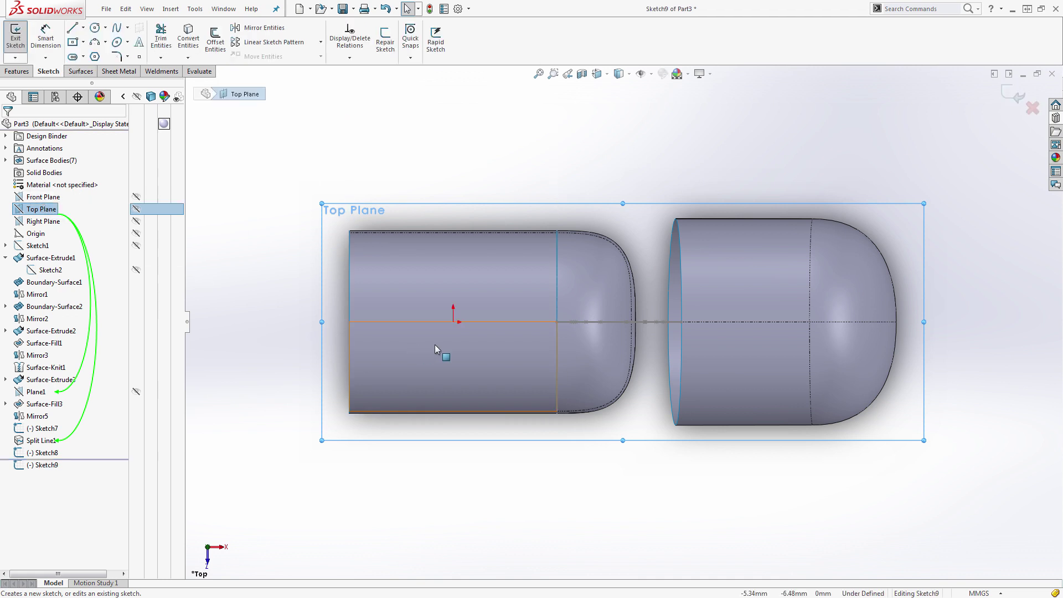
{"action": "left_click", "coordinate": [557, 330]}
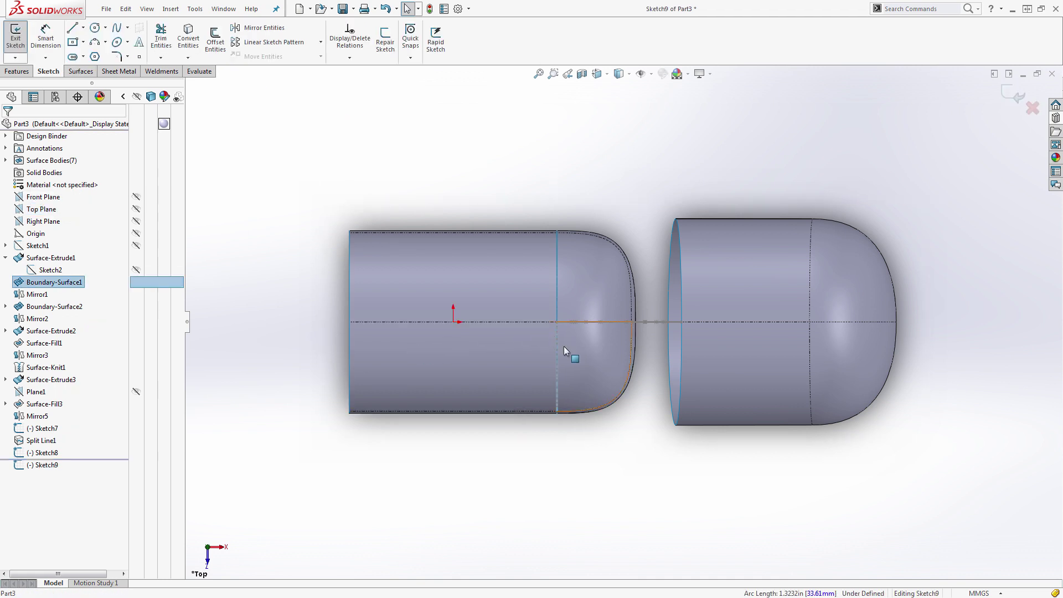
{"action": "key", "text": "c"}
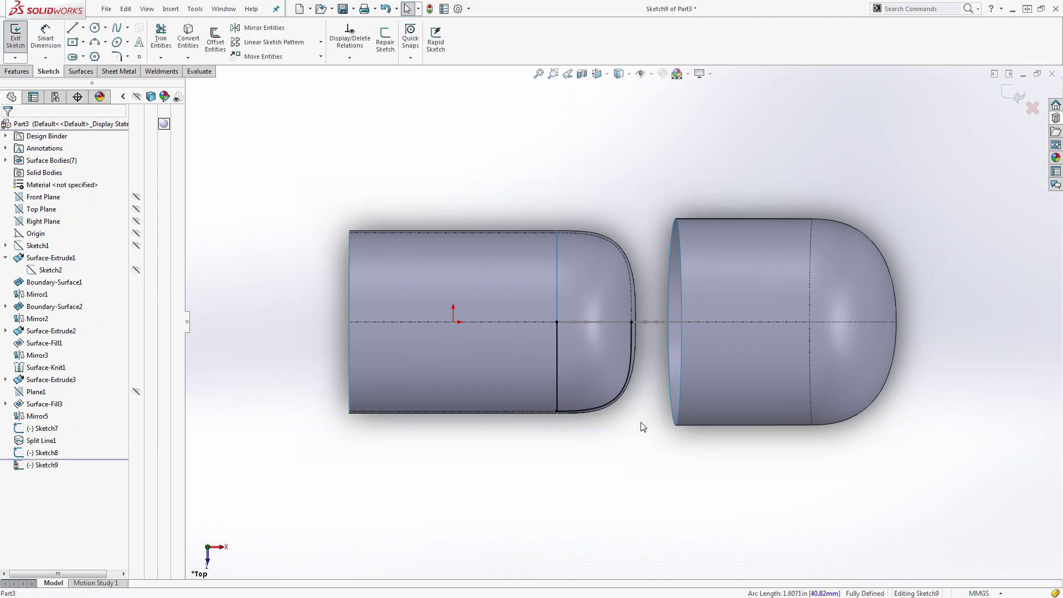
Step: Hide both Split Line1 surface bodies so that the body no longer covers the sketch
{"action": "left_click", "coordinate": [6, 161]}
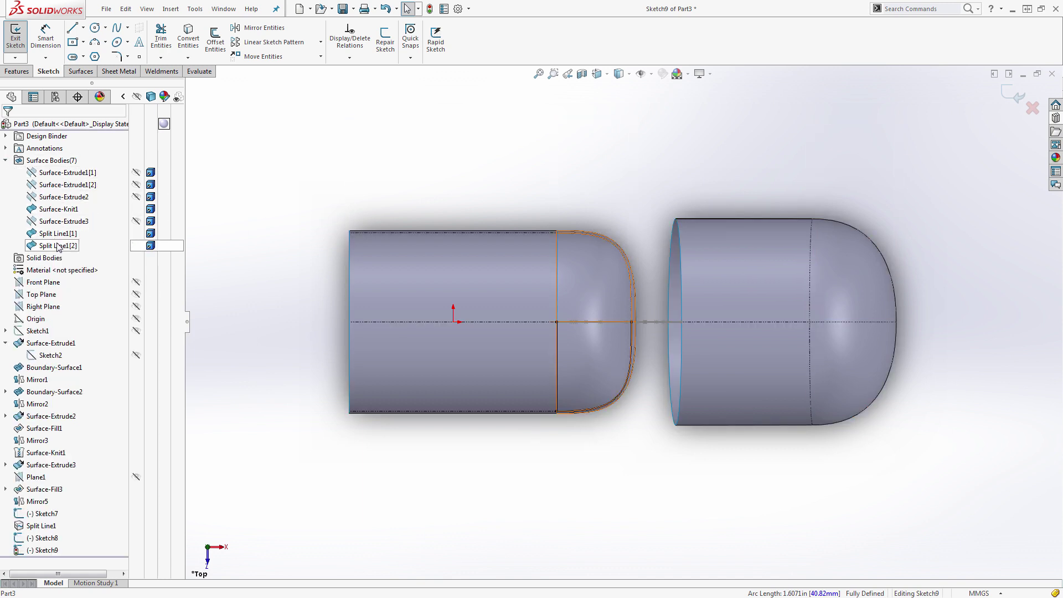
{"action": "left_click", "coordinate": [136, 246]}
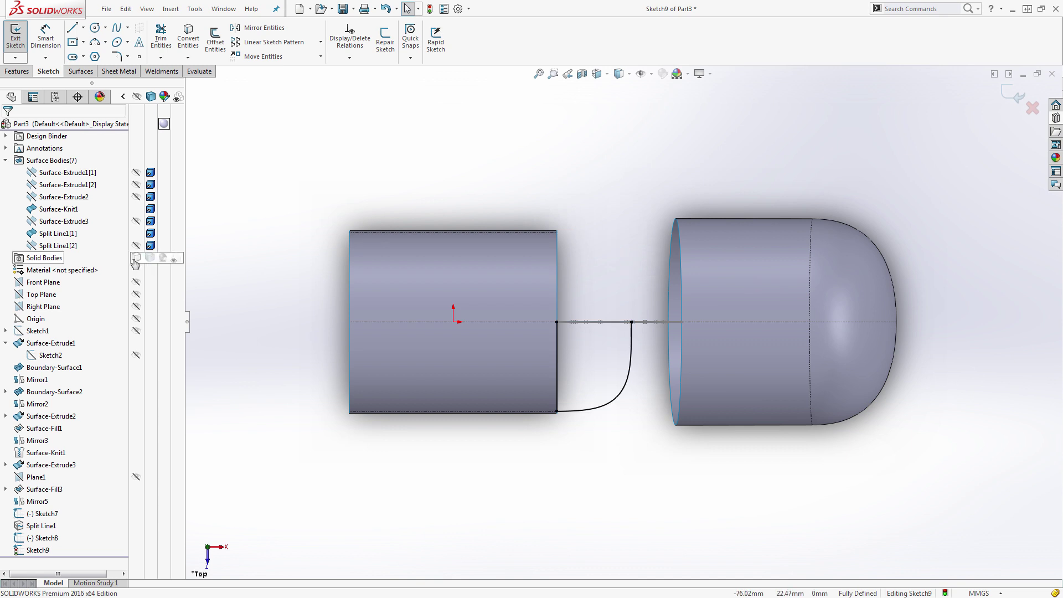
{"action": "left_click", "coordinate": [136, 233]}
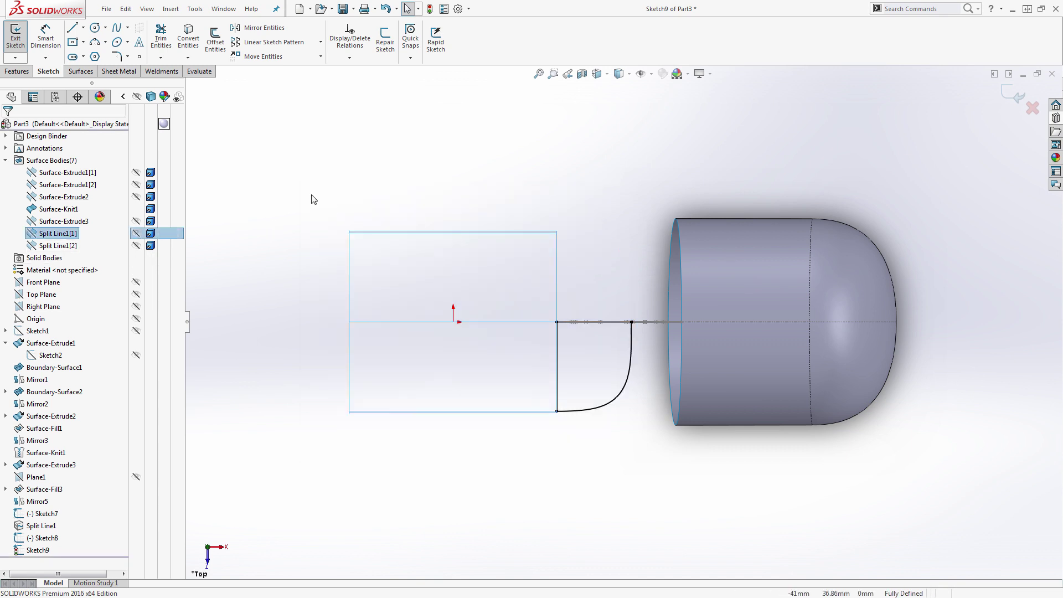
{"action": "left_click", "coordinate": [299, 221]}
Step: Change the converted straight line and the converted curved edge into construction geometry
{"action": "mouse_move", "coordinate": [627, 443]}
{"action": "middle_mouse_down"}
{"action": "mouse_move", "coordinate": [625, 409]}
{"action": "mouse_move", "coordinate": [605, 392]}
{"action": "middle_mouse_up"}
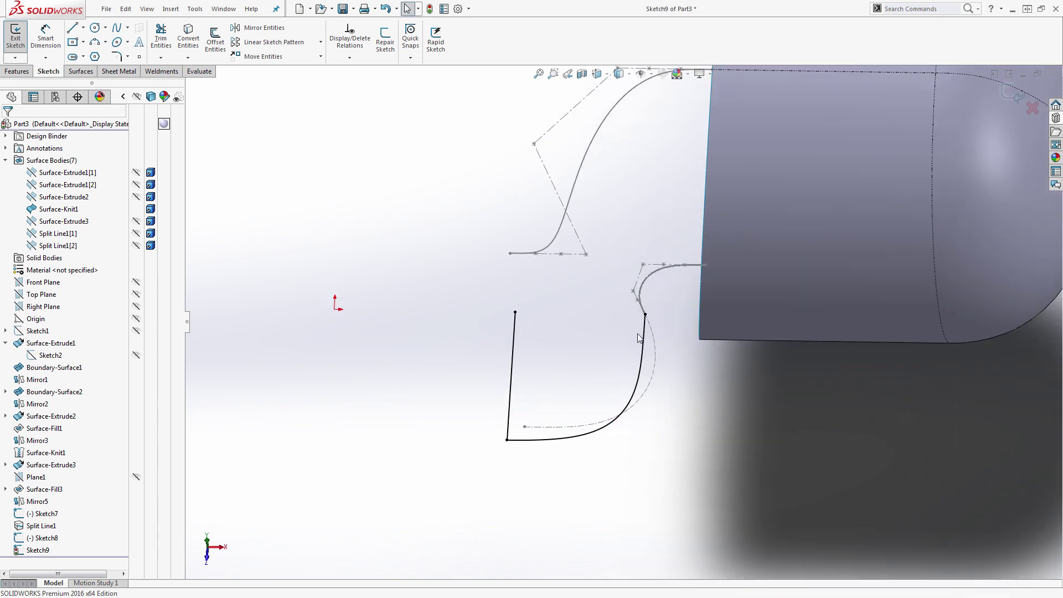
{"action": "left_click", "coordinate": [512, 408]}
{"action": "key", "text": "c"}
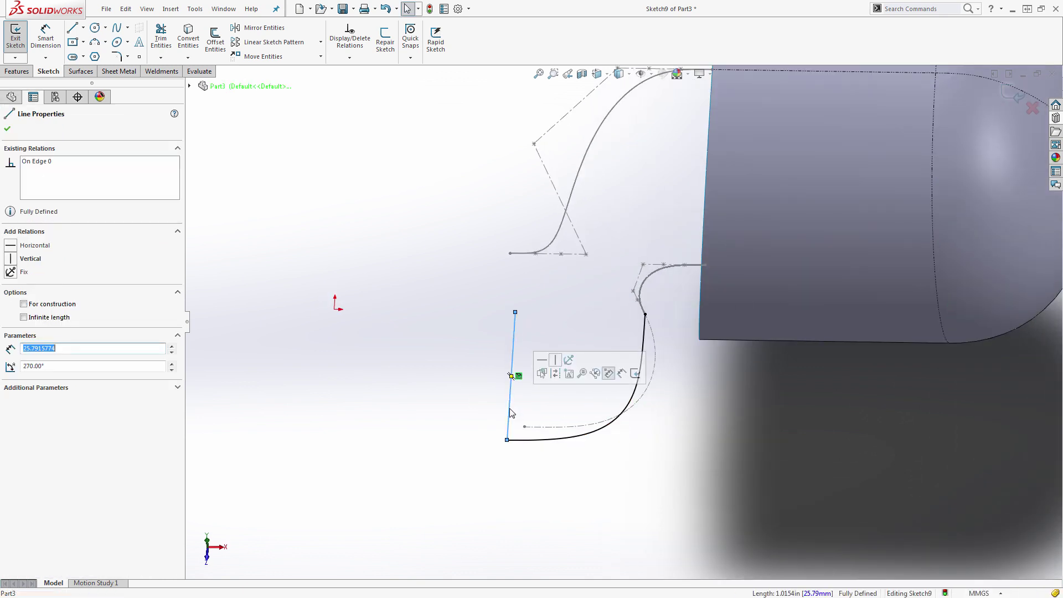
{"action": "left_click", "coordinate": [546, 439]}
{"action": "key", "text": "c"}
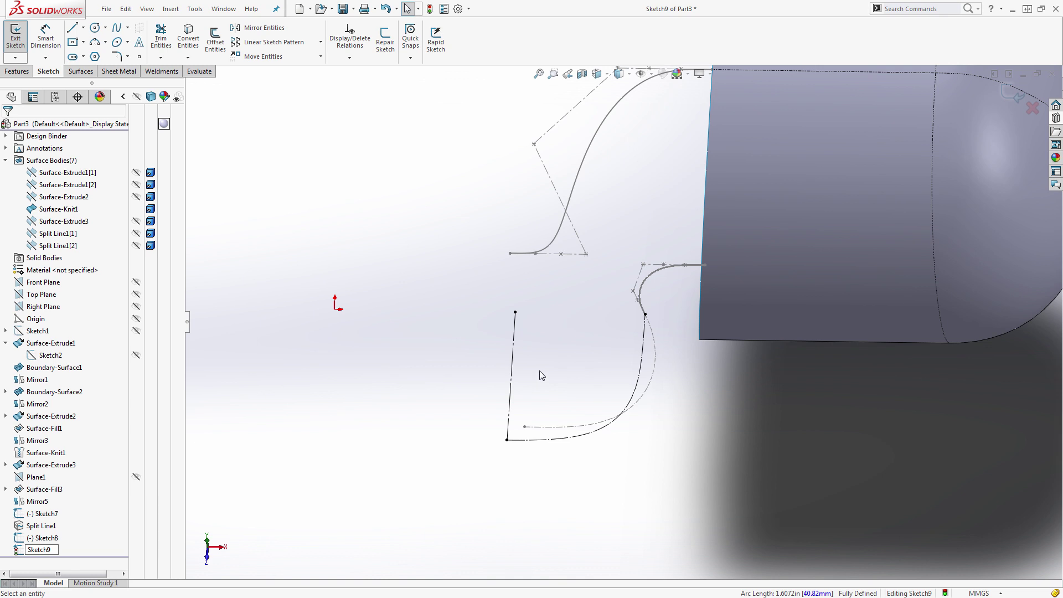
Step: Draw a two-point spline between the open ends of the construction outline and bend its start handle so it bows into the outline
{"action": "left_click", "coordinate": [515, 312]}
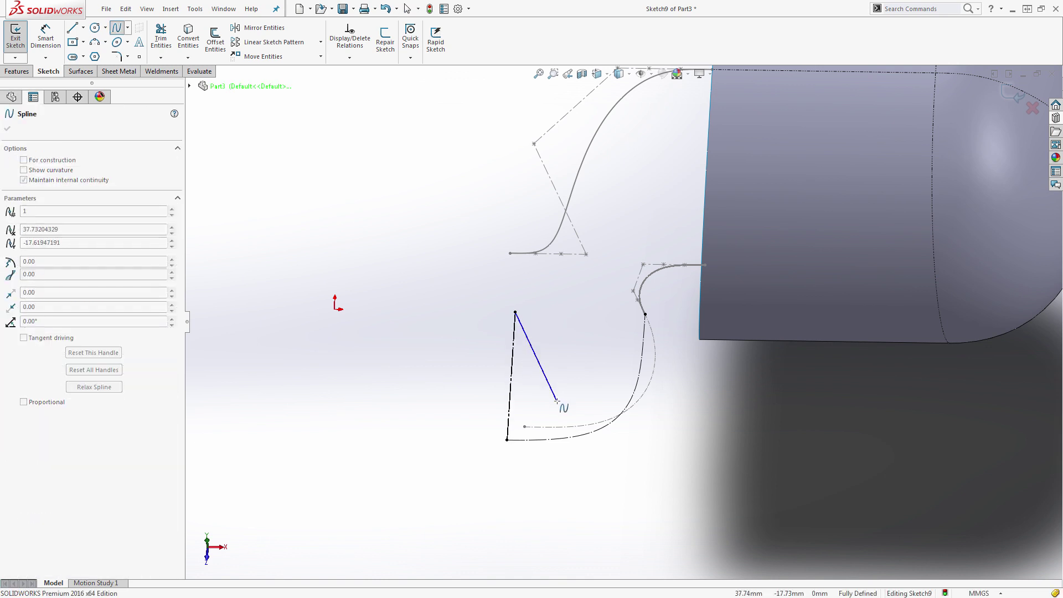
{"action": "left_click", "coordinate": [645, 315]}
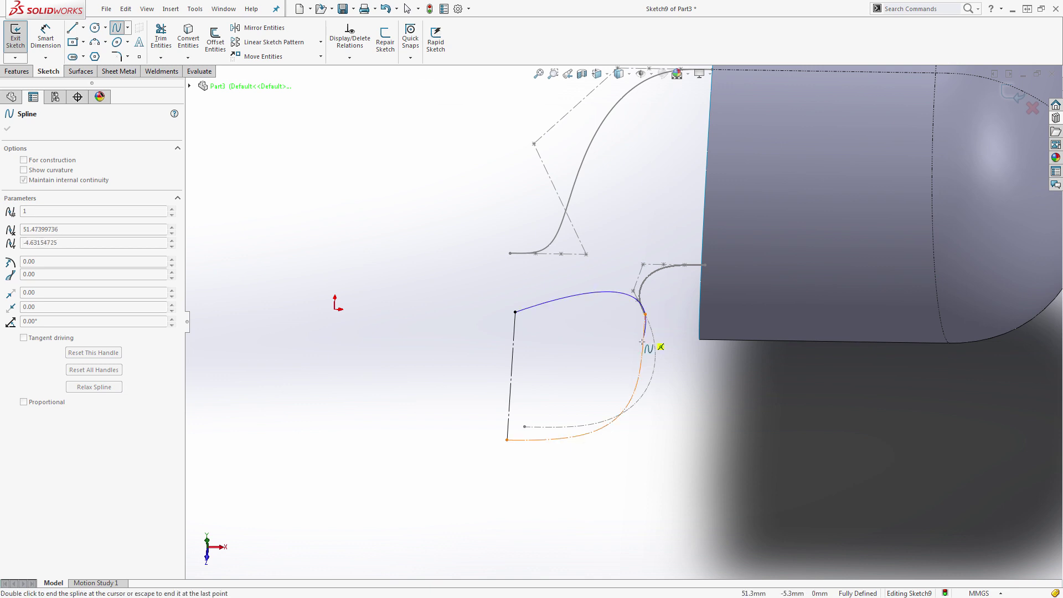
{"action": "key", "text": "Escape"}
{"action": "left_click", "coordinate": [550, 314]}
{"action": "left_click_drag", "start_coordinate": [556, 315], "coordinate": [529, 350]}
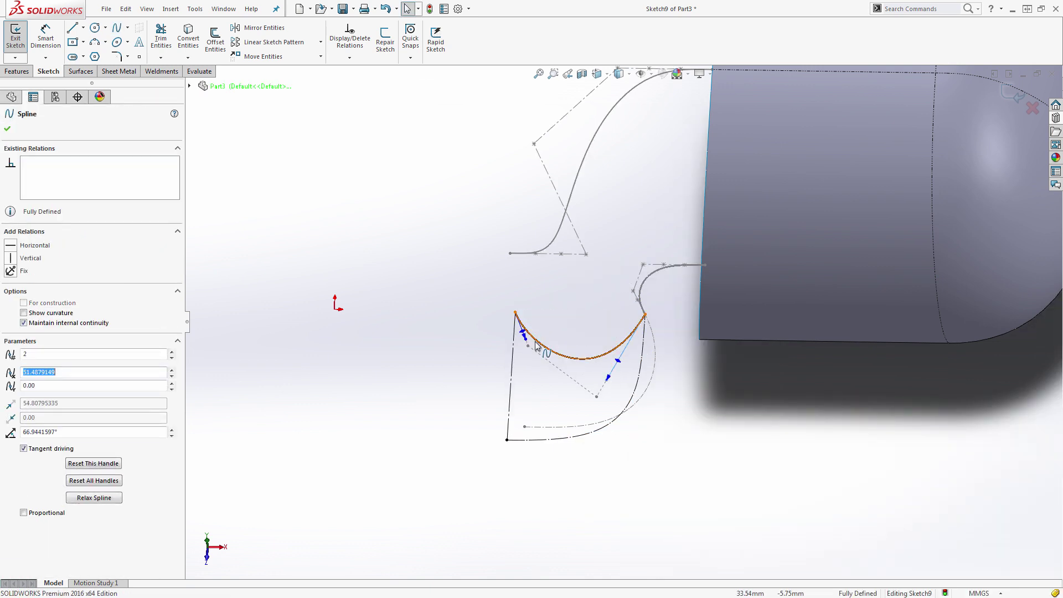
Step: Make the spline tangent to the straight construction line at one end and to the curved construction line at the other
{"action": "left_click", "coordinate": [535, 342]}
{"action": "left_click", "coordinate": [514, 342], "text": "ctrl"}
{"action": "left_click", "coordinate": [559, 298]}
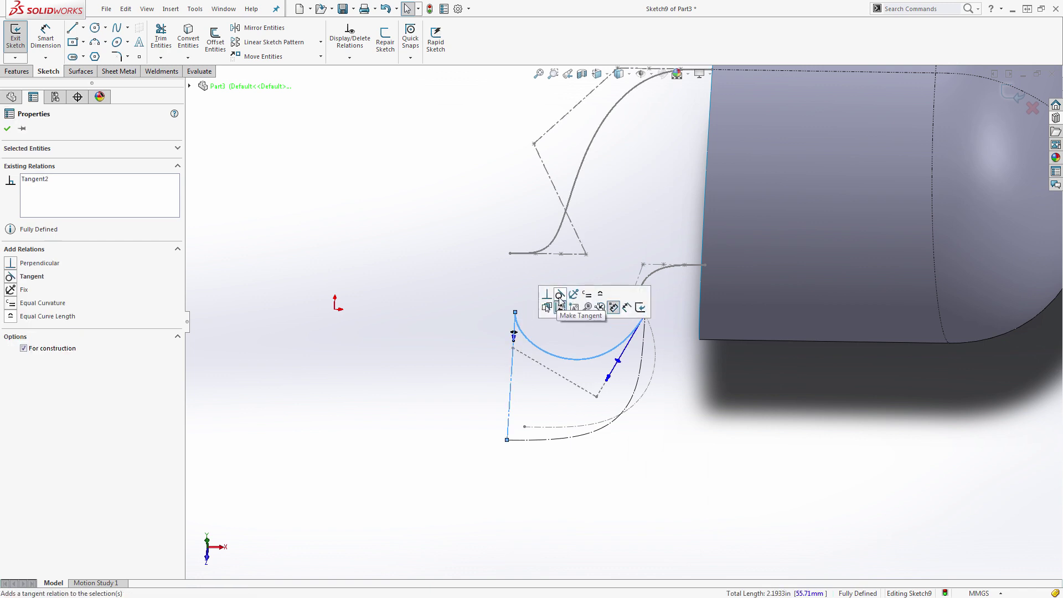
{"action": "left_click", "coordinate": [641, 356]}
{"action": "left_click", "coordinate": [613, 350], "text": "ctrl"}
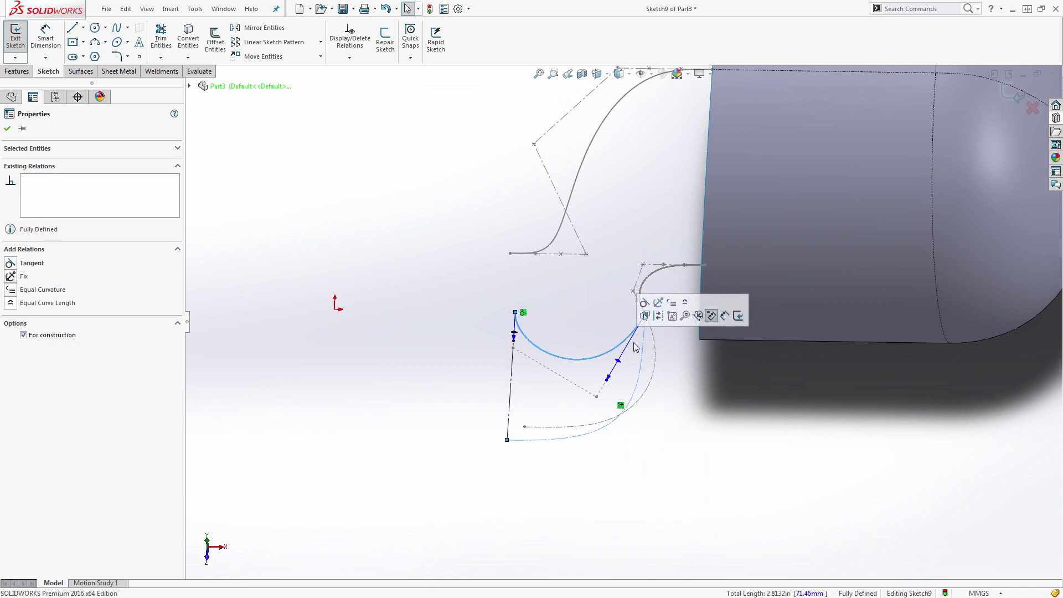
{"action": "left_click", "coordinate": [645, 302]}
{"action": "left_click", "coordinate": [733, 422]}
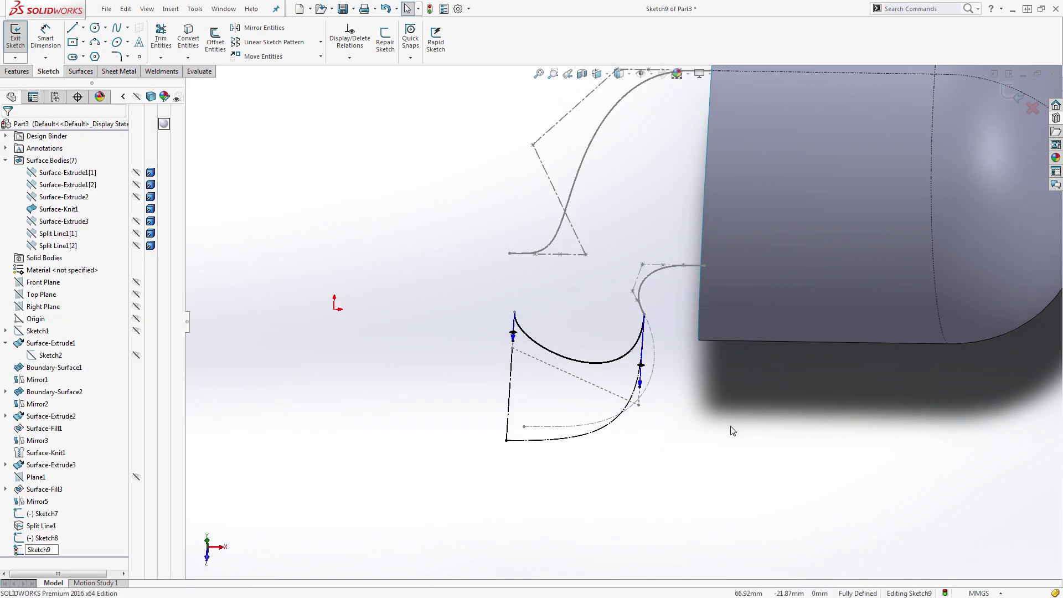
Step: Lengthen the spline's two end handles to nearly equal lengths so it forms a deep, roughly symmetric U shape
{"action": "key", "text": "ctrl+8"}
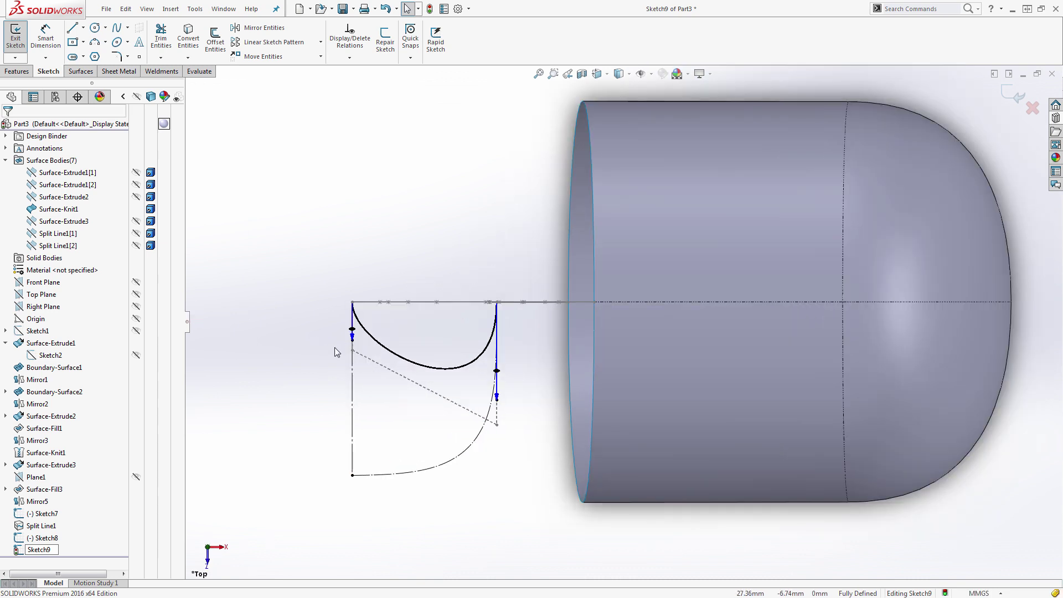
{"action": "left_click_drag", "start_coordinate": [353, 341], "coordinate": [355, 413]}
{"action": "left_click_drag", "start_coordinate": [501, 399], "coordinate": [498, 407]}
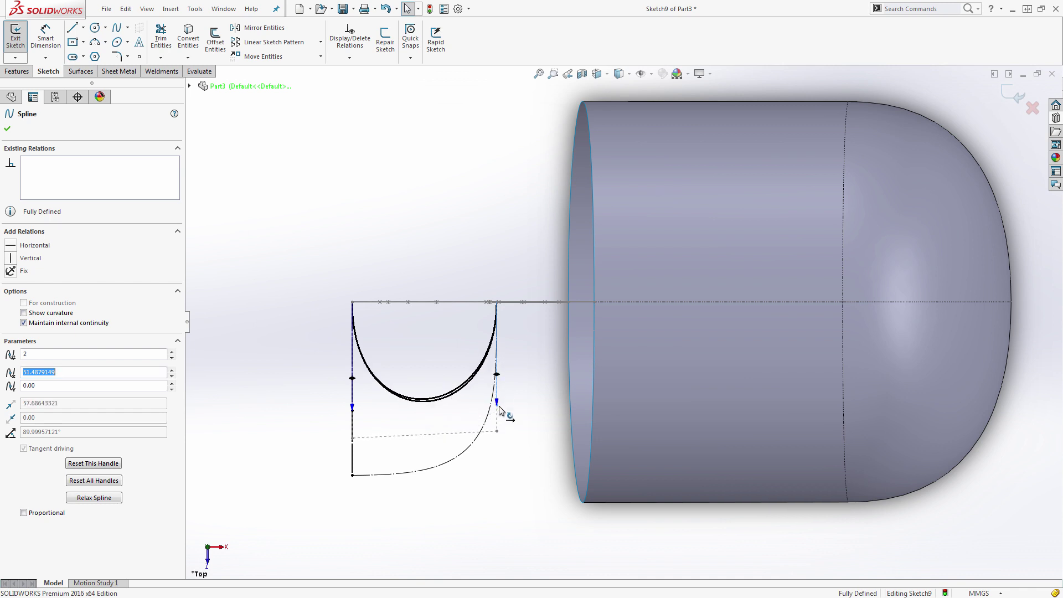
{"action": "left_click_drag", "start_coordinate": [497, 440], "coordinate": [497, 431]}
{"action": "left_click_drag", "start_coordinate": [353, 410], "coordinate": [349, 426]}
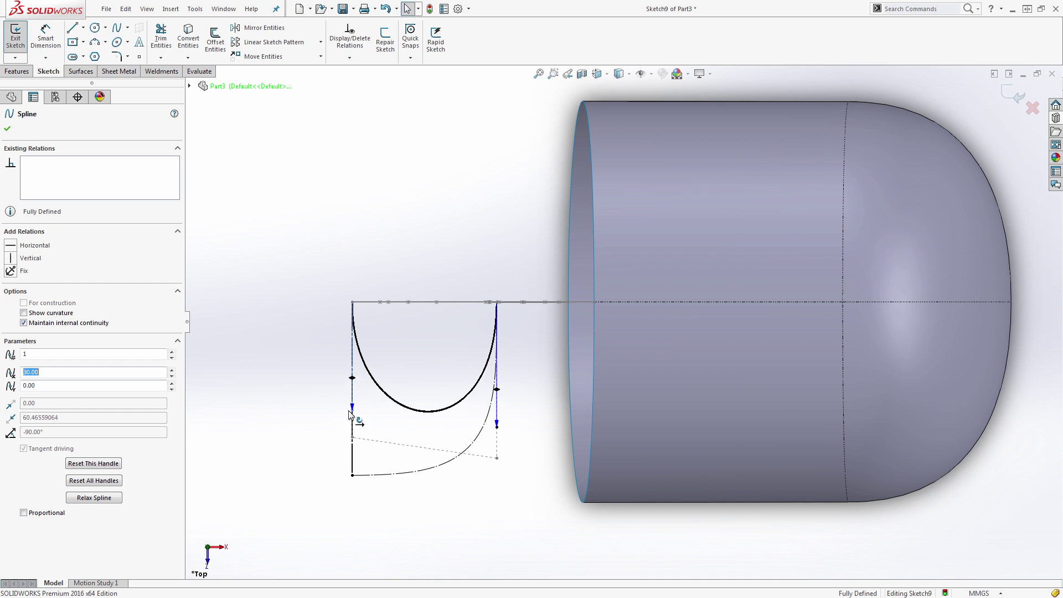
{"action": "left_click_drag", "start_coordinate": [497, 425], "coordinate": [498, 420]}
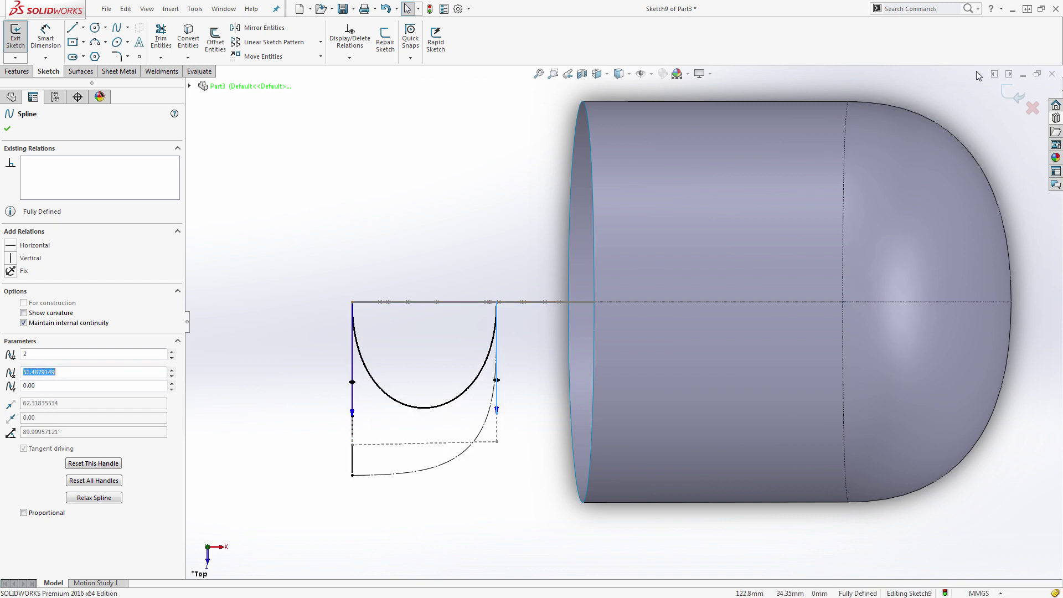
Step: Finish the spline sketch and show both hidden Split Line1 surface bodies again
{"action": "left_click", "coordinate": [1013, 96]}
{"action": "scroll", "coordinate": [510, 195], "scroll_direction": "up", "scroll_amount": 4}
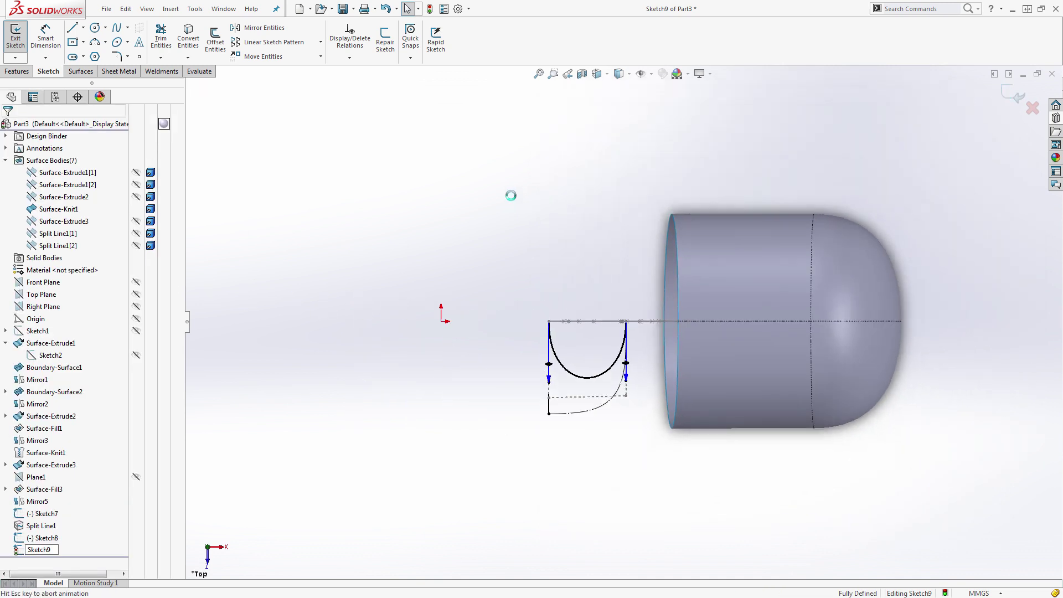
{"action": "left_click", "coordinate": [137, 248]}
{"action": "left_click", "coordinate": [136, 235]}
{"action": "left_click", "coordinate": [325, 195]}
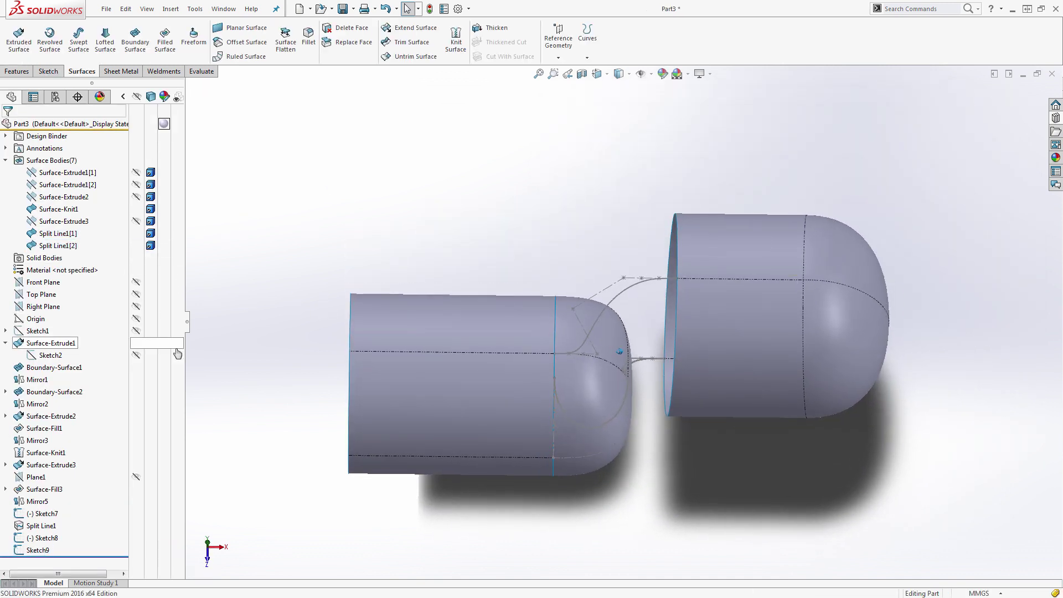
Step: Project the new spline sketch onto the body's rounded end face beside the neck as a split line
{"action": "left_click", "coordinate": [39, 551]}
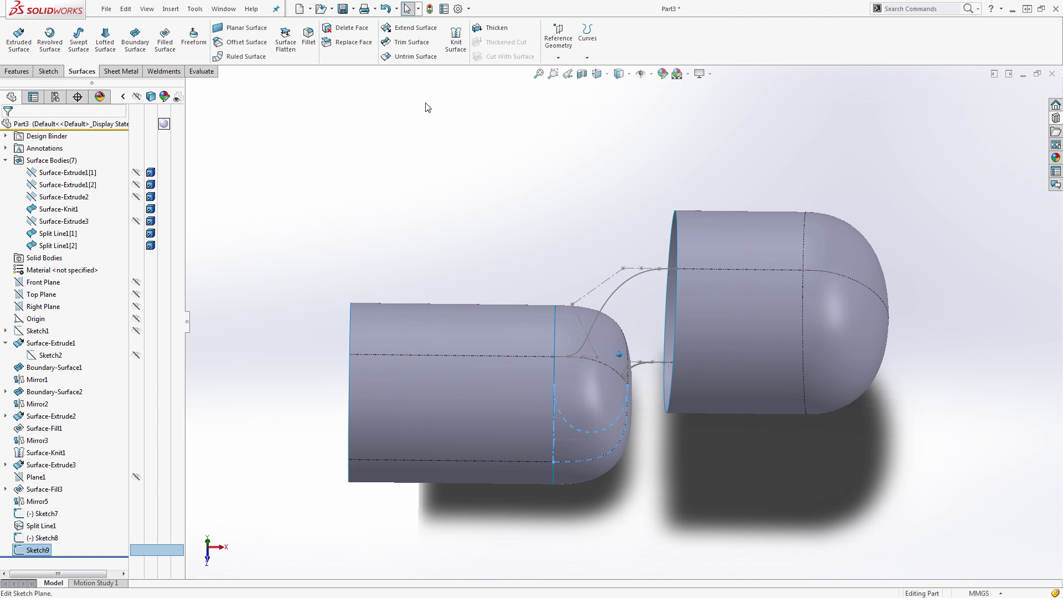
{"action": "left_click", "coordinate": [587, 37]}
{"action": "left_click", "coordinate": [603, 72]}
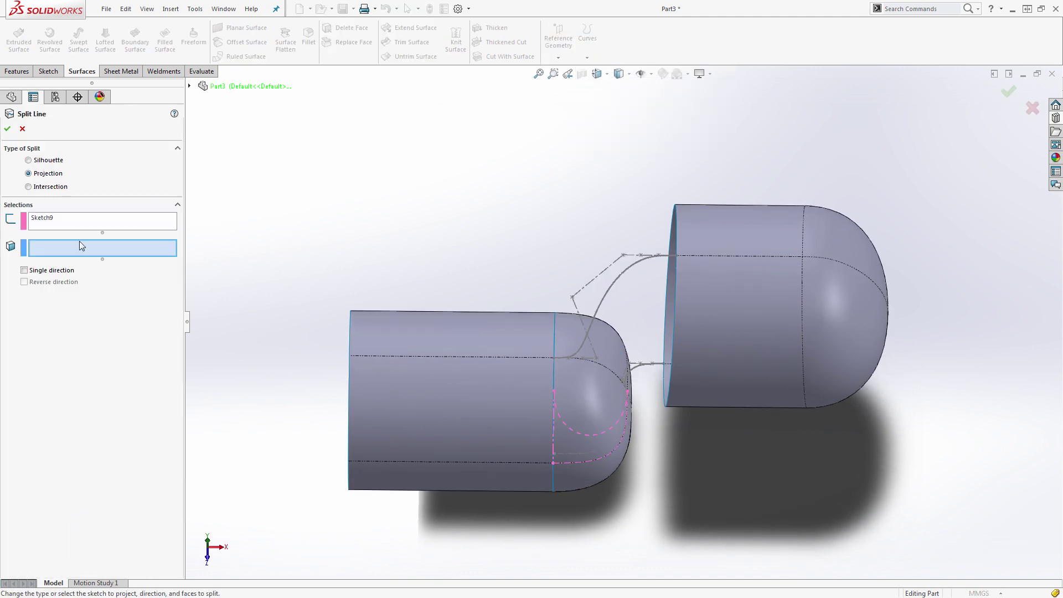
{"action": "left_click", "coordinate": [573, 390]}
{"action": "middle_click_drag", "start_coordinate": [573, 390], "coordinate": [424, 326]}
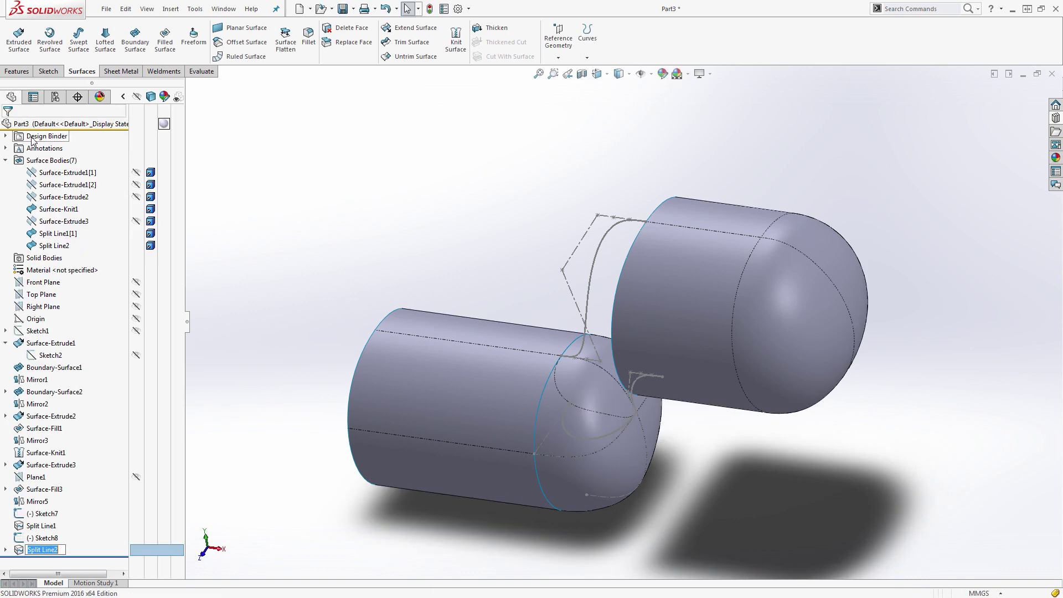
{"action": "left_click", "coordinate": [302, 206]}
Step: Set up a boundary surface from the head's open edge to the new split edge, with the two neck profile sketches as Direction 2 curves
{"action": "middle_click_drag", "start_coordinate": [509, 411], "coordinate": [579, 425]}
{"action": "scroll", "coordinate": [580, 426], "scroll_direction": "down", "scroll_amount": 3}
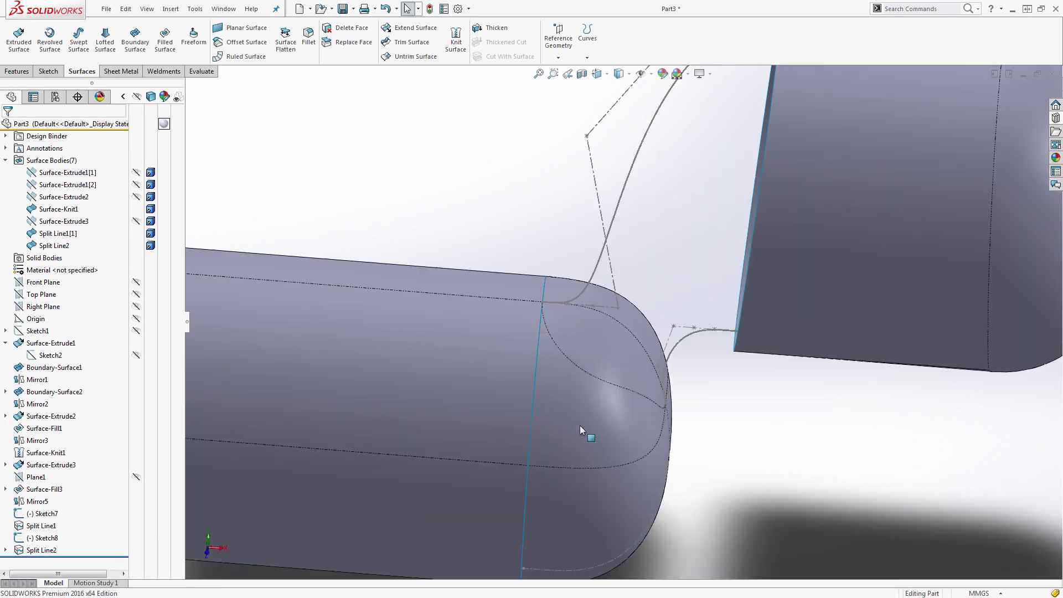
{"action": "left_click", "coordinate": [599, 353]}
{"action": "scroll", "coordinate": [598, 354], "scroll_direction": "up", "scroll_amount": 3}
{"action": "middle_click_drag", "start_coordinate": [599, 354], "coordinate": [613, 373]}
{"action": "left_click", "coordinate": [496, 206]}
{"action": "middle_click_drag", "start_coordinate": [496, 210], "coordinate": [443, 190]}
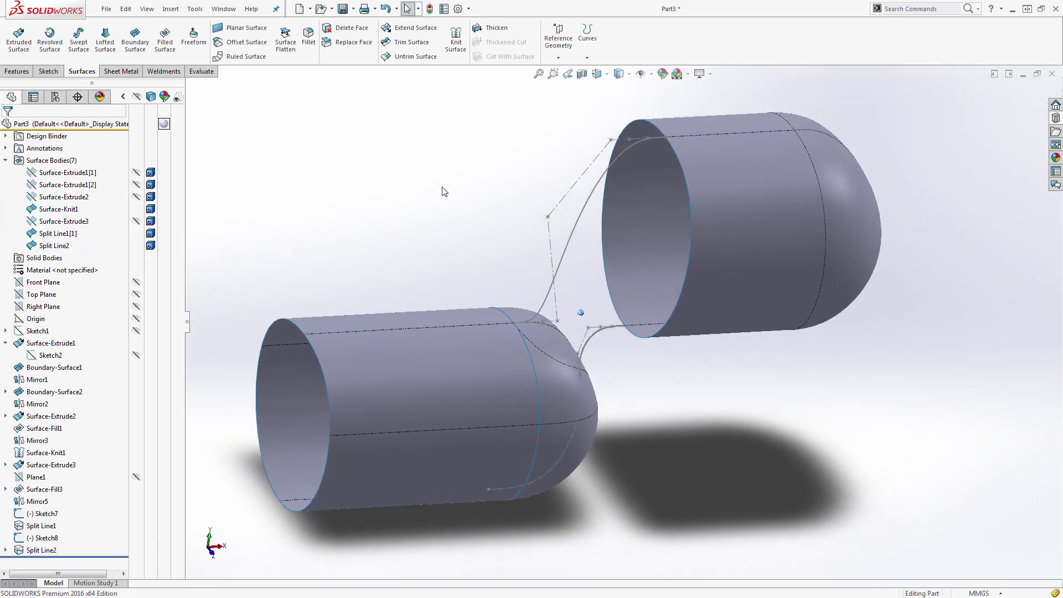
{"action": "left_click", "coordinate": [135, 39]}
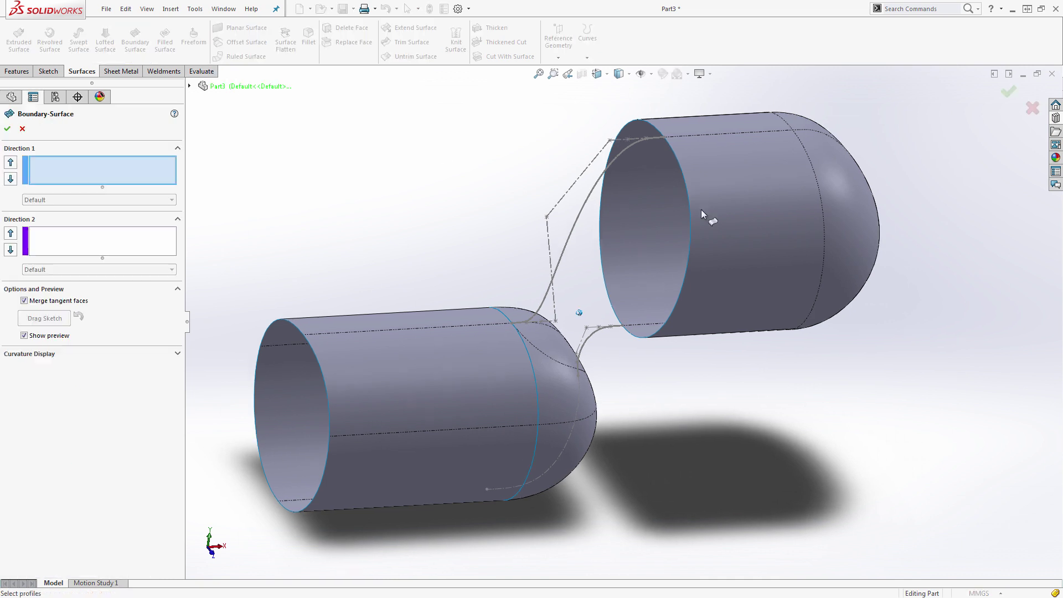
{"action": "left_click", "coordinate": [671, 150]}
{"action": "left_click", "coordinate": [528, 346]}
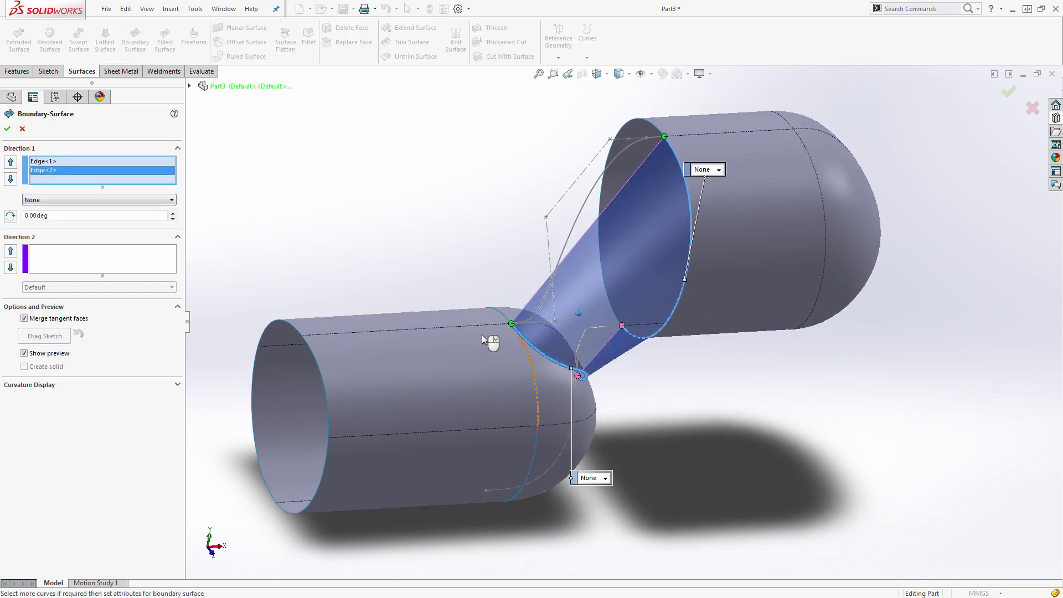
{"action": "left_click", "coordinate": [623, 151]}
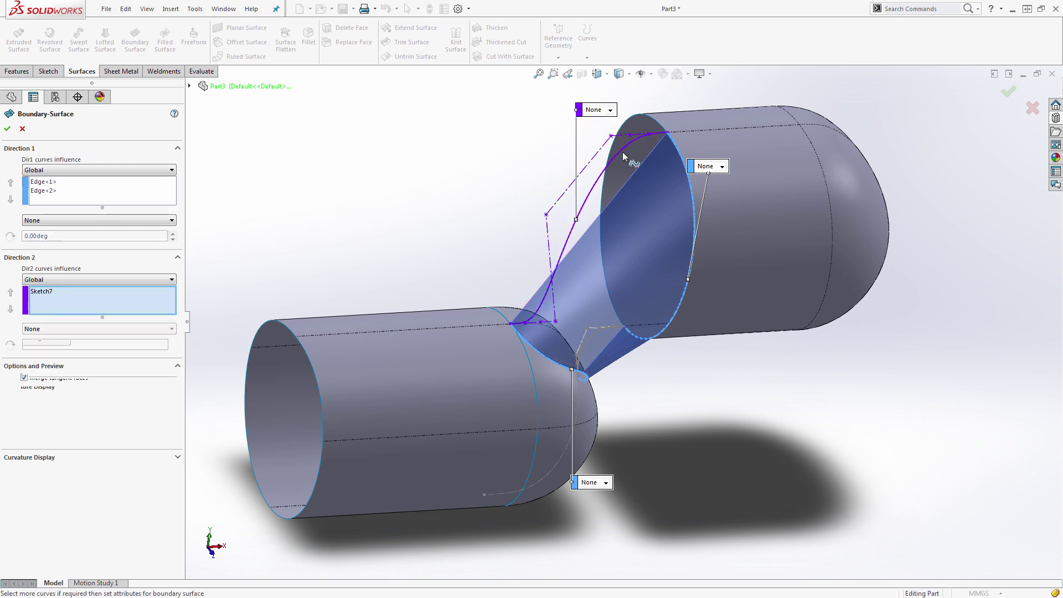
{"action": "left_click", "coordinate": [599, 332]}
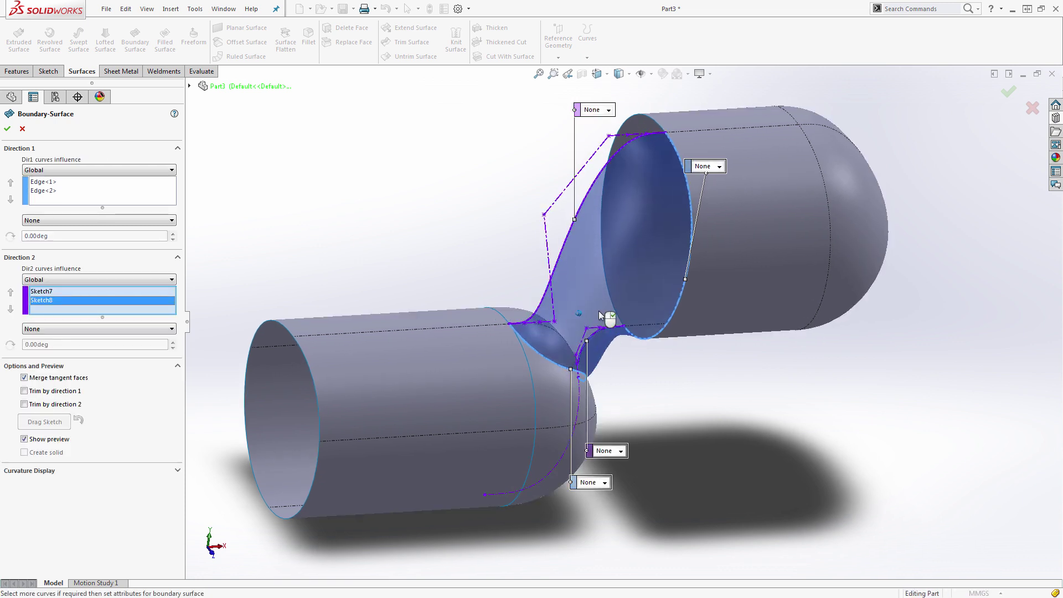
Step: Try Tangency To Face on the body-side split edge of the boundary surface, then set that edge back to None
{"action": "left_click", "coordinate": [79, 223]}
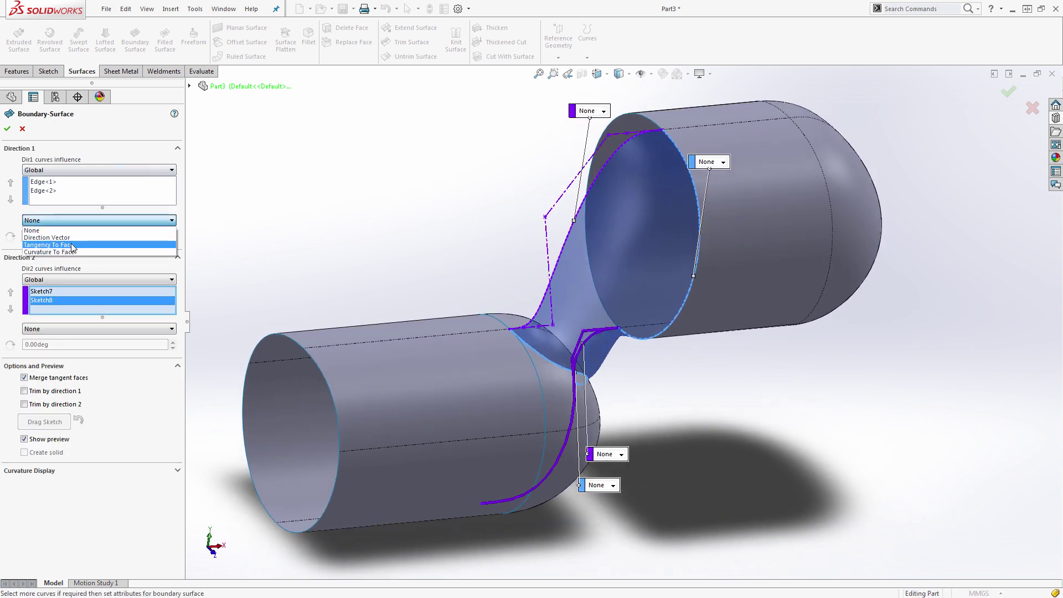
{"action": "left_click", "coordinate": [79, 245]}
{"action": "middle_click_drag", "start_coordinate": [566, 391], "coordinate": [488, 402]}
{"action": "left_click", "coordinate": [75, 220]}
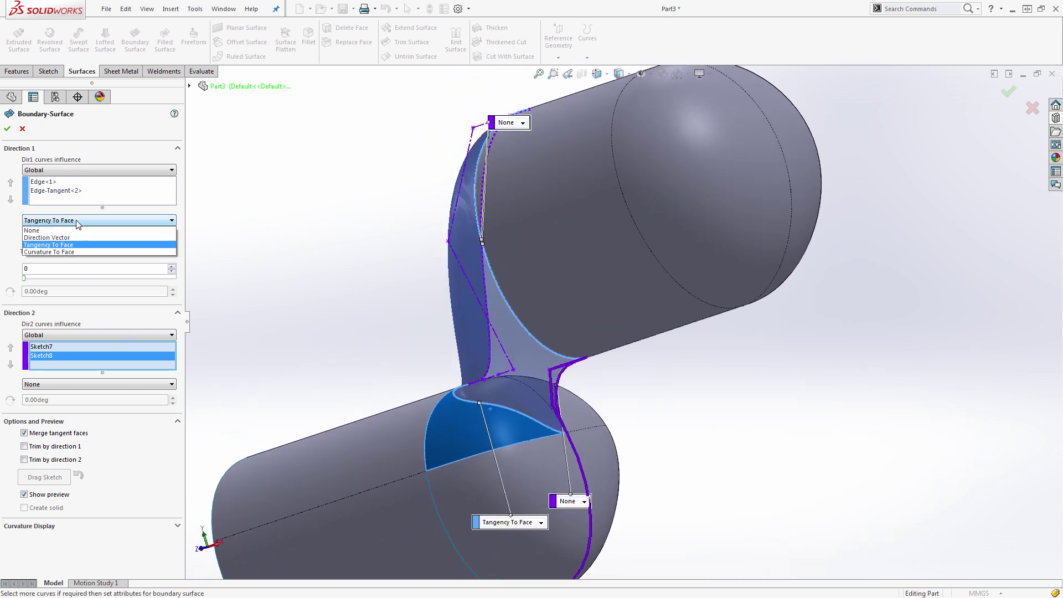
{"action": "left_click", "coordinate": [72, 229]}
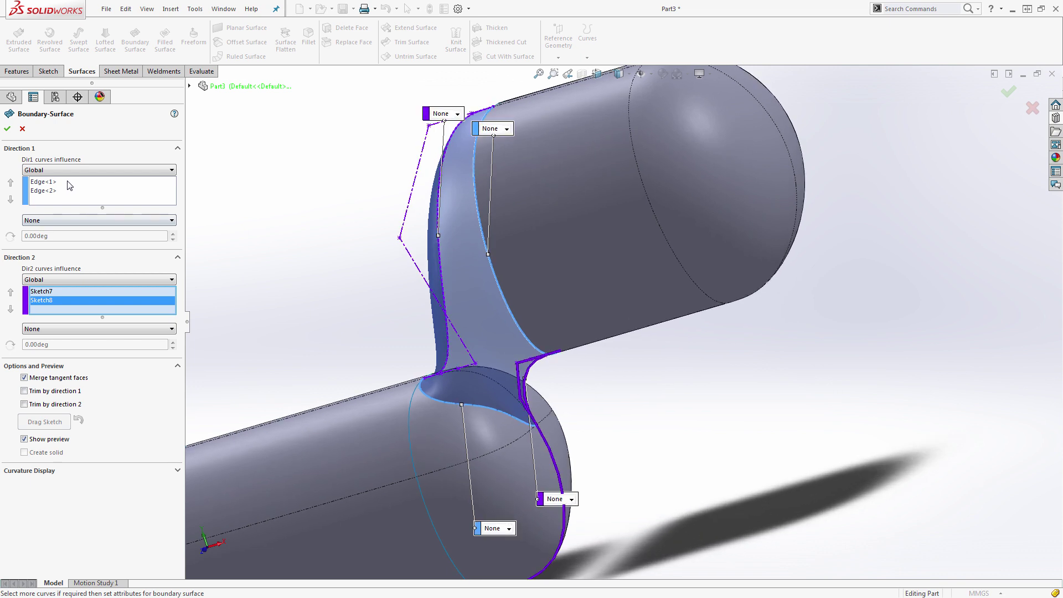
Step: Set the head's open edge in Direction 1 to Tangency To Face
{"action": "left_click", "coordinate": [68, 184]}
{"action": "left_click", "coordinate": [63, 219]}
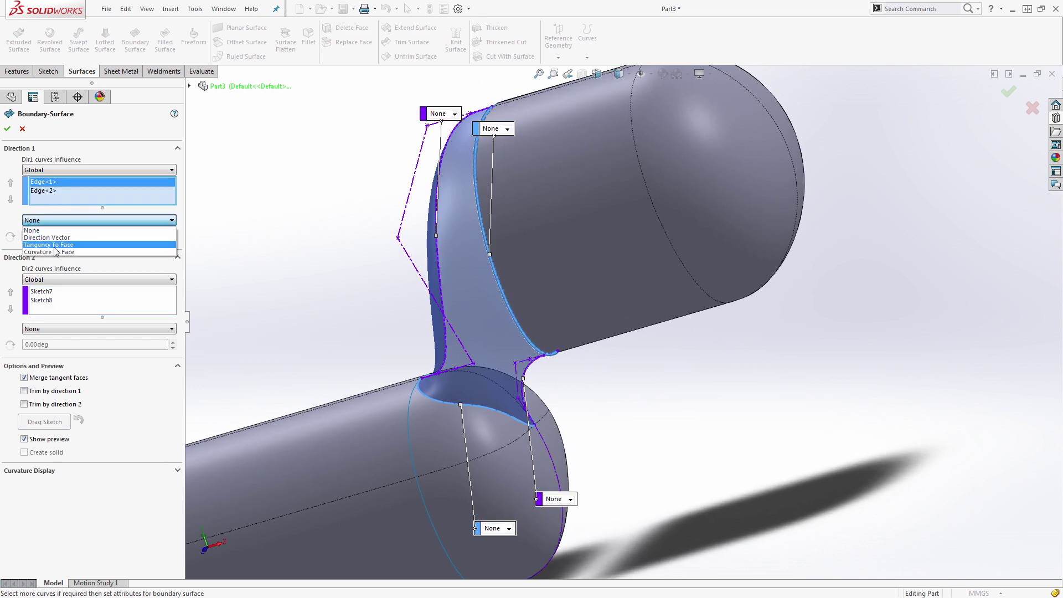
{"action": "left_click", "coordinate": [56, 244]}
{"action": "middle_click_drag", "start_coordinate": [368, 230], "coordinate": [483, 202]}
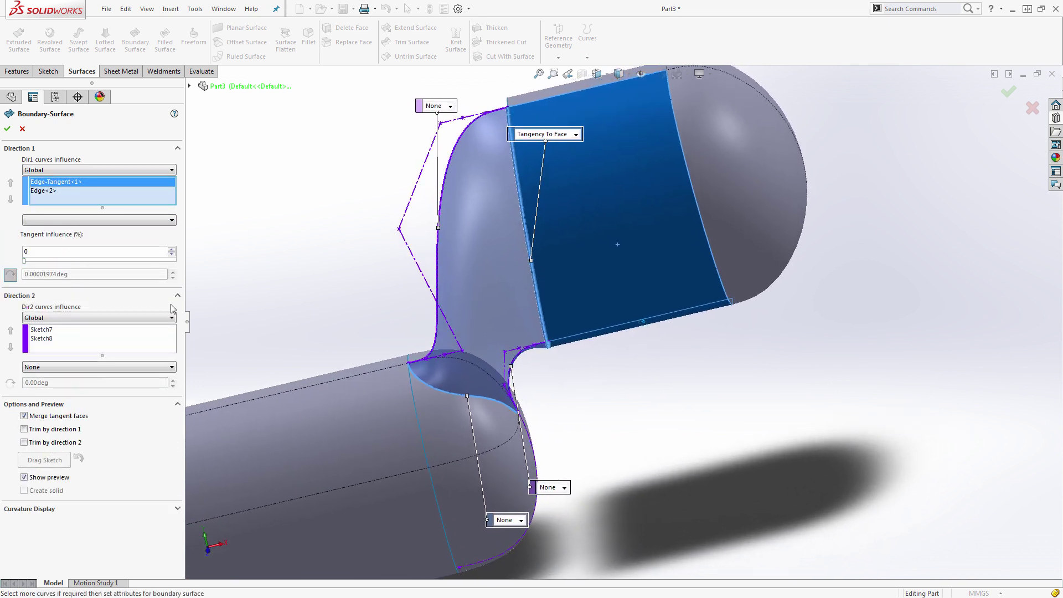
Step: Set both neck profile sketches in Direction 2 to Normal To Profile and create the boundary surface
{"action": "left_click", "coordinate": [63, 367]}
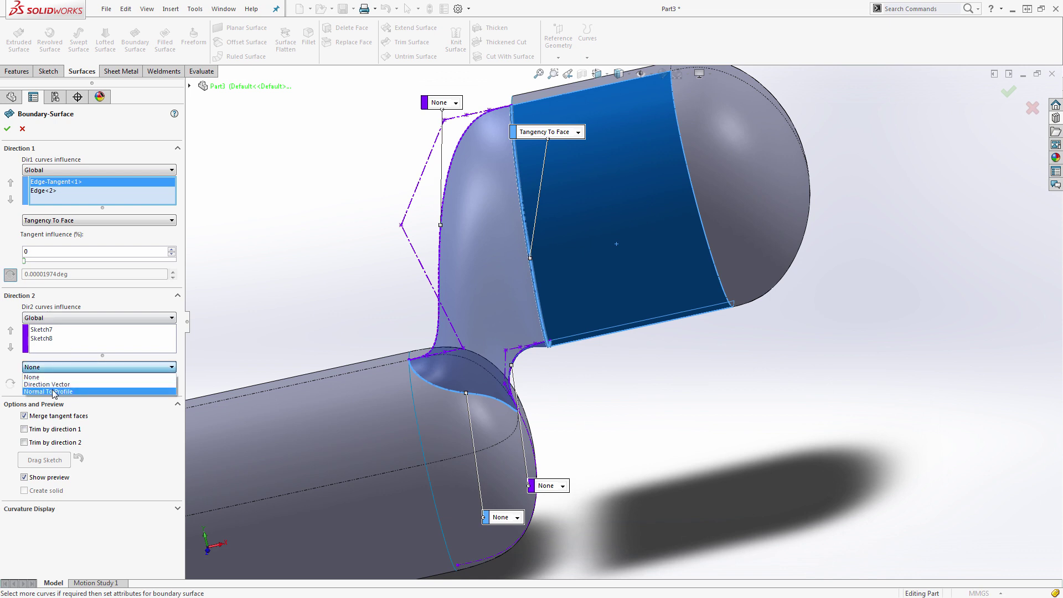
{"action": "left_click", "coordinate": [53, 380]}
{"action": "left_click", "coordinate": [55, 331]}
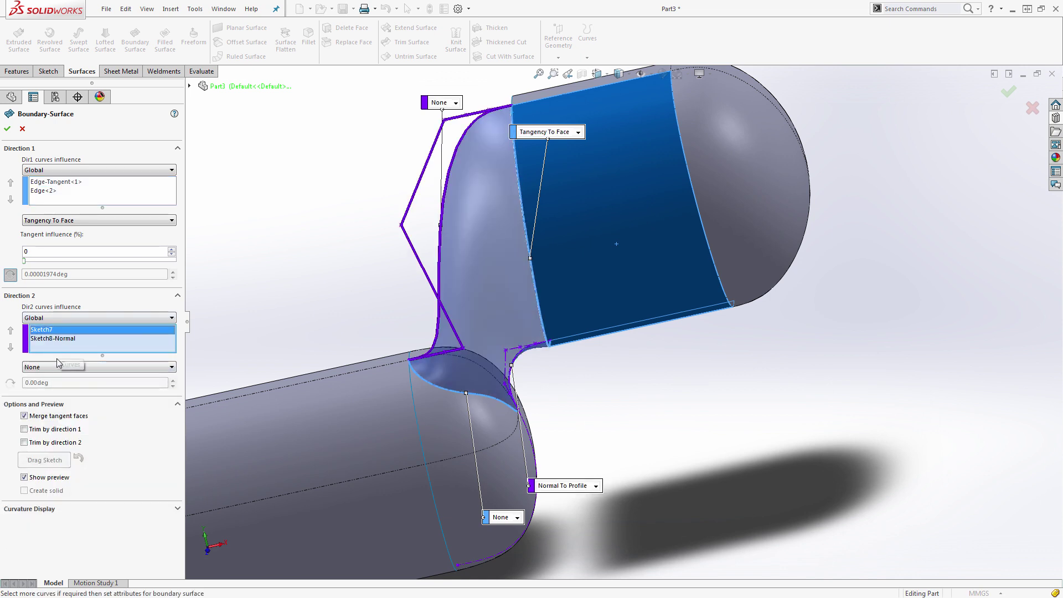
{"action": "left_click", "coordinate": [61, 367]}
{"action": "left_click", "coordinate": [47, 391]}
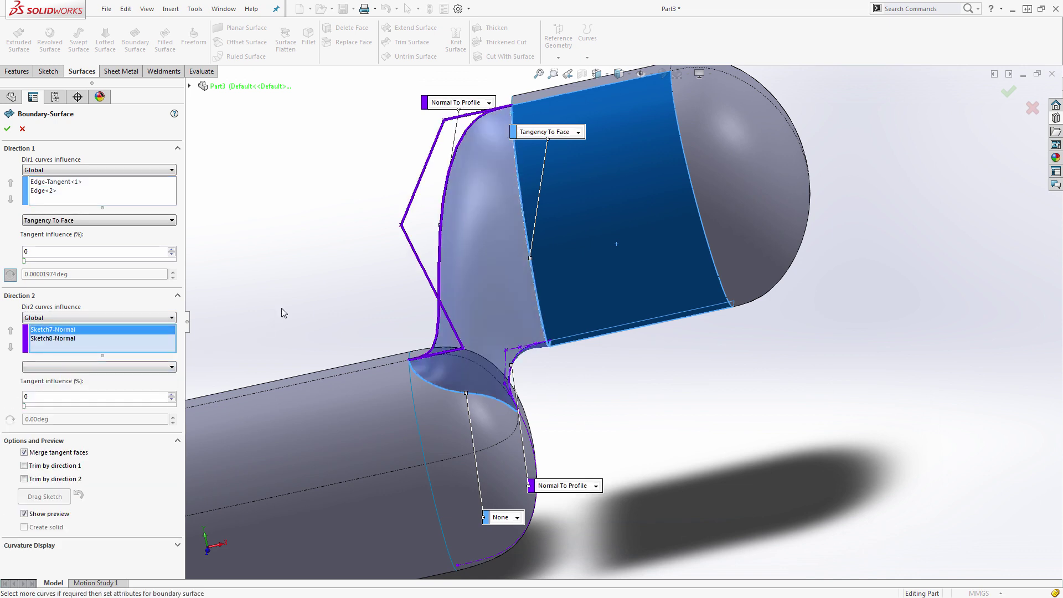
{"action": "left_click", "coordinate": [7, 129]}
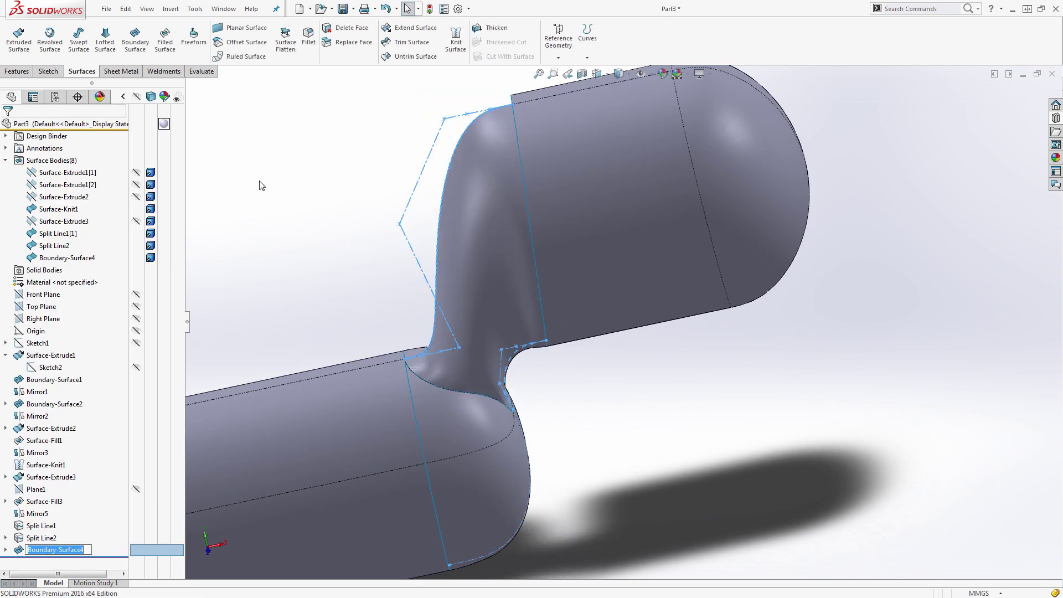
{"action": "left_click", "coordinate": [263, 189]}
Step: Edit the head's side boundary surface, setting the tangent length to 3 for the first profile and 2 for the second
{"action": "middle_click_drag", "start_coordinate": [570, 371], "coordinate": [669, 287]}
{"action": "middle_click_drag", "start_coordinate": [579, 410], "coordinate": [623, 304]}
{"action": "middle_click_drag", "start_coordinate": [669, 208], "coordinate": [650, 131]}
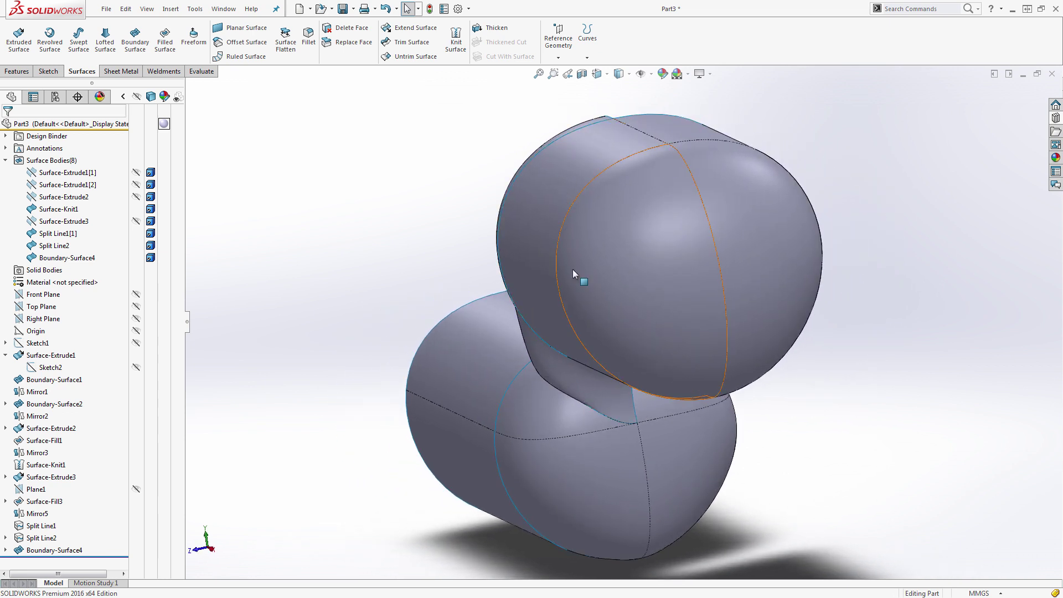
{"action": "middle_click_drag", "start_coordinate": [573, 270], "coordinate": [507, 266]}
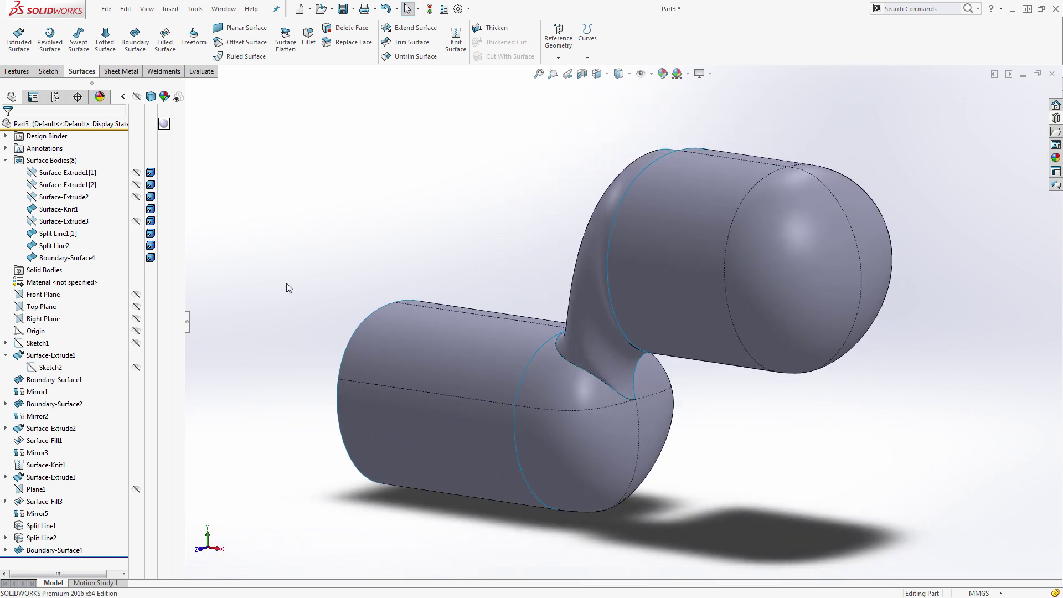
{"action": "left_click", "coordinate": [39, 408]}
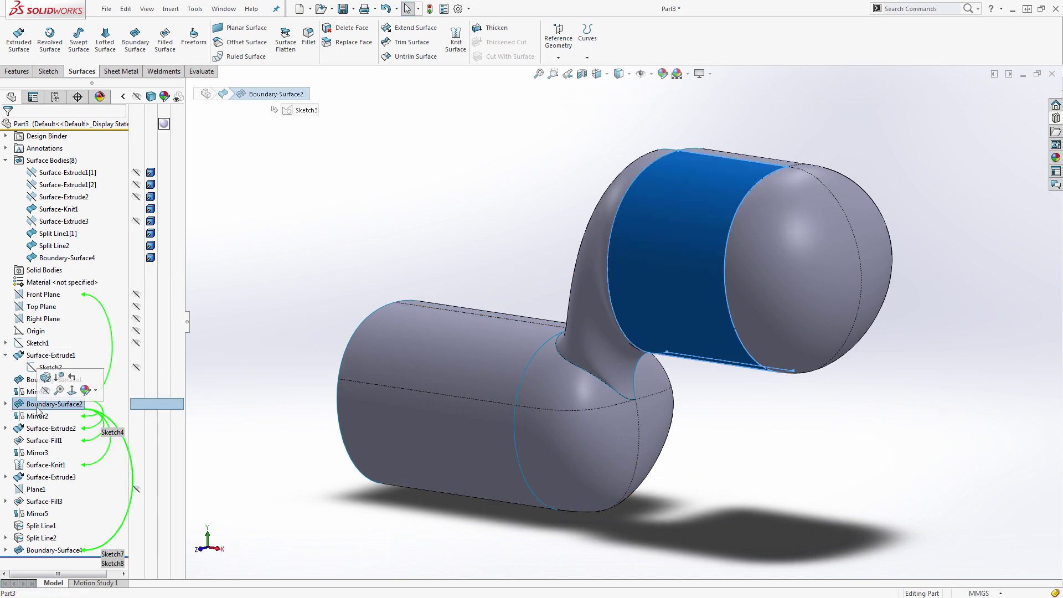
{"action": "left_click", "coordinate": [45, 378]}
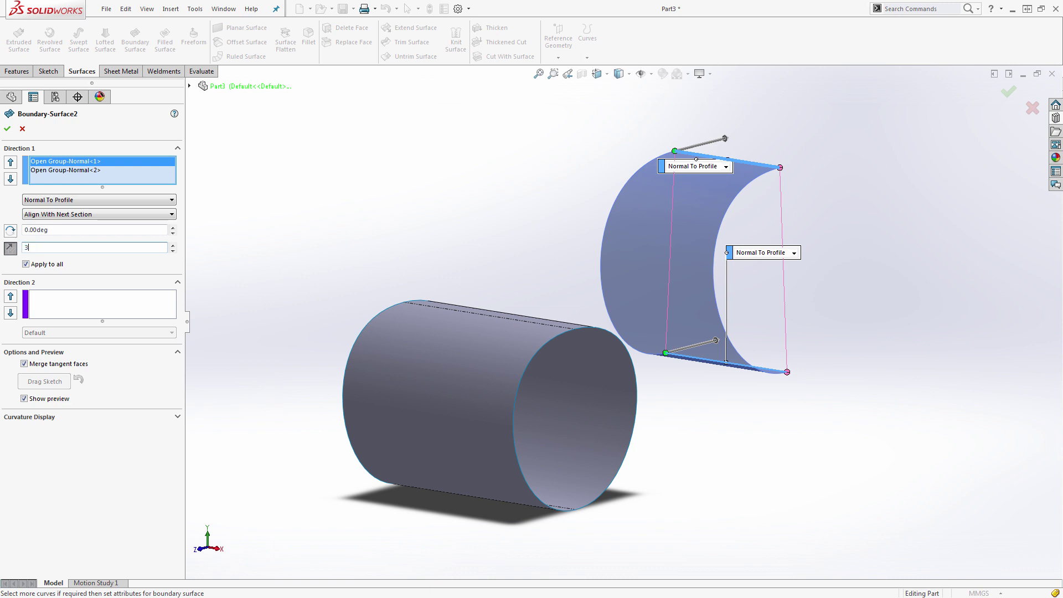
{"action": "key", "text": "Return"}
{"action": "left_click", "coordinate": [60, 171]}
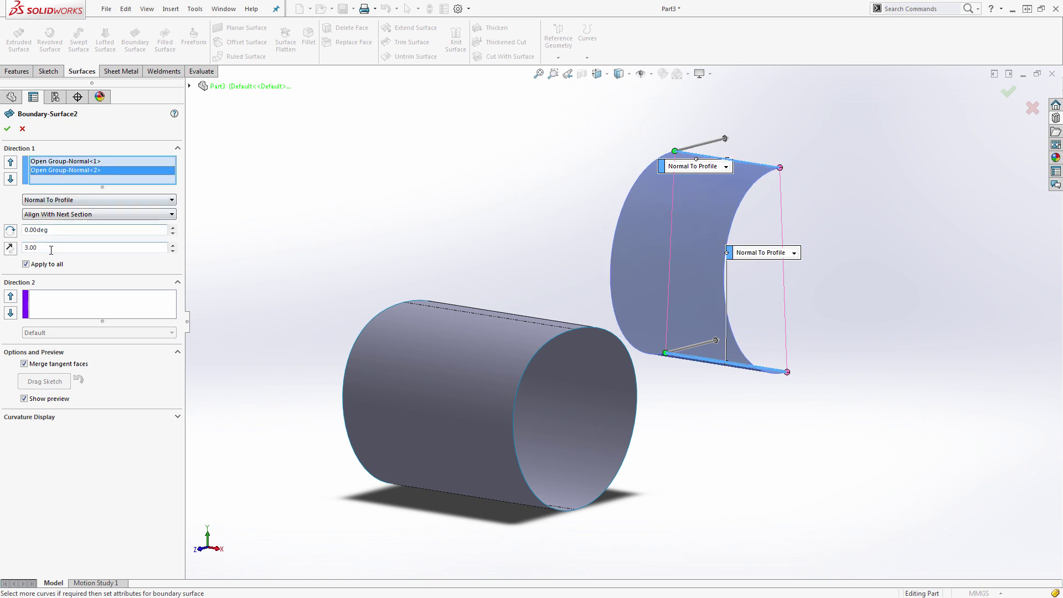
{"action": "type", "text": "2"}
{"action": "key", "text": "Return"}
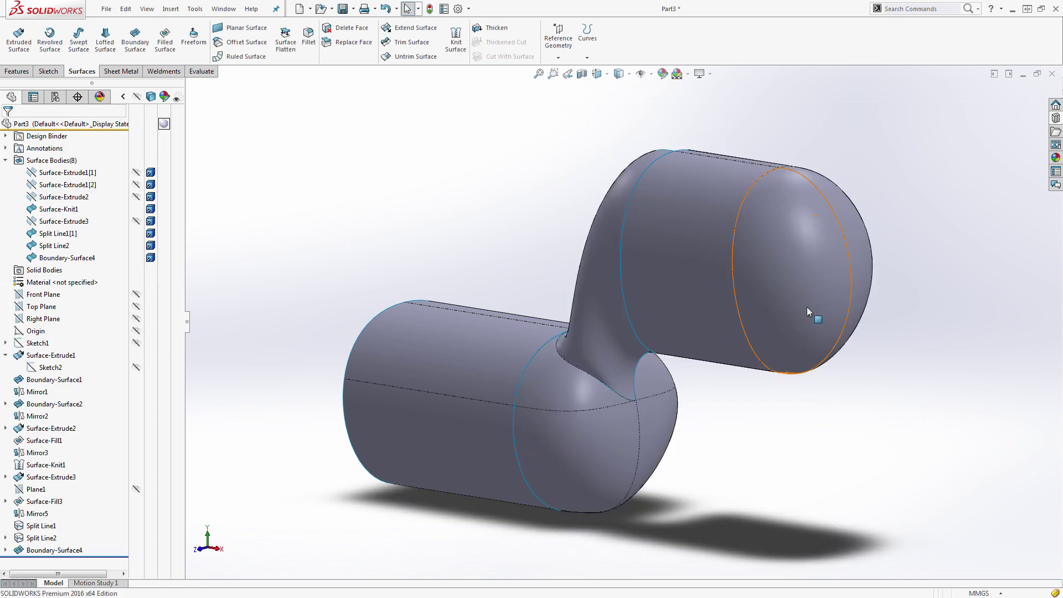
Step: Edit the body-side split sketch, lengthening the spline's tangent handles to about 89.5 at the front end and 77.5 at the rear end
{"action": "middle_click_drag", "start_coordinate": [807, 307], "coordinate": [634, 338]}
{"action": "middle_click_drag", "start_coordinate": [611, 227], "coordinate": [559, 414]}
{"action": "scroll", "coordinate": [560, 414], "scroll_direction": "down", "scroll_amount": 1}
{"action": "left_click", "coordinate": [6, 550]}
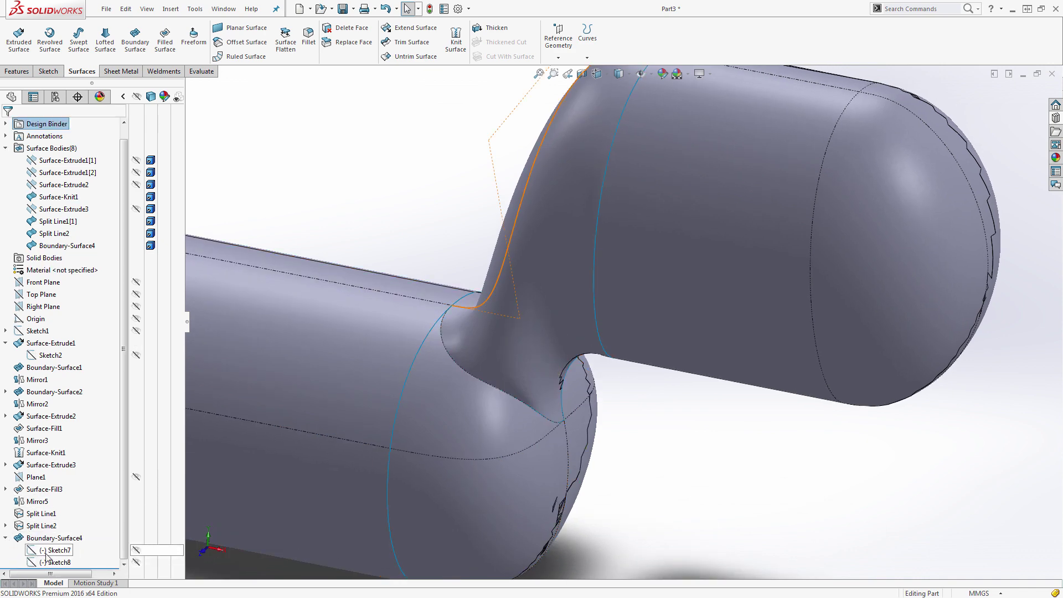
{"action": "left_click", "coordinate": [43, 538]}
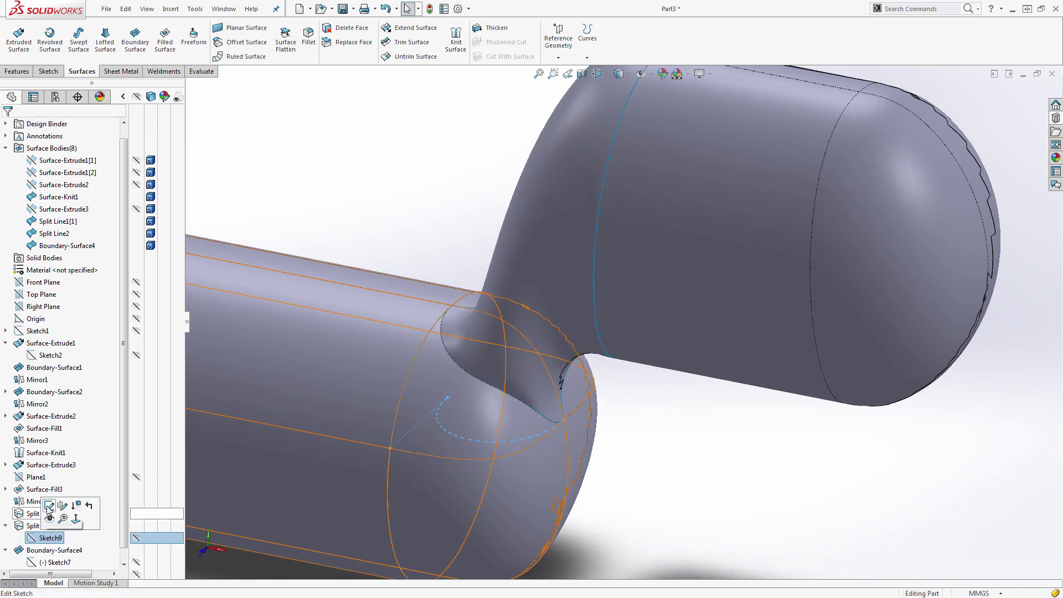
{"action": "left_click", "coordinate": [48, 502]}
{"action": "scroll", "coordinate": [605, 379], "scroll_direction": "down", "scroll_amount": 3}
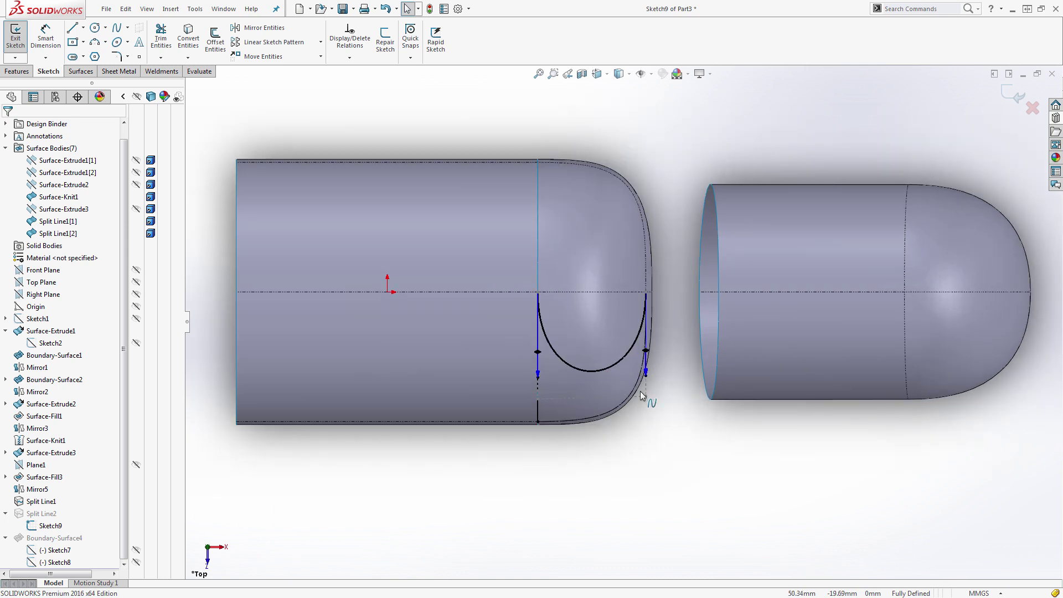
{"action": "left_click_drag", "start_coordinate": [648, 380], "coordinate": [654, 414]}
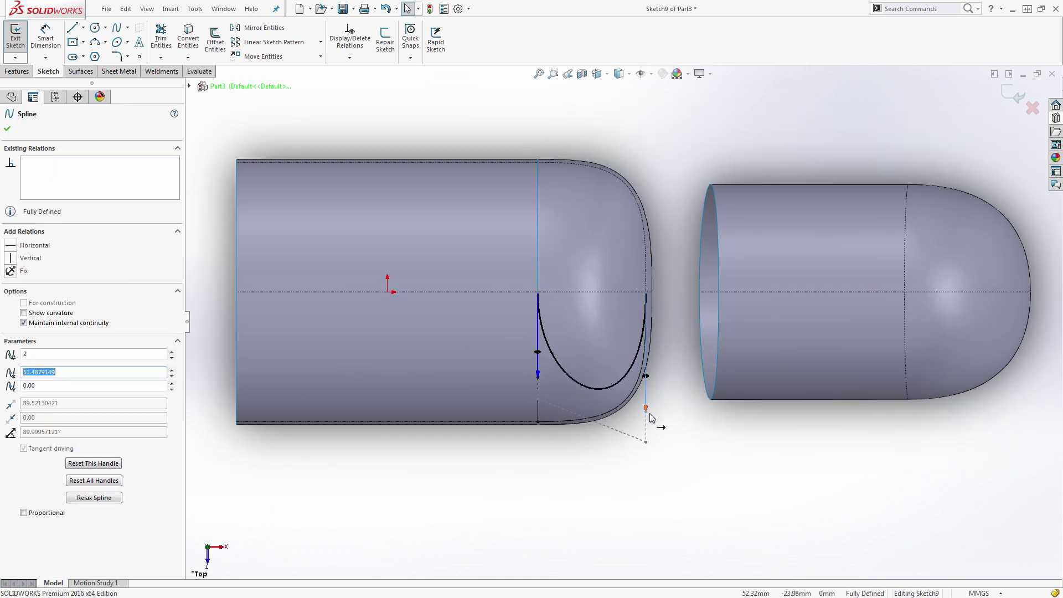
{"action": "left_click_drag", "start_coordinate": [538, 378], "coordinate": [538, 392]}
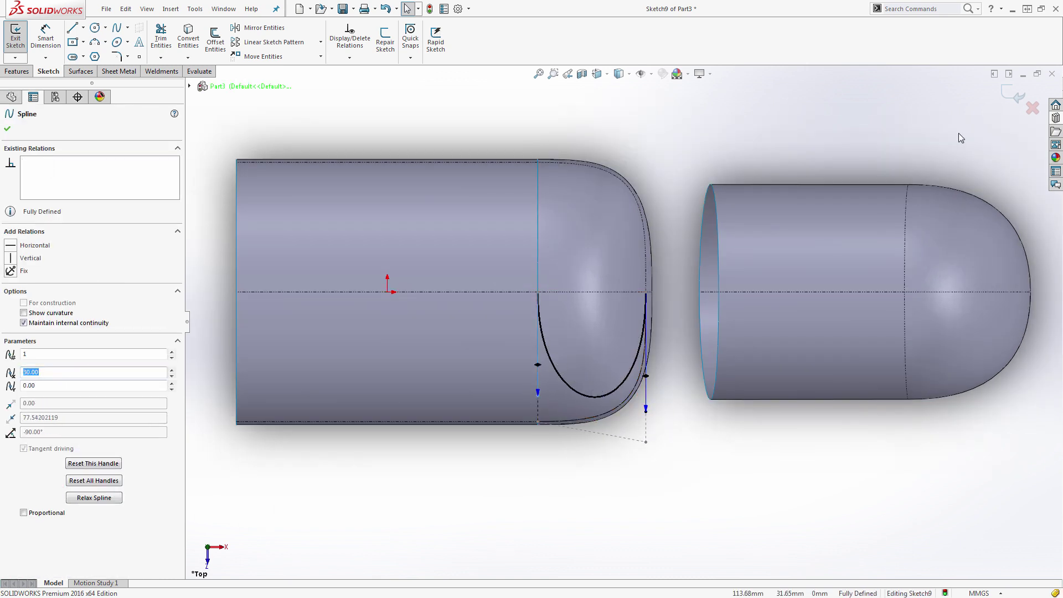
{"action": "left_click", "coordinate": [1007, 96]}
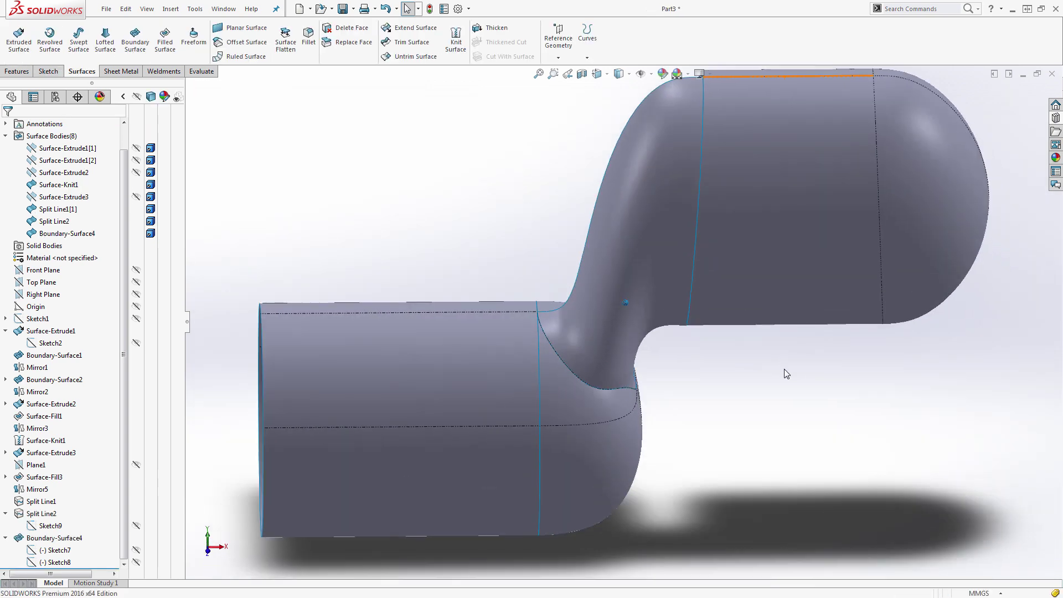
Step: Edit the neck boundary surface and set its body-side split edge in Direction 1 to Tangency To Face
{"action": "middle_click_drag", "start_coordinate": [721, 375], "coordinate": [614, 350]}
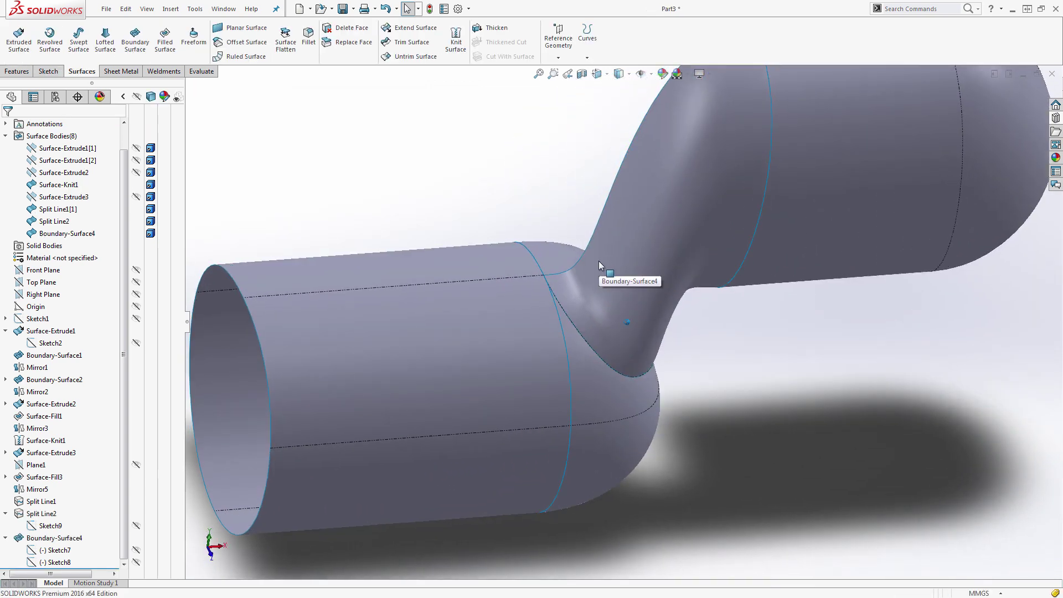
{"action": "middle_click_drag", "start_coordinate": [600, 261], "coordinate": [674, 371]}
{"action": "key", "text": "ctrl+1"}
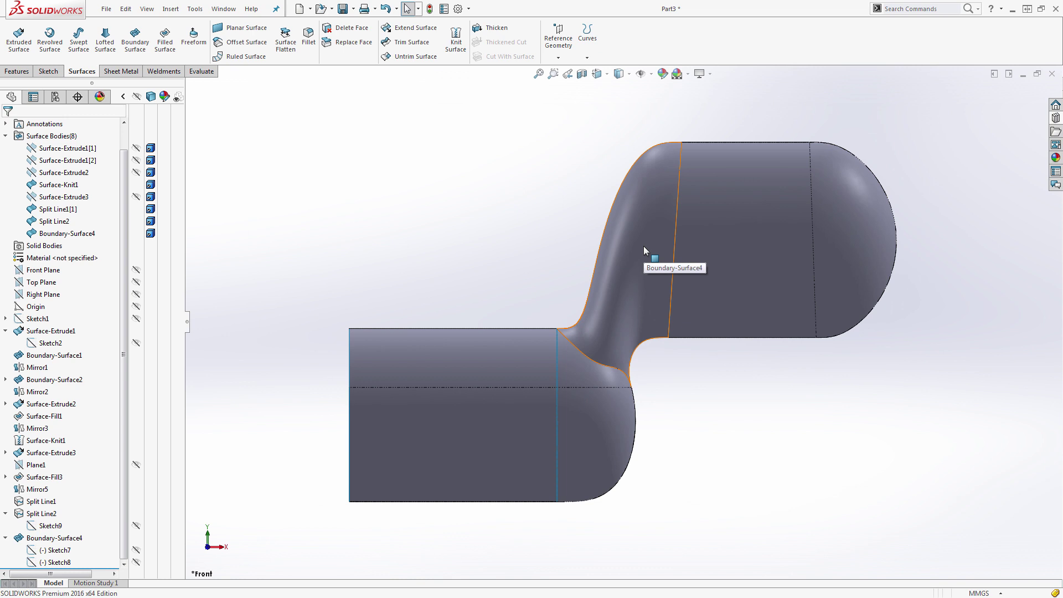
{"action": "left_click", "coordinate": [66, 539]}
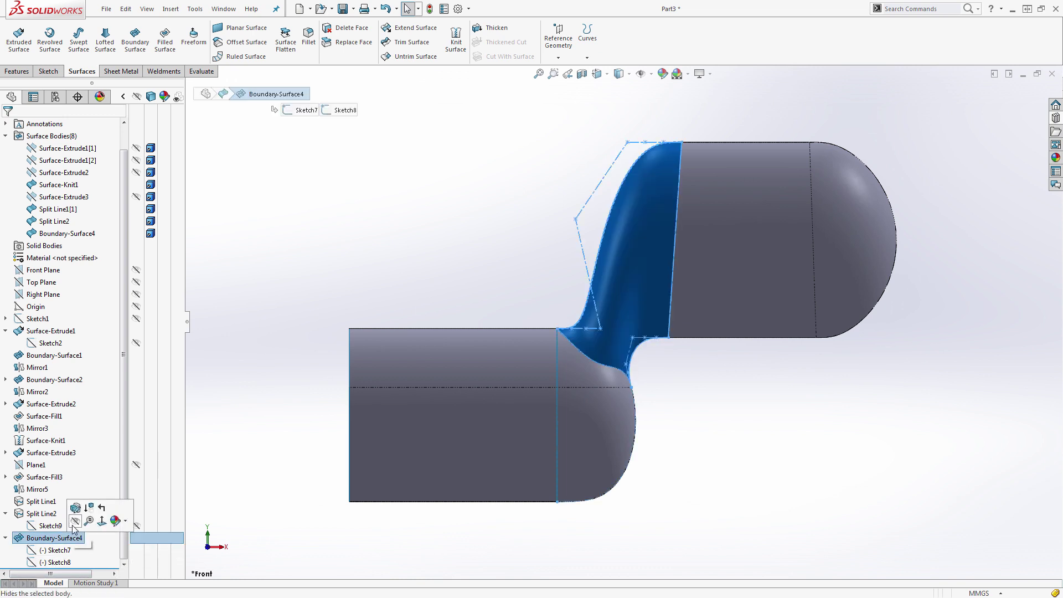
{"action": "left_click", "coordinate": [76, 508]}
{"action": "middle_click_drag", "start_coordinate": [719, 403], "coordinate": [711, 425]}
{"action": "left_click", "coordinate": [75, 191]}
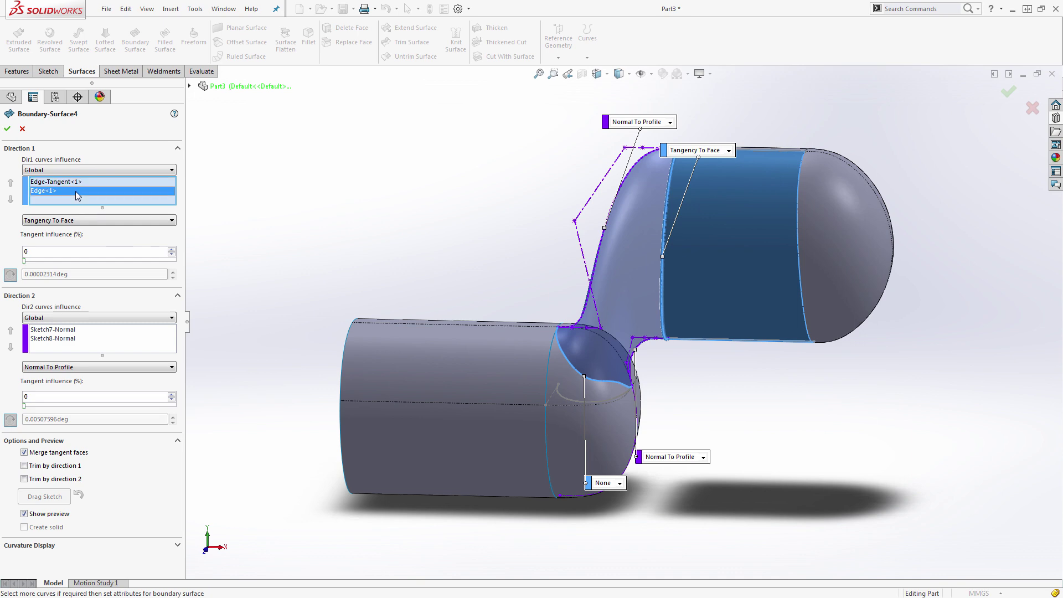
{"action": "left_click", "coordinate": [78, 221]}
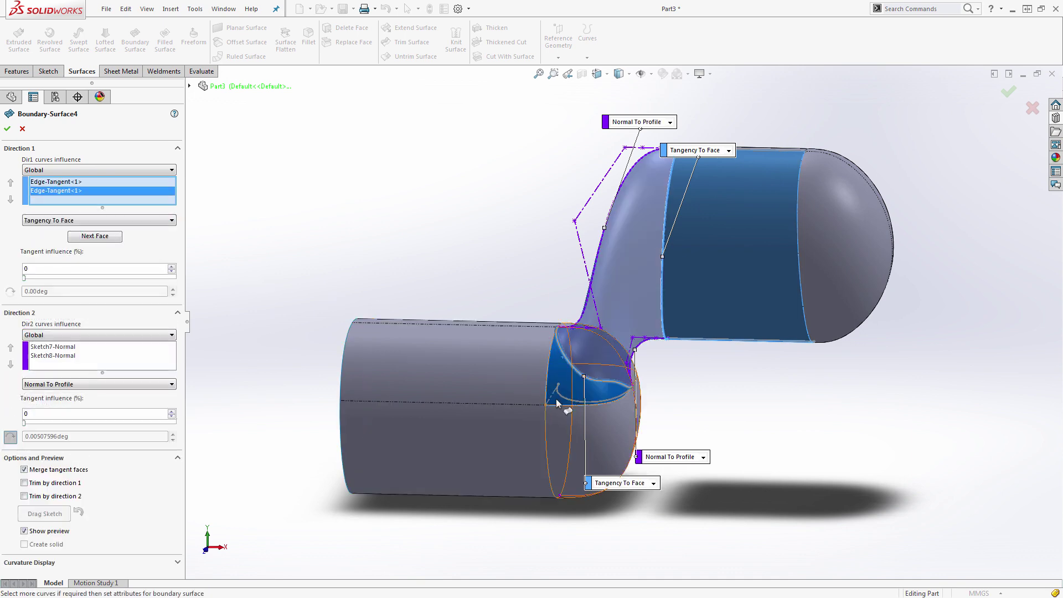
{"action": "middle_click_drag", "start_coordinate": [332, 298], "coordinate": [566, 286]}
{"action": "scroll", "coordinate": [576, 370], "scroll_direction": "down", "scroll_amount": 6}
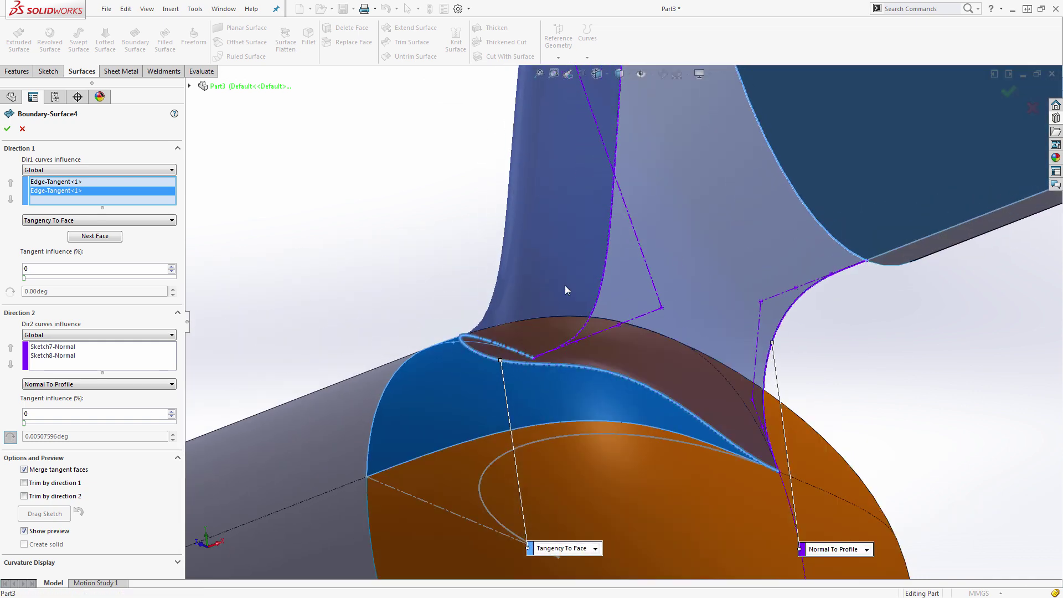
{"action": "left_click", "coordinate": [1009, 92]}
Step: Examine how the neck surface blends into the body along the split edge and under the head
{"action": "middle_click_drag", "start_coordinate": [484, 215], "coordinate": [510, 304]}
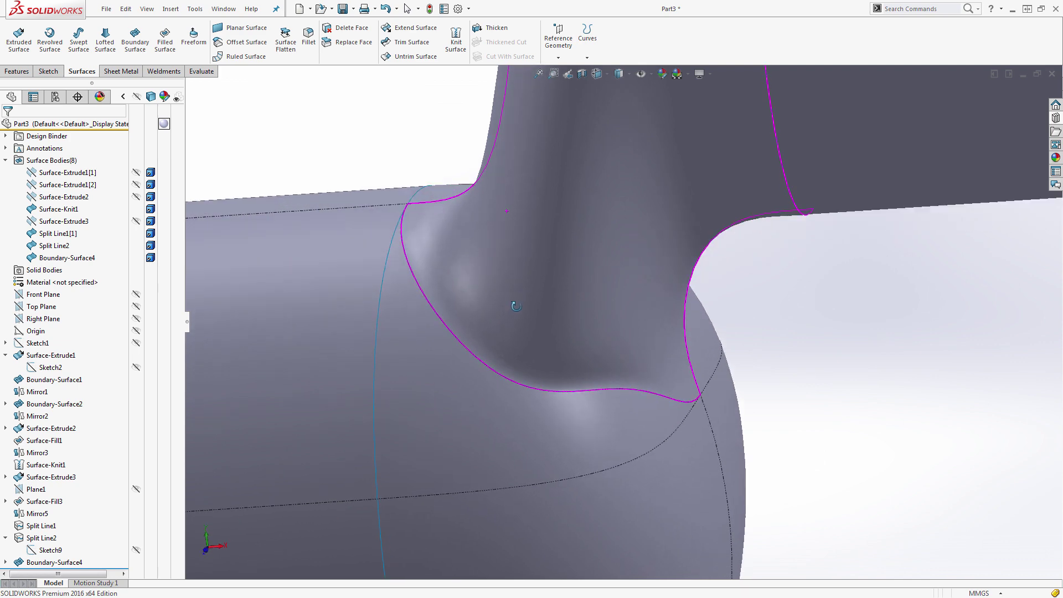
{"action": "scroll", "coordinate": [513, 306], "scroll_direction": "up", "scroll_amount": 3}
{"action": "middle_click_drag", "start_coordinate": [648, 328], "coordinate": [658, 379]}
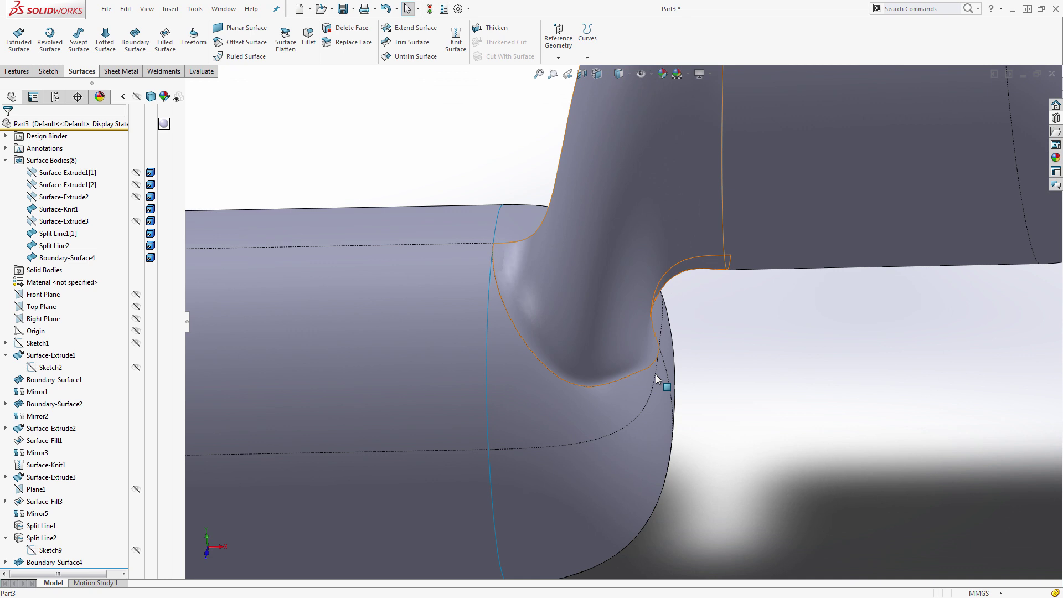
{"action": "middle_click_drag", "start_coordinate": [658, 379], "coordinate": [696, 367]}
{"action": "key", "text": "f"}
{"action": "key", "text": "ctrl+1"}
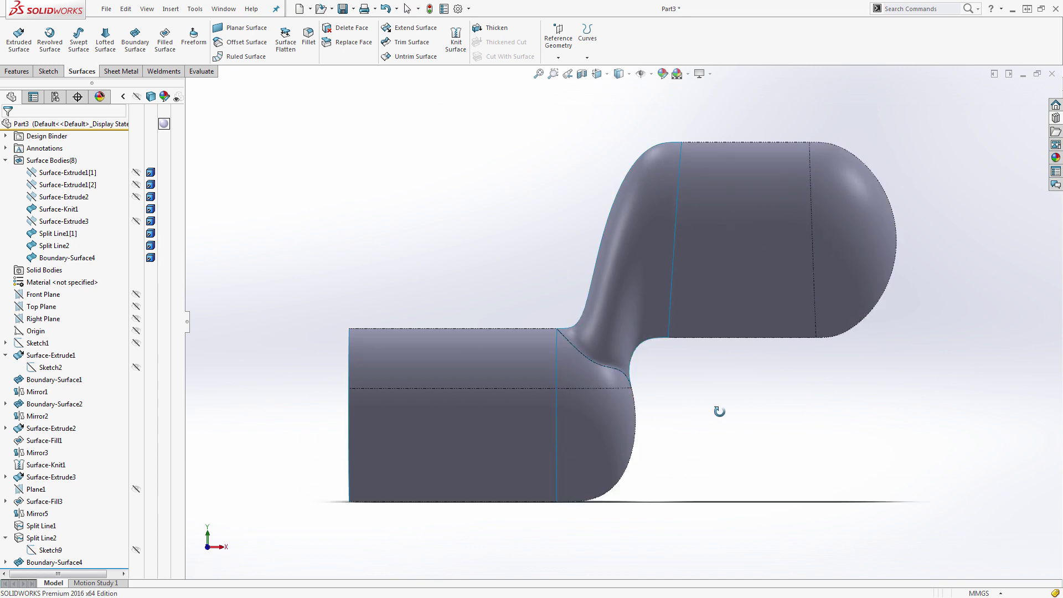
Step: Delete the body and head faces lying on the half behind the Front Plane
{"action": "middle_click_drag", "start_coordinate": [719, 410], "coordinate": [458, 186]}
{"action": "left_click", "coordinate": [344, 26]}
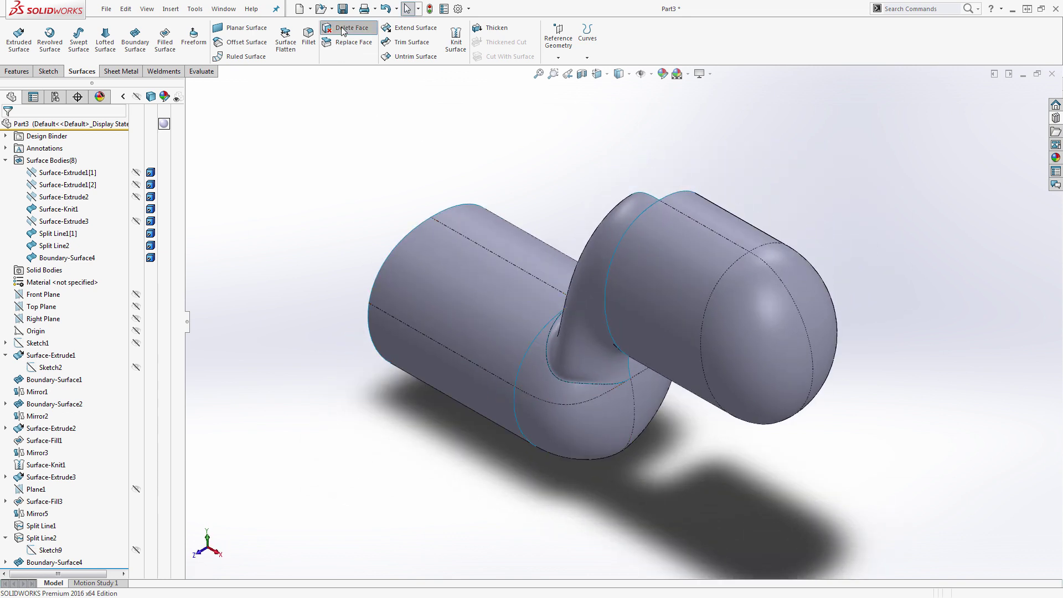
{"action": "left_click", "coordinate": [516, 246]}
{"action": "middle_click_drag", "start_coordinate": [688, 380], "coordinate": [624, 338]}
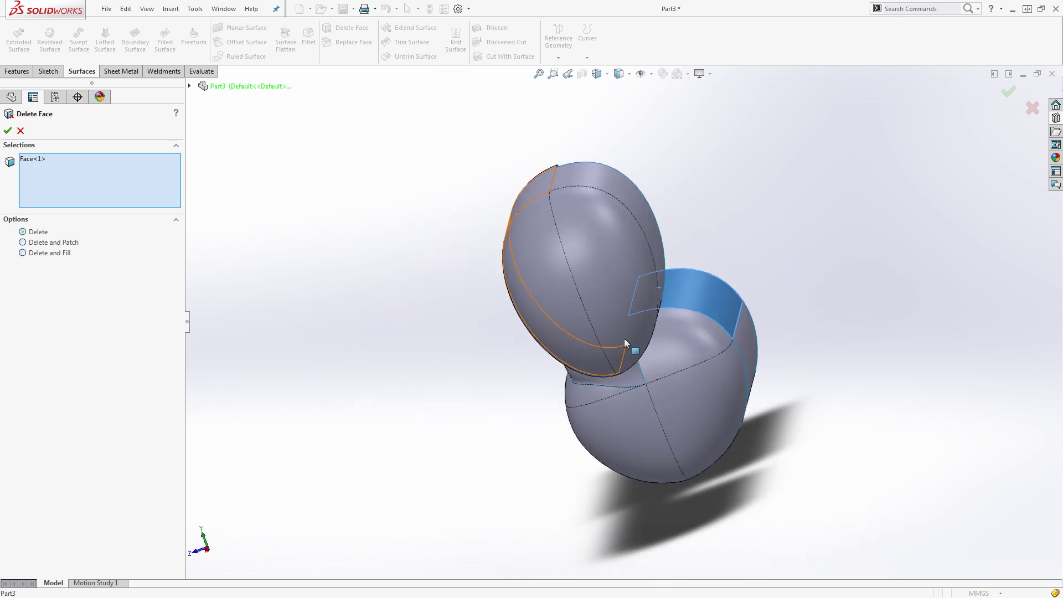
{"action": "left_click", "coordinate": [702, 346]}
{"action": "left_click", "coordinate": [716, 391]}
{"action": "left_click", "coordinate": [749, 334]}
{"action": "left_click", "coordinate": [632, 202]}
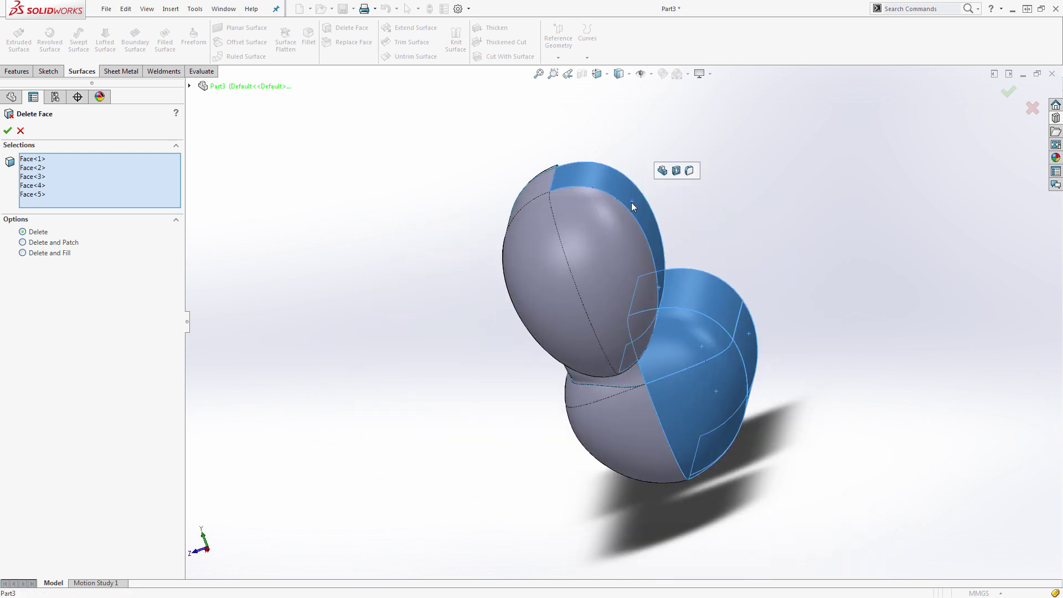
{"action": "left_click", "coordinate": [608, 251]}
{"action": "middle_click_drag", "start_coordinate": [643, 373], "coordinate": [971, 141]}
{"action": "left_click", "coordinate": [1008, 93]}
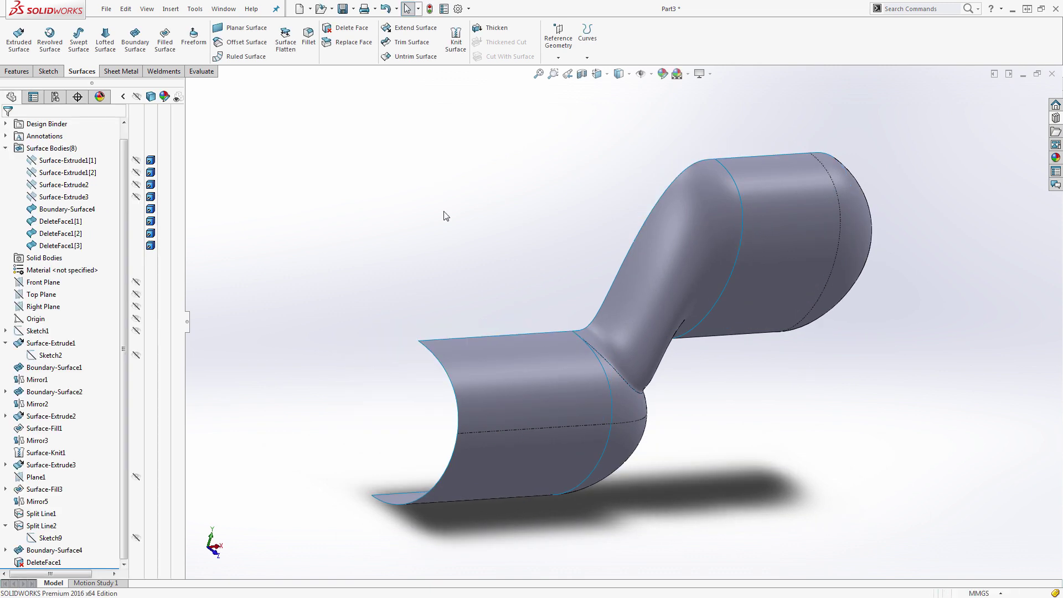
Step: Delete the split-off face on the body that closes off the underside of the neck
{"action": "middle_click_drag", "start_coordinate": [446, 216], "coordinate": [602, 269]}
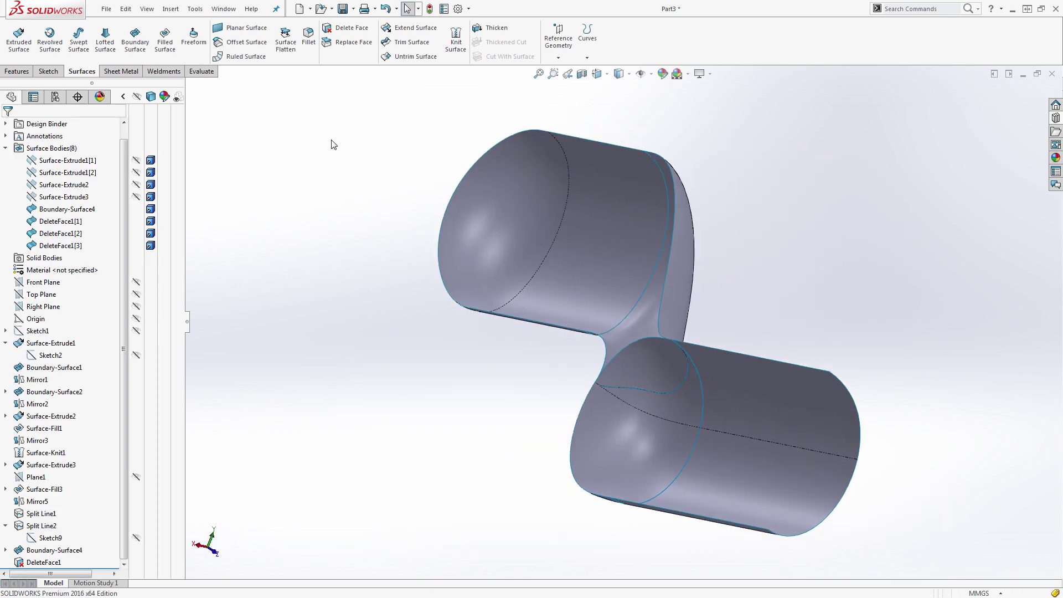
{"action": "left_click", "coordinate": [341, 29]}
{"action": "left_click", "coordinate": [654, 357]}
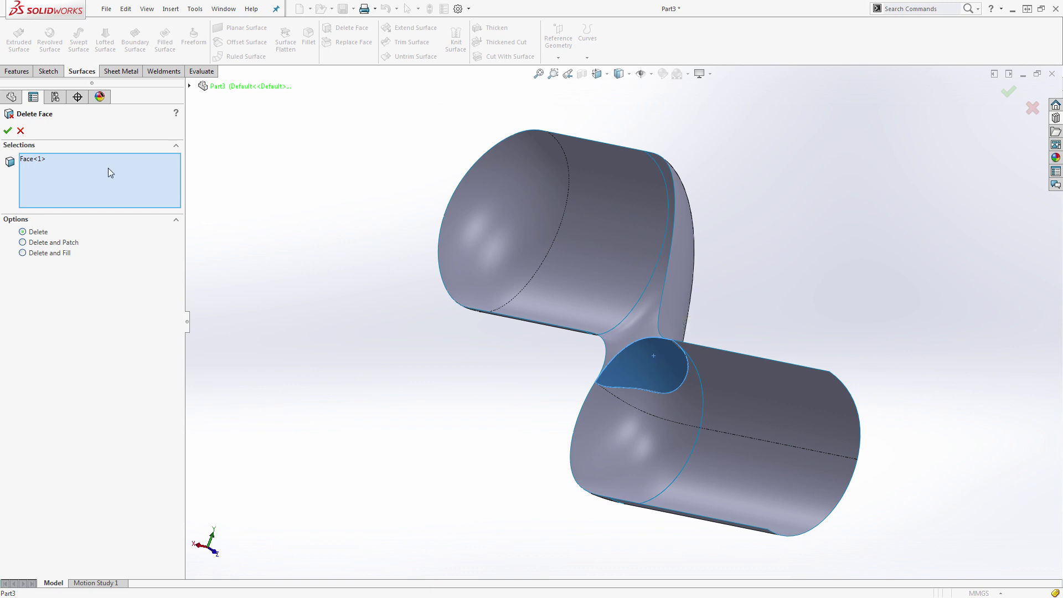
{"action": "left_click", "coordinate": [7, 132]}
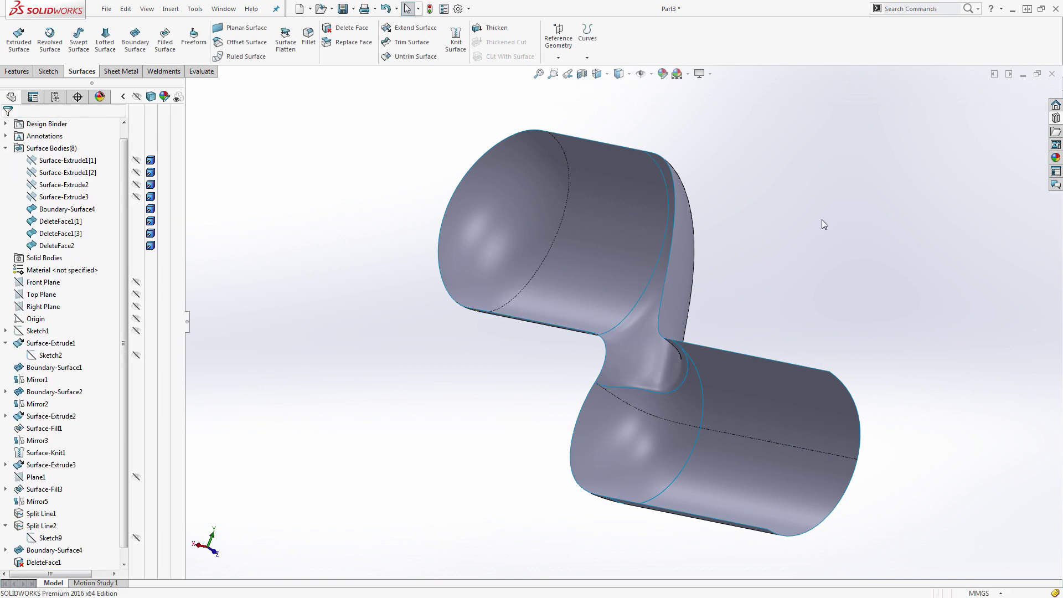
Step: Knit the remaining head, neck and two body surfaces into one surface body
{"action": "left_click", "coordinate": [459, 43]}
{"action": "left_click", "coordinate": [647, 264]}
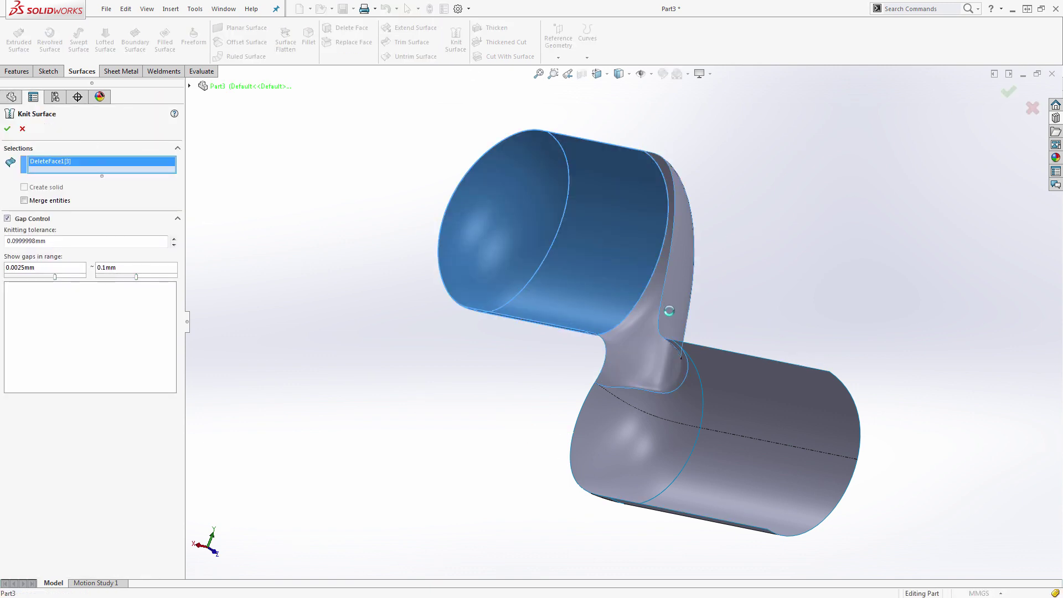
{"action": "left_click", "coordinate": [677, 309]}
{"action": "left_click", "coordinate": [720, 427]}
{"action": "left_click", "coordinate": [674, 424]}
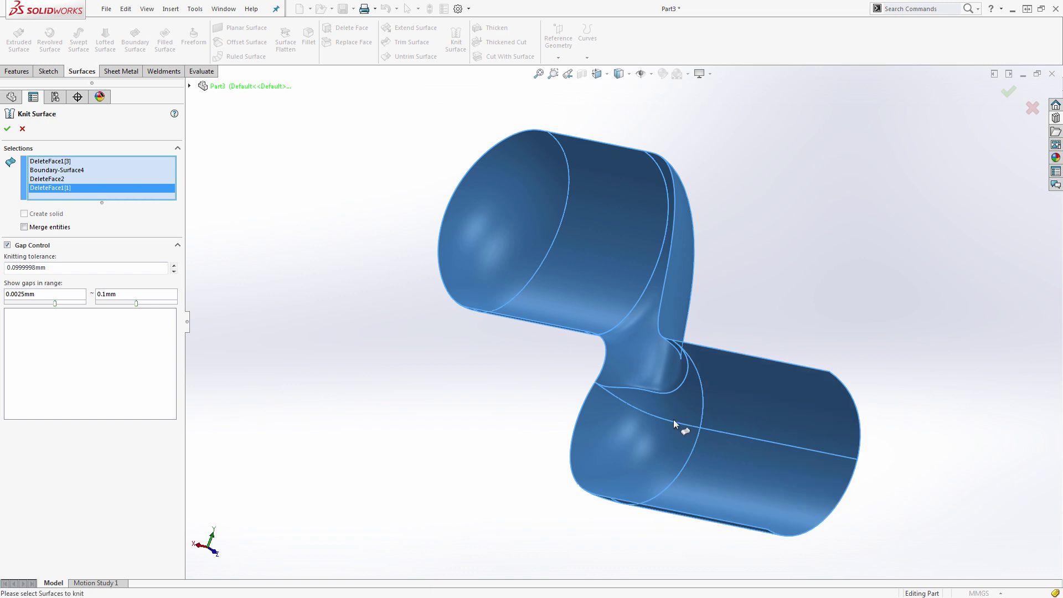
{"action": "left_click", "coordinate": [11, 132]}
{"action": "key", "text": "ctrl+4"}
{"action": "key", "text": "ctrl+1"}
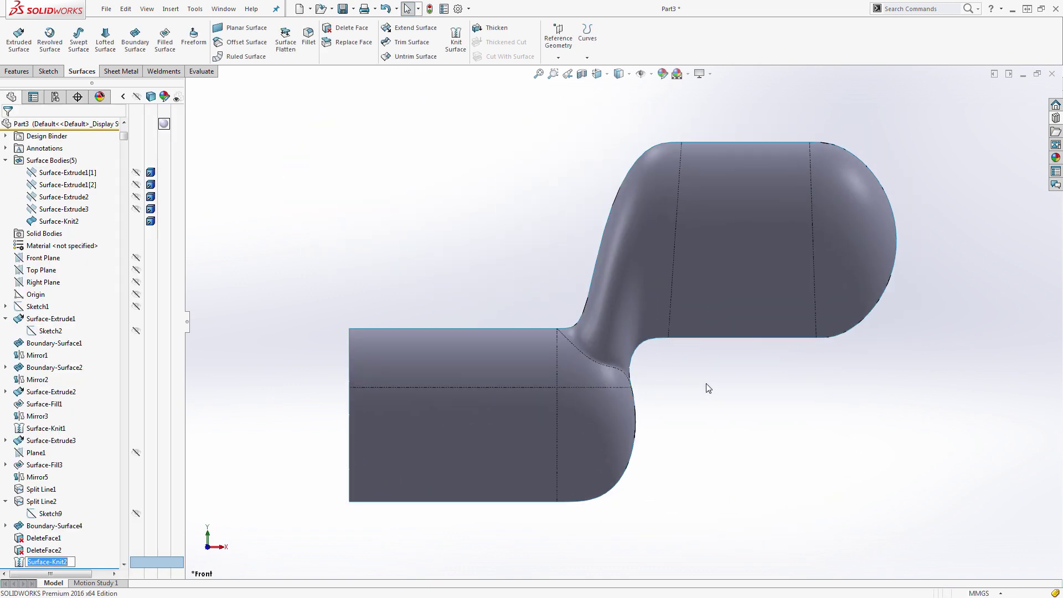
{"action": "left_click", "coordinate": [500, 220]}
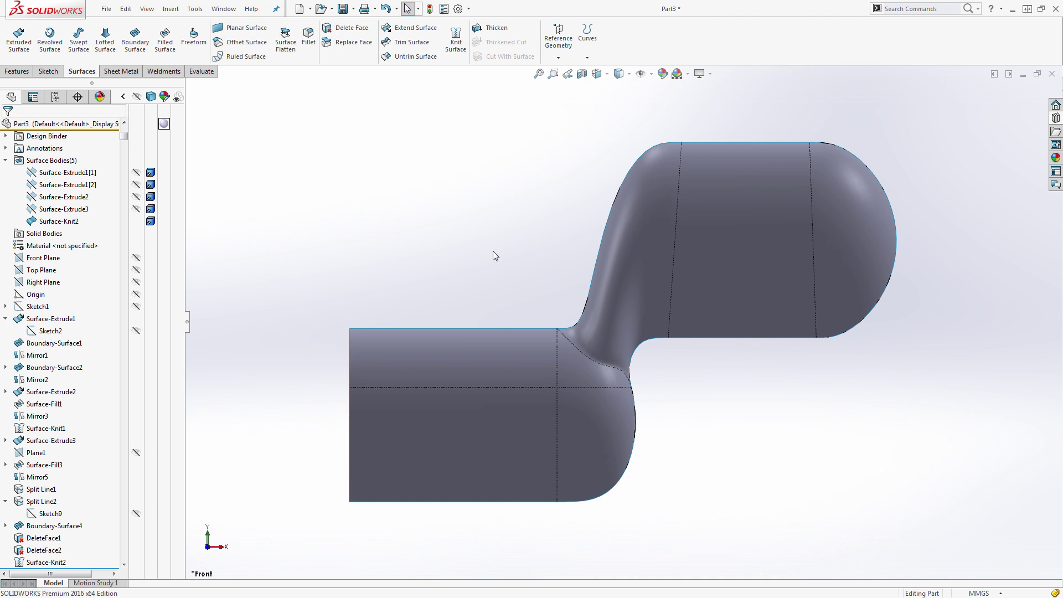
Step: Sketch a three-point spline on the Front Plane between the body's rear upper and lower corners, bulging about 19 mm rearward
{"action": "left_click", "coordinate": [50, 259]}
{"action": "left_click", "coordinate": [83, 239]}
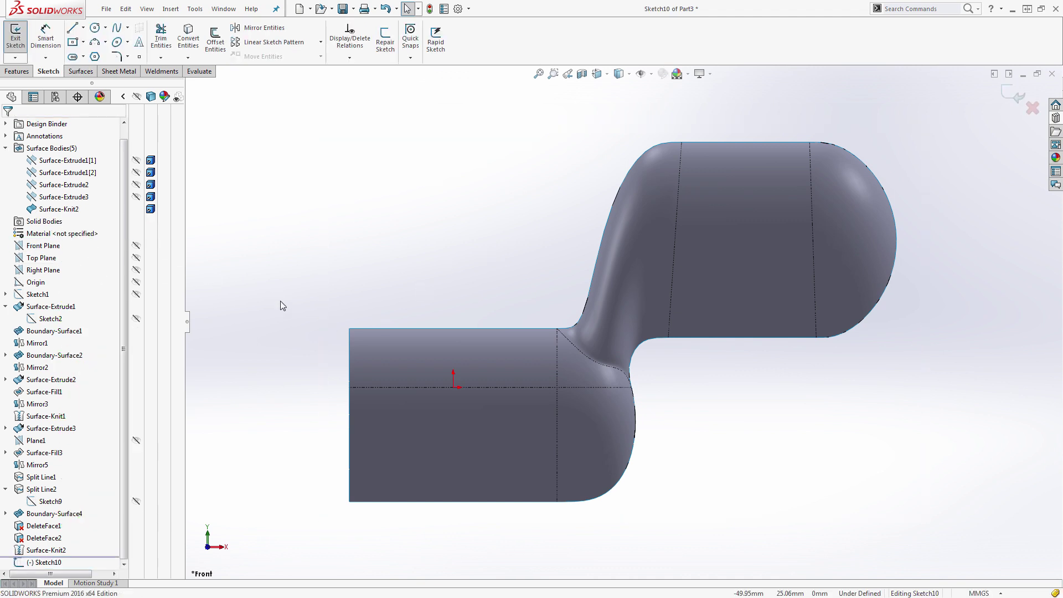
{"action": "left_click", "coordinate": [127, 29]}
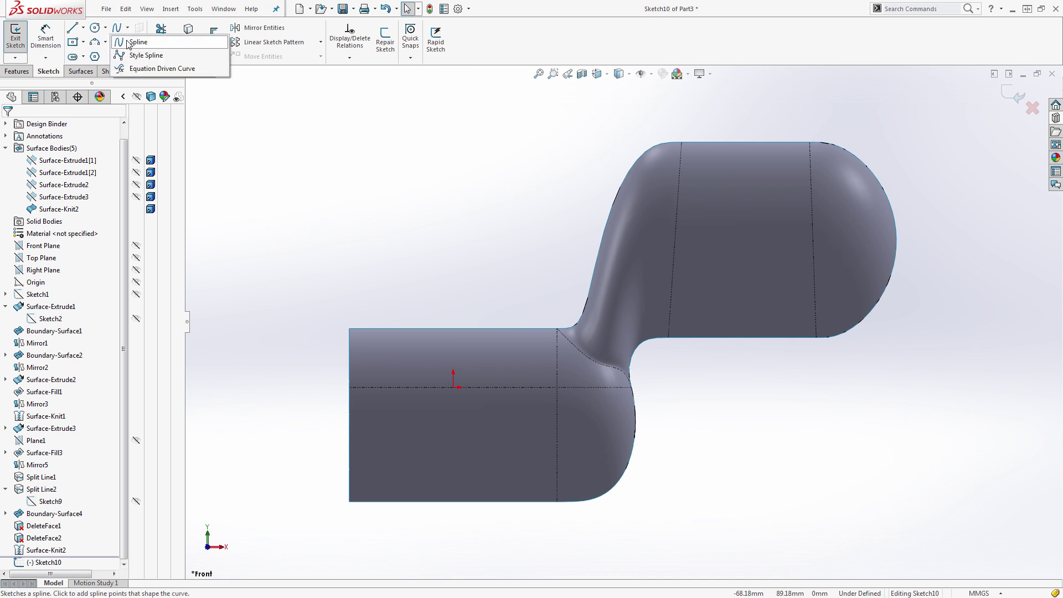
{"action": "left_click", "coordinate": [133, 43]}
{"action": "left_click", "coordinate": [349, 329]}
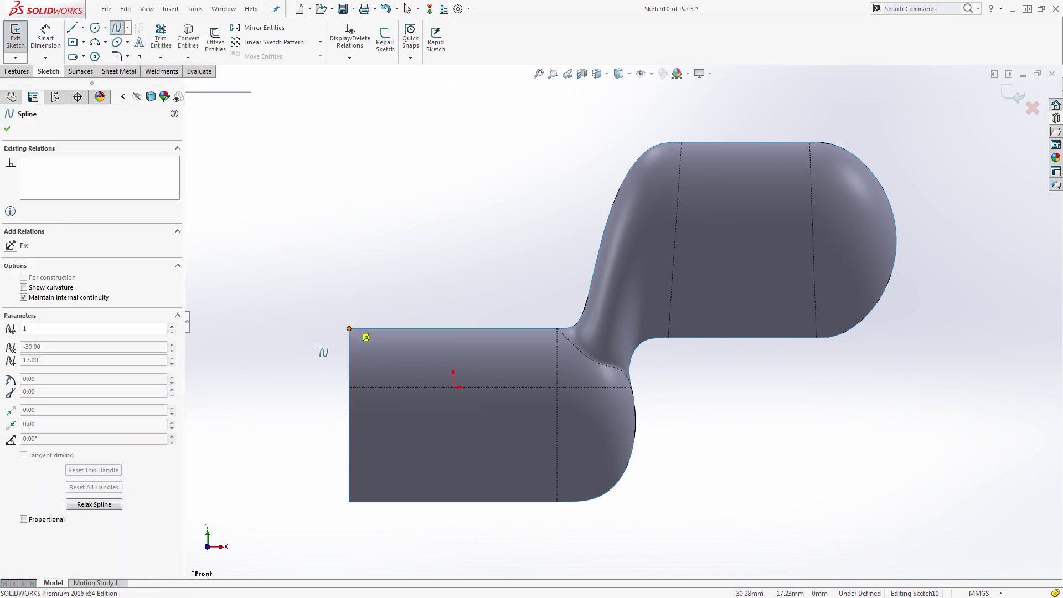
{"action": "left_click", "coordinate": [284, 413]}
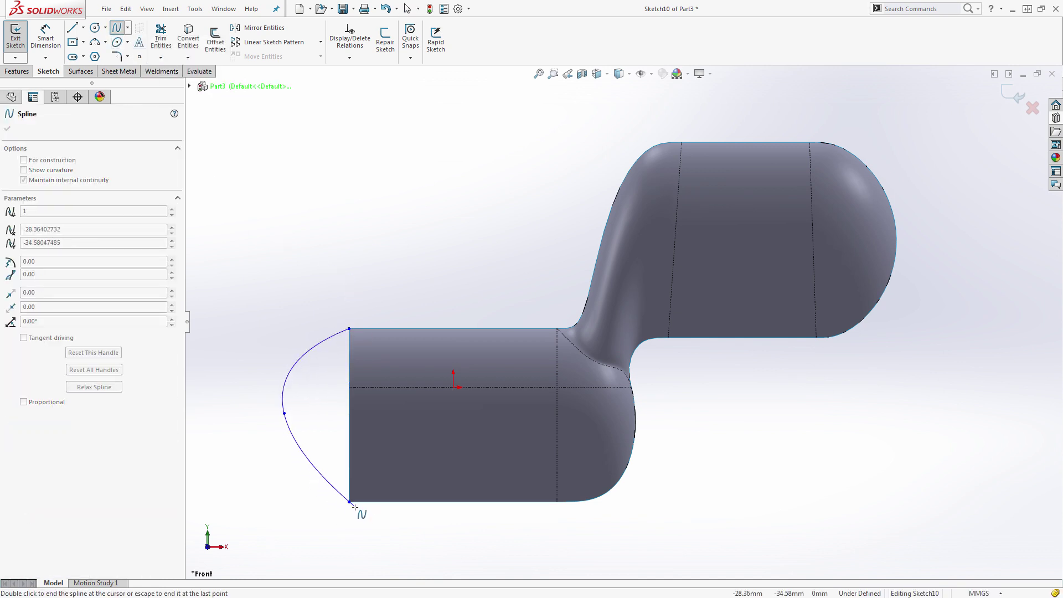
{"action": "double_click", "coordinate": [349, 502]}
Step: Make the rear spline tangent to the body's lower edge at one end and its upper edge at the other
{"action": "left_click", "coordinate": [349, 501]}
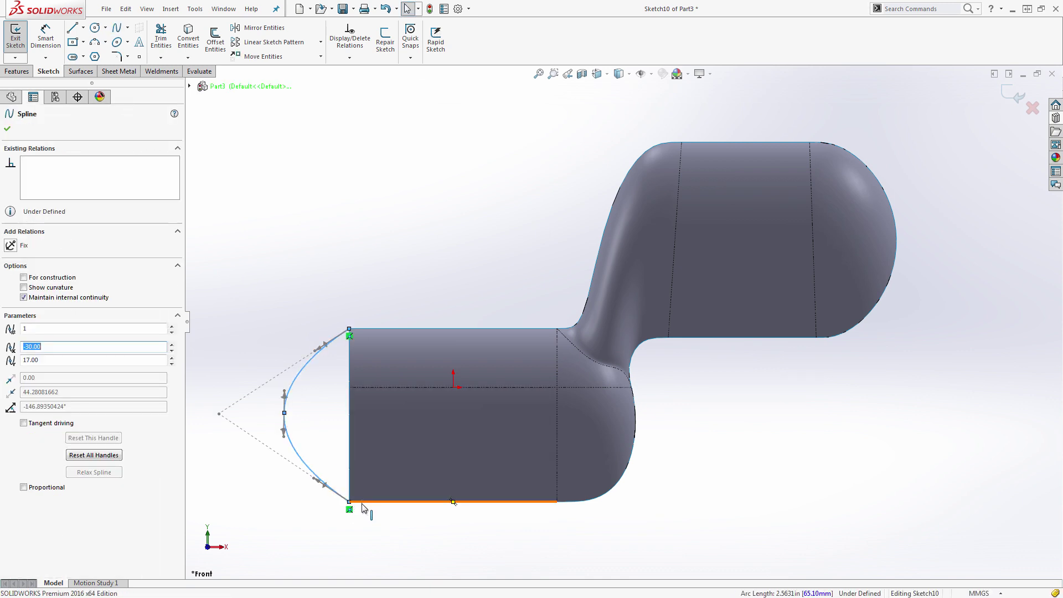
{"action": "left_click", "coordinate": [366, 502], "text": "ctrl"}
{"action": "left_click", "coordinate": [435, 478]}
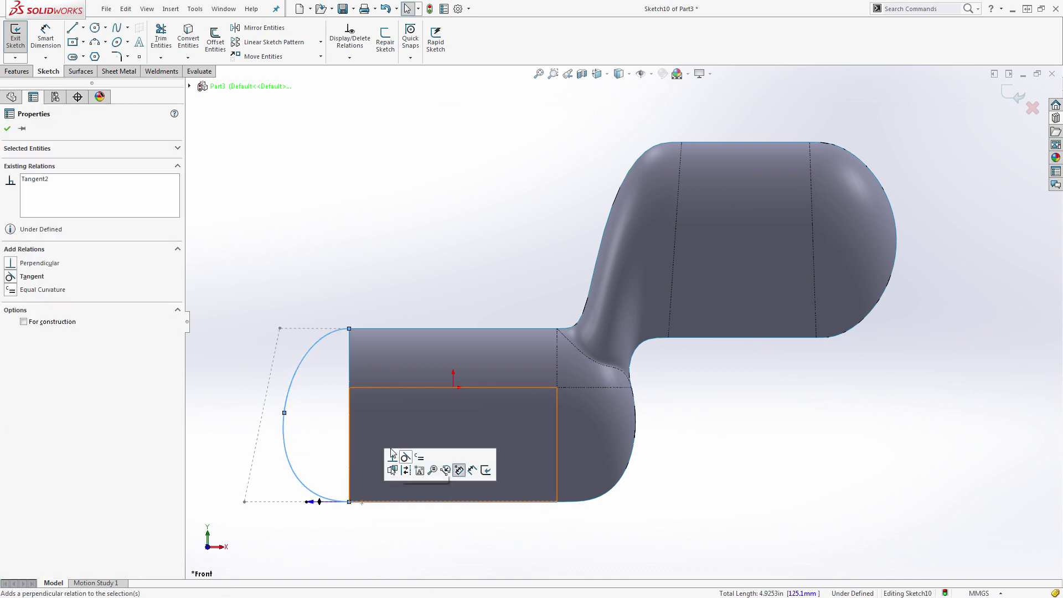
{"action": "left_click", "coordinate": [374, 329]}
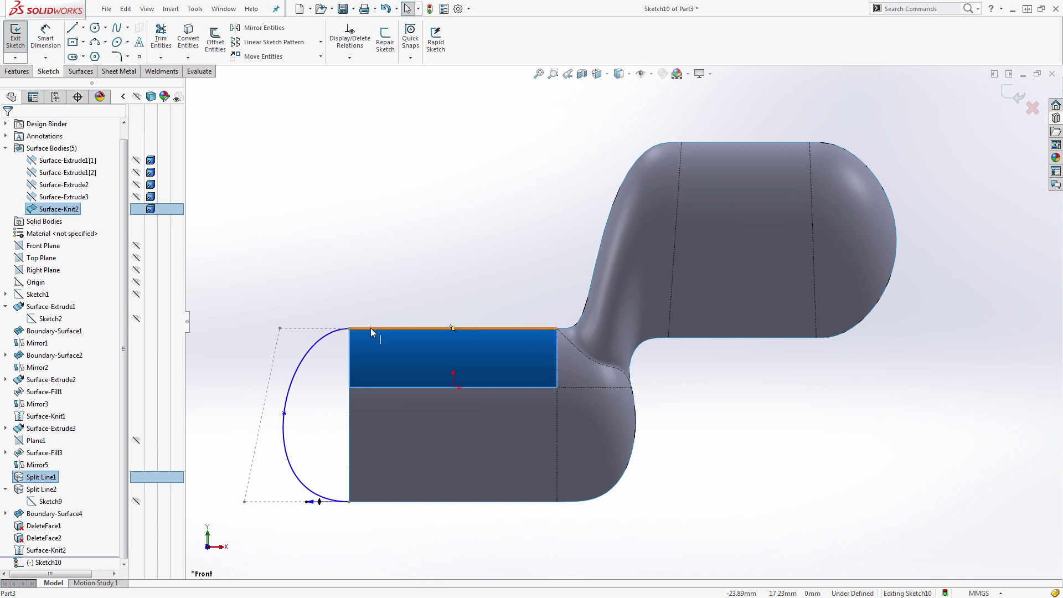
{"action": "left_click", "coordinate": [343, 334]}
{"action": "left_click", "coordinate": [375, 287]}
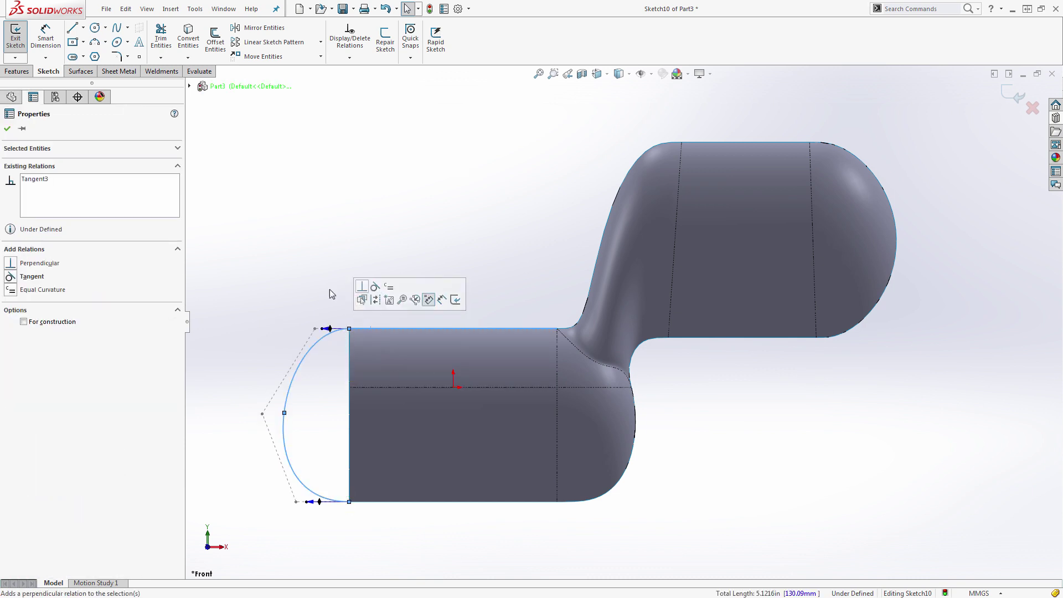
{"action": "left_click", "coordinate": [330, 290]}
Step: Delete the rear spline's middle point, then adjust its upper and lower tangent handles for a more even bulge and finish the sketch
{"action": "left_click", "coordinate": [284, 414]}
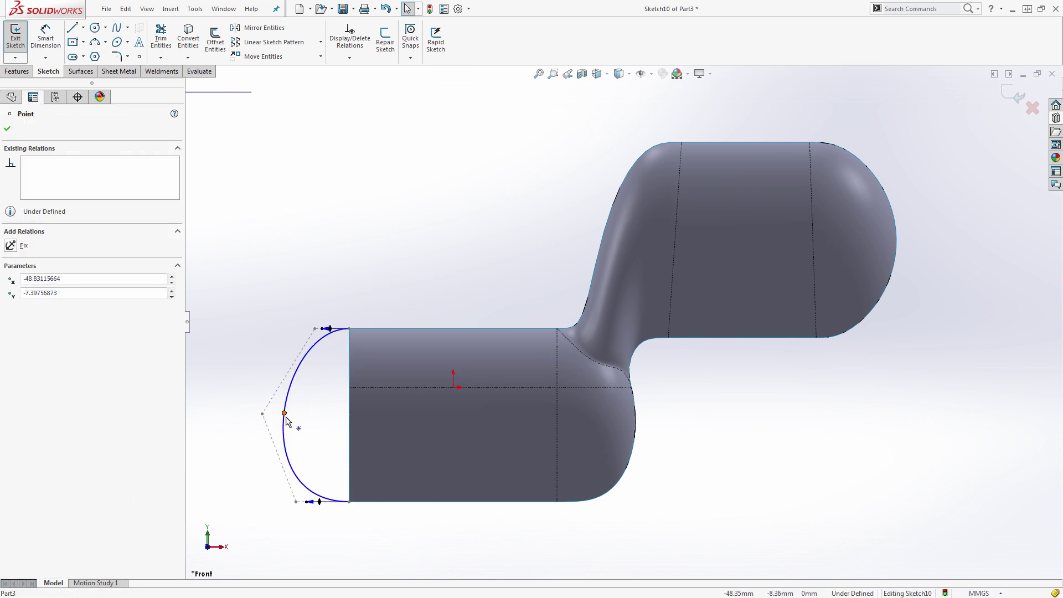
{"action": "key", "text": "Delete"}
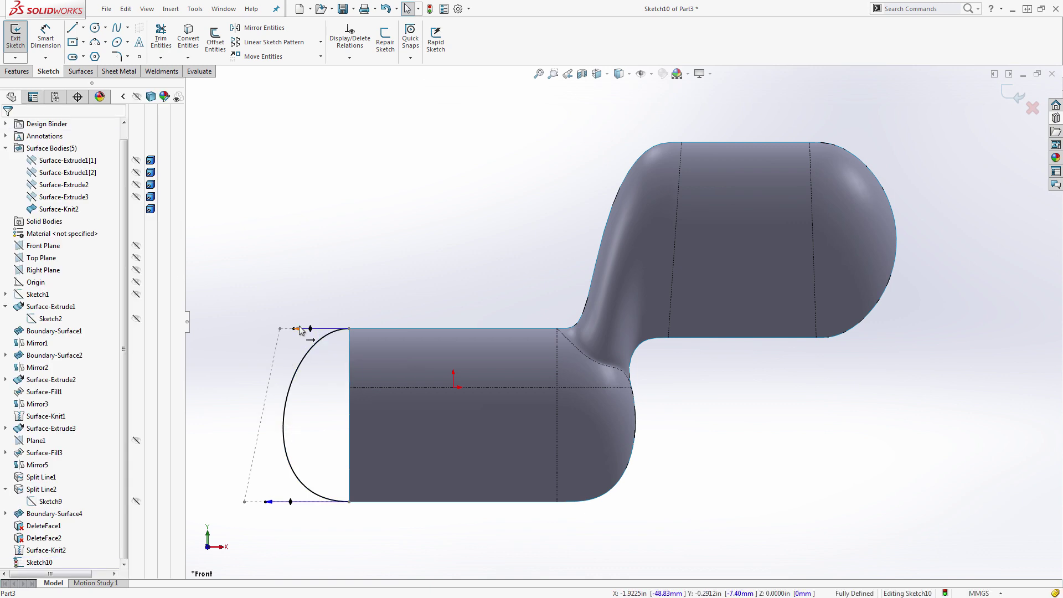
{"action": "left_click_drag", "start_coordinate": [299, 330], "coordinate": [286, 330]}
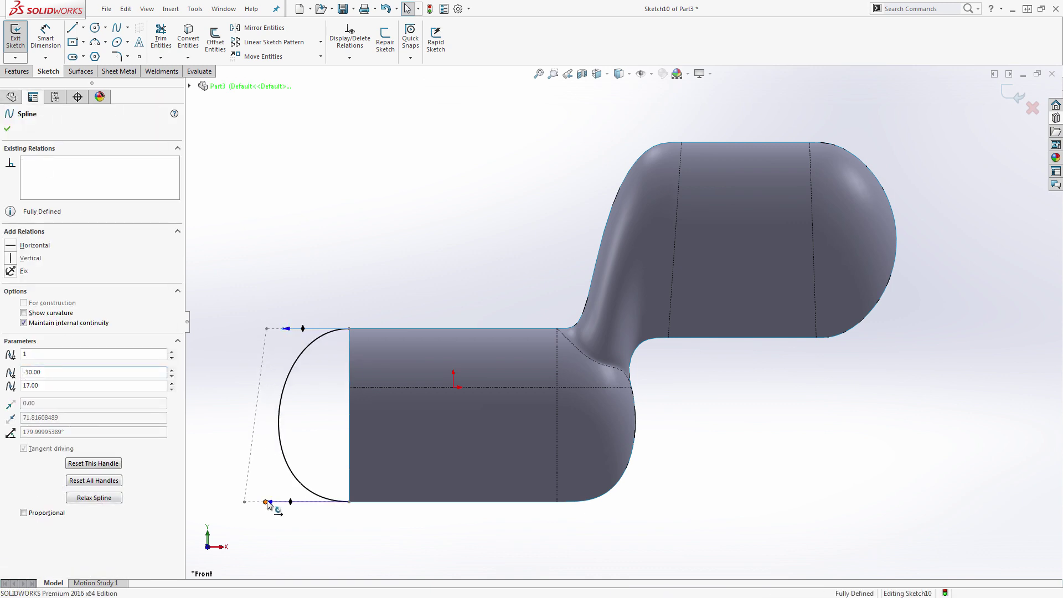
{"action": "left_click_drag", "start_coordinate": [266, 502], "coordinate": [278, 502]}
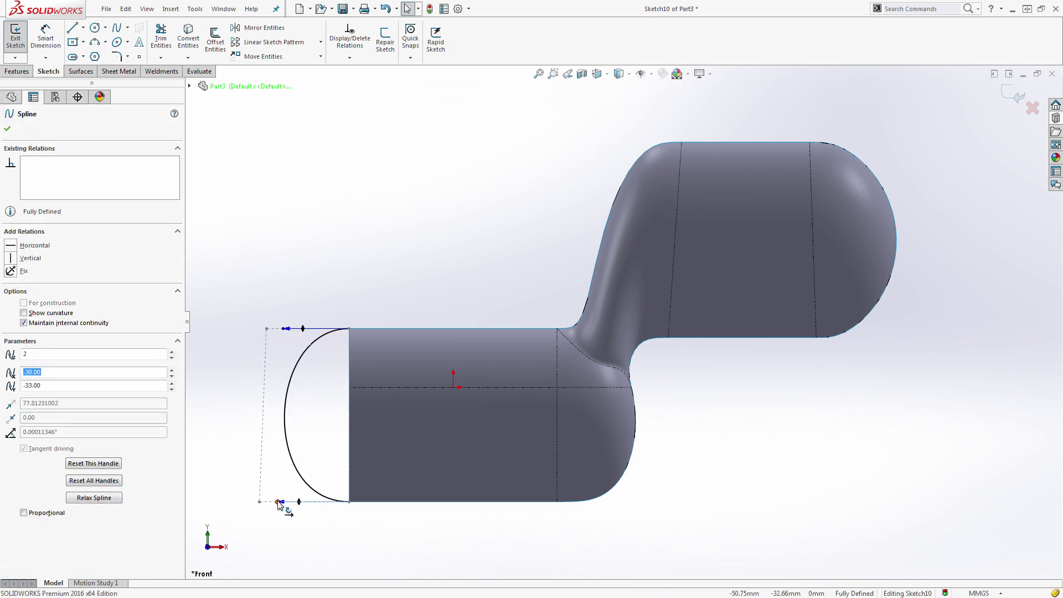
{"action": "left_click", "coordinate": [1014, 95]}
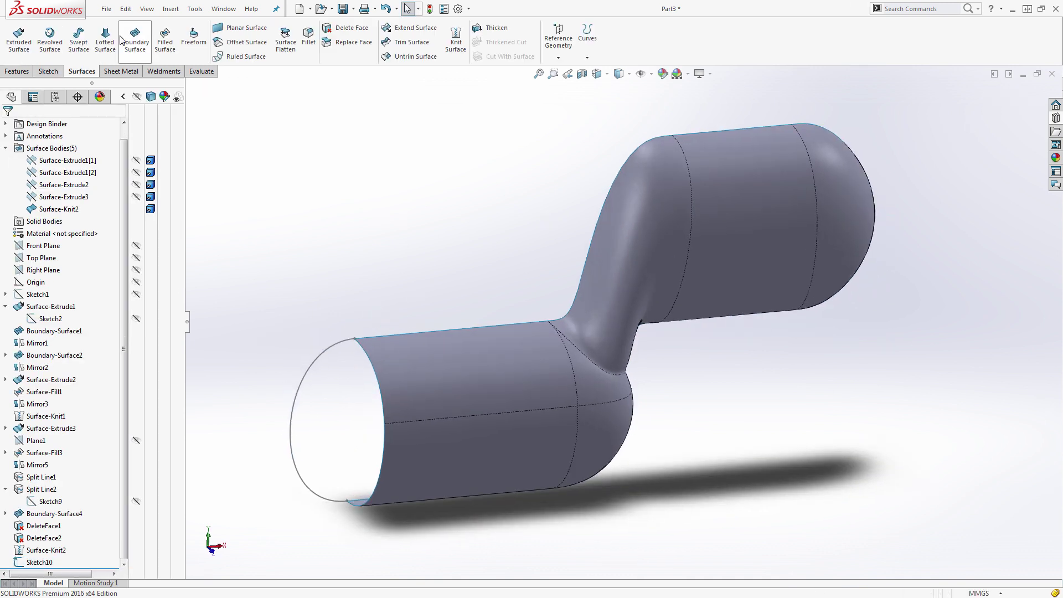
Step: Extrude the rear spline as a surface across the Front Plane, away from the half body
{"action": "left_click", "coordinate": [19, 37]}
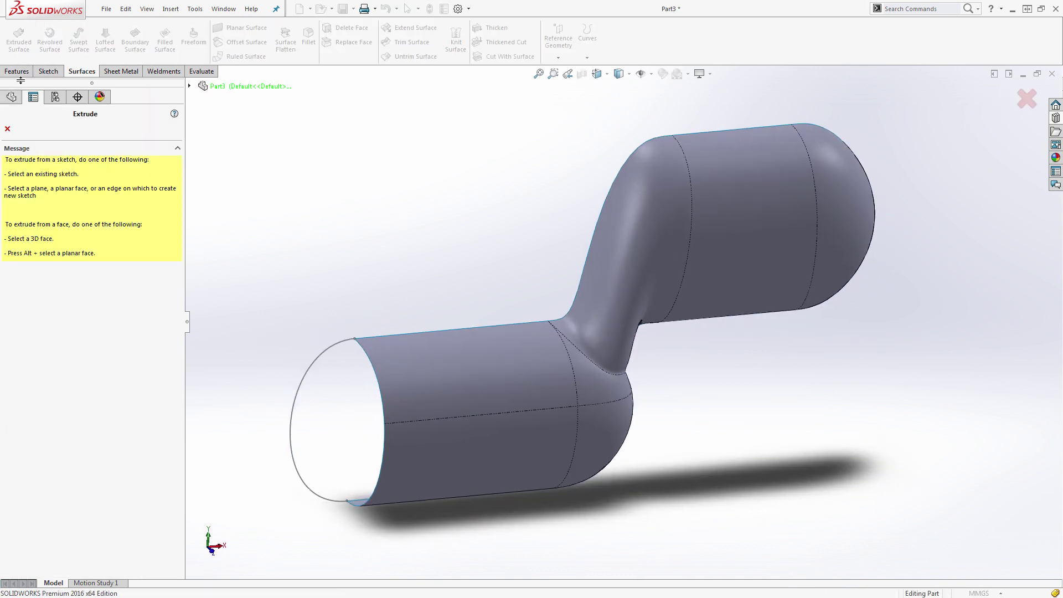
{"action": "left_click", "coordinate": [333, 347]}
{"action": "left_click_drag", "start_coordinate": [403, 502], "coordinate": [265, 375]}
{"action": "left_click", "coordinate": [7, 128]}
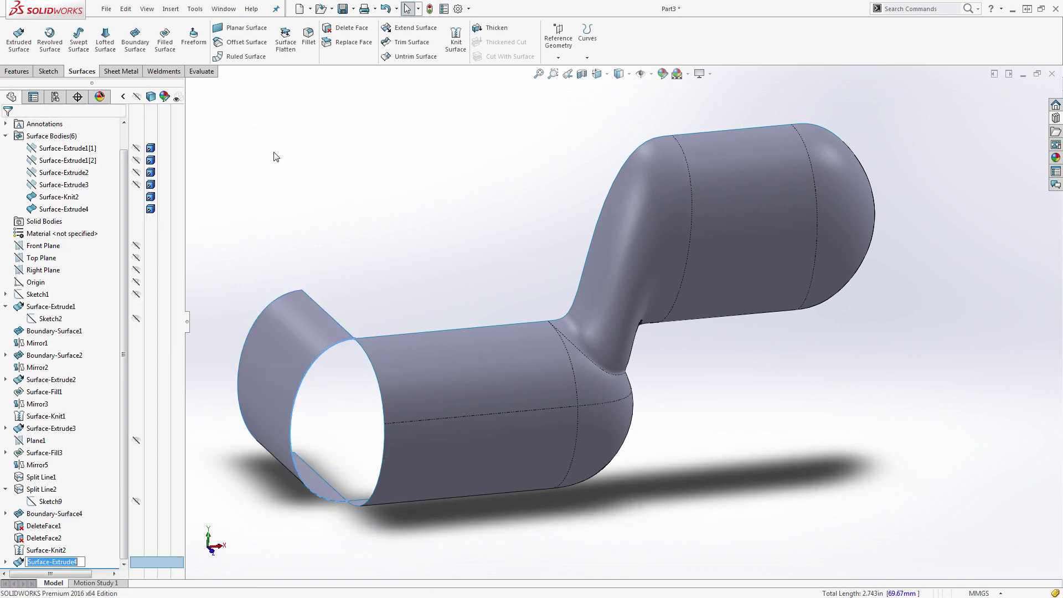
Step: Fill the half body's open rear between the extruded edge and the two body edges, with Curvature applied to all edges
{"action": "left_click", "coordinate": [165, 37]}
{"action": "left_click", "coordinate": [370, 355]}
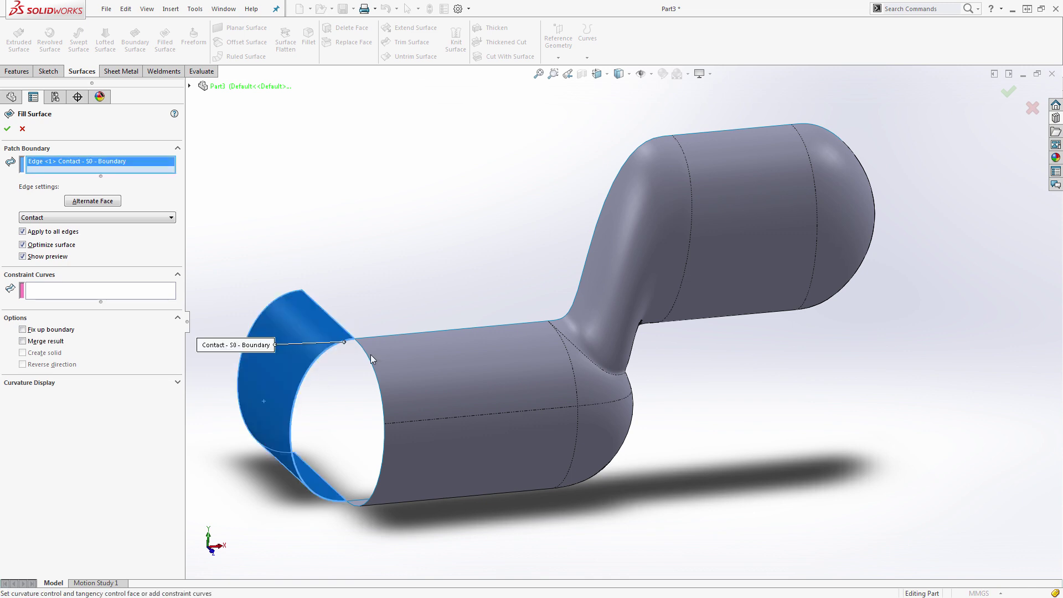
{"action": "left_click", "coordinate": [371, 358]}
{"action": "left_click", "coordinate": [384, 447]}
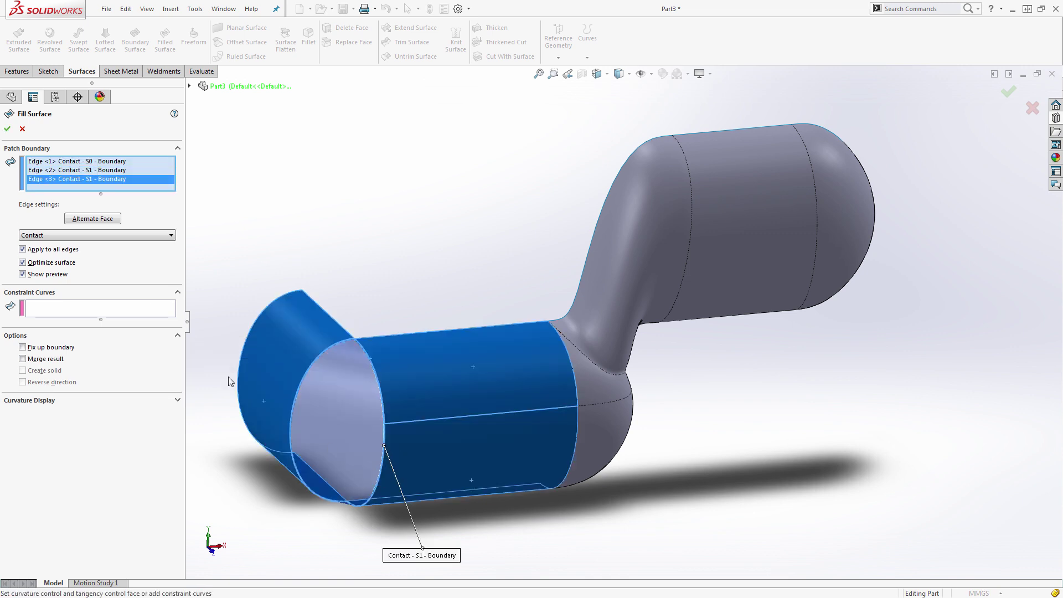
{"action": "left_click", "coordinate": [119, 235]}
{"action": "left_click", "coordinate": [95, 260]}
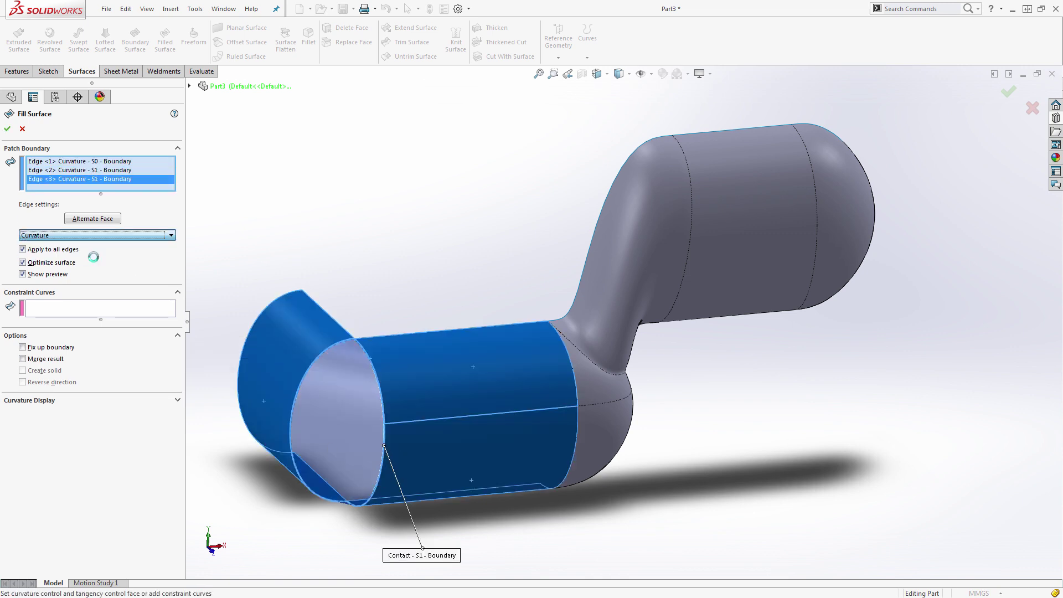
{"action": "left_click", "coordinate": [7, 128]}
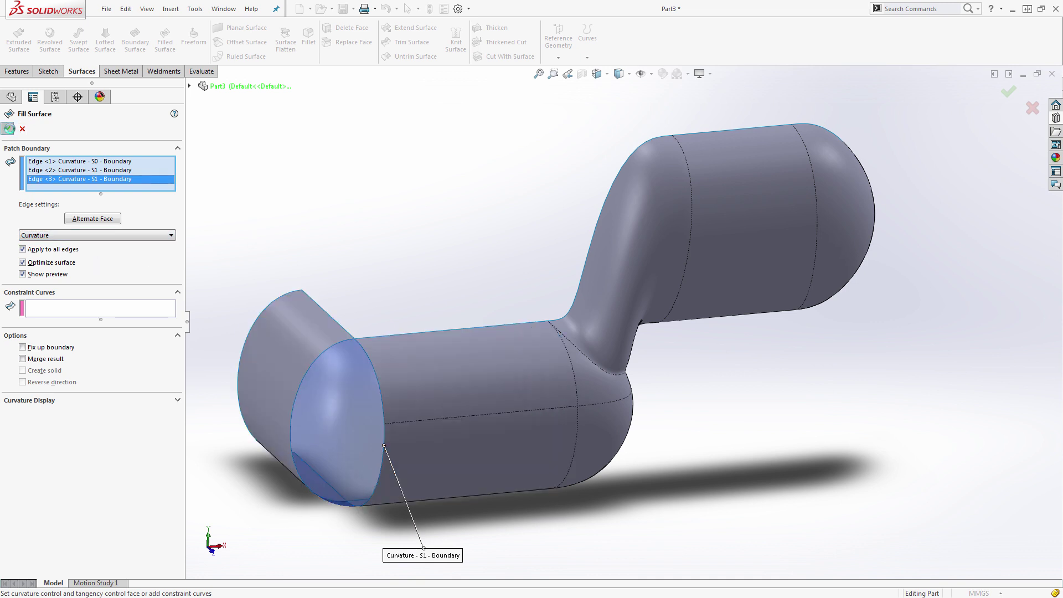
Step: Hide the extruded rear reference surface and knit the rear fill with the rest of the half body
{"action": "left_click", "coordinate": [311, 323]}
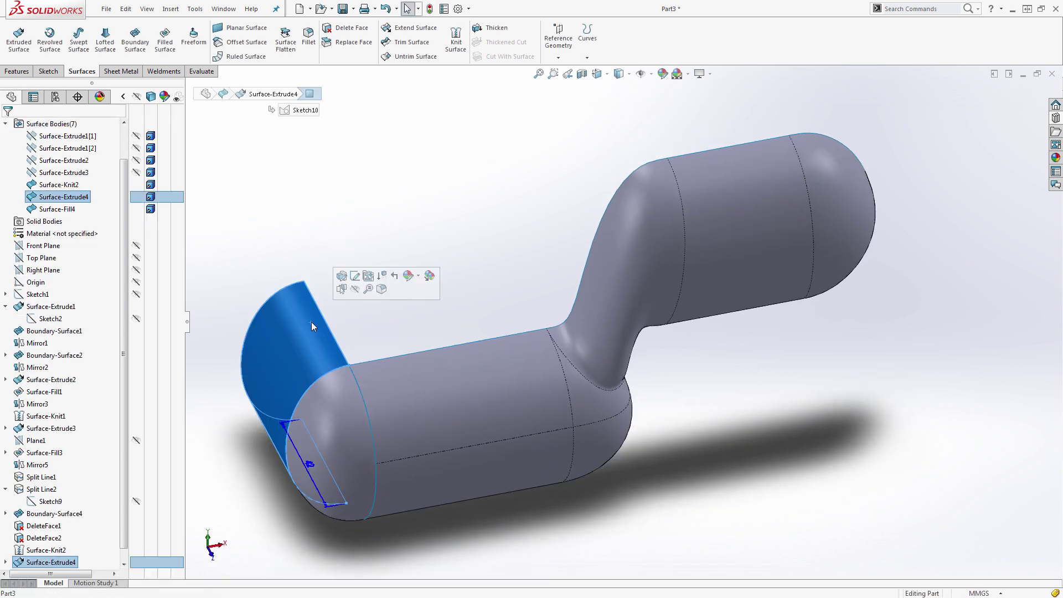
{"action": "left_click", "coordinate": [355, 290]}
{"action": "left_click", "coordinate": [456, 40]}
{"action": "left_click", "coordinate": [343, 438]}
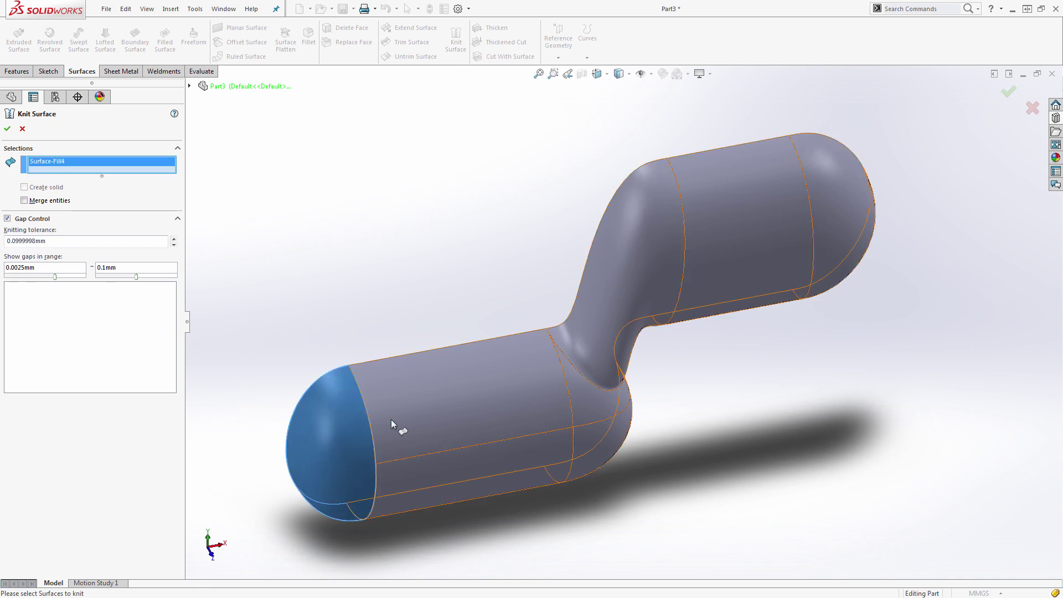
{"action": "left_click", "coordinate": [397, 427]}
{"action": "left_click", "coordinate": [7, 129]}
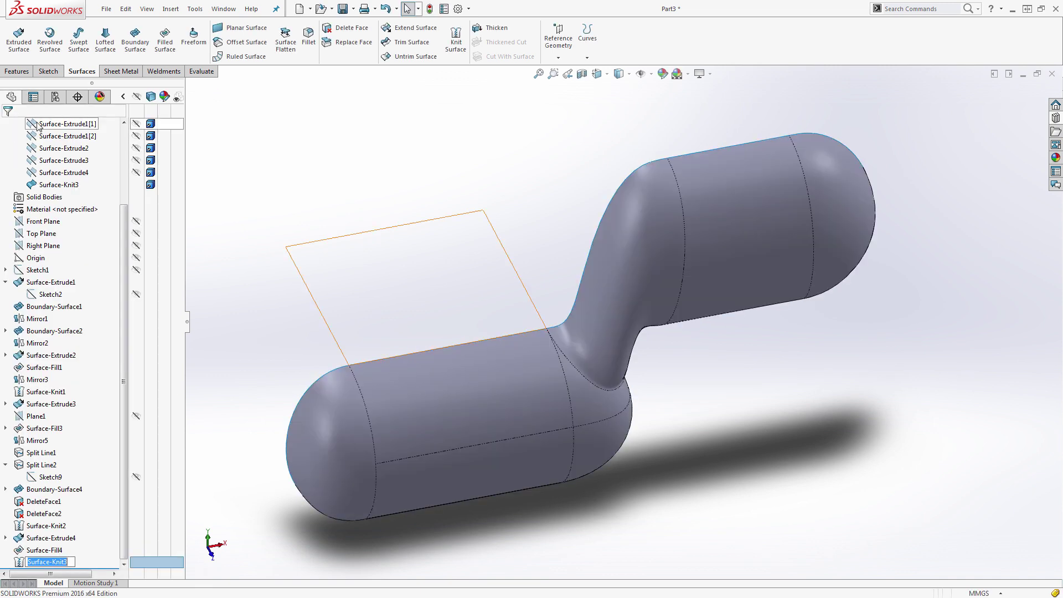
Step: Review the part's feature rebuild times in Performance Evaluation from the front view
{"action": "key", "text": "ctrl+1"}
{"action": "key", "text": "Return"}
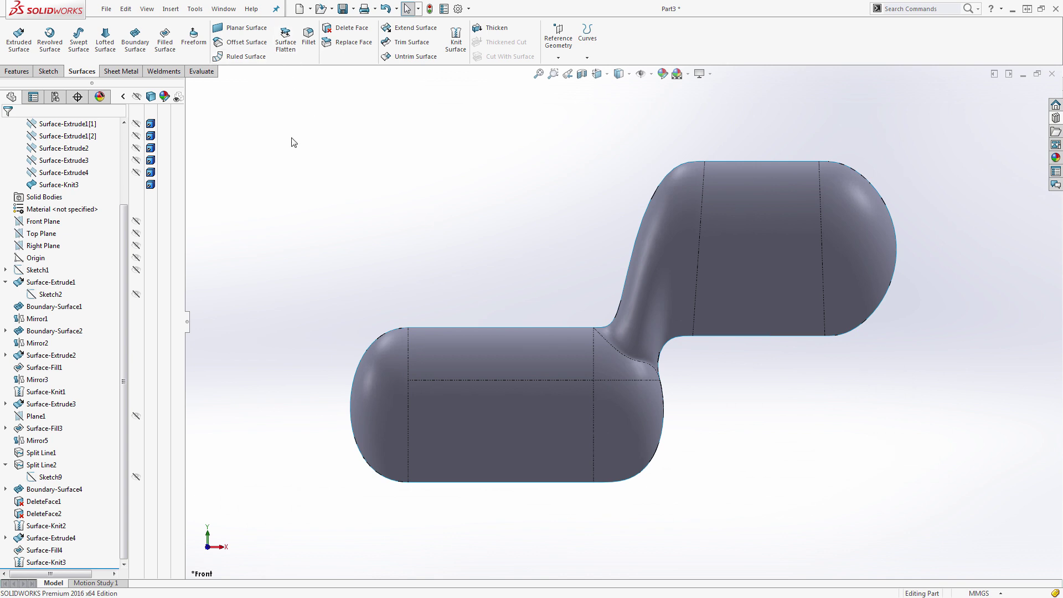
{"action": "left_click", "coordinate": [194, 9]}
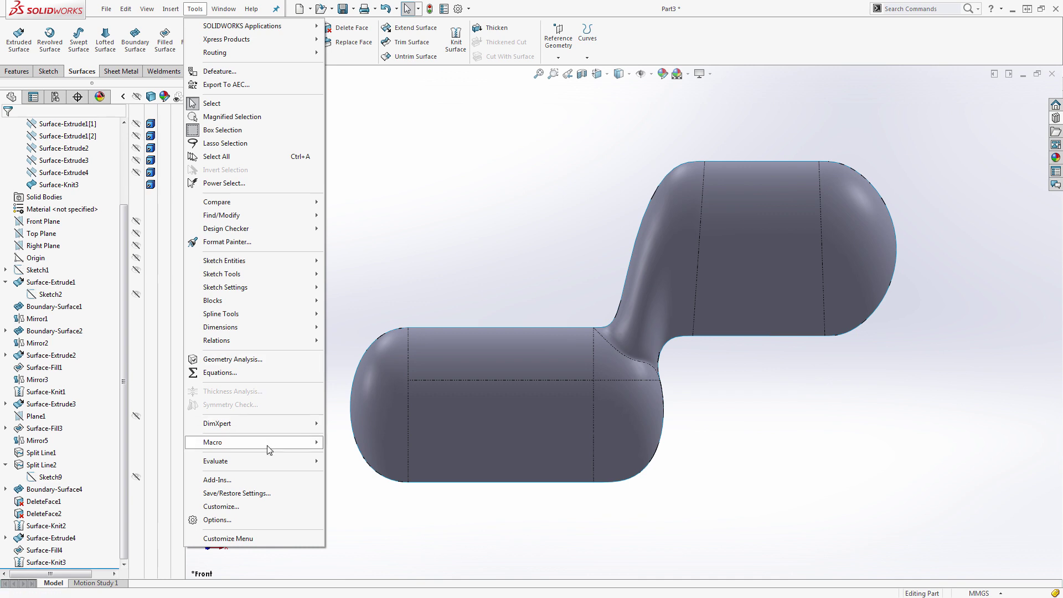
{"action": "mouse_move", "coordinate": [273, 468]}
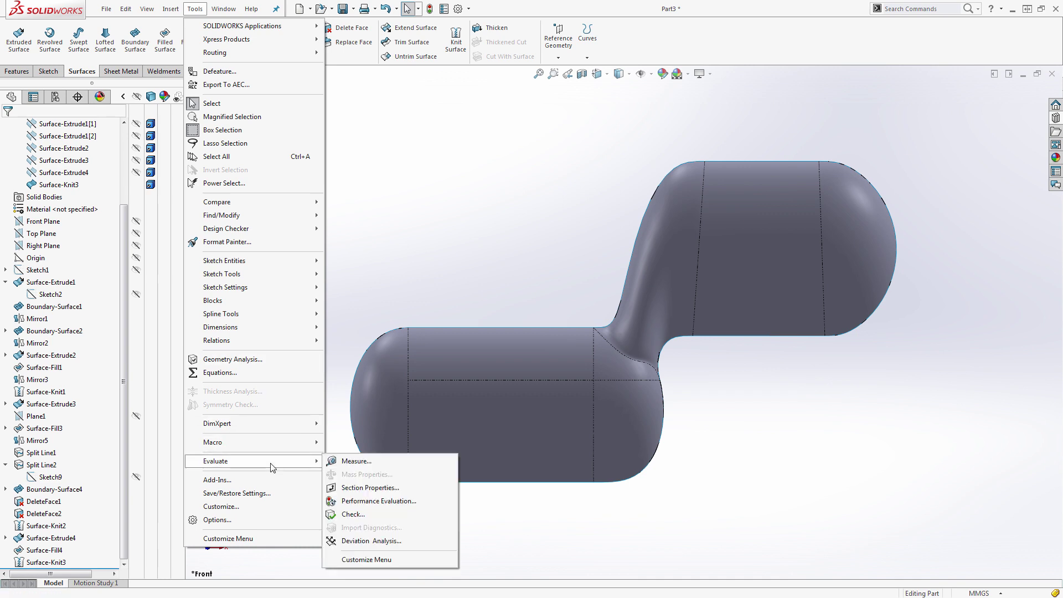
{"action": "left_click", "coordinate": [360, 502]}
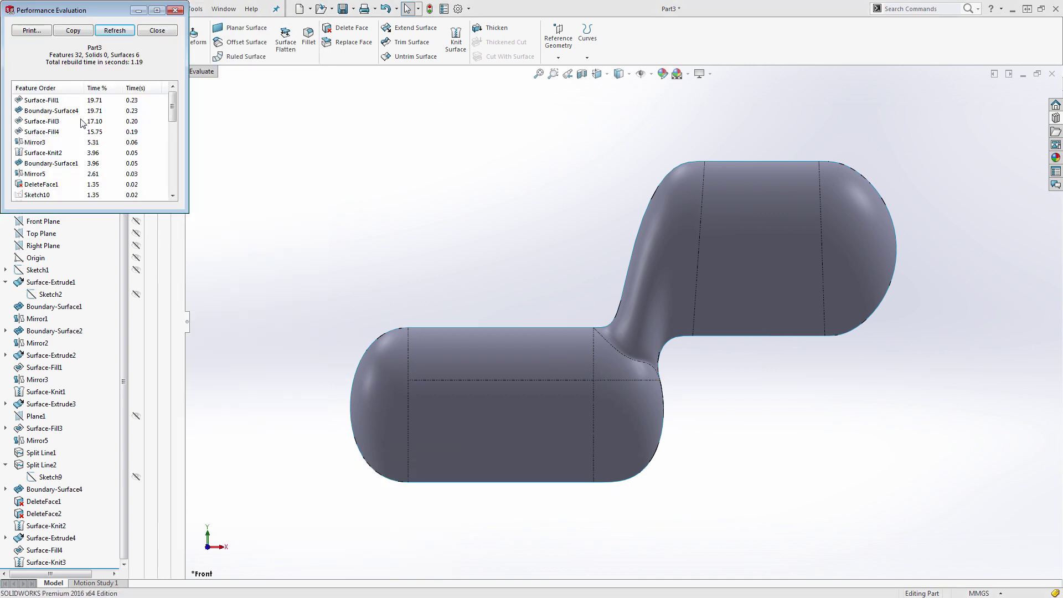
{"action": "left_click", "coordinate": [147, 33]}
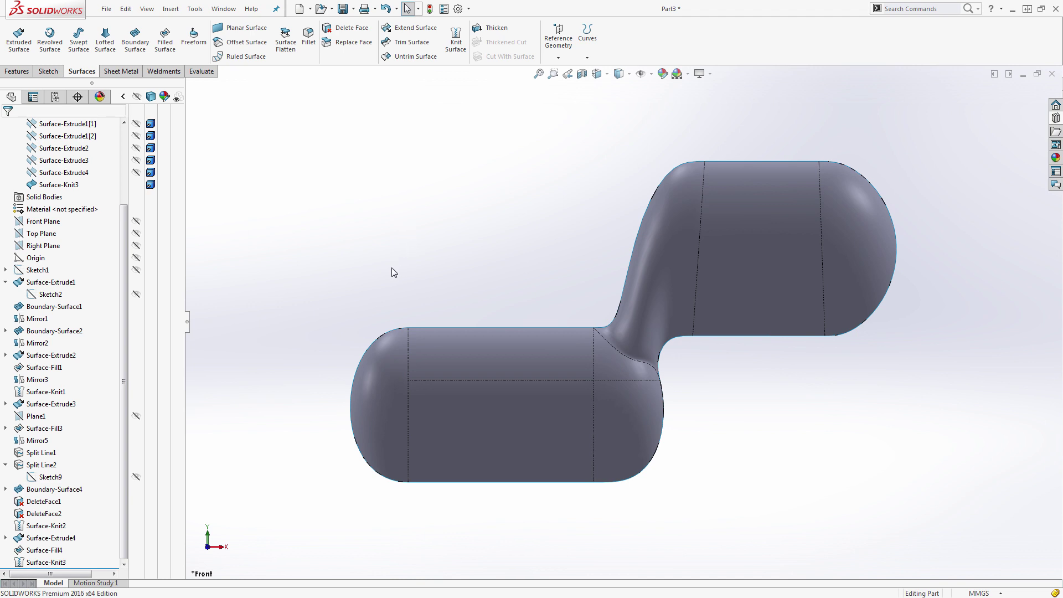
Step: Start a sketch on the Front Plane and show Sketch1 with the dog reference picture
{"action": "left_click", "coordinate": [43, 221]}
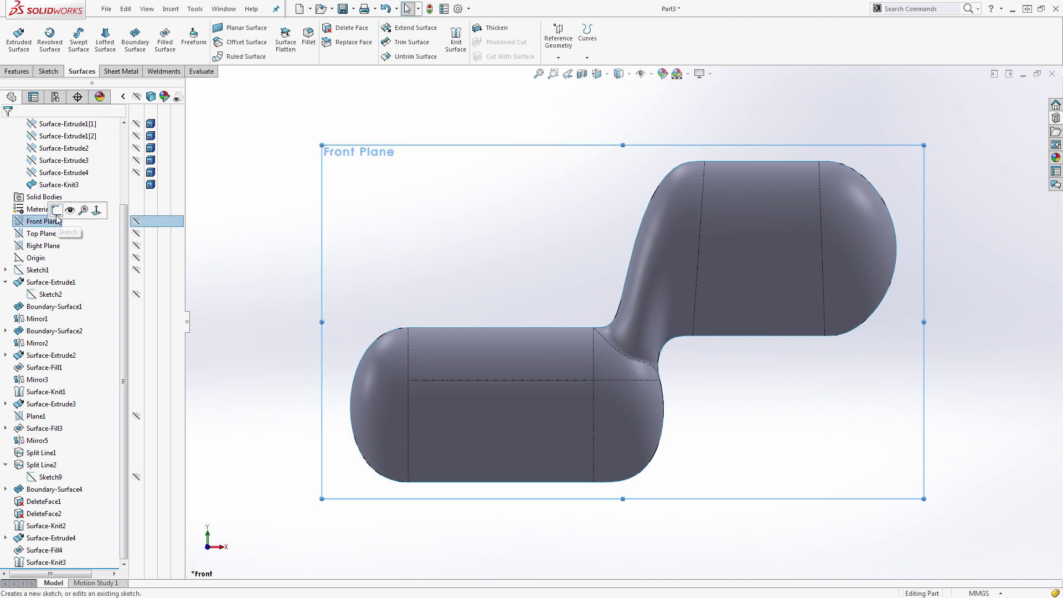
{"action": "left_click", "coordinate": [58, 216]}
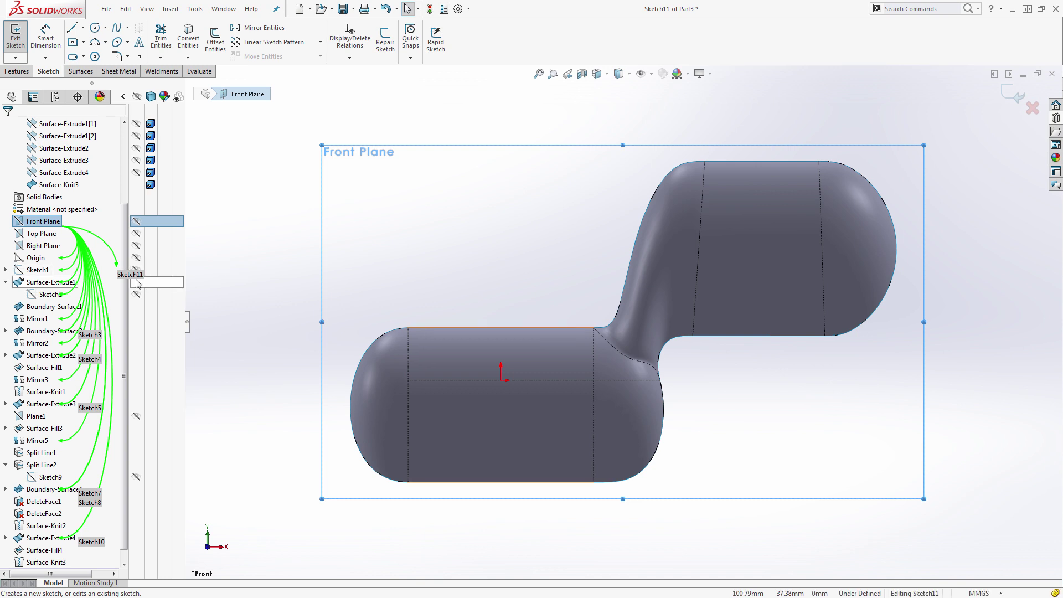
{"action": "left_click", "coordinate": [42, 268]}
{"action": "left_click", "coordinate": [136, 272]}
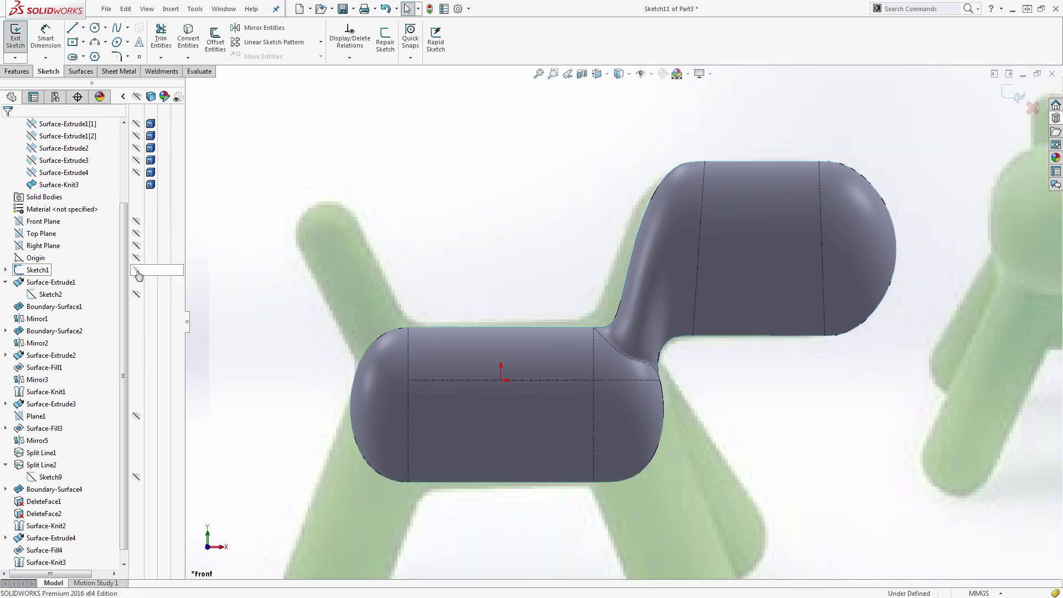
Step: Sketch the tail's half profile over the picture: an axis line about 42 mm long, a short perpendicular base and a parallel side line
{"action": "left_click", "coordinate": [72, 27]}
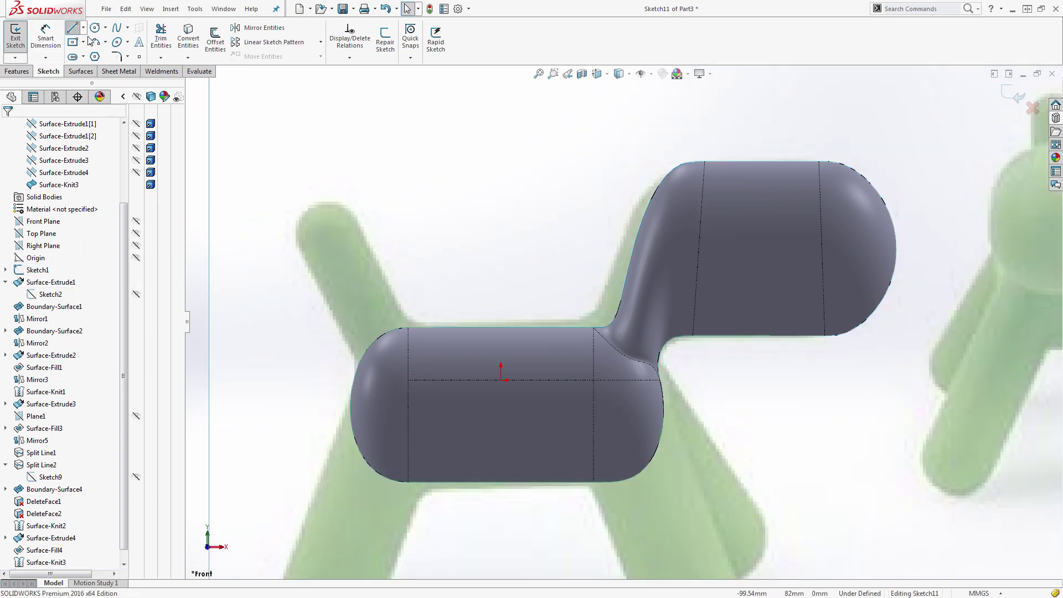
{"action": "left_click", "coordinate": [314, 208]}
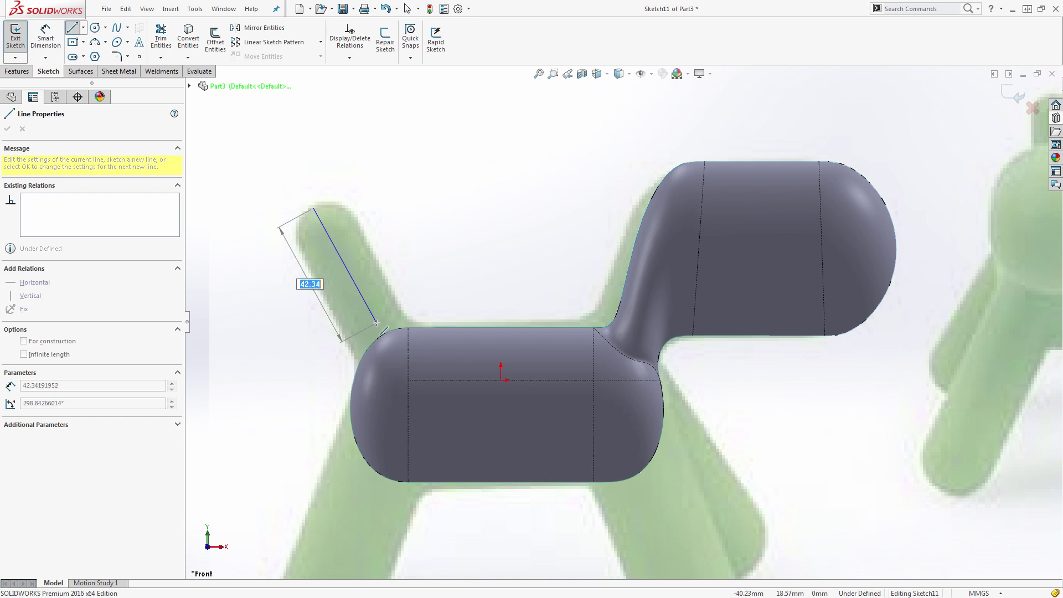
{"action": "left_click", "coordinate": [378, 321]}
{"action": "left_click", "coordinate": [401, 310]}
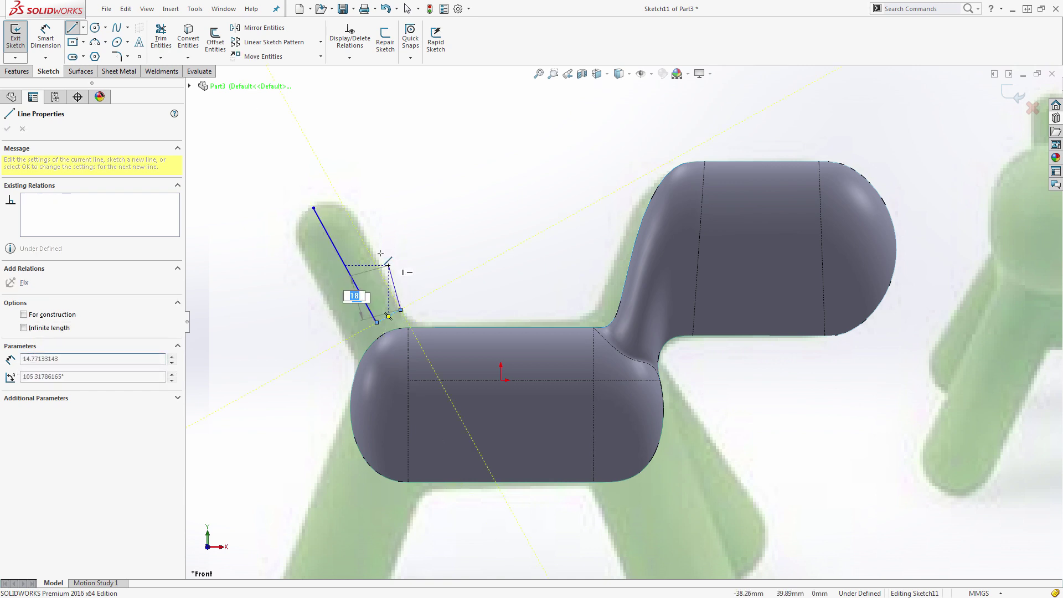
{"action": "double_click", "coordinate": [349, 215]}
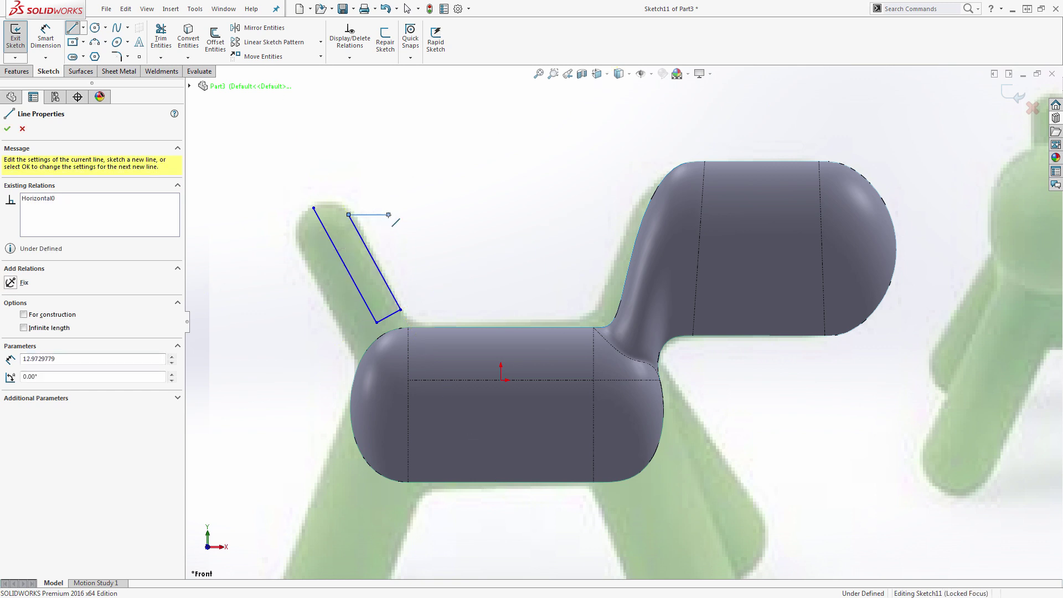
Step: Round the tail tip with a three-point arc of about 7.6 mm radius from the axis end to the side line, tangent to it
{"action": "right_click_drag", "start_coordinate": [349, 235], "coordinate": [325, 194]}
{"action": "left_click", "coordinate": [314, 209]}
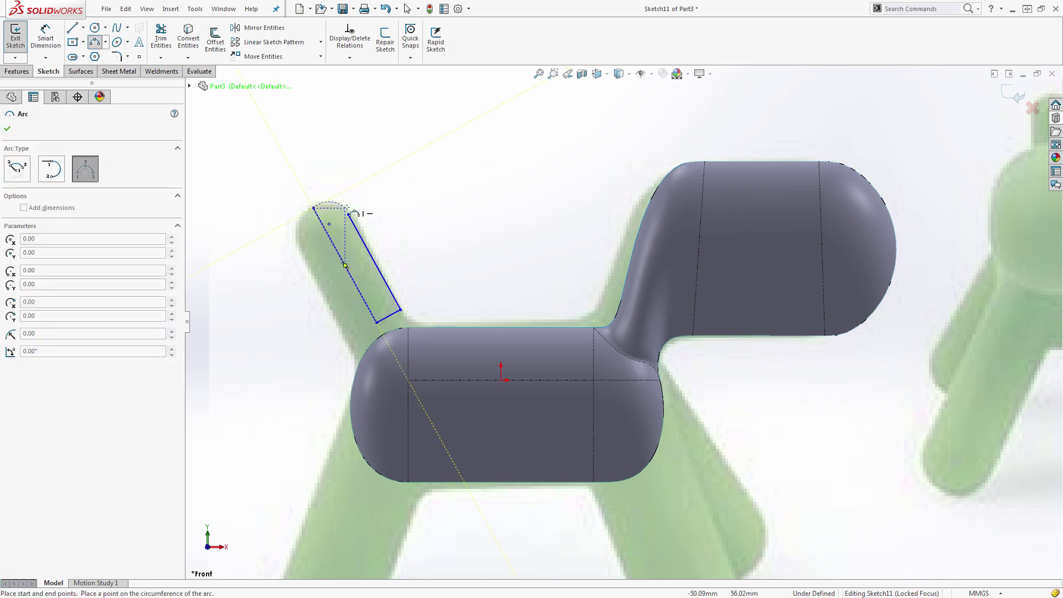
{"action": "left_click", "coordinate": [331, 203]}
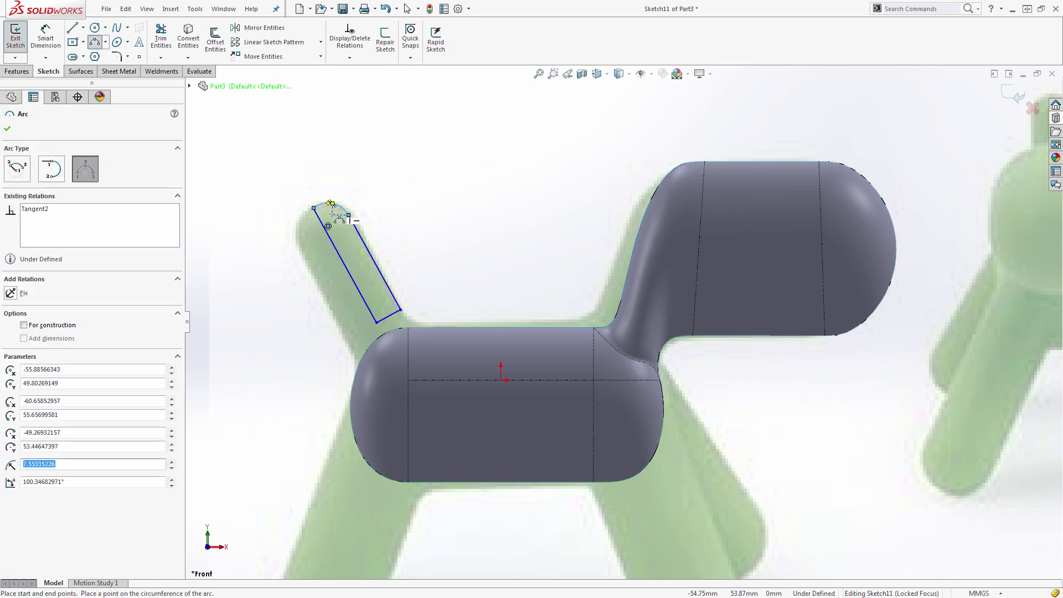
Step: Draw a line about 6.5 mm long outward from the axis's tip end and make it perpendicular to the axis
{"action": "key", "text": "l"}
{"action": "left_click", "coordinate": [314, 208]}
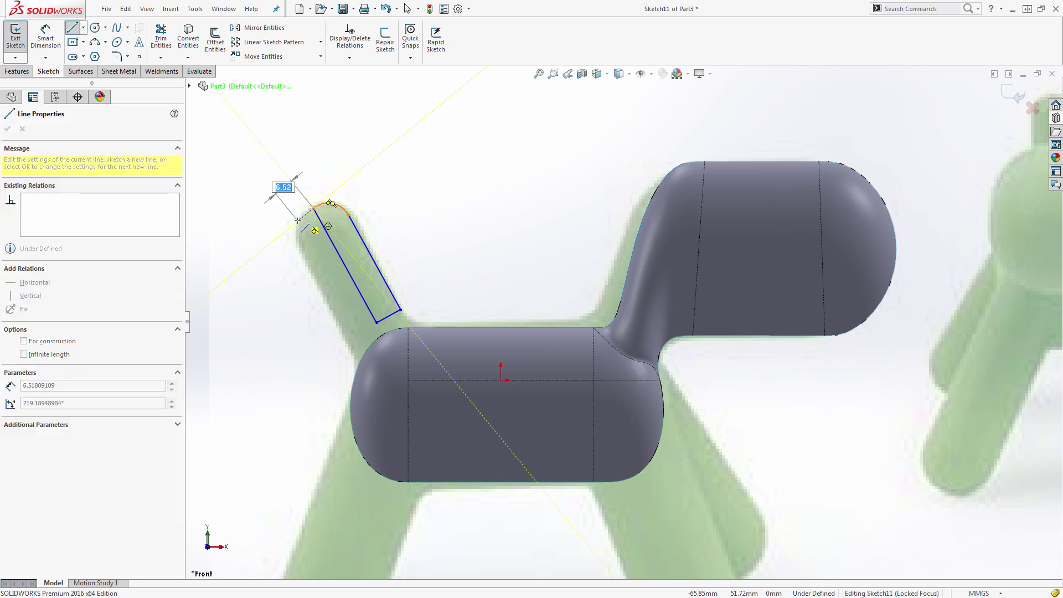
{"action": "left_click", "coordinate": [297, 221]}
{"action": "key", "text": "Escape"}
{"action": "scroll", "coordinate": [315, 221], "scroll_direction": "down", "scroll_amount": 5}
{"action": "left_click", "coordinate": [382, 230]}
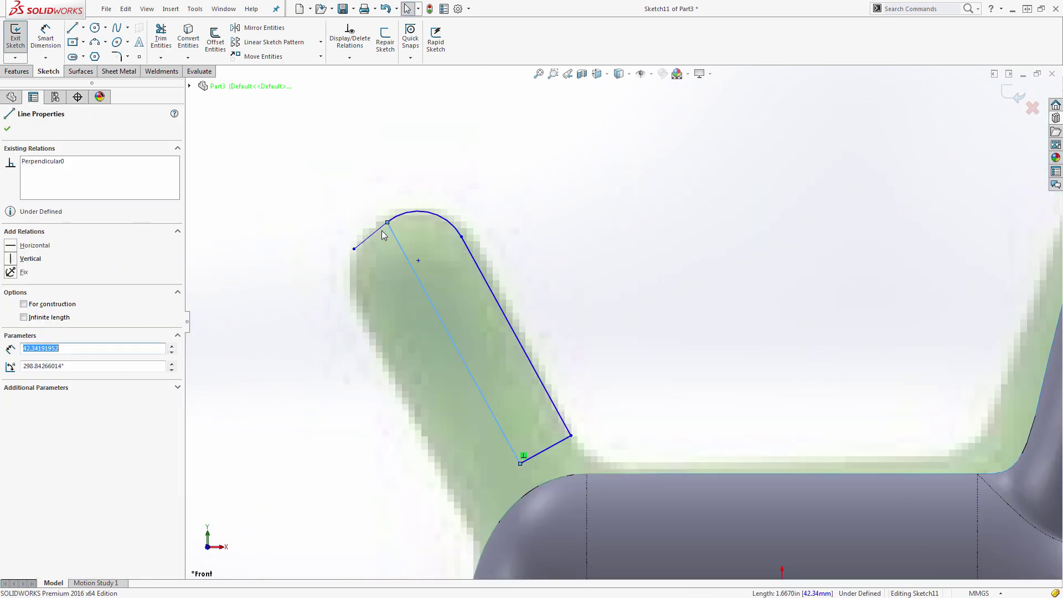
{"action": "left_click", "coordinate": [380, 226], "text": "ctrl"}
{"action": "left_click", "coordinate": [451, 182]}
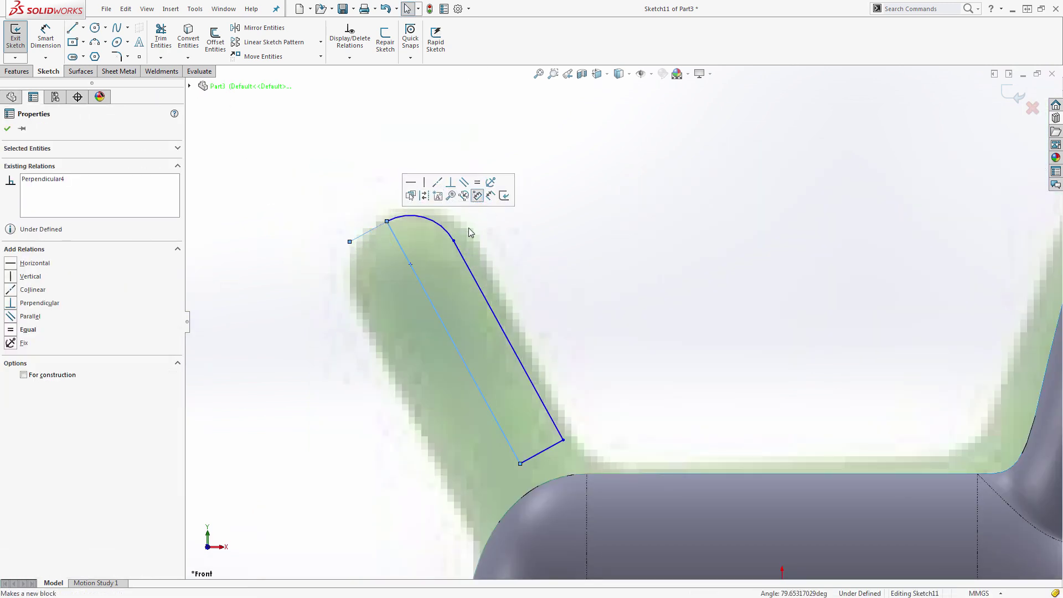
Step: Move the tail's side line outward to the picture's edge and convert the axis line to construction geometry
{"action": "left_click", "coordinate": [422, 231]}
{"action": "left_click", "coordinate": [463, 254]}
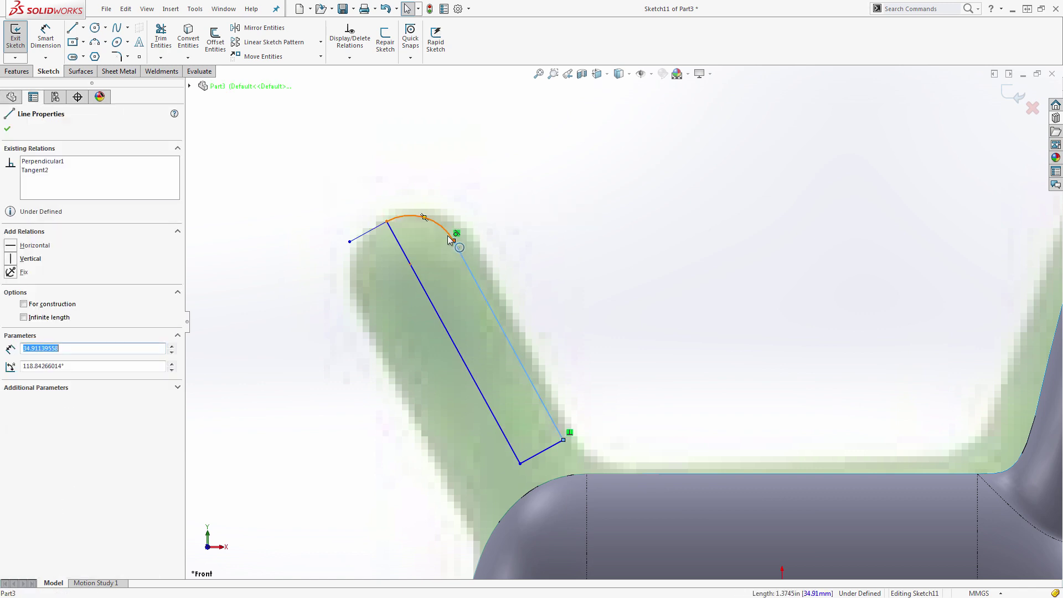
{"action": "left_click_drag", "start_coordinate": [463, 254], "coordinate": [471, 252]}
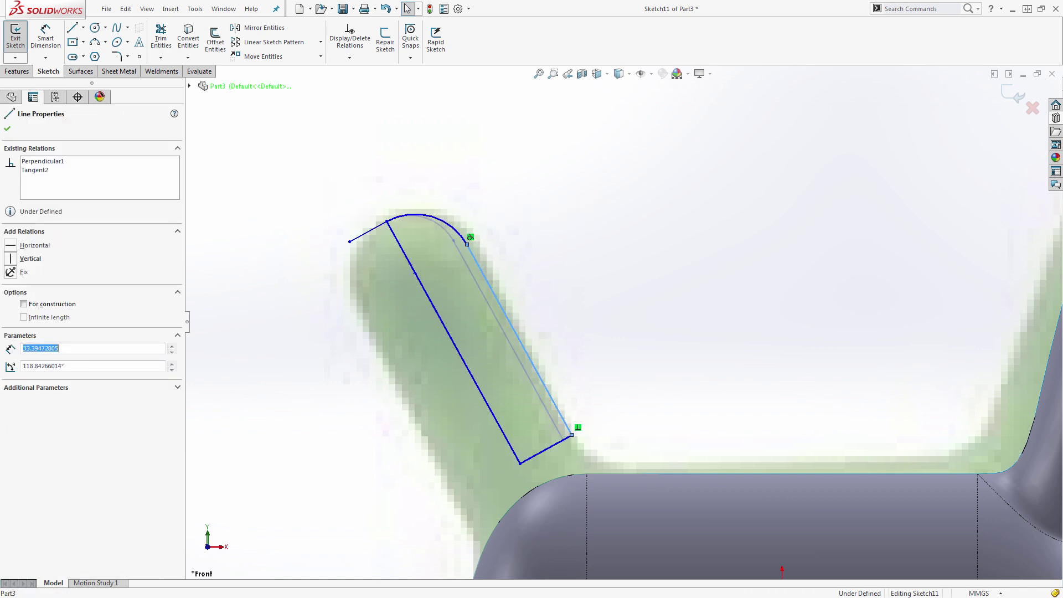
{"action": "left_click", "coordinate": [559, 261]}
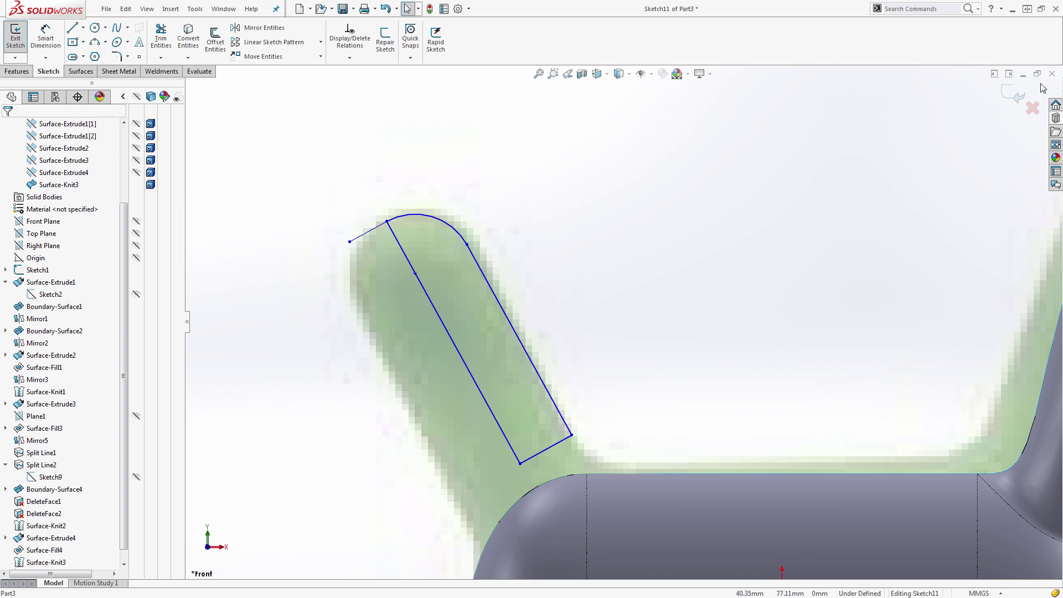
{"action": "left_click", "coordinate": [396, 239]}
{"action": "key", "text": "c"}
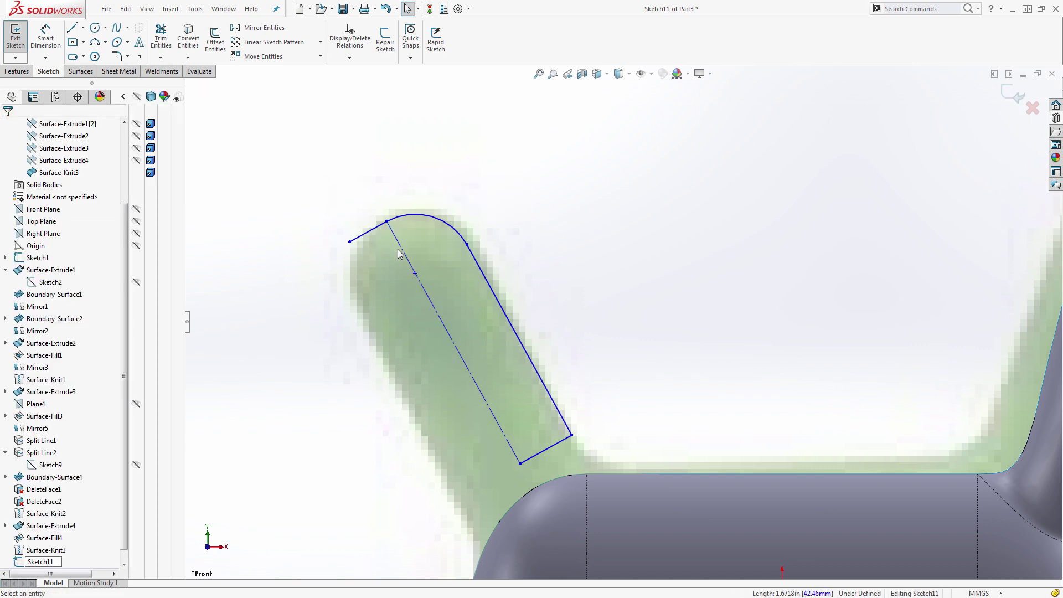
Step: Convert the tail profile's short base line to construction geometry and close the sketch
{"action": "left_click", "coordinate": [566, 440]}
{"action": "key", "text": "c"}
{"action": "left_click", "coordinate": [1022, 100]}
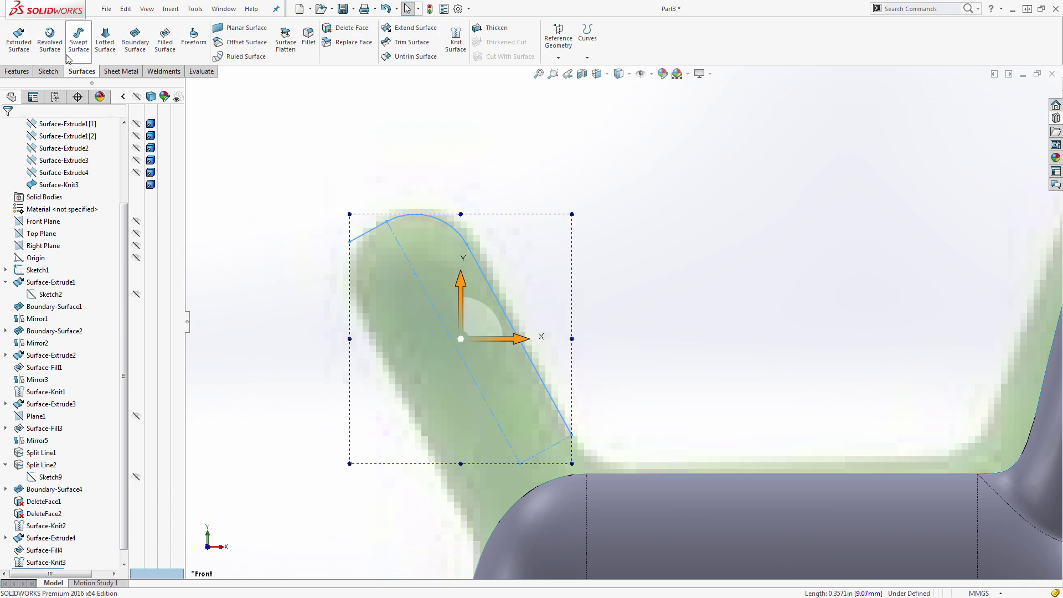
{"action": "left_click", "coordinate": [49, 39]}
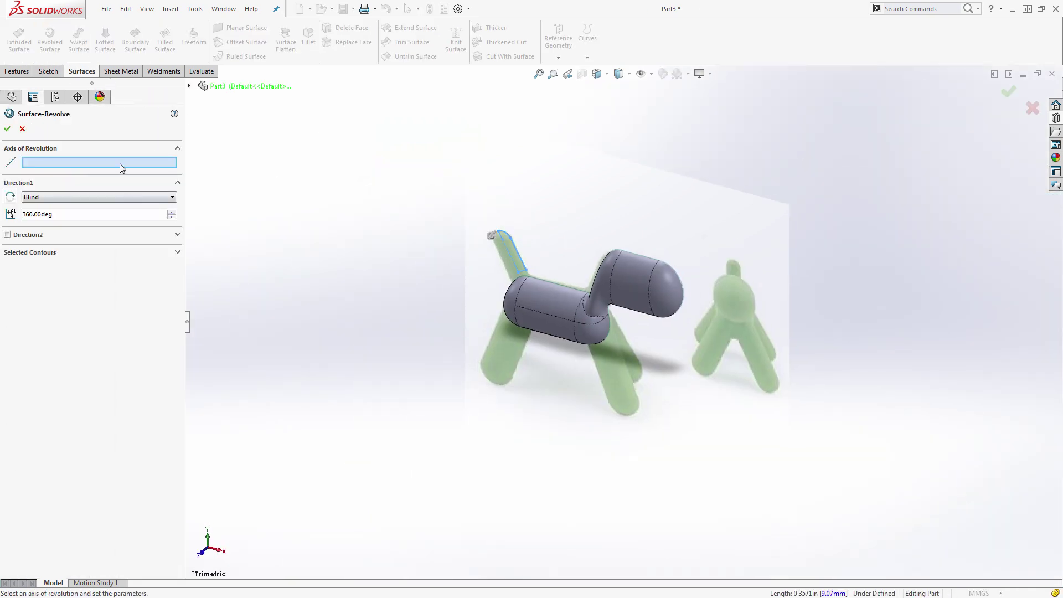
{"action": "scroll", "coordinate": [463, 232], "scroll_direction": "down", "scroll_amount": 4}
{"action": "left_click", "coordinate": [567, 285]}
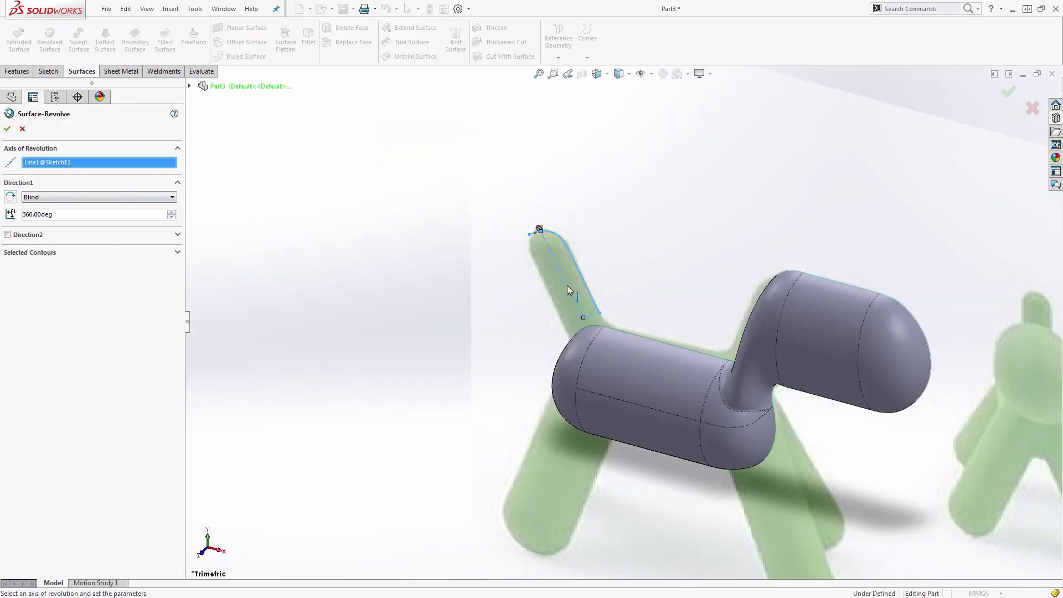
{"action": "scroll", "coordinate": [556, 270], "scroll_direction": "down", "scroll_amount": 3}
{"action": "left_click", "coordinate": [104, 252]}
{"action": "left_click", "coordinate": [101, 269]}
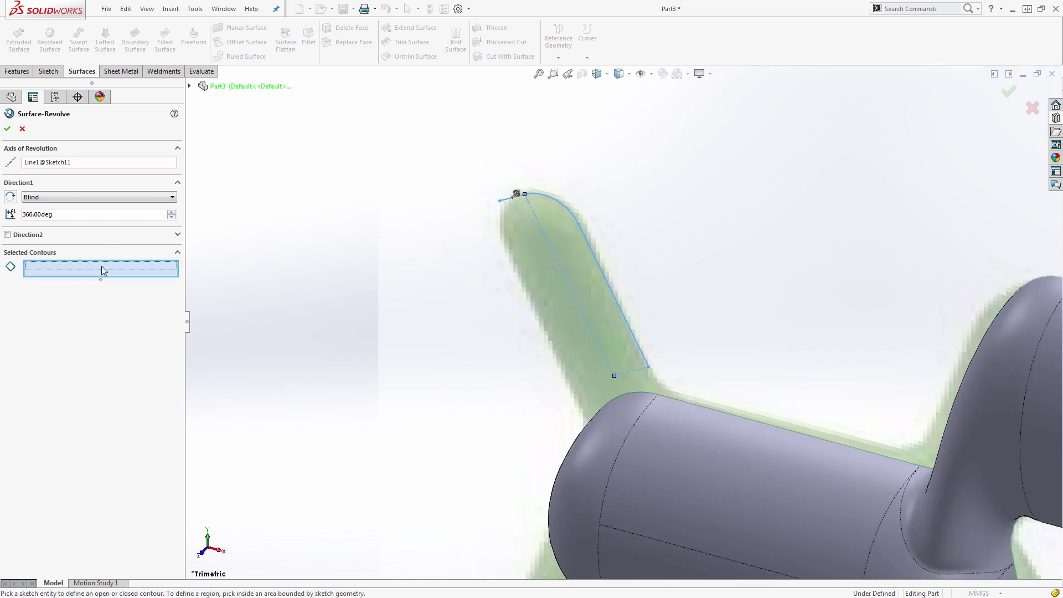
{"action": "left_click", "coordinate": [556, 201]}
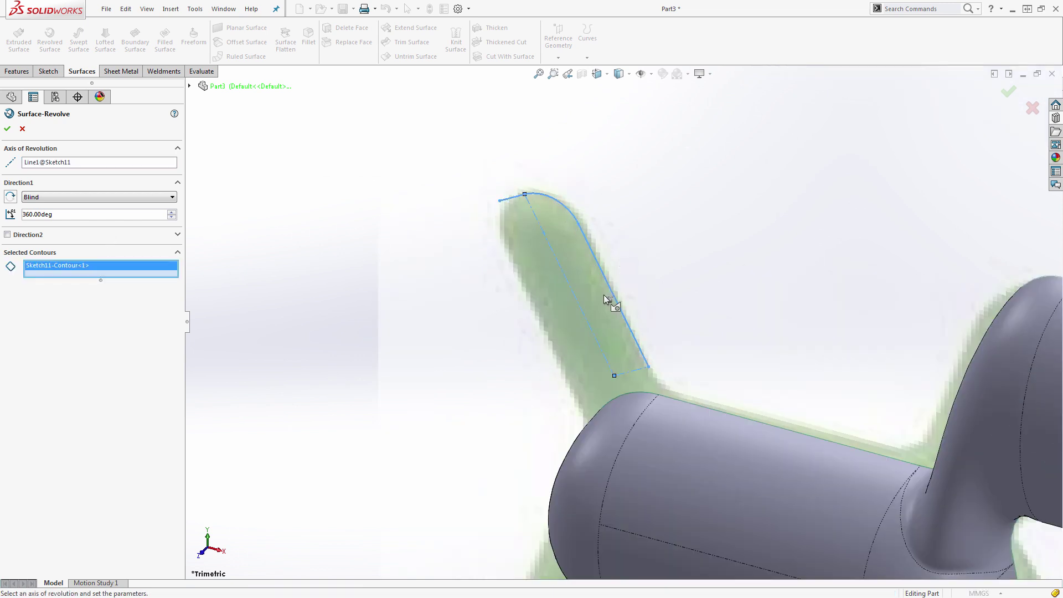
{"action": "scroll", "coordinate": [523, 213], "scroll_direction": "down", "scroll_amount": 3}
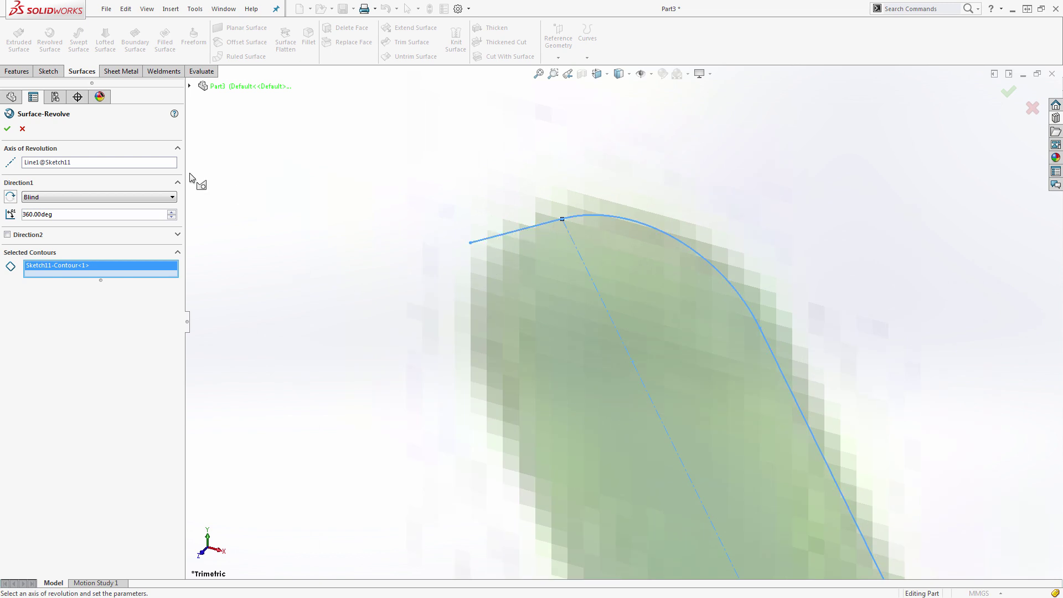
{"action": "left_click", "coordinate": [23, 129]}
Step: Edit the tail sketch to make the short outward line at the tip construction geometry, and close the sketch
{"action": "left_click", "coordinate": [545, 221]}
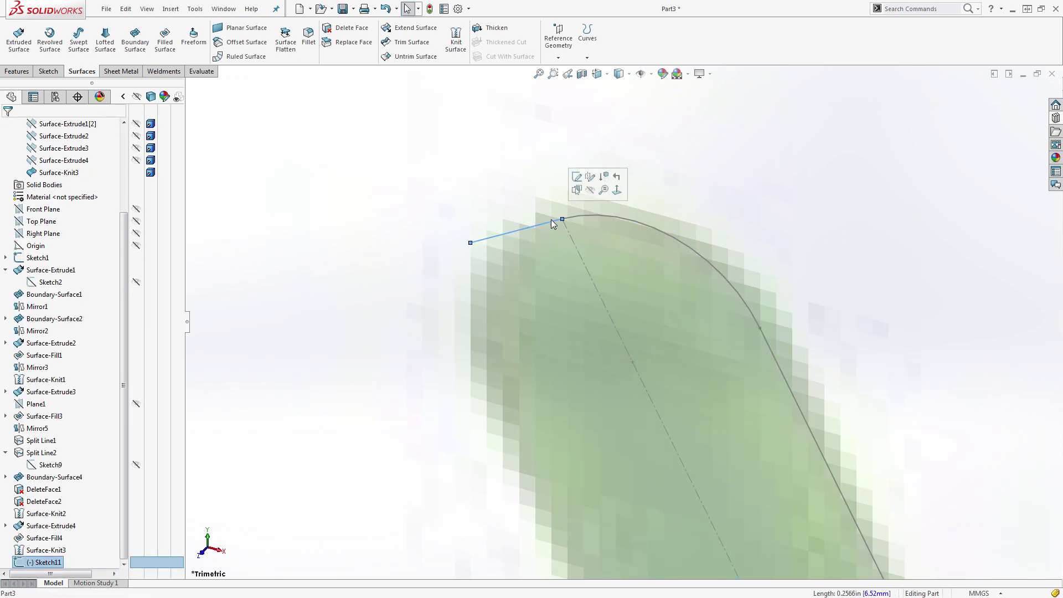
{"action": "left_click", "coordinate": [580, 176]}
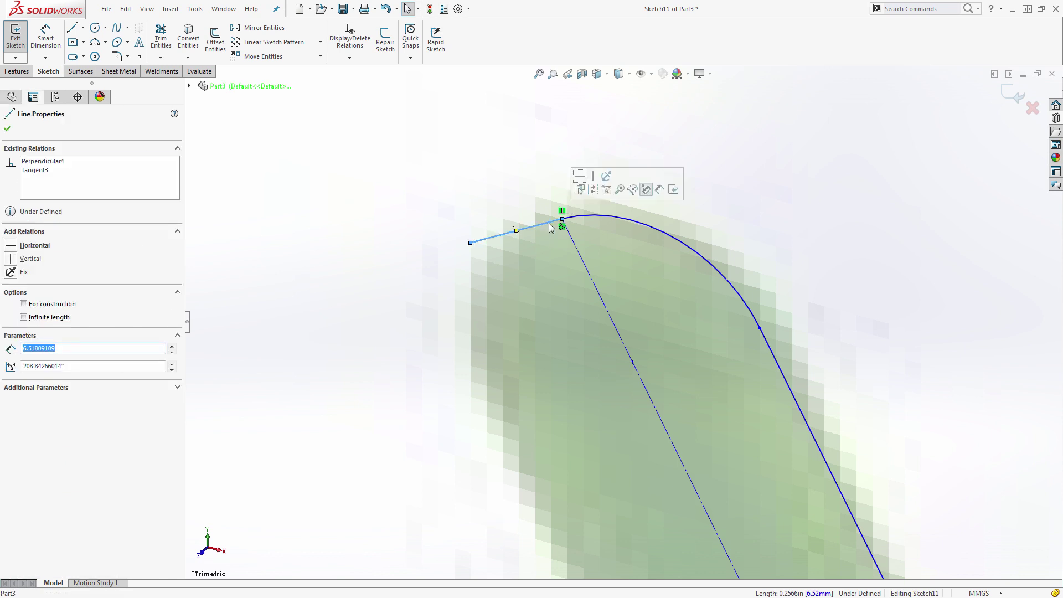
{"action": "left_click", "coordinate": [593, 189]}
{"action": "left_click", "coordinate": [1016, 97]}
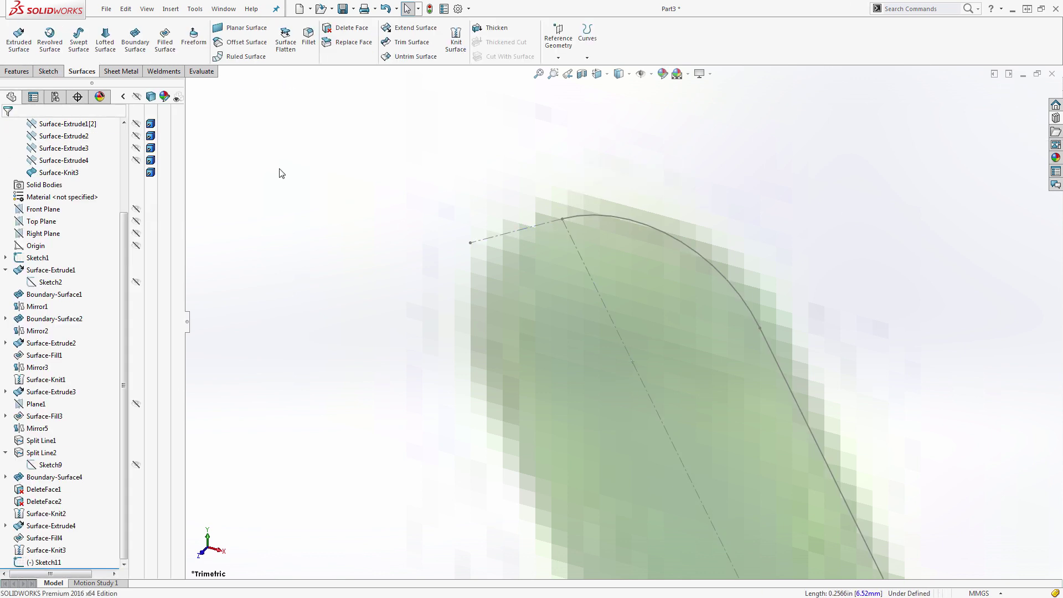
Step: Revolve the tail profile as a surface 360 degrees about its long centerline
{"action": "left_click", "coordinate": [50, 40]}
{"action": "left_click", "coordinate": [641, 224]}
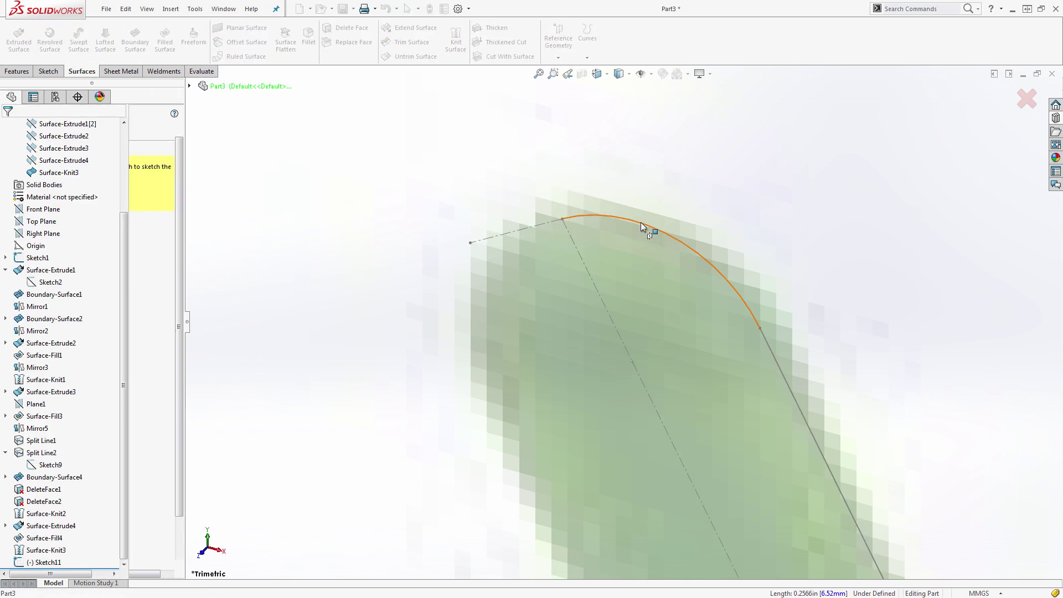
{"action": "left_click", "coordinate": [575, 244]}
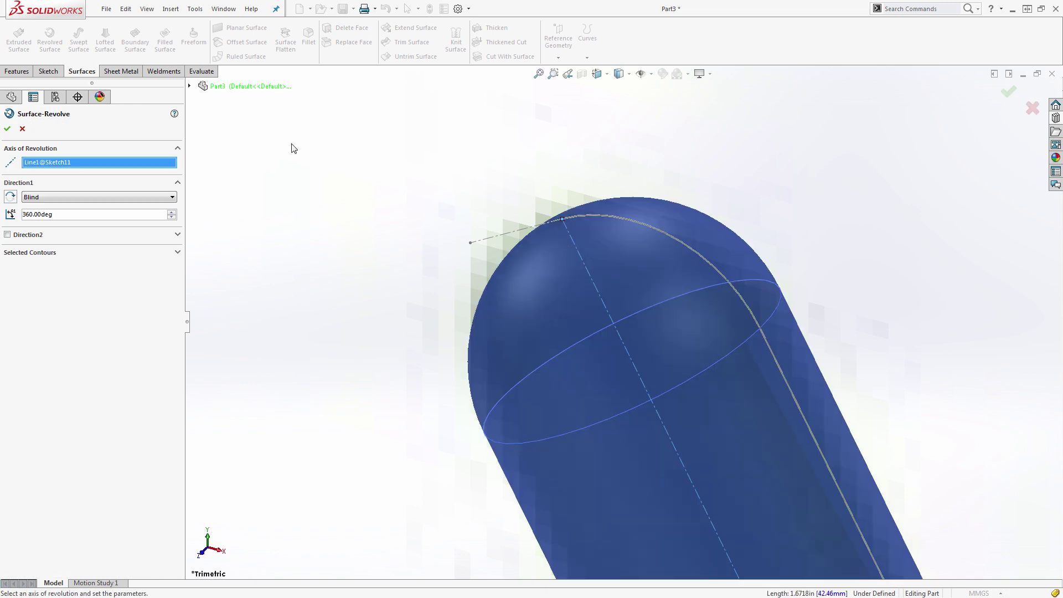
{"action": "left_click", "coordinate": [8, 129]}
{"action": "scroll", "coordinate": [475, 249], "scroll_direction": "up", "scroll_amount": 6}
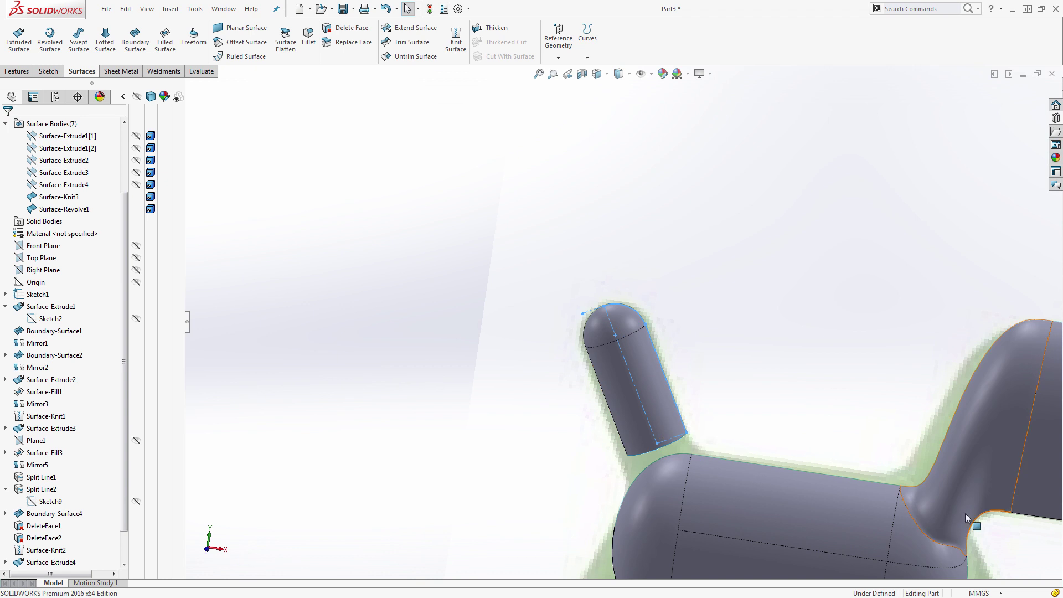
Step: On the Front Plane, sketch the rear leg's axis line about 90 mm long and a perpendicular construction line about 12 mm long at the foot
{"action": "key", "text": "ctrl+1"}
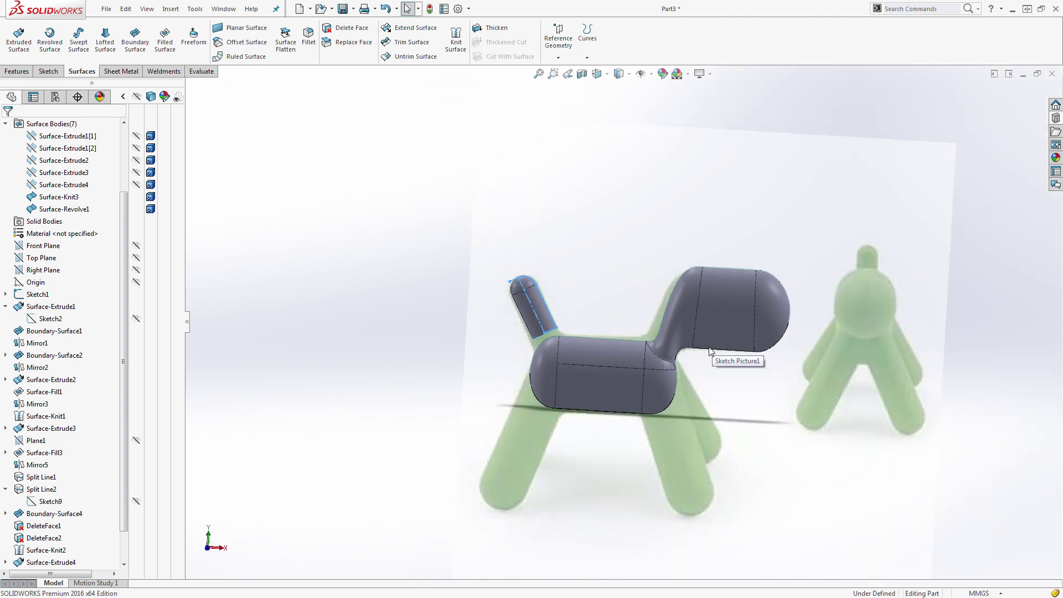
{"action": "scroll", "coordinate": [494, 382], "scroll_direction": "down", "scroll_amount": 2}
{"action": "scroll", "coordinate": [502, 382], "scroll_direction": "down", "scroll_amount": 2}
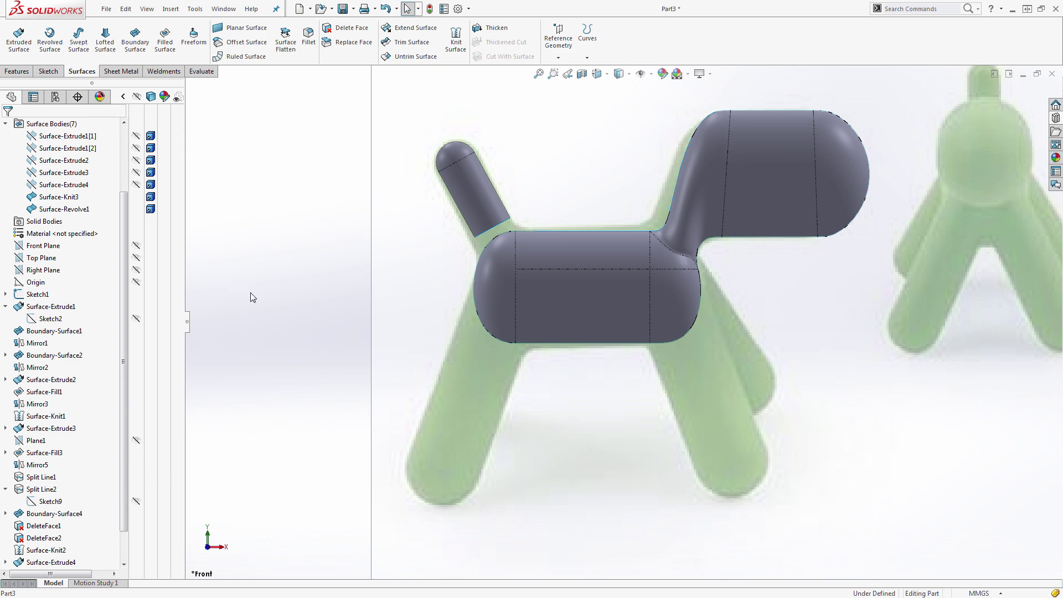
{"action": "left_click", "coordinate": [47, 245]}
{"action": "left_click", "coordinate": [83, 233]}
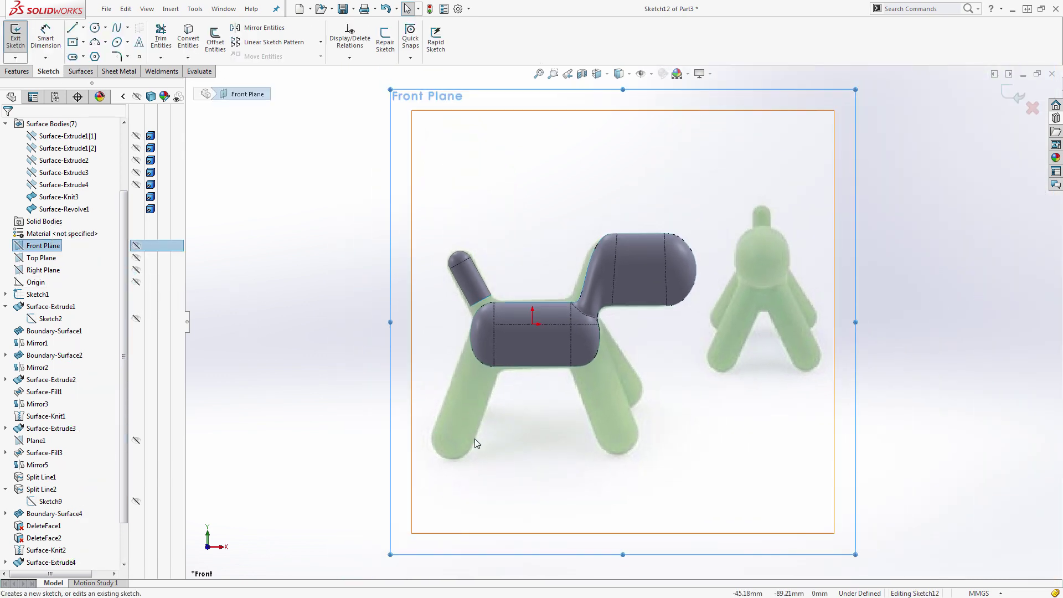
{"action": "key", "text": "l"}
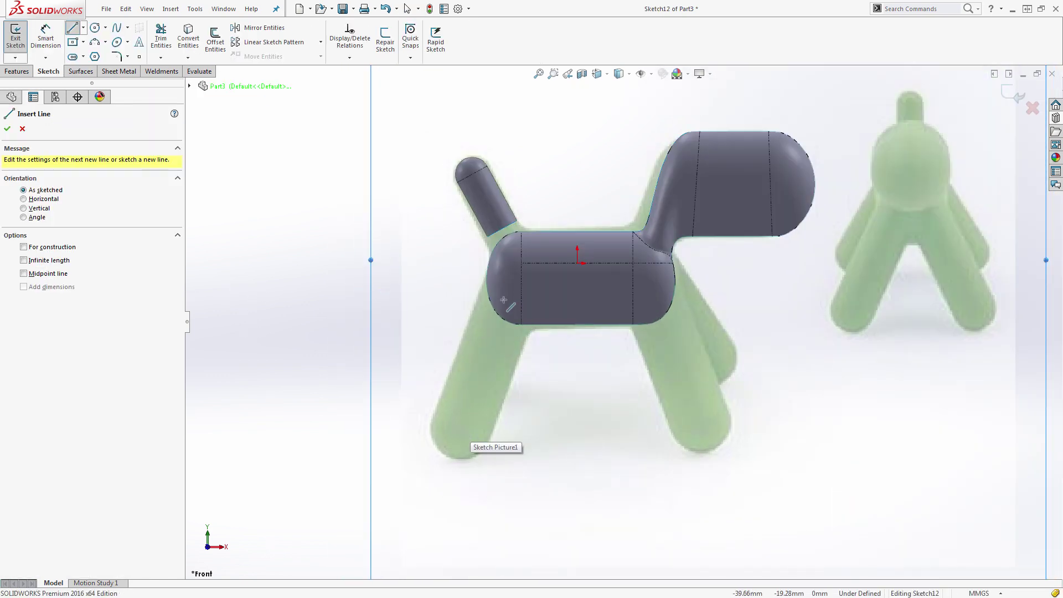
{"action": "left_click", "coordinate": [511, 301]}
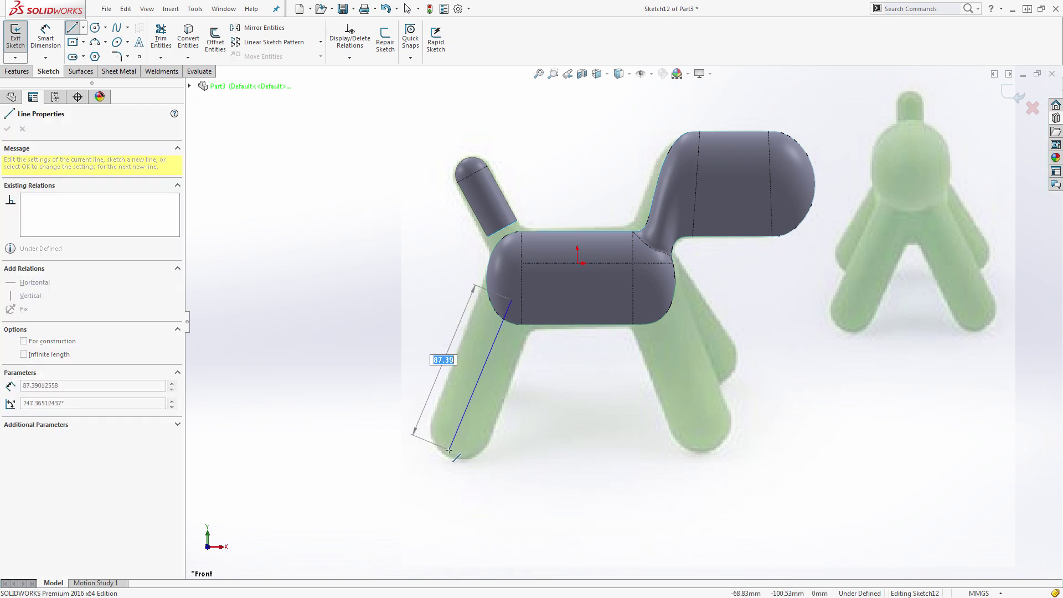
{"action": "left_click", "coordinate": [448, 454]}
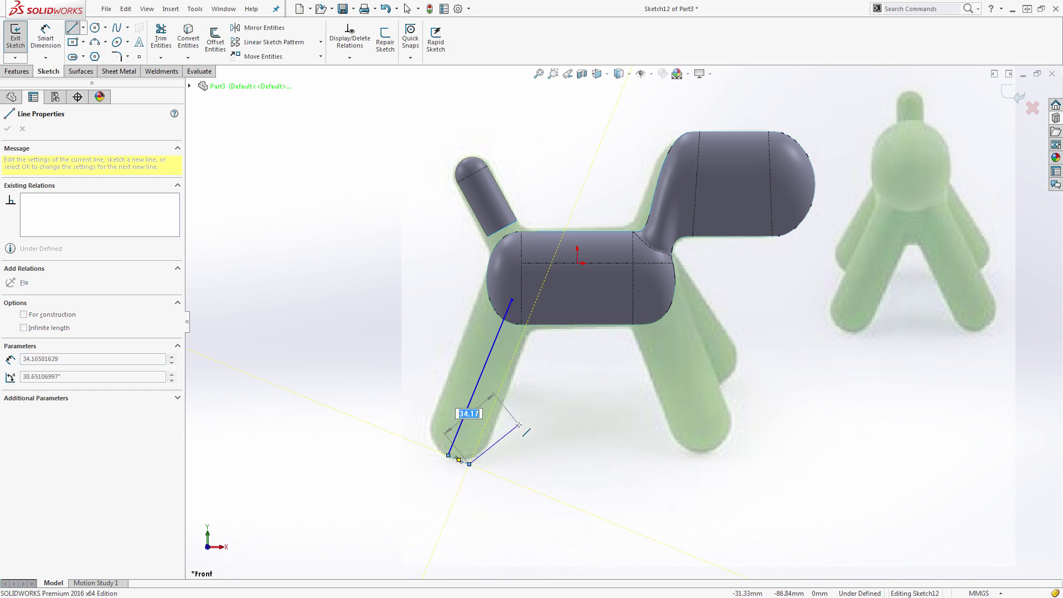
{"action": "double_click", "coordinate": [469, 464]}
{"action": "key", "text": "Escape"}
{"action": "left_click", "coordinate": [463, 464]}
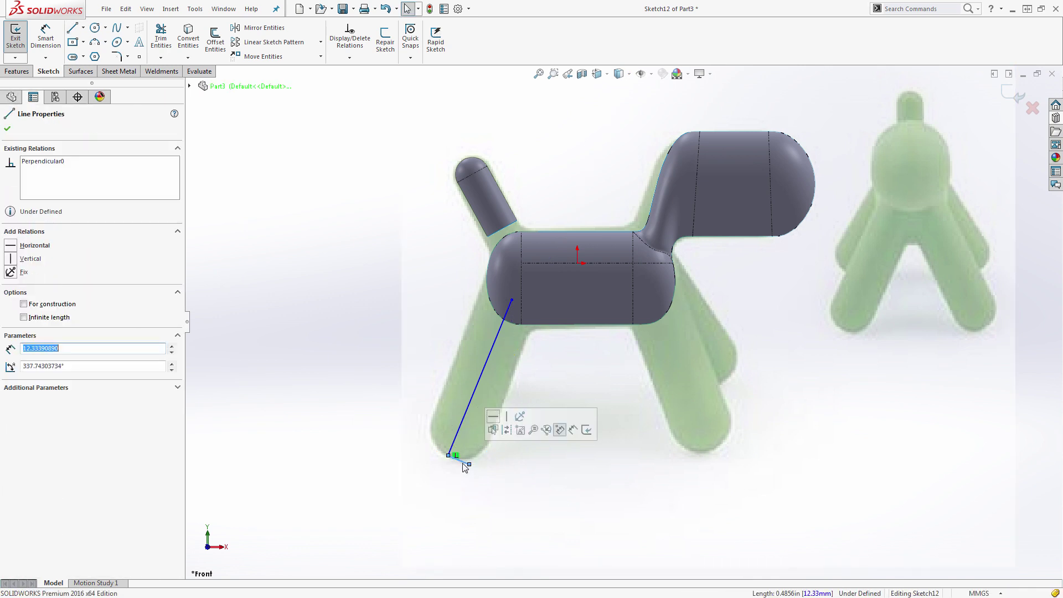
{"action": "key", "text": "Escape"}
Step: Round the foot with a three-point arc of about 14.6 mm radius from the axis end, tangent to the short perpendicular line
{"action": "key", "text": "a"}
{"action": "left_click", "coordinate": [448, 455]}
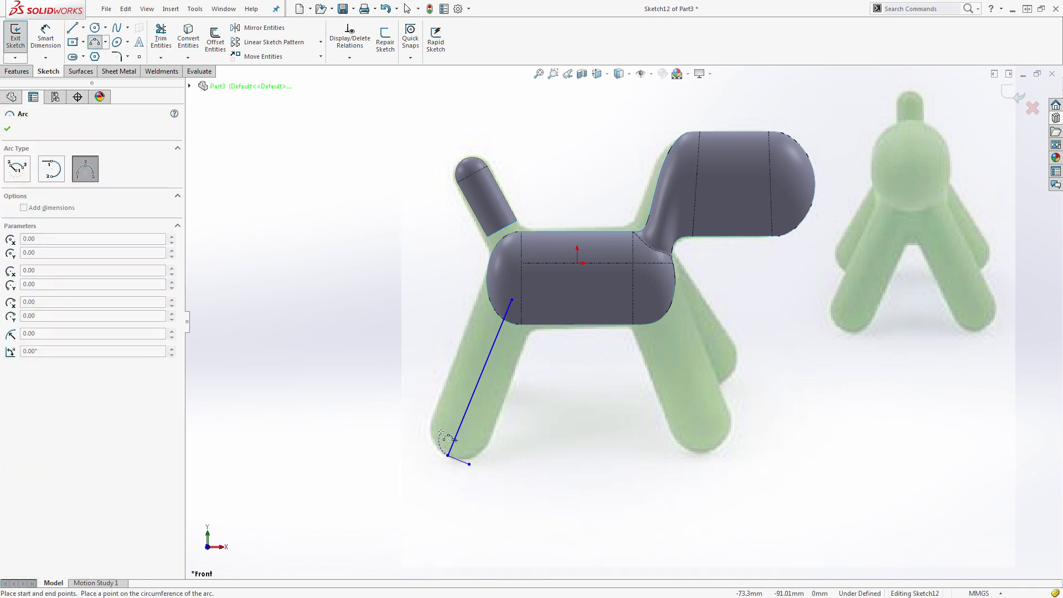
{"action": "left_click", "coordinate": [438, 440]}
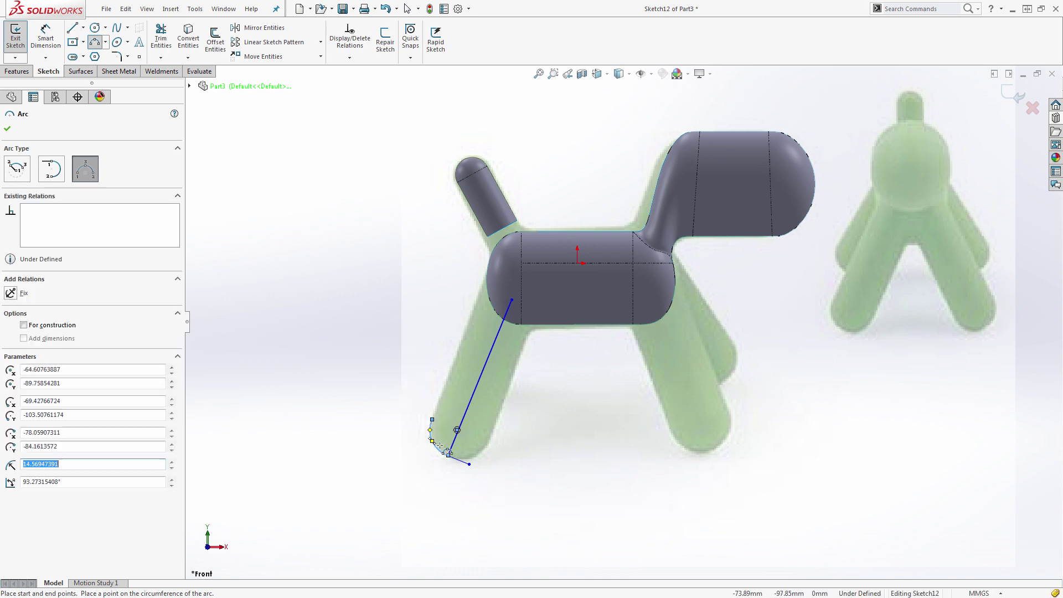
{"action": "key", "text": "Escape"}
{"action": "left_click", "coordinate": [457, 463]}
{"action": "scroll", "coordinate": [460, 462], "scroll_direction": "down", "scroll_amount": 3}
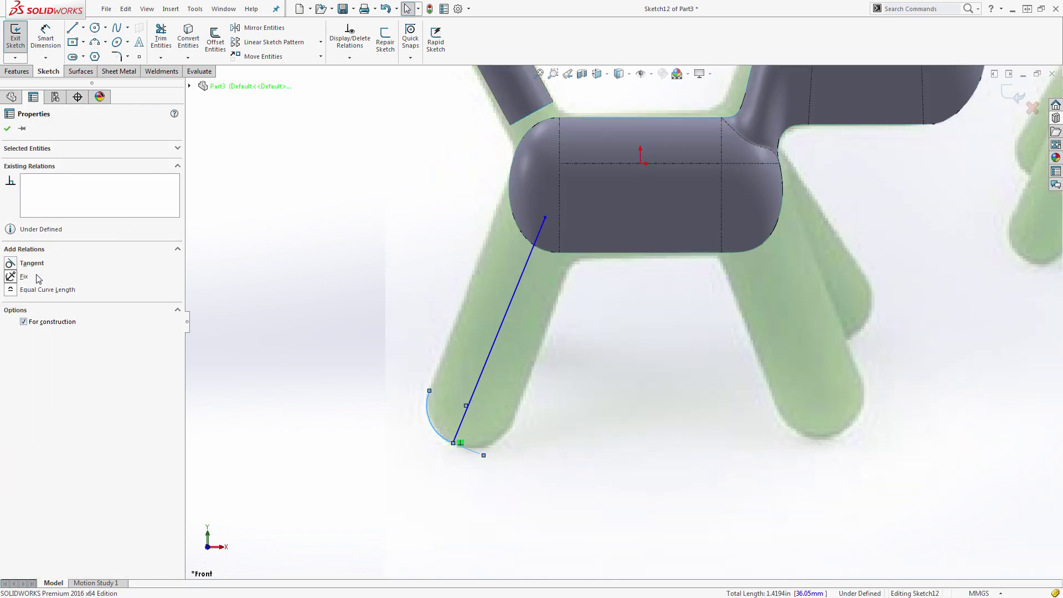
{"action": "key", "text": "Escape"}
Step: Draw the rear leg's side line about 74.5 mm long from the arc up to the body and convert the axis line to construction geometry
{"action": "key", "text": "l"}
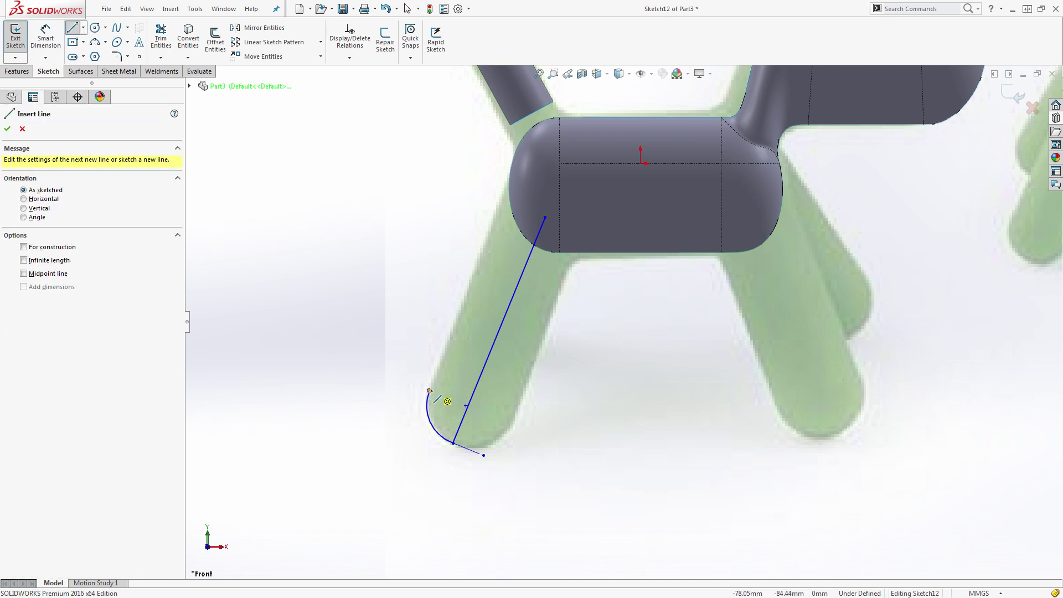
{"action": "left_click", "coordinate": [431, 392]}
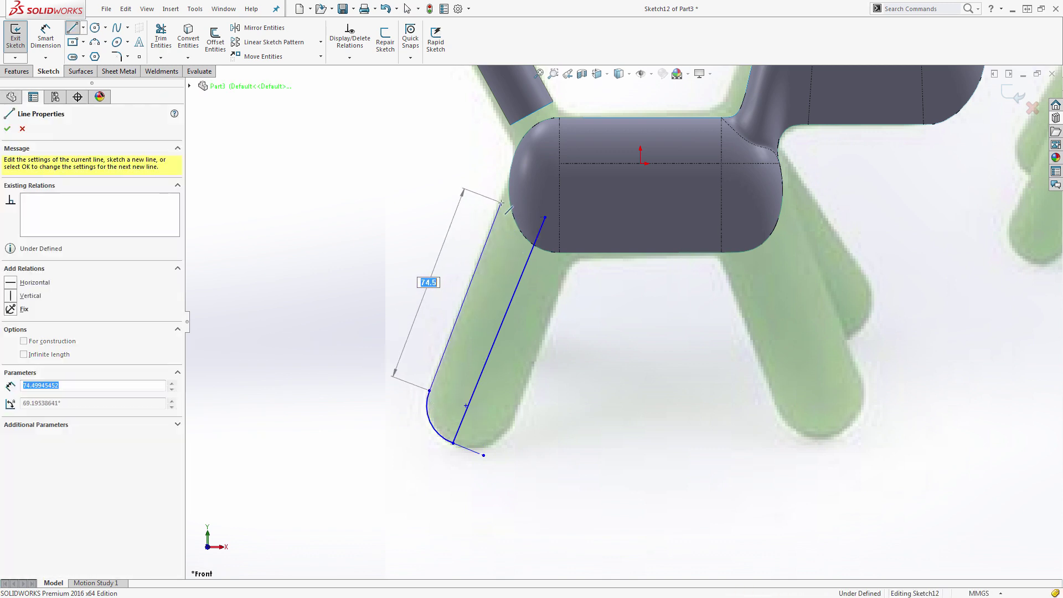
{"action": "left_click", "coordinate": [501, 203]}
{"action": "key", "text": "Escape"}
{"action": "left_click", "coordinate": [522, 271]}
{"action": "key", "text": "c"}
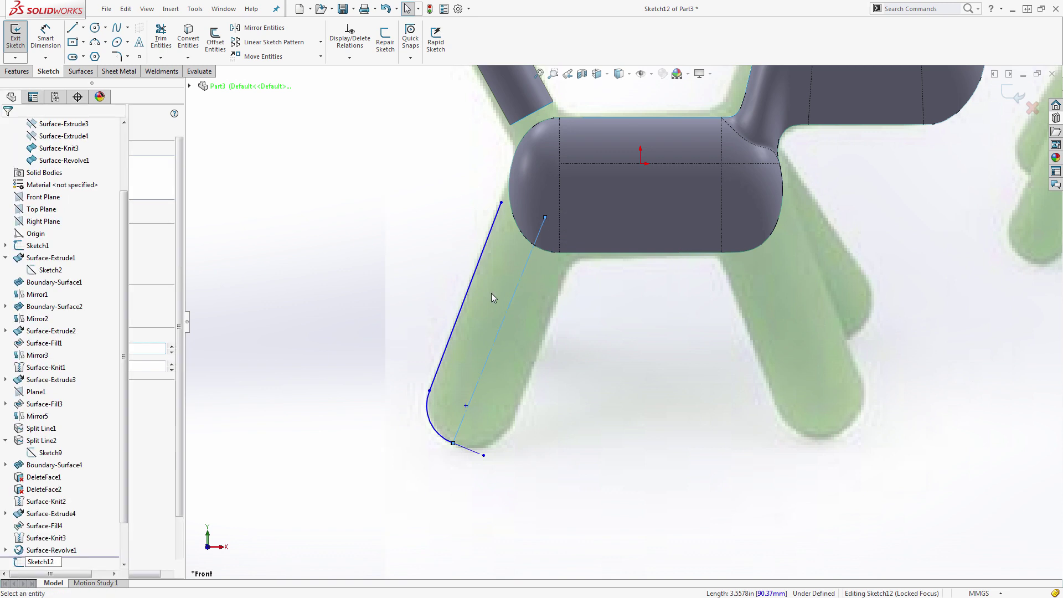
Step: Make the foot arc tangent to the rear leg's side line
{"action": "left_click", "coordinate": [429, 407]}
{"action": "left_click", "coordinate": [448, 344], "text": "ctrl"}
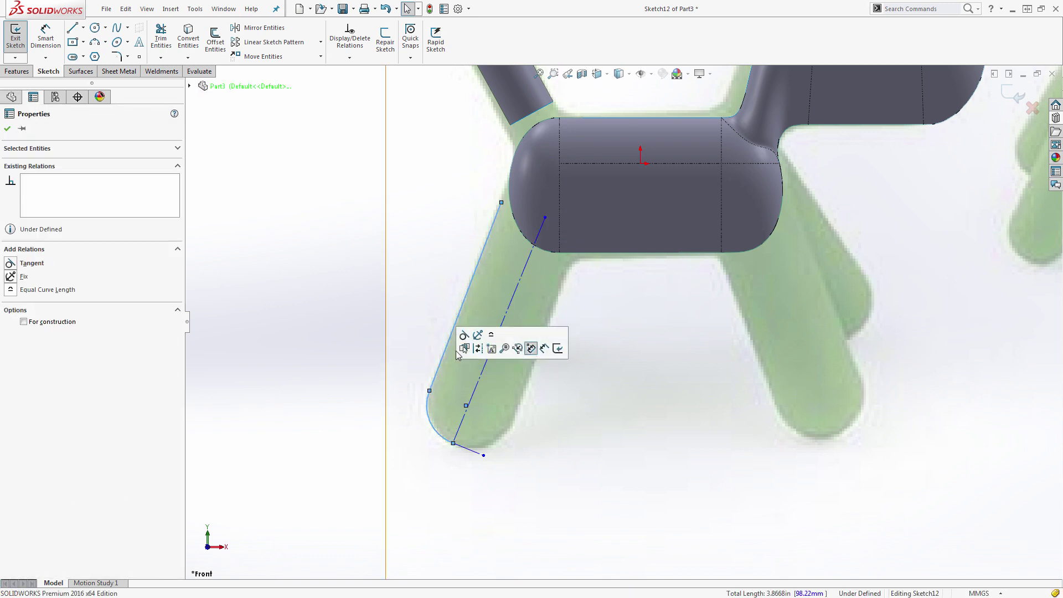
{"action": "left_click", "coordinate": [464, 335]}
{"action": "key", "text": "Escape"}
Step: Close the rear leg sketch and revolve its profile as a surface 360 degrees about the leg axis
{"action": "left_click", "coordinate": [1007, 90]}
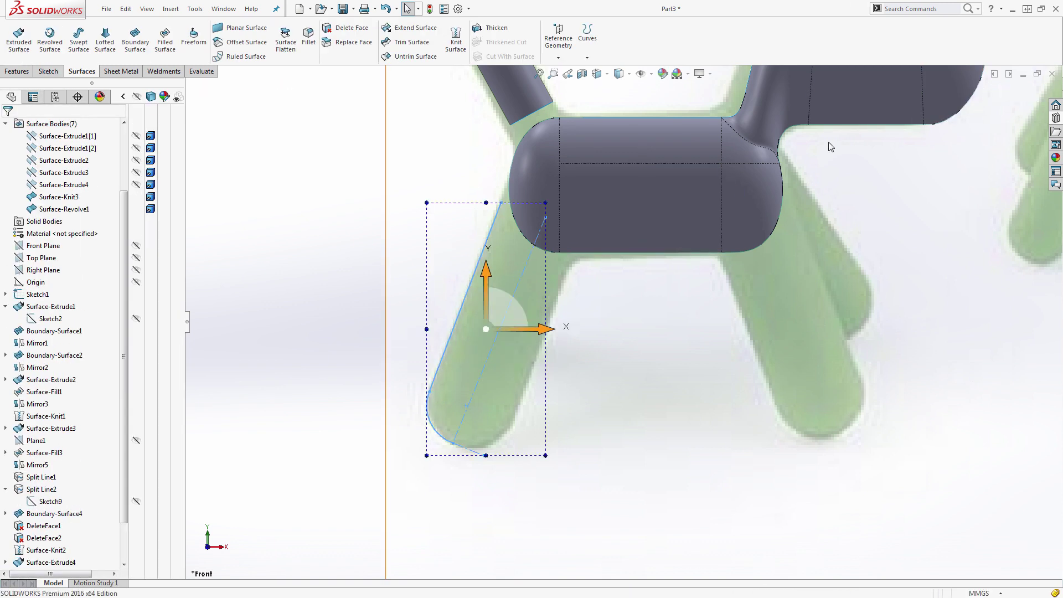
{"action": "left_click", "coordinate": [64, 48]}
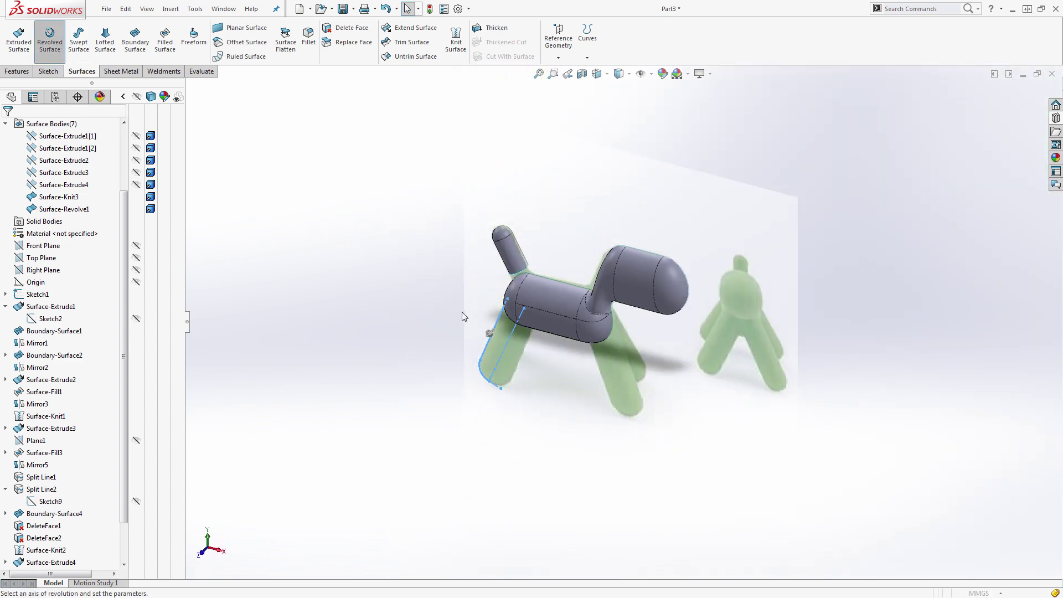
{"action": "left_click", "coordinate": [7, 129]}
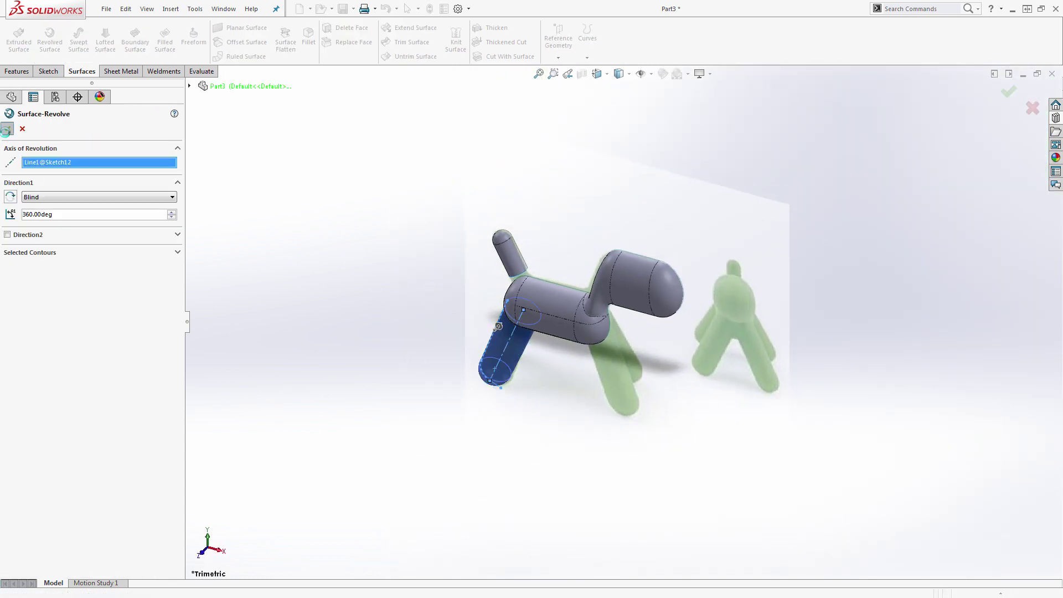
Step: Rotate the rear leg body to 346.5 degrees about the X axis with Move/Copy Body so it angles outward
{"action": "left_click", "coordinate": [171, 10]}
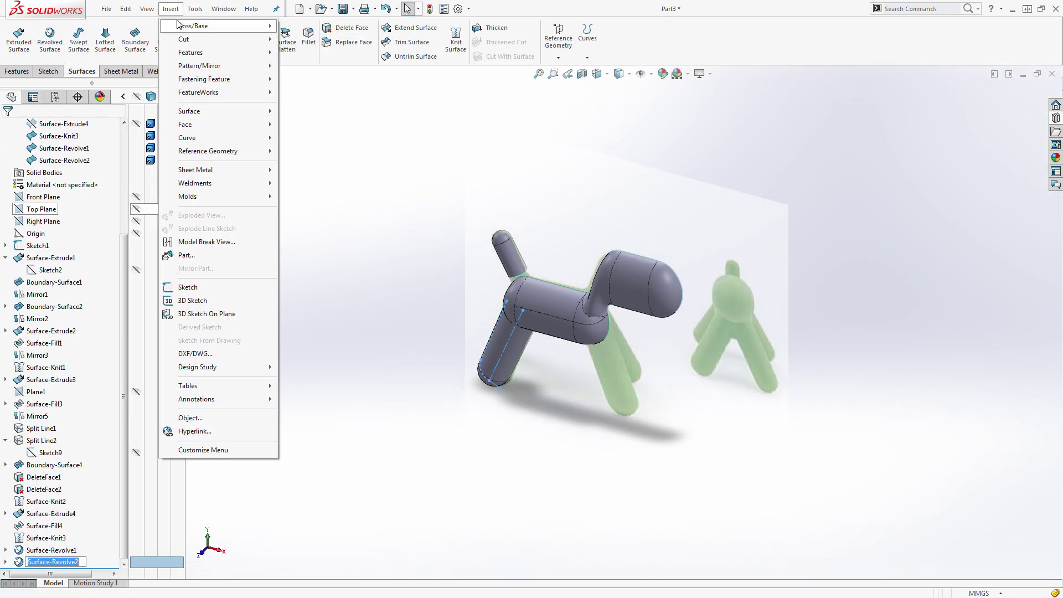
{"action": "mouse_move", "coordinate": [221, 52]}
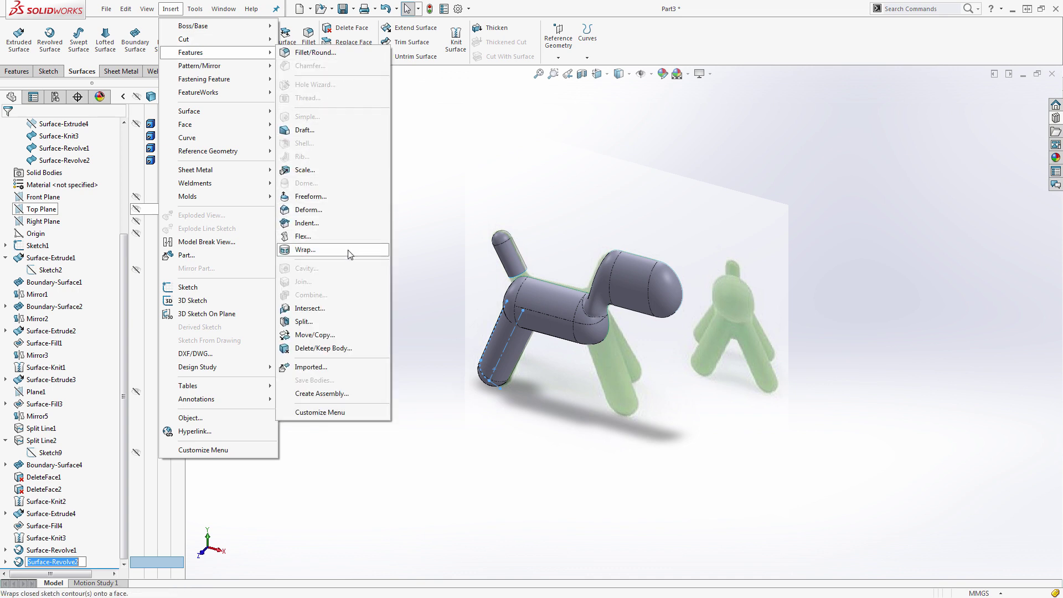
{"action": "left_click", "coordinate": [335, 335]}
{"action": "middle_click_drag", "start_coordinate": [386, 332], "coordinate": [553, 391]}
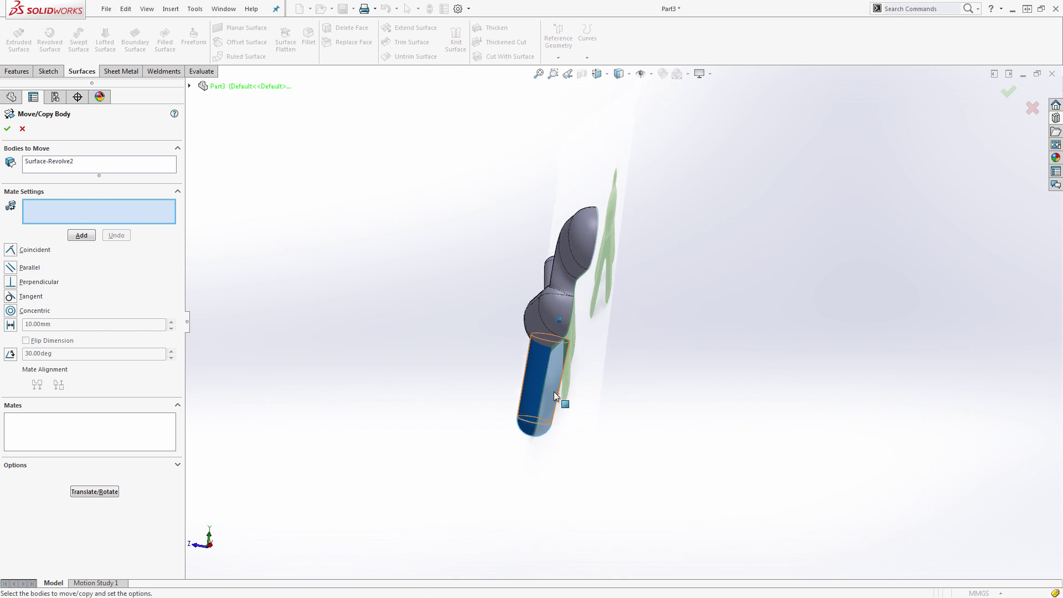
{"action": "left_click", "coordinate": [94, 492]}
{"action": "left_click_drag", "start_coordinate": [484, 351], "coordinate": [509, 324]}
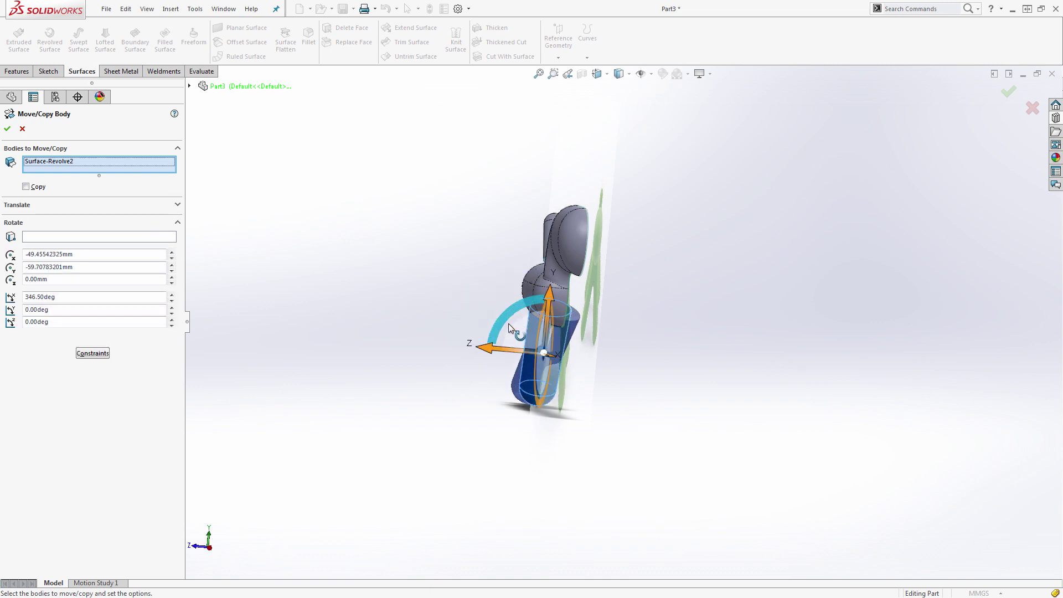
{"action": "key", "text": "ctrl+1"}
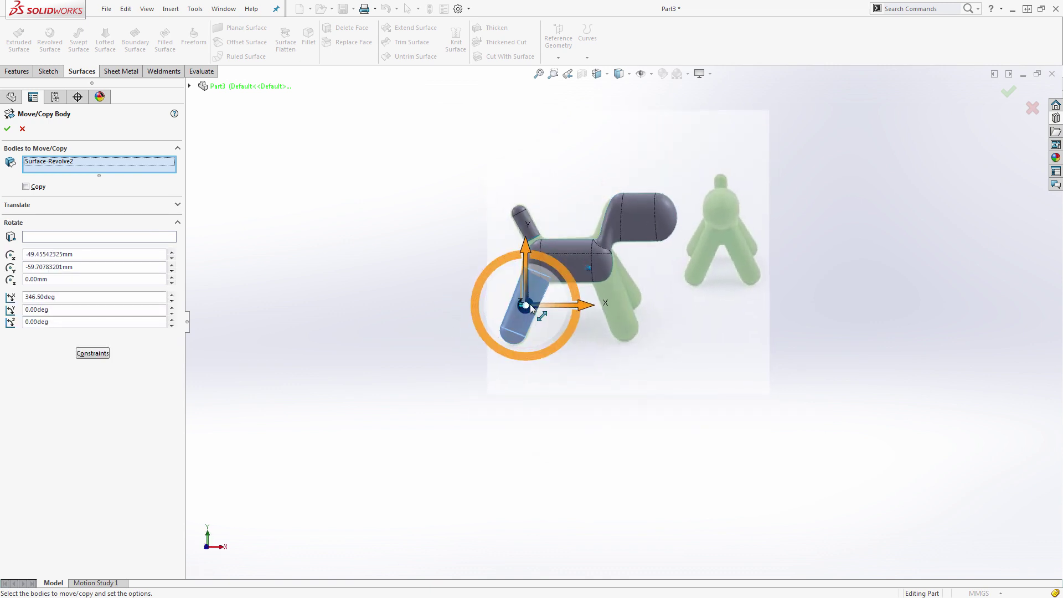
{"action": "key", "text": "ctrl+7"}
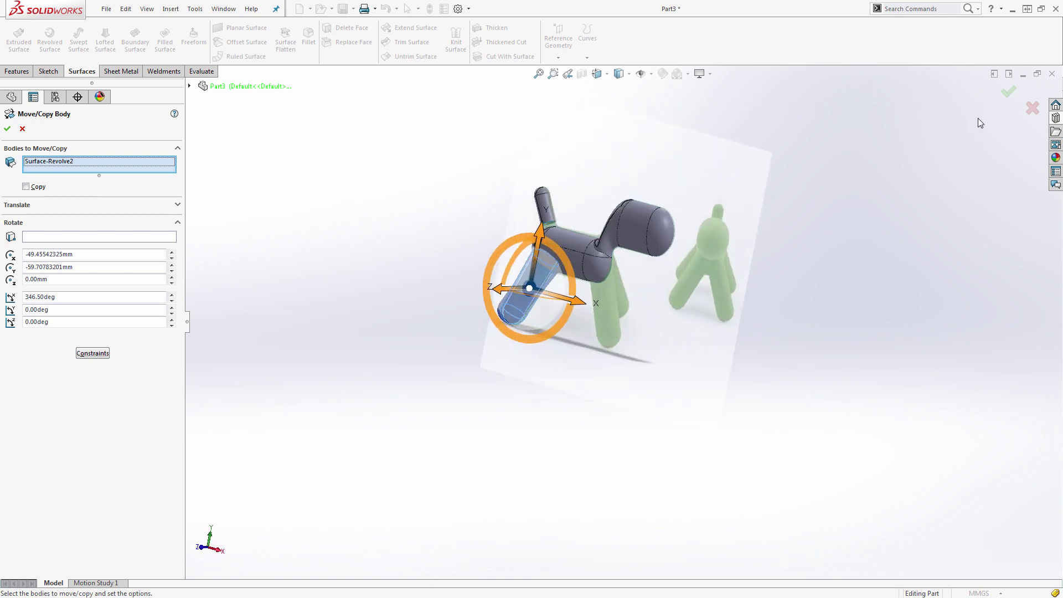
{"action": "left_click", "coordinate": [1009, 91]}
Step: Translate the angled rear leg body outward about 20.4 mm along Z with Move/Copy Body
{"action": "right_click", "coordinate": [343, 234]}
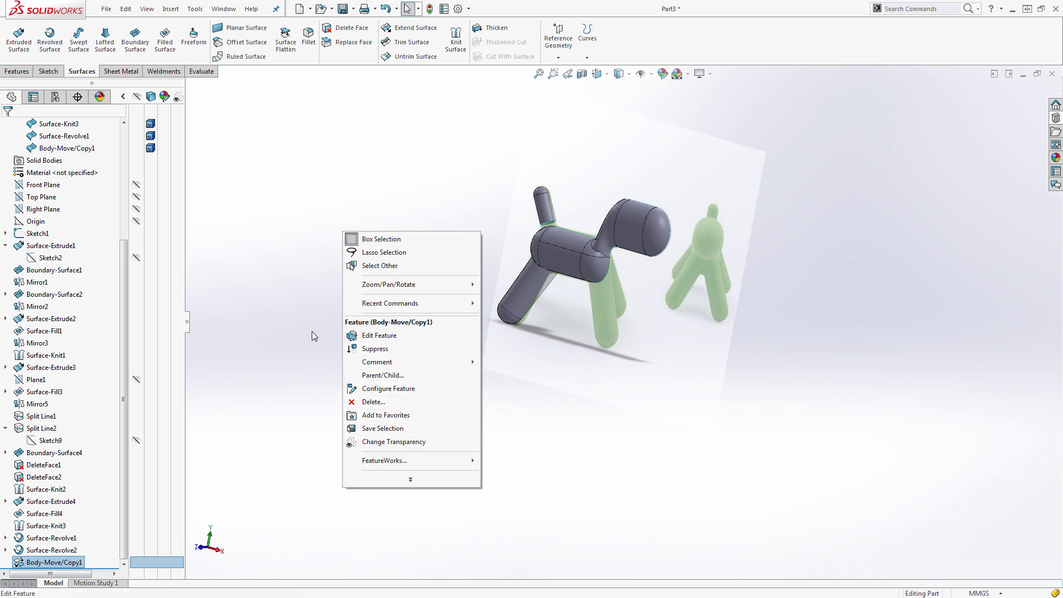
{"action": "mouse_move", "coordinate": [420, 303]}
{"action": "left_click", "coordinate": [521, 320]}
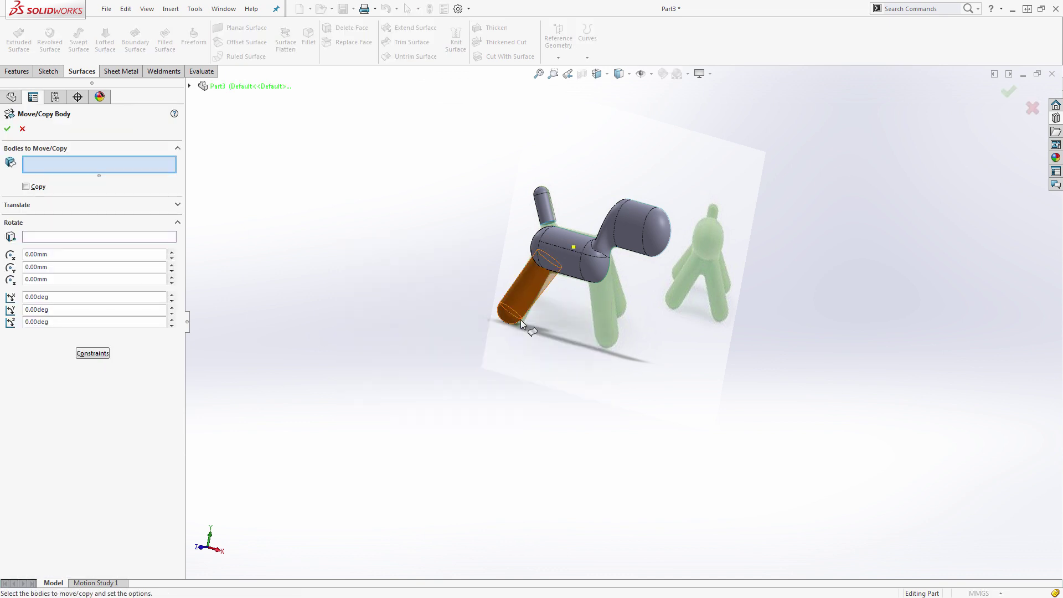
{"action": "mouse_move", "coordinate": [521, 313]}
{"action": "middle_mouse_down"}
{"action": "mouse_move", "coordinate": [530, 299]}
{"action": "mouse_move", "coordinate": [512, 299]}
{"action": "middle_mouse_up"}
{"action": "left_click", "coordinate": [528, 300]}
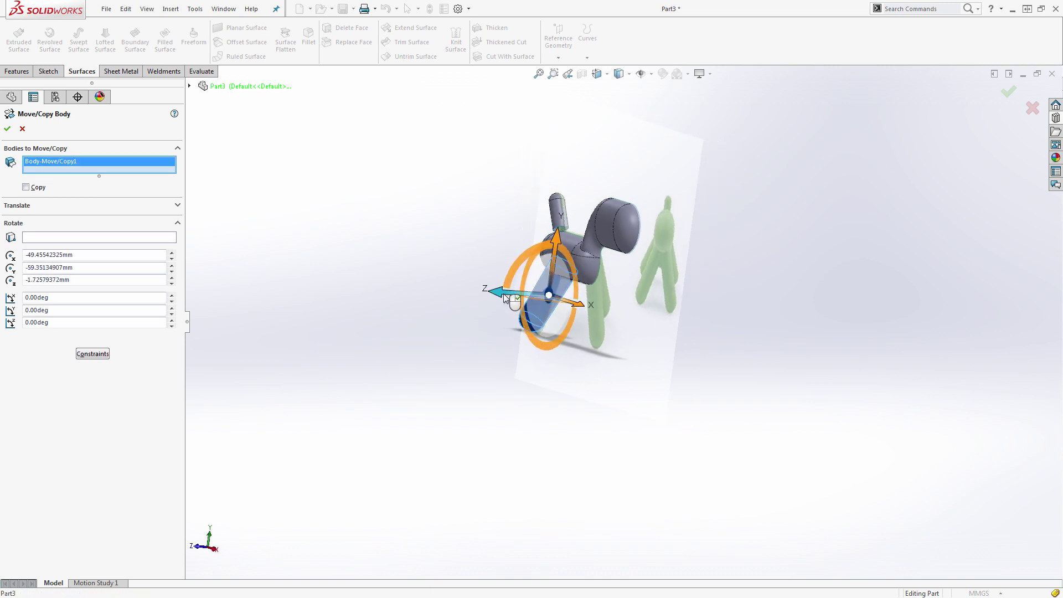
{"action": "left_click_drag", "start_coordinate": [500, 293], "coordinate": [480, 292]}
{"action": "key", "text": "ctrl+3"}
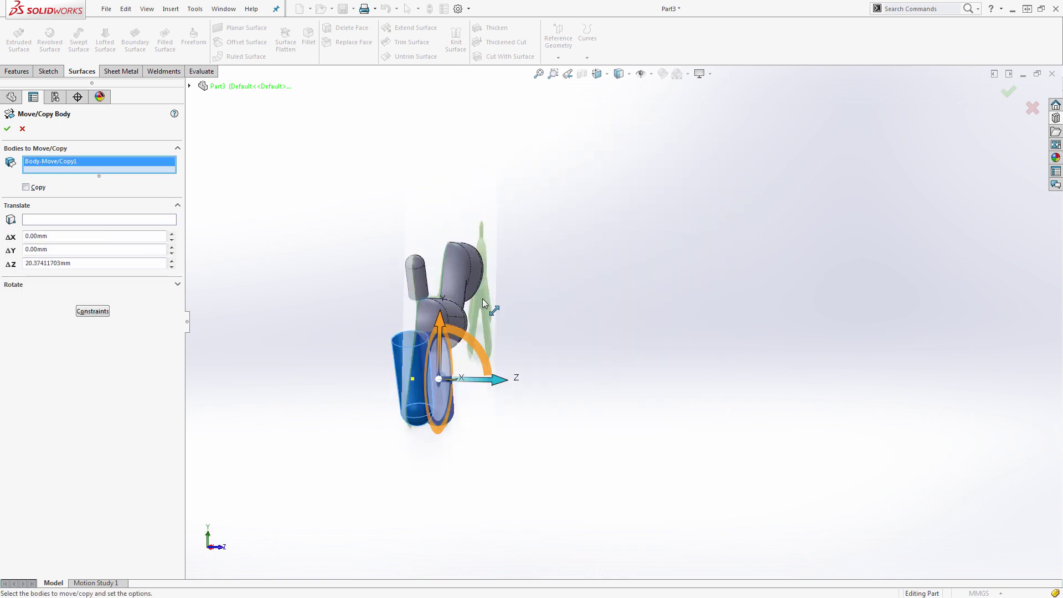
{"action": "left_click", "coordinate": [1005, 94]}
{"action": "key", "text": "ctrl+4"}
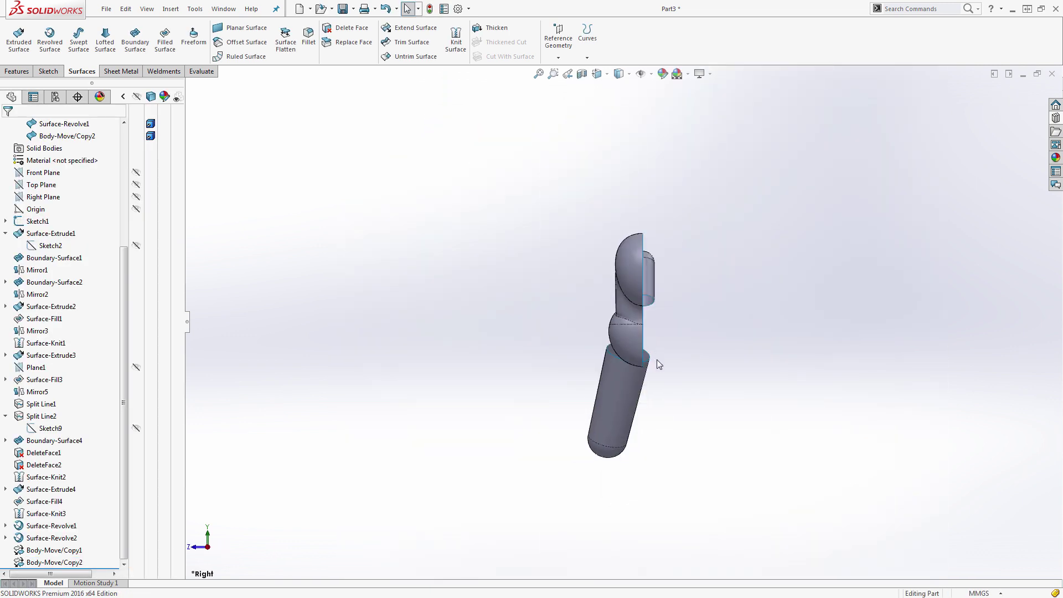
{"action": "key", "text": "ctrl+1"}
{"action": "scroll", "coordinate": [512, 334], "scroll_direction": "down", "scroll_amount": 3}
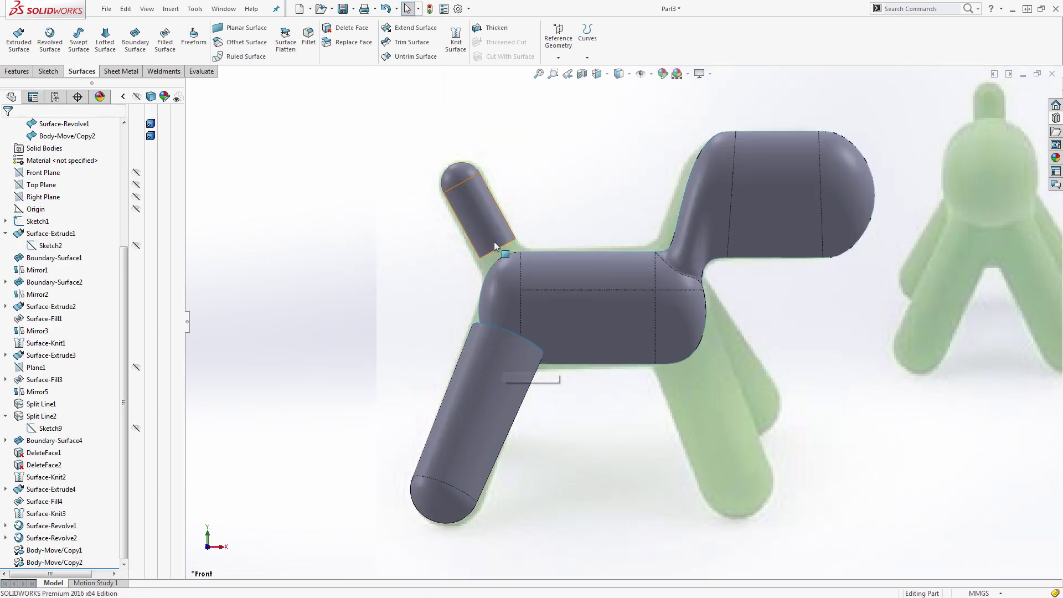
{"action": "left_click", "coordinate": [478, 220]}
{"action": "left_click", "coordinate": [493, 348]}
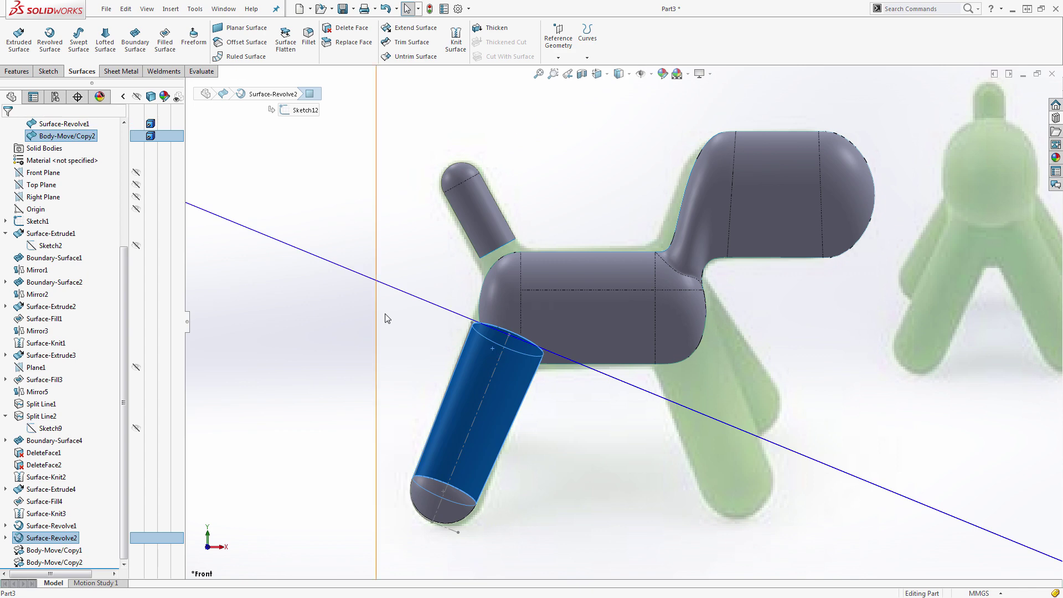
{"action": "left_click", "coordinate": [386, 319]}
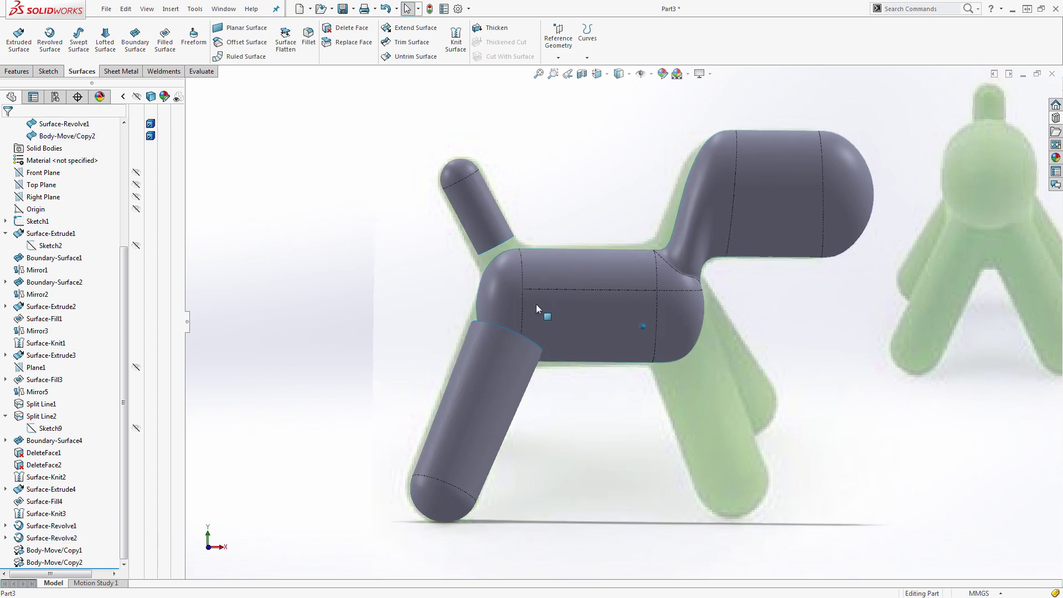
{"action": "middle_click_drag", "start_coordinate": [536, 304], "coordinate": [540, 324]}
Step: Split the body's rounded rear face along its intersection with the Top Plane
{"action": "left_click", "coordinate": [42, 184]}
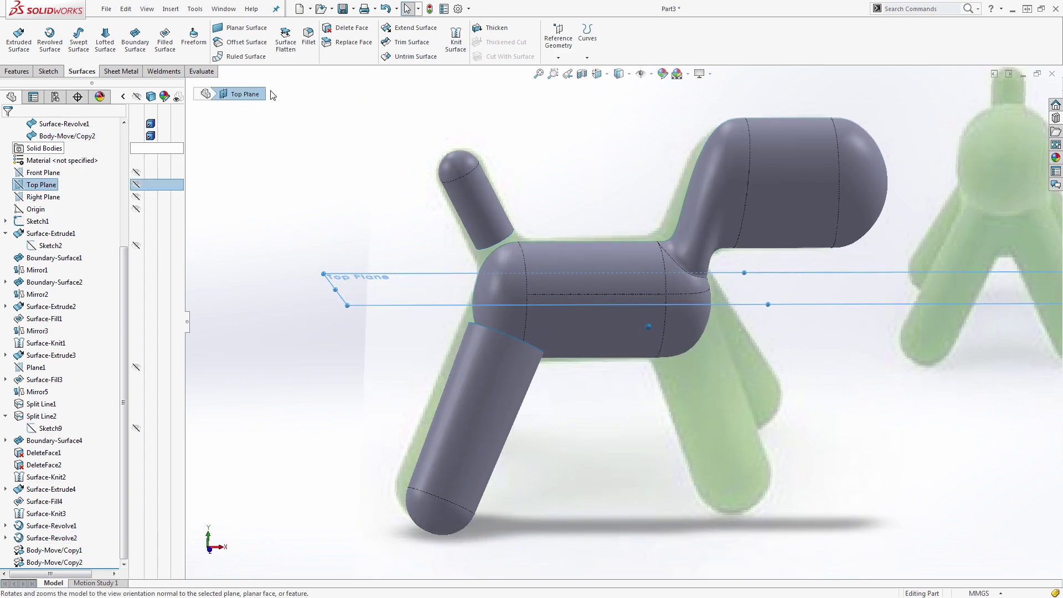
{"action": "middle_click_drag", "start_coordinate": [271, 93], "coordinate": [346, 138]}
{"action": "left_click", "coordinate": [595, 44]}
{"action": "left_click", "coordinate": [602, 72]}
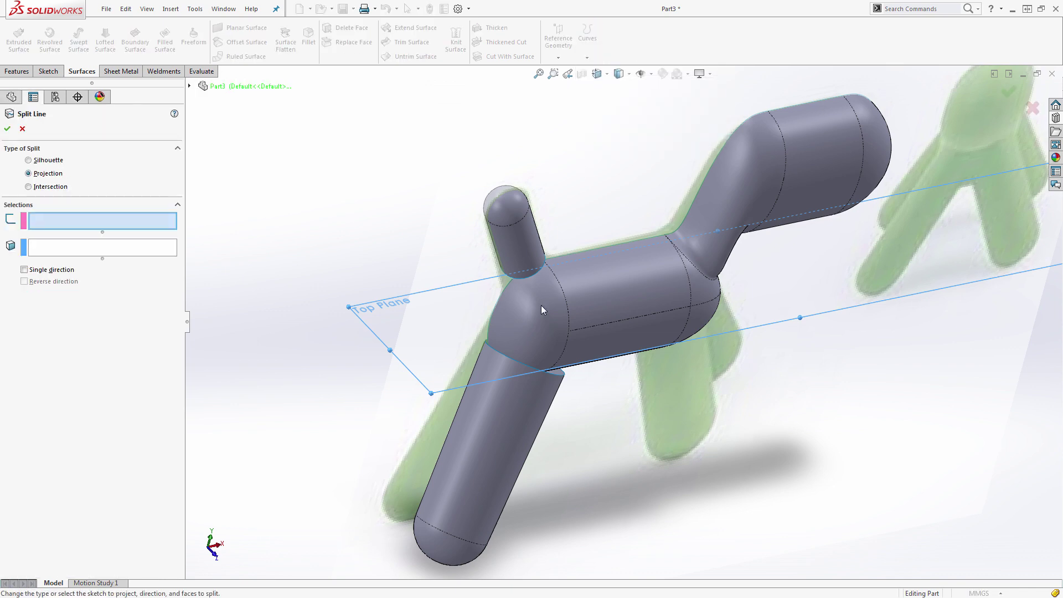
{"action": "left_click", "coordinate": [49, 187]}
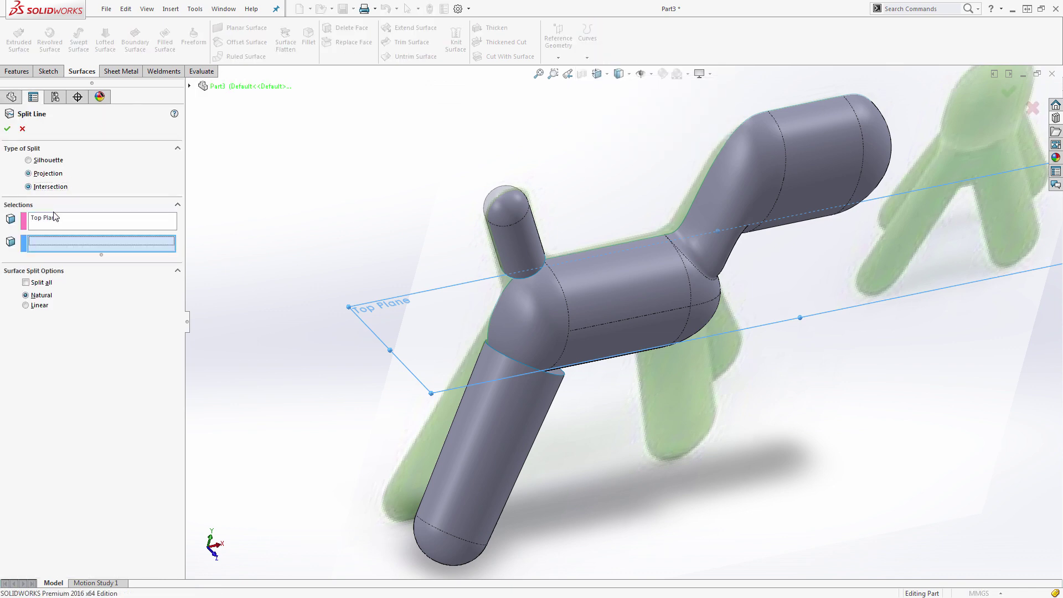
{"action": "left_click", "coordinate": [519, 326]}
{"action": "middle_click_drag", "start_coordinate": [492, 320], "coordinate": [449, 313]}
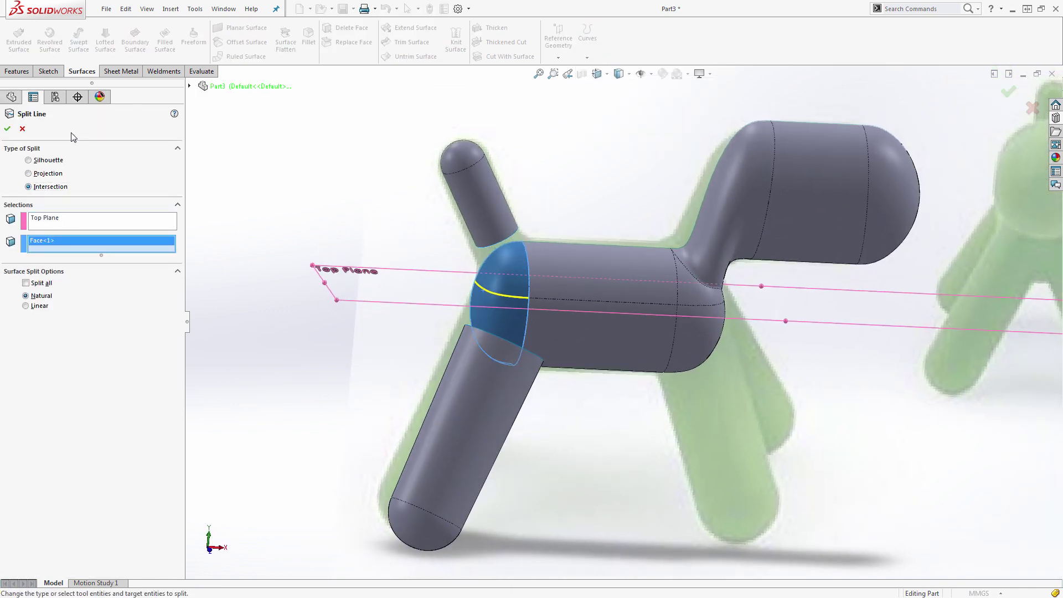
{"action": "left_click", "coordinate": [7, 131]}
{"action": "key", "text": "ctrl+1"}
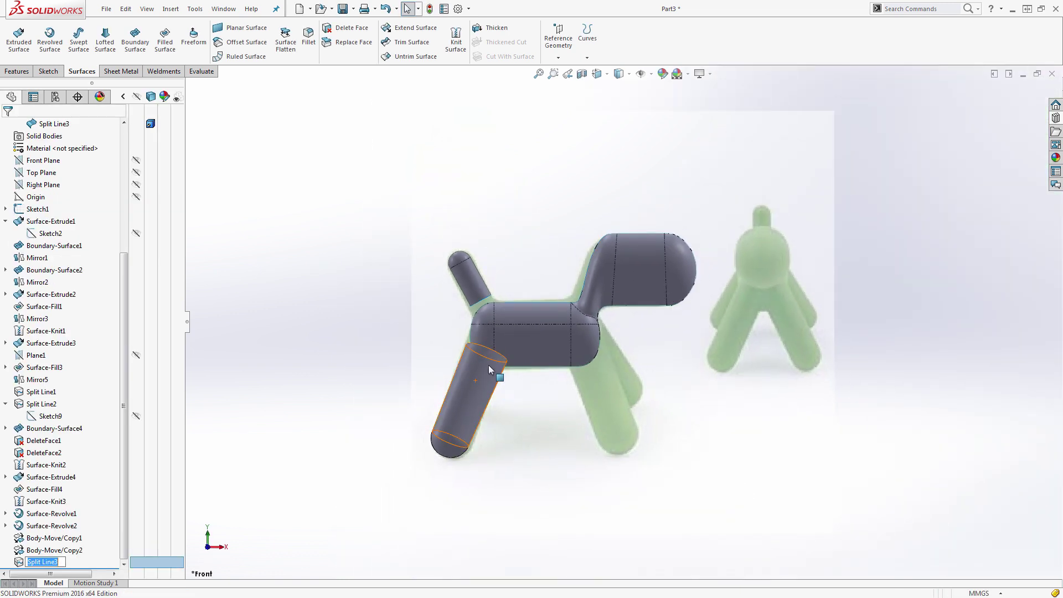
{"action": "scroll", "coordinate": [500, 334], "scroll_direction": "down", "scroll_amount": 5}
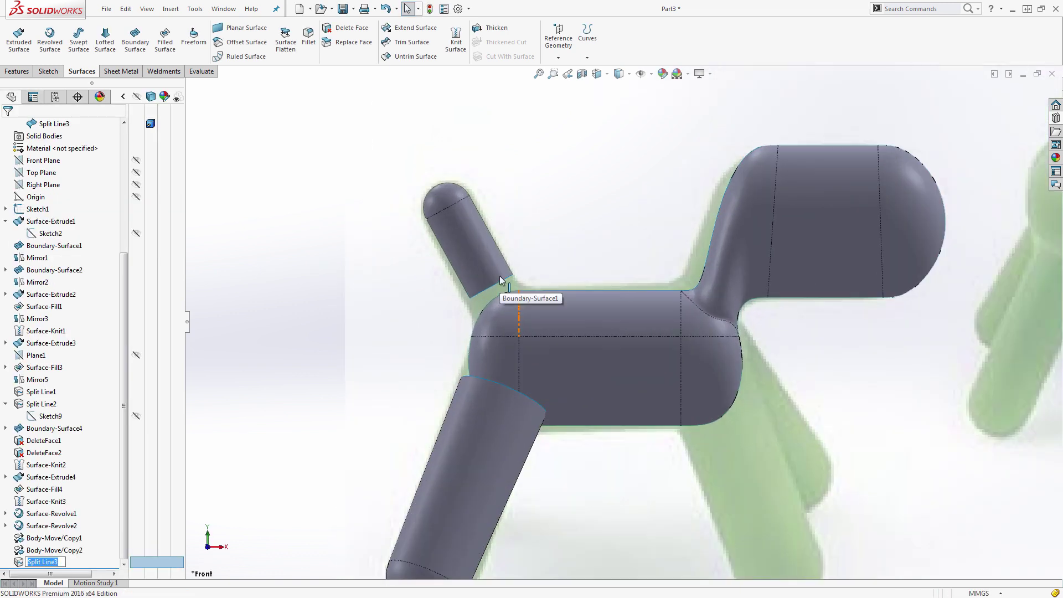
{"action": "left_click", "coordinate": [688, 298]}
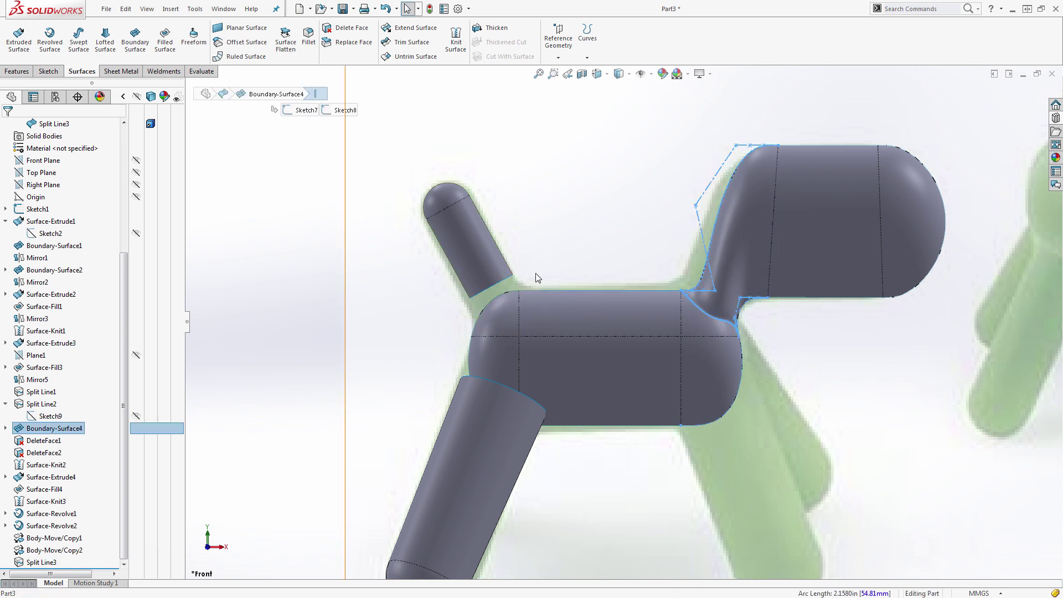
{"action": "left_click", "coordinate": [523, 242]}
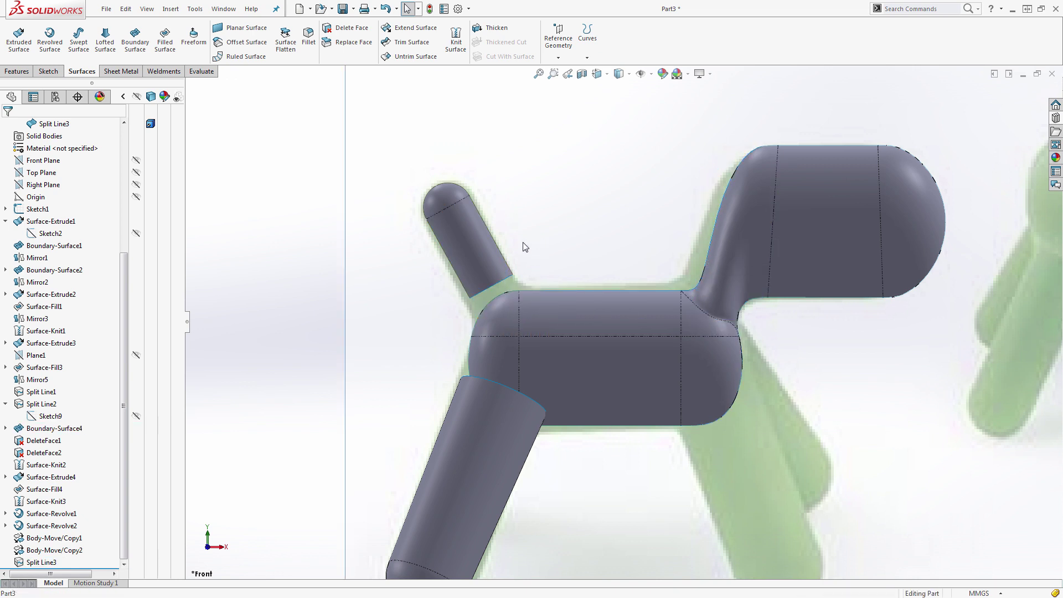
Step: Open a sketch on the Top Plane and start a centre-point circle near the tail's base
{"action": "left_click", "coordinate": [32, 174]}
{"action": "left_click", "coordinate": [38, 159]}
{"action": "scroll", "coordinate": [437, 313], "scroll_direction": "down", "scroll_amount": 4}
{"action": "scroll", "coordinate": [535, 272], "scroll_direction": "down", "scroll_amount": 2}
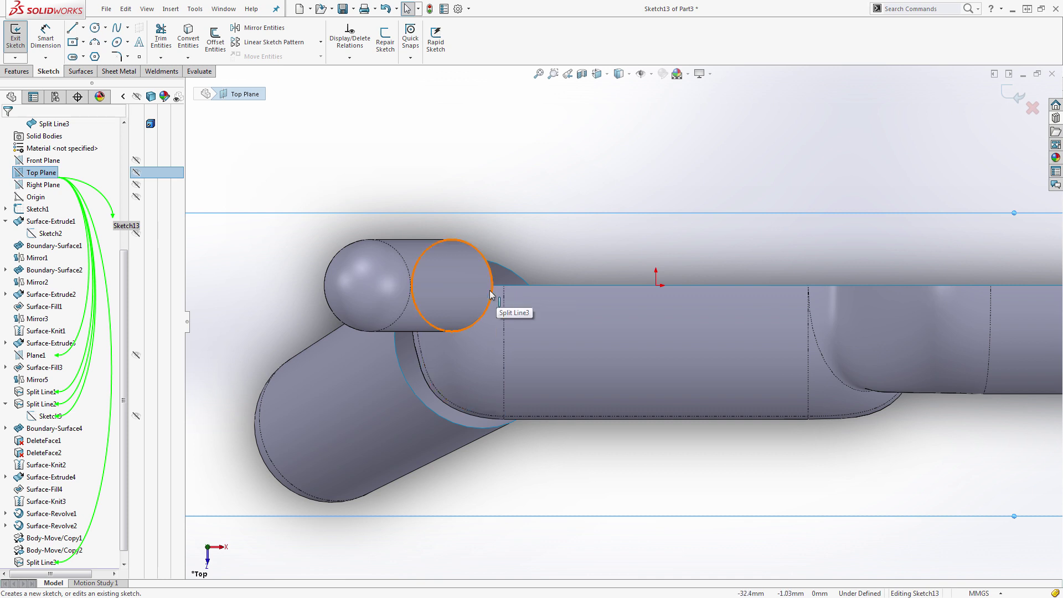
{"action": "key", "text": "c"}
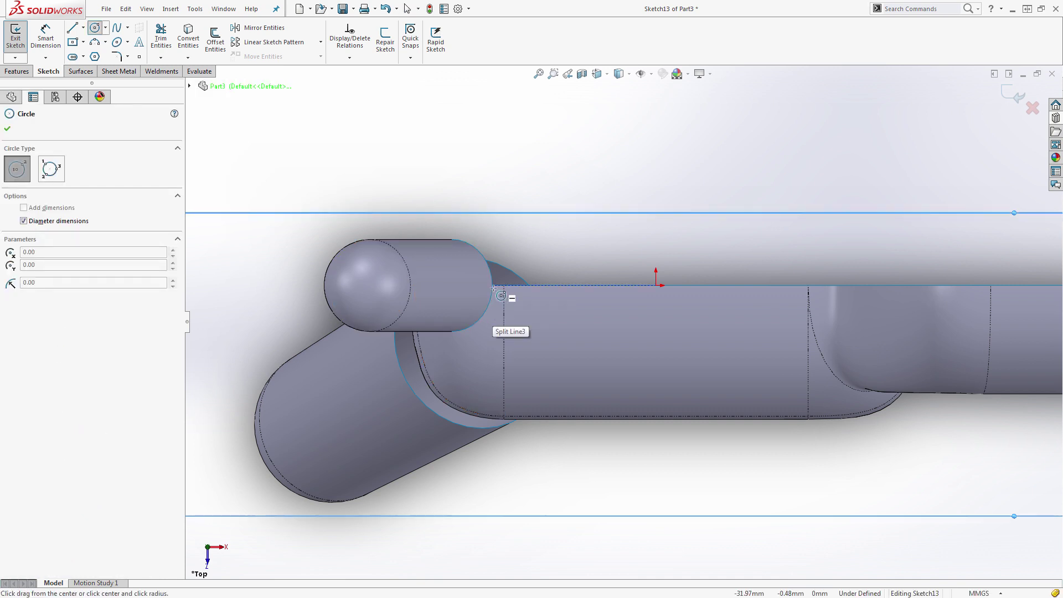
Step: Sketch a circle centred on the horizontal centre line at the tail's base, enclosing the tail's lower end, and exit the sketch
{"action": "left_click", "coordinate": [483, 285]}
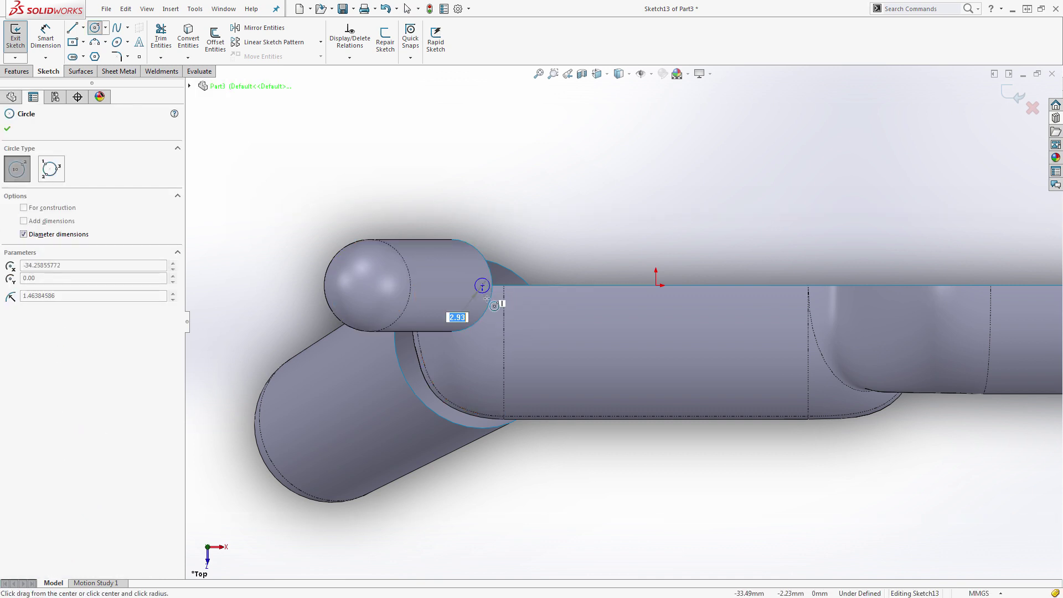
{"action": "left_click", "coordinate": [511, 336]}
{"action": "key", "text": "Escape"}
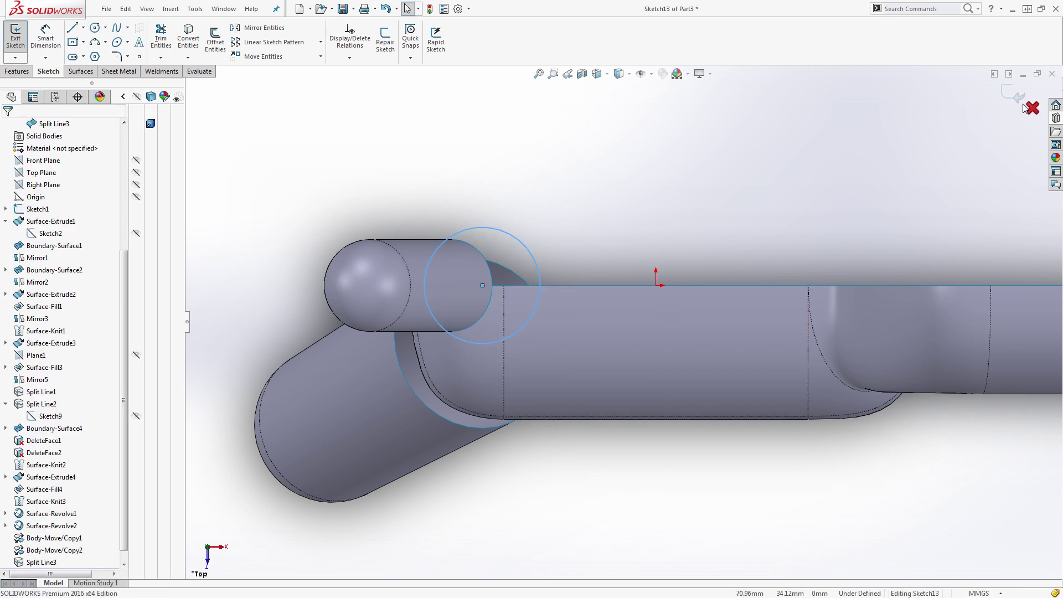
{"action": "left_click", "coordinate": [1014, 95]}
Step: Project the circle sketch as a split line onto the three body faces around and below the tail's base
{"action": "left_click", "coordinate": [587, 43]}
{"action": "left_click", "coordinate": [611, 78]}
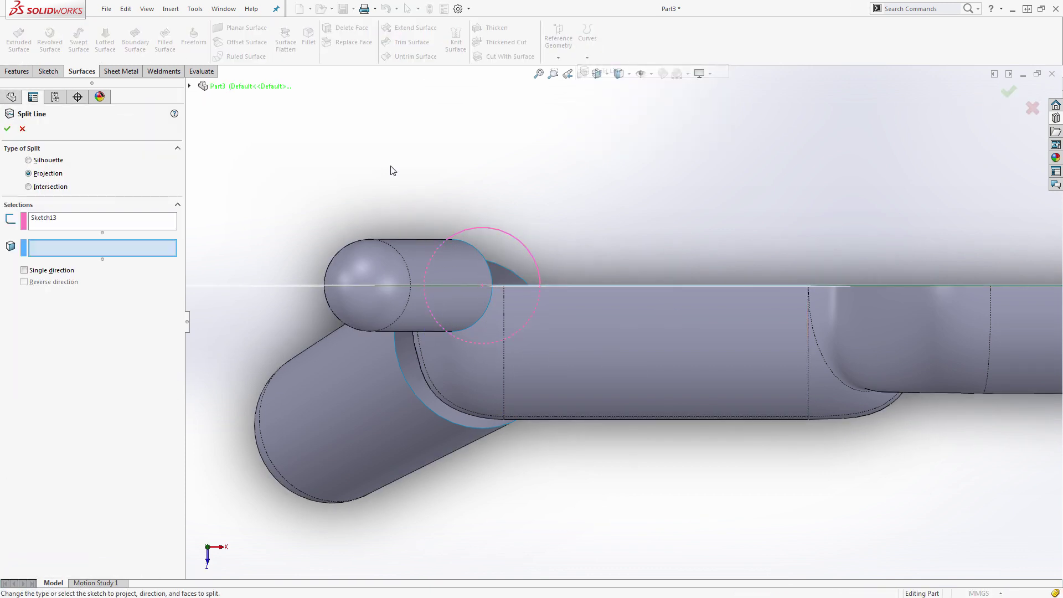
{"action": "left_click", "coordinate": [530, 322]}
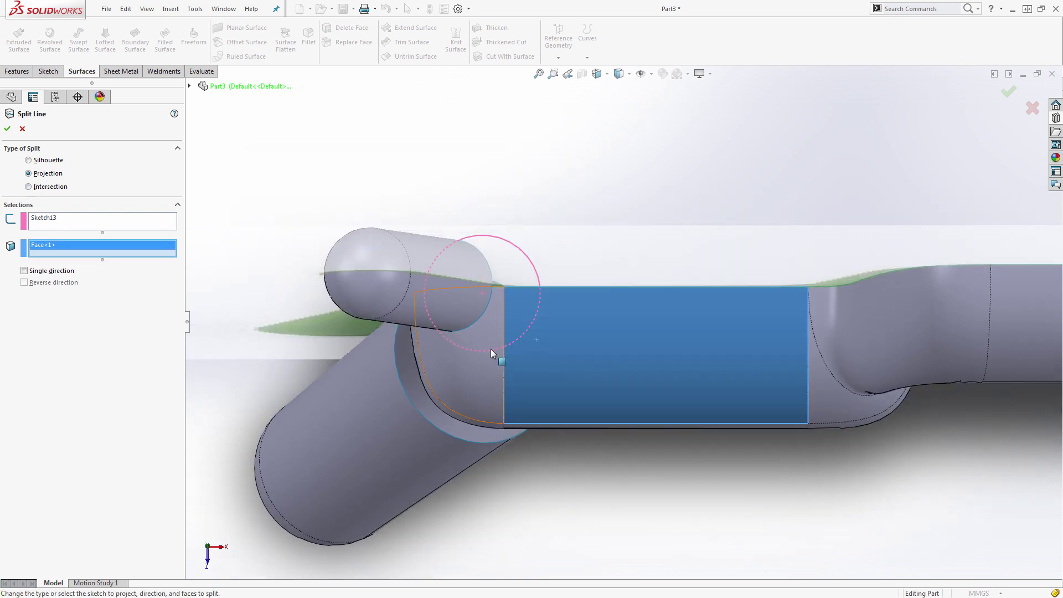
{"action": "left_click", "coordinate": [475, 361]}
{"action": "middle_click_drag", "start_coordinate": [446, 381], "coordinate": [417, 428]}
{"action": "left_click", "coordinate": [418, 428]}
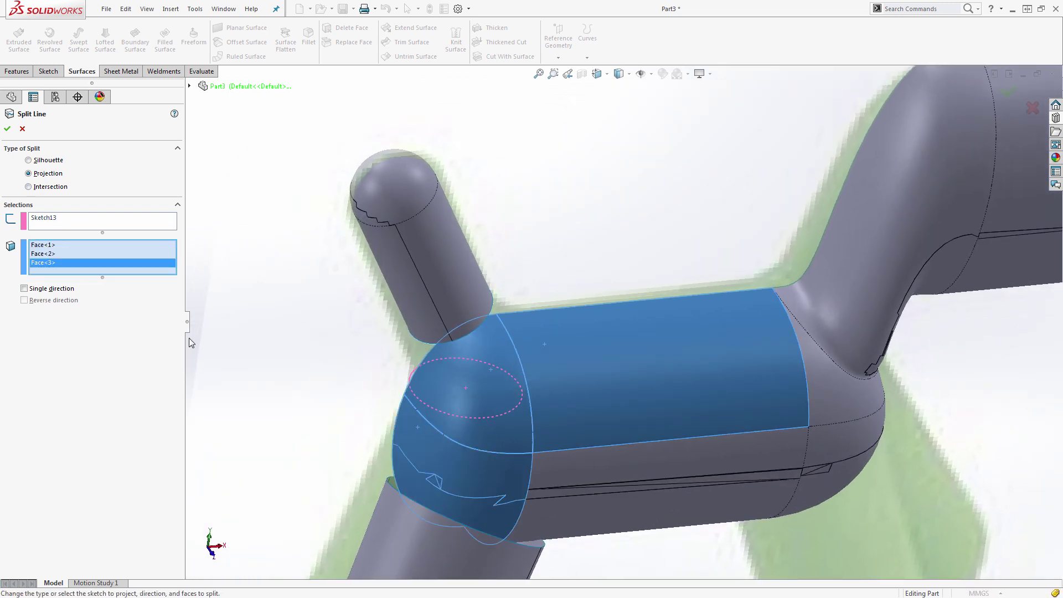
{"action": "left_click", "coordinate": [8, 129]}
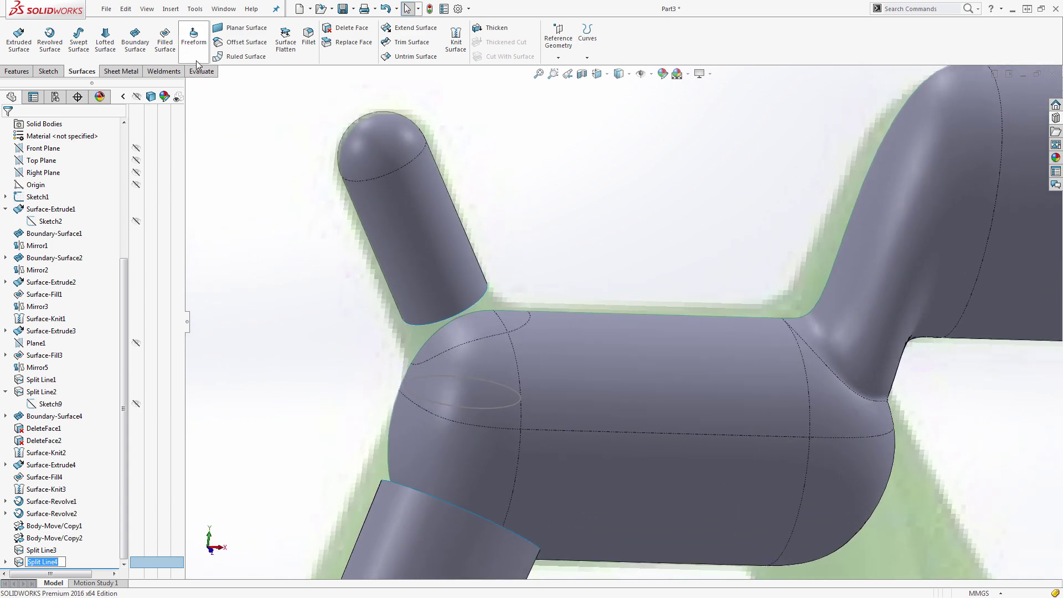
{"action": "left_click", "coordinate": [135, 45]}
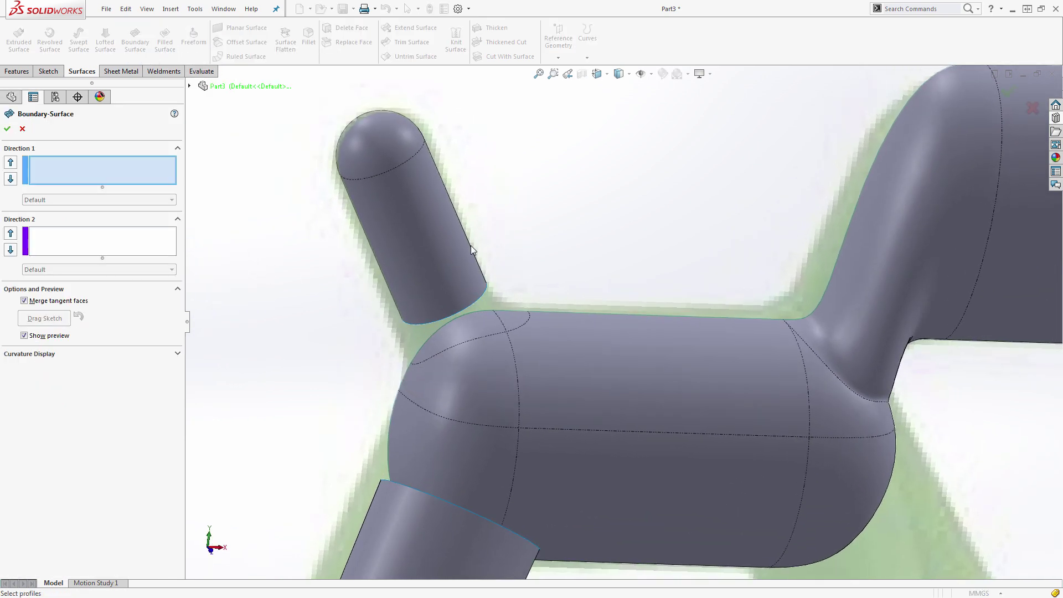
{"action": "left_click", "coordinate": [485, 292]}
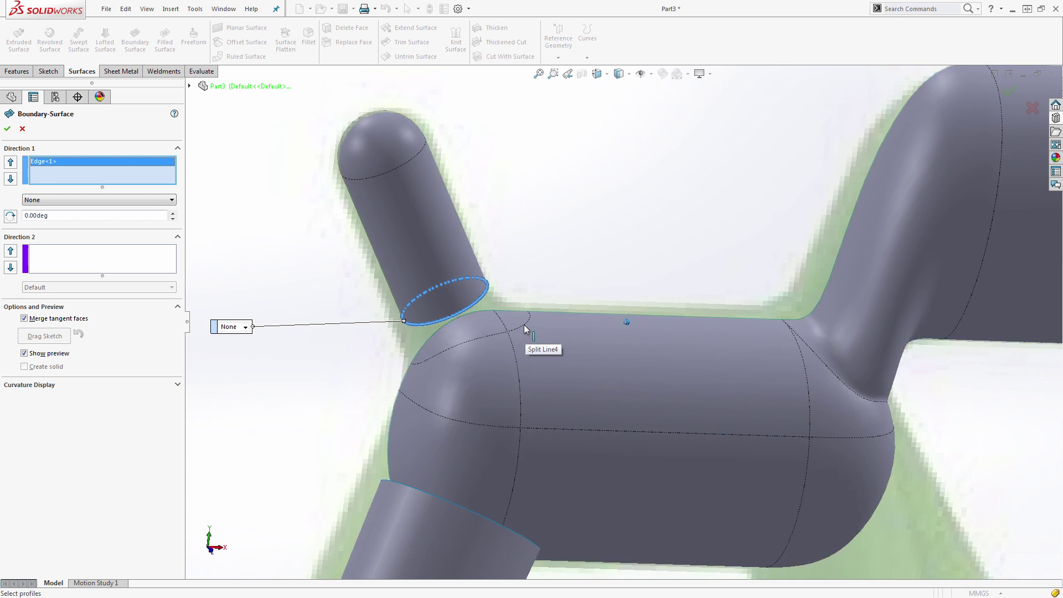
{"action": "left_click", "coordinate": [23, 129]}
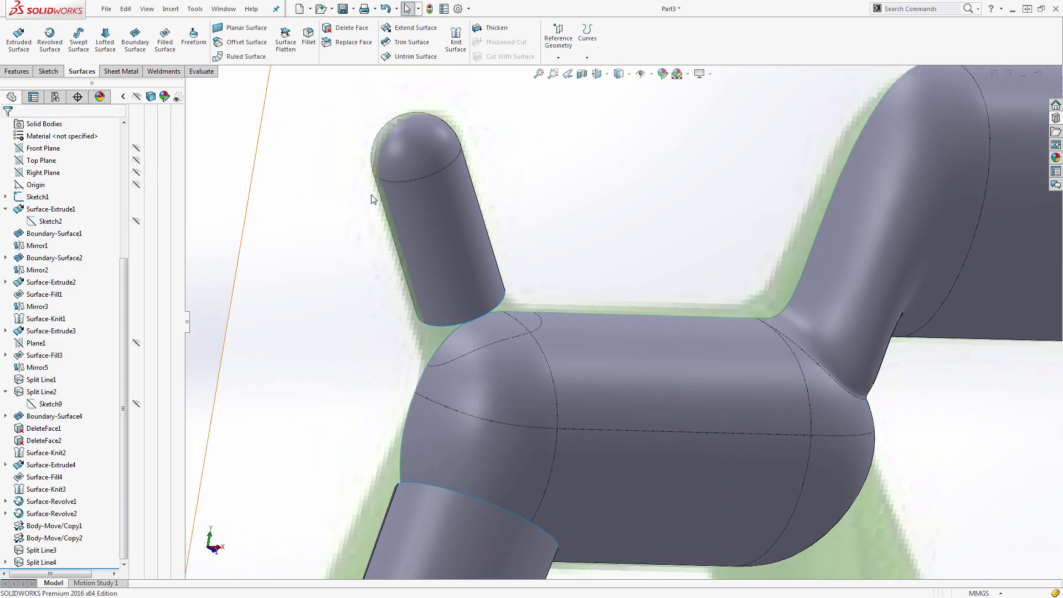
Step: Split the tail's cylindrical face and rounded tip with the Front Plane, using an Intersection split line
{"action": "middle_click_drag", "start_coordinate": [553, 297], "coordinate": [477, 183]}
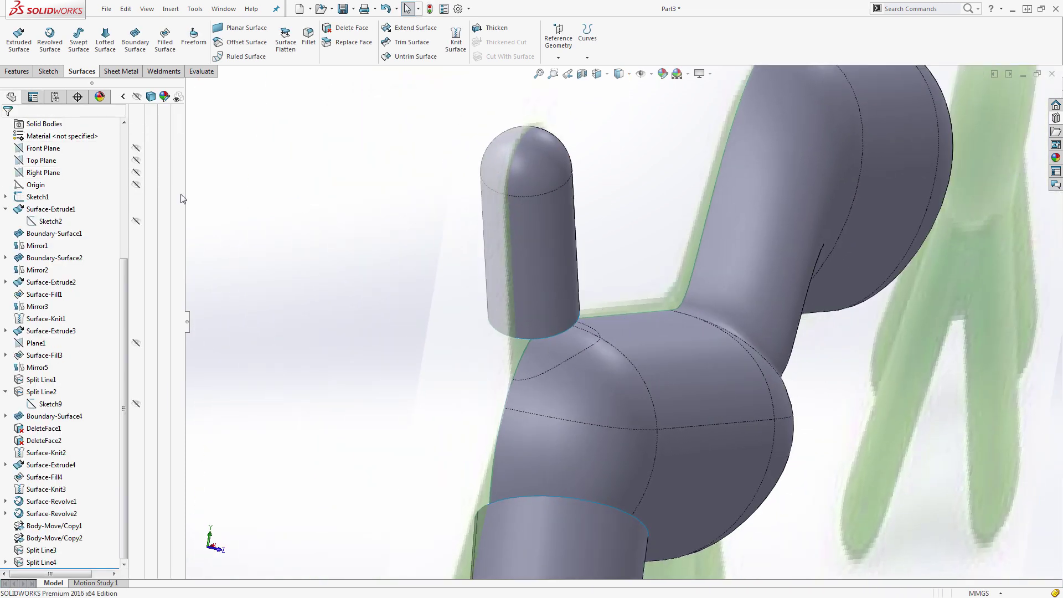
{"action": "left_click", "coordinate": [44, 148]}
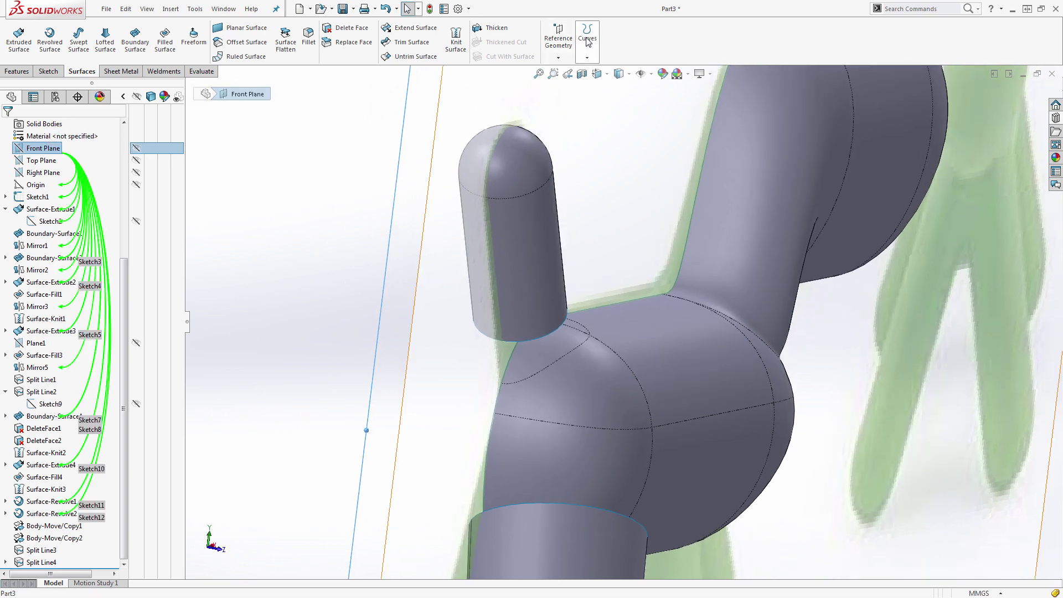
{"action": "left_click", "coordinate": [588, 42]}
{"action": "left_click", "coordinate": [608, 70]}
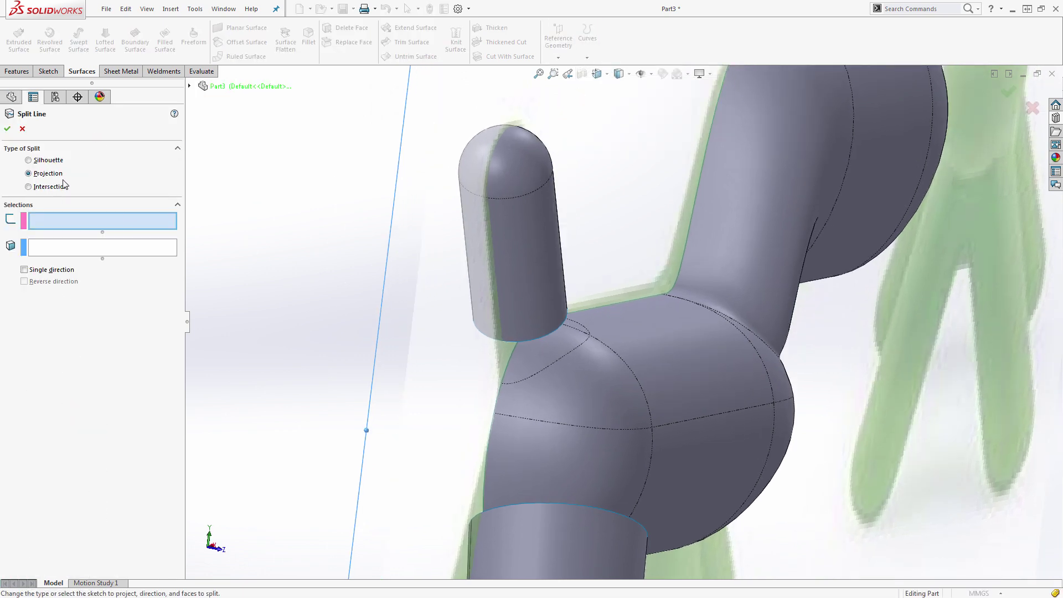
{"action": "left_click", "coordinate": [29, 187]}
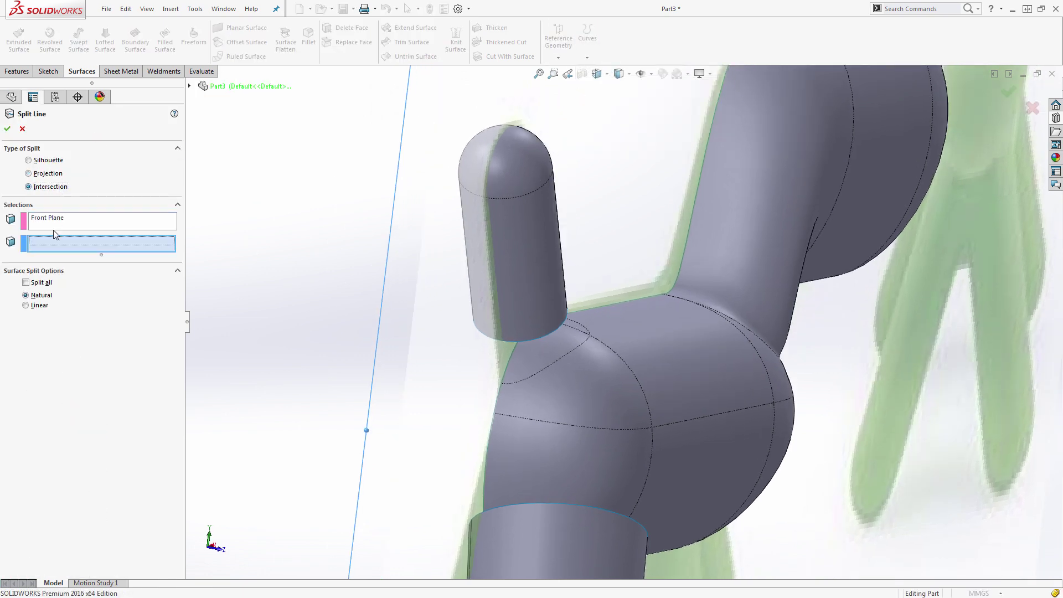
{"action": "left_click", "coordinate": [497, 183]}
{"action": "left_click", "coordinate": [483, 222]}
{"action": "left_click", "coordinate": [8, 130]}
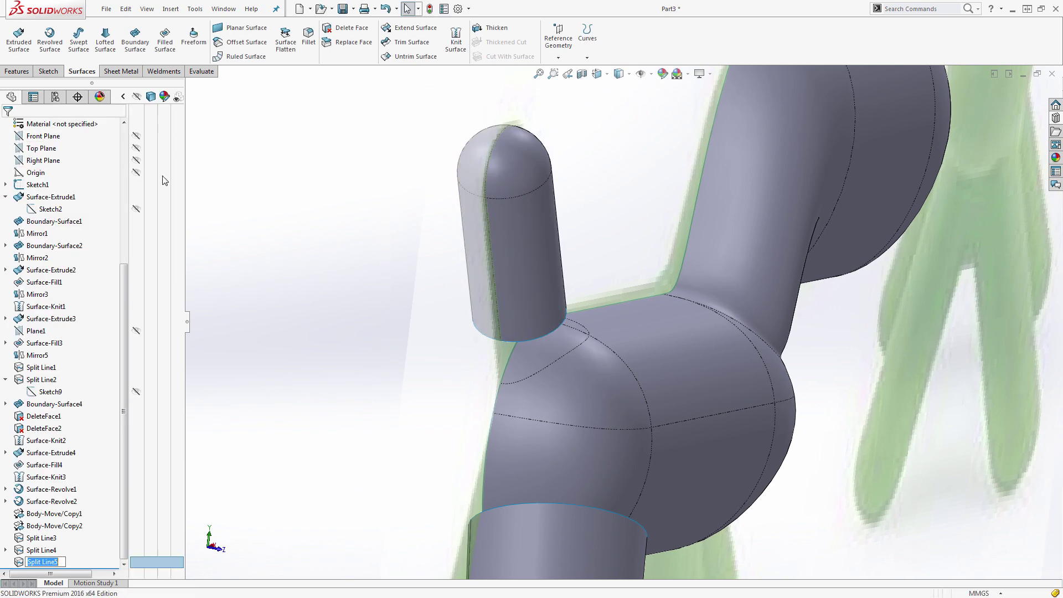
{"action": "left_click", "coordinate": [267, 191]}
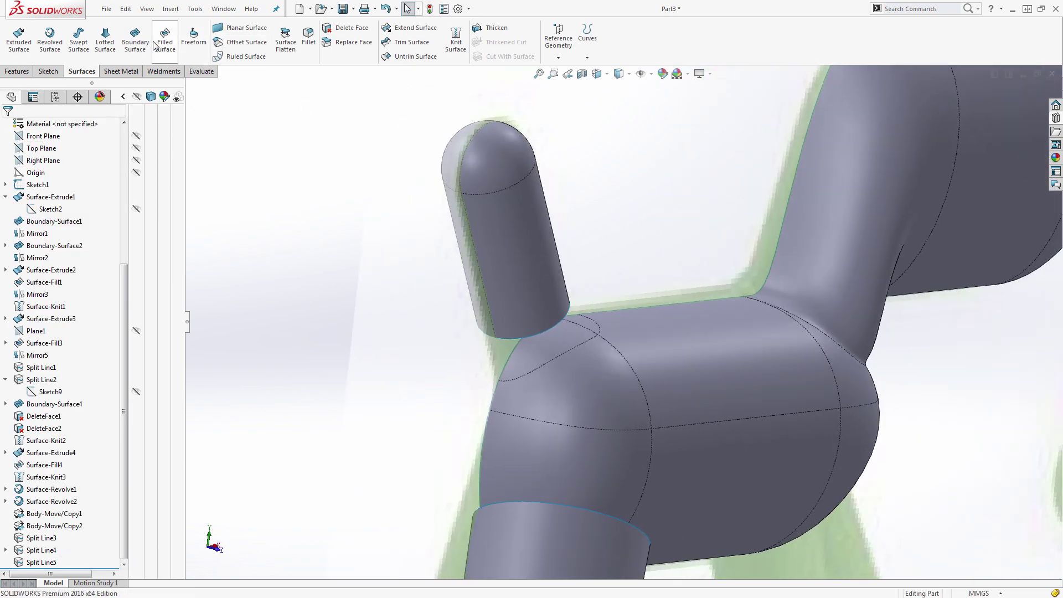
Step: Start a boundary surface from the tail's lower half-edge to an open group of the circular split edges on the body
{"action": "left_click", "coordinate": [136, 40]}
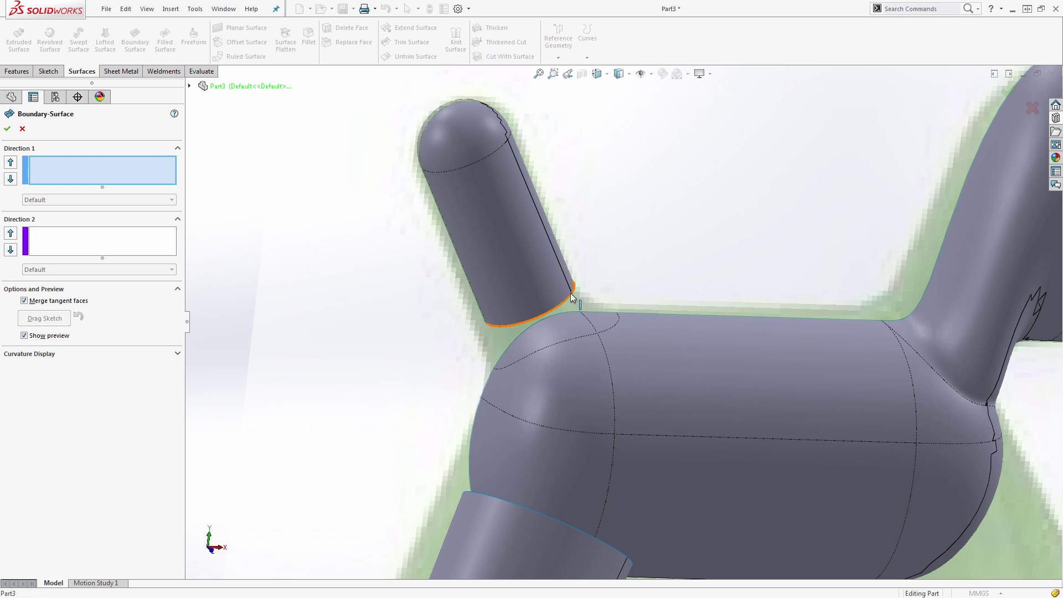
{"action": "left_click", "coordinate": [572, 297]}
{"action": "right_click", "coordinate": [619, 245]}
{"action": "left_click", "coordinate": [656, 276]}
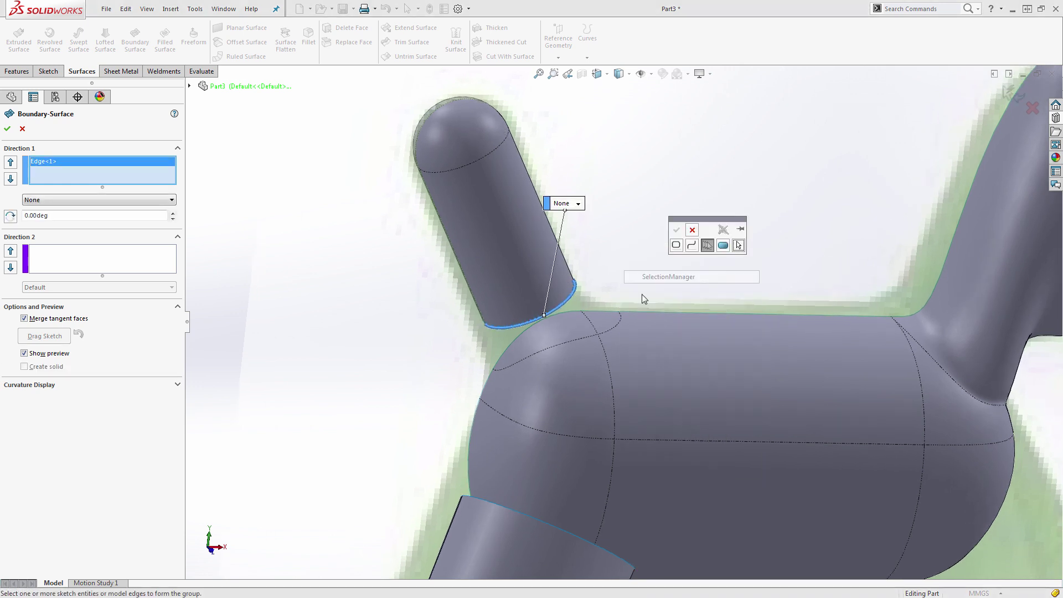
{"action": "left_click", "coordinate": [590, 338]}
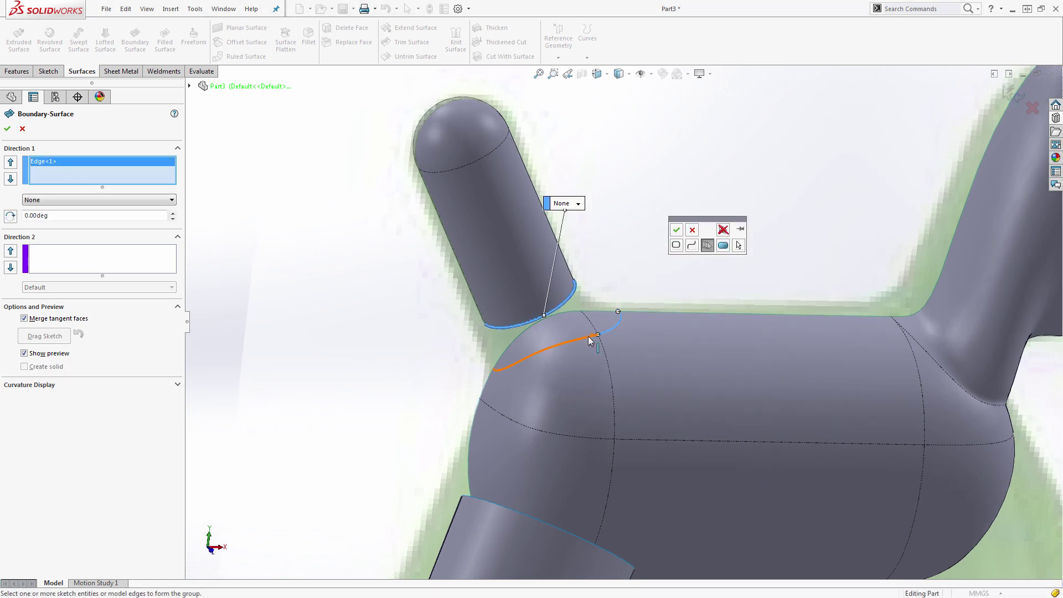
{"action": "left_click", "coordinate": [676, 230]}
Step: Set Tangency To Face for both the body edge group and the tail edge, and create the boundary surface
{"action": "left_click", "coordinate": [132, 201]}
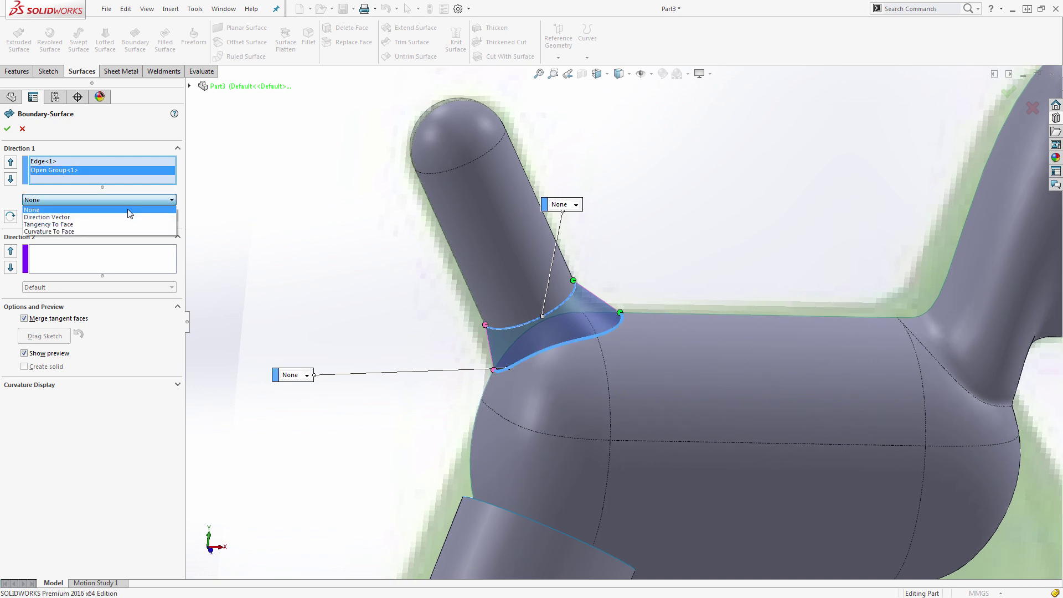
{"action": "left_click", "coordinate": [124, 224]}
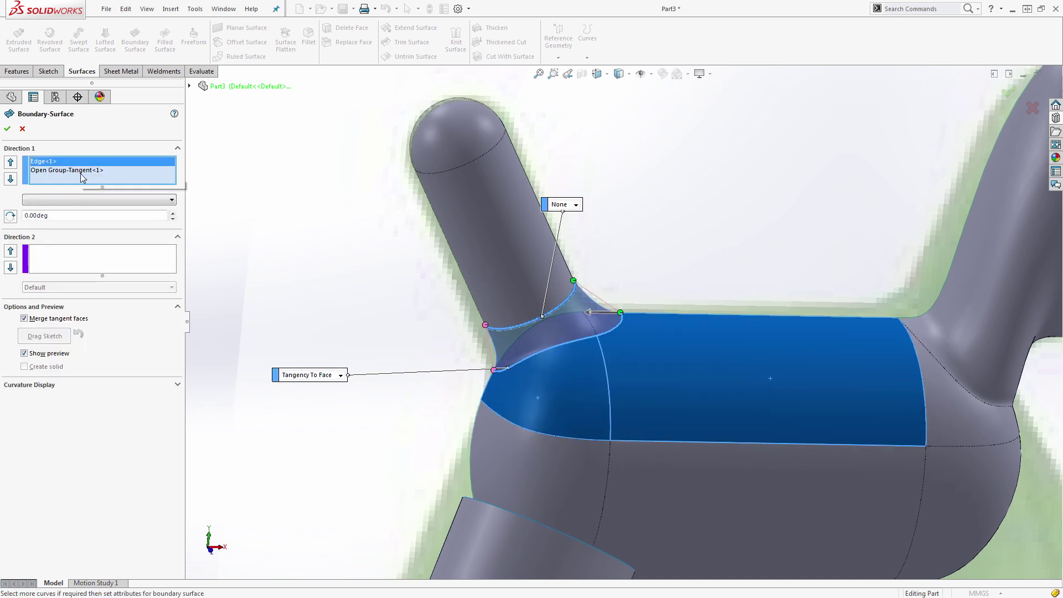
{"action": "left_click", "coordinate": [83, 200]}
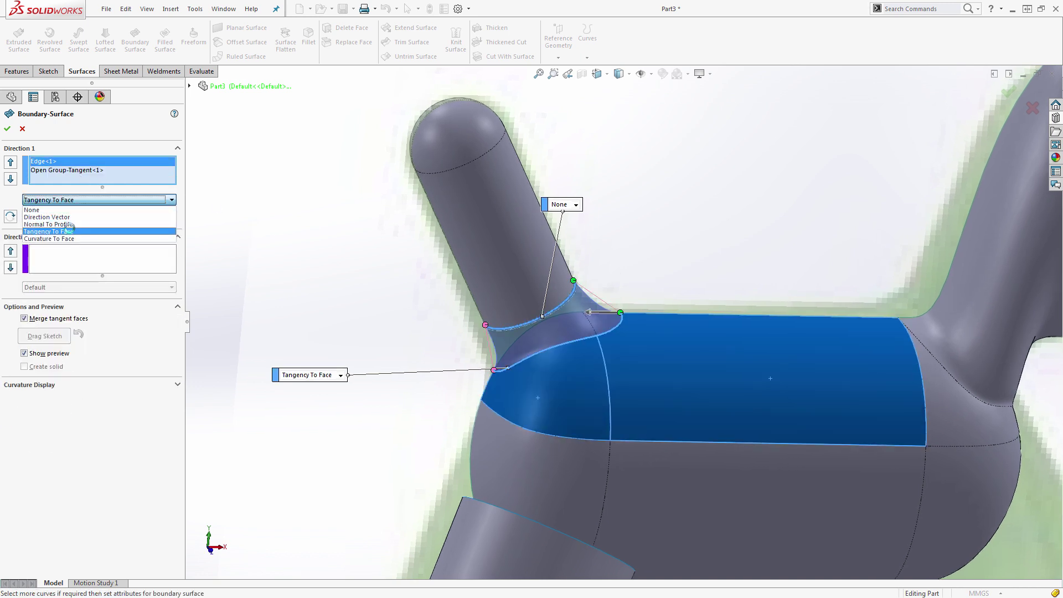
{"action": "left_click", "coordinate": [69, 231]}
{"action": "left_click", "coordinate": [8, 129]}
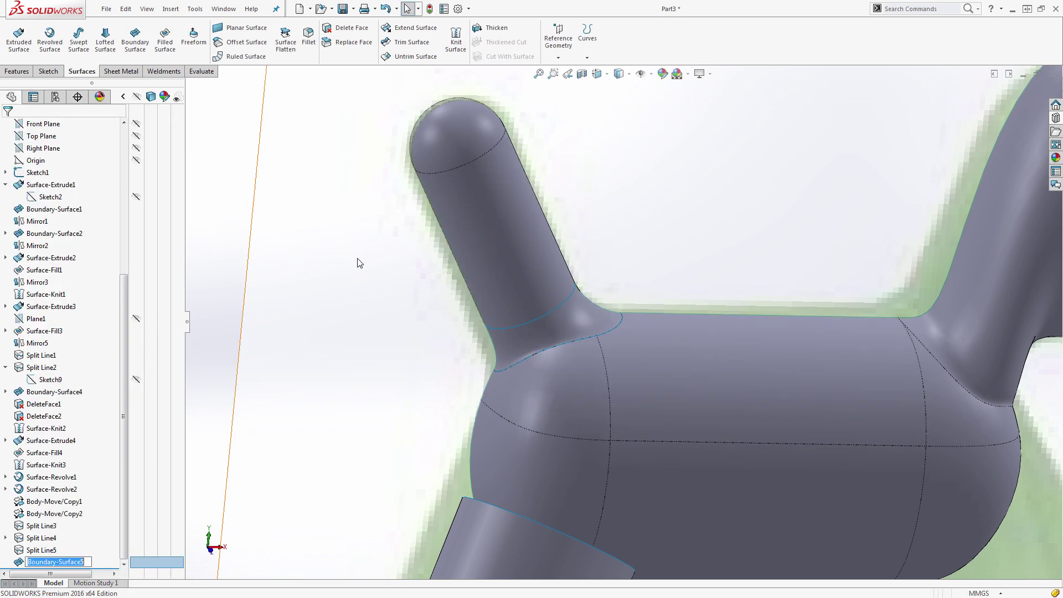
{"action": "scroll", "coordinate": [360, 262], "scroll_direction": "up", "scroll_amount": 3}
{"action": "middle_click_drag", "start_coordinate": [364, 261], "coordinate": [404, 278]}
{"action": "key", "text": "ctrl+1"}
{"action": "scroll", "coordinate": [505, 299], "scroll_direction": "down", "scroll_amount": 4}
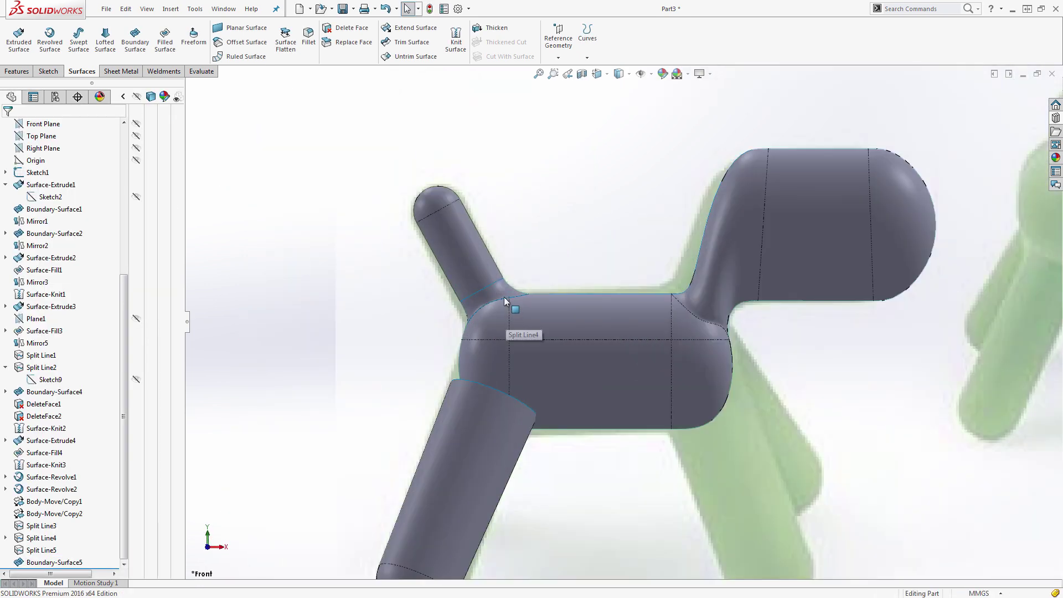
{"action": "middle_click_drag", "start_coordinate": [503, 321], "coordinate": [526, 381]}
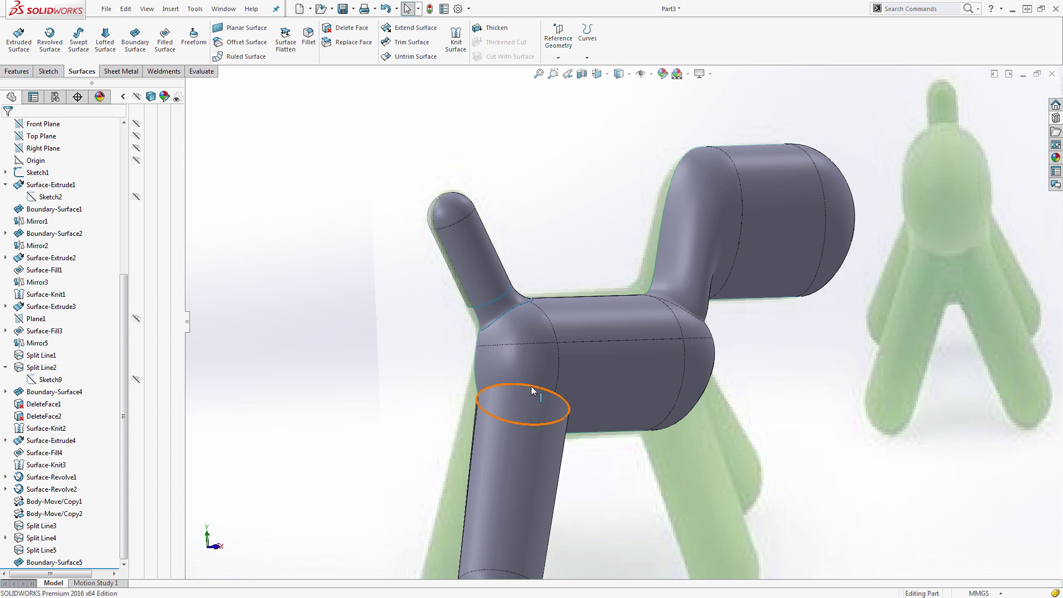
Step: Return to the front view and save the part as Dog in the Product Videos folder
{"action": "key", "text": "ctrl+1"}
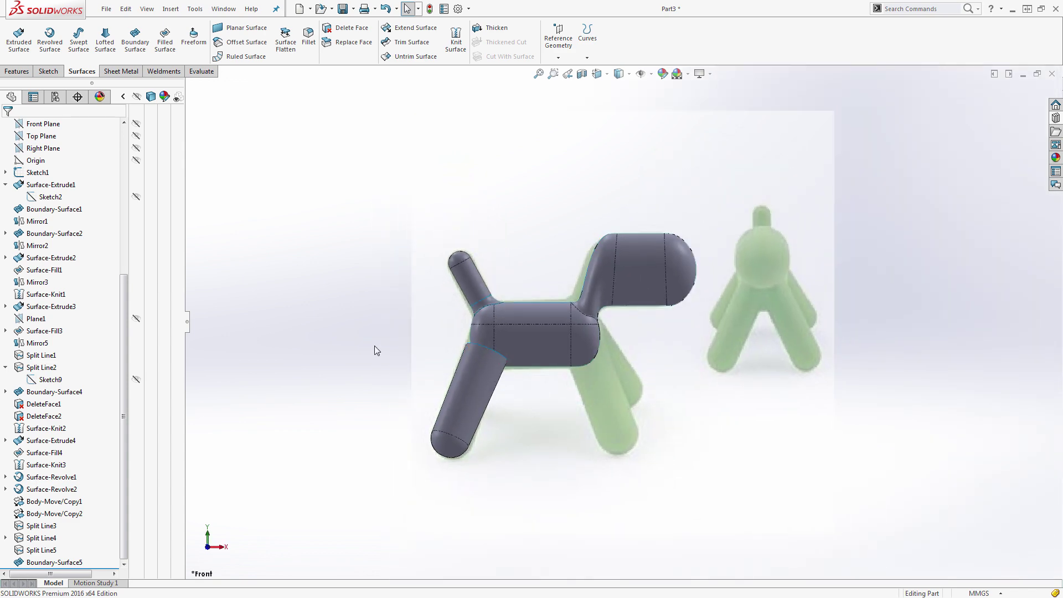
{"action": "left_click", "coordinate": [342, 12]}
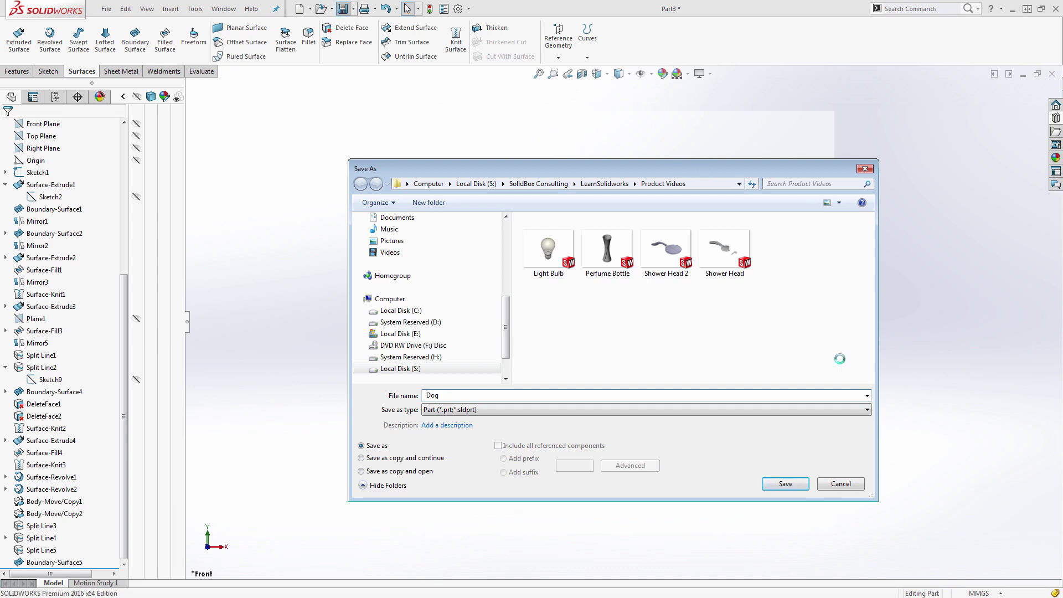
{"action": "left_click", "coordinate": [787, 484]}
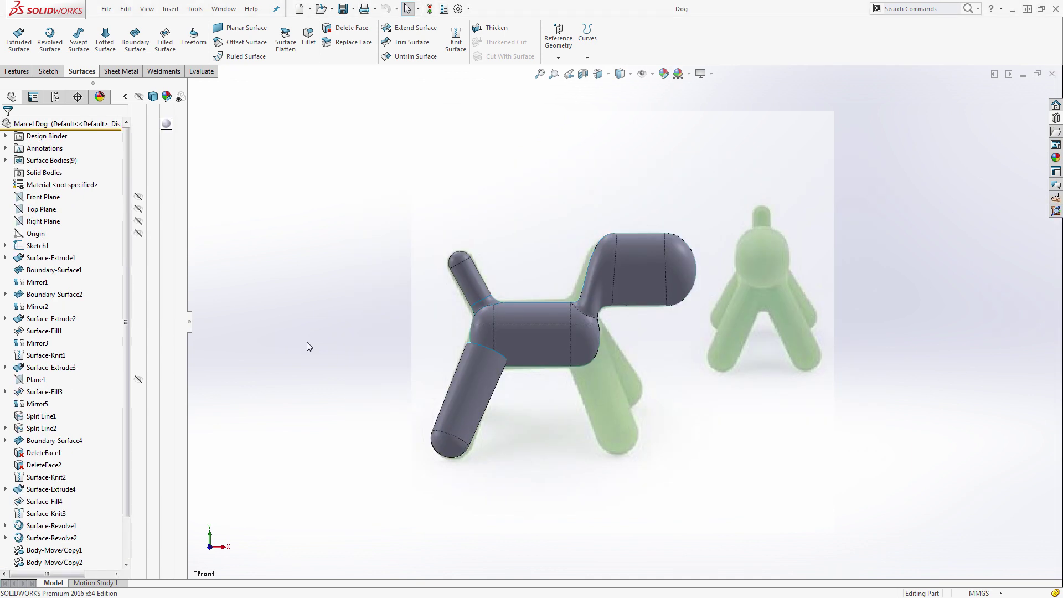
Step: Examine the hind leg's angle and its open upper end against the body from the rear and front
{"action": "middle_click_drag", "start_coordinate": [307, 341], "coordinate": [405, 360]}
{"action": "scroll", "coordinate": [564, 380], "scroll_direction": "down", "scroll_amount": 4}
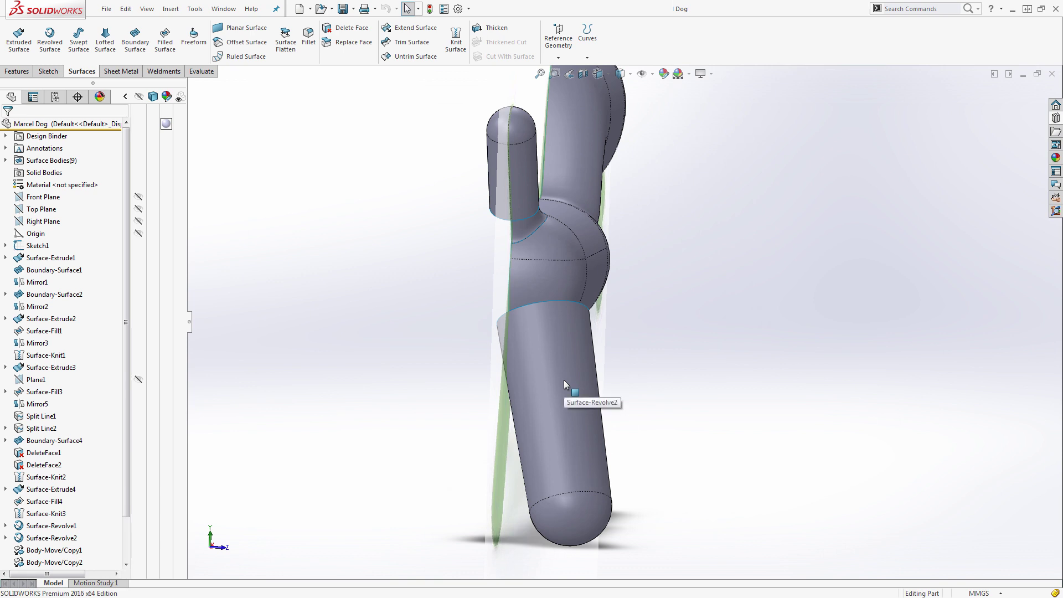
{"action": "middle_click_drag", "start_coordinate": [510, 304], "coordinate": [551, 336]}
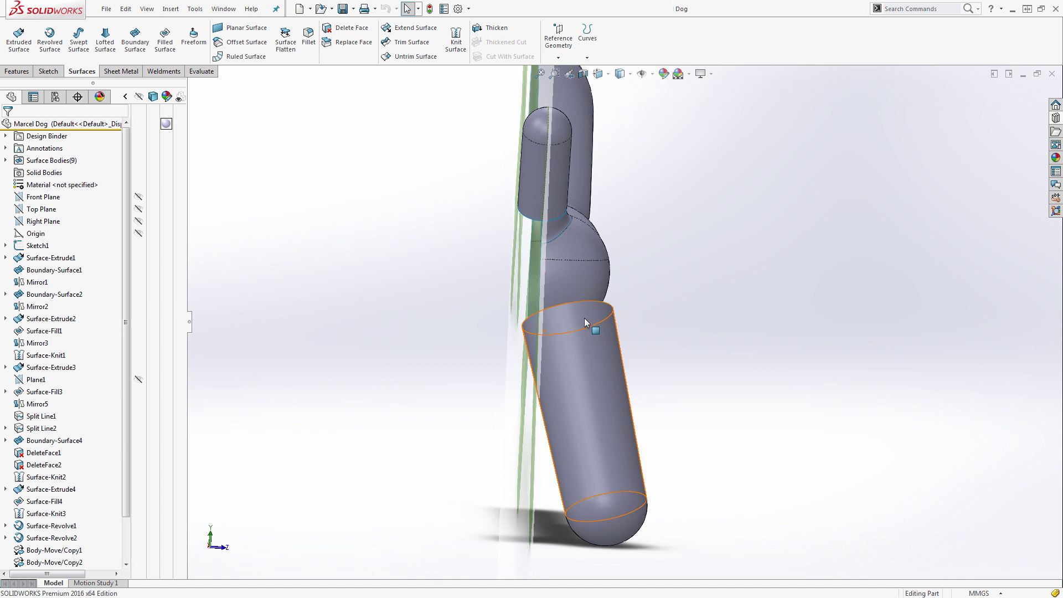
{"action": "mouse_move", "coordinate": [584, 318]}
{"action": "middle_mouse_down"}
{"action": "mouse_move", "coordinate": [606, 297]}
{"action": "mouse_move", "coordinate": [570, 304]}
{"action": "mouse_move", "coordinate": [560, 293]}
{"action": "mouse_move", "coordinate": [542, 328]}
{"action": "middle_mouse_up"}
{"action": "key", "text": "ctrl+1"}
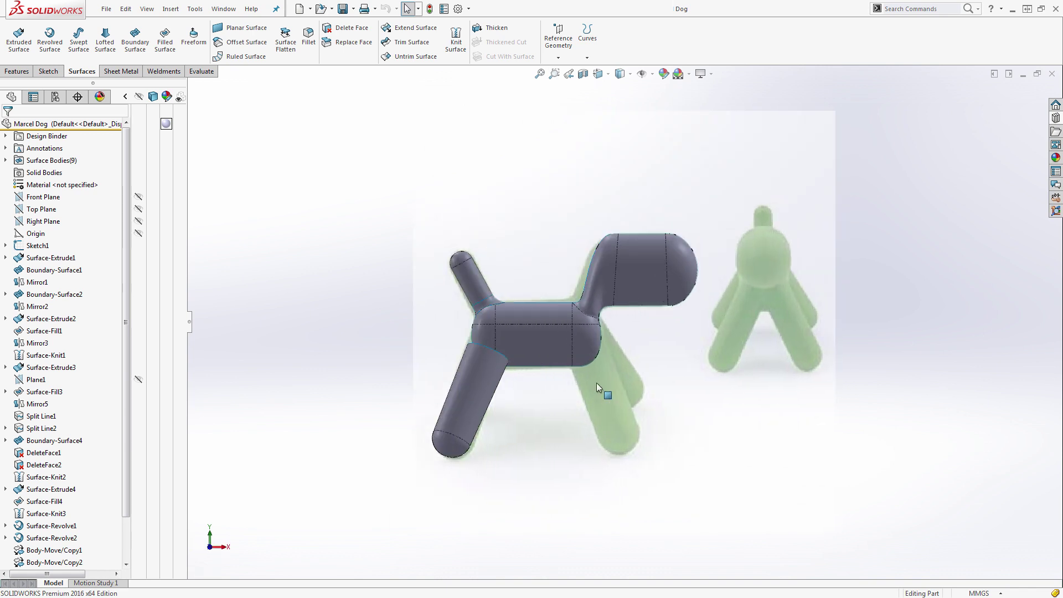
{"action": "scroll", "coordinate": [518, 389], "scroll_direction": "down", "scroll_amount": 1}
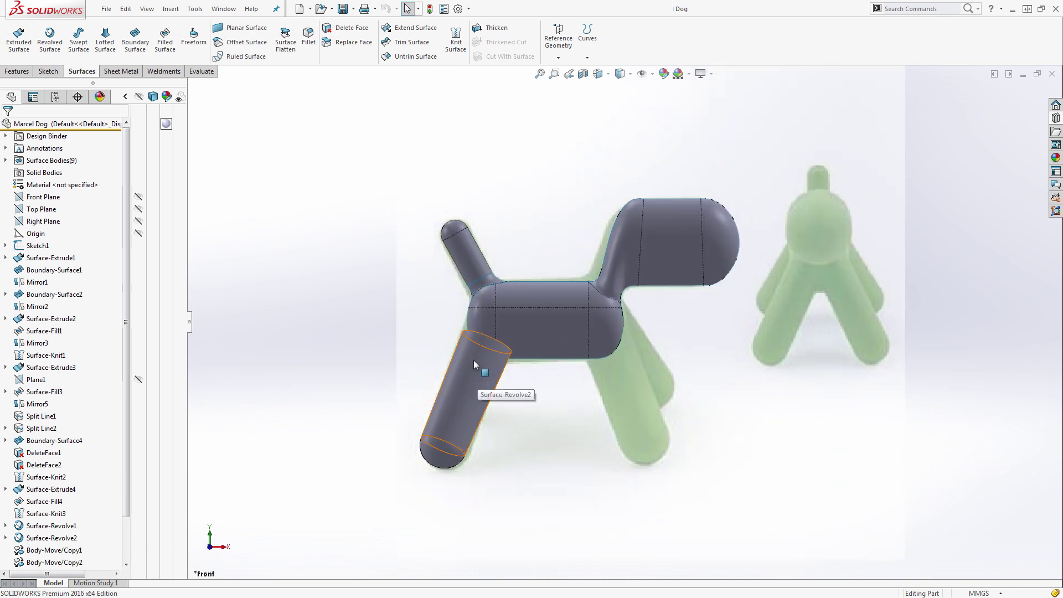
{"action": "middle_click_drag", "start_coordinate": [473, 359], "coordinate": [570, 363]}
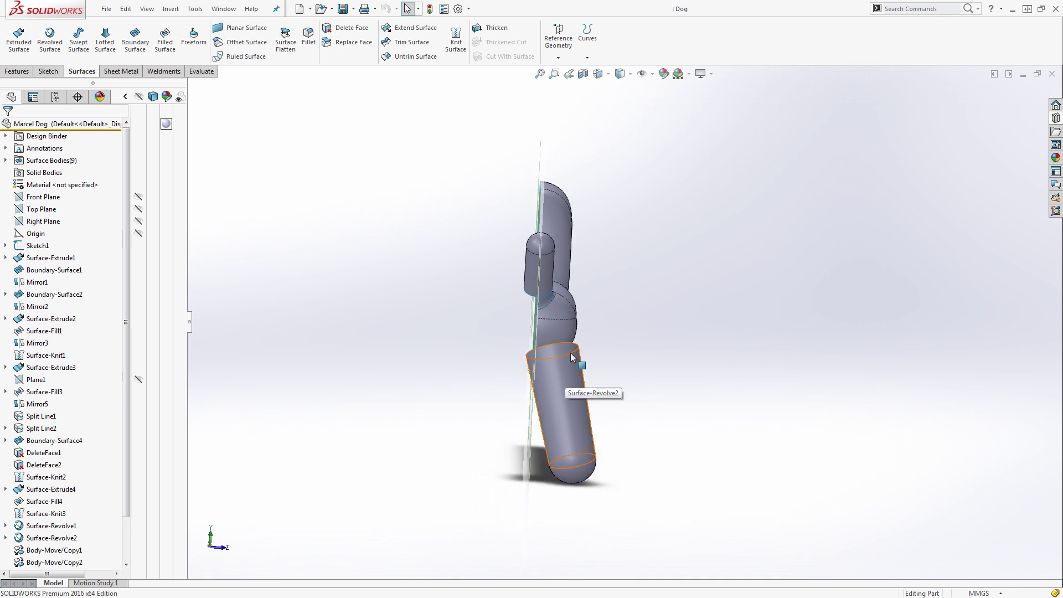
{"action": "key", "text": "ctrl+1"}
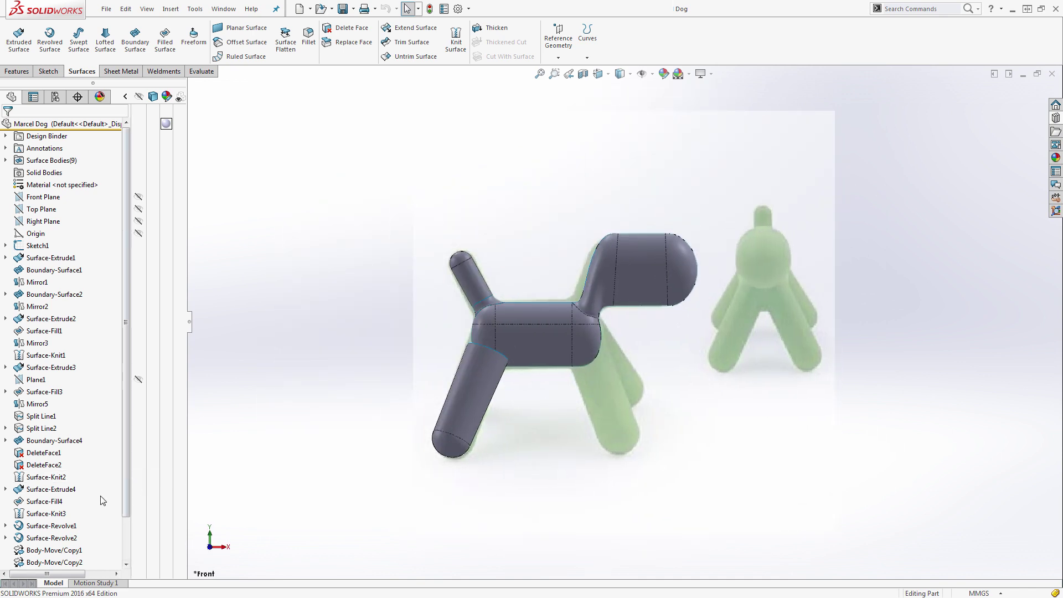
Step: Edit the hind leg's revolve sketch and shift its straight outer profile line toward the centreline to slim the leg, then exit the sketch
{"action": "scroll", "coordinate": [38, 498], "scroll_direction": "down", "scroll_amount": 3}
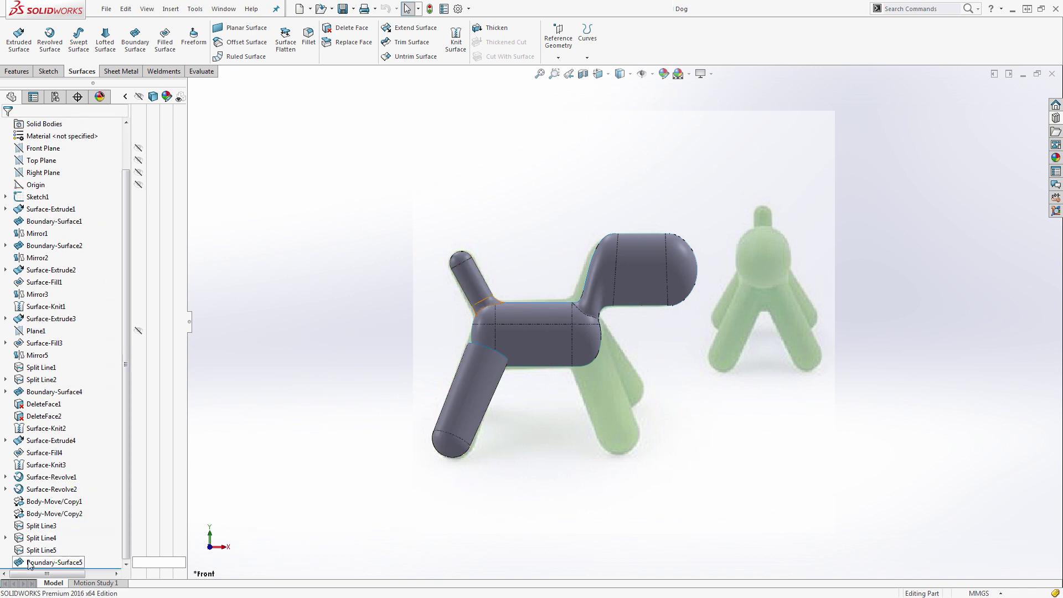
{"action": "left_click", "coordinate": [39, 489]}
{"action": "left_click", "coordinate": [5, 489]}
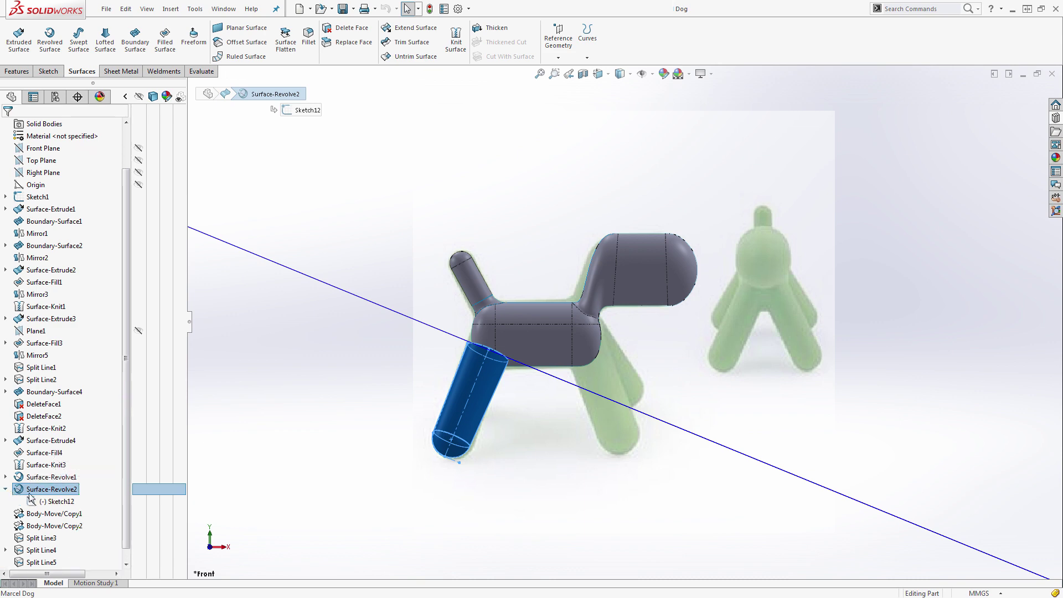
{"action": "left_click", "coordinate": [43, 501]}
{"action": "left_click", "coordinate": [52, 475]}
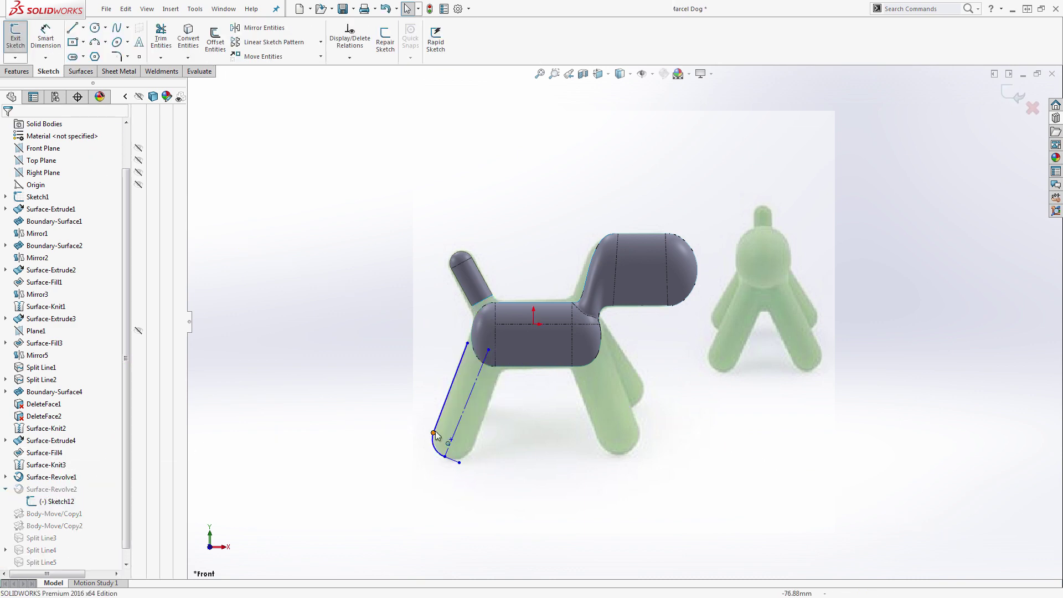
{"action": "scroll", "coordinate": [435, 435], "scroll_direction": "down", "scroll_amount": 2}
{"action": "scroll", "coordinate": [474, 331], "scroll_direction": "down", "scroll_amount": 2}
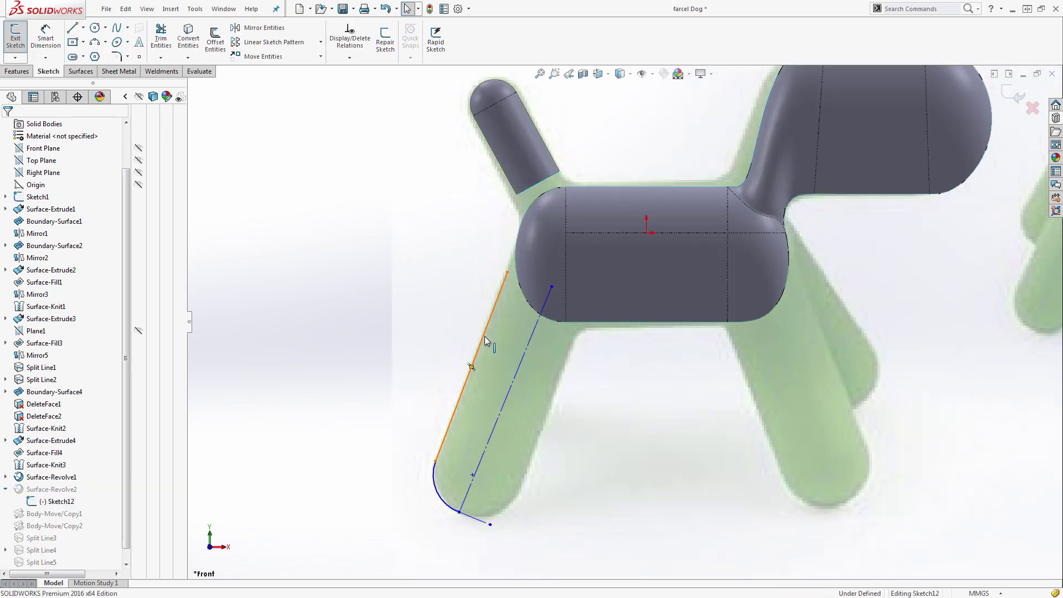
{"action": "left_click", "coordinate": [484, 337]}
{"action": "left_click_drag", "start_coordinate": [492, 347], "coordinate": [491, 347]}
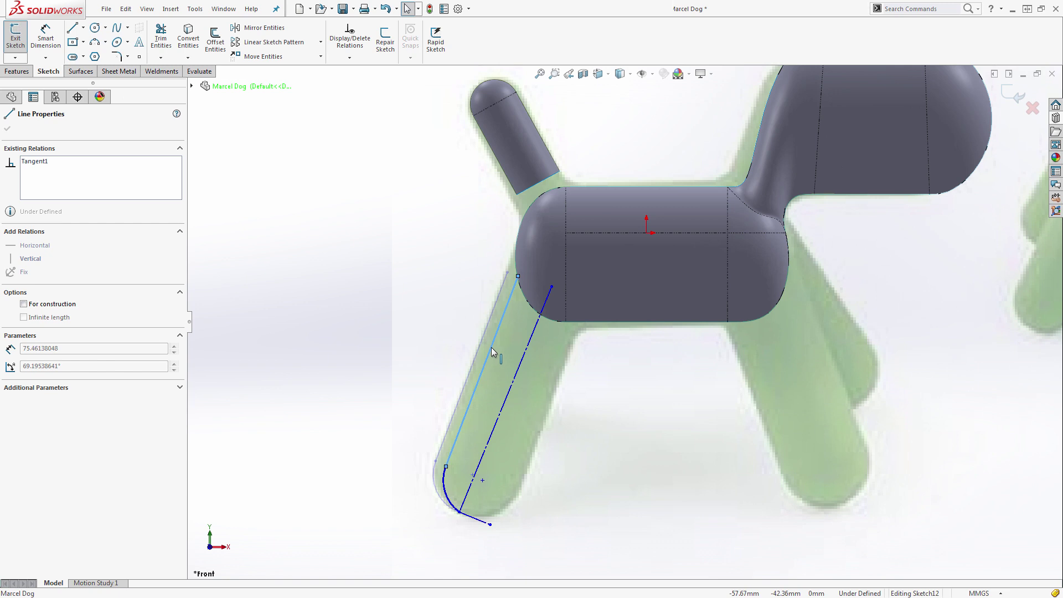
{"action": "left_click", "coordinate": [491, 347]}
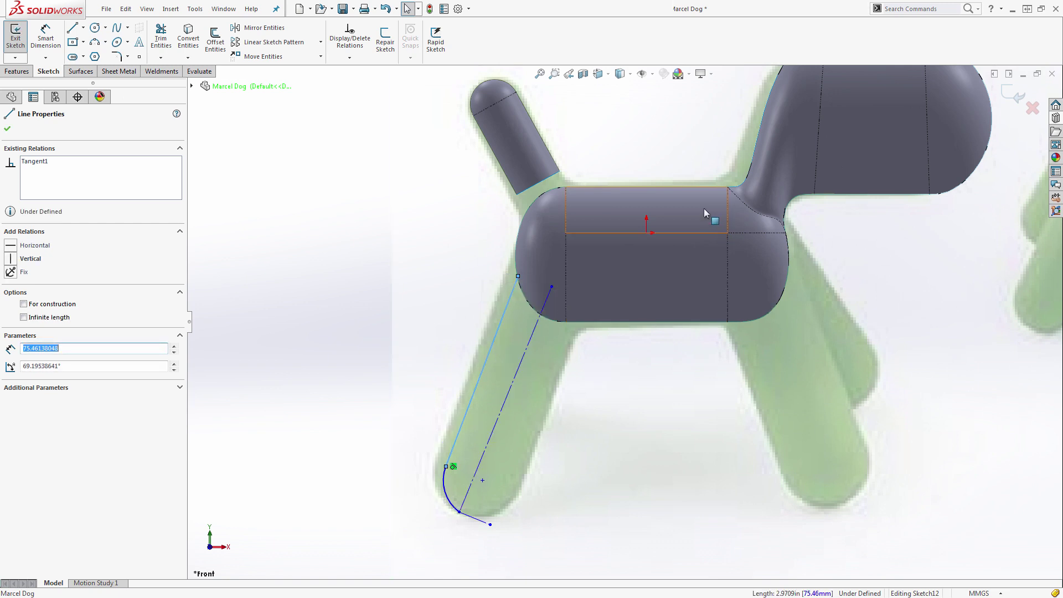
{"action": "left_click", "coordinate": [1015, 95]}
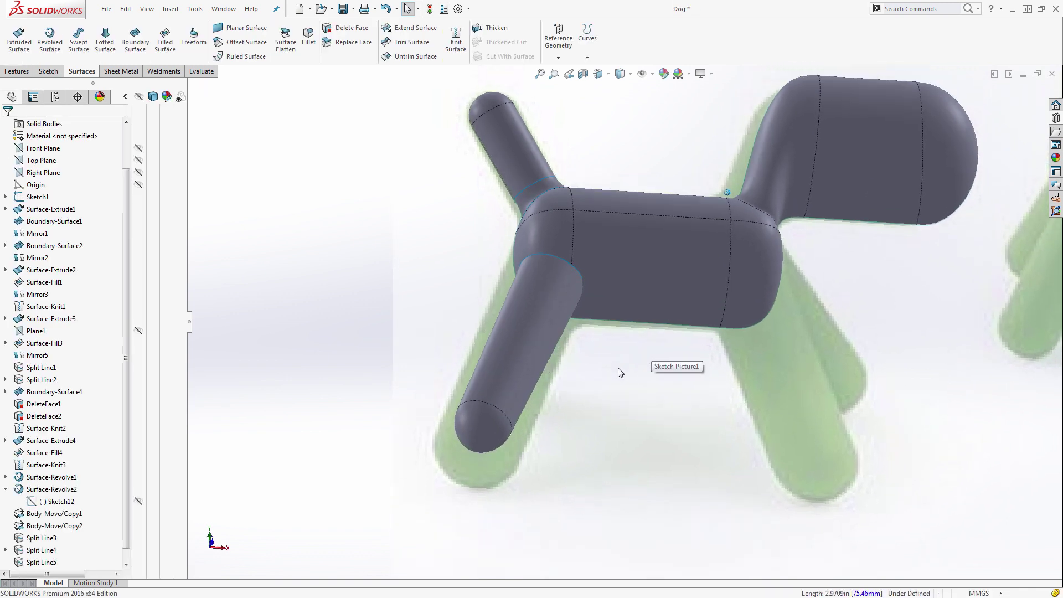
Step: In the hind leg's revolve sketch, make the foot arc tangent to the short construction line and shift the centreline closer to the outer profile
{"action": "scroll", "coordinate": [509, 415], "scroll_direction": "down", "scroll_amount": 3}
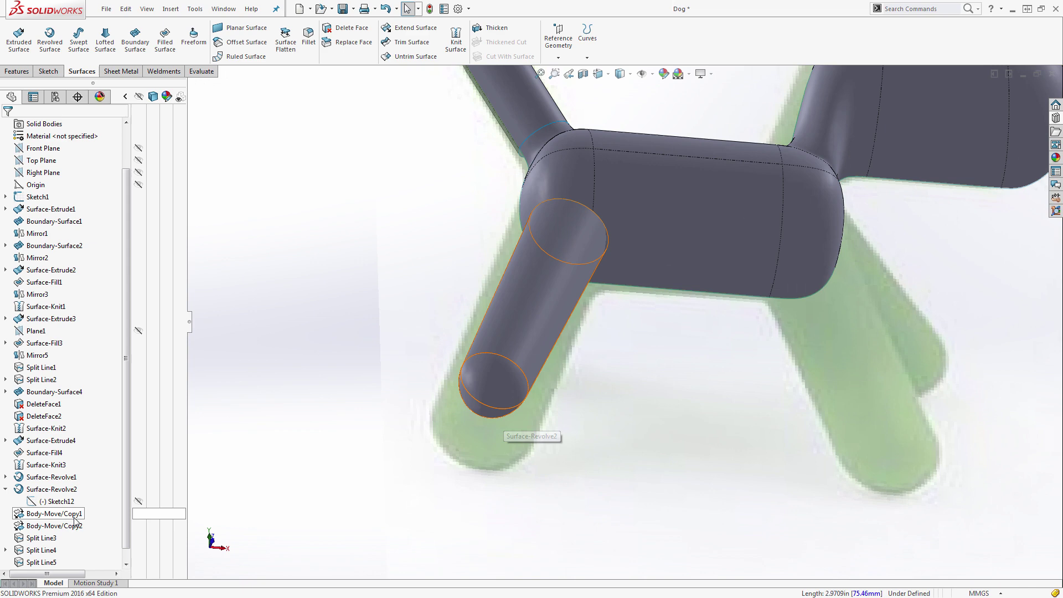
{"action": "left_click", "coordinate": [44, 503]}
{"action": "left_click", "coordinate": [49, 474]}
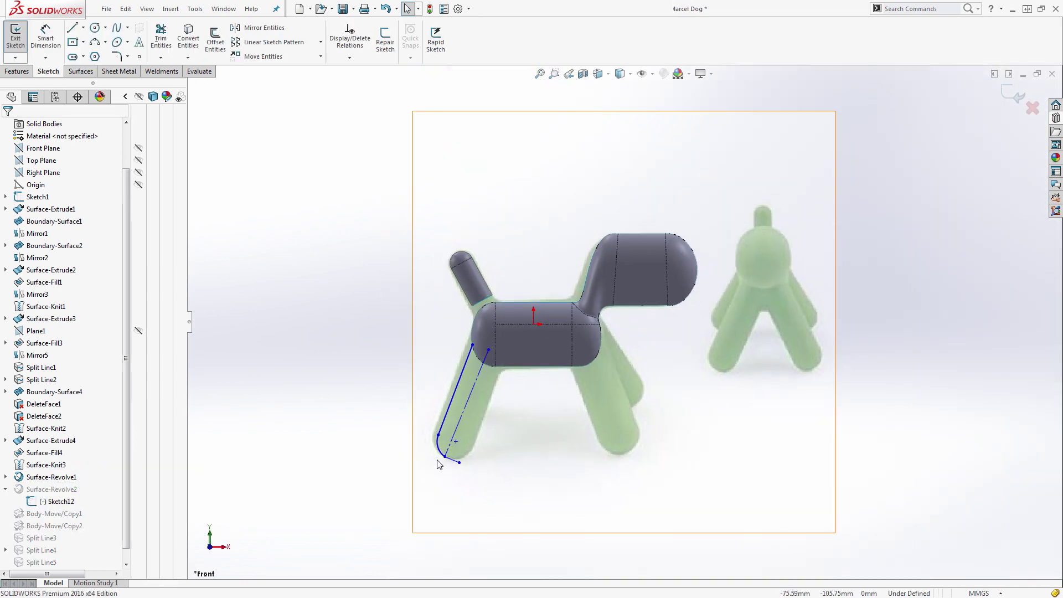
{"action": "scroll", "coordinate": [439, 464], "scroll_direction": "down", "scroll_amount": 5}
{"action": "left_click", "coordinate": [473, 387]}
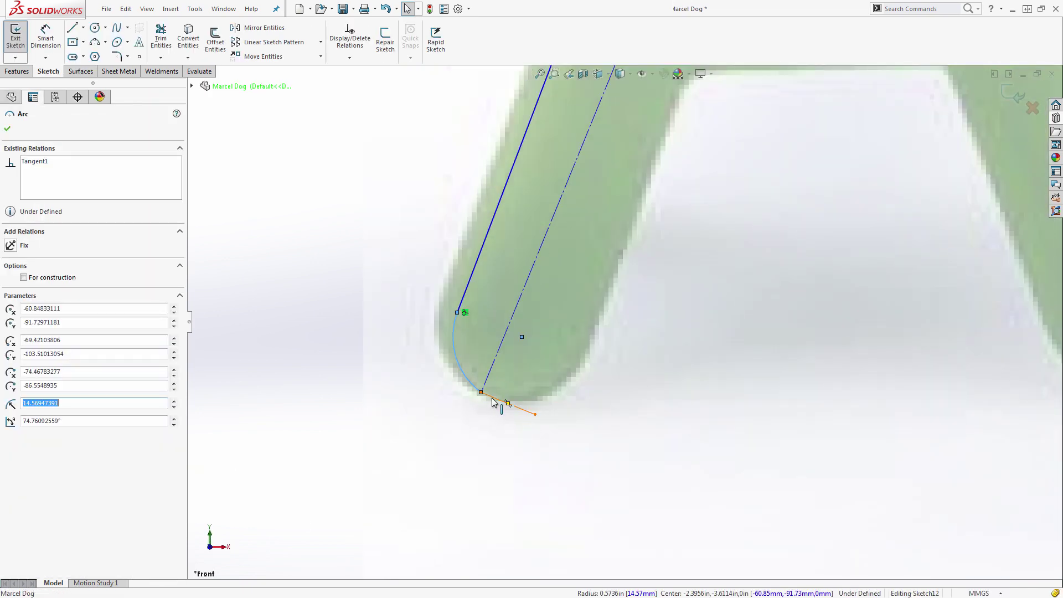
{"action": "left_click", "coordinate": [492, 397], "text": "ctrl"}
{"action": "left_click", "coordinate": [524, 353]}
{"action": "left_click", "coordinate": [521, 395]}
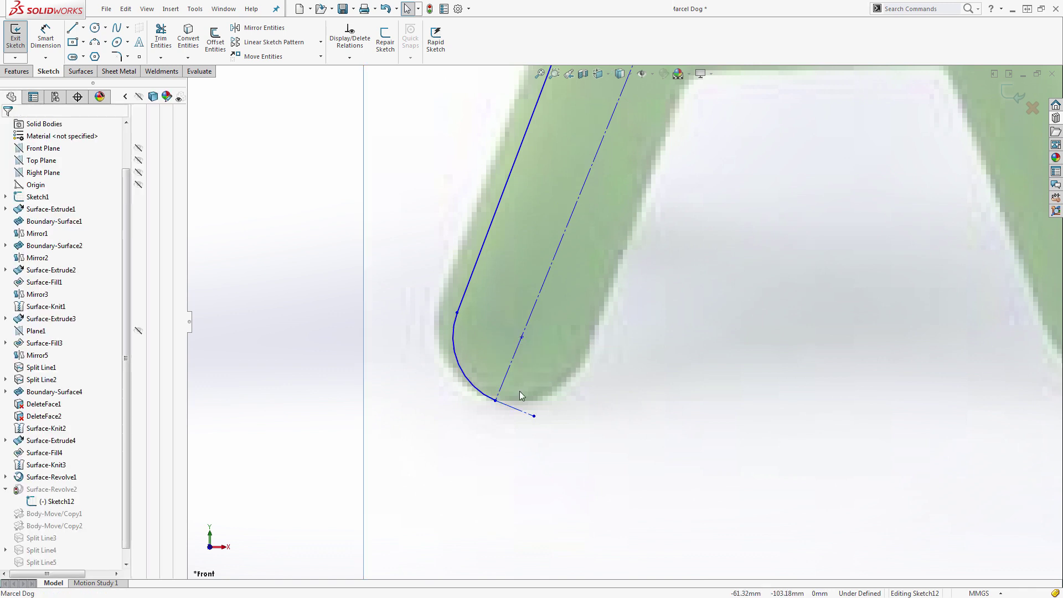
{"action": "left_click_drag", "start_coordinate": [509, 375], "coordinate": [491, 365]}
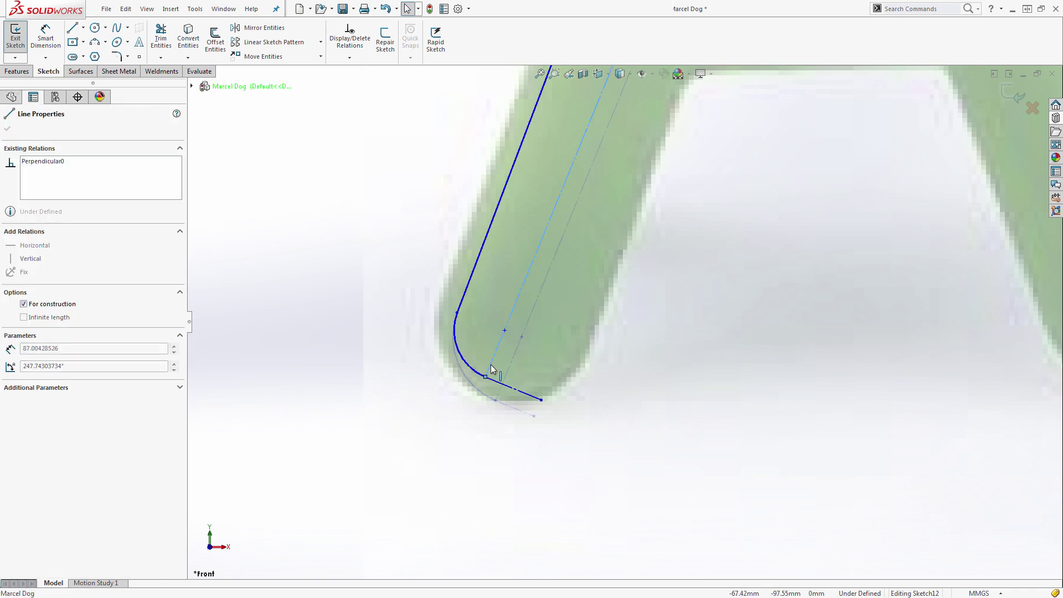
{"action": "left_click", "coordinate": [1014, 95]}
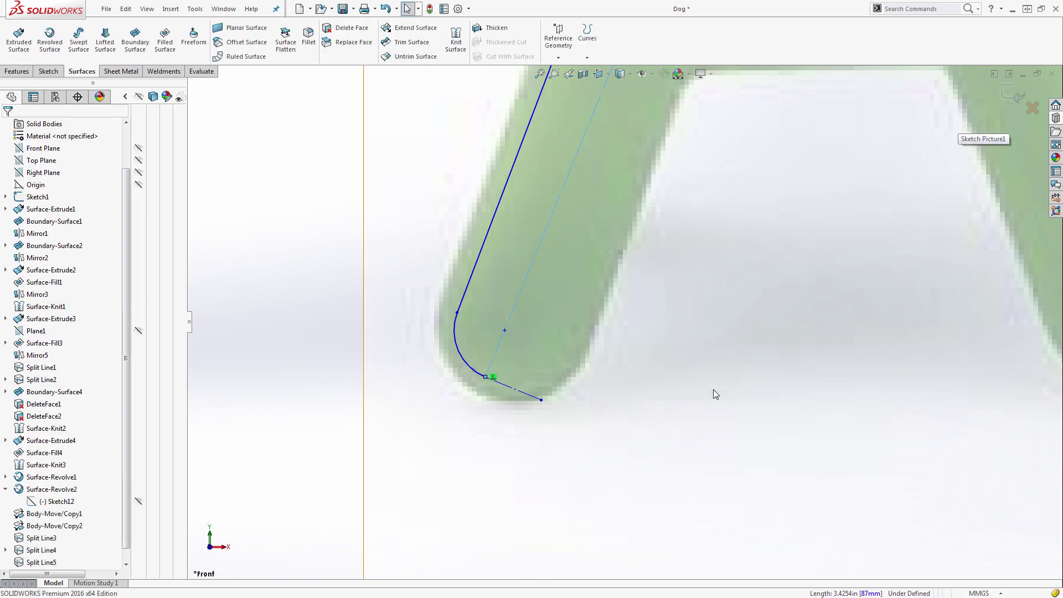
Step: Examine how the slimmer hind leg's upper end meets the body from the rear, side and front
{"action": "scroll", "coordinate": [713, 390], "scroll_direction": "up", "scroll_amount": 5}
{"action": "middle_click_drag", "start_coordinate": [674, 389], "coordinate": [701, 344]}
{"action": "scroll", "coordinate": [695, 284], "scroll_direction": "down", "scroll_amount": 4}
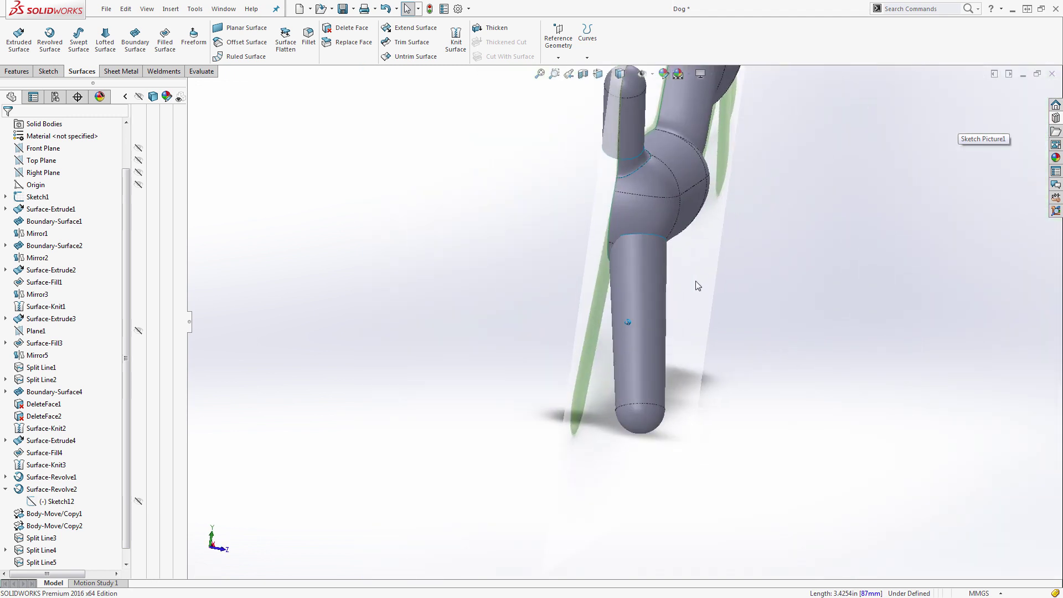
{"action": "middle_click_drag", "start_coordinate": [696, 284], "coordinate": [637, 265]}
{"action": "scroll", "coordinate": [633, 265], "scroll_direction": "down", "scroll_amount": 4}
{"action": "scroll", "coordinate": [598, 259], "scroll_direction": "up", "scroll_amount": 2}
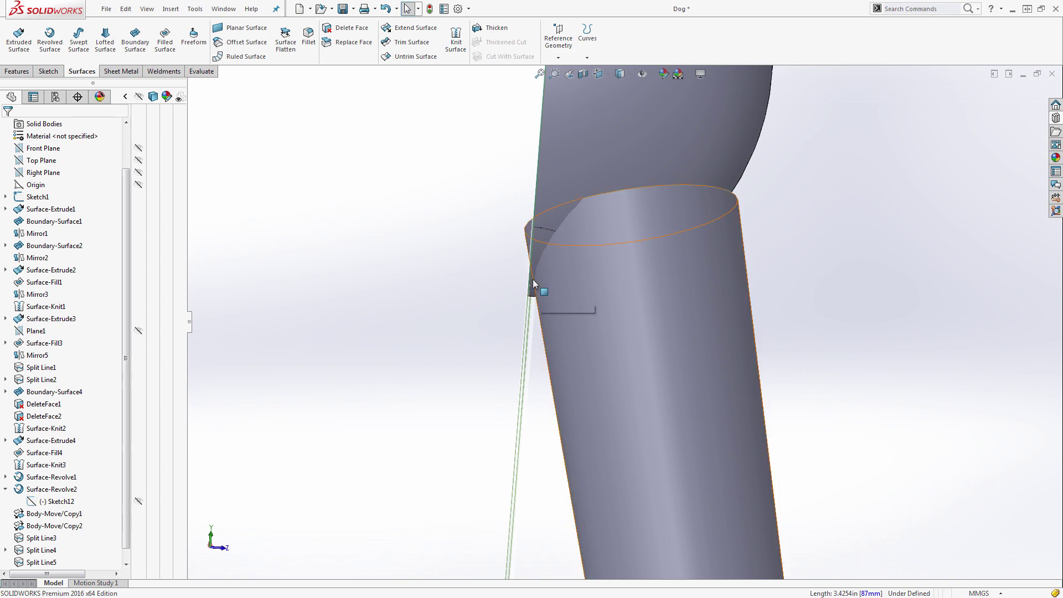
{"action": "middle_click_drag", "start_coordinate": [543, 294], "coordinate": [636, 307]}
{"action": "scroll", "coordinate": [636, 307], "scroll_direction": "down", "scroll_amount": 3}
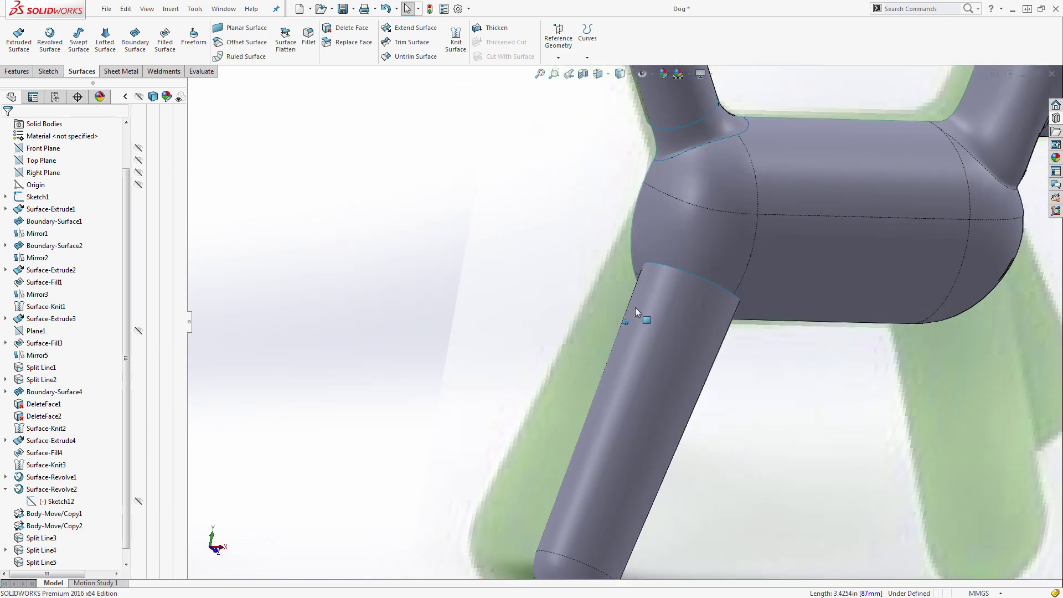
{"action": "key", "text": "ctrl+1"}
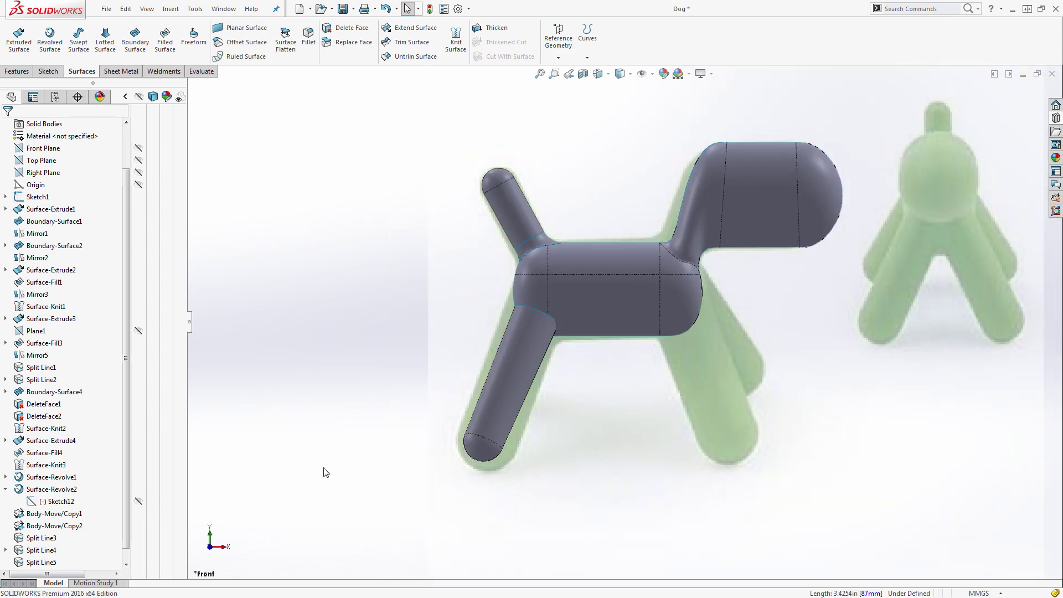
Step: Shorten the hind leg's outer profile line at its upper end and make it parallel to the revolve centreline
{"action": "left_click", "coordinate": [63, 505]}
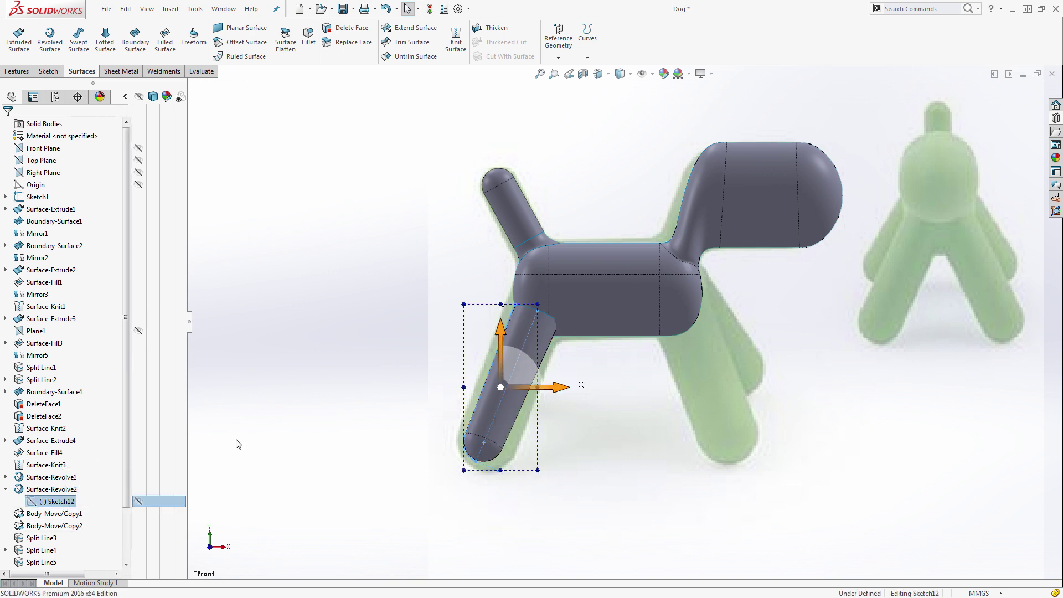
{"action": "left_click", "coordinate": [72, 476]}
{"action": "left_click_drag", "start_coordinate": [516, 306], "coordinate": [508, 324]}
{"action": "left_click", "coordinate": [507, 324]}
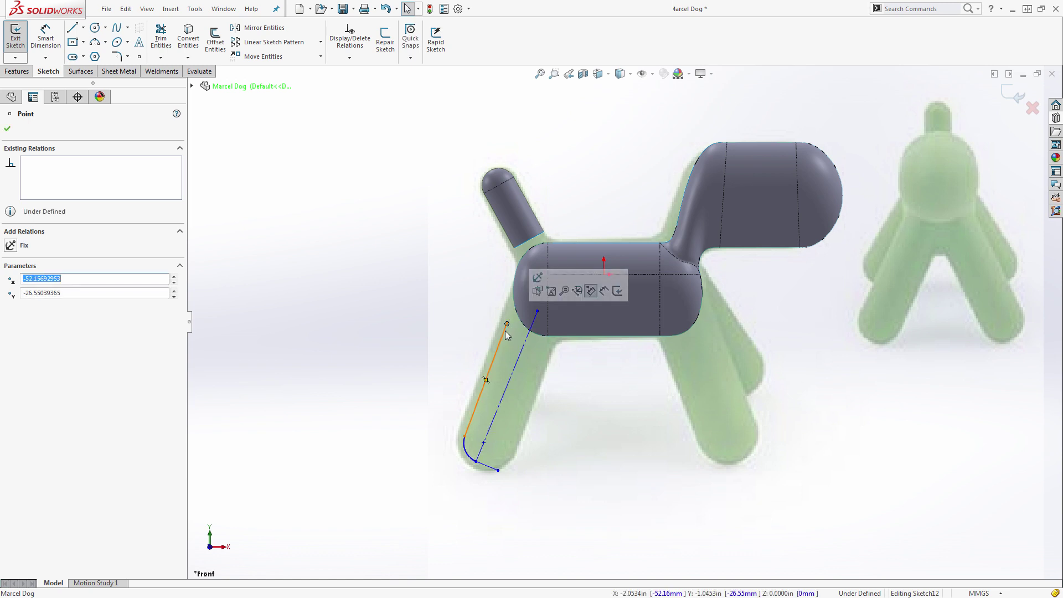
{"action": "left_click", "coordinate": [523, 340]}
{"action": "left_click", "coordinate": [490, 371], "text": "ctrl"}
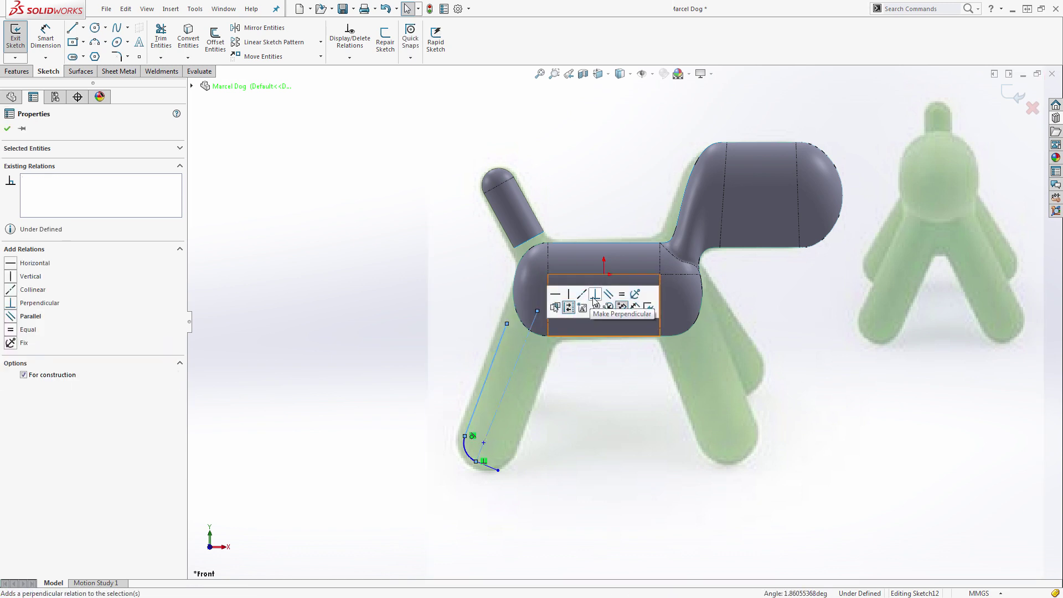
{"action": "left_click", "coordinate": [609, 294]}
{"action": "left_click", "coordinate": [605, 382]}
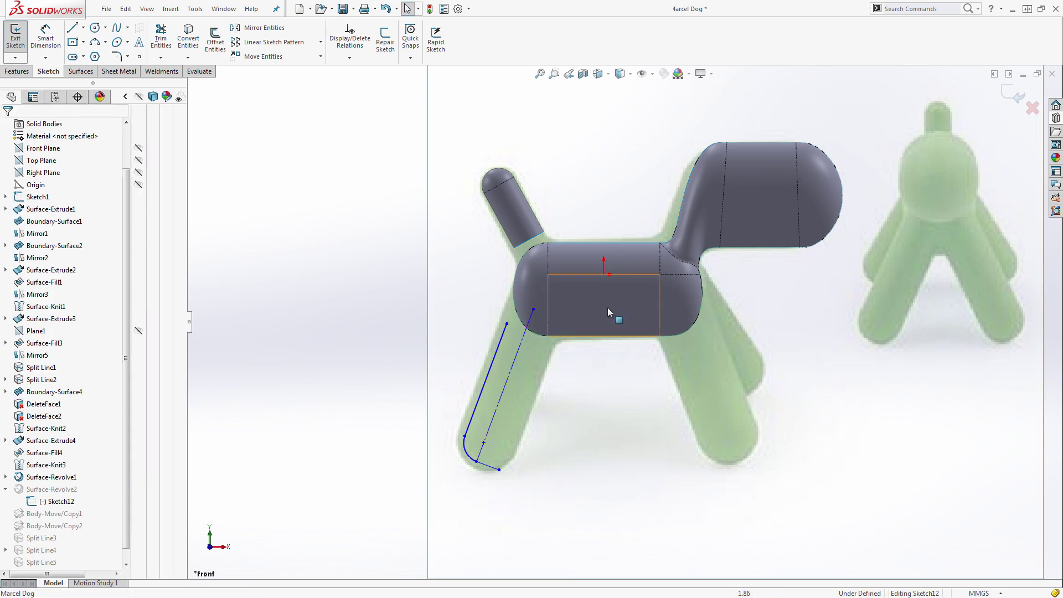
{"action": "left_click", "coordinate": [1006, 99]}
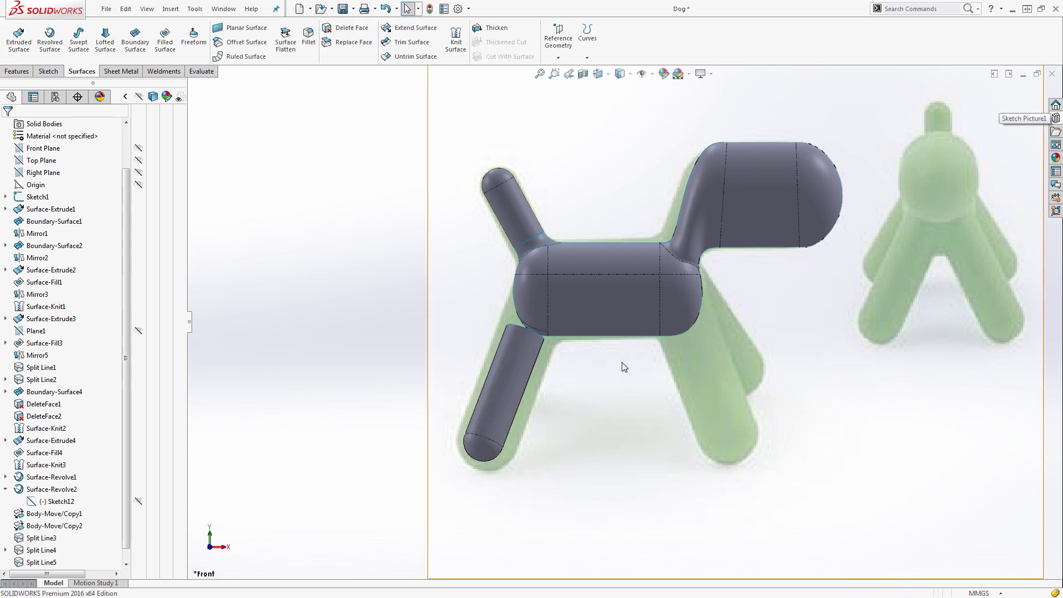
Step: Create a reference plane coincident with the circular edge at the hind leg's open upper end
{"action": "middle_click_drag", "start_coordinate": [603, 377], "coordinate": [824, 453]}
{"action": "scroll", "coordinate": [692, 338], "scroll_direction": "down", "scroll_amount": 4}
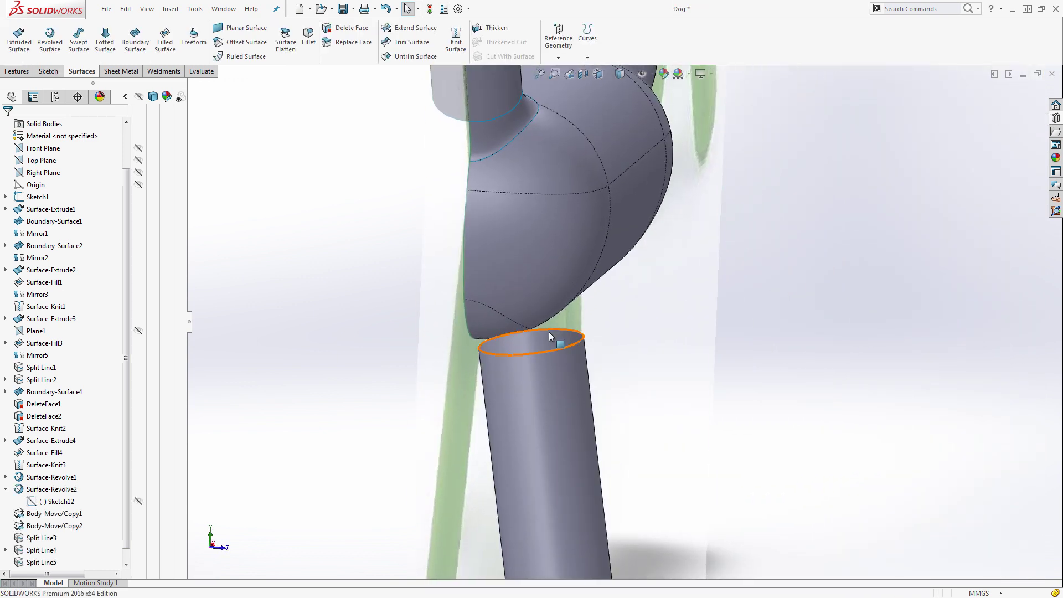
{"action": "left_click", "coordinate": [549, 331]}
{"action": "left_click", "coordinate": [540, 274]}
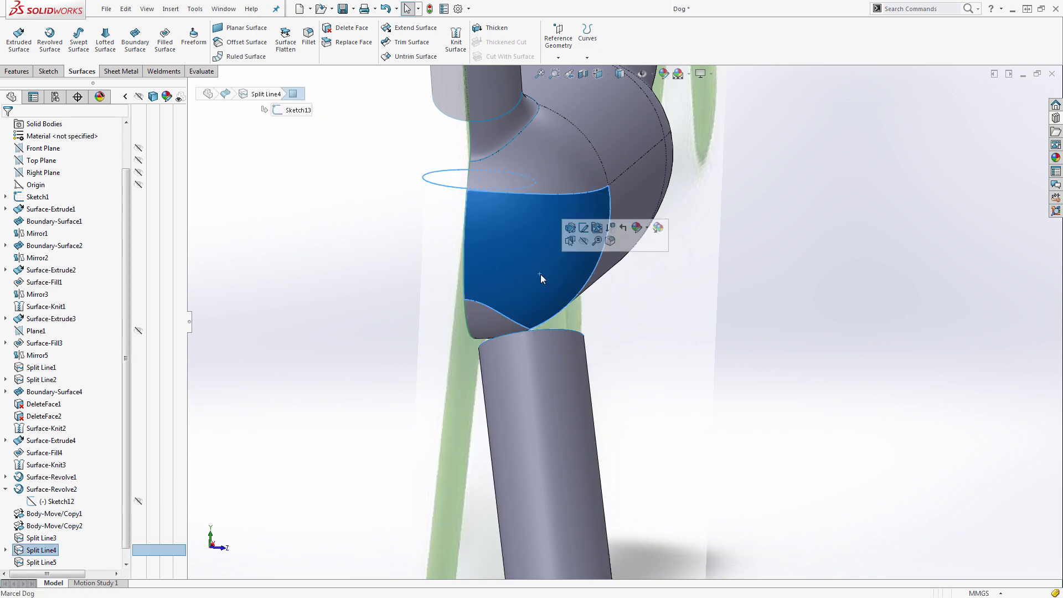
{"action": "middle_click_drag", "start_coordinate": [759, 290], "coordinate": [783, 355]}
{"action": "key", "text": "Escape"}
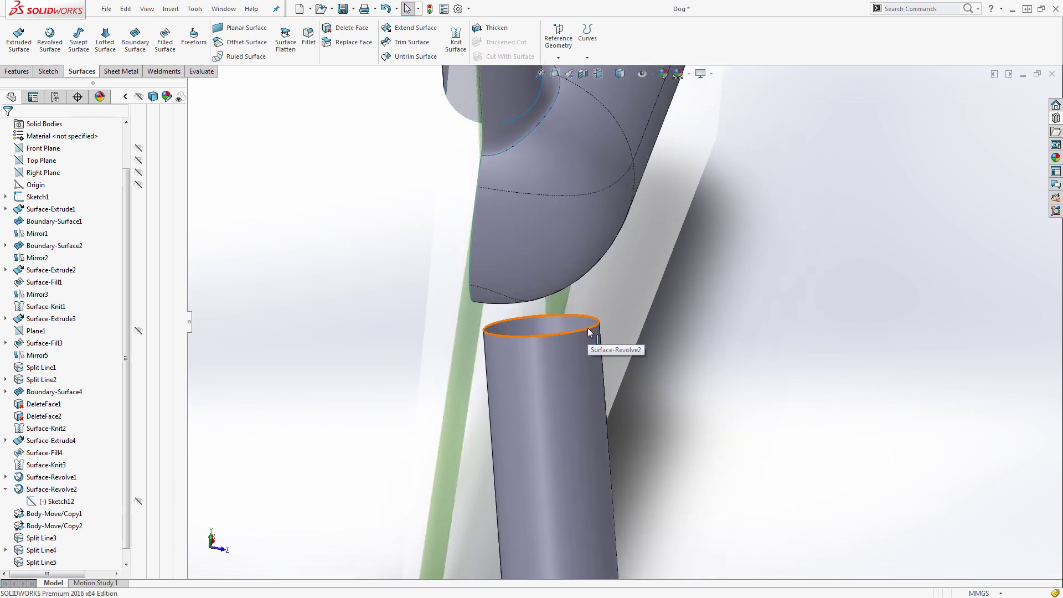
{"action": "left_click", "coordinate": [587, 327]}
{"action": "left_click", "coordinate": [558, 56]}
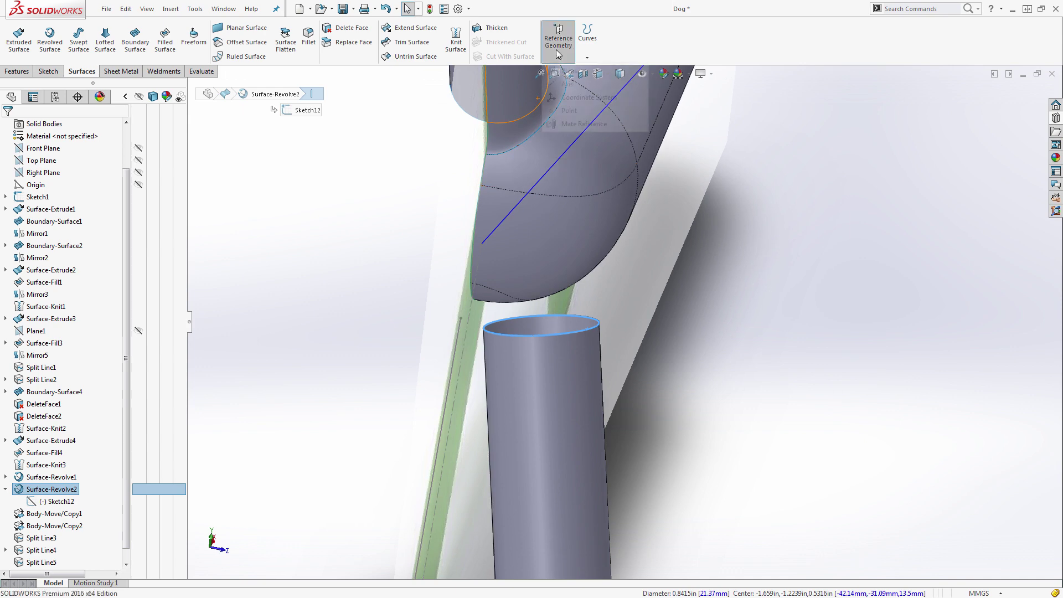
{"action": "left_click", "coordinate": [559, 71]}
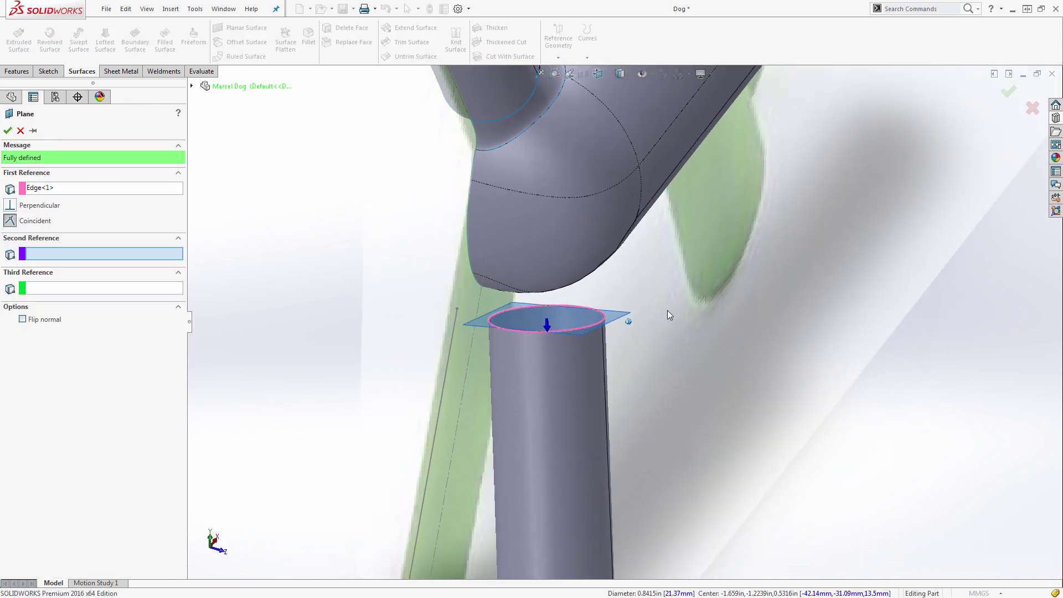
{"action": "left_click", "coordinate": [1009, 94]}
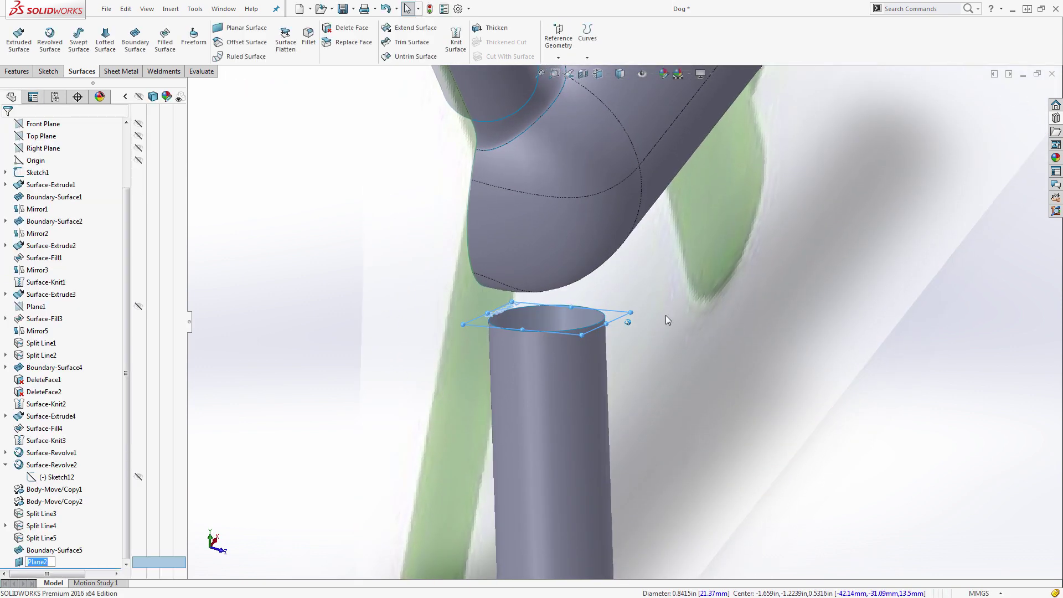
Step: Start a sketch on the new plane at the leg's upper end and hide the Boundary-Surface5 body
{"action": "left_click", "coordinate": [21, 562]}
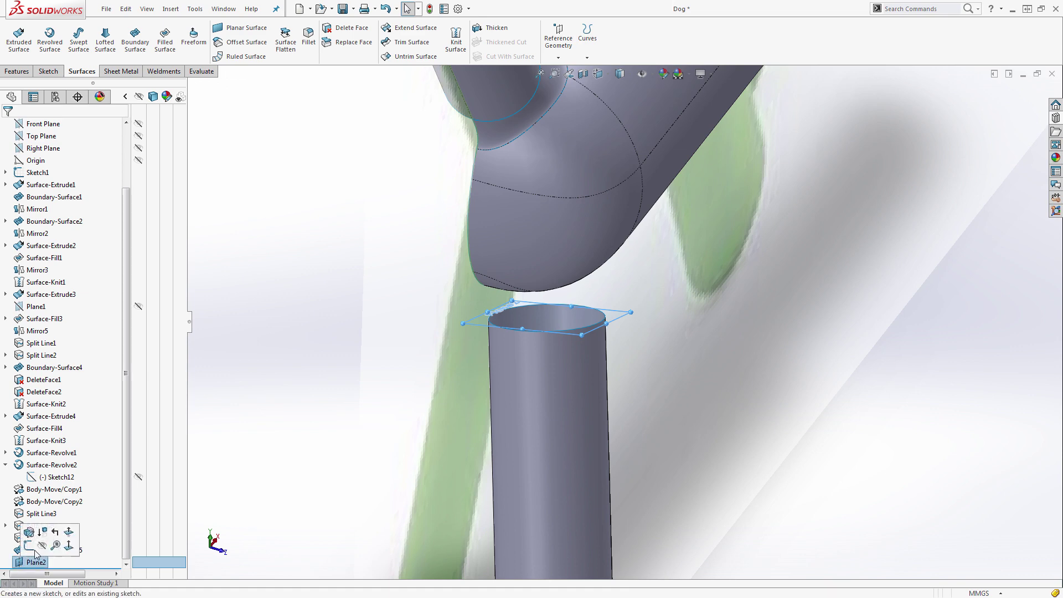
{"action": "left_click", "coordinate": [31, 545]}
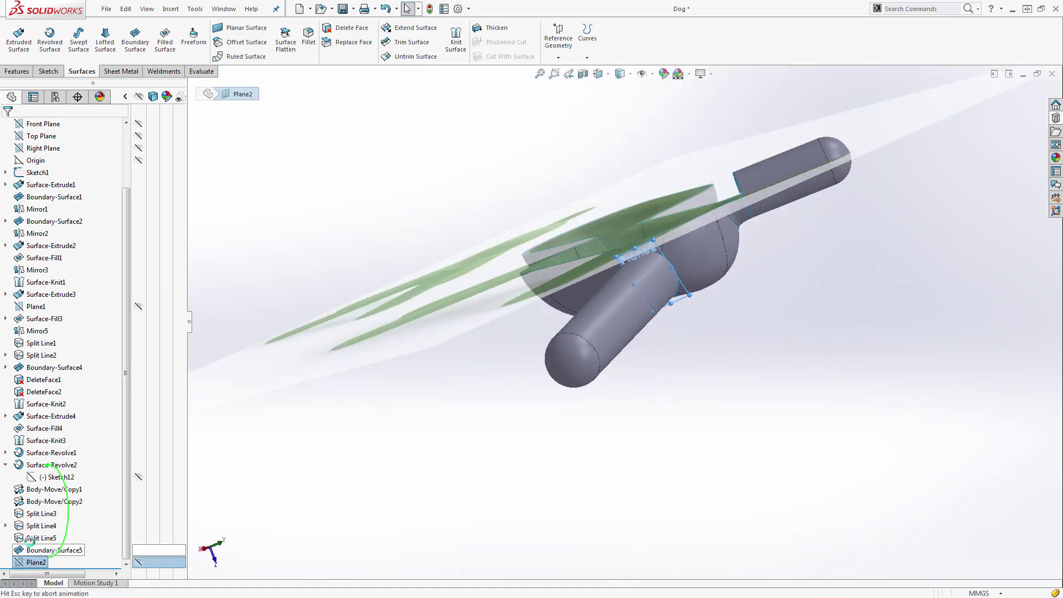
{"action": "scroll", "coordinate": [40, 338], "scroll_direction": "up", "scroll_amount": 2}
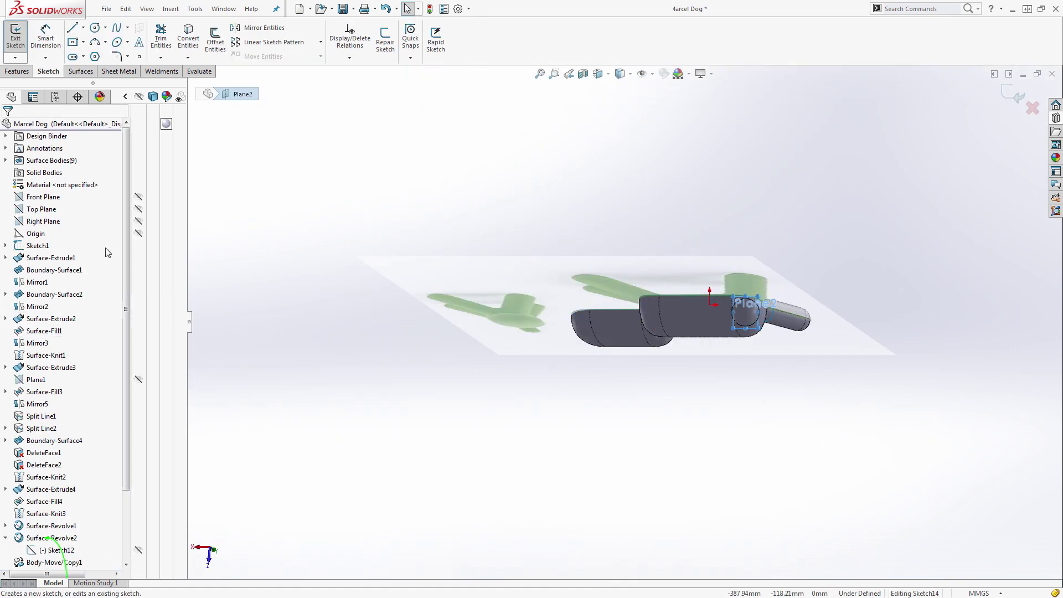
{"action": "left_click", "coordinate": [7, 161]}
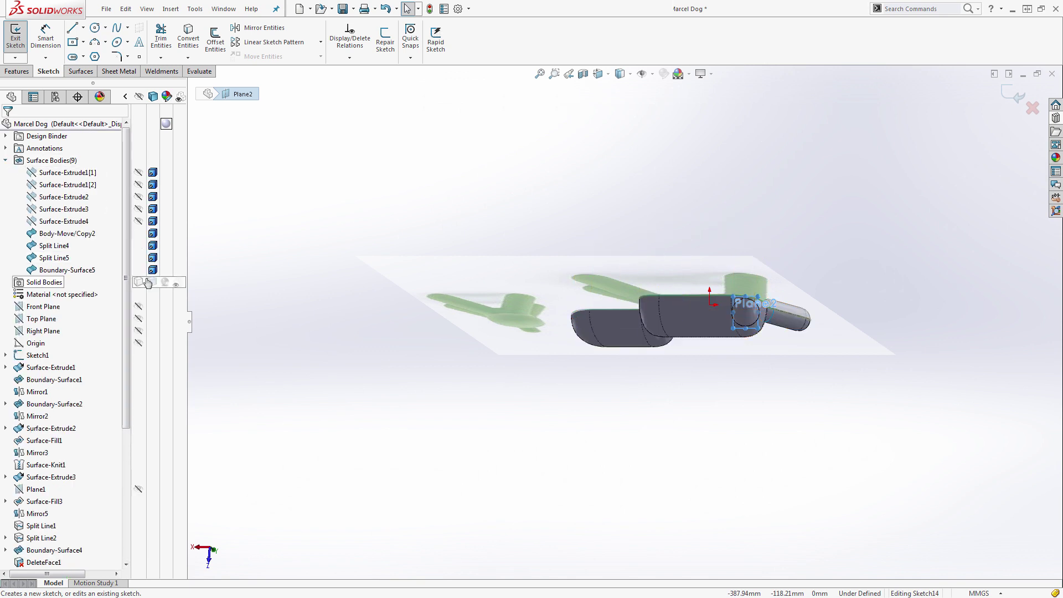
{"action": "left_click", "coordinate": [138, 273]}
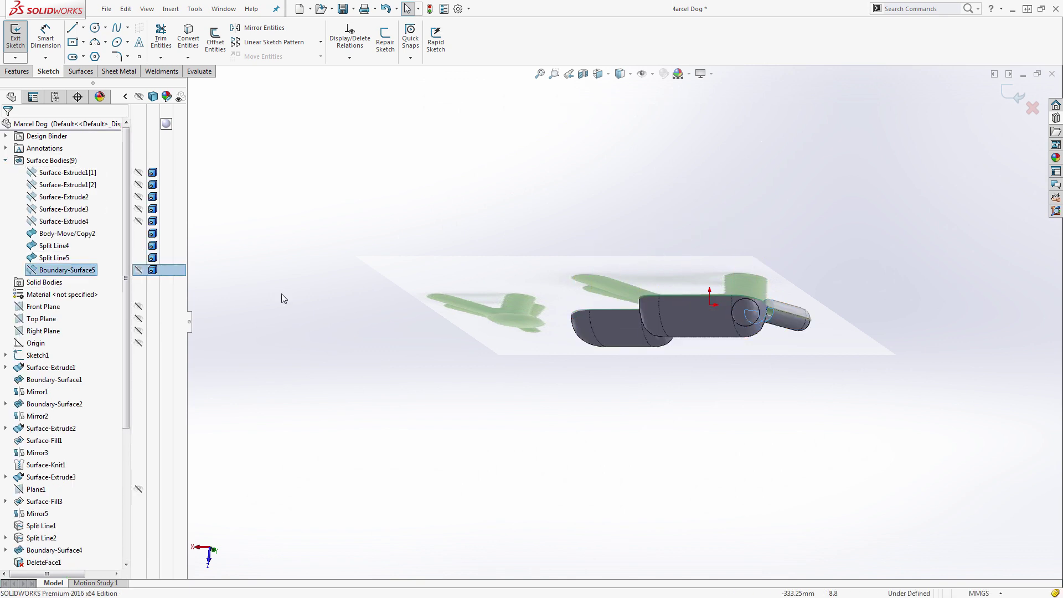
{"action": "scroll", "coordinate": [797, 317], "scroll_direction": "down", "scroll_amount": 3}
{"action": "left_click", "coordinate": [731, 428]}
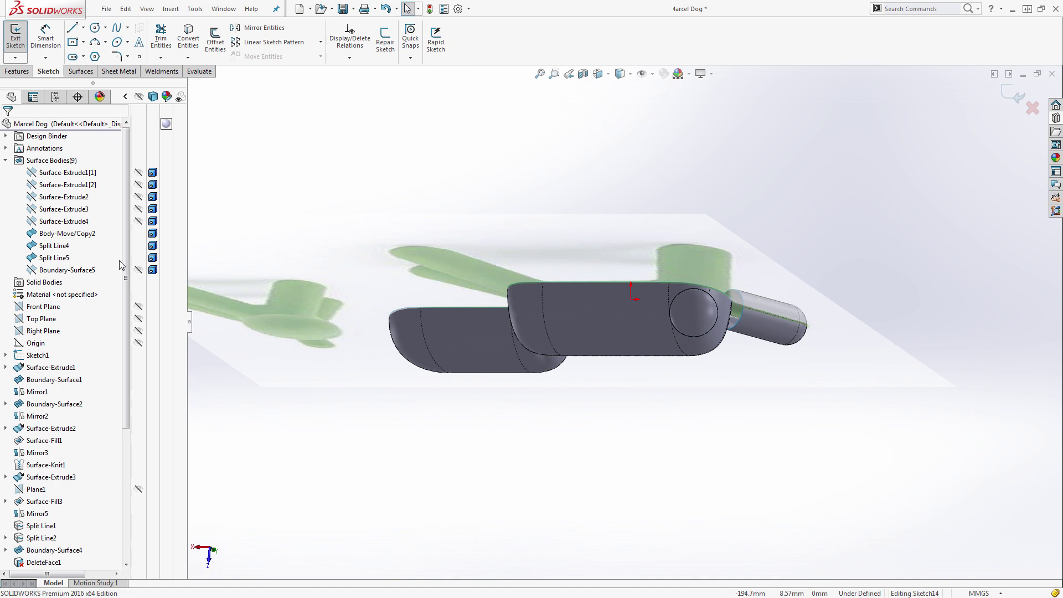
{"action": "left_click", "coordinate": [69, 260]}
{"action": "left_click", "coordinate": [568, 378]}
{"action": "scroll", "coordinate": [726, 327], "scroll_direction": "down", "scroll_amount": 3}
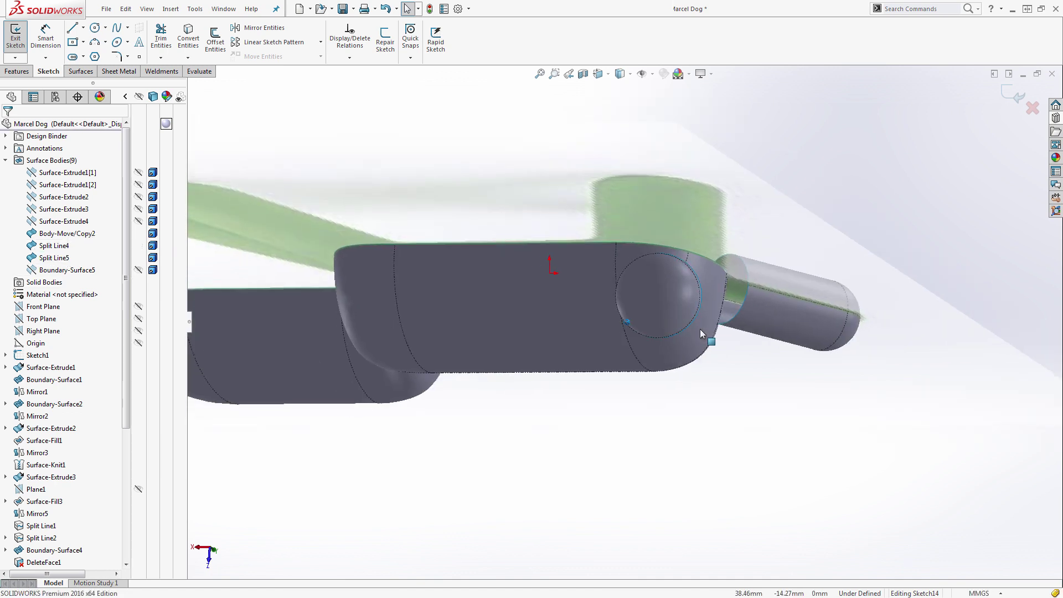
Step: Hide the Body-Move/Copy2 body and show the Boundary-Surface5 body
{"action": "middle_click_drag", "start_coordinate": [700, 329], "coordinate": [696, 313]}
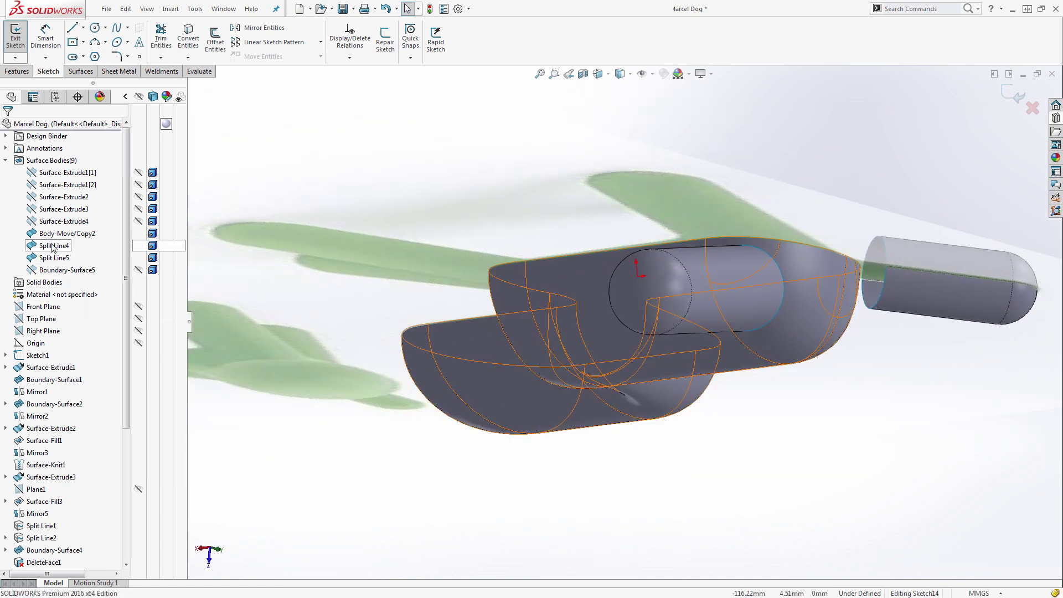
{"action": "left_click", "coordinate": [139, 235]}
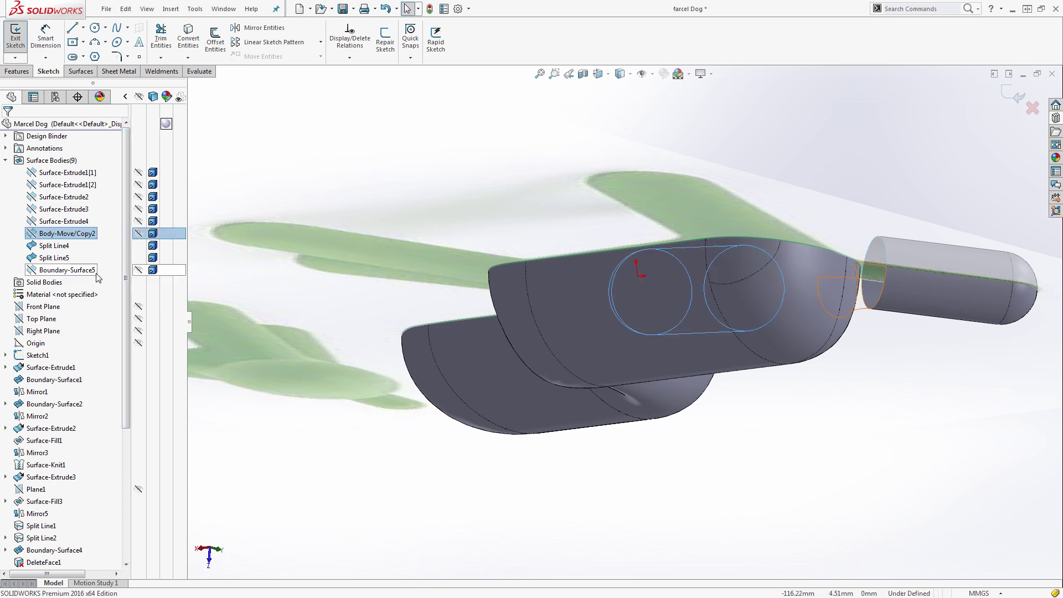
{"action": "left_click", "coordinate": [140, 273]}
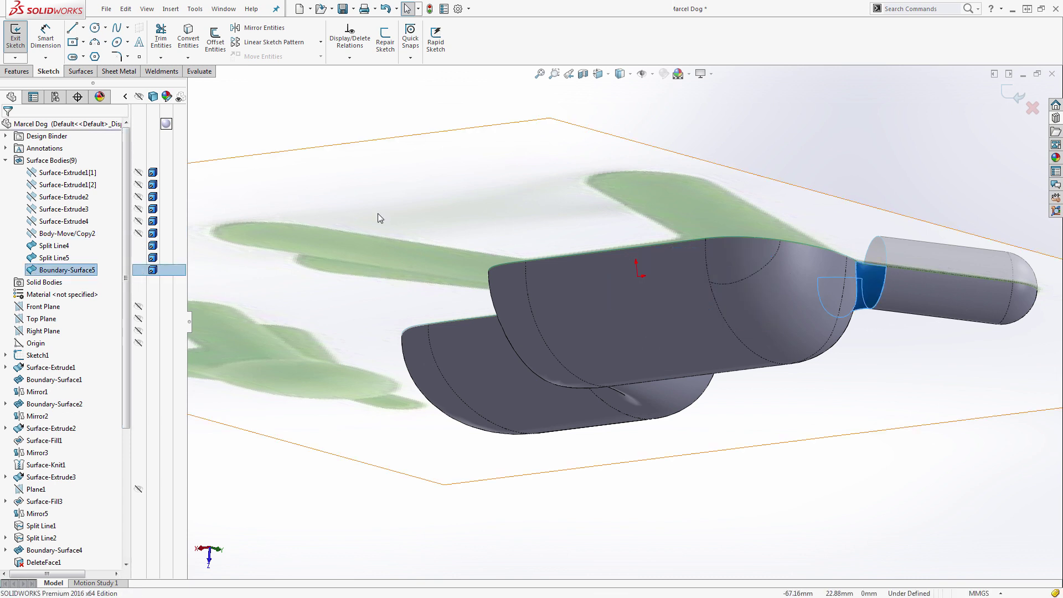
{"action": "left_click", "coordinate": [556, 473]}
{"action": "key", "text": "ctrl+8"}
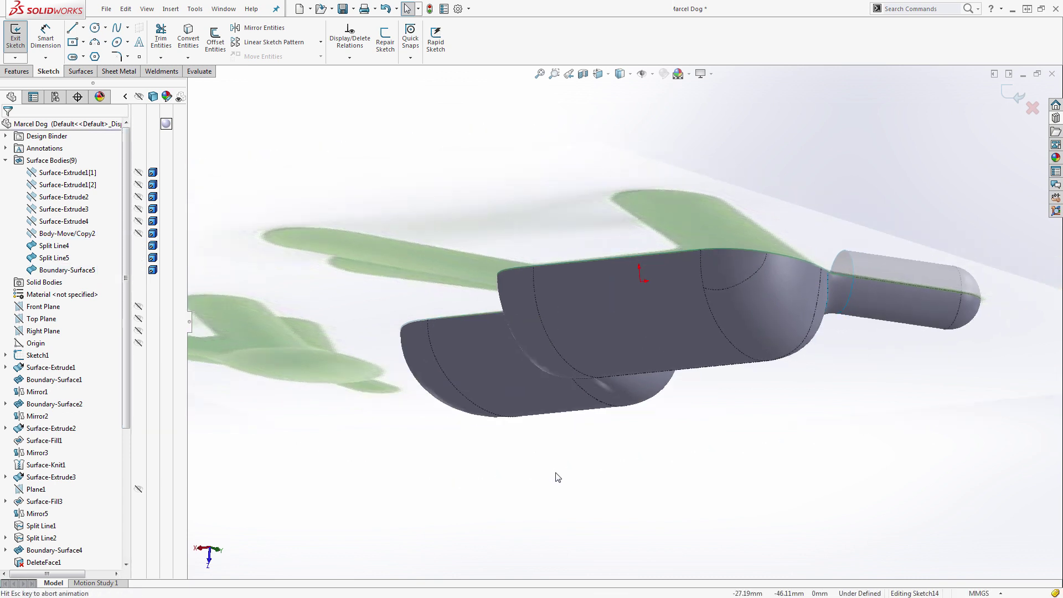
{"action": "scroll", "coordinate": [773, 336], "scroll_direction": "down", "scroll_amount": 3}
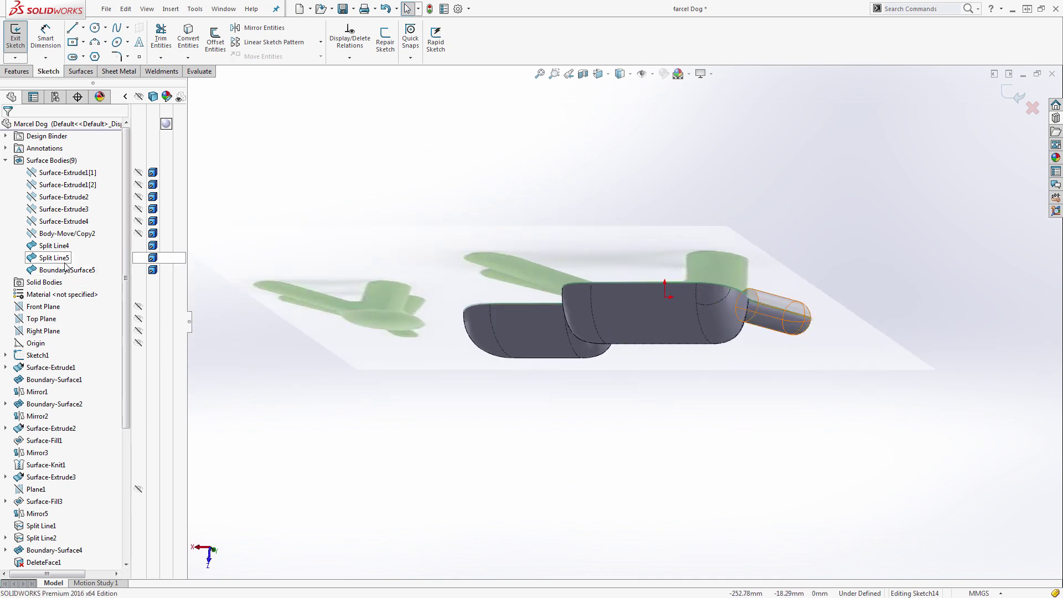
Step: Show the Body-Move/Copy2 body again
{"action": "left_click", "coordinate": [65, 237]}
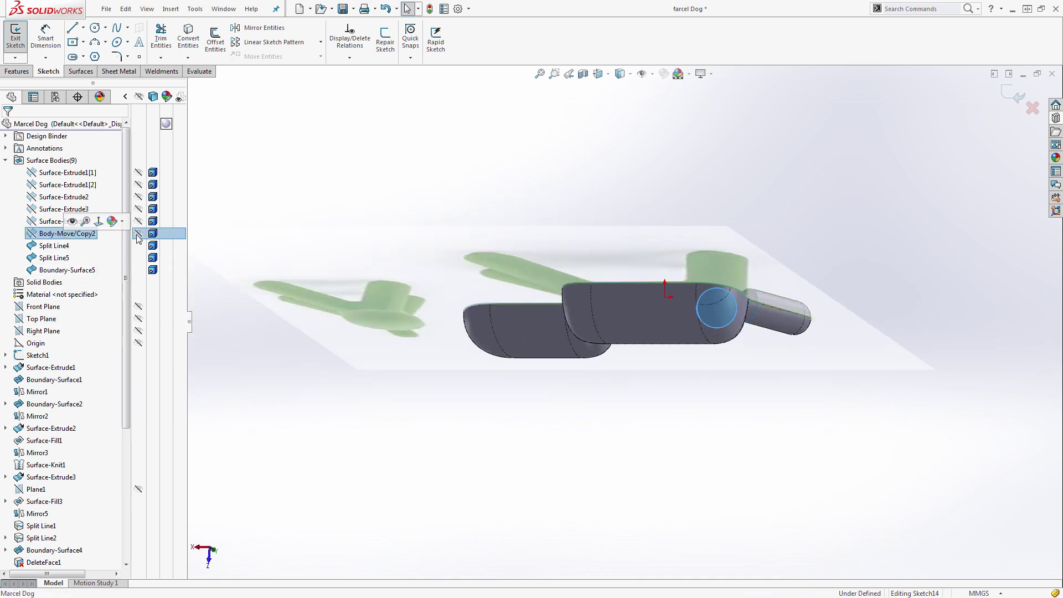
{"action": "scroll", "coordinate": [740, 328], "scroll_direction": "down", "scroll_amount": 3}
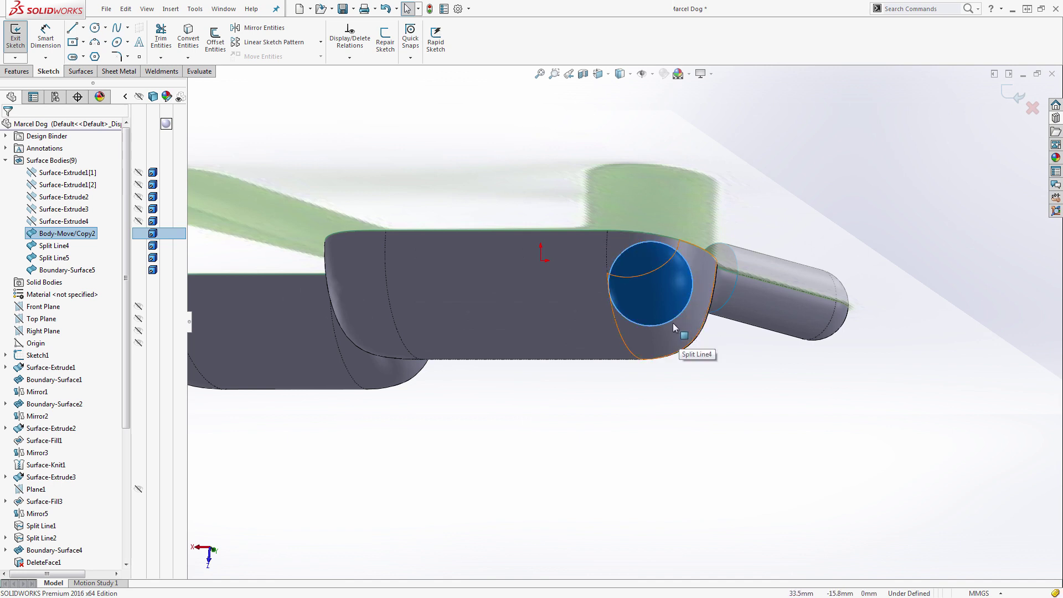
{"action": "left_click", "coordinate": [717, 426]}
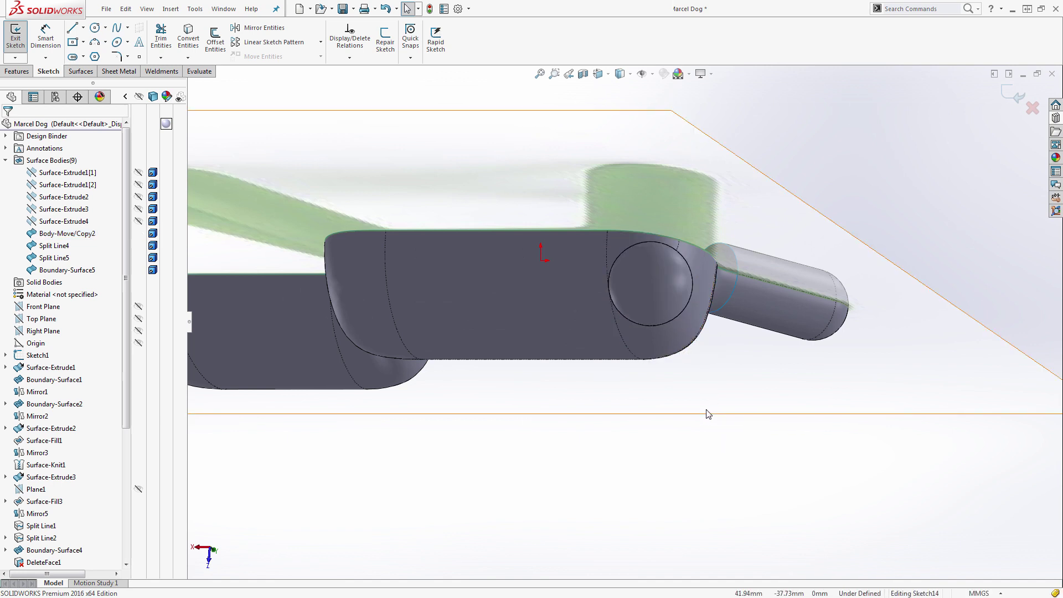
Step: Sketch a circle about 24 mm in diameter around the circular edge at the hind leg's upper end
{"action": "key", "text": "c"}
{"action": "left_click", "coordinate": [653, 287]}
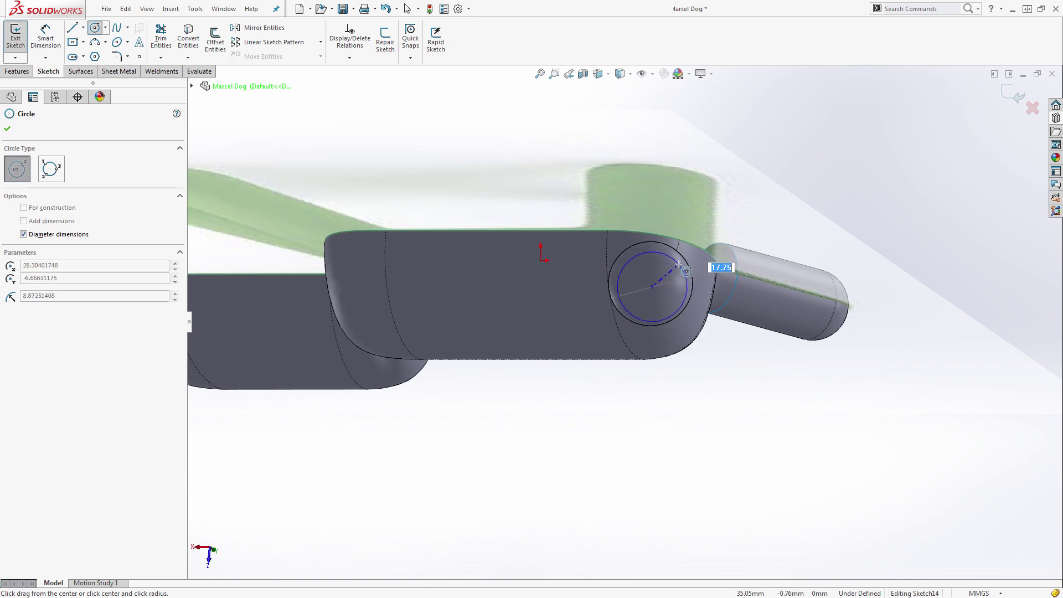
{"action": "left_click", "coordinate": [696, 270]}
{"action": "key", "text": "Escape"}
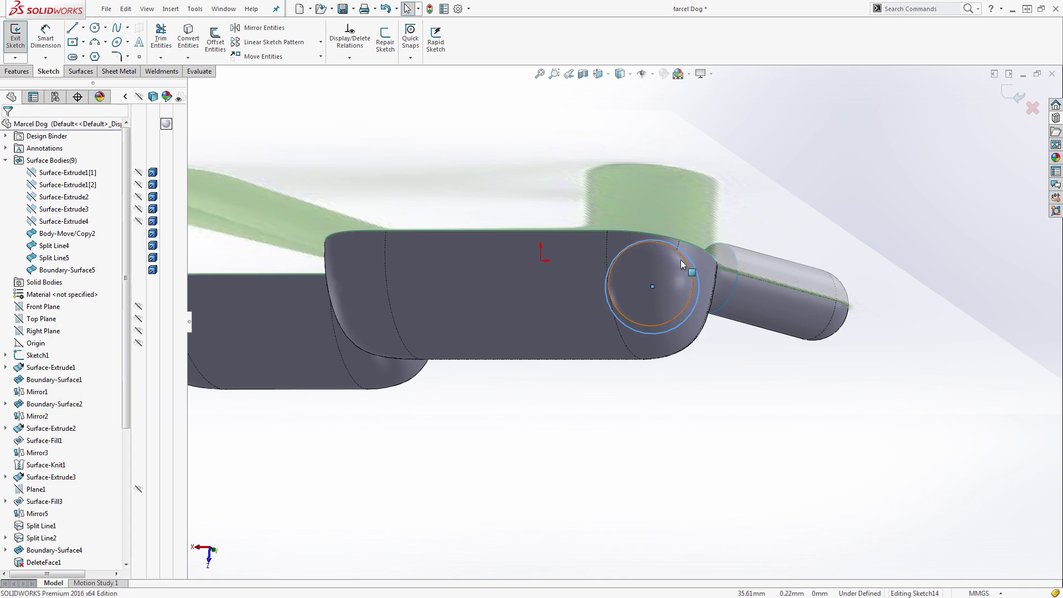
Step: Make the sketched circle concentric with the circular edge at the hind leg's open upper end
{"action": "middle_click_drag", "start_coordinate": [723, 277], "coordinate": [684, 264]}
{"action": "left_click", "coordinate": [692, 247]}
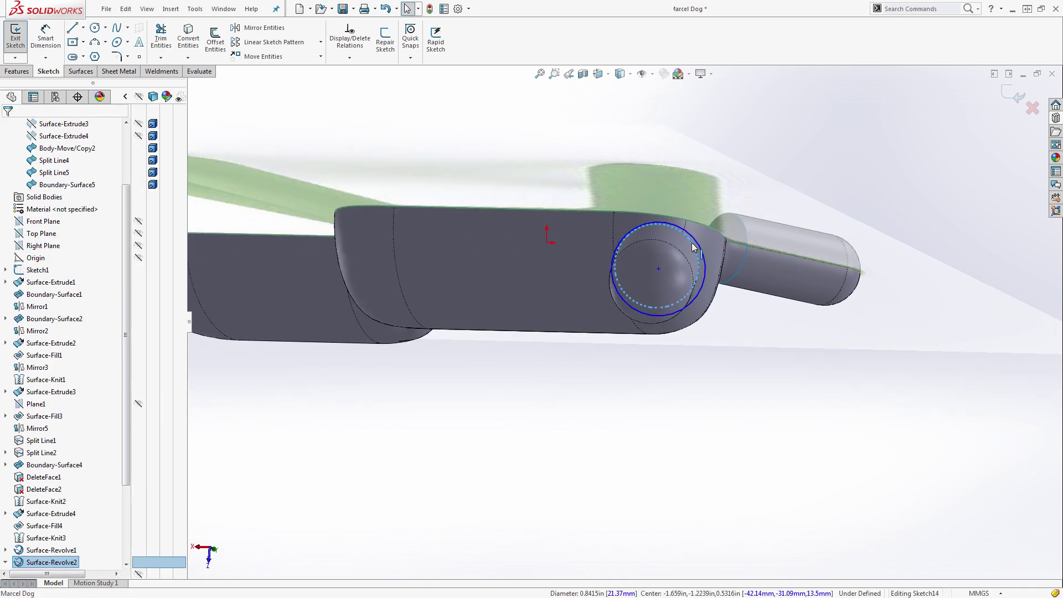
{"action": "left_click", "coordinate": [696, 243], "text": "ctrl"}
{"action": "left_click", "coordinate": [762, 195]}
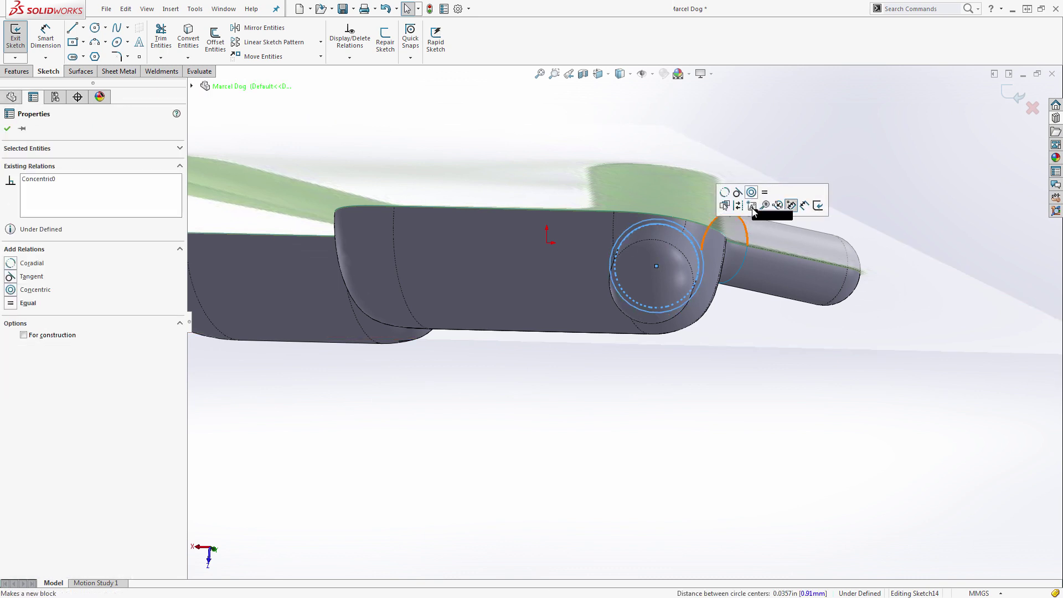
{"action": "left_click", "coordinate": [769, 382]}
{"action": "scroll", "coordinate": [768, 383], "scroll_direction": "up", "scroll_amount": 5}
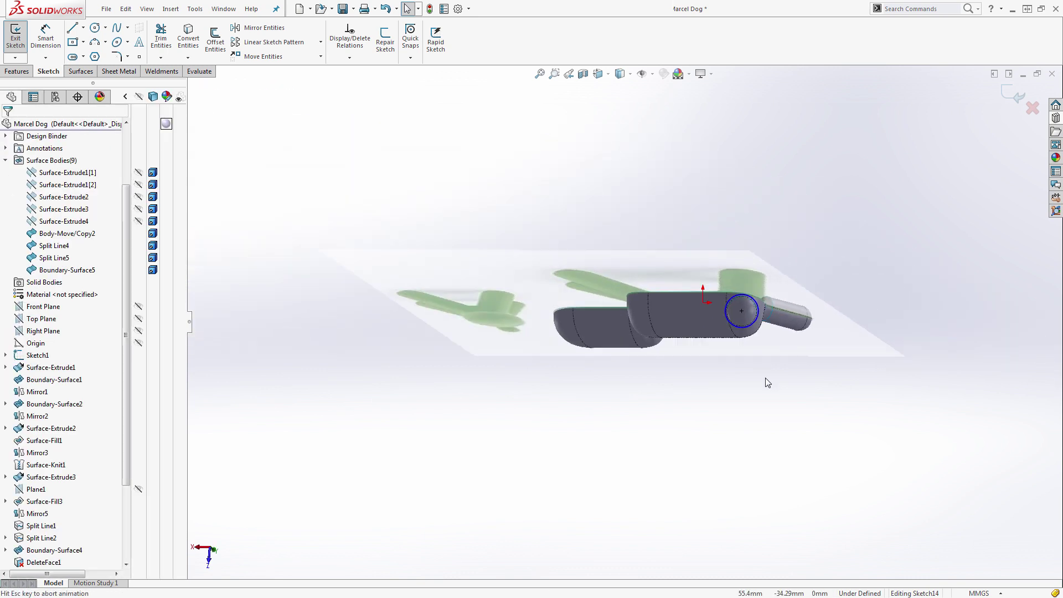
{"action": "scroll", "coordinate": [729, 302], "scroll_direction": "down", "scroll_amount": 6}
{"action": "scroll", "coordinate": [720, 304], "scroll_direction": "down", "scroll_amount": 1}
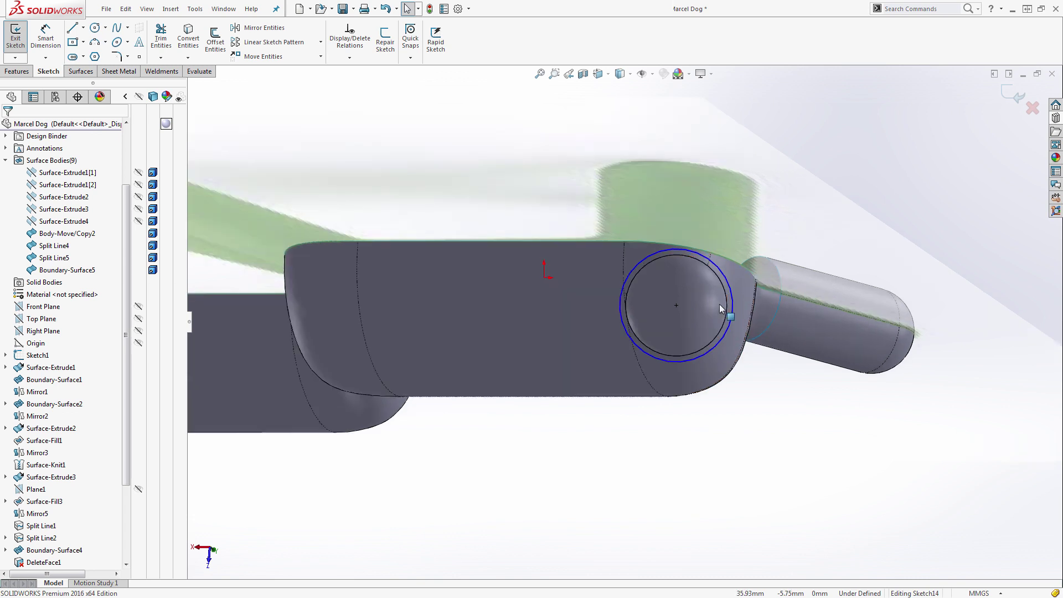
Step: Dimension the circle's diameter as 24 mm and finish the sketch
{"action": "left_click", "coordinate": [609, 75]}
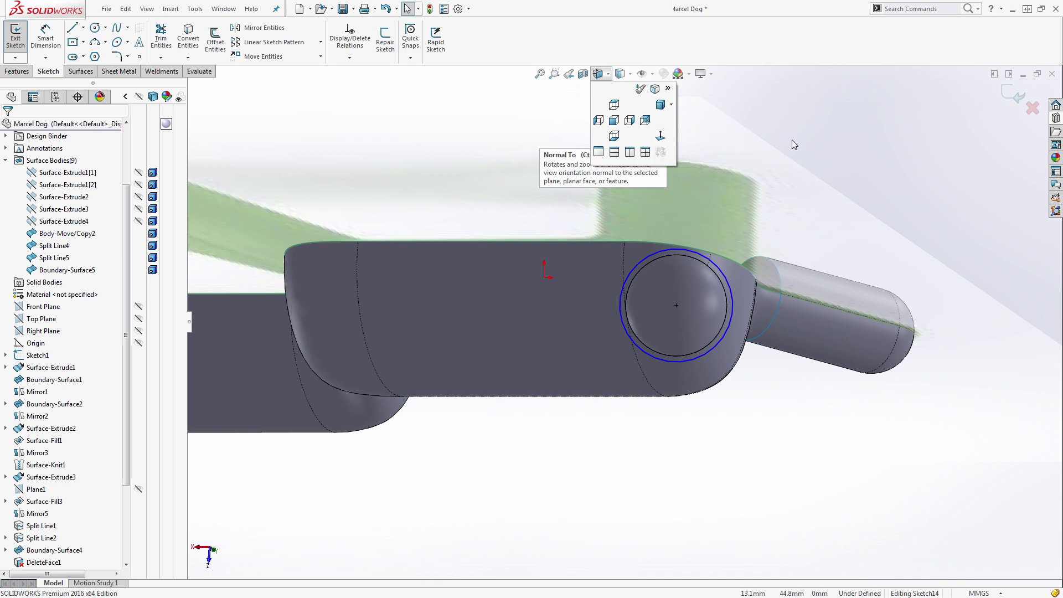
{"action": "left_click", "coordinate": [661, 137]}
{"action": "left_click", "coordinate": [718, 293]}
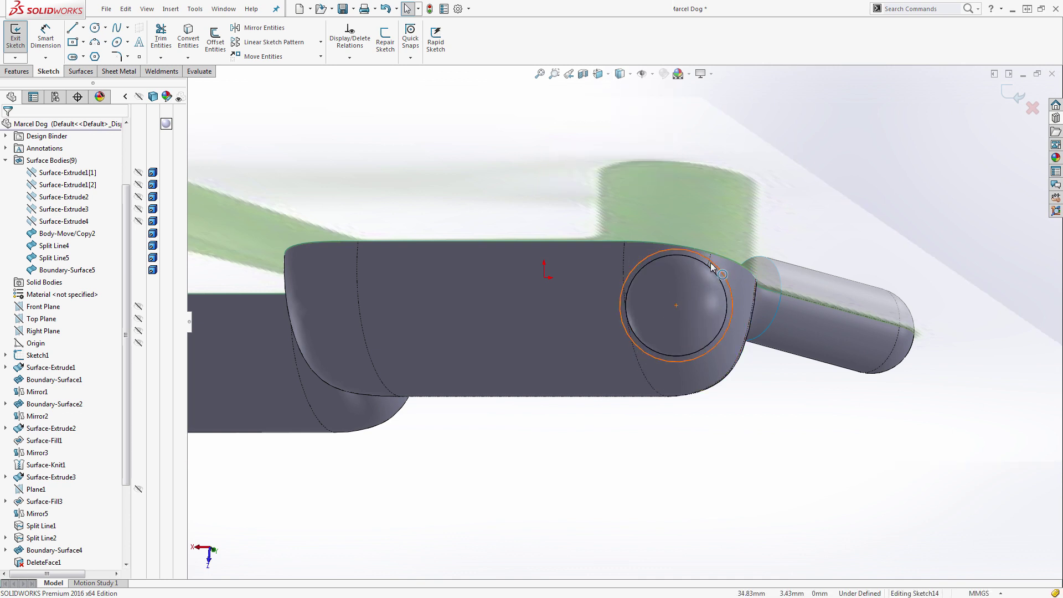
{"action": "key", "text": "s"}
{"action": "left_click", "coordinate": [748, 280]}
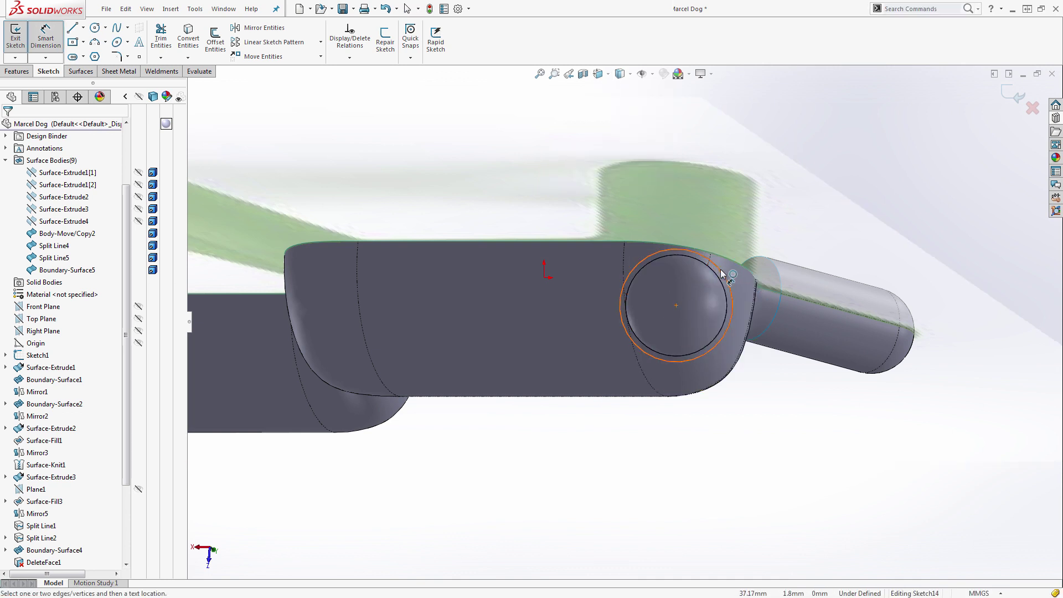
{"action": "left_click", "coordinate": [715, 264]}
{"action": "left_click", "coordinate": [776, 304]}
{"action": "type", "text": "24"}
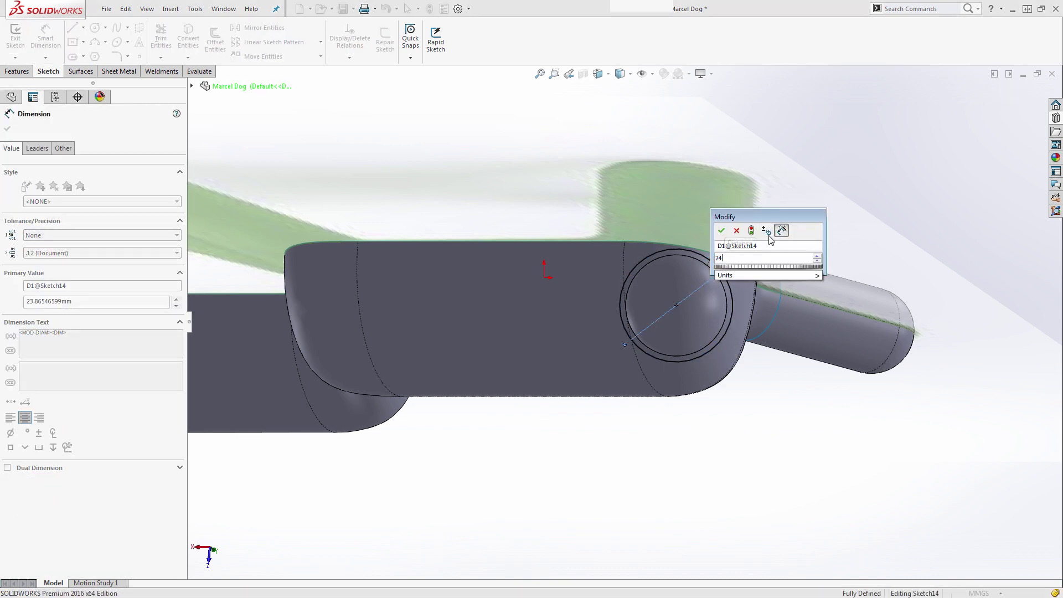
{"action": "key", "text": "Return"}
{"action": "scroll", "coordinate": [687, 306], "scroll_direction": "down", "scroll_amount": 5}
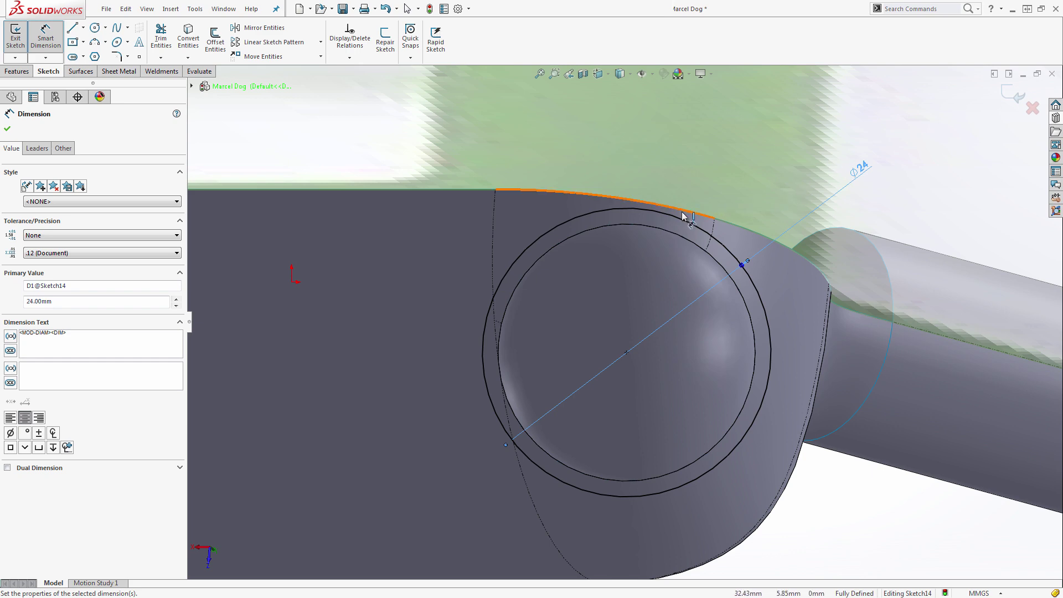
{"action": "left_click", "coordinate": [1005, 97]}
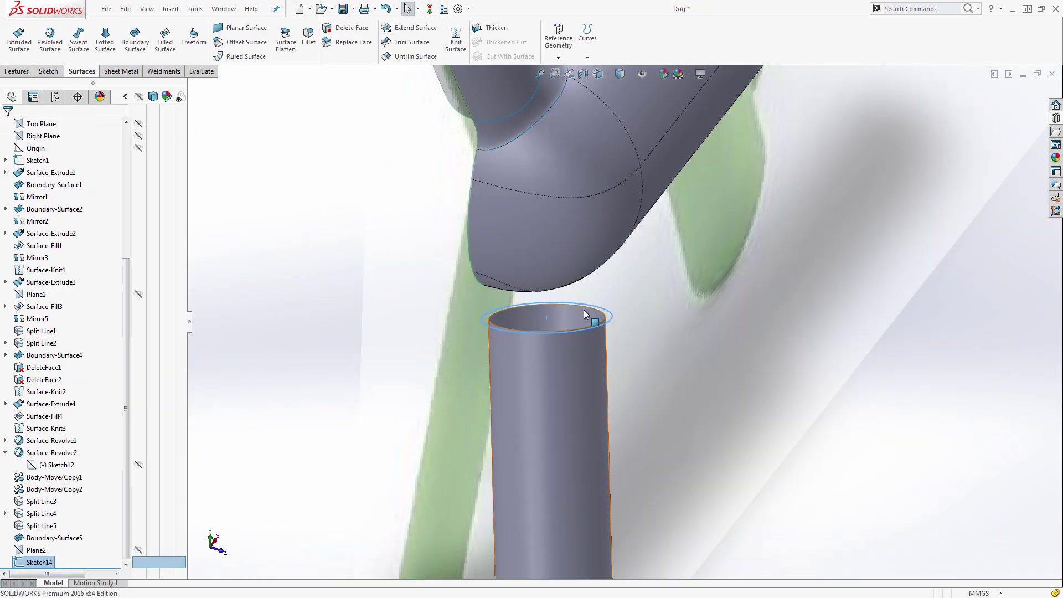
Step: Create a projection split line from the circle sketch on the dog body's faces above the hind leg
{"action": "left_click", "coordinate": [586, 38]}
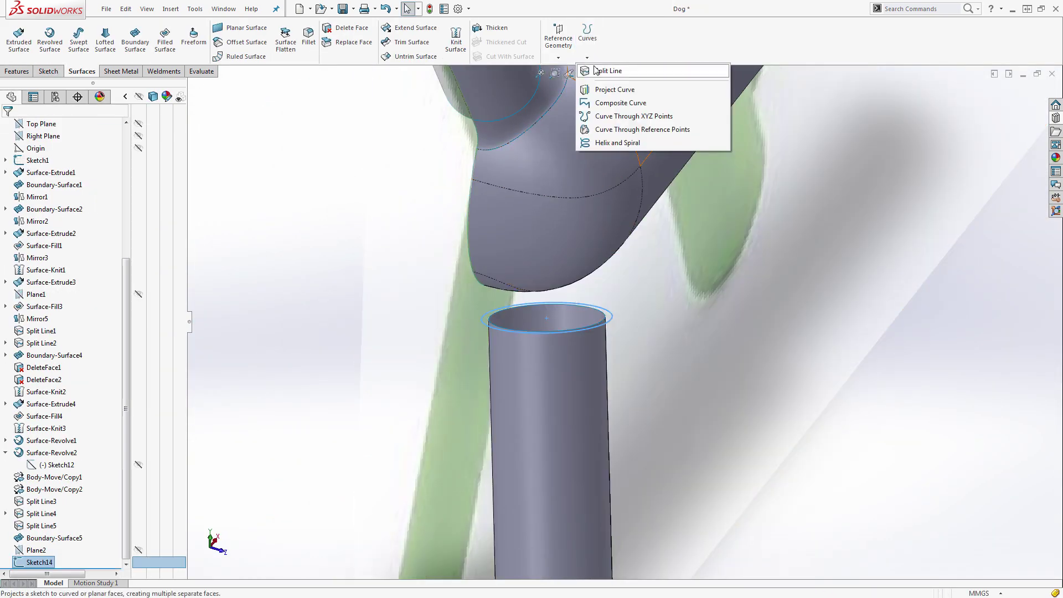
{"action": "left_click", "coordinate": [597, 72]}
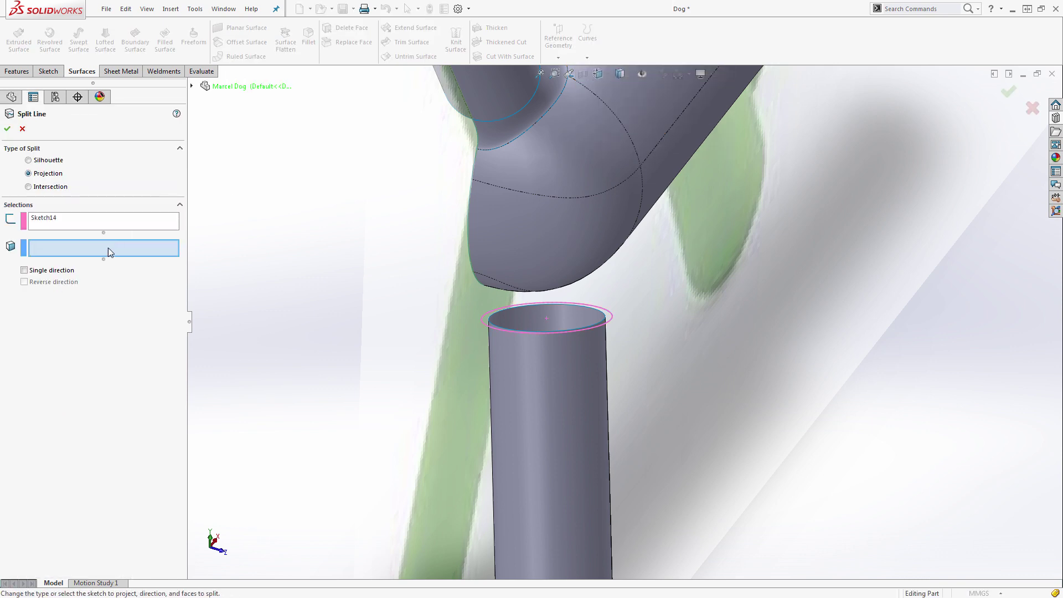
{"action": "left_click", "coordinate": [551, 267]}
{"action": "scroll", "coordinate": [556, 305], "scroll_direction": "down", "scroll_amount": 5}
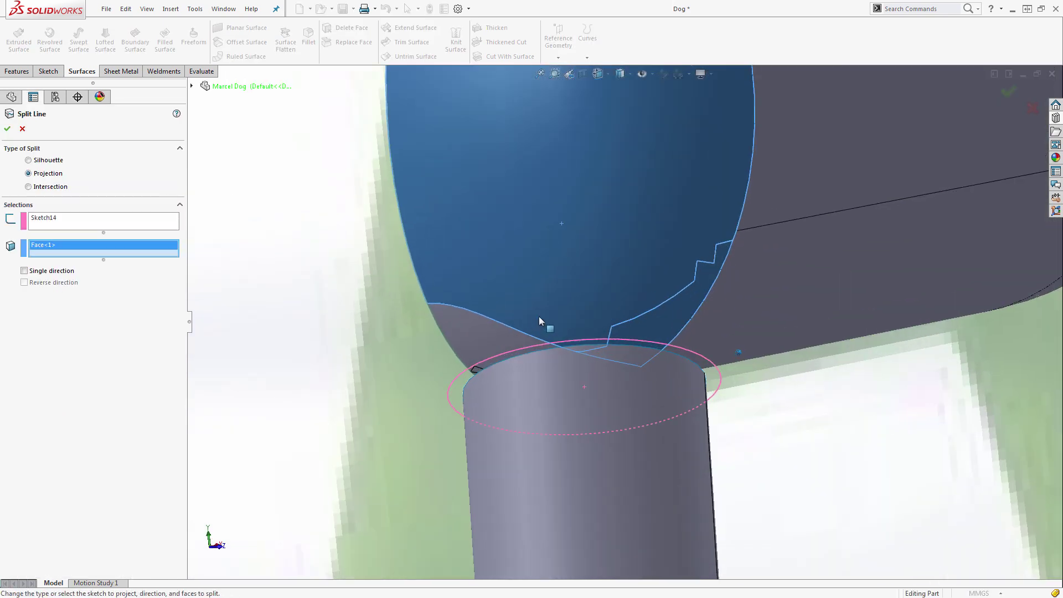
{"action": "left_click", "coordinate": [480, 334]}
{"action": "middle_click_drag", "start_coordinate": [479, 334], "coordinate": [881, 316]}
{"action": "left_click", "coordinate": [850, 391]}
{"action": "scroll", "coordinate": [849, 391], "scroll_direction": "up", "scroll_amount": 2}
{"action": "left_click", "coordinate": [1009, 92]}
{"action": "middle_click_drag", "start_coordinate": [952, 179], "coordinate": [903, 283]}
{"action": "left_click", "coordinate": [404, 253]}
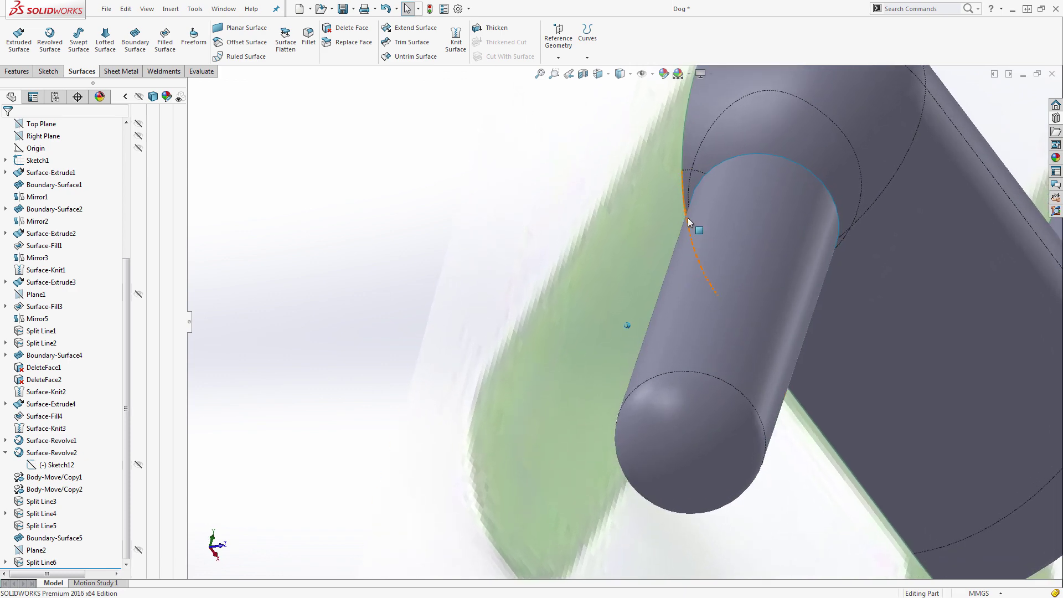
Step: Delete the three body faces enclosed by the split line above the hind leg, using the Delete option
{"action": "middle_click_drag", "start_coordinate": [696, 221], "coordinate": [454, 69]}
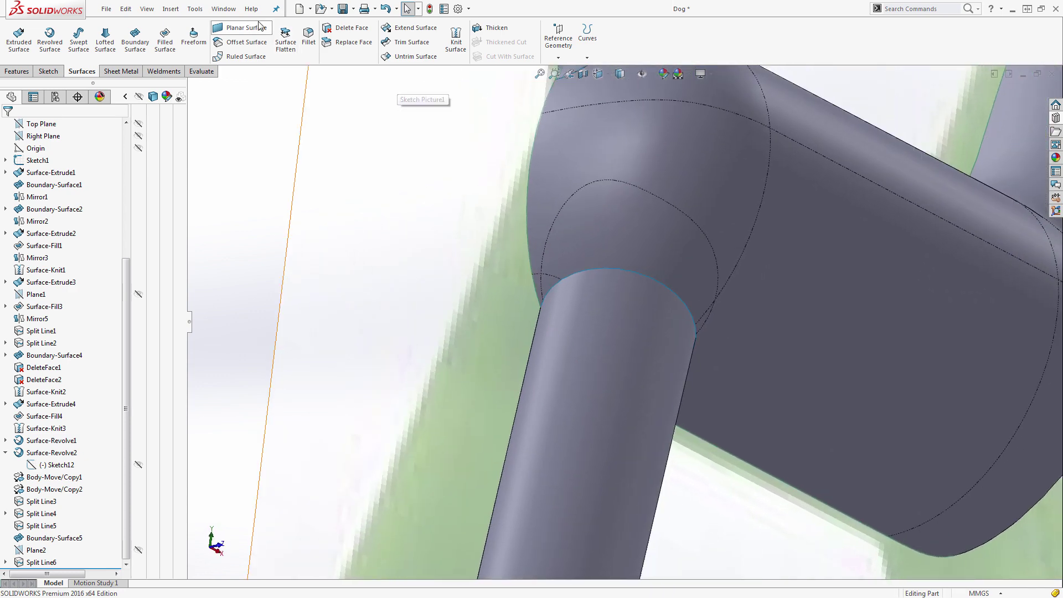
{"action": "left_click", "coordinate": [340, 31]}
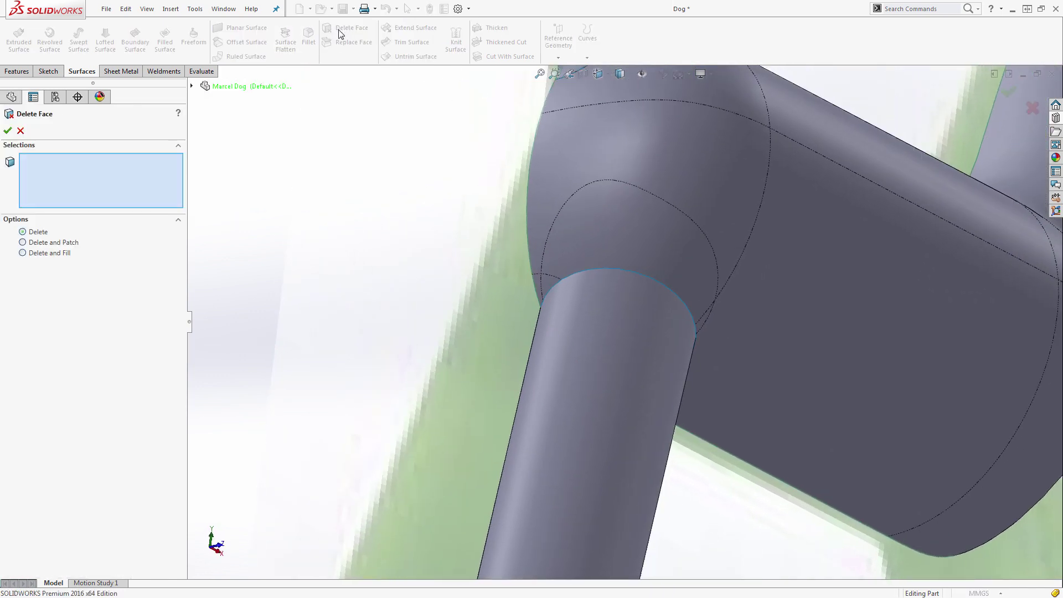
{"action": "left_click", "coordinate": [602, 231]}
{"action": "left_click", "coordinate": [473, 277]}
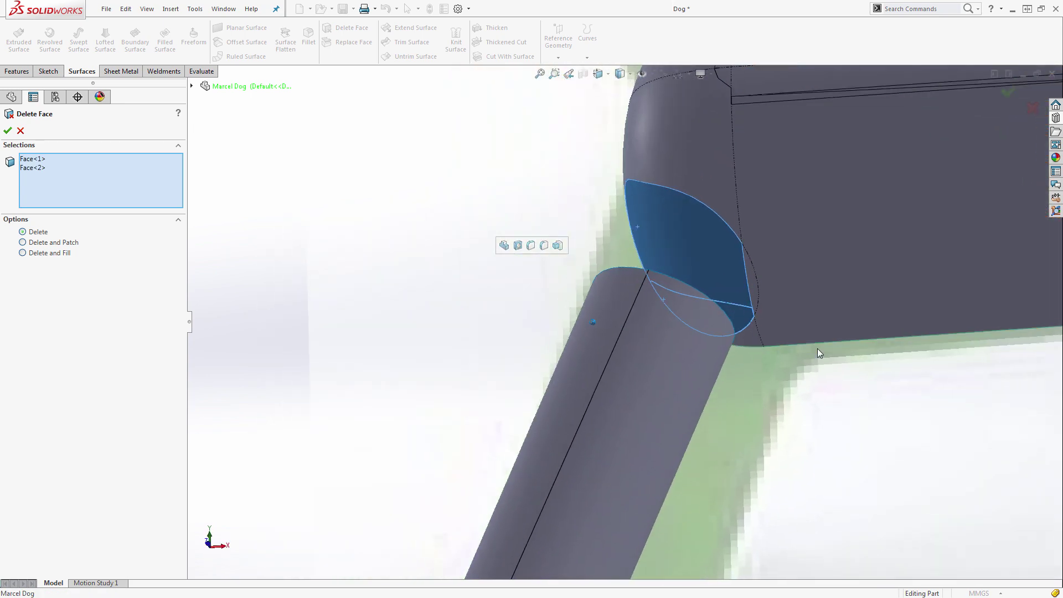
{"action": "left_click", "coordinate": [756, 287]}
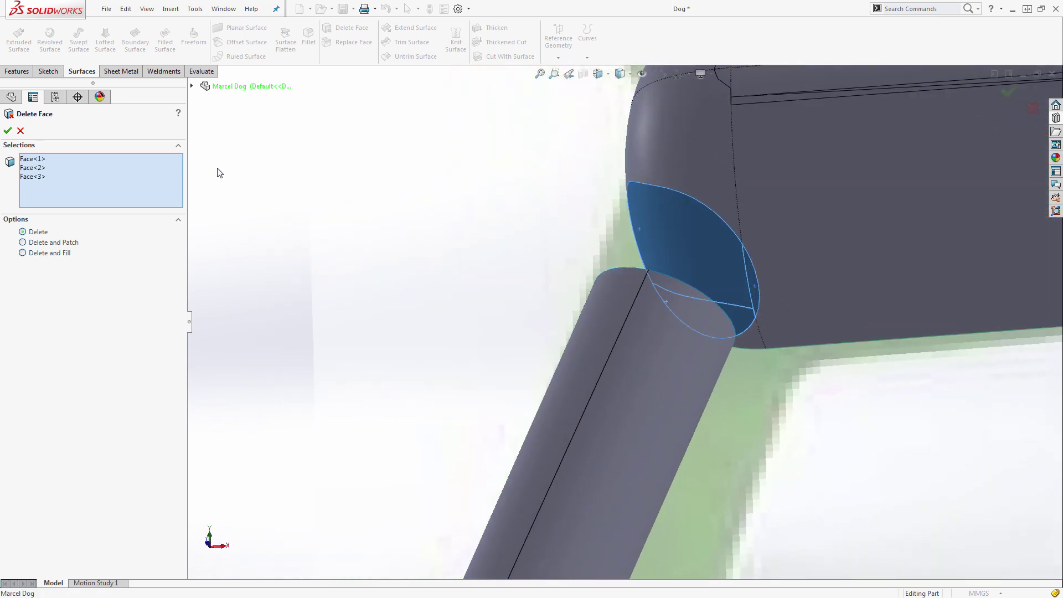
{"action": "left_click", "coordinate": [10, 131]}
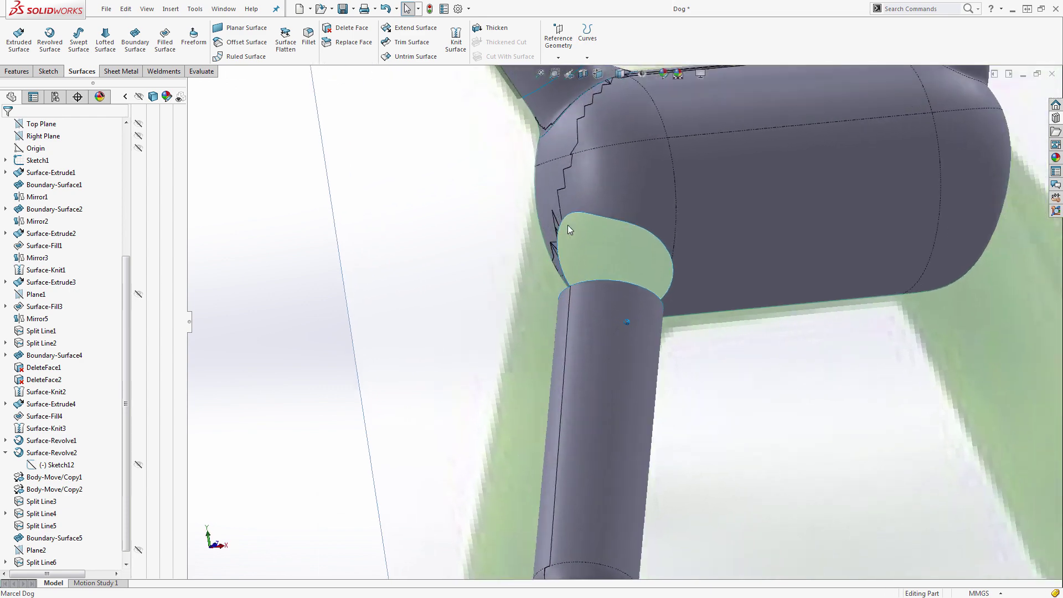
Step: Start a boundary surface between the hind leg's open upper edge and the closed group of edges around the body opening
{"action": "left_click", "coordinate": [142, 45]}
{"action": "left_click", "coordinate": [143, 49]}
{"action": "middle_click_drag", "start_coordinate": [609, 268], "coordinate": [606, 299]}
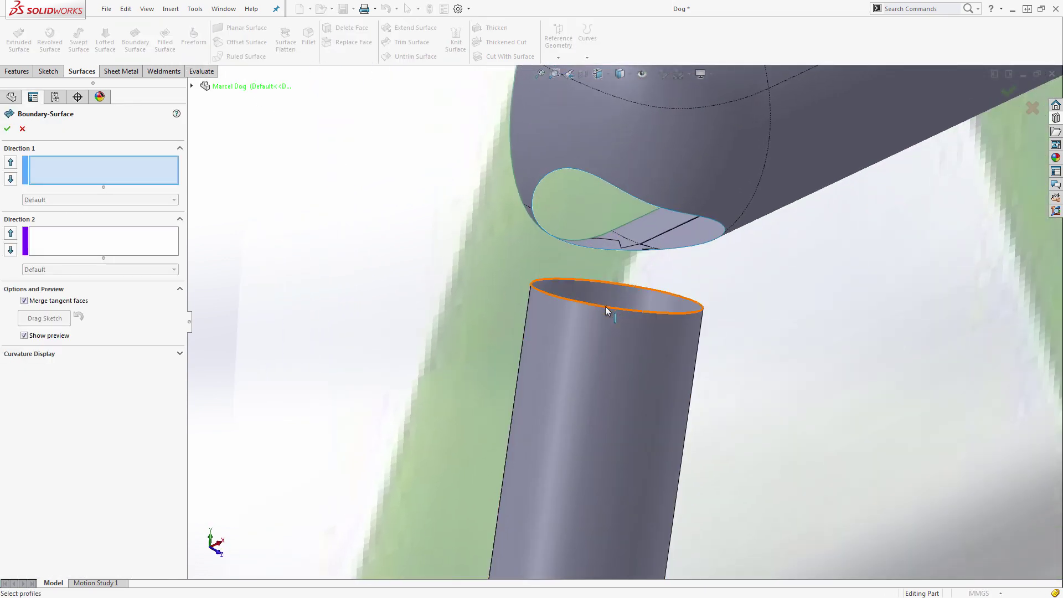
{"action": "left_click", "coordinate": [606, 307]}
{"action": "right_click", "coordinate": [392, 188]}
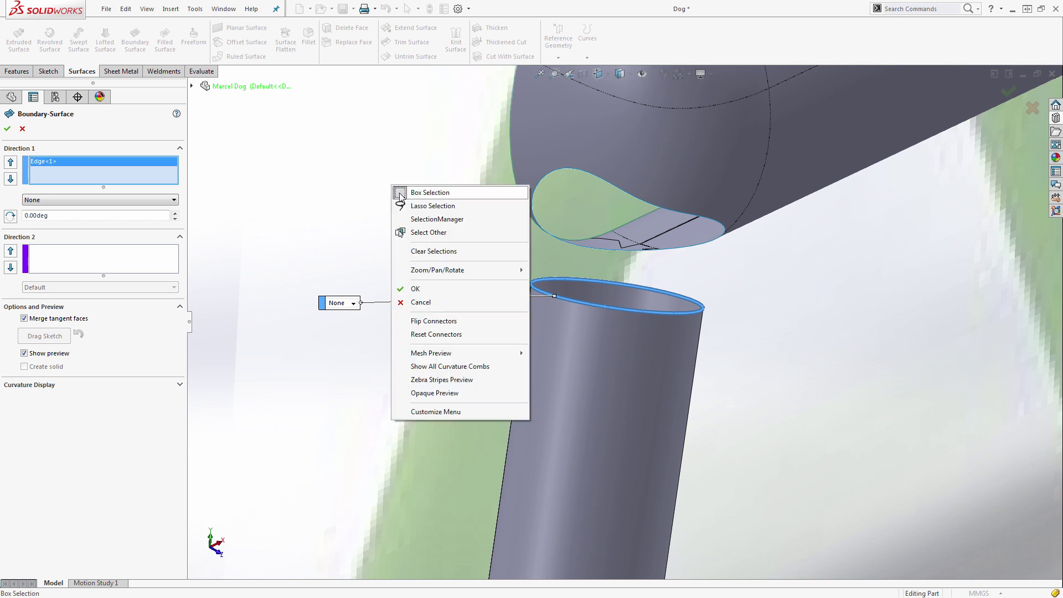
{"action": "left_click", "coordinate": [437, 220]}
{"action": "left_click", "coordinate": [646, 203]}
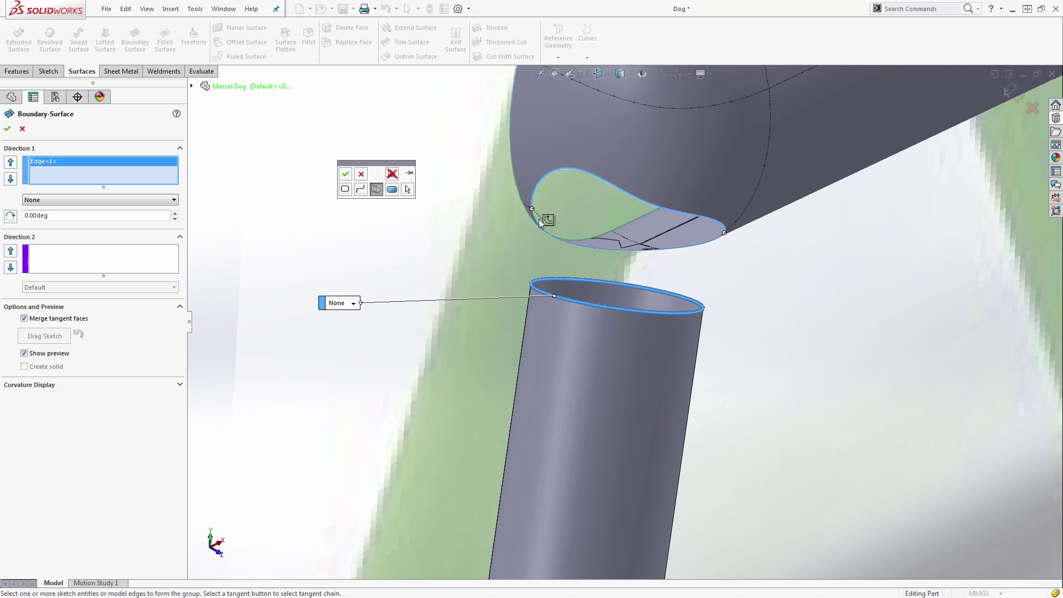
{"action": "mouse_move", "coordinate": [551, 223]}
{"action": "middle_mouse_down"}
{"action": "mouse_move", "coordinate": [560, 257]}
{"action": "mouse_move", "coordinate": [557, 226]}
{"action": "middle_mouse_up"}
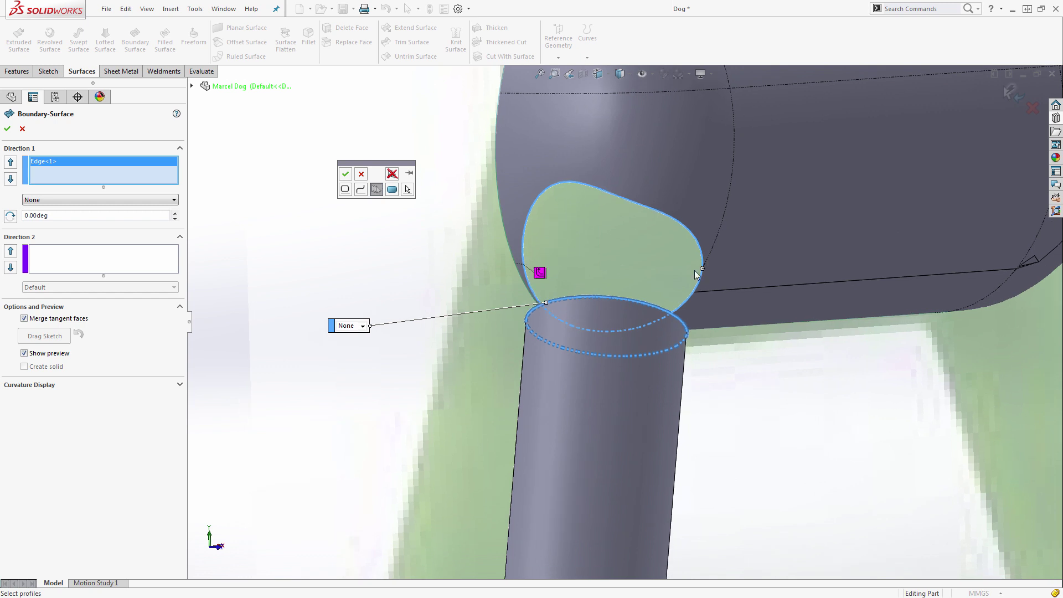
{"action": "left_click", "coordinate": [347, 177]}
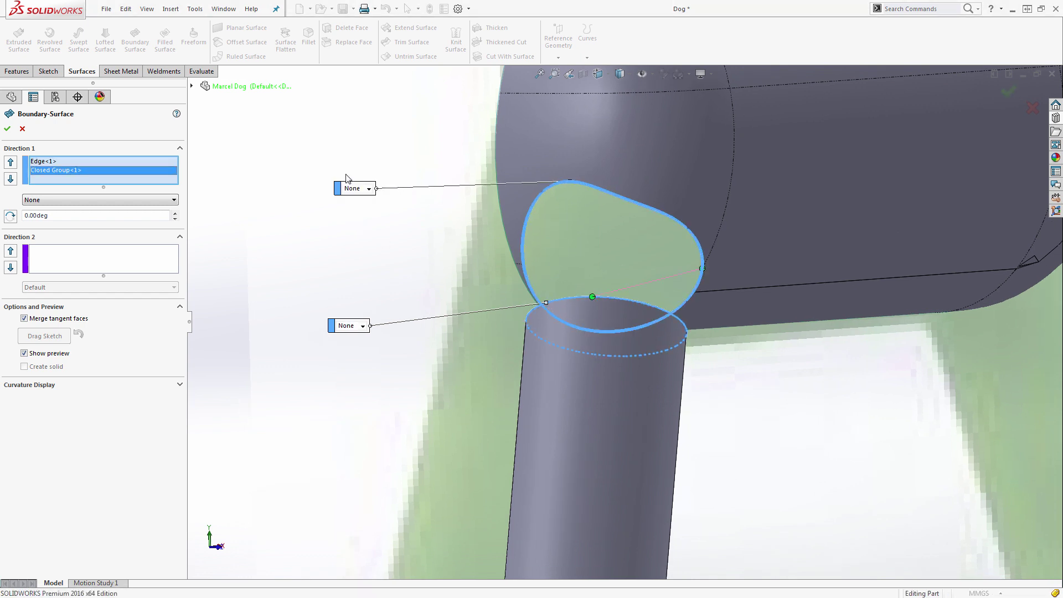
Step: Reposition the boundary surface's connector on the leg edge to line up with the connector on the body opening
{"action": "middle_click_drag", "start_coordinate": [576, 268], "coordinate": [615, 271]}
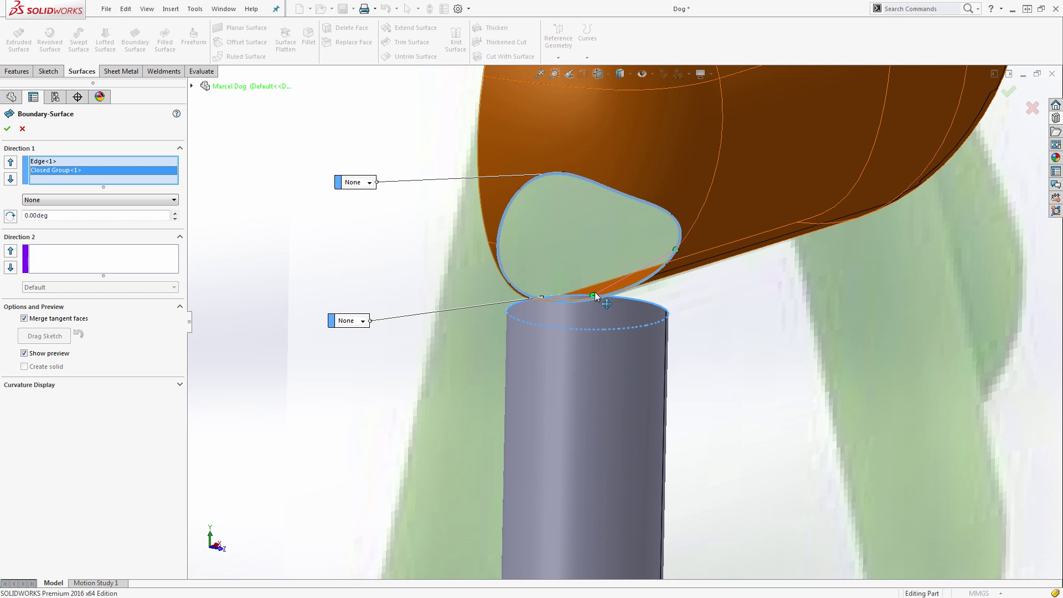
{"action": "left_click_drag", "start_coordinate": [595, 294], "coordinate": [654, 303]}
{"action": "middle_click_drag", "start_coordinate": [654, 310], "coordinate": [742, 327]}
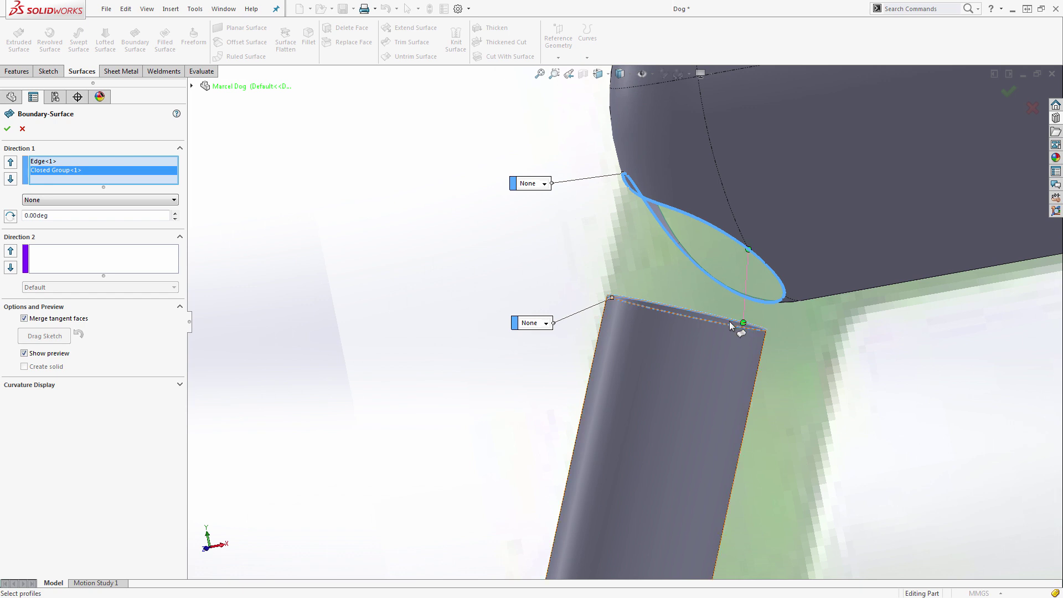
{"action": "left_click_drag", "start_coordinate": [723, 320], "coordinate": [716, 318]}
{"action": "middle_click_drag", "start_coordinate": [716, 318], "coordinate": [738, 314]}
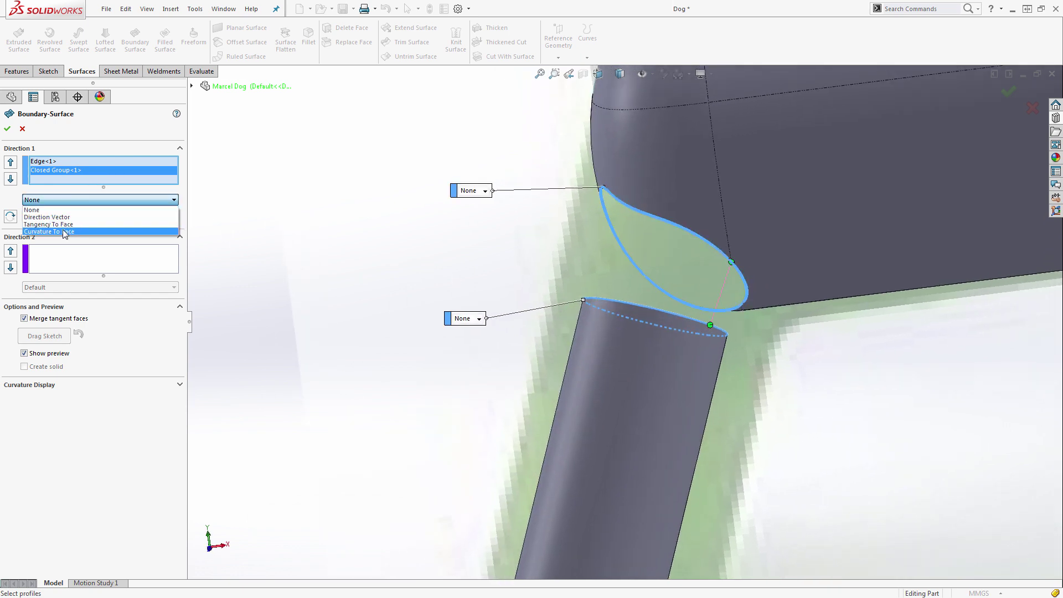
Step: Try to create the boundary surface with Tangency To Face at both the body opening and the leg edge
{"action": "left_click", "coordinate": [65, 229]}
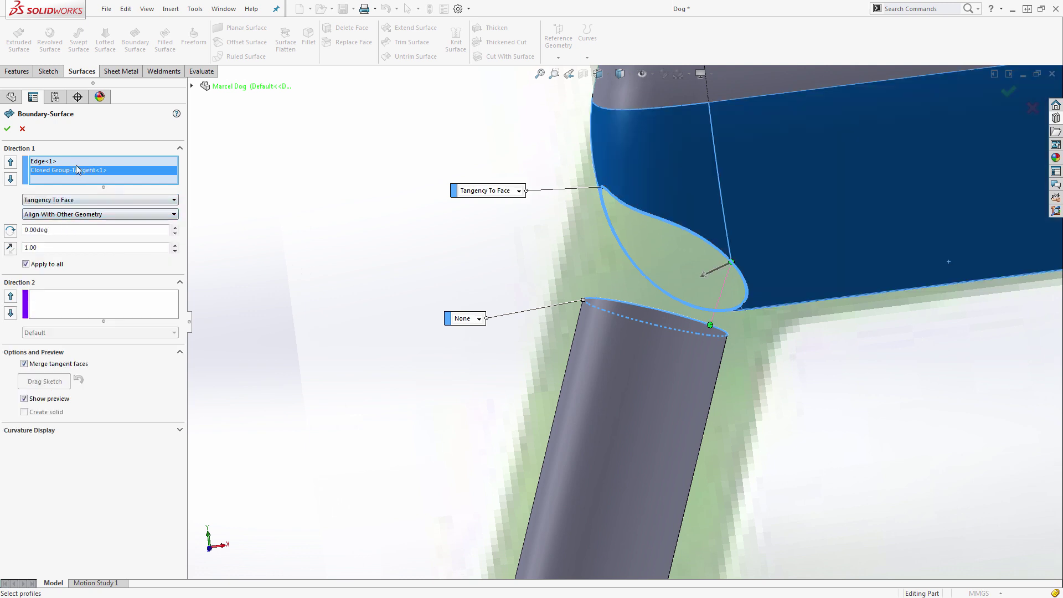
{"action": "left_click", "coordinate": [50, 161]}
{"action": "left_click", "coordinate": [83, 200]}
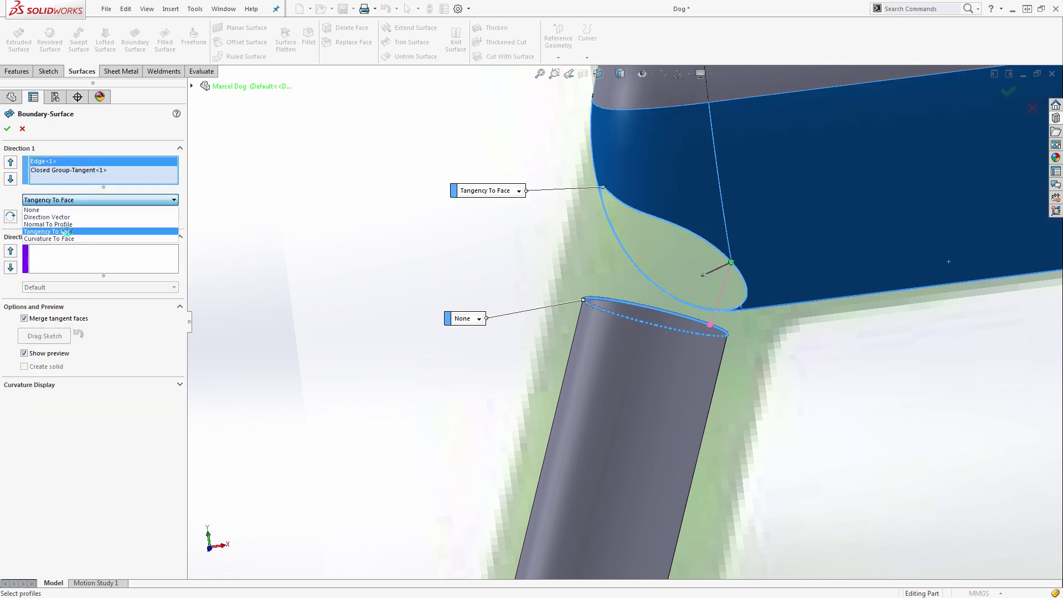
{"action": "left_click", "coordinate": [66, 232]}
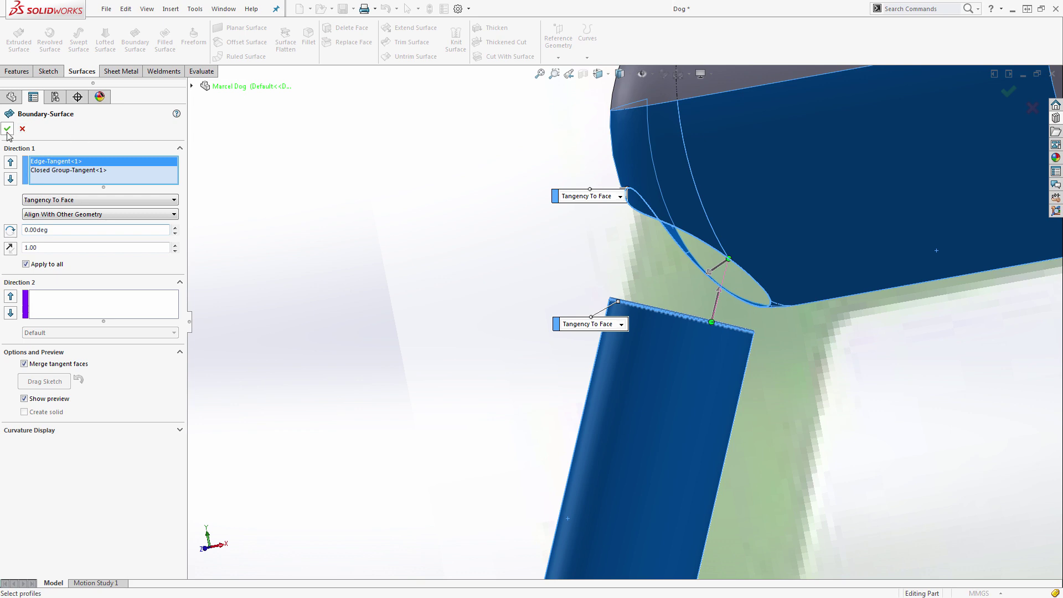
{"action": "left_click", "coordinate": [7, 128]}
Step: Examine the gap between the leg edge and the body opening from several angles, and cancel the boundary surface
{"action": "middle_click_drag", "start_coordinate": [394, 195], "coordinate": [669, 298]}
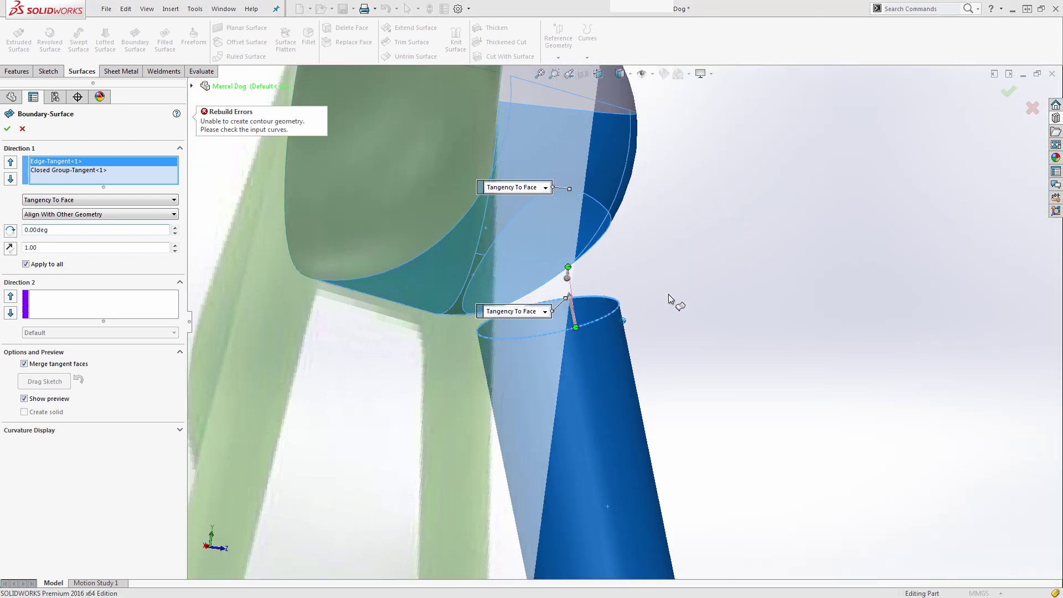
{"action": "key", "text": "Left"}
{"action": "key", "text": "Left"}
{"action": "key", "text": "Left"}
{"action": "key", "text": "Left"}
{"action": "key", "text": "Left"}
{"action": "key", "text": "Left"}
{"action": "key", "text": "Left"}
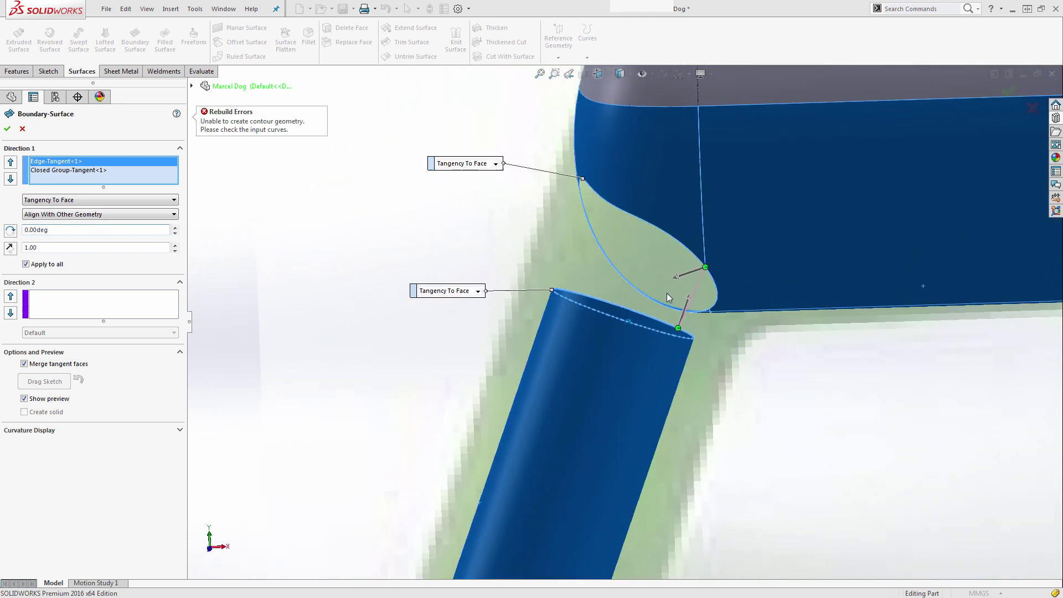
{"action": "scroll", "coordinate": [693, 313], "scroll_direction": "up", "scroll_amount": 3}
{"action": "scroll", "coordinate": [623, 318], "scroll_direction": "down", "scroll_amount": 3}
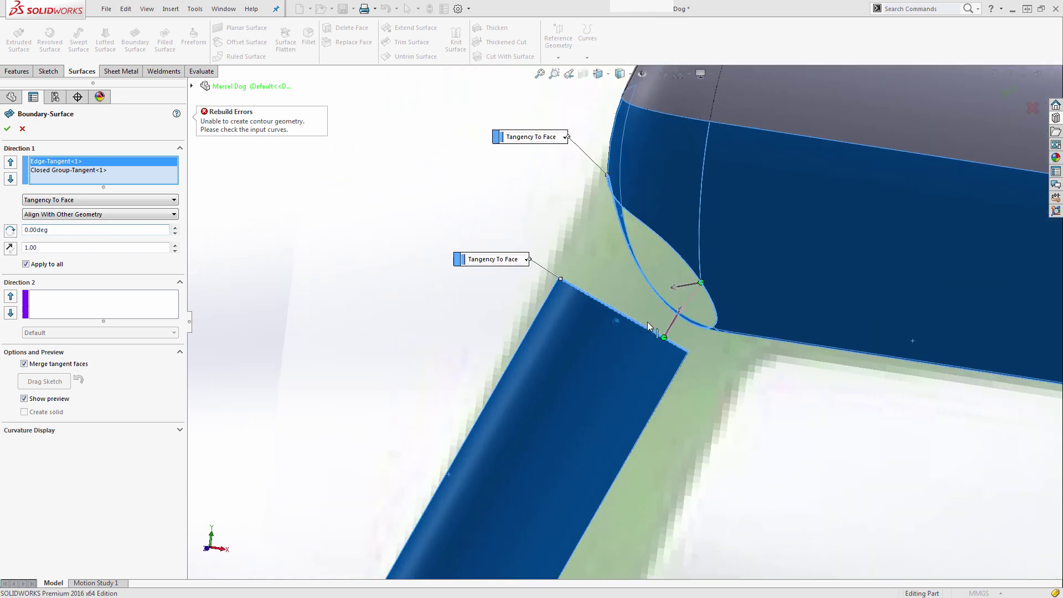
{"action": "middle_click_drag", "start_coordinate": [648, 325], "coordinate": [512, 308]}
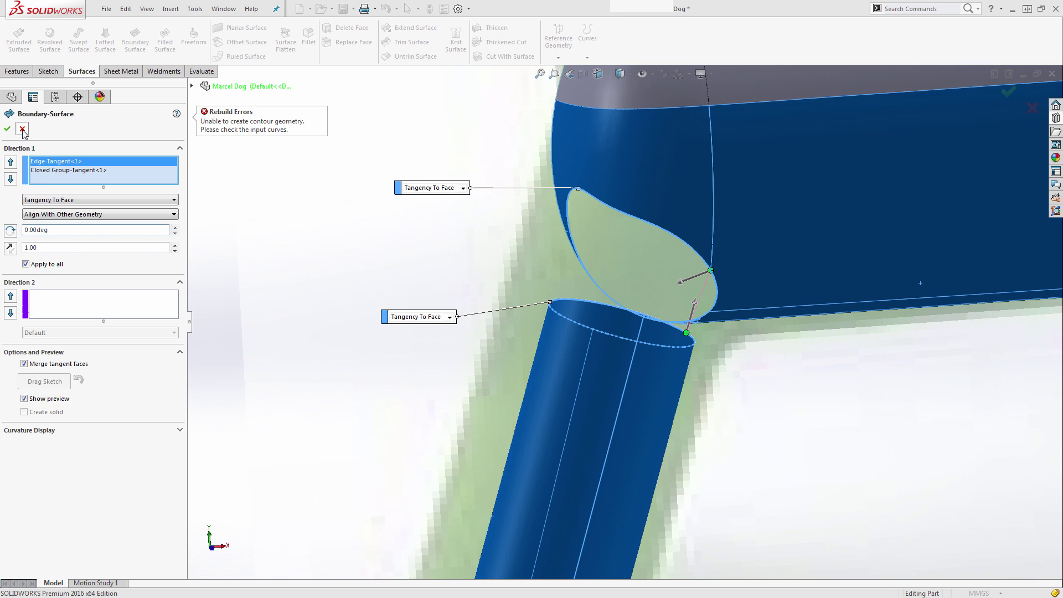
{"action": "left_click", "coordinate": [22, 129]}
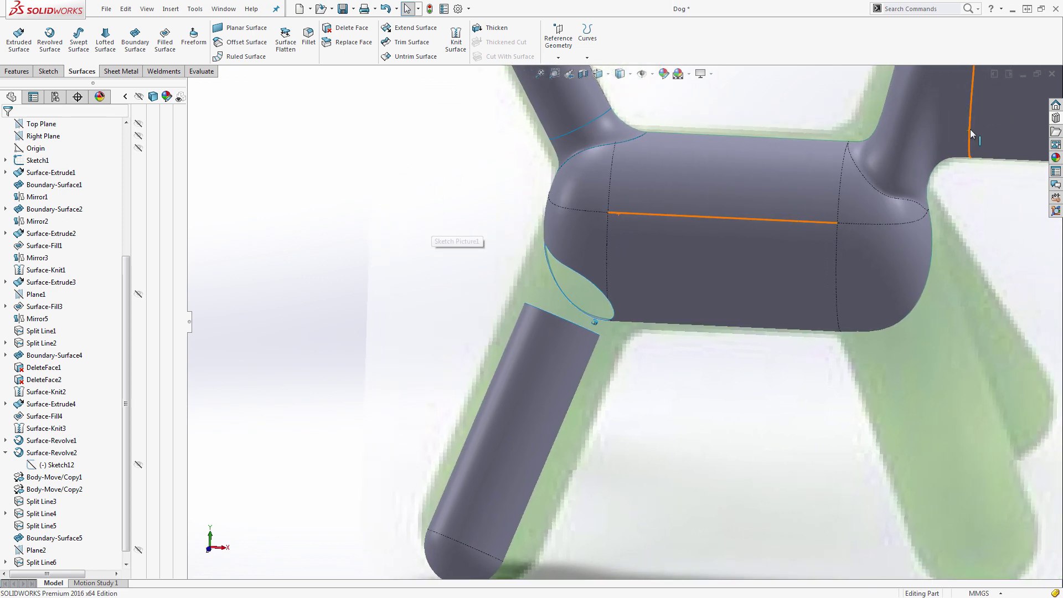
{"action": "left_click", "coordinate": [892, 148]}
{"action": "left_click", "coordinate": [616, 127]}
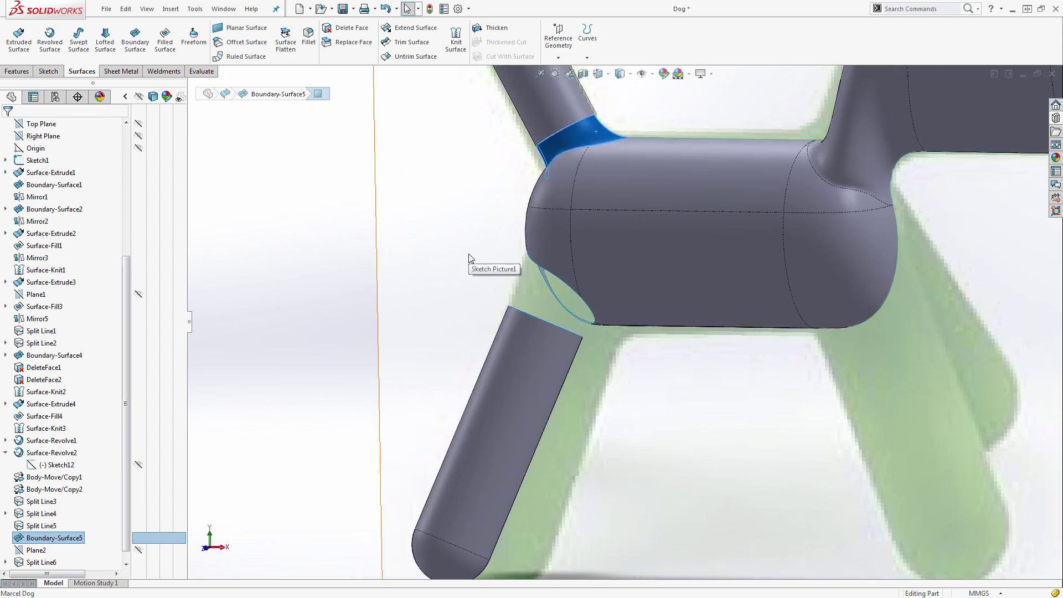
{"action": "left_click", "coordinate": [336, 219]}
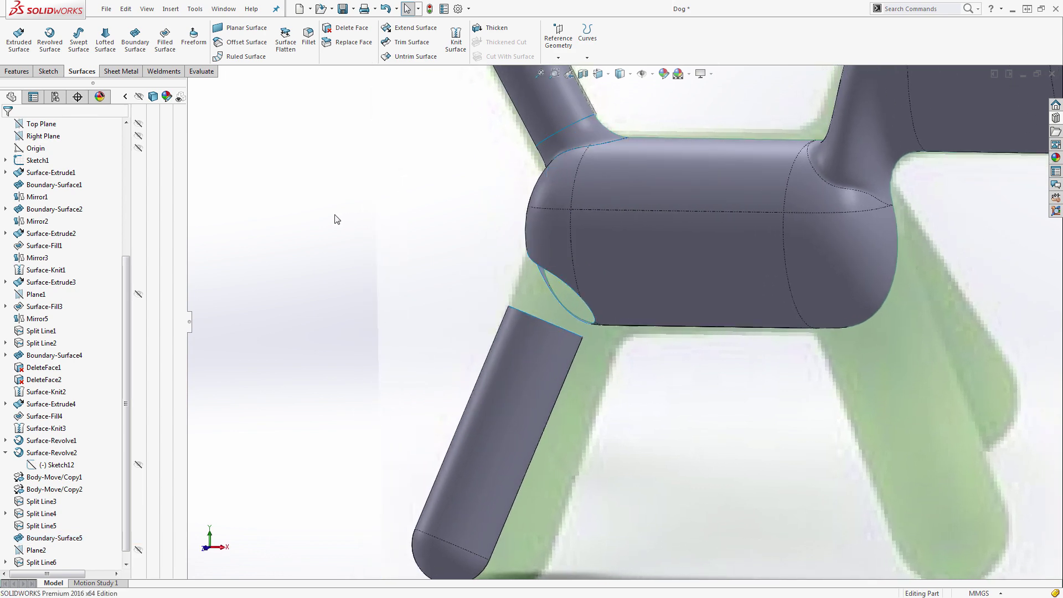
Step: Extend the hind leg surface from its open upper edge into the body by 18.35 mm with a linear extension
{"action": "left_click", "coordinate": [409, 30]}
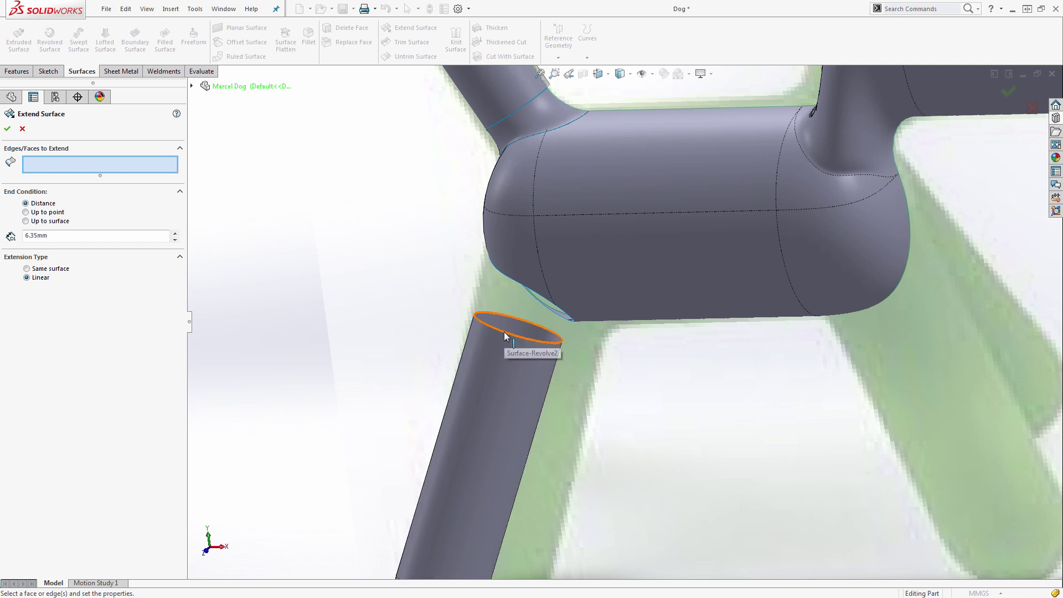
{"action": "left_click", "coordinate": [505, 333]}
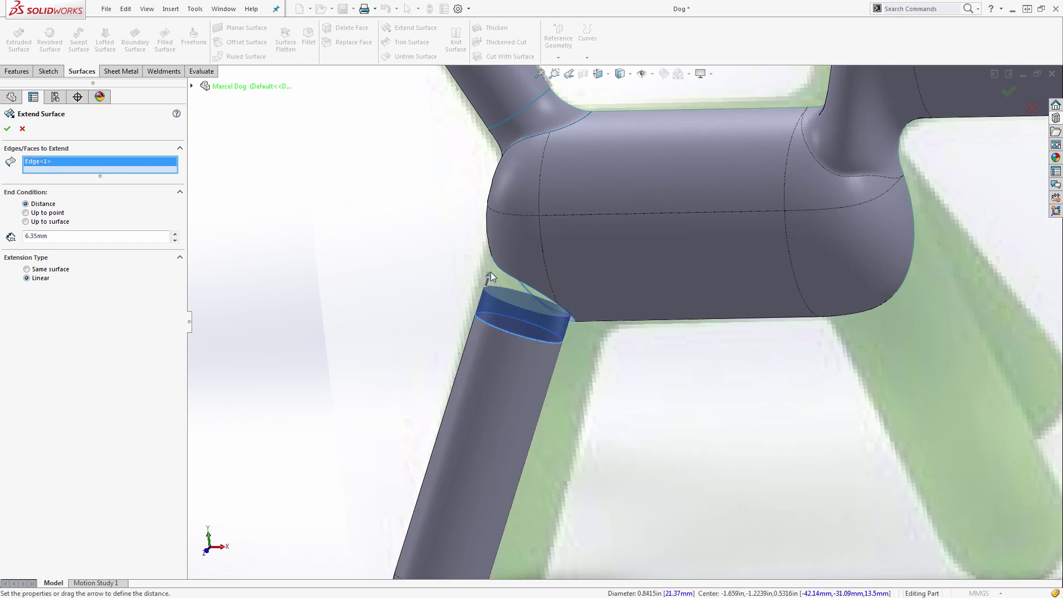
{"action": "middle_click_drag", "start_coordinate": [497, 268], "coordinate": [526, 292]}
{"action": "left_click_drag", "start_coordinate": [518, 276], "coordinate": [535, 243]}
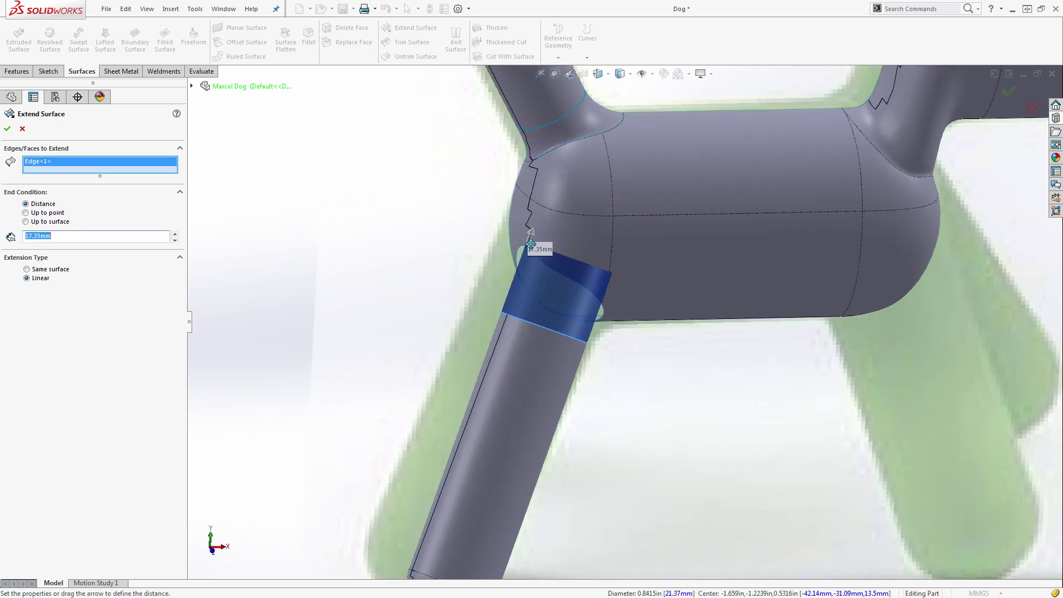
{"action": "middle_click_drag", "start_coordinate": [535, 244], "coordinate": [609, 280]}
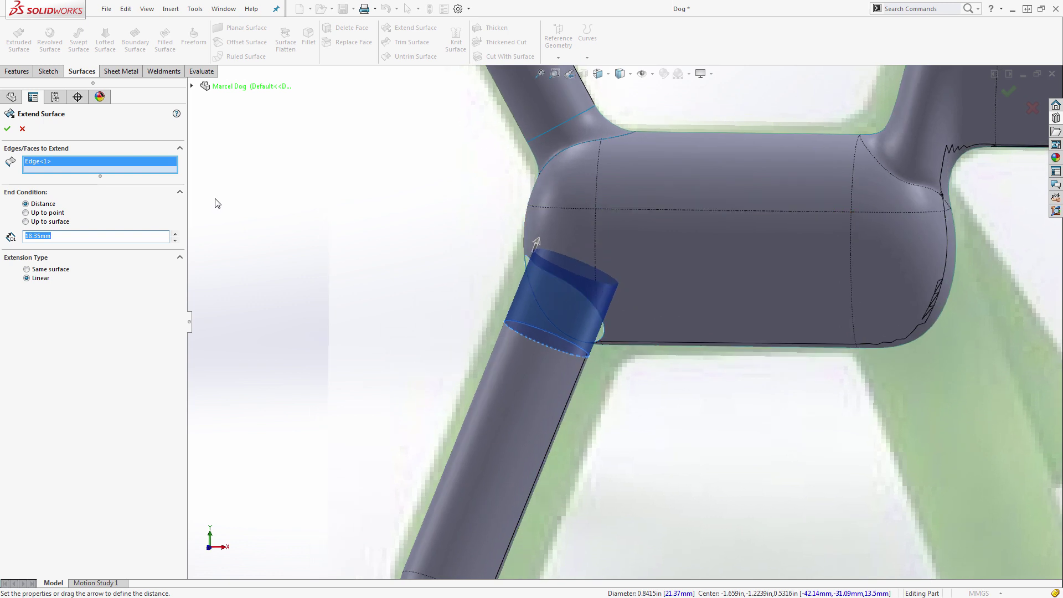
{"action": "left_click", "coordinate": [7, 129]}
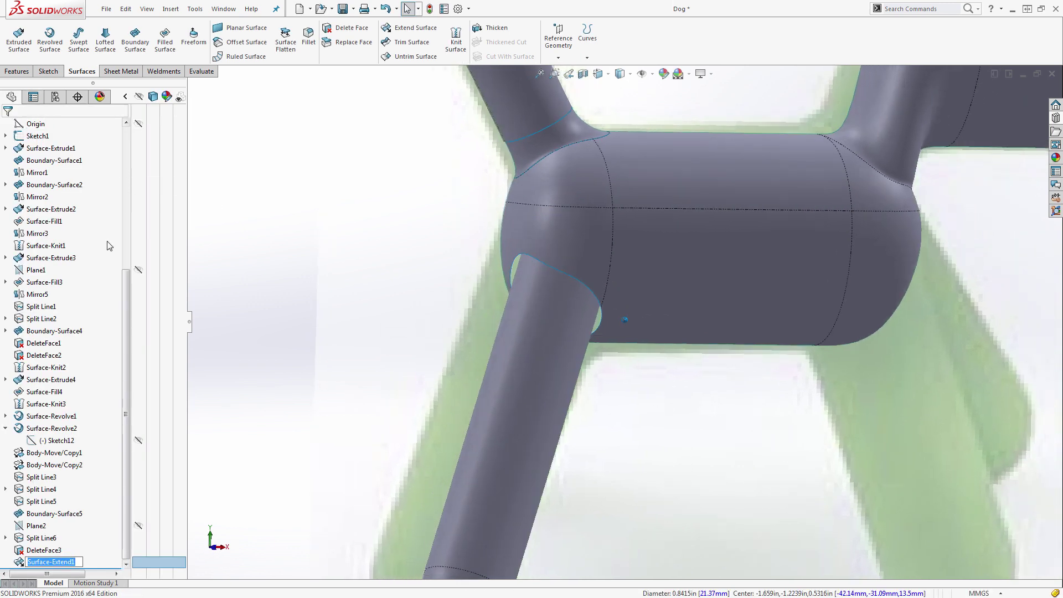
Step: Delete the DeleteFace3 feature to restore the body faces above the hind leg
{"action": "left_click", "coordinate": [41, 550]}
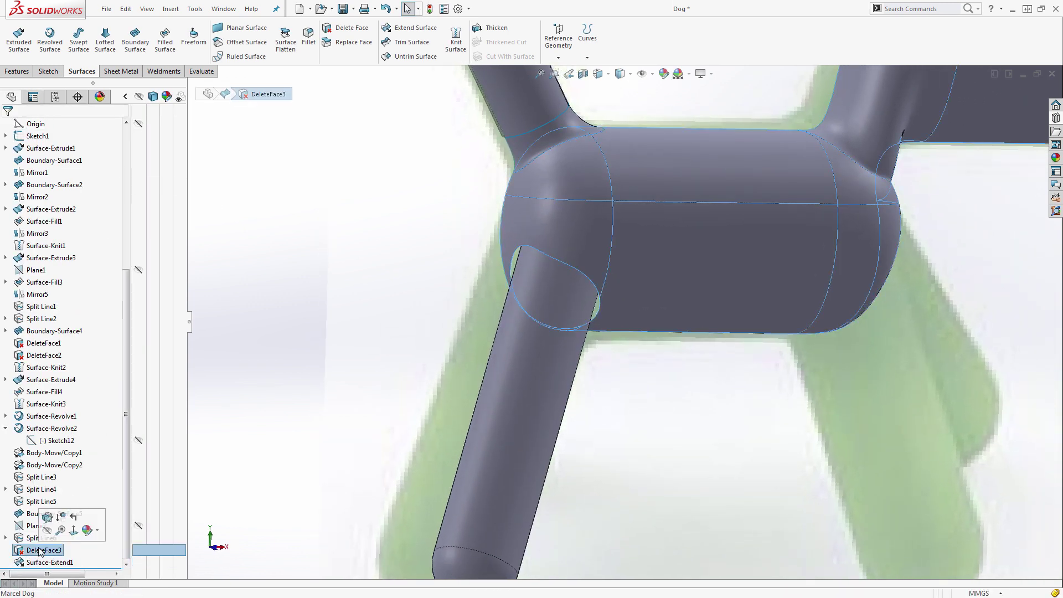
{"action": "key", "text": "Delete"}
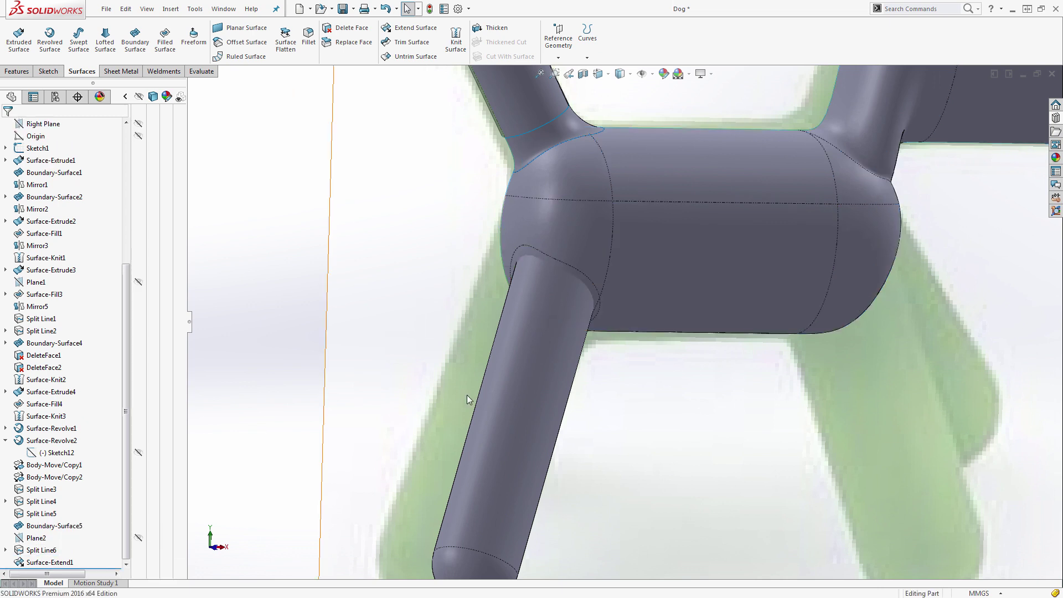
Step: Start an offset surface from the three body faces enclosed by the split line around the hind leg
{"action": "left_click", "coordinate": [246, 43]}
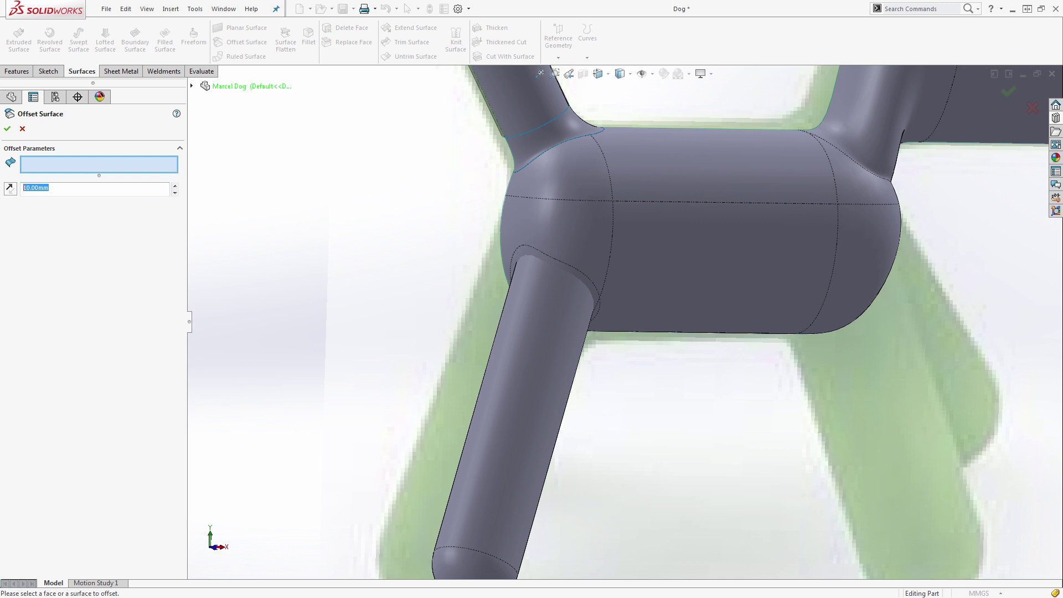
{"action": "left_click", "coordinate": [85, 164]}
{"action": "scroll", "coordinate": [552, 305], "scroll_direction": "down", "scroll_amount": 5}
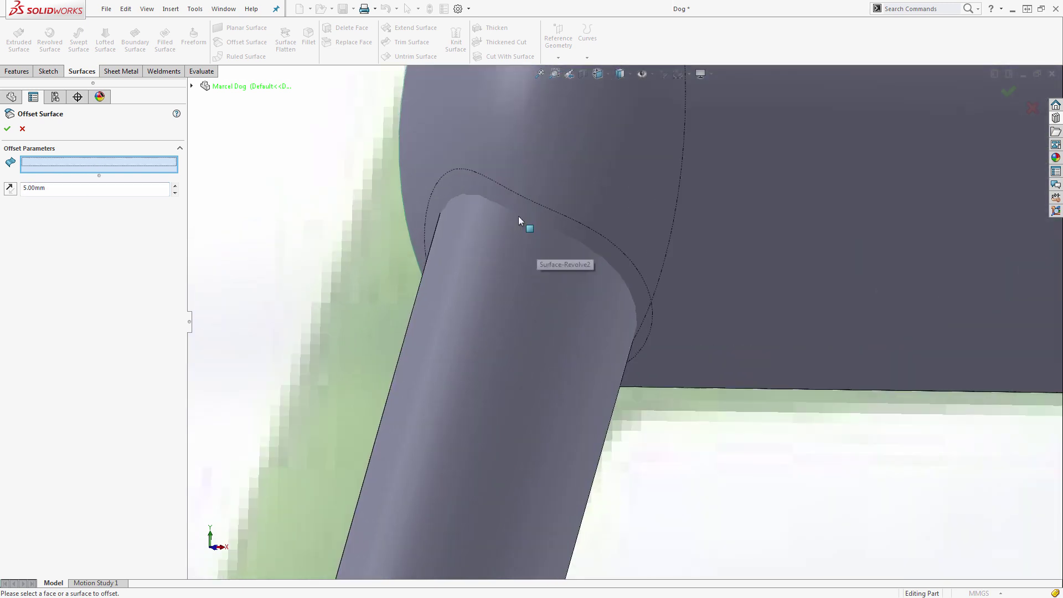
{"action": "left_click", "coordinate": [507, 203]}
{"action": "middle_click_drag", "start_coordinate": [509, 200], "coordinate": [629, 426]}
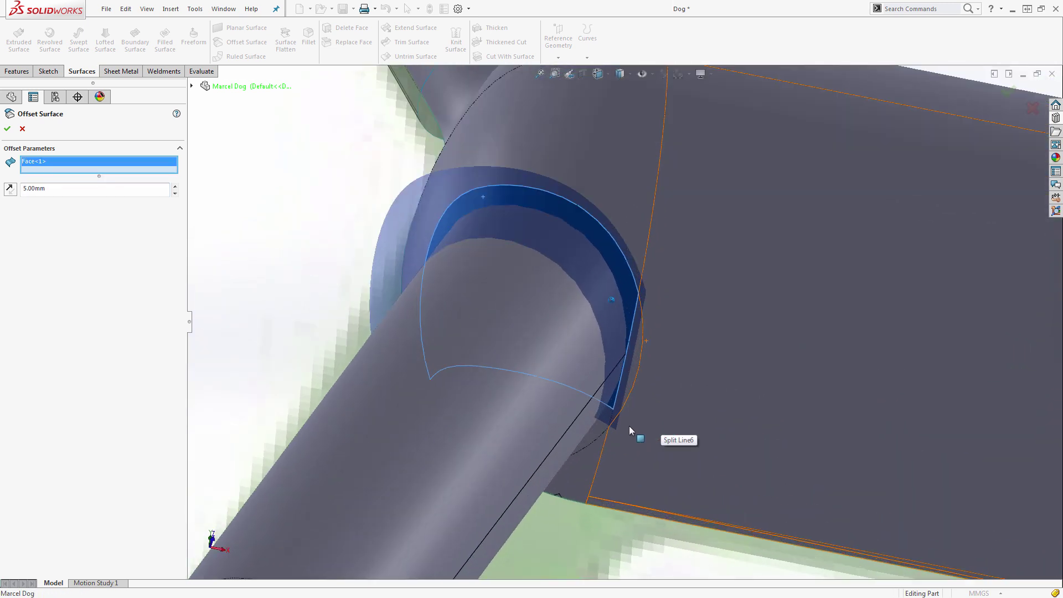
{"action": "scroll", "coordinate": [640, 329], "scroll_direction": "down", "scroll_amount": 5}
{"action": "left_click", "coordinate": [633, 310]}
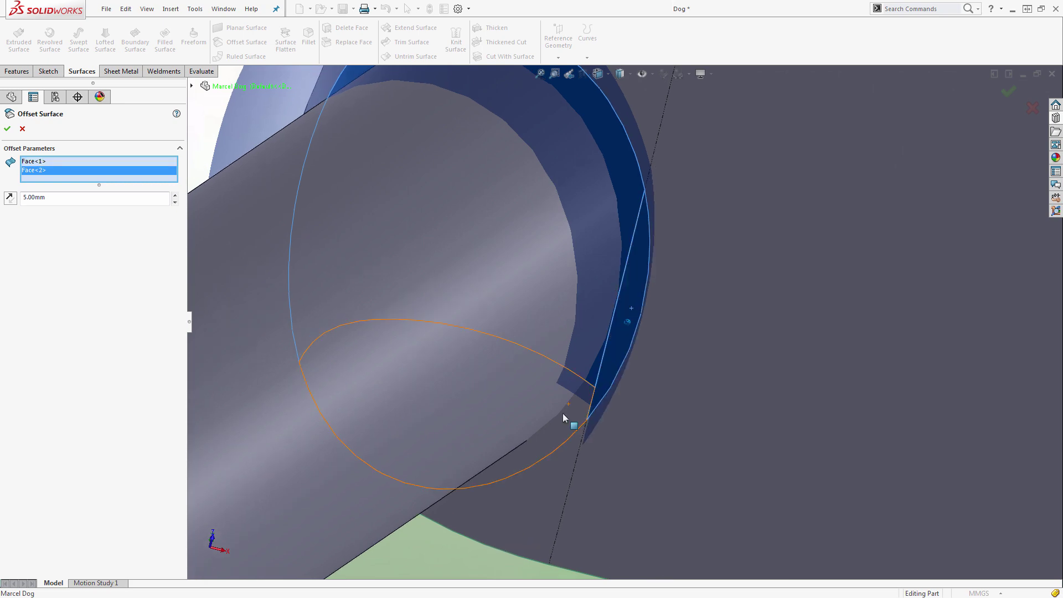
{"action": "left_click", "coordinate": [545, 440]}
Step: Set the offset distance to 2.5 mm and create the offset surface
{"action": "scroll", "coordinate": [607, 439], "scroll_direction": "up", "scroll_amount": 3}
{"action": "mouse_move", "coordinate": [607, 440]}
{"action": "middle_mouse_down"}
{"action": "mouse_move", "coordinate": [617, 414]}
{"action": "mouse_move", "coordinate": [605, 425]}
{"action": "middle_mouse_up"}
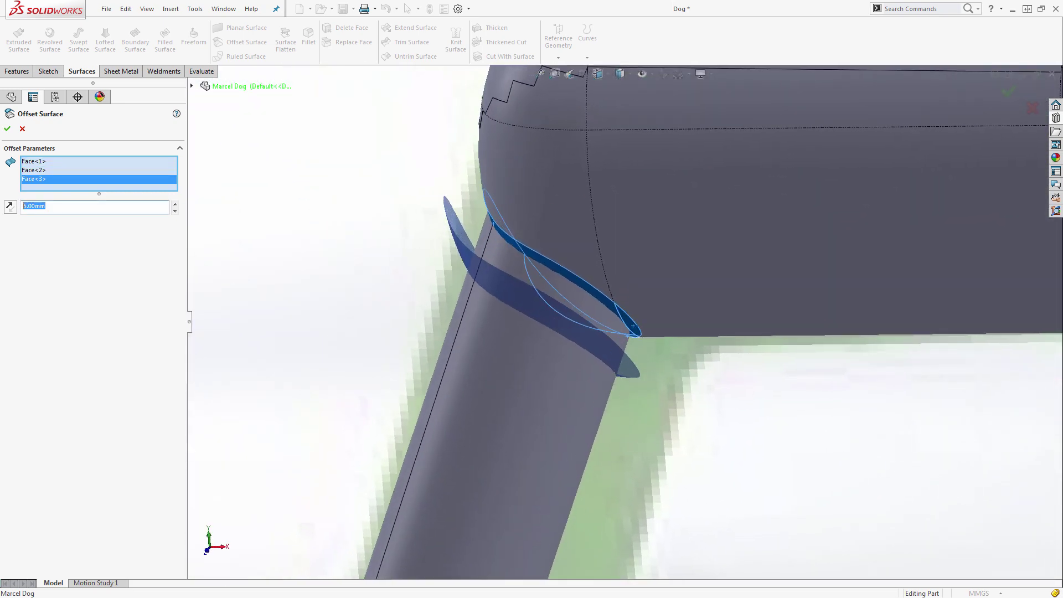
{"action": "type", "text": "2.5"}
{"action": "key", "text": "Return"}
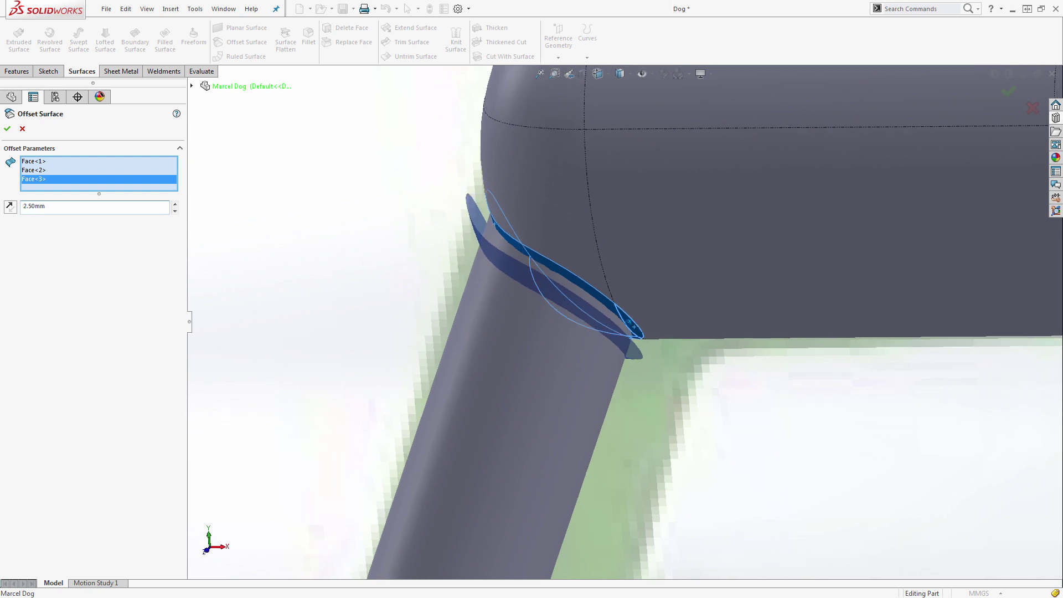
{"action": "left_click", "coordinate": [7, 127]}
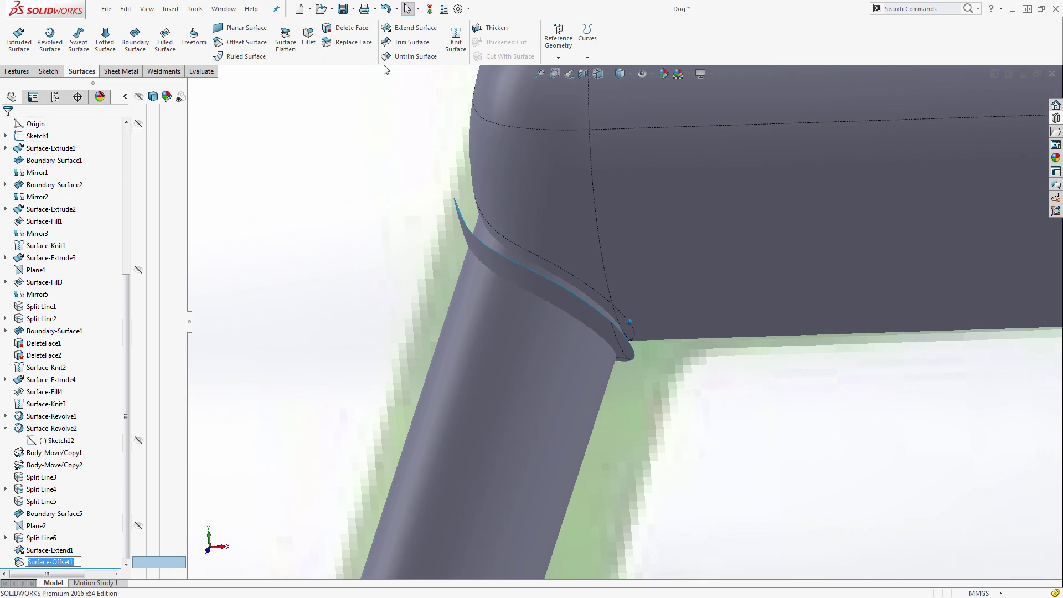
Step: Trim the extended hind leg surface with the offset surface as trim tool, keeping the leg portion on the body side
{"action": "left_click", "coordinate": [403, 46]}
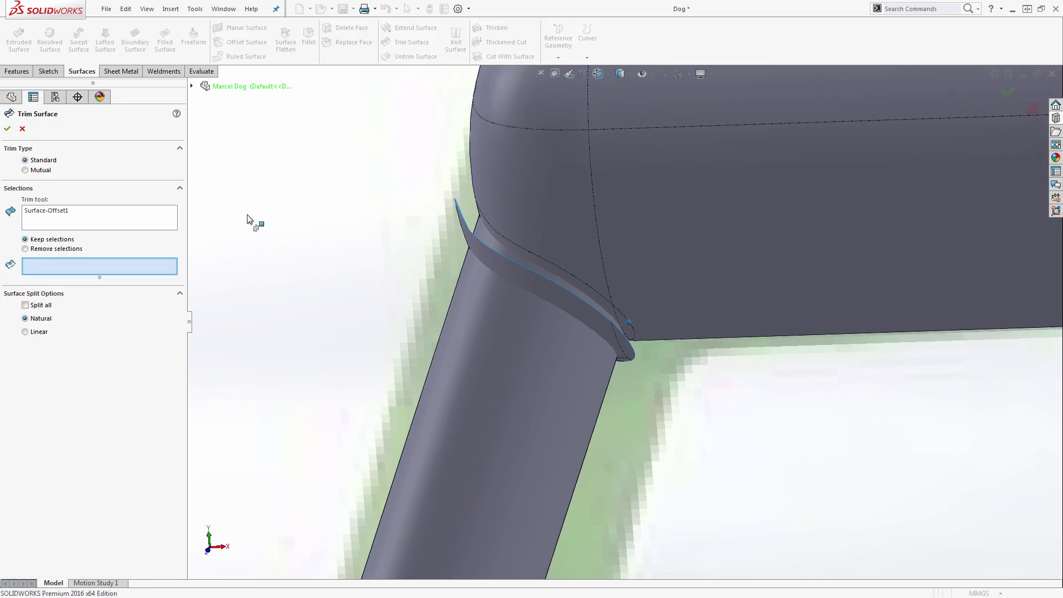
{"action": "left_click", "coordinate": [526, 267]}
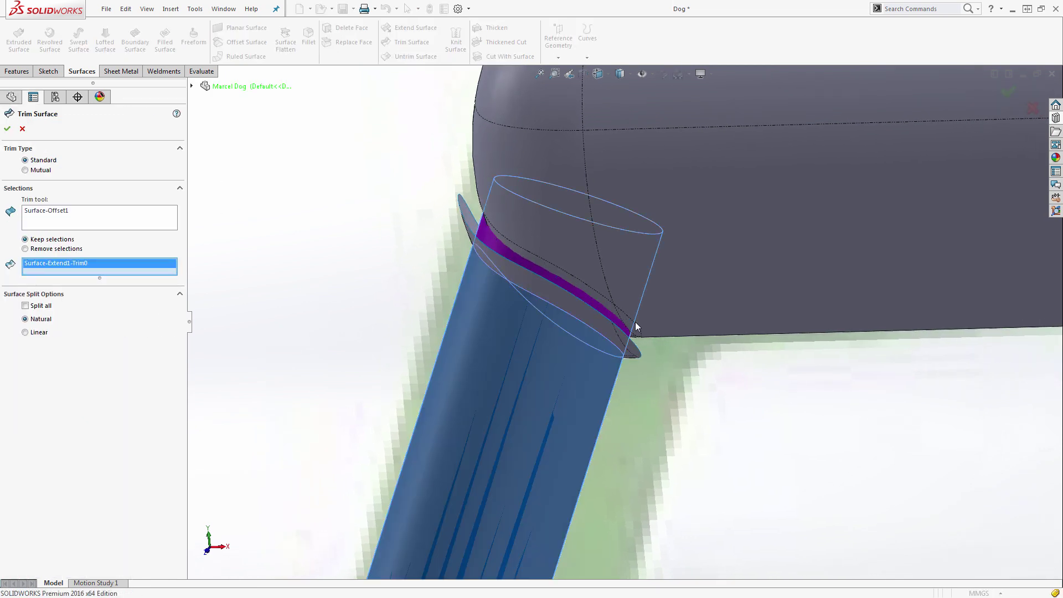
{"action": "left_click", "coordinate": [7, 129]}
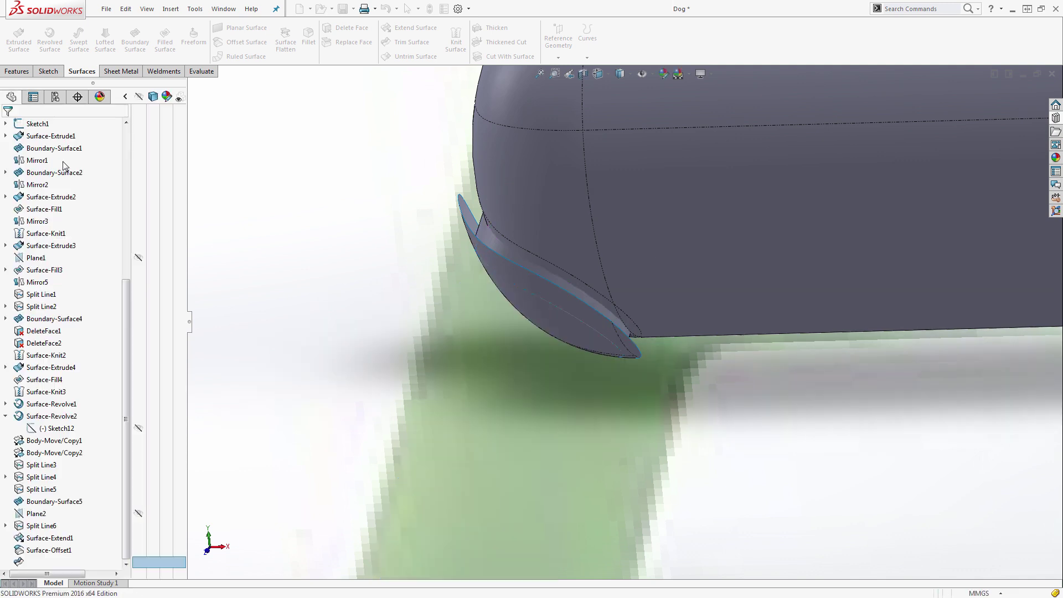
Step: Edit the hind leg's surface trim so that it removes the selected portion instead of keeping it
{"action": "left_click", "coordinate": [17, 562]}
{"action": "left_click", "coordinate": [25, 534]}
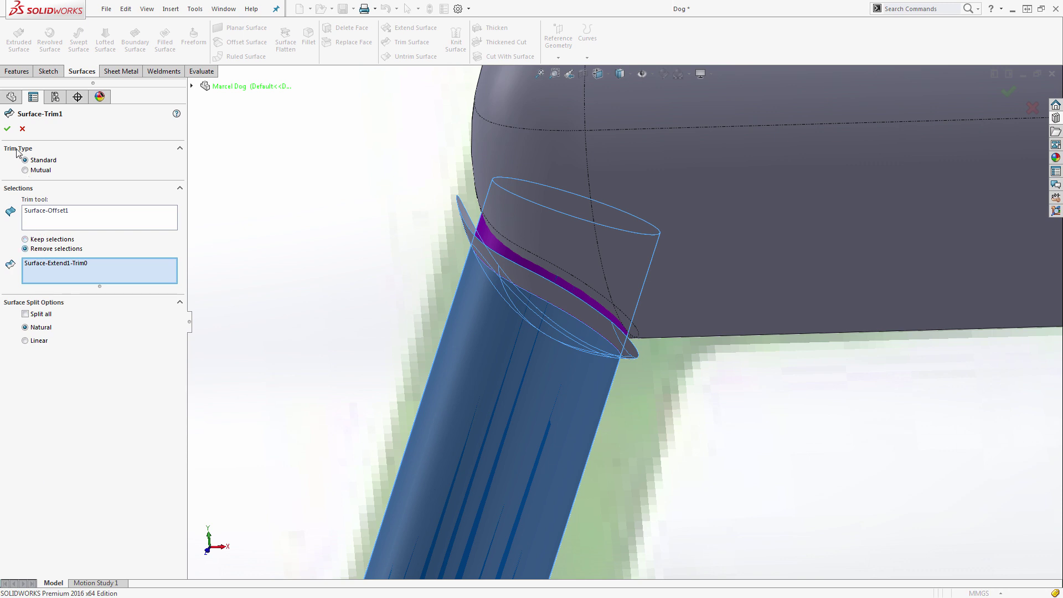
{"action": "left_click", "coordinate": [7, 129]}
{"action": "scroll", "coordinate": [446, 248], "scroll_direction": "up", "scroll_amount": 2}
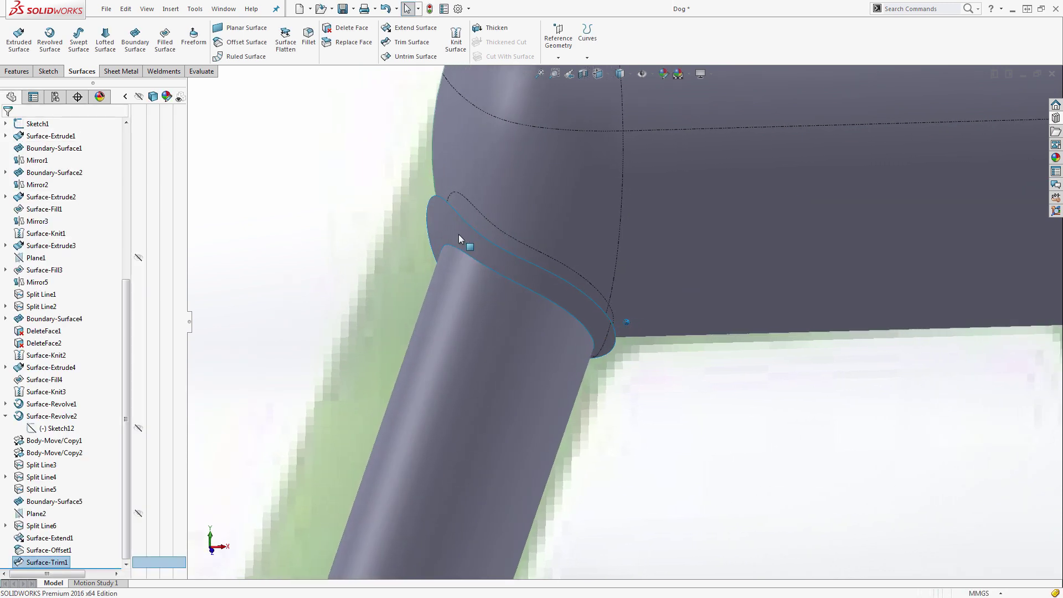
Step: Hide the offset surface between the trimmed hind leg and the body
{"action": "left_click", "coordinate": [457, 227]}
{"action": "left_click", "coordinate": [499, 195]}
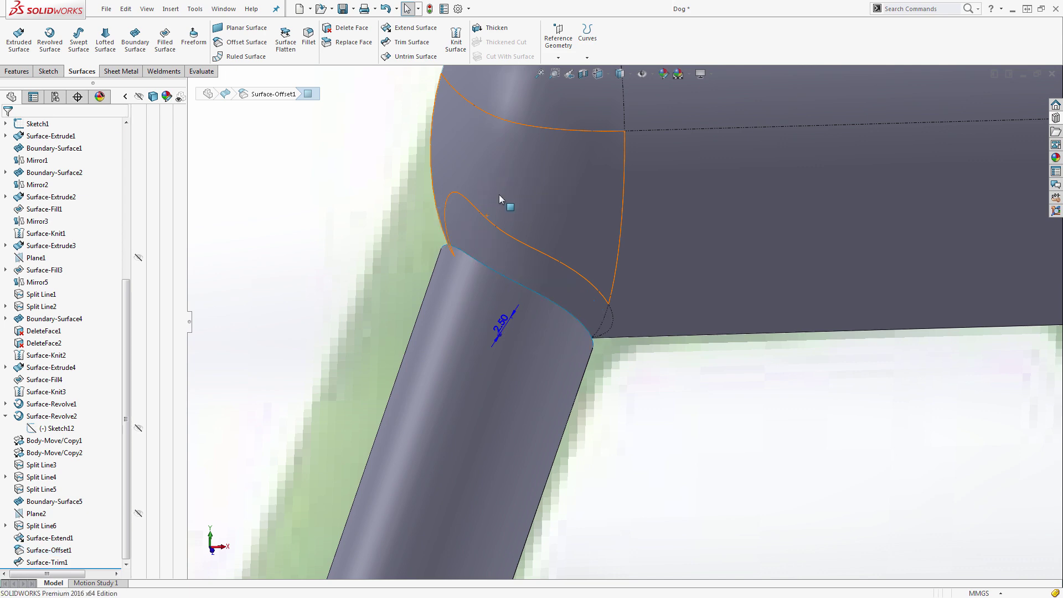
{"action": "scroll", "coordinate": [490, 240], "scroll_direction": "down", "scroll_amount": 5}
{"action": "scroll", "coordinate": [490, 241], "scroll_direction": "up", "scroll_amount": 4}
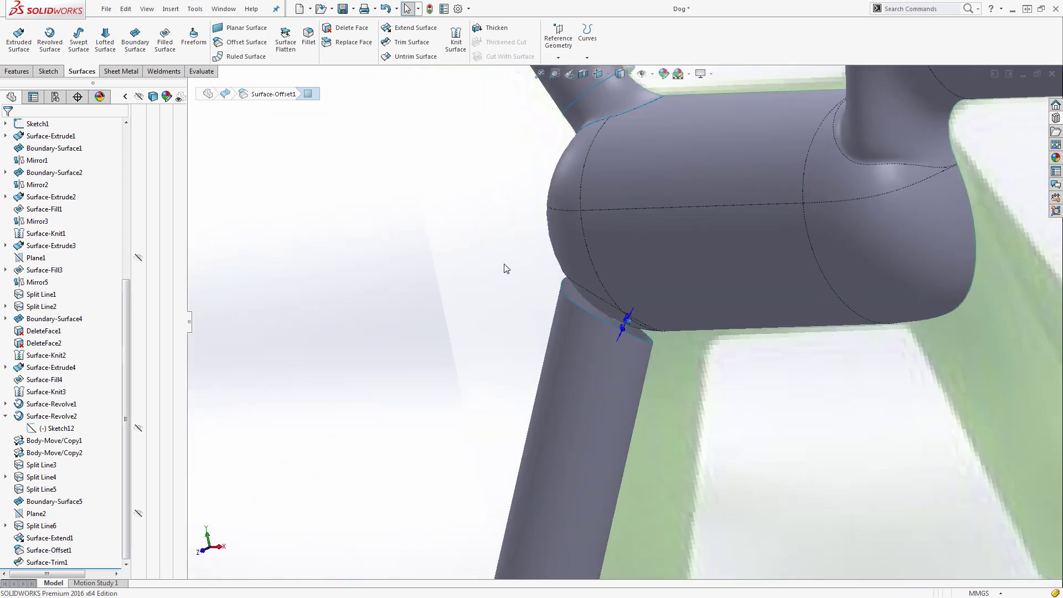
Step: Delete the three body faces enclosed by the split line above the hind leg, using the plain Delete option
{"action": "middle_click_drag", "start_coordinate": [506, 266], "coordinate": [418, 315]}
{"action": "left_click", "coordinate": [345, 30]}
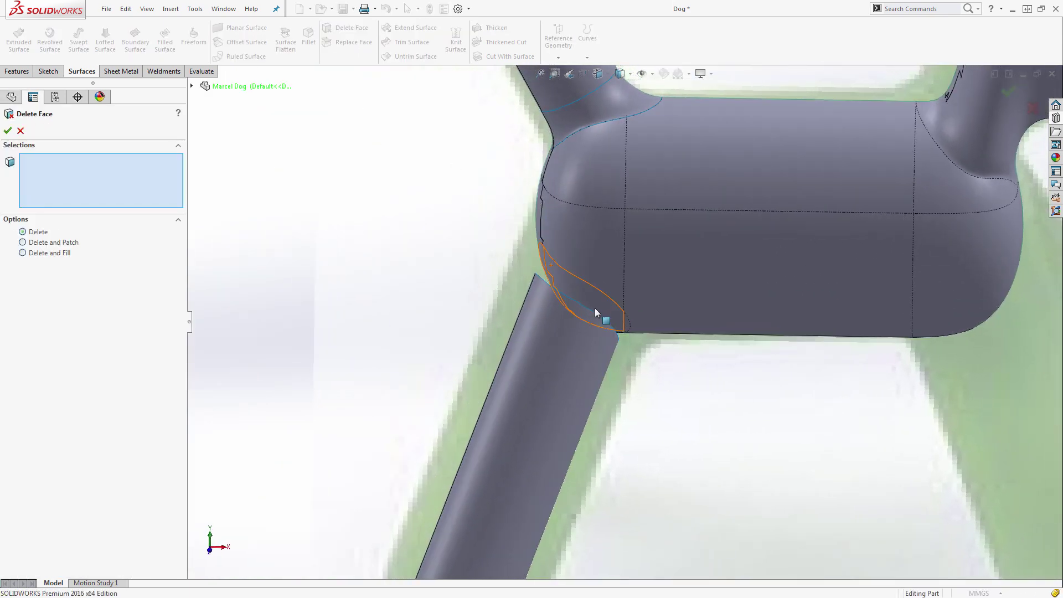
{"action": "left_click", "coordinate": [595, 306]}
{"action": "scroll", "coordinate": [653, 345], "scroll_direction": "down", "scroll_amount": 3}
{"action": "left_click", "coordinate": [637, 319]}
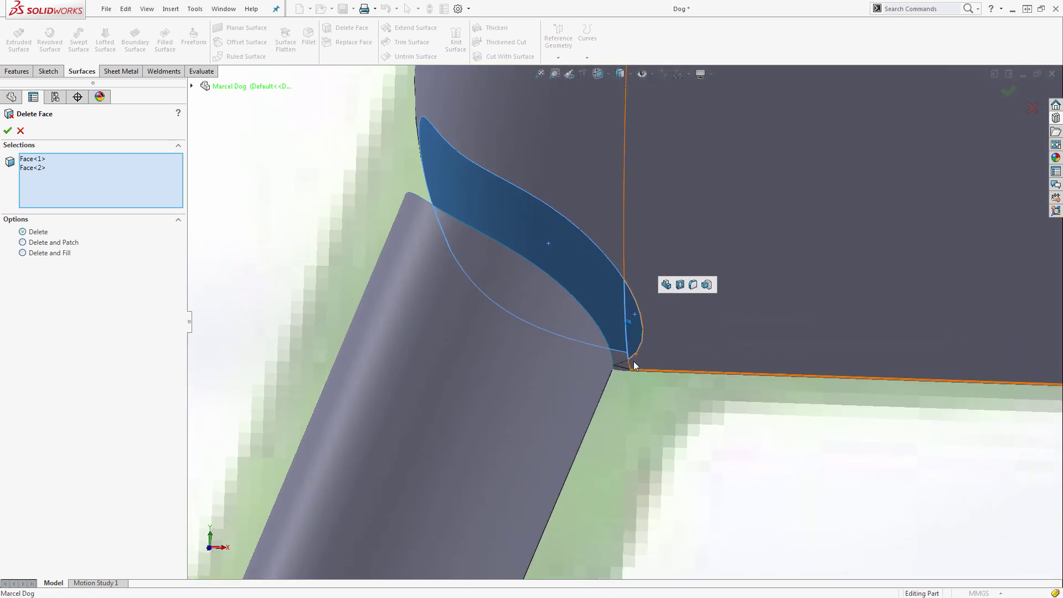
{"action": "left_click", "coordinate": [623, 379]}
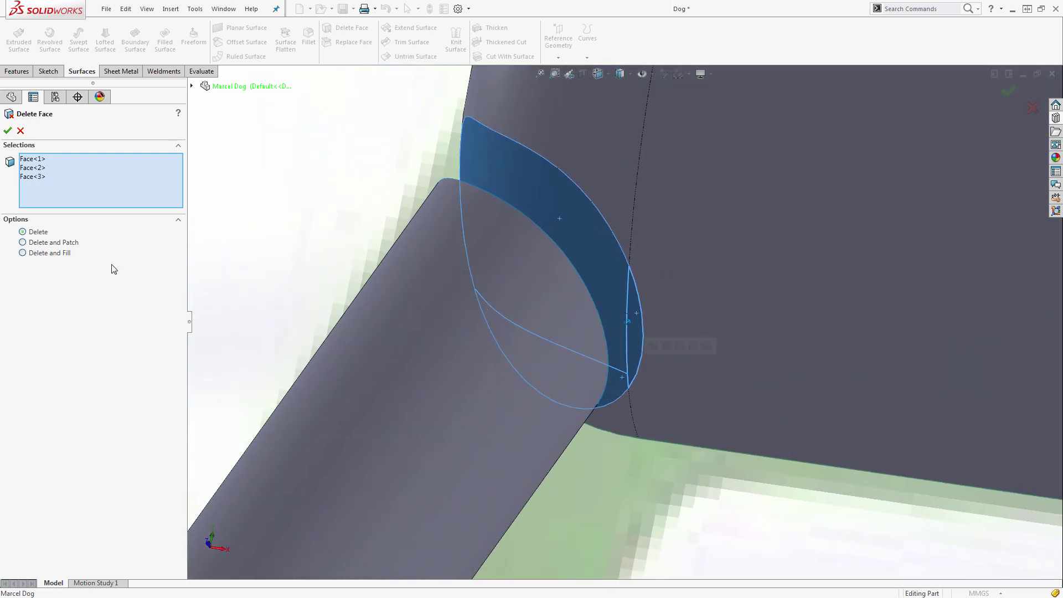
{"action": "left_click", "coordinate": [7, 131]}
{"action": "scroll", "coordinate": [383, 255], "scroll_direction": "up", "scroll_amount": 5}
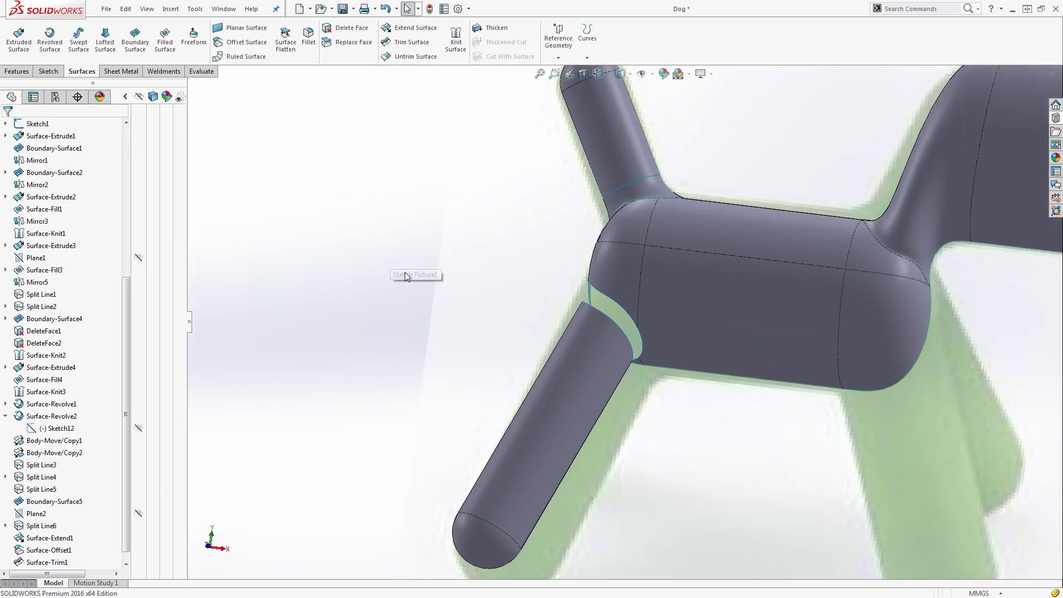
Step: Start a boundary surface with a single edge atop the hind leg as profile and clear that selection
{"action": "left_click", "coordinate": [142, 43]}
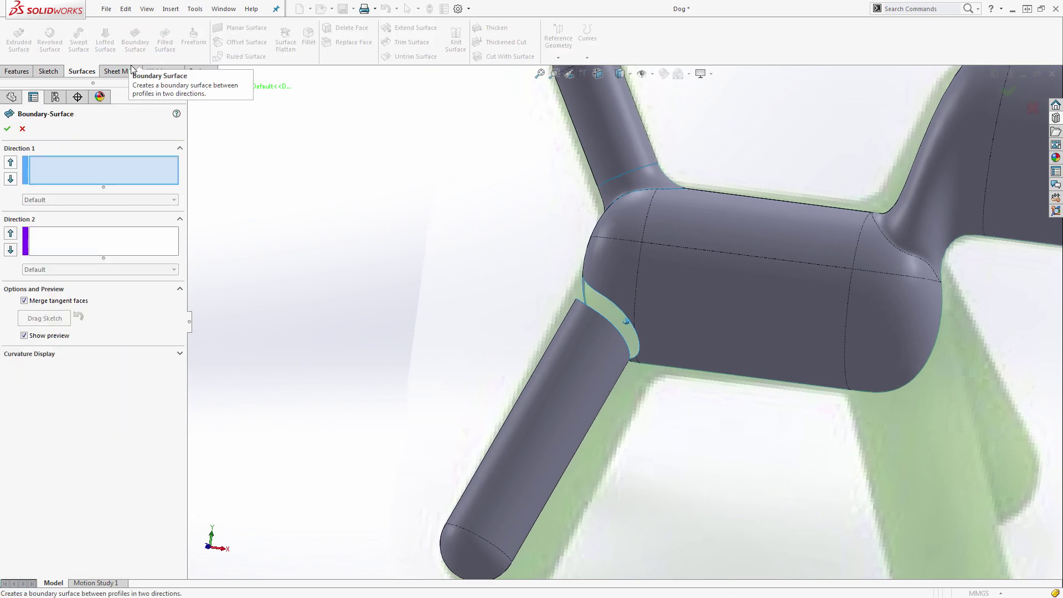
{"action": "scroll", "coordinate": [534, 278], "scroll_direction": "down", "scroll_amount": 5}
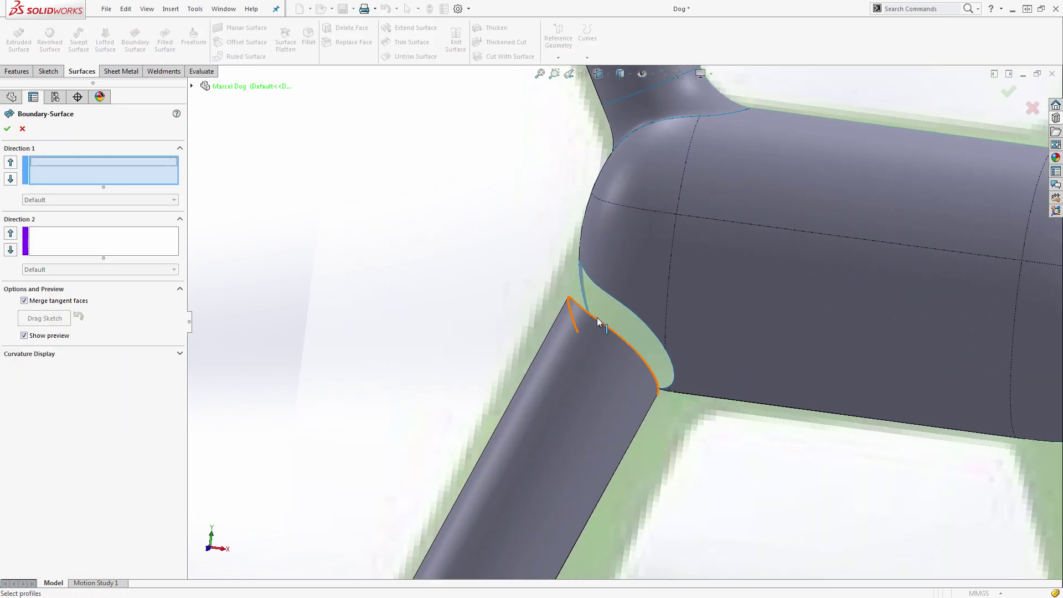
{"action": "left_click", "coordinate": [598, 317]}
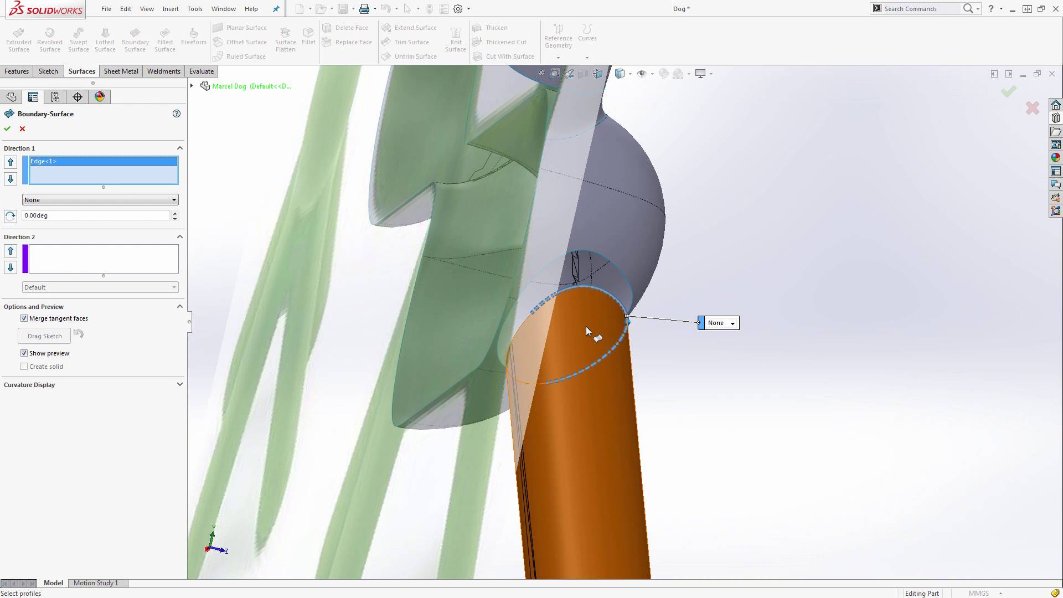
{"action": "middle_click_drag", "start_coordinate": [586, 326], "coordinate": [513, 328]}
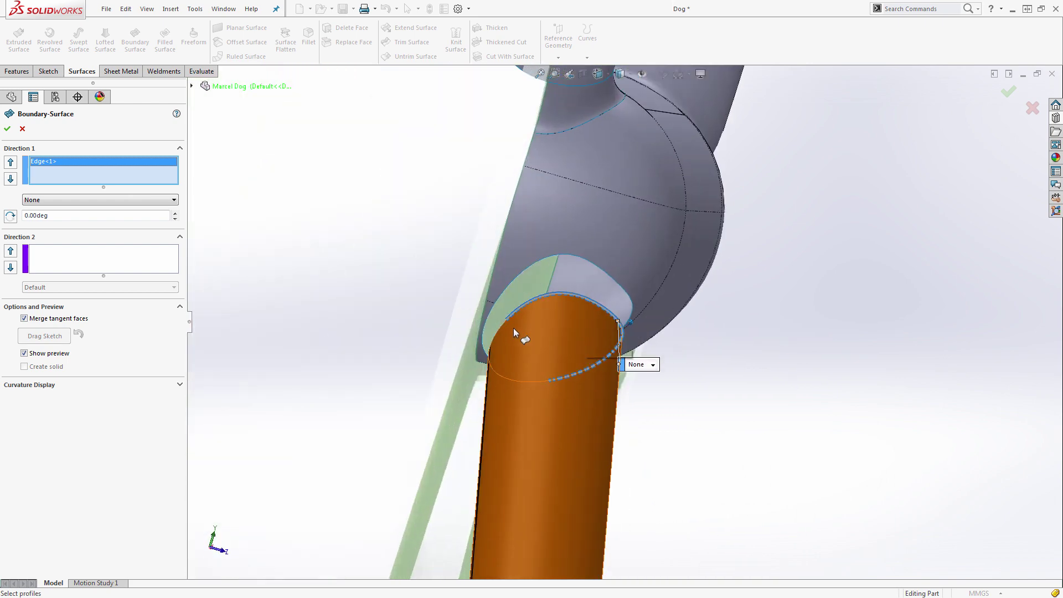
{"action": "right_click", "coordinate": [75, 169]}
{"action": "left_click", "coordinate": [105, 179]}
{"action": "right_click", "coordinate": [101, 173]}
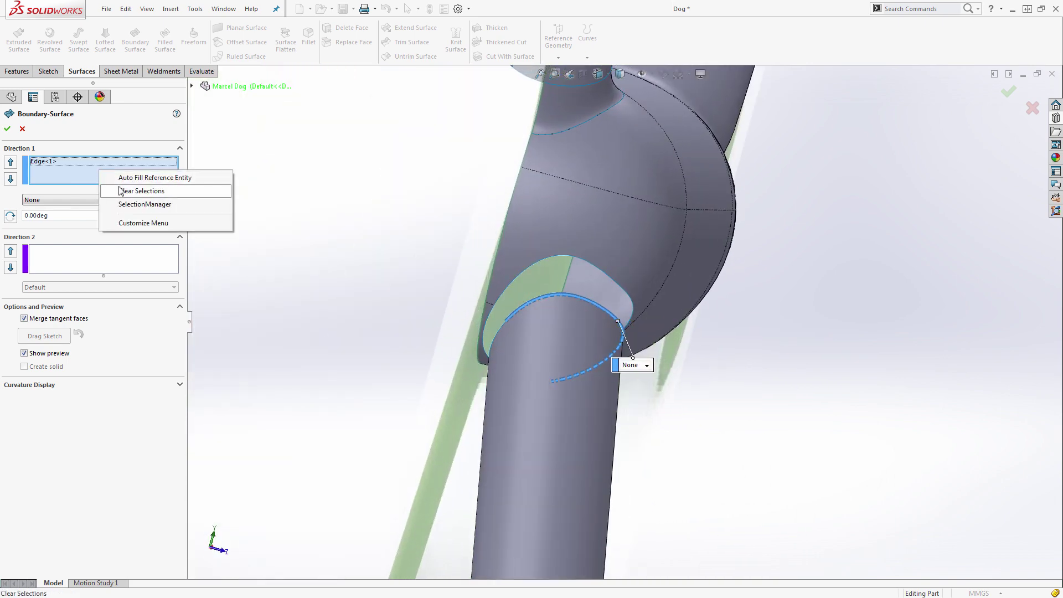
{"action": "left_click", "coordinate": [118, 188]}
Step: Group the edges around the top of the hind leg into a closed loop as the boundary surface's first profile
{"action": "right_click", "coordinate": [323, 242]}
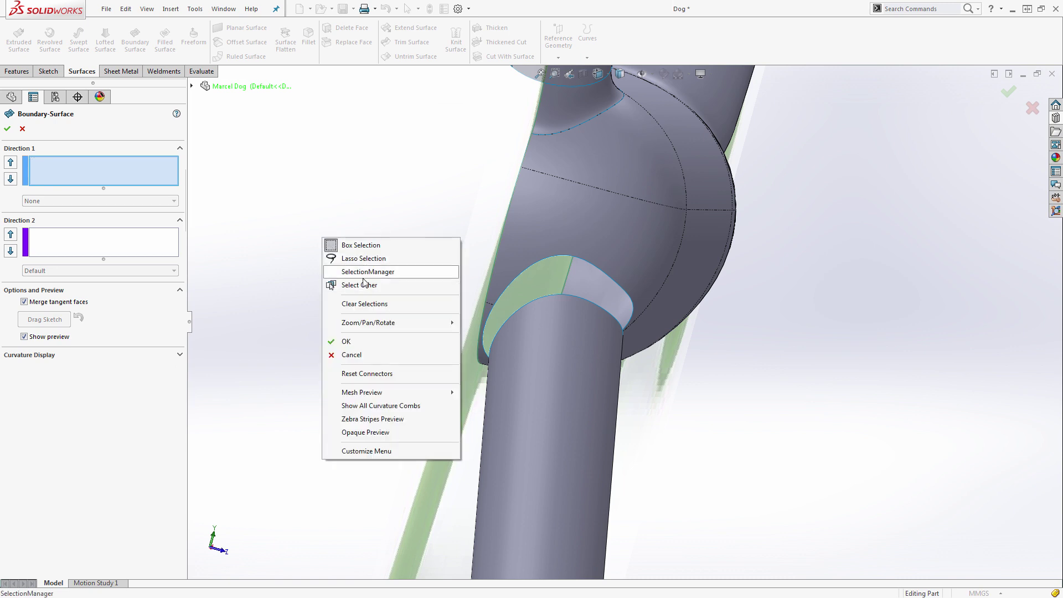
{"action": "left_click", "coordinate": [364, 274]}
{"action": "left_click", "coordinate": [566, 297]}
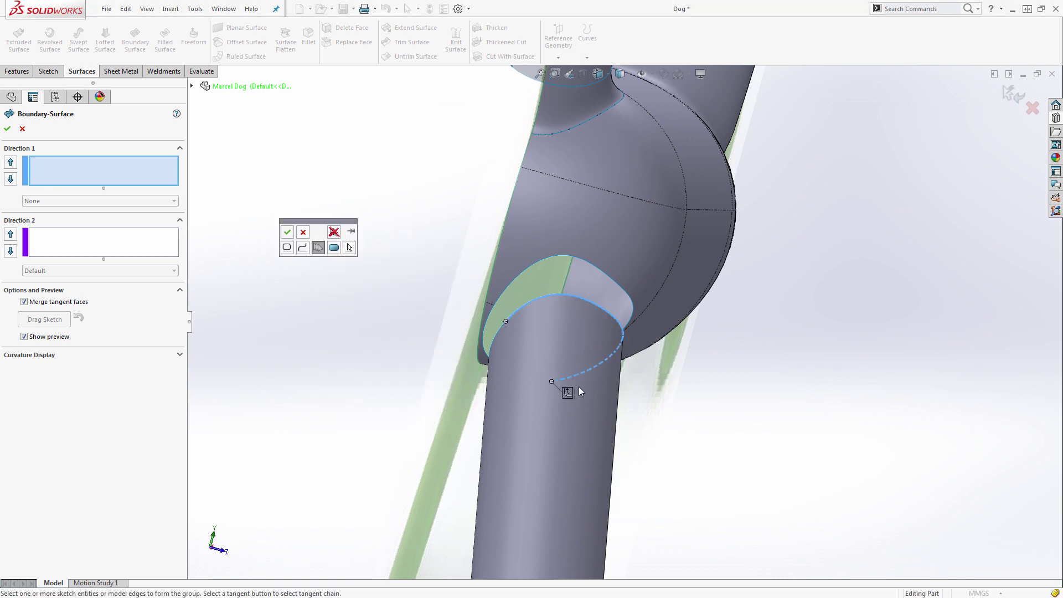
{"action": "left_click", "coordinate": [529, 376]}
{"action": "left_click", "coordinate": [287, 232]}
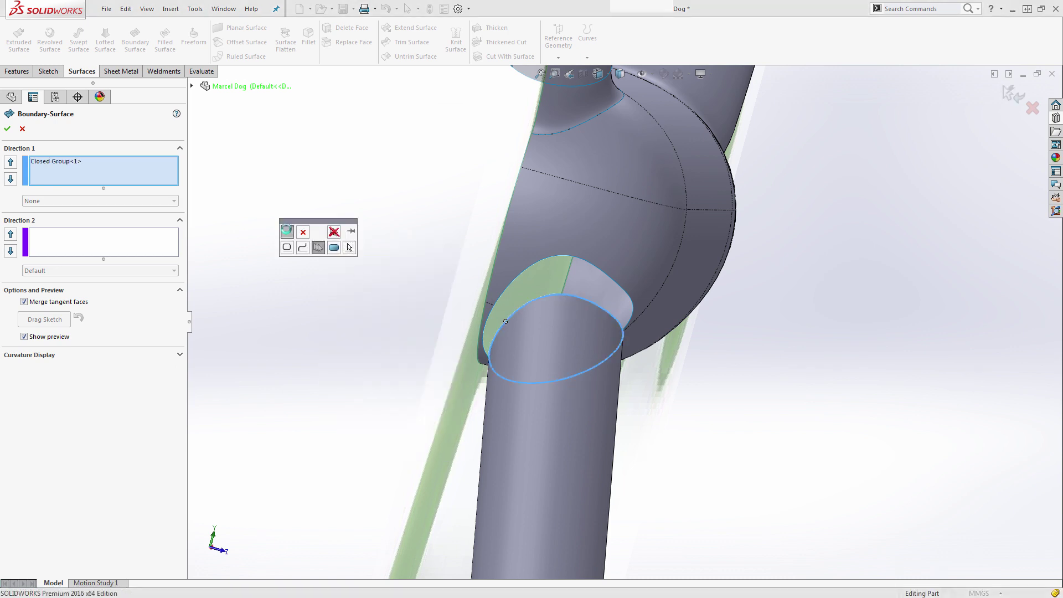
Step: Group the edges of the body opening into a closed loop as the boundary surface's second profile
{"action": "right_click", "coordinate": [381, 209]}
{"action": "left_click", "coordinate": [409, 243]}
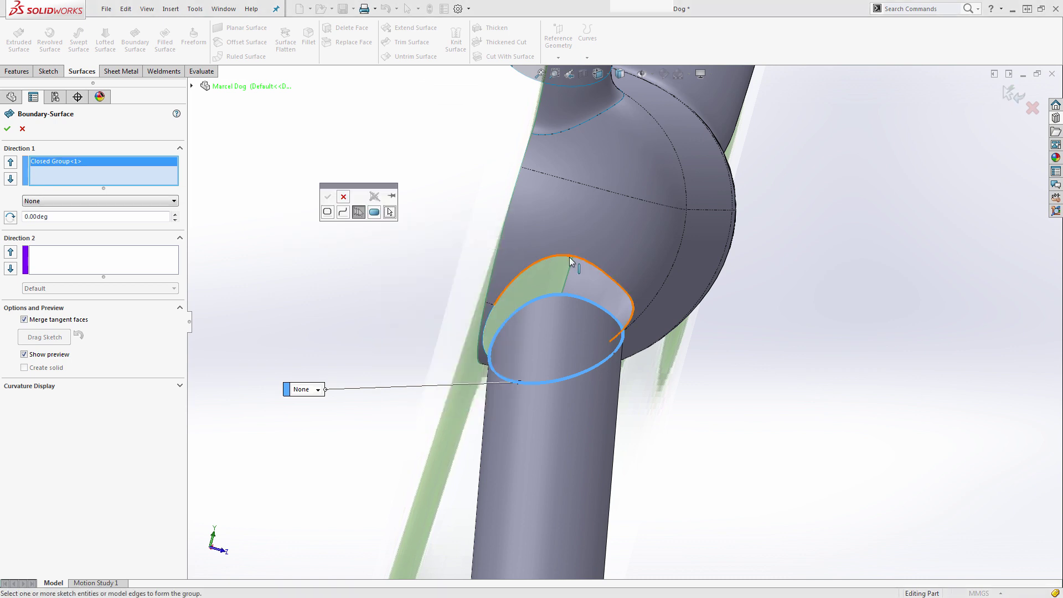
{"action": "left_click", "coordinate": [571, 262]}
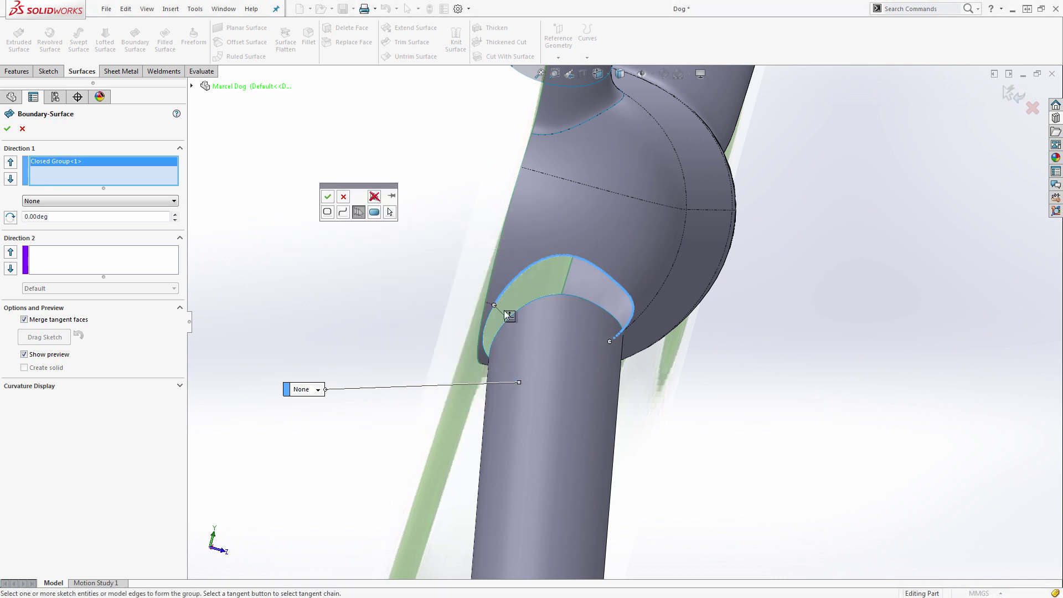
{"action": "left_click", "coordinate": [327, 197]}
{"action": "middle_click_drag", "start_coordinate": [545, 330], "coordinate": [366, 282]}
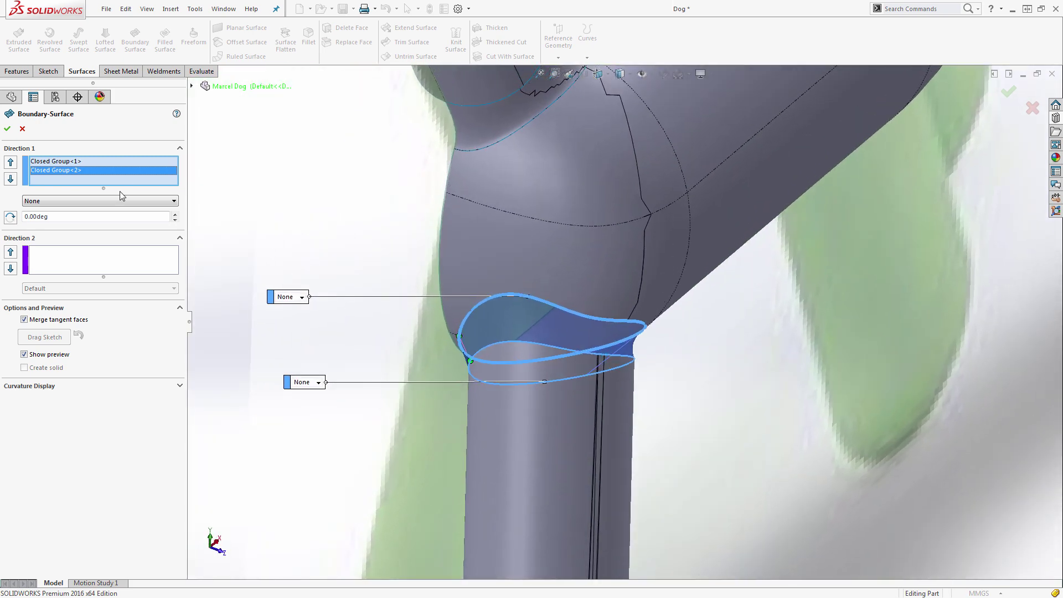
Step: Set both boundary surface profiles to Tangency To Face
{"action": "left_click", "coordinate": [117, 201]}
{"action": "left_click", "coordinate": [88, 225]}
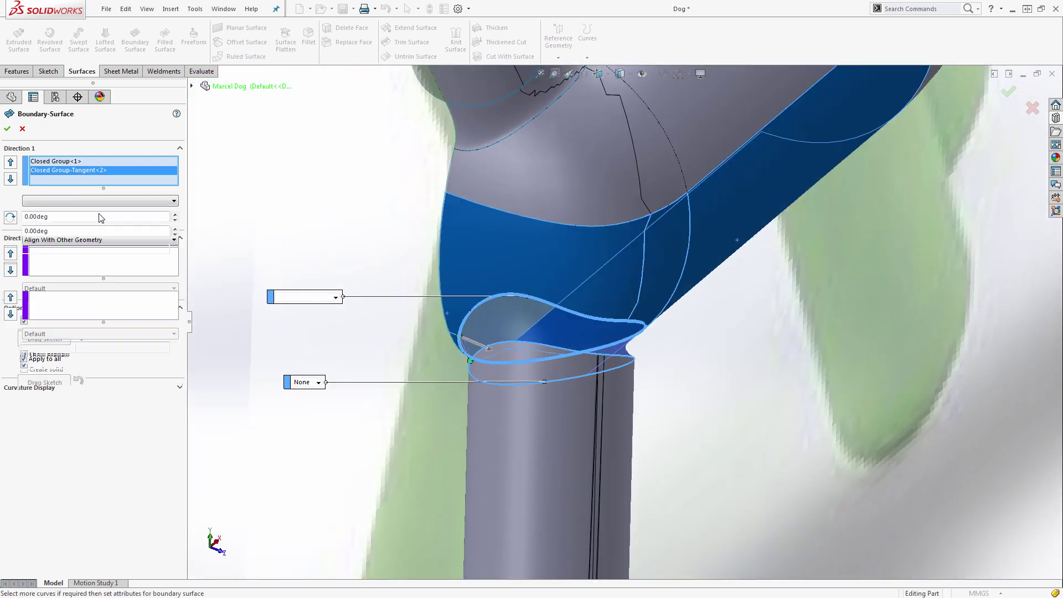
{"action": "left_click", "coordinate": [72, 162]}
{"action": "left_click", "coordinate": [80, 202]}
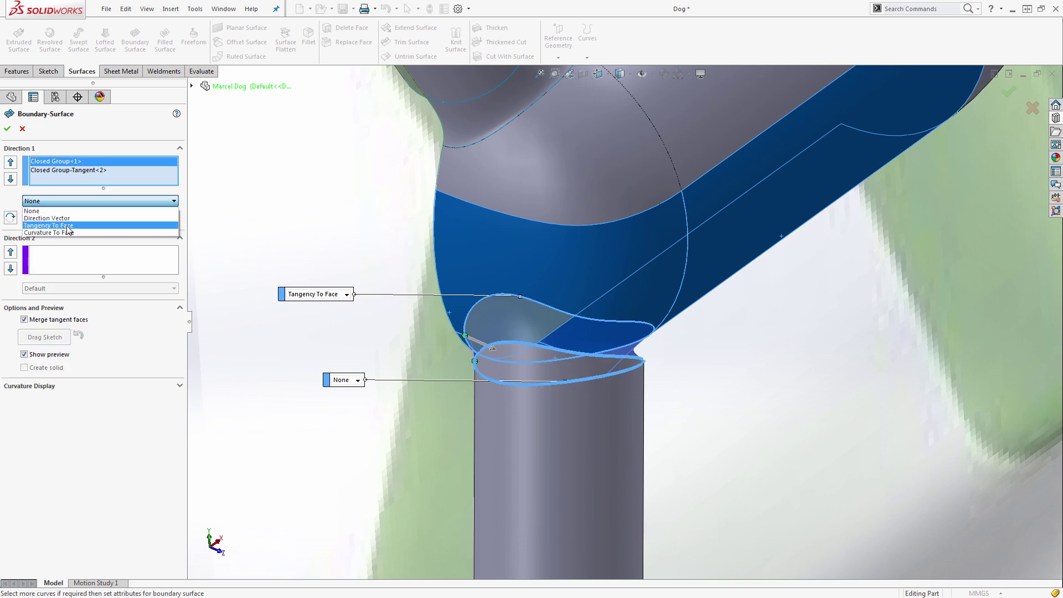
Step: Try Curvature To Face on the leg profile and return it to Tangency To Face
{"action": "middle_click_drag", "start_coordinate": [611, 360], "coordinate": [500, 348]}
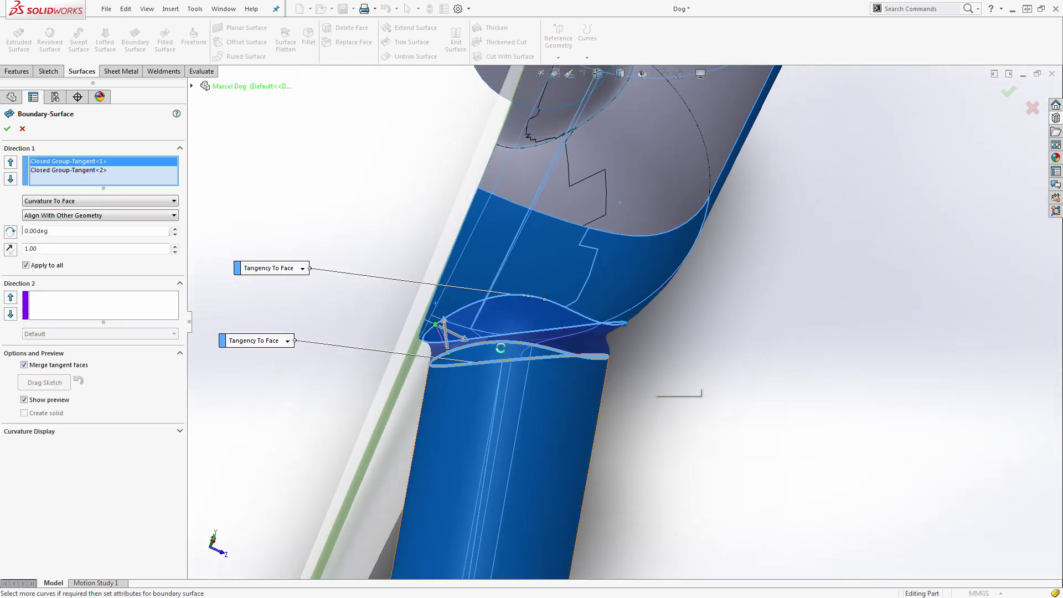
{"action": "middle_click_drag", "start_coordinate": [623, 342], "coordinate": [594, 351]}
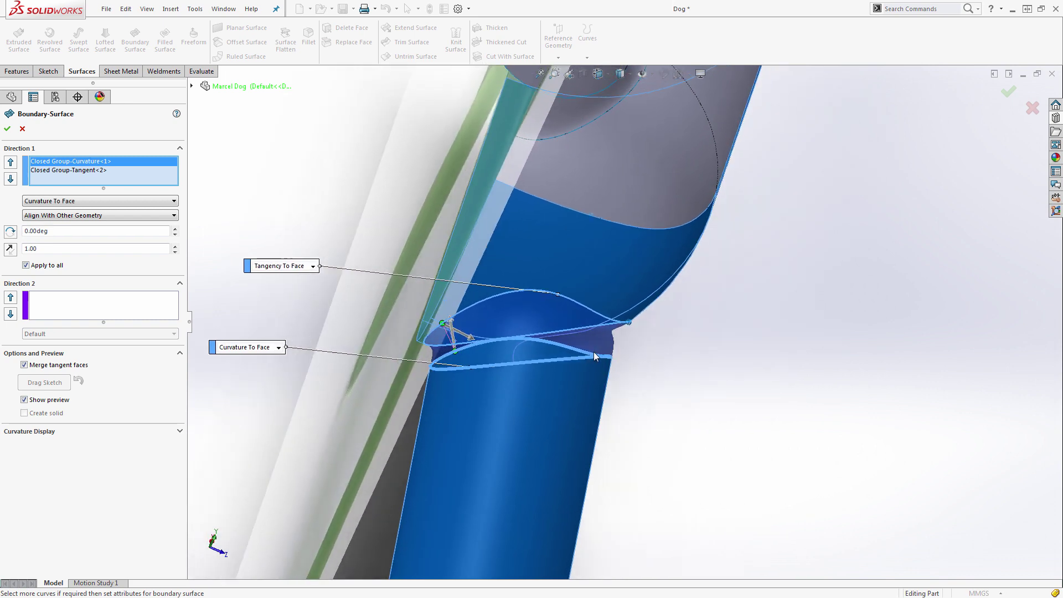
{"action": "left_click", "coordinate": [118, 202]}
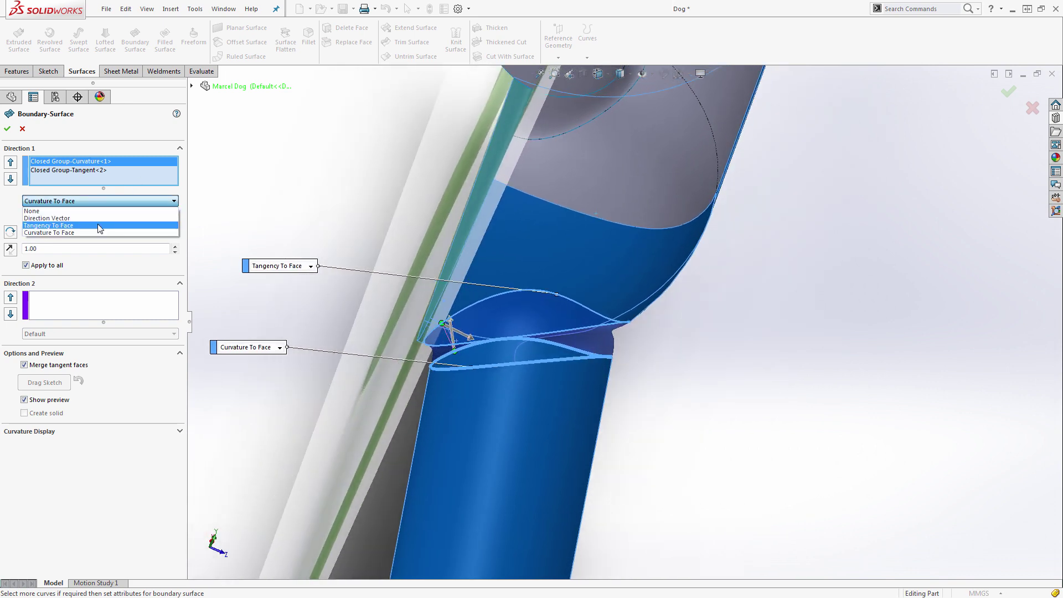
{"action": "left_click", "coordinate": [96, 225]}
Step: Set the tangent length of both the leg and body profiles to 0.5
{"action": "middle_click_drag", "start_coordinate": [648, 357], "coordinate": [626, 341]}
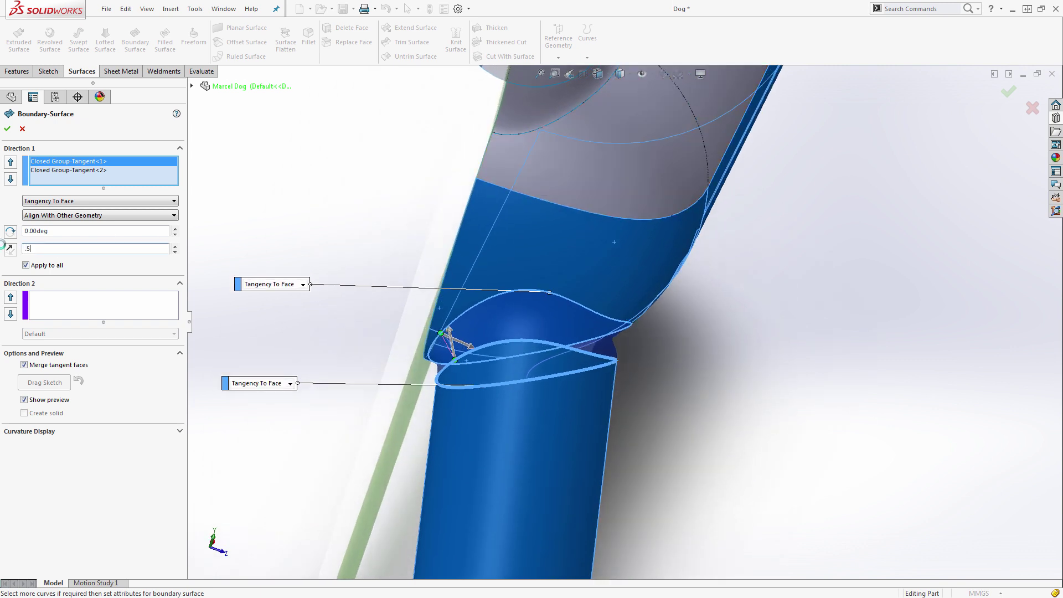
{"action": "left_click", "coordinate": [83, 171]}
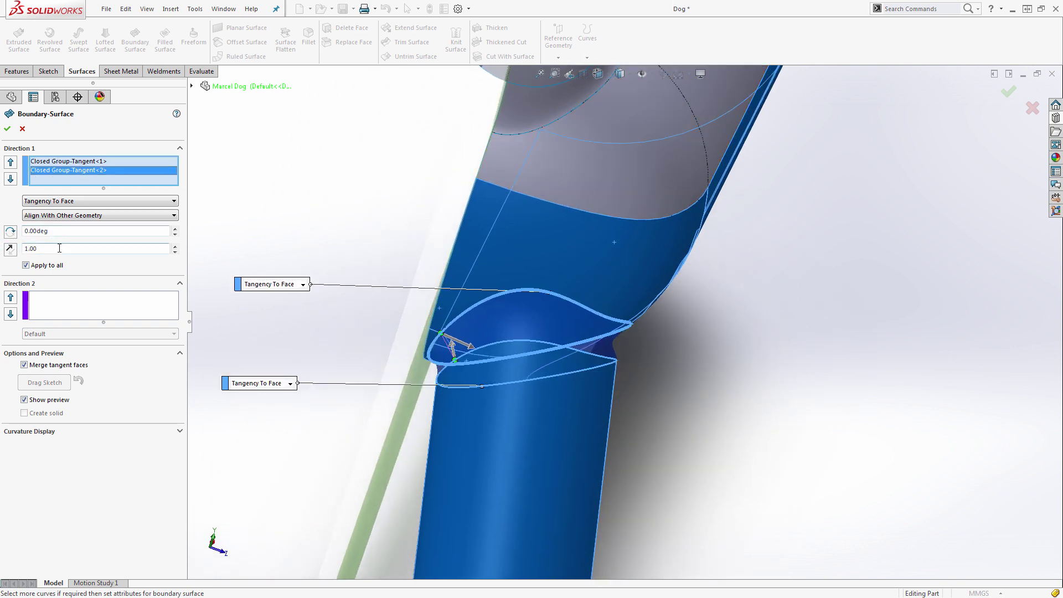
{"action": "type", "text": ".5"}
{"action": "key", "text": "Return"}
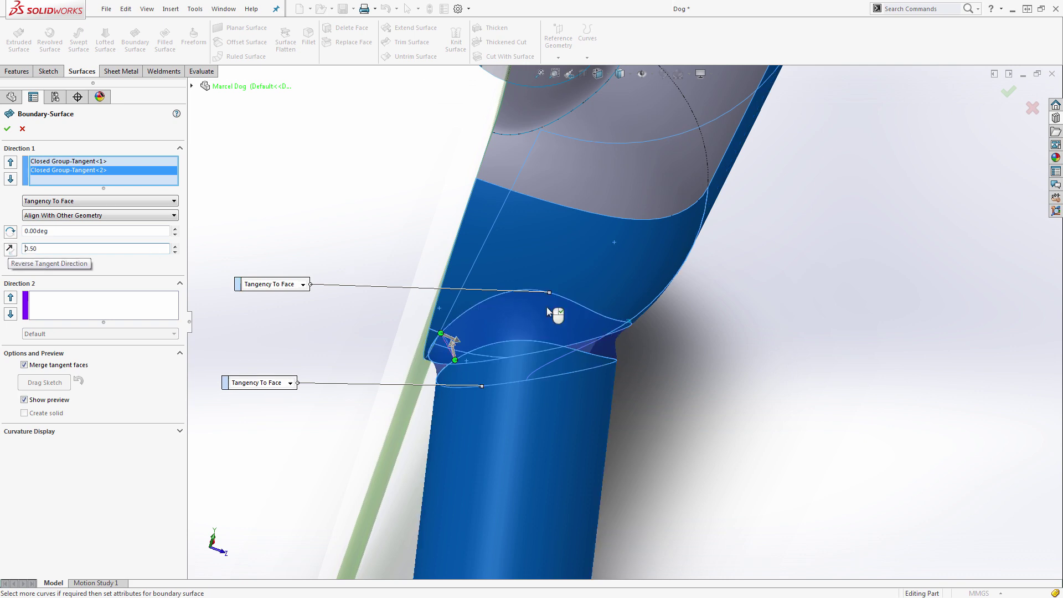
Step: Inspect the blend preview from several angles around the leg joint and cancel the boundary surface
{"action": "middle_click_drag", "start_coordinate": [546, 306], "coordinate": [754, 416]}
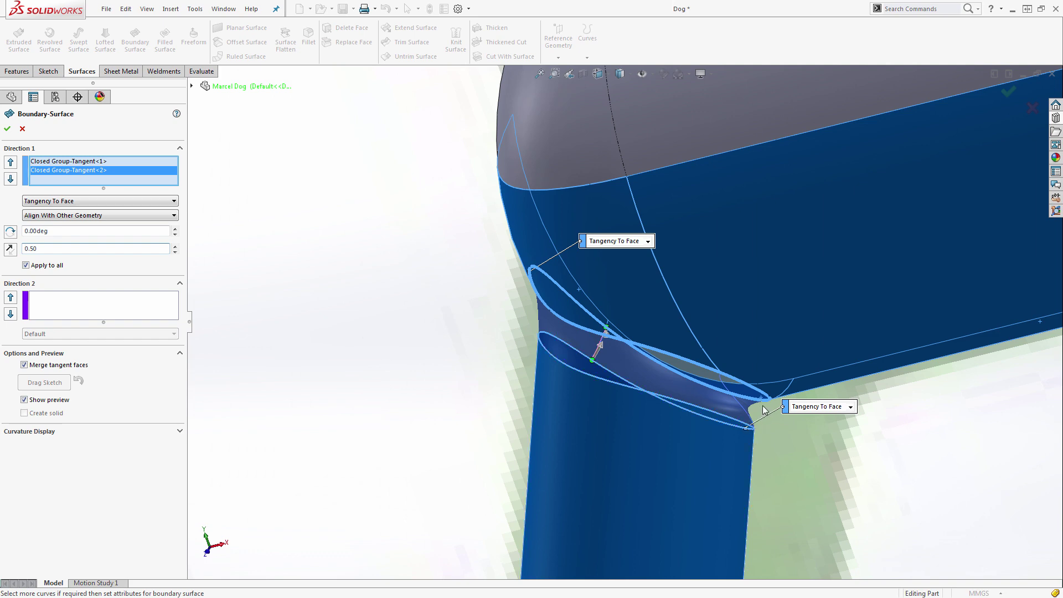
{"action": "middle_click_drag", "start_coordinate": [762, 406], "coordinate": [644, 381]}
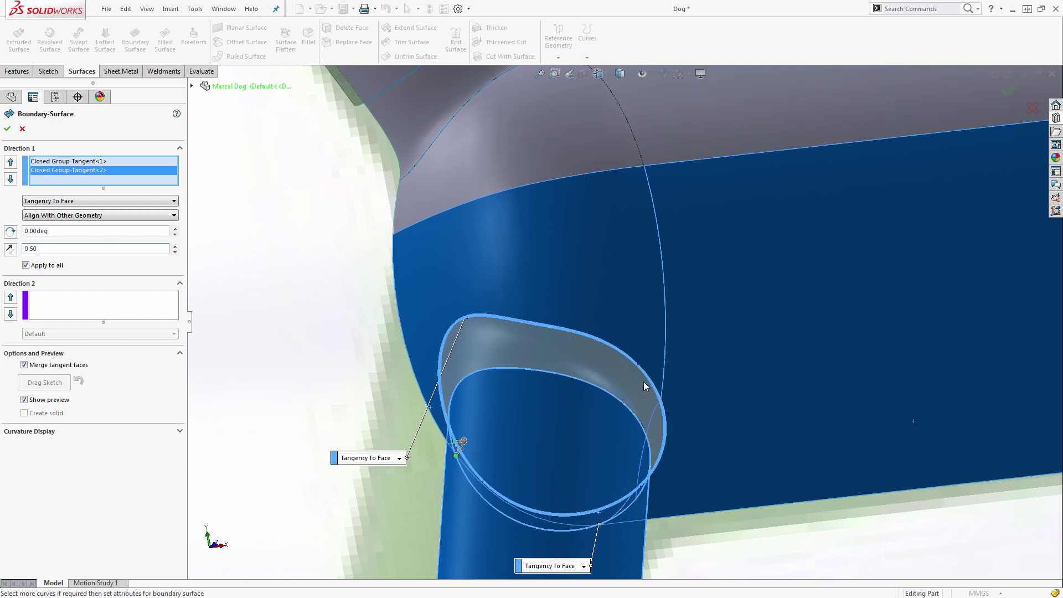
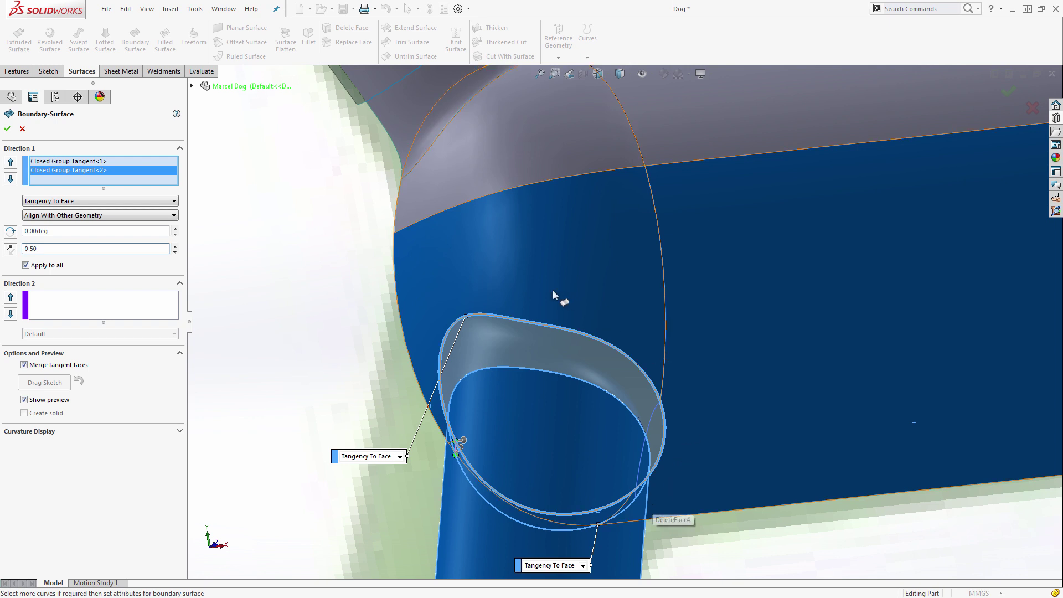
{"action": "left_click", "coordinate": [22, 129]}
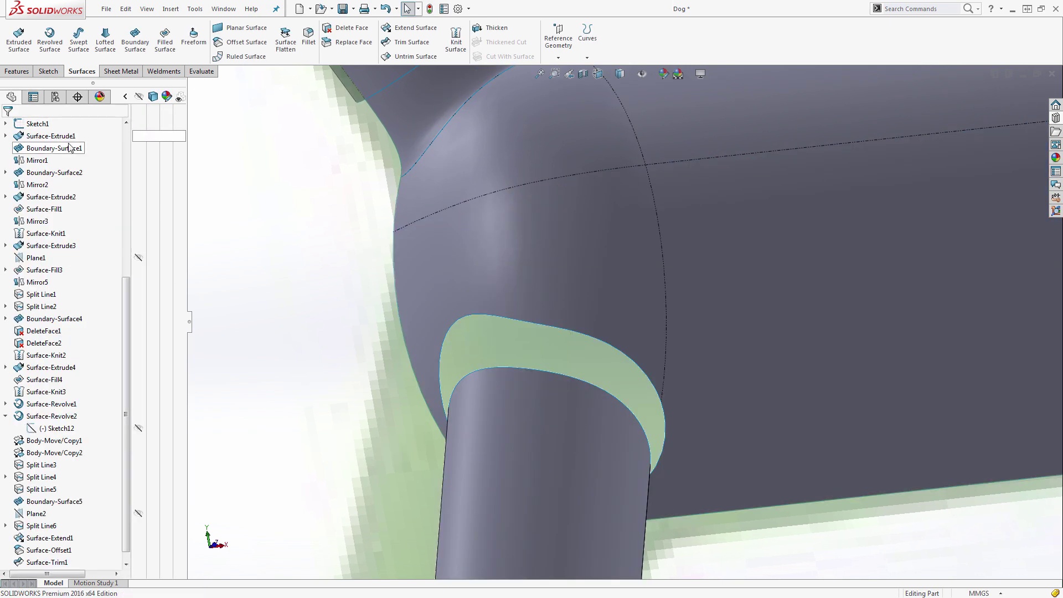
Step: Start a filled surface with the two edges around the top of the hind leg as patch boundary
{"action": "left_click", "coordinate": [165, 38]}
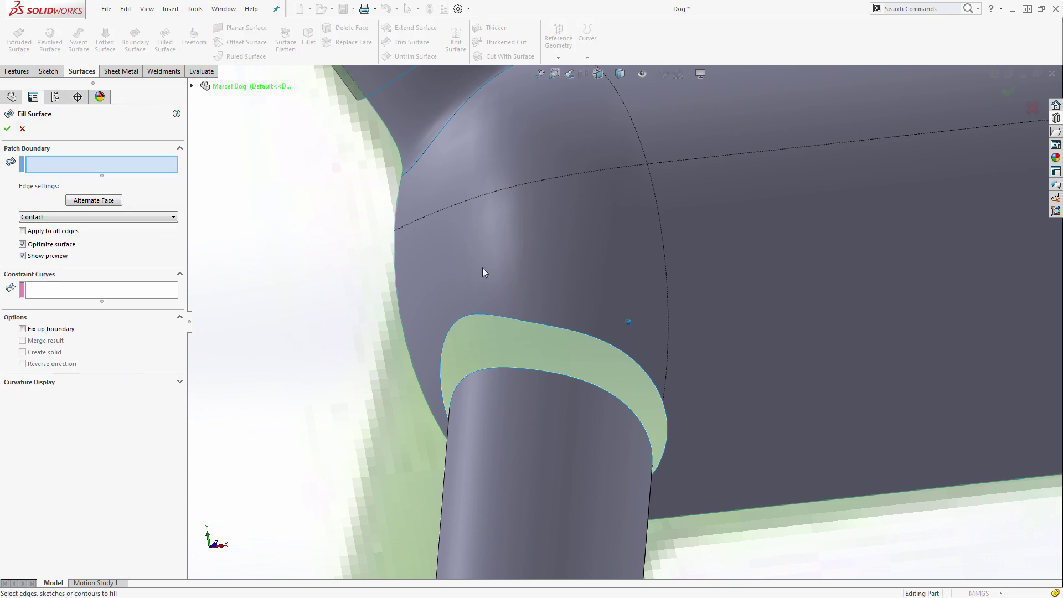
{"action": "left_click", "coordinate": [498, 367]}
{"action": "middle_click_drag", "start_coordinate": [462, 400], "coordinate": [470, 408]}
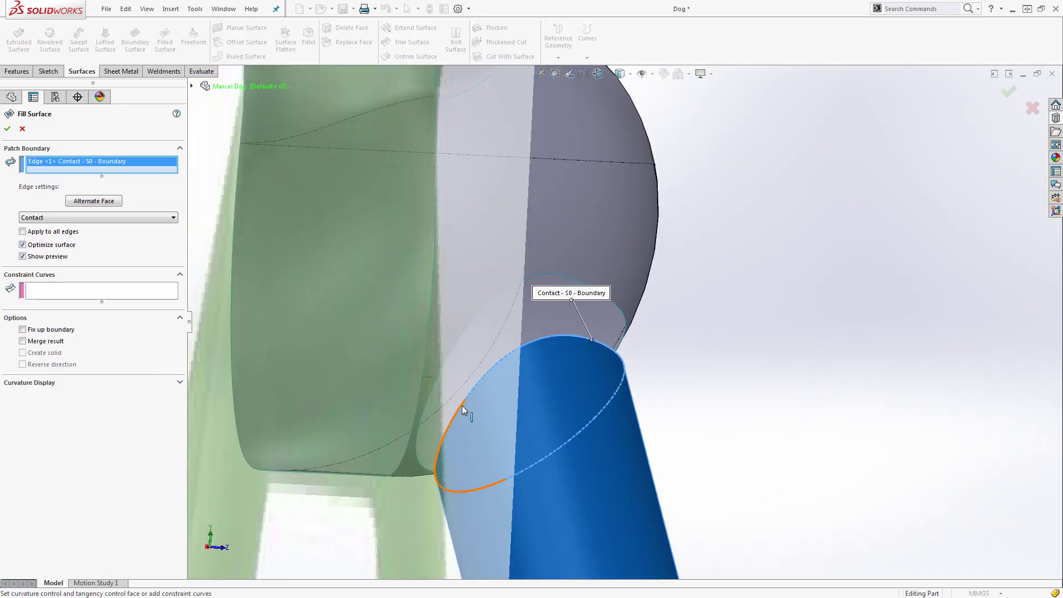
{"action": "left_click", "coordinate": [461, 405]}
Step: Add the three edges of the body opening above the hind leg to the fill's patch boundary
{"action": "middle_click_drag", "start_coordinate": [503, 342], "coordinate": [593, 301]}
{"action": "left_click", "coordinate": [593, 304]}
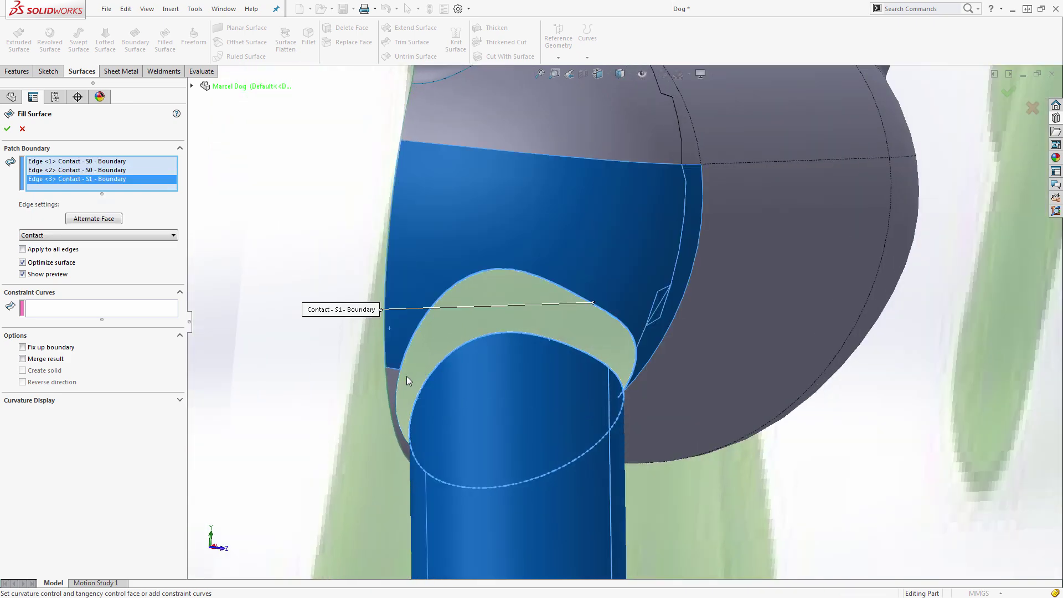
{"action": "left_click", "coordinate": [400, 379]}
{"action": "middle_click_drag", "start_coordinate": [609, 427], "coordinate": [559, 399]}
{"action": "left_click", "coordinate": [646, 414]}
Step: Set the fill's edge condition to Tangent, apply it to all edges and create the filled surface
{"action": "left_click", "coordinate": [102, 253]}
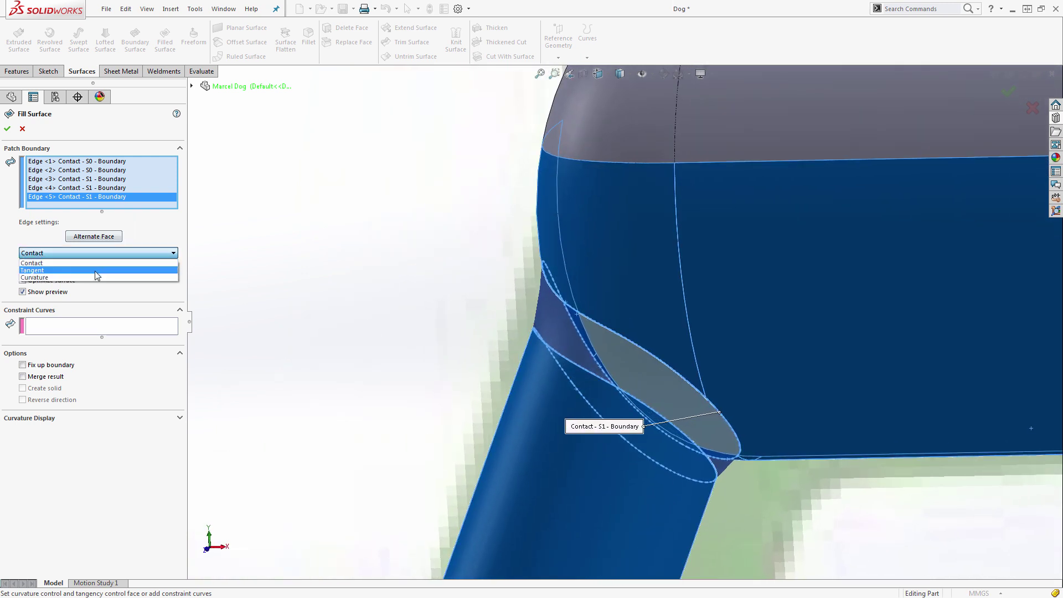
{"action": "left_click", "coordinate": [95, 271]}
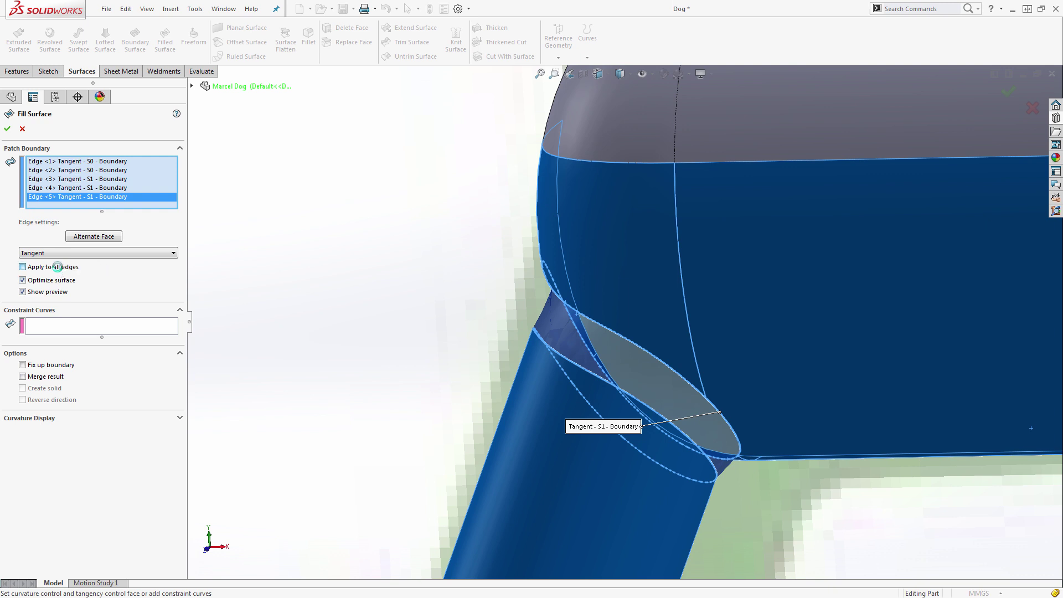
{"action": "left_click", "coordinate": [92, 270]}
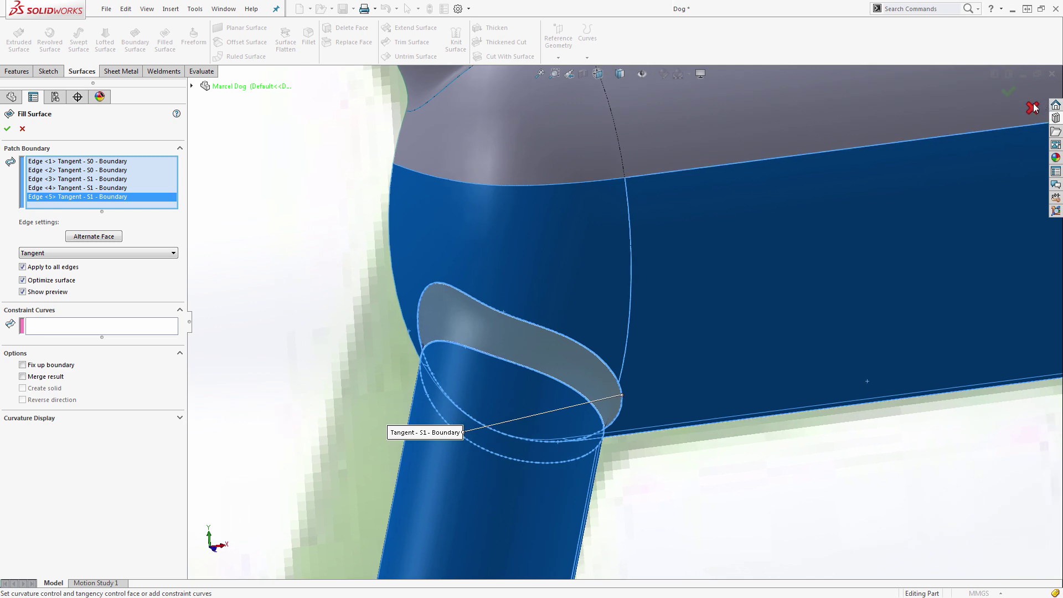
{"action": "left_click", "coordinate": [1013, 94]}
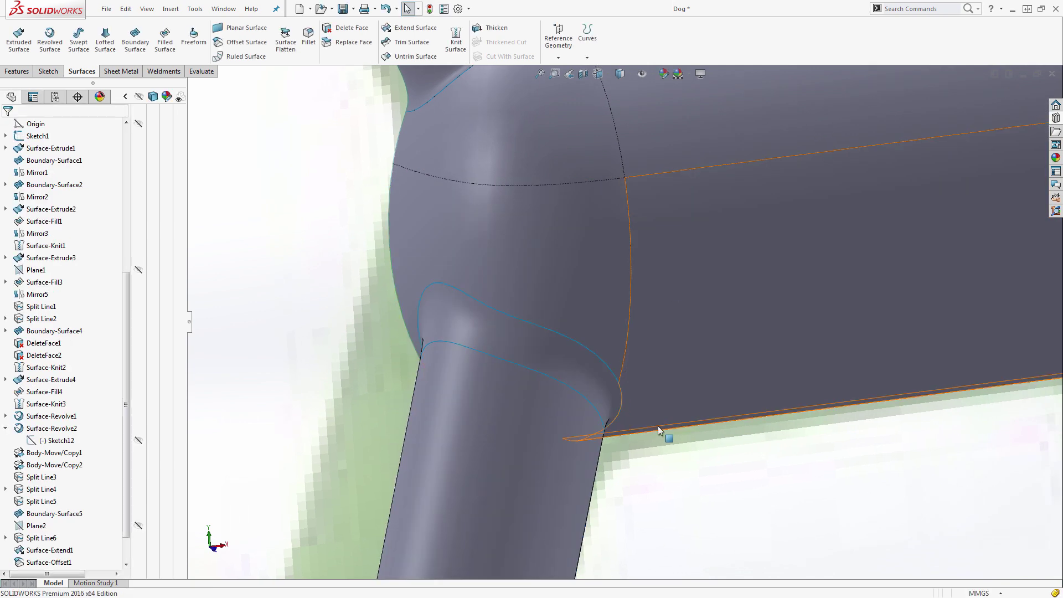
Step: Examine the filled blend between the hind leg and the body from several angles
{"action": "scroll", "coordinate": [659, 428], "scroll_direction": "up", "scroll_amount": 3}
{"action": "scroll", "coordinate": [710, 452], "scroll_direction": "up", "scroll_amount": 2}
{"action": "middle_click_drag", "start_coordinate": [710, 452], "coordinate": [536, 432]}
{"action": "scroll", "coordinate": [532, 437], "scroll_direction": "down", "scroll_amount": 3}
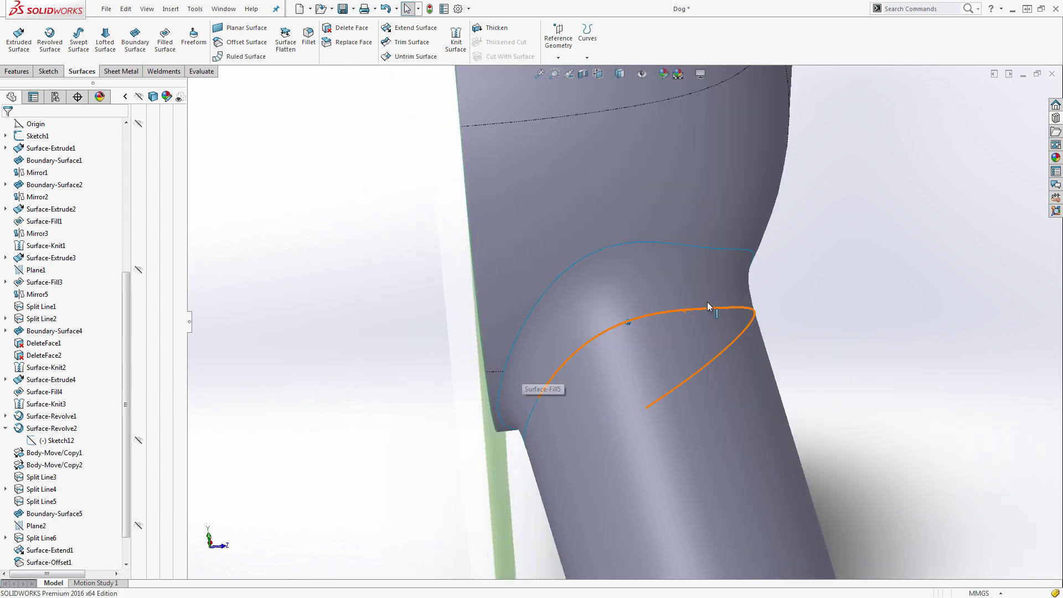
{"action": "left_click", "coordinate": [749, 261]}
{"action": "middle_click_drag", "start_coordinate": [749, 261], "coordinate": [726, 305]}
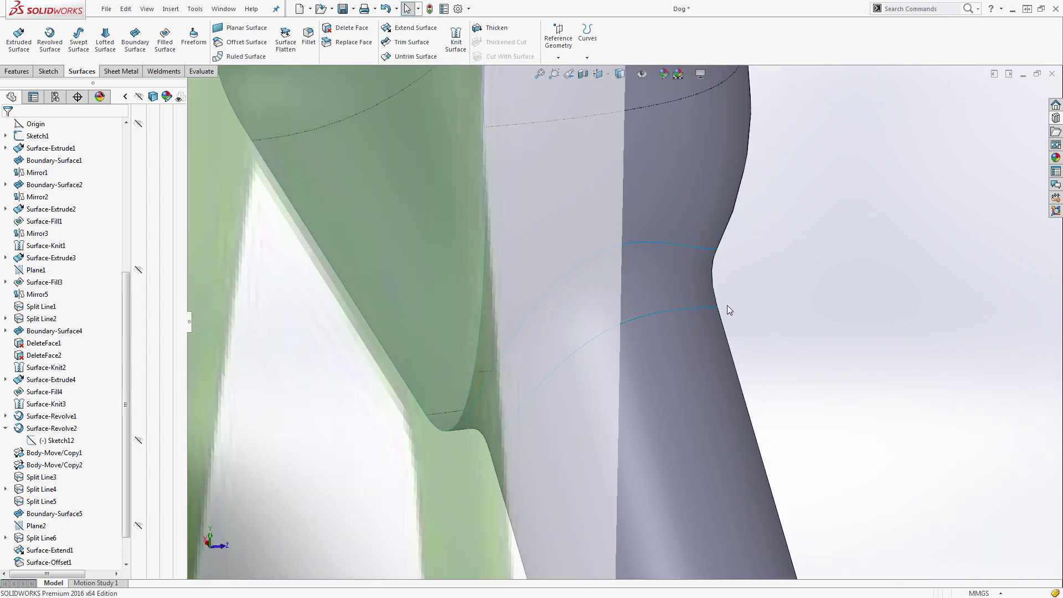
{"action": "scroll", "coordinate": [742, 292], "scroll_direction": "up", "scroll_amount": 3}
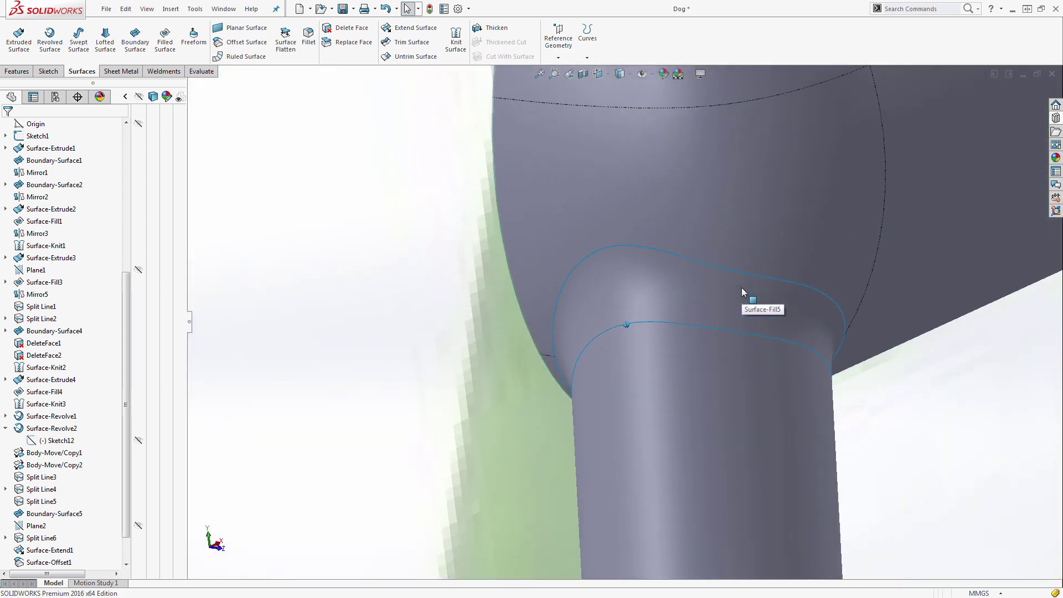
{"action": "middle_click_drag", "start_coordinate": [742, 292], "coordinate": [742, 292]}
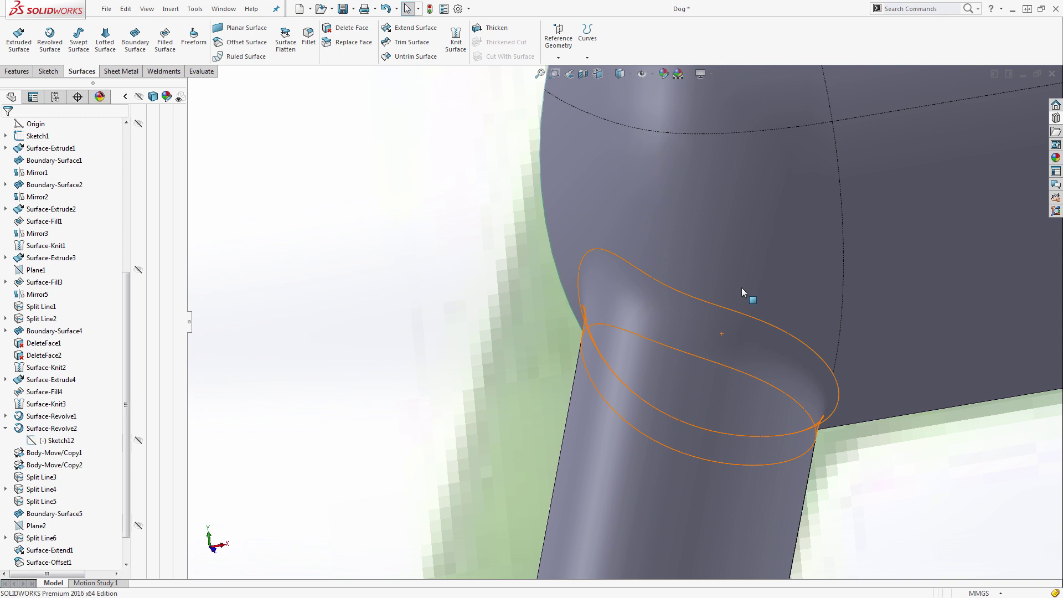
{"action": "middle_click_drag", "start_coordinate": [742, 288], "coordinate": [742, 288]}
{"action": "key", "text": "Left"}
{"action": "mouse_move", "coordinate": [708, 392]}
{"action": "middle_mouse_down"}
{"action": "mouse_move", "coordinate": [735, 397]}
{"action": "mouse_move", "coordinate": [614, 407]}
{"action": "mouse_move", "coordinate": [538, 278]}
{"action": "mouse_move", "coordinate": [610, 310]}
{"action": "mouse_move", "coordinate": [600, 326]}
{"action": "middle_mouse_up"}
{"action": "scroll", "coordinate": [69, 211], "scroll_direction": "up", "scroll_amount": 7}
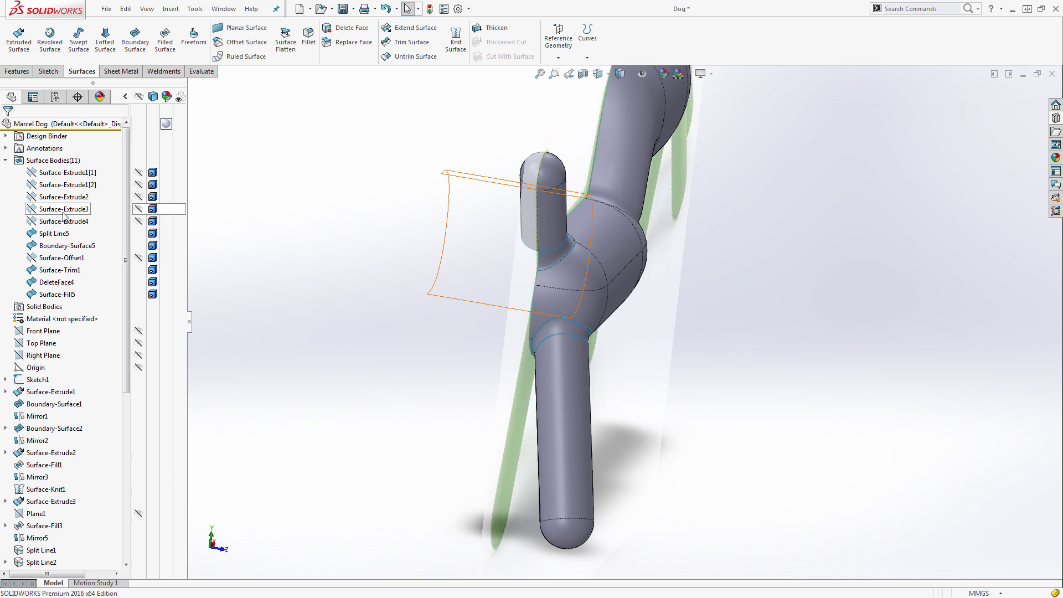
Step: Trim the tail surface with the Front Plane, removing the half beyond the dog's mid-plane
{"action": "left_click", "coordinate": [35, 330]}
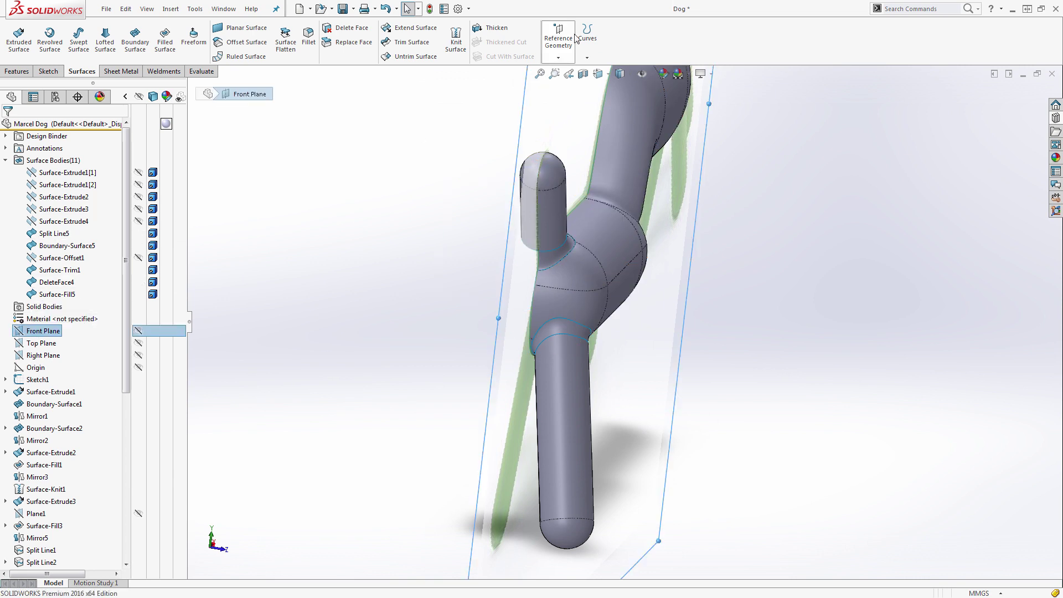
{"action": "left_click", "coordinate": [426, 49]}
{"action": "left_click", "coordinate": [533, 170]}
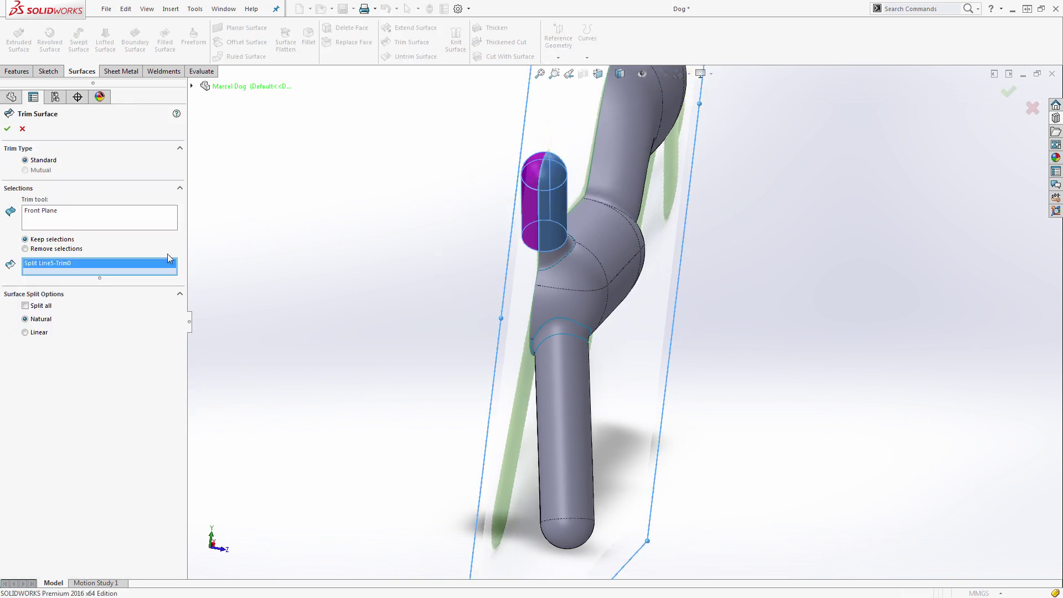
{"action": "left_click", "coordinate": [57, 249]}
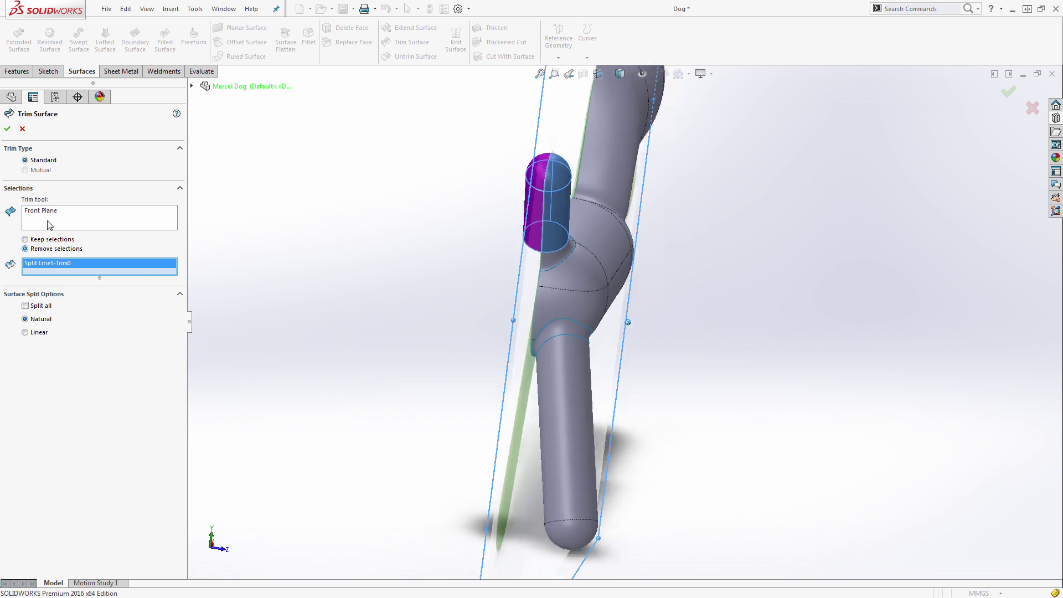
{"action": "left_click", "coordinate": [7, 128]}
{"action": "left_click", "coordinate": [281, 195]}
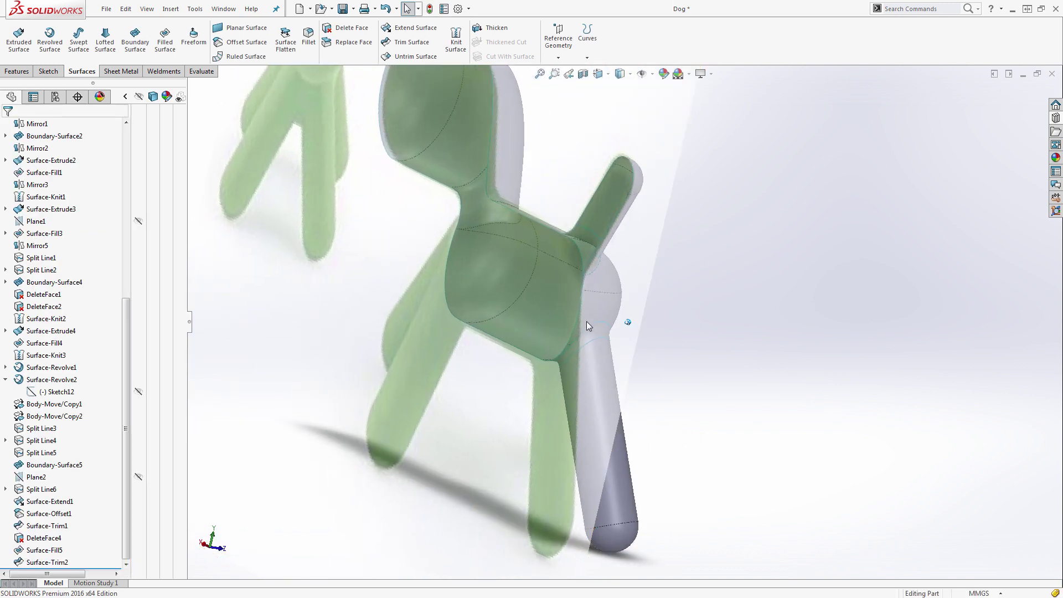
Step: Mirror the hind leg's surface body about the Right Plane to make the front leg
{"action": "key", "text": "ctrl+1"}
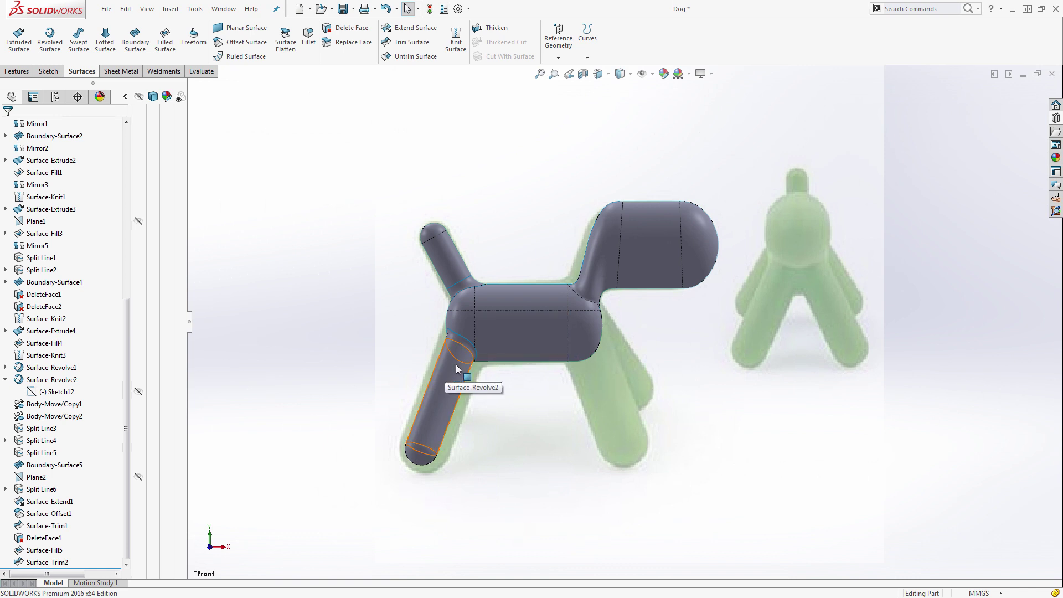
{"action": "scroll", "coordinate": [45, 224], "scroll_direction": "up", "scroll_amount": 8}
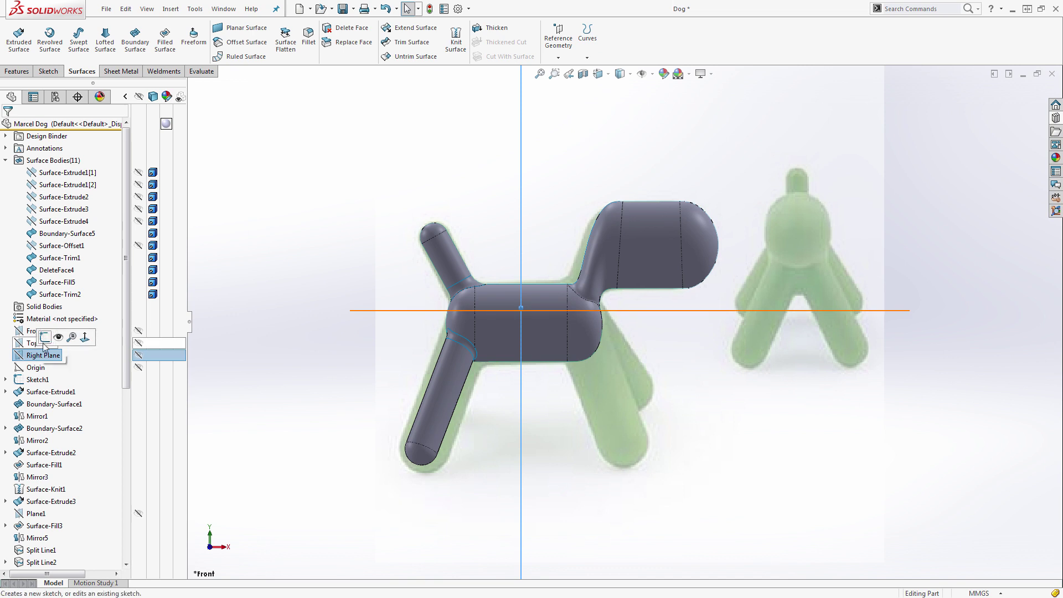
{"action": "left_click", "coordinate": [18, 72]}
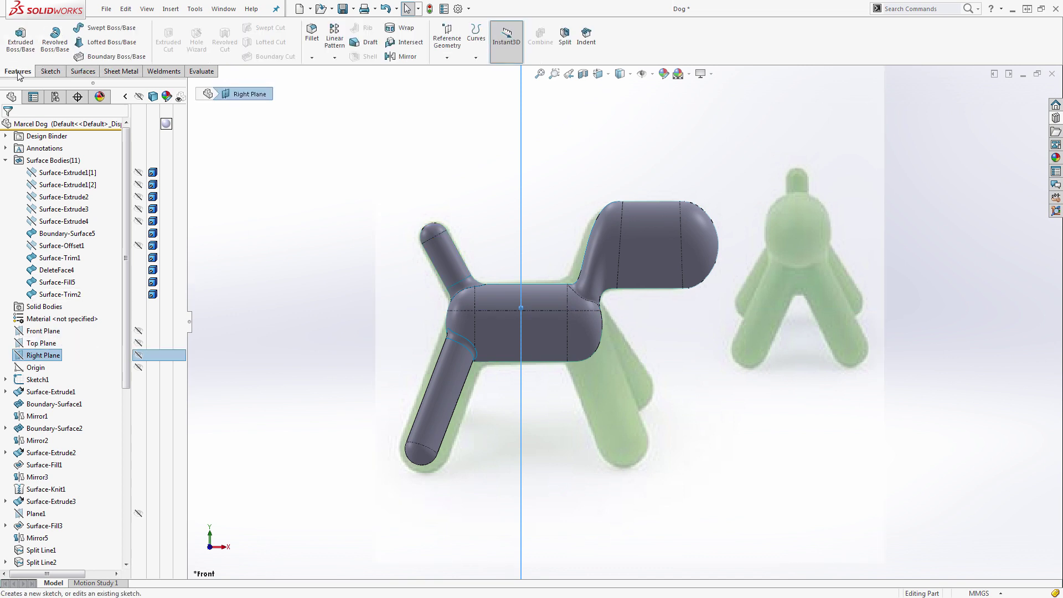
{"action": "left_click", "coordinate": [406, 56]}
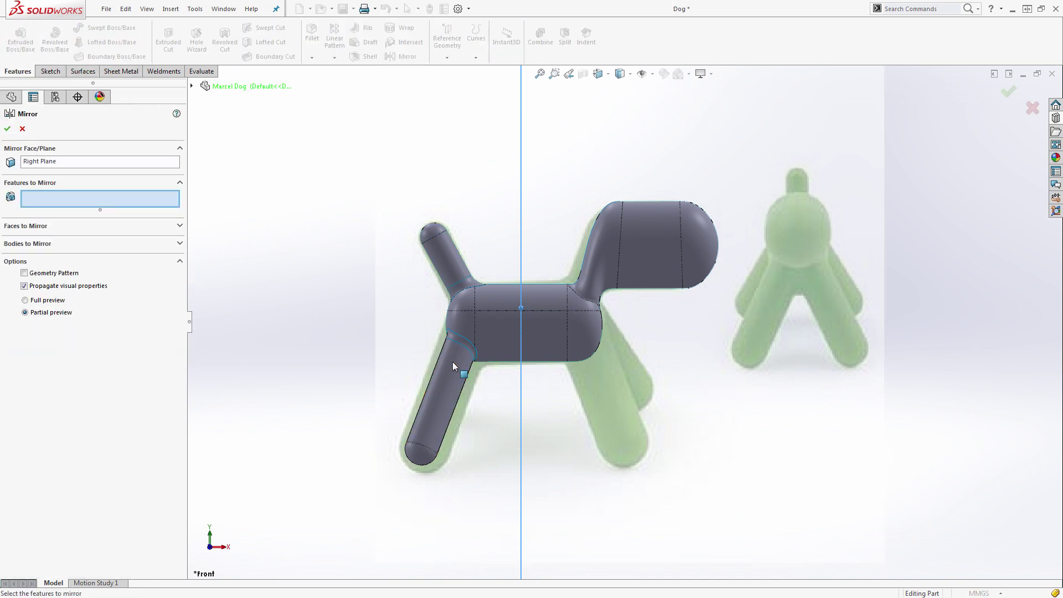
{"action": "left_click", "coordinate": [78, 243]}
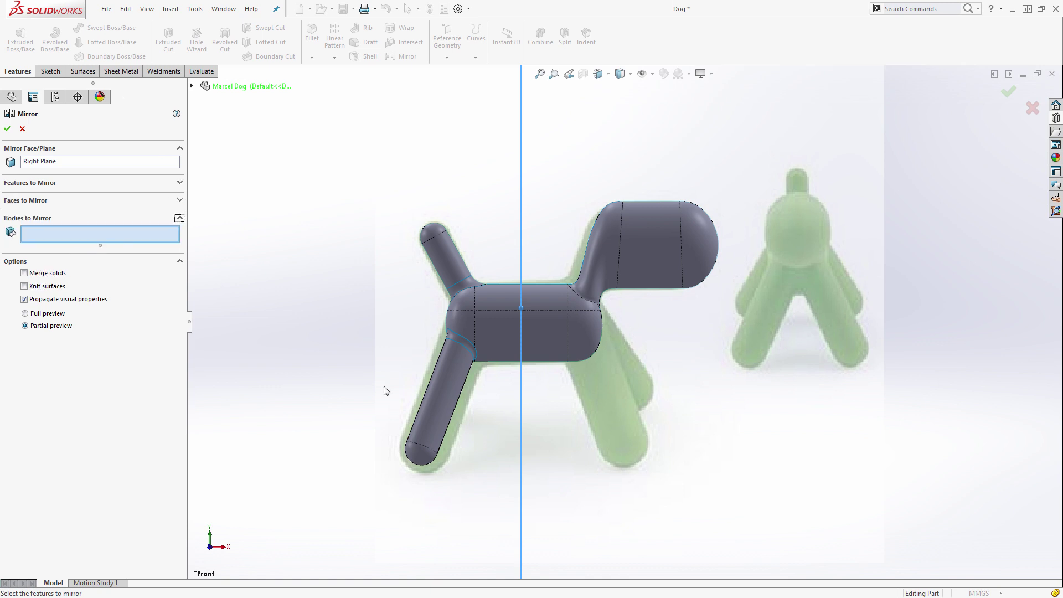
{"action": "left_click", "coordinate": [455, 377]}
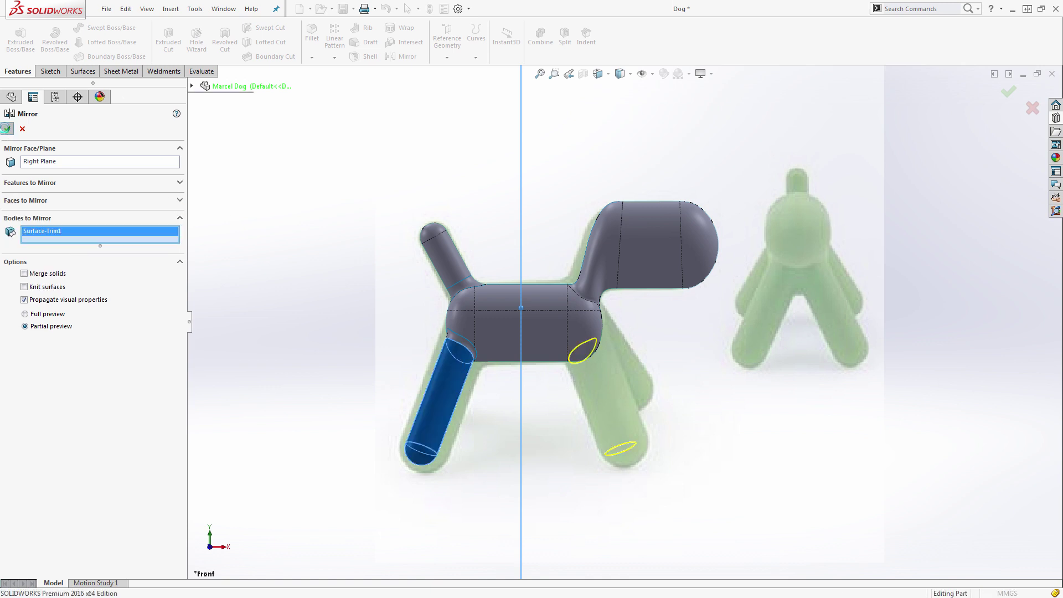
{"action": "key", "text": "Return"}
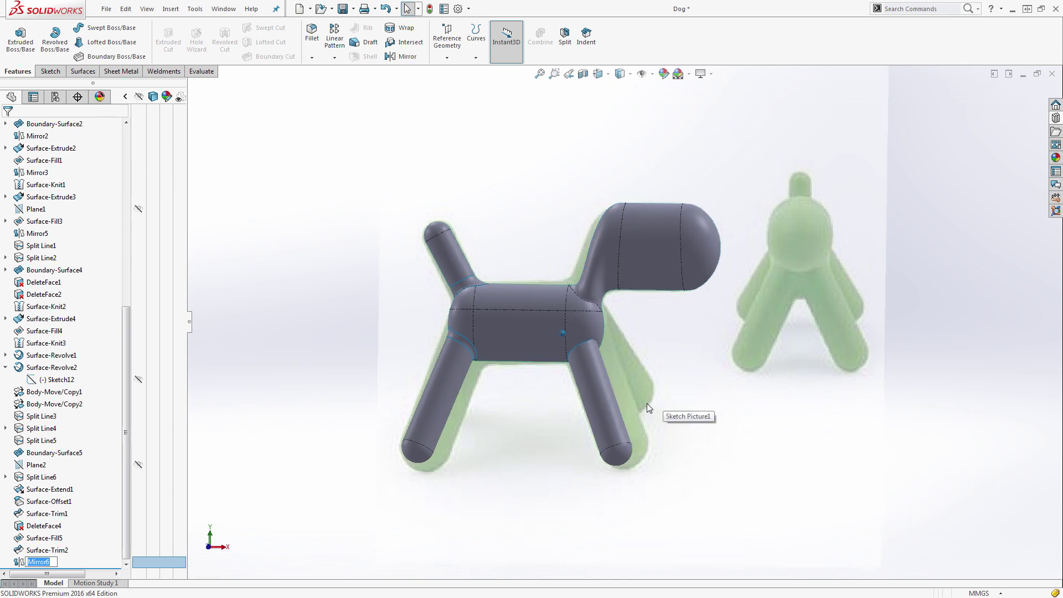
Step: Examine where the mirrored front leg meets the lower front face of the body
{"action": "middle_click_drag", "start_coordinate": [646, 404], "coordinate": [603, 363]}
{"action": "scroll", "coordinate": [598, 363], "scroll_direction": "down", "scroll_amount": 10}
{"action": "middle_click_drag", "start_coordinate": [567, 331], "coordinate": [573, 334]}
{"action": "scroll", "coordinate": [573, 335], "scroll_direction": "up", "scroll_amount": 2}
{"action": "left_click", "coordinate": [612, 263]}
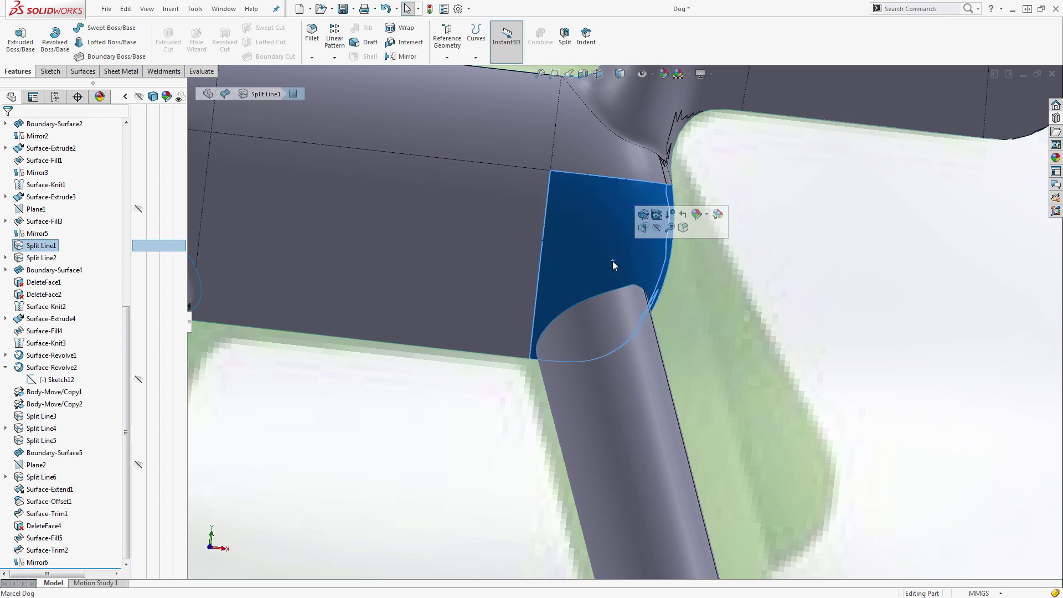
{"action": "scroll", "coordinate": [609, 260], "scroll_direction": "up", "scroll_amount": 5}
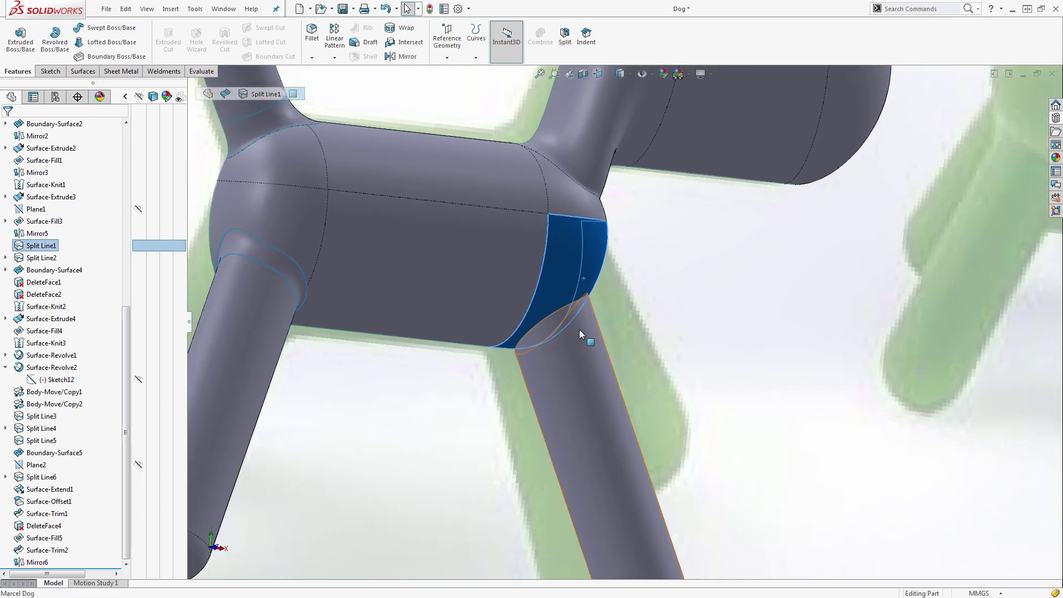
{"action": "scroll", "coordinate": [608, 327], "scroll_direction": "up", "scroll_amount": 3}
{"action": "scroll", "coordinate": [405, 405], "scroll_direction": "up", "scroll_amount": 4}
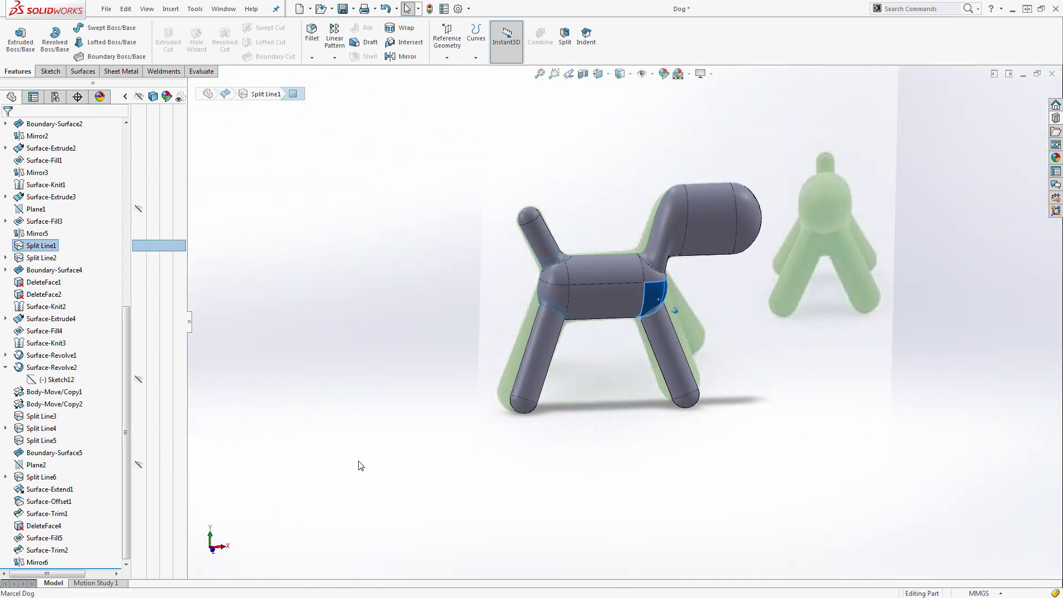
{"action": "left_click", "coordinate": [352, 465]}
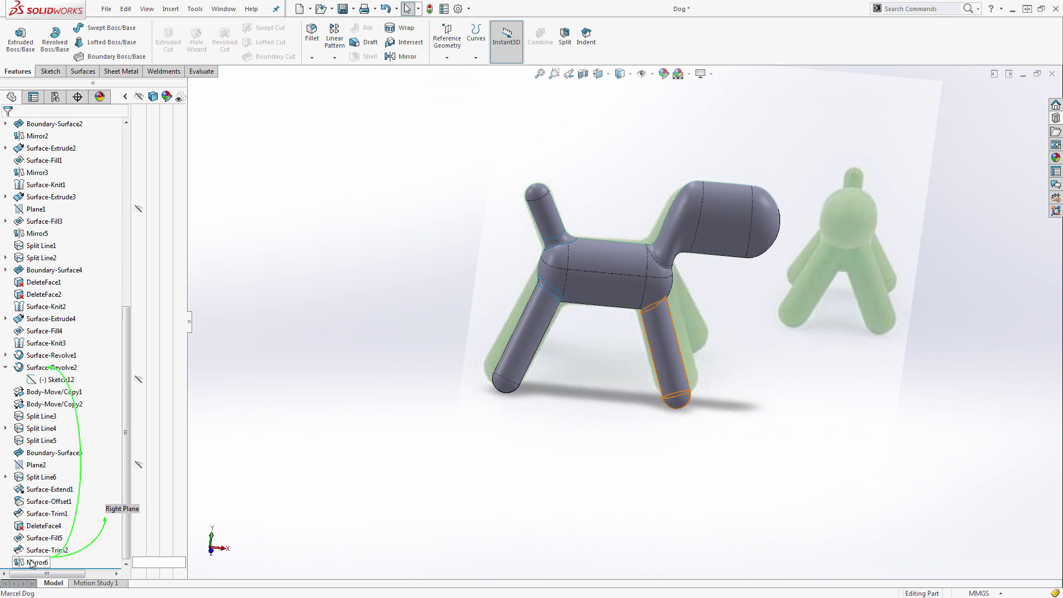
Step: Move the leg mirror ahead of the surface extension in the feature history and check the front leg's open top edge
{"action": "left_click_drag", "start_coordinate": [35, 528], "coordinate": [39, 486]}
{"action": "scroll", "coordinate": [633, 314], "scroll_direction": "down", "scroll_amount": 5}
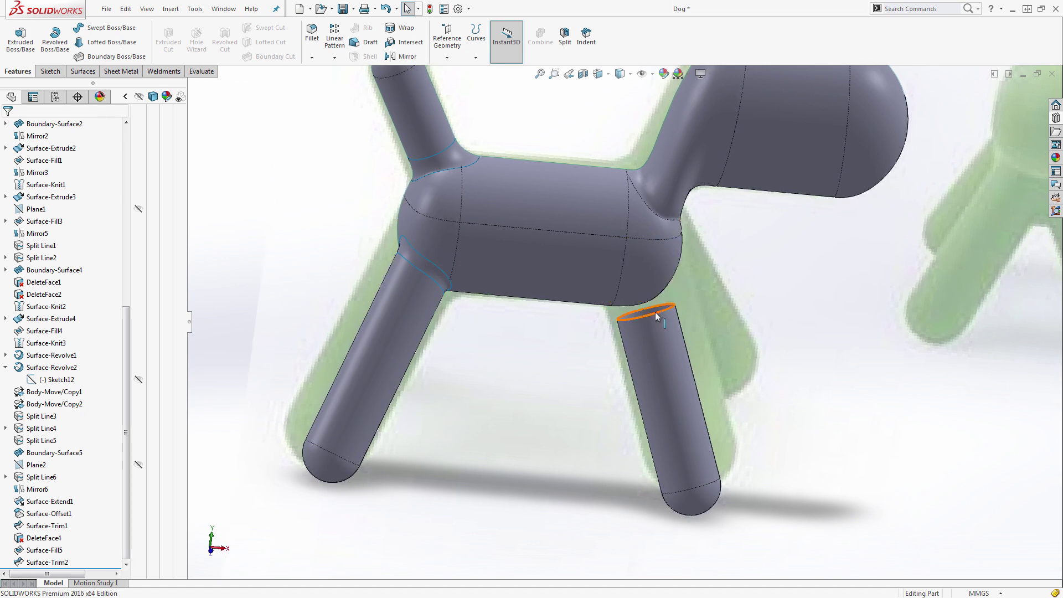
{"action": "scroll", "coordinate": [616, 303], "scroll_direction": "down", "scroll_amount": 1}
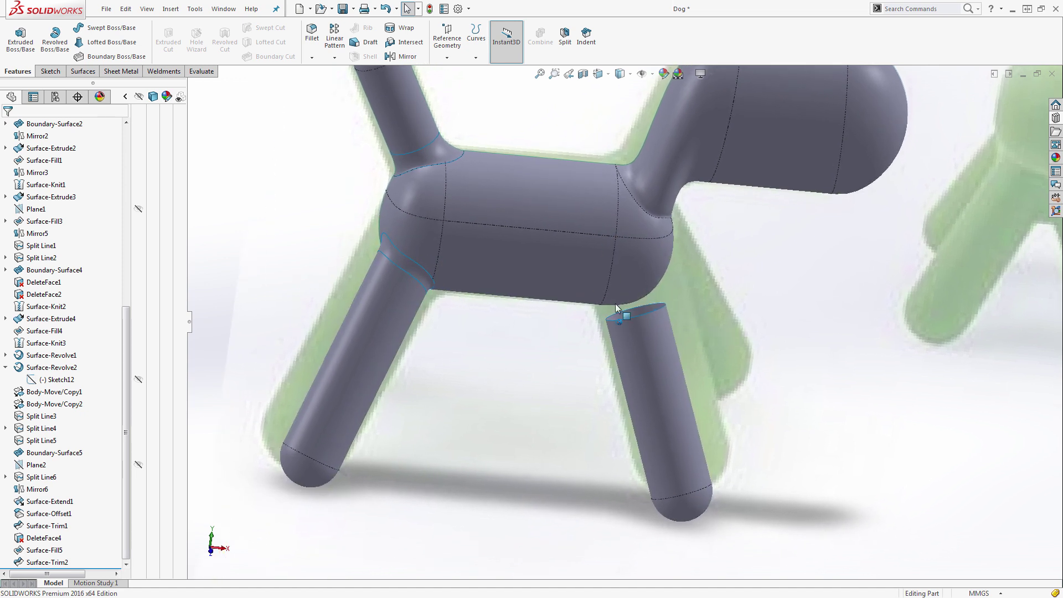
{"action": "middle_click_drag", "start_coordinate": [616, 303], "coordinate": [651, 318]}
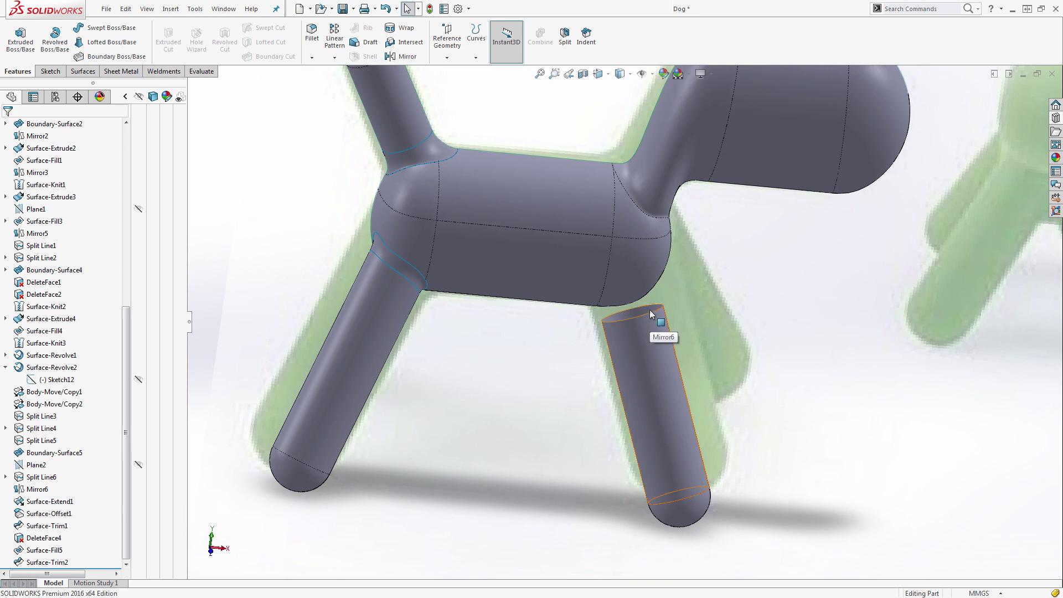
Step: Create a reference plane coincident with the circular edge at the top of the front leg
{"action": "left_click", "coordinate": [464, 52]}
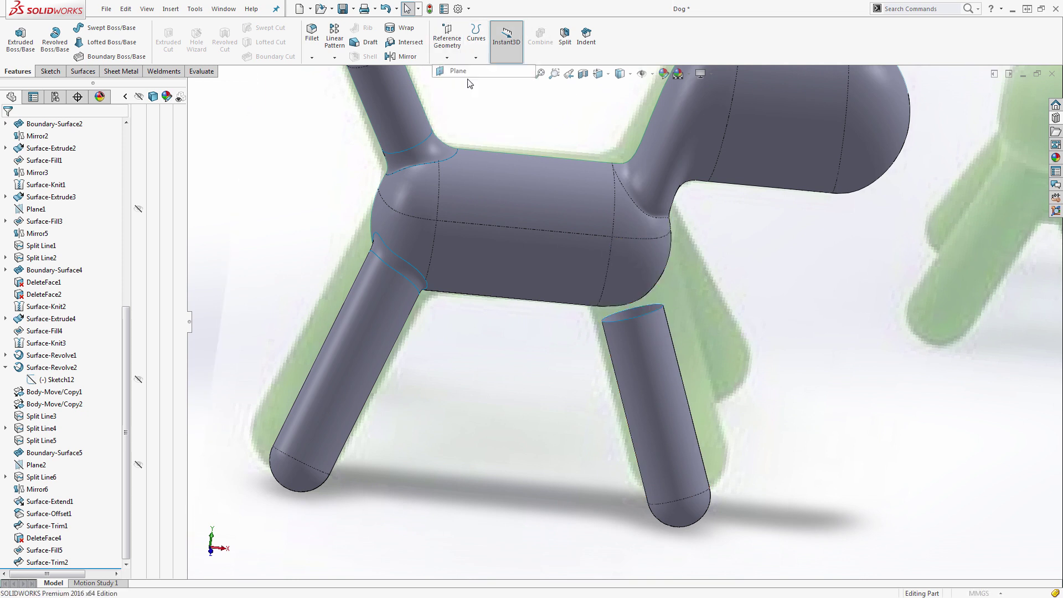
{"action": "left_click", "coordinate": [465, 72]}
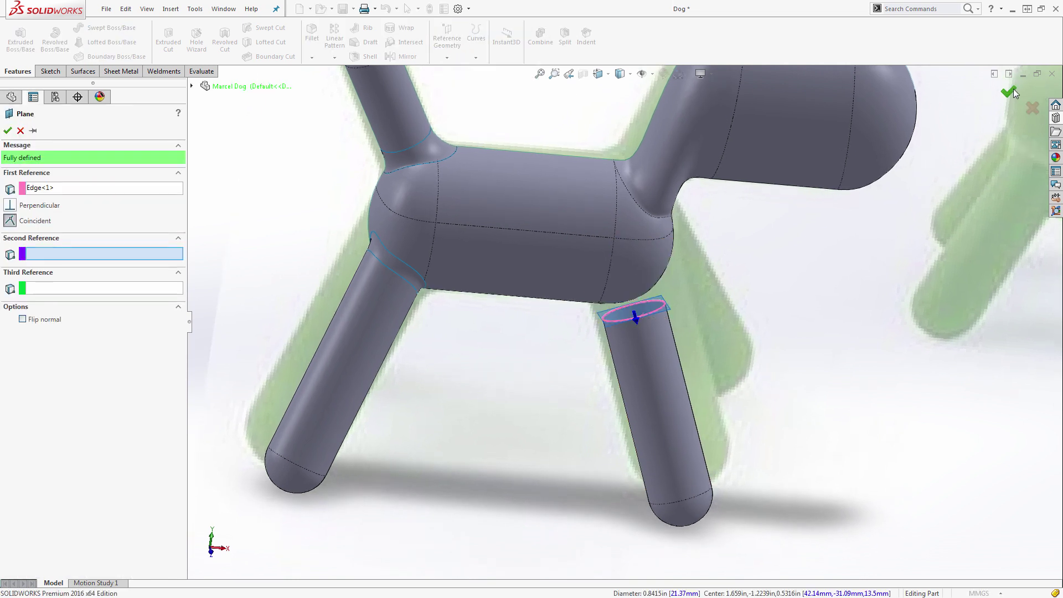
{"action": "left_click", "coordinate": [1009, 91]}
Step: Offset the lower front face of the body outward by 2.5 mm as a new surface
{"action": "middle_click_drag", "start_coordinate": [759, 280], "coordinate": [702, 292]}
{"action": "left_click", "coordinate": [651, 281]}
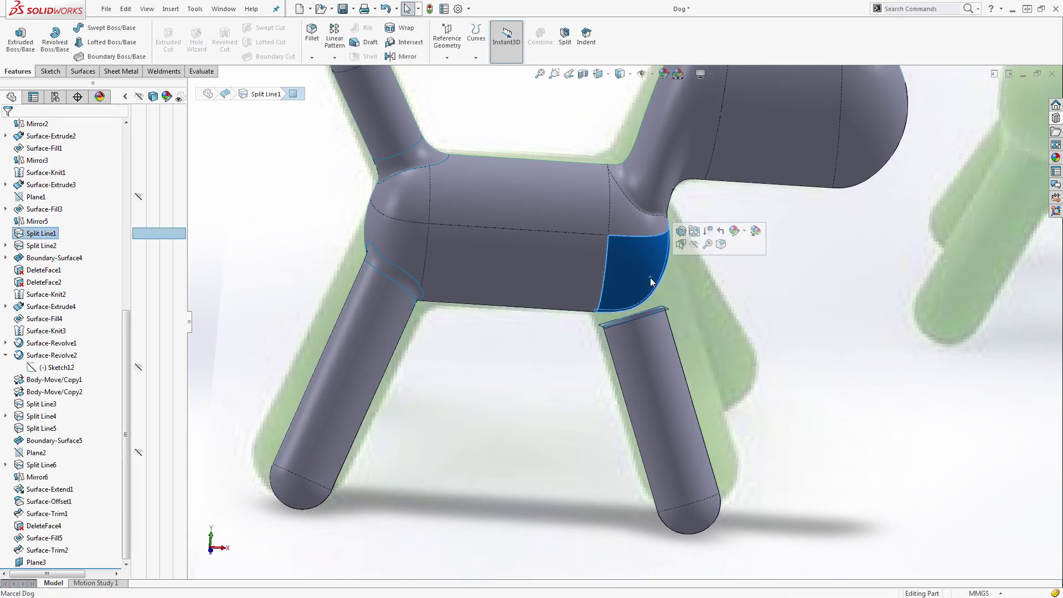
{"action": "left_click", "coordinate": [98, 72]}
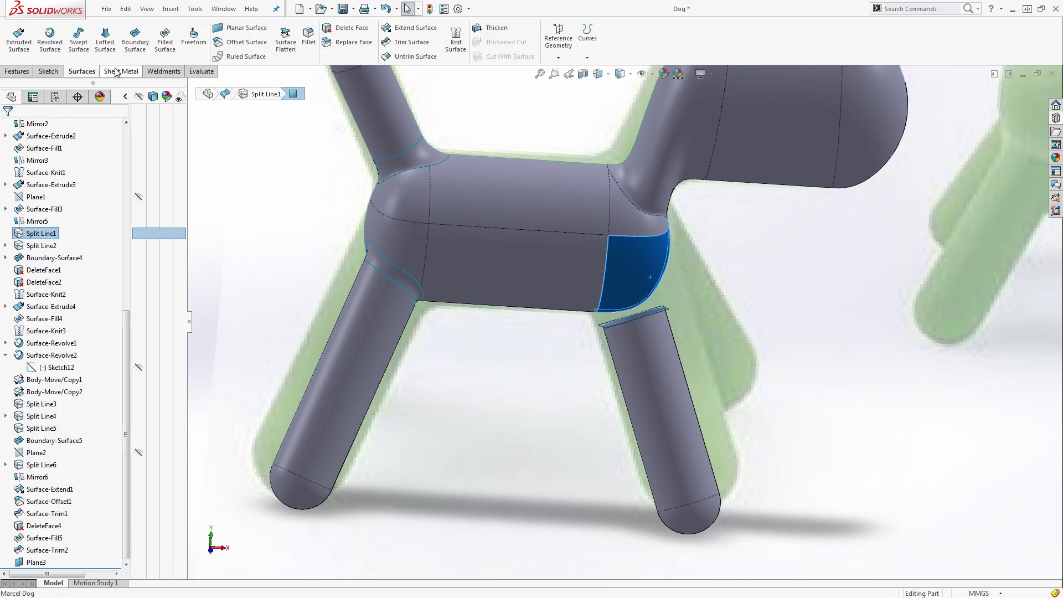
{"action": "left_click", "coordinate": [237, 43]}
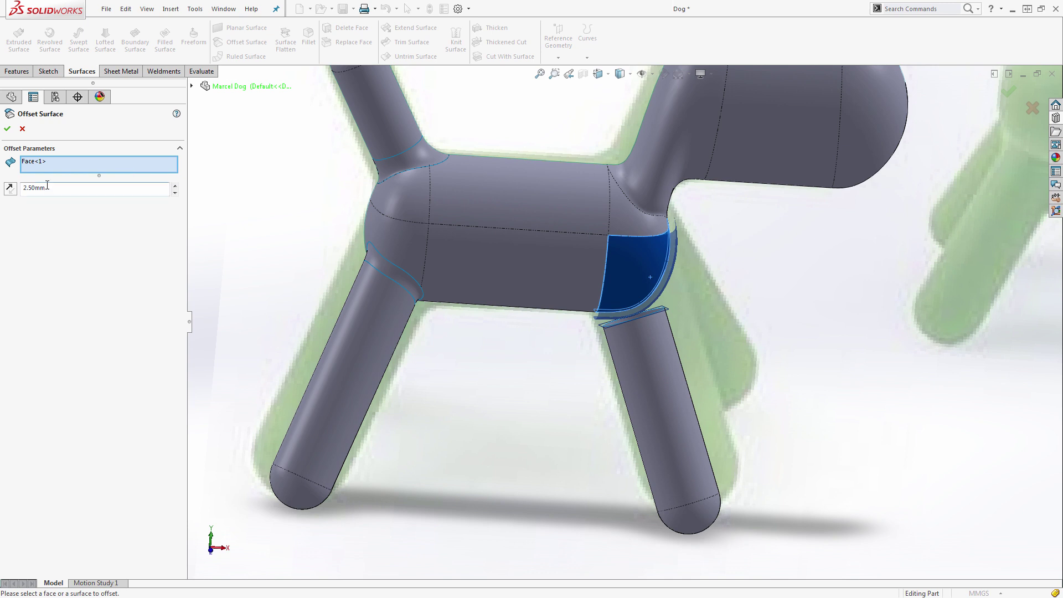
{"action": "left_click", "coordinate": [7, 129]}
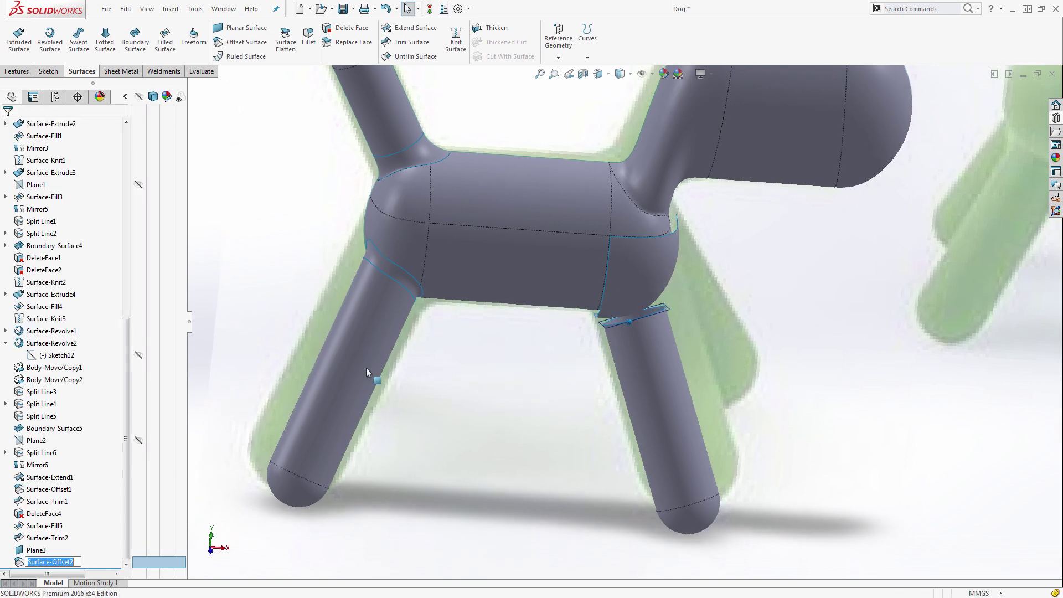
Step: Hide the new reference plane and extend the front leg's top edge linearly up to the offset surface
{"action": "left_click", "coordinate": [36, 550]}
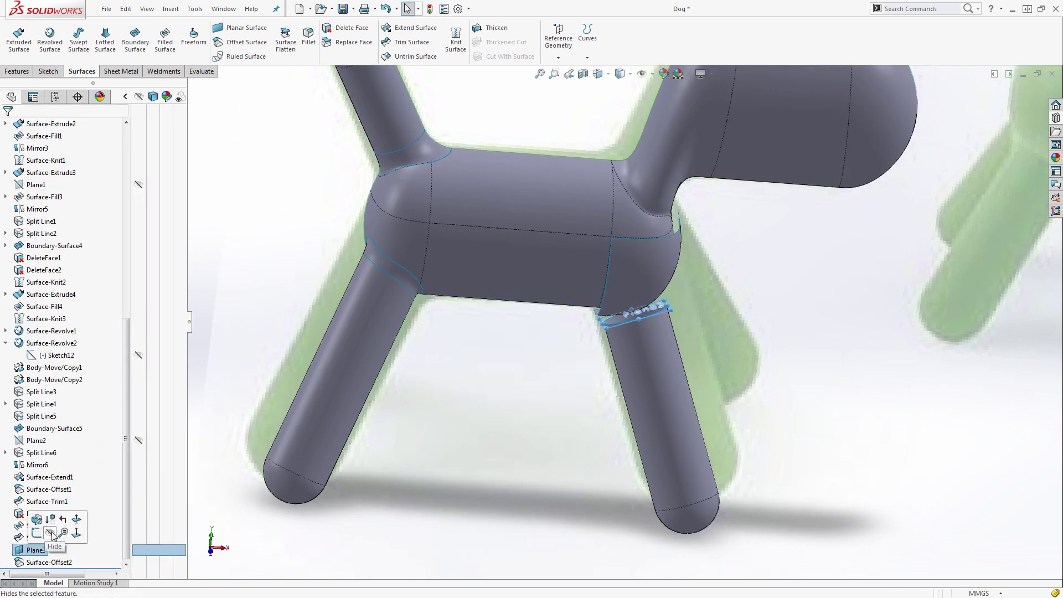
{"action": "left_click", "coordinate": [52, 533]}
{"action": "scroll", "coordinate": [552, 167], "scroll_direction": "down", "scroll_amount": 3}
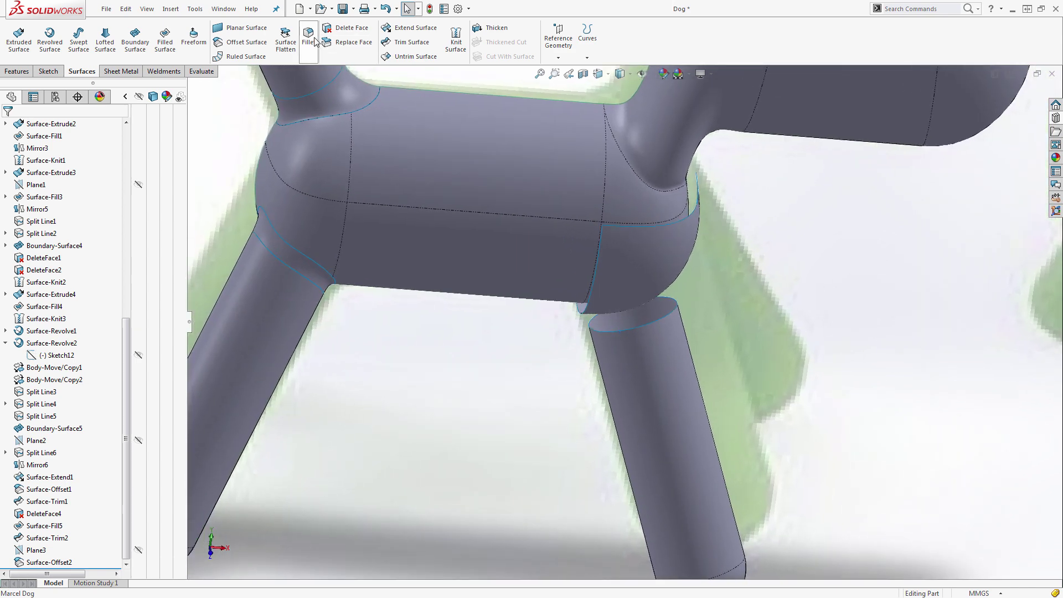
{"action": "left_click", "coordinate": [414, 27]}
{"action": "left_click", "coordinate": [677, 312]}
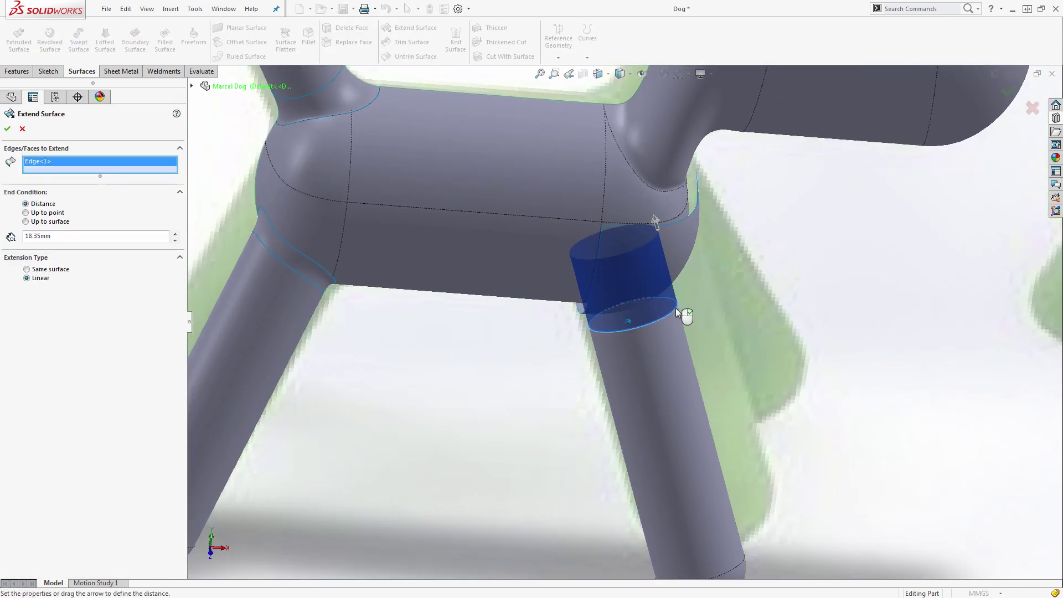
{"action": "left_click", "coordinate": [66, 221]}
{"action": "scroll", "coordinate": [458, 240], "scroll_direction": "up", "scroll_amount": 3}
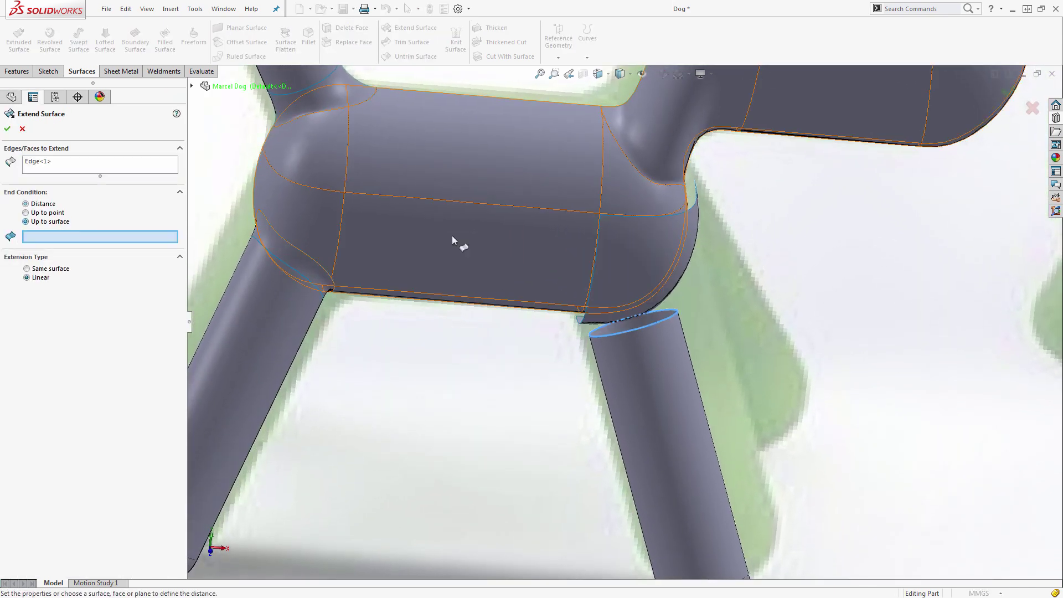
{"action": "left_click", "coordinate": [657, 264]}
{"action": "scroll", "coordinate": [670, 300], "scroll_direction": "down", "scroll_amount": 3}
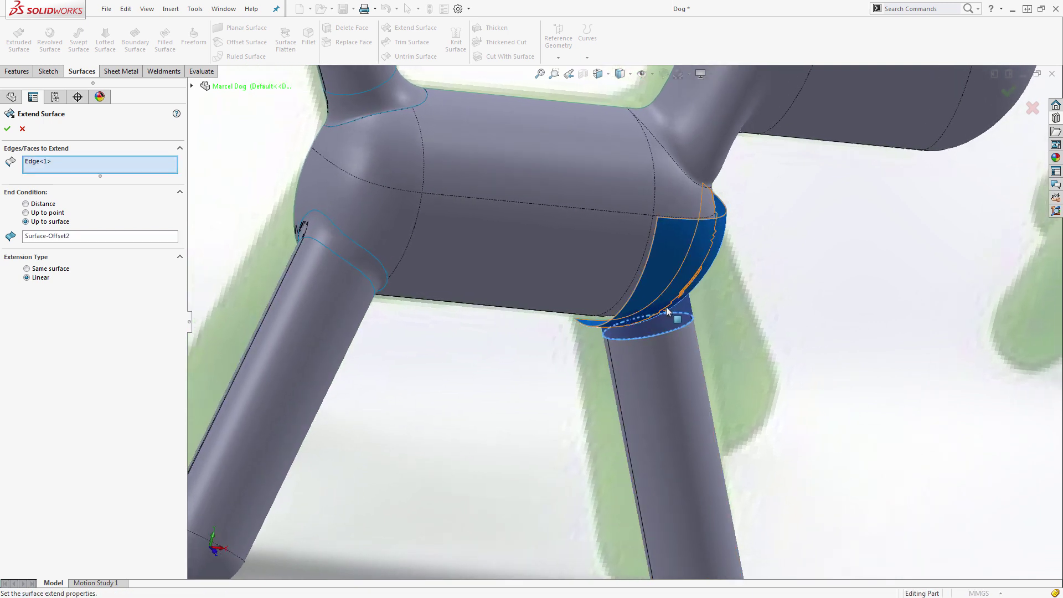
{"action": "left_click", "coordinate": [1007, 92]}
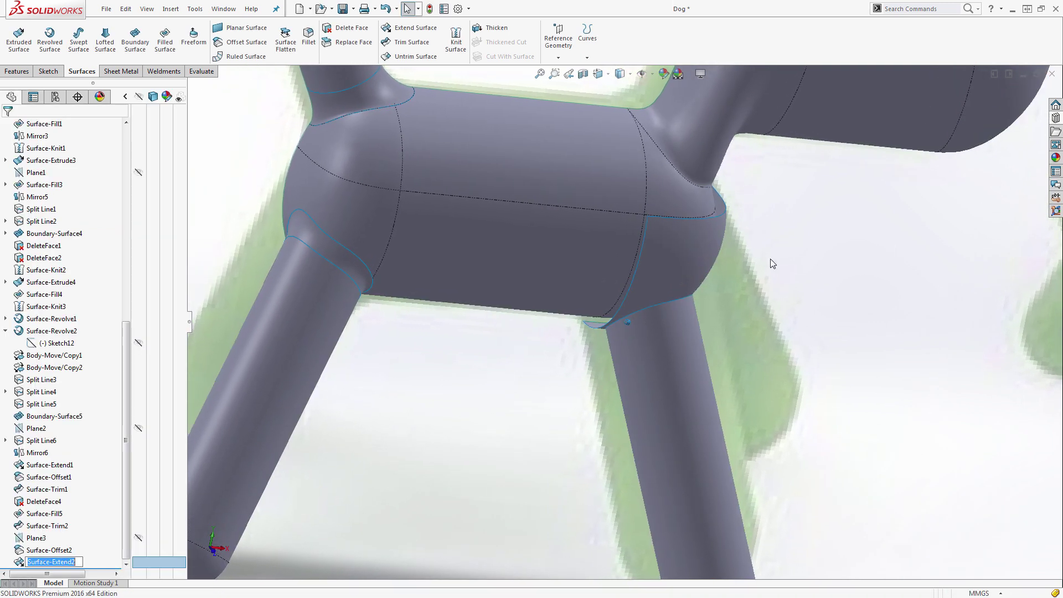
Step: Hide the offset surface around the lower front of the body
{"action": "left_click", "coordinate": [688, 256]}
{"action": "left_click", "coordinate": [722, 223]}
{"action": "left_click", "coordinate": [832, 283]}
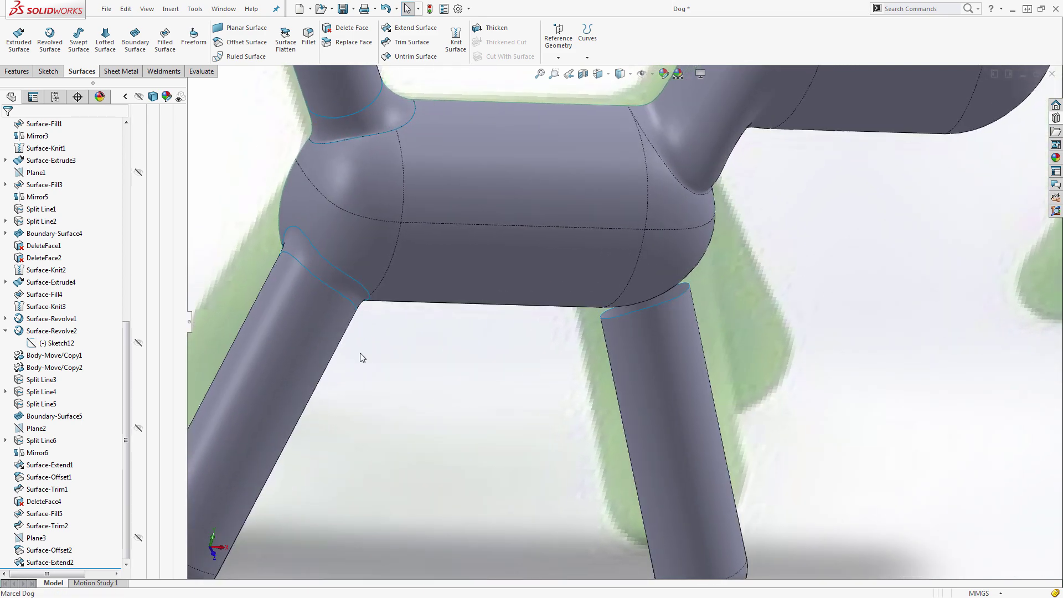
Step: Sketch a 24 mm diameter circle around the front leg's outline on the reference plane at the leg's top edge
{"action": "left_click", "coordinate": [21, 541]}
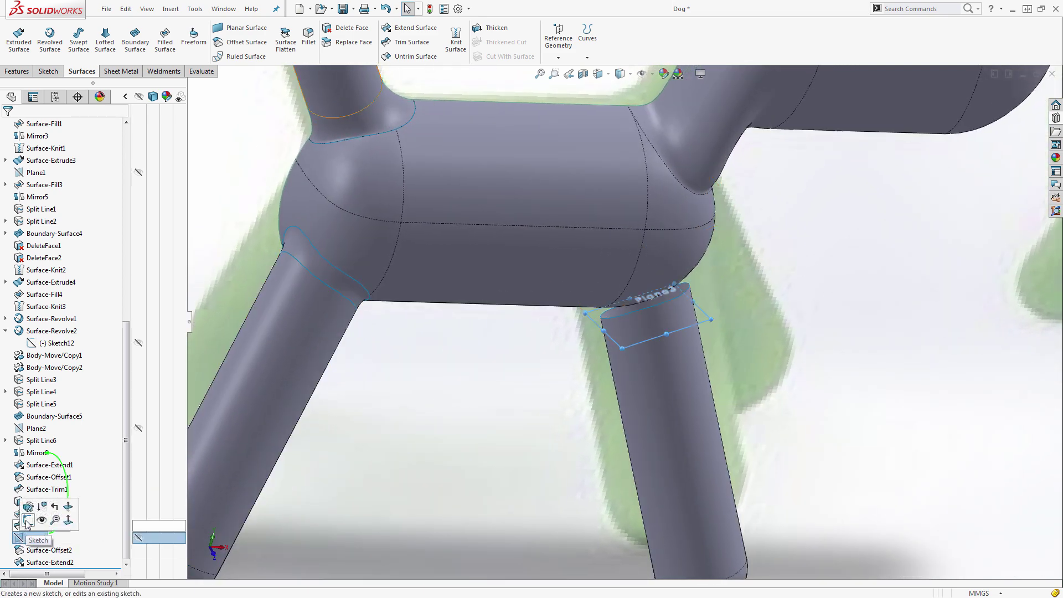
{"action": "left_click", "coordinate": [26, 520]}
{"action": "scroll", "coordinate": [669, 320], "scroll_direction": "down", "scroll_amount": 10}
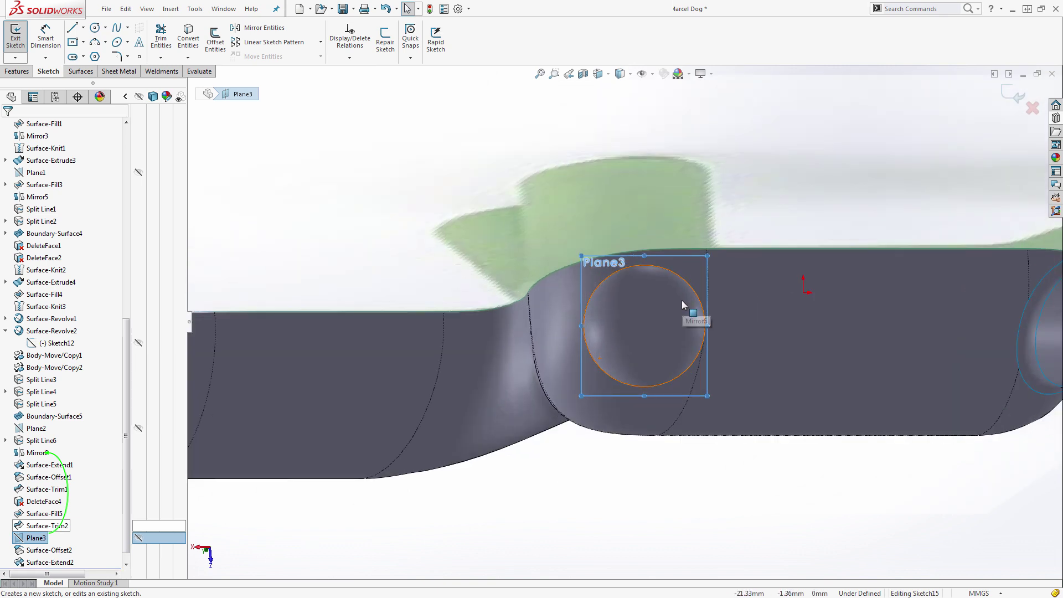
{"action": "key", "text": "c"}
{"action": "left_click", "coordinate": [620, 335]}
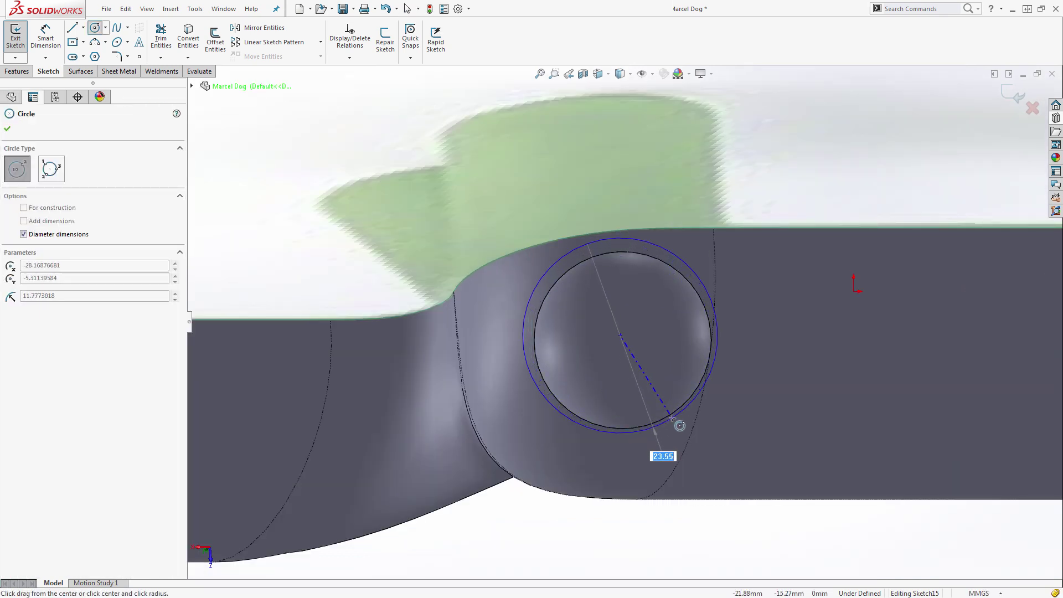
{"action": "type", "text": "24"}
{"action": "key", "text": "Return"}
{"action": "key", "text": "Escape"}
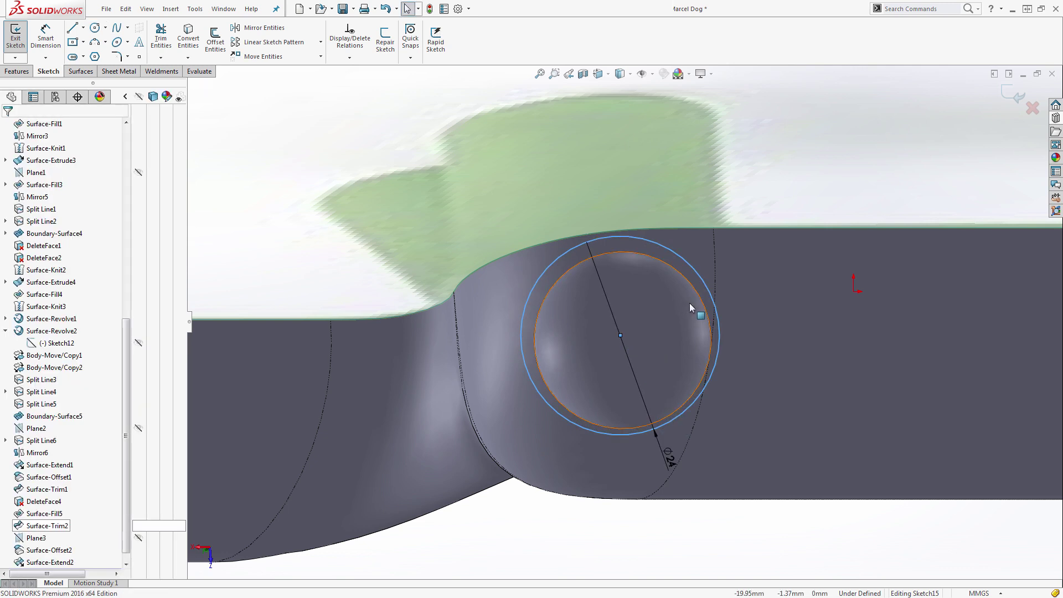
Step: Make the 24 mm circle concentric with the front leg's circular edge and finish the sketch
{"action": "middle_click_drag", "start_coordinate": [690, 303], "coordinate": [666, 144]}
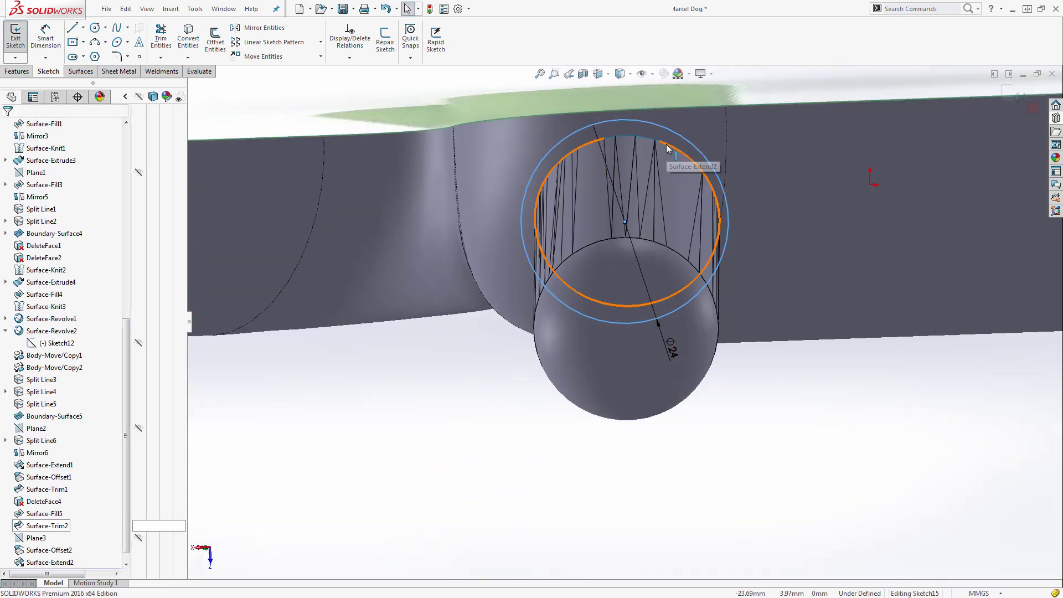
{"action": "left_click", "coordinate": [666, 181]}
{"action": "left_click", "coordinate": [675, 133], "text": "ctrl"}
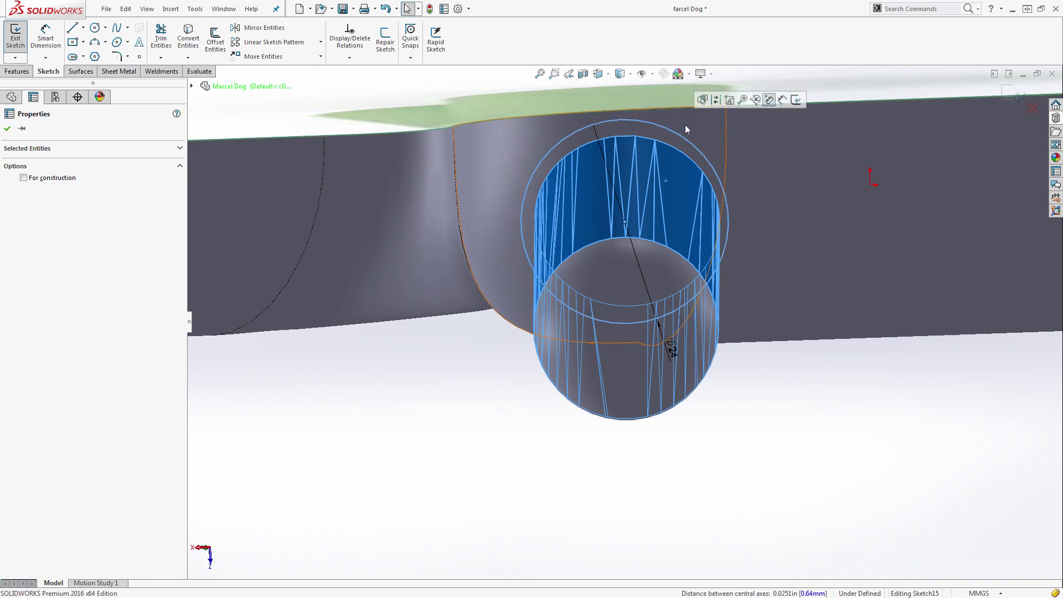
{"action": "key", "text": "Escape"}
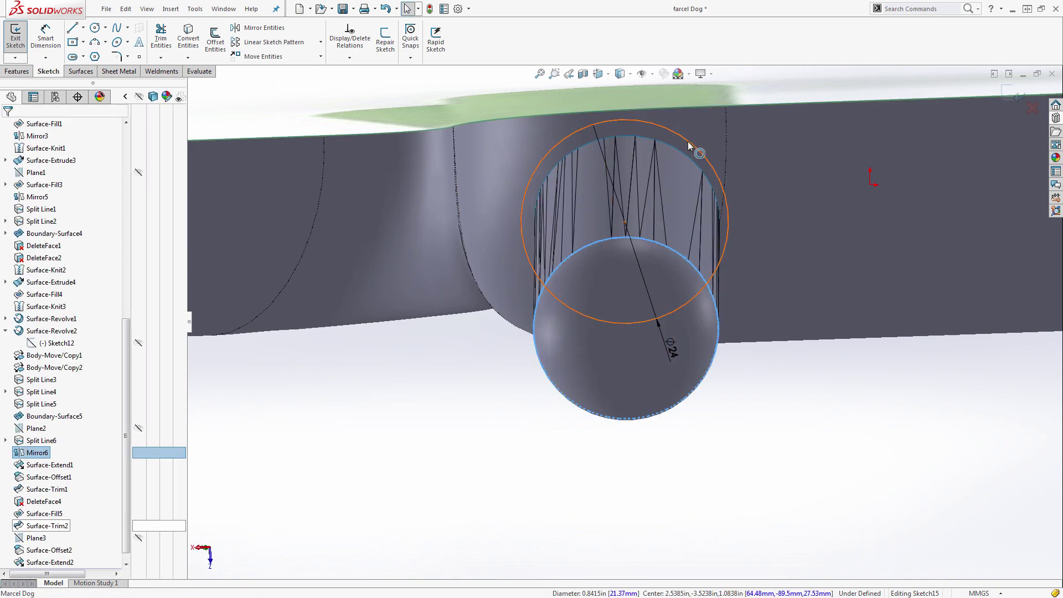
{"action": "left_click", "coordinate": [687, 138], "text": "ctrl"}
{"action": "left_click", "coordinate": [744, 92]}
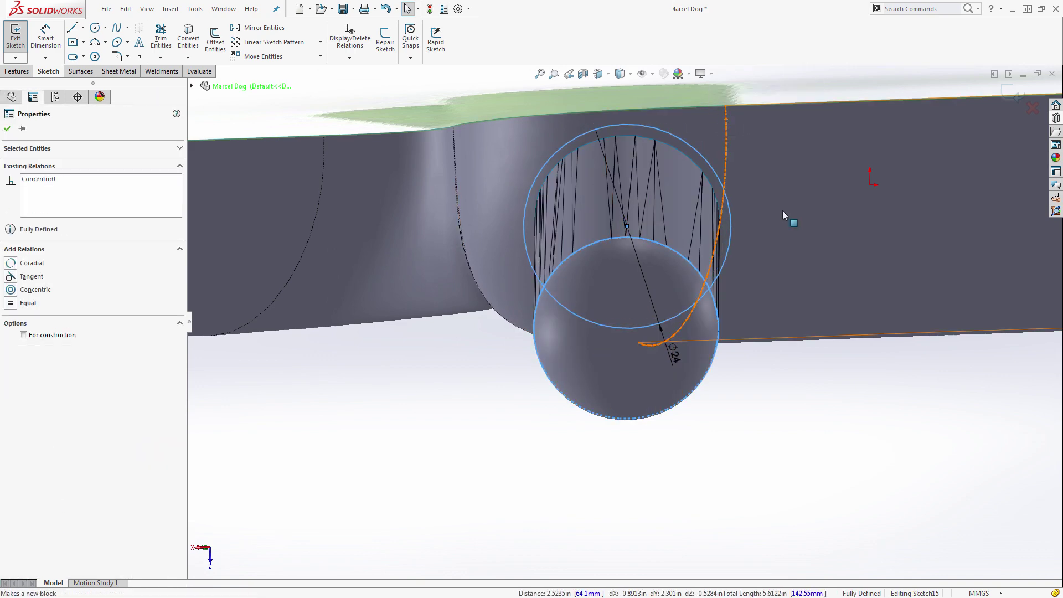
{"action": "key", "text": "Escape"}
{"action": "left_click", "coordinate": [1018, 93]}
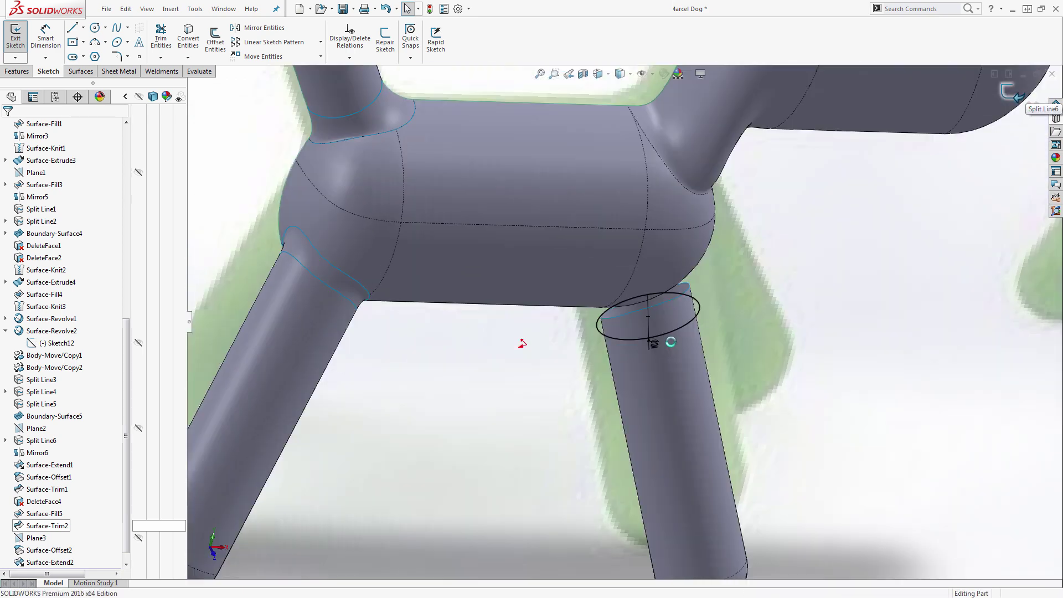
Step: Split the lower front face and the adjacent lower side face of the body by projecting the circle sketch
{"action": "left_click", "coordinate": [587, 30]}
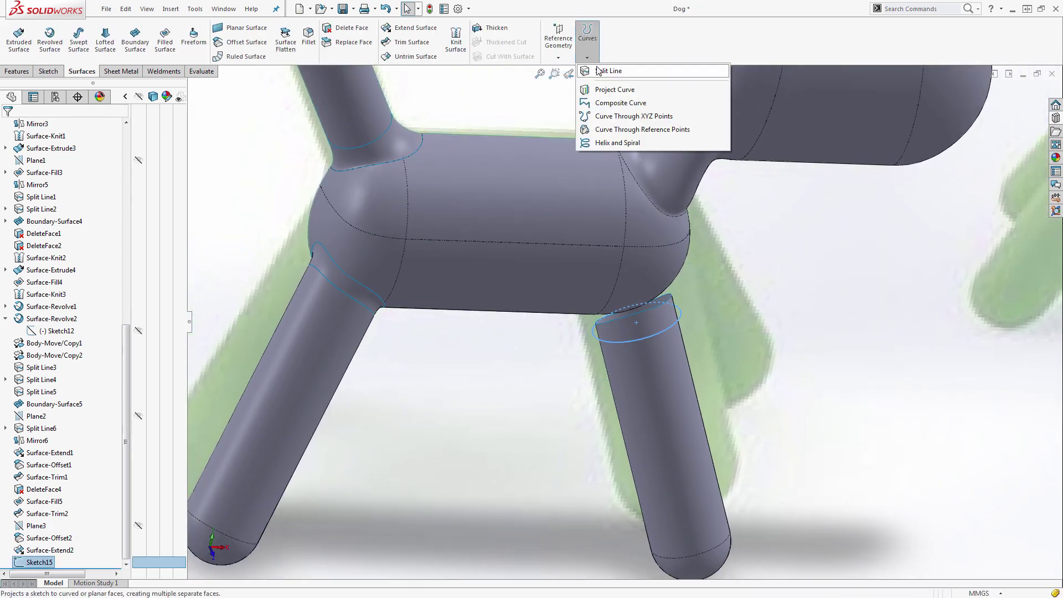
{"action": "left_click", "coordinate": [594, 69]}
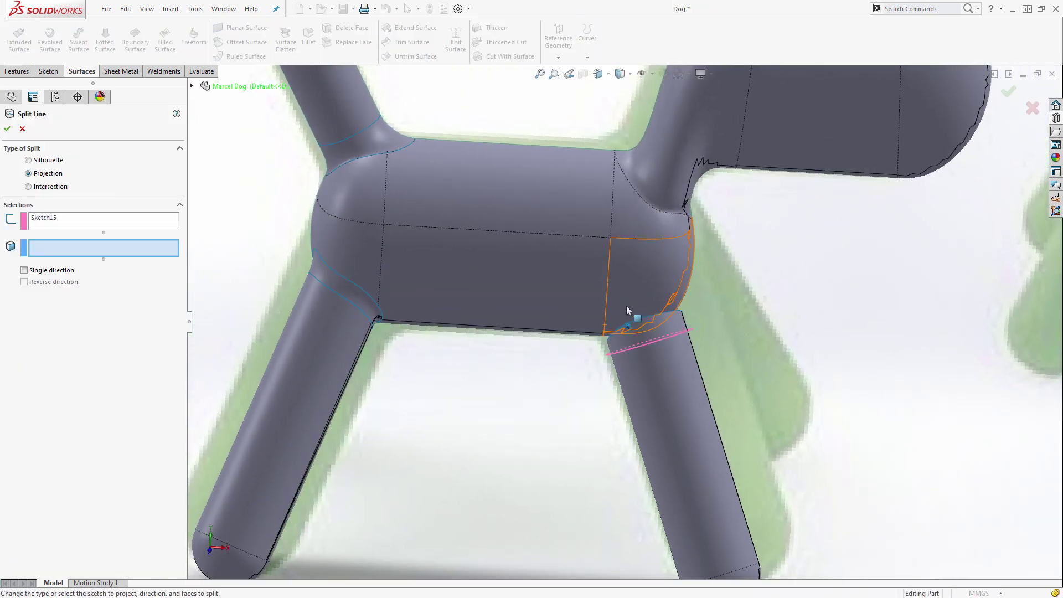
{"action": "left_click", "coordinate": [651, 289]}
{"action": "left_click", "coordinate": [595, 343]}
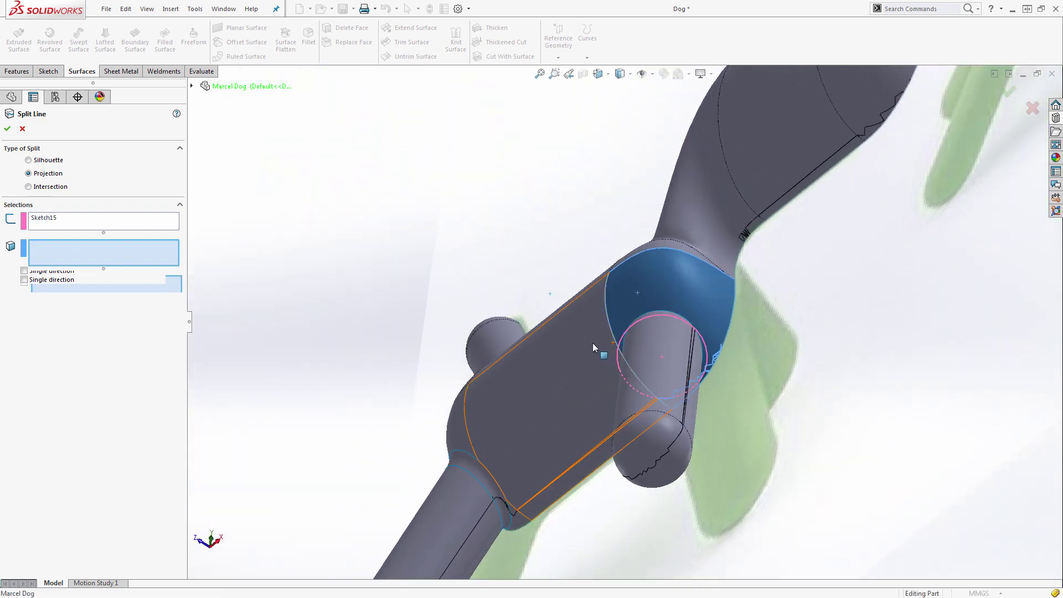
{"action": "middle_click_drag", "start_coordinate": [593, 343], "coordinate": [288, 196]}
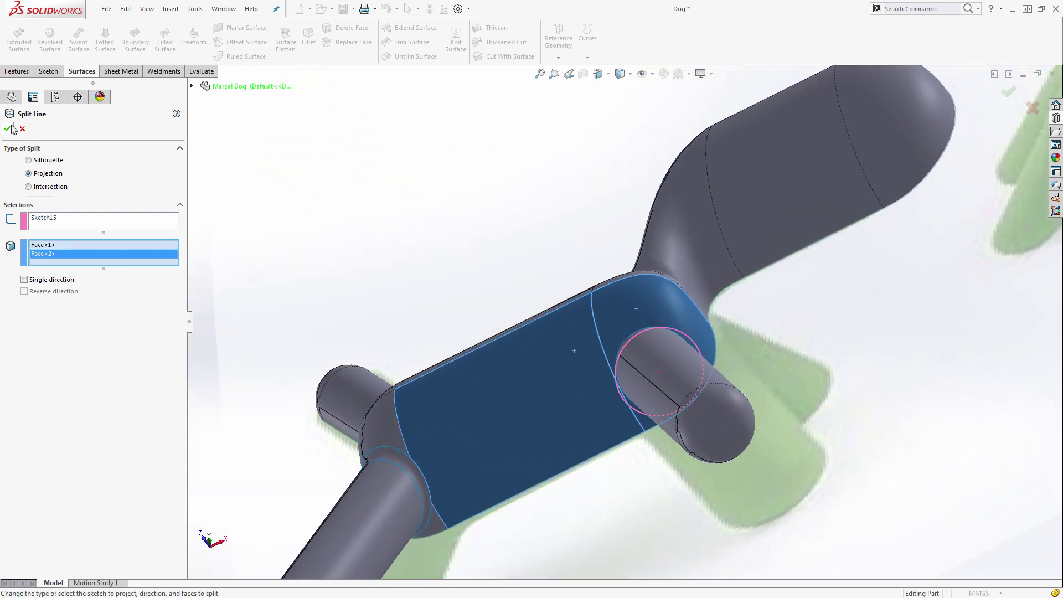
{"action": "left_click", "coordinate": [7, 129]}
Step: Delete the two split face pieces around the top of the front leg to open a gap in the body
{"action": "left_click", "coordinate": [496, 191]}
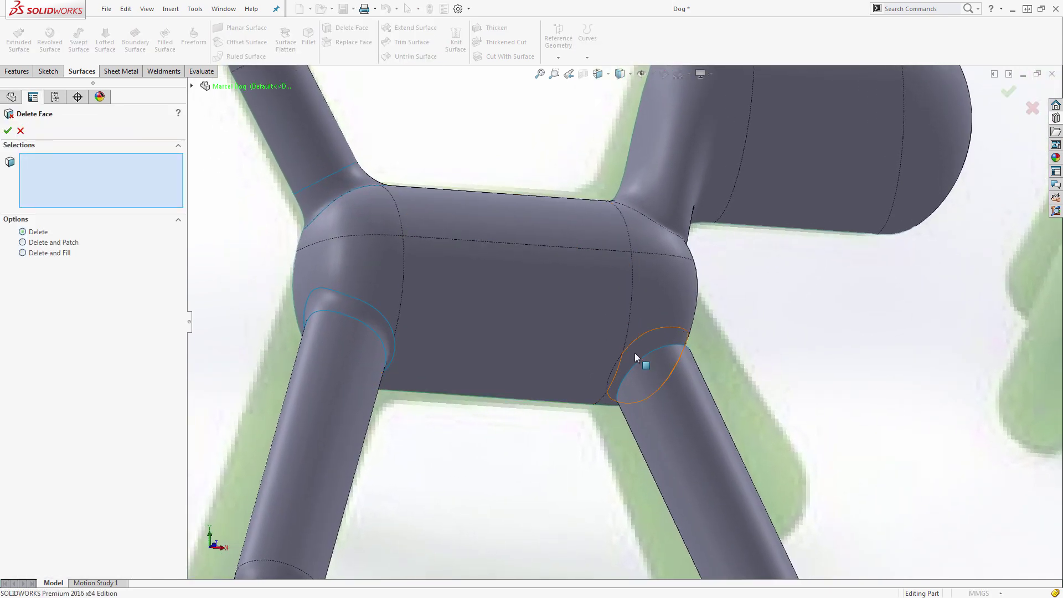
{"action": "scroll", "coordinate": [638, 358], "scroll_direction": "down", "scroll_amount": 4}
{"action": "left_click", "coordinate": [596, 338]}
{"action": "left_click", "coordinate": [582, 360]}
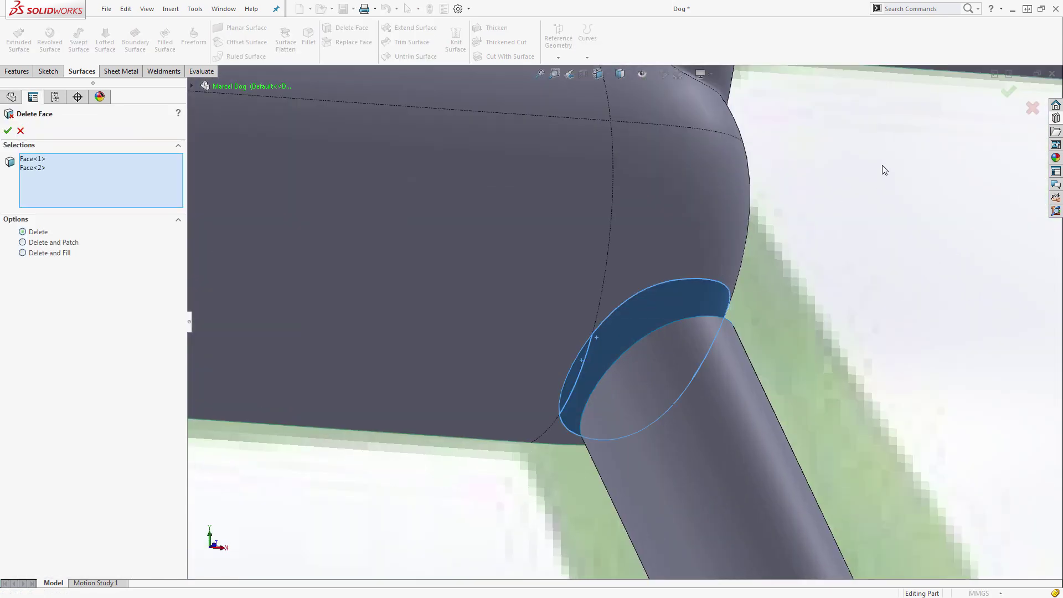
{"action": "scroll", "coordinate": [964, 186], "scroll_direction": "up", "scroll_amount": 4}
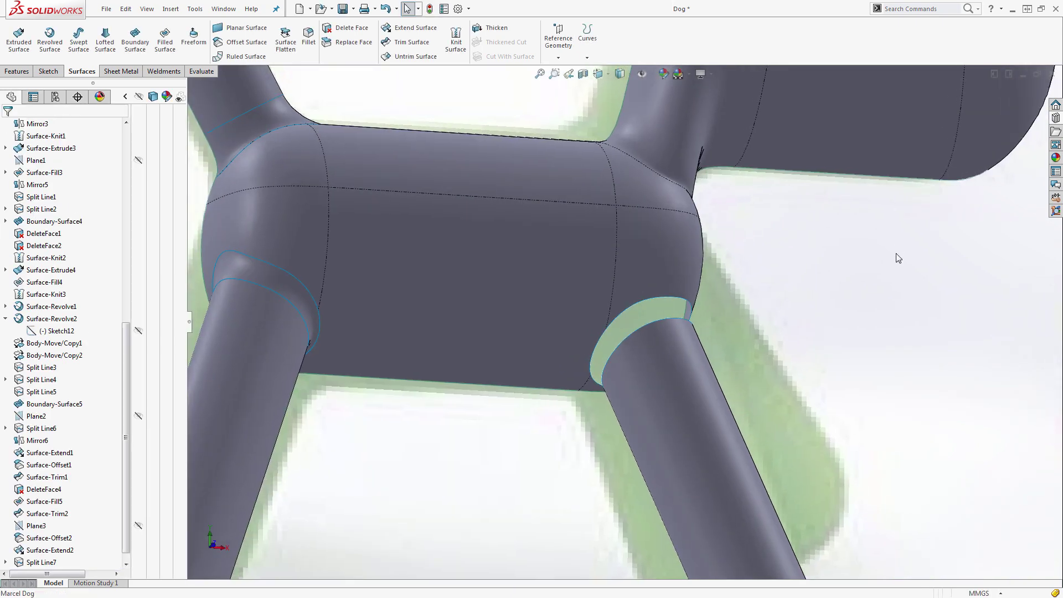
Step: Fill the gap between the front leg's top edges and the body opening with a surface patch using Tangent on all edges
{"action": "scroll", "coordinate": [898, 260], "scroll_direction": "down", "scroll_amount": 2}
{"action": "left_click", "coordinate": [165, 39]}
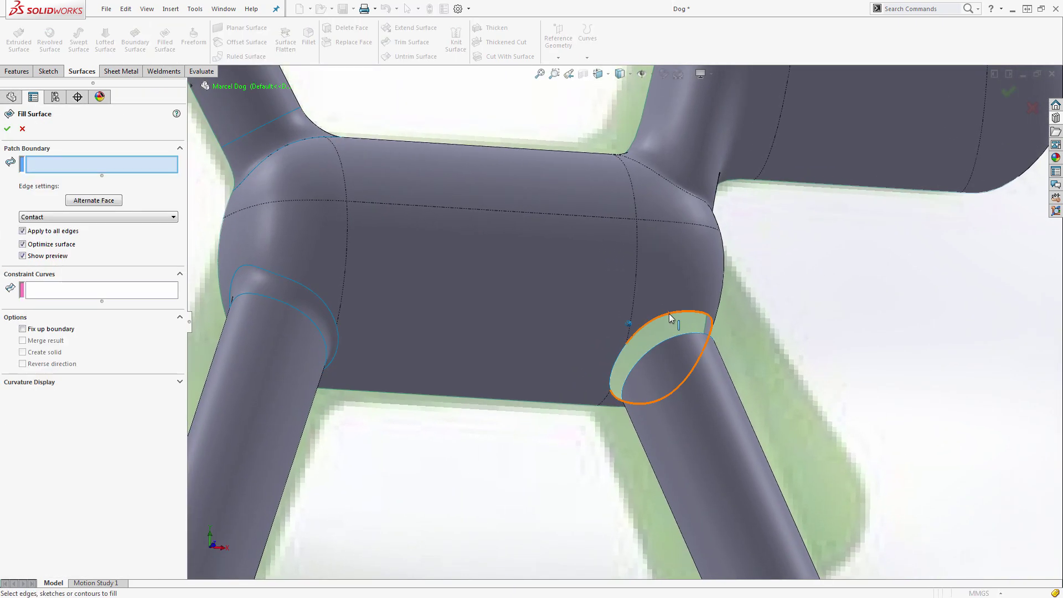
{"action": "left_click", "coordinate": [686, 335]}
{"action": "middle_click_drag", "start_coordinate": [670, 354], "coordinate": [582, 304]}
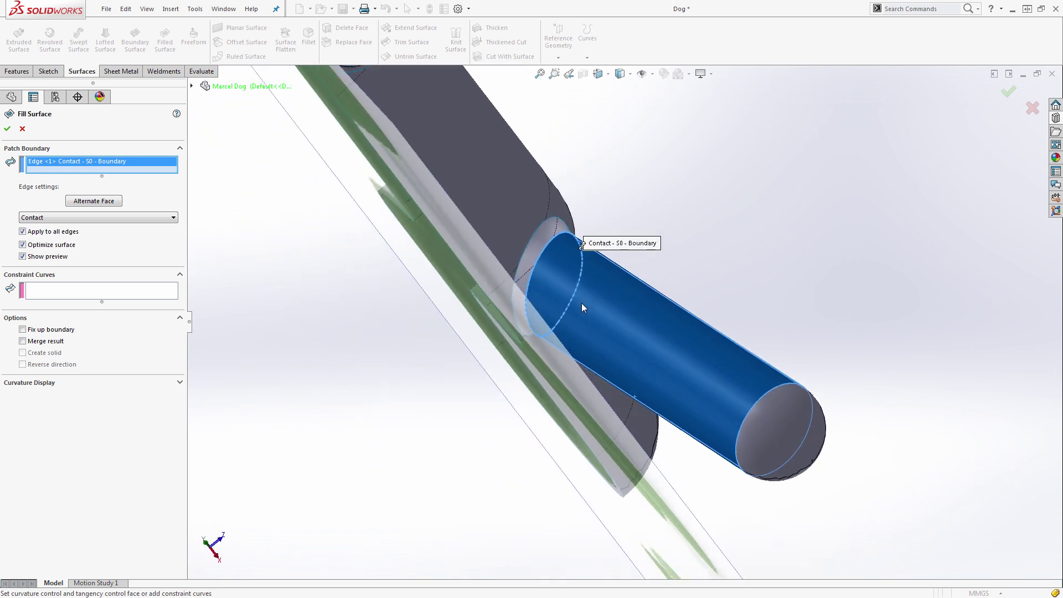
{"action": "scroll", "coordinate": [560, 282], "scroll_direction": "down", "scroll_amount": 5}
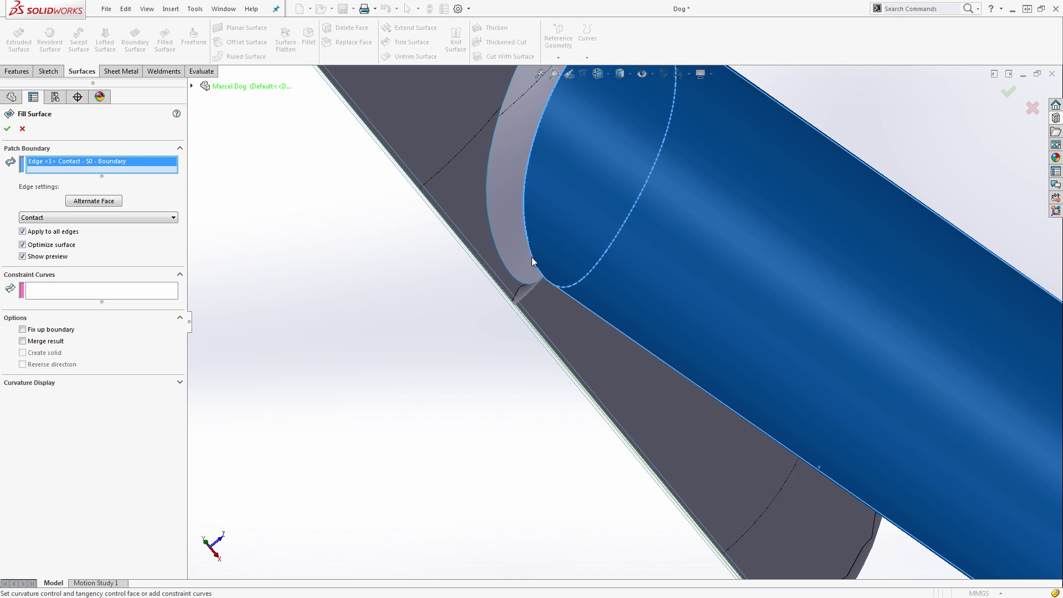
{"action": "left_click", "coordinate": [532, 257]}
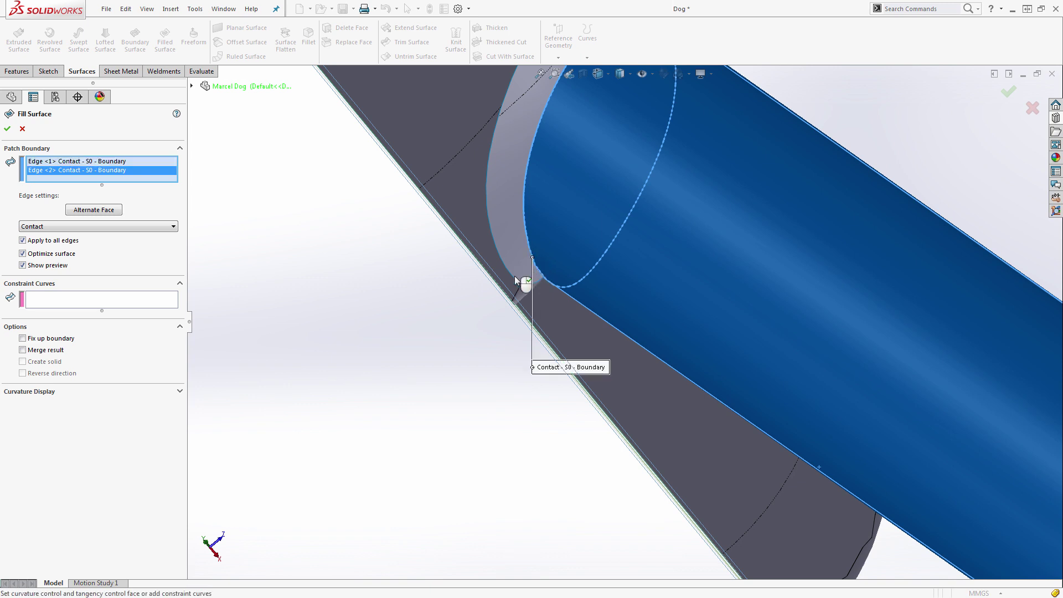
{"action": "left_click", "coordinate": [515, 277]}
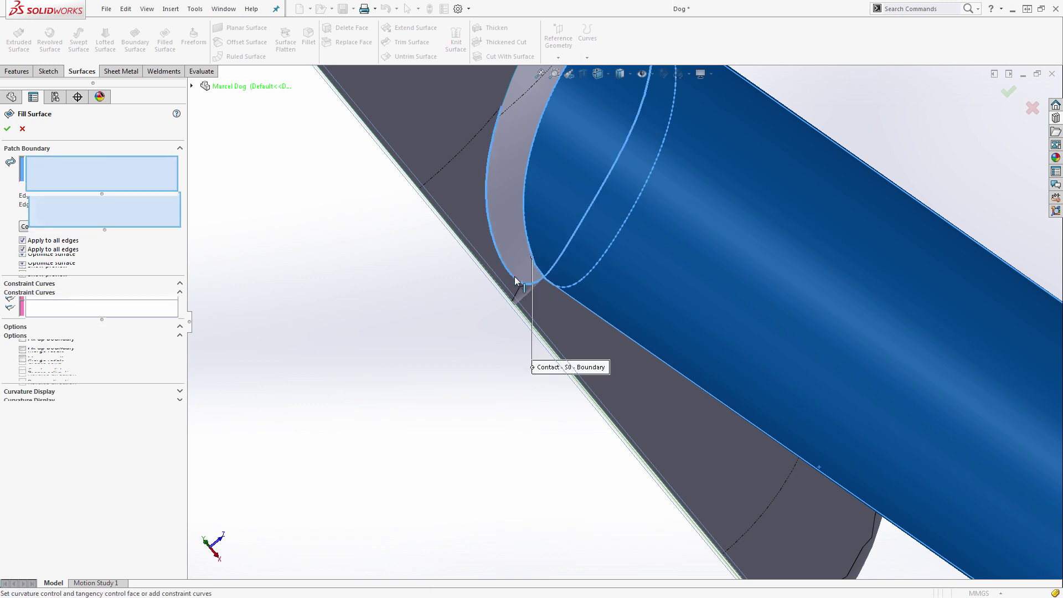
{"action": "left_click", "coordinate": [506, 92]}
{"action": "middle_click_drag", "start_coordinate": [556, 219], "coordinate": [108, 276]}
{"action": "left_click", "coordinate": [62, 244]}
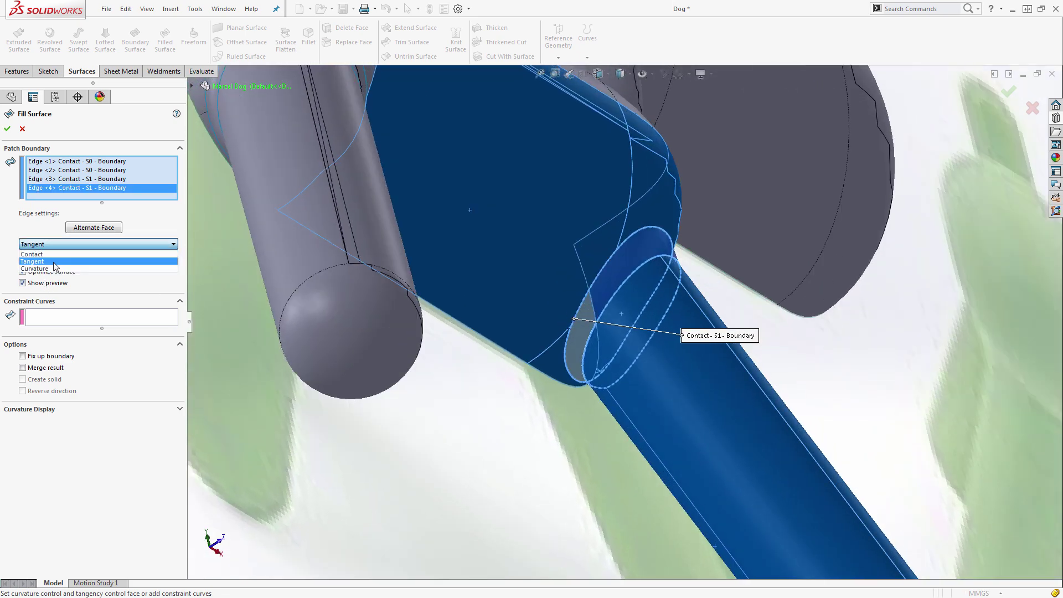
{"action": "left_click", "coordinate": [50, 259]}
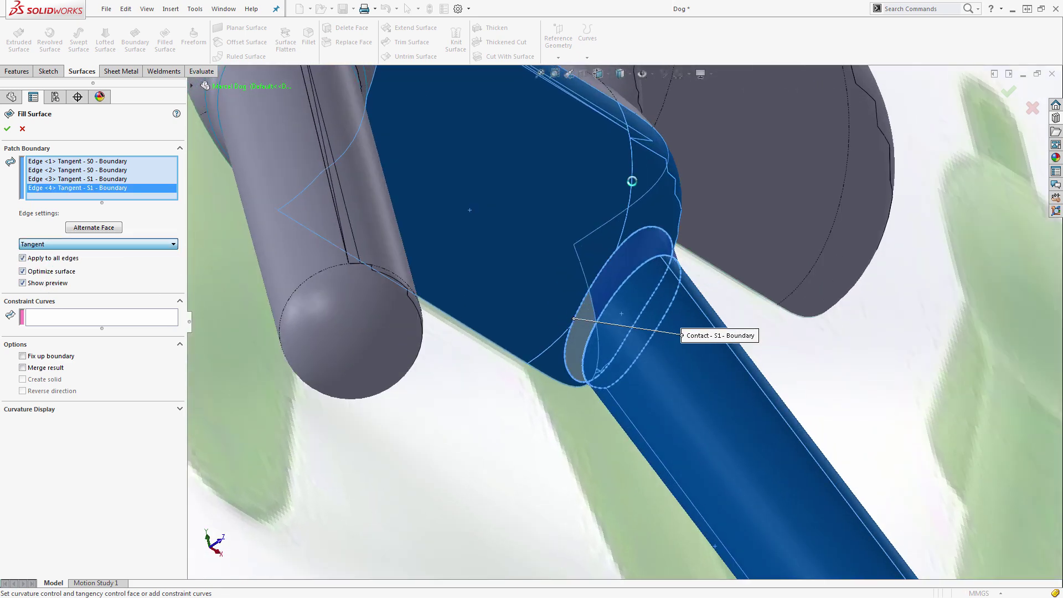
{"action": "left_click", "coordinate": [1010, 94]}
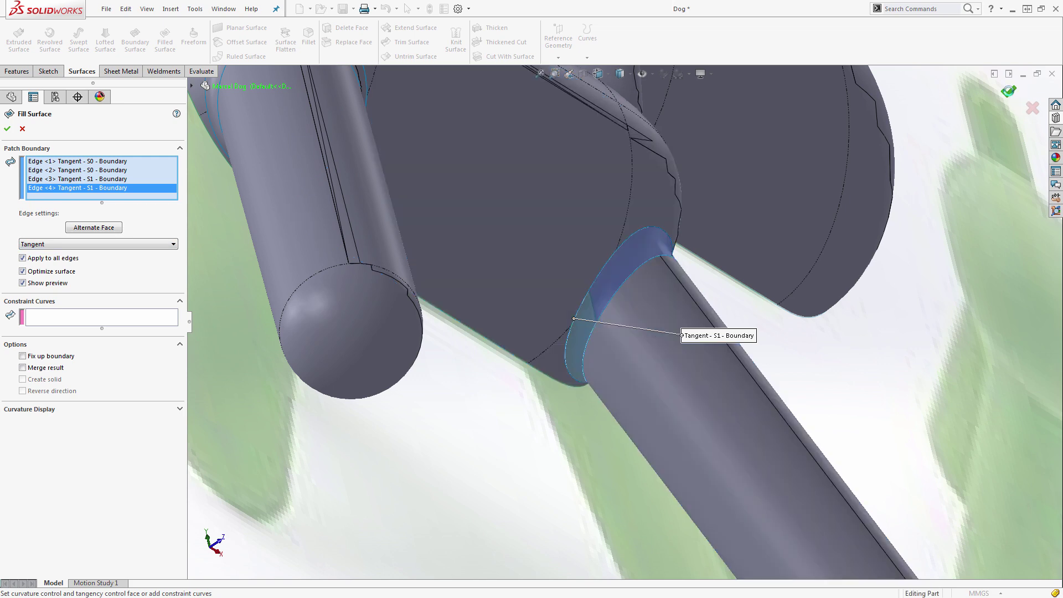
Step: Try to knit the body, tail, tail blend, both legs and both leg blends into one surface with gap control
{"action": "scroll", "coordinate": [756, 248], "scroll_direction": "up", "scroll_amount": 5}
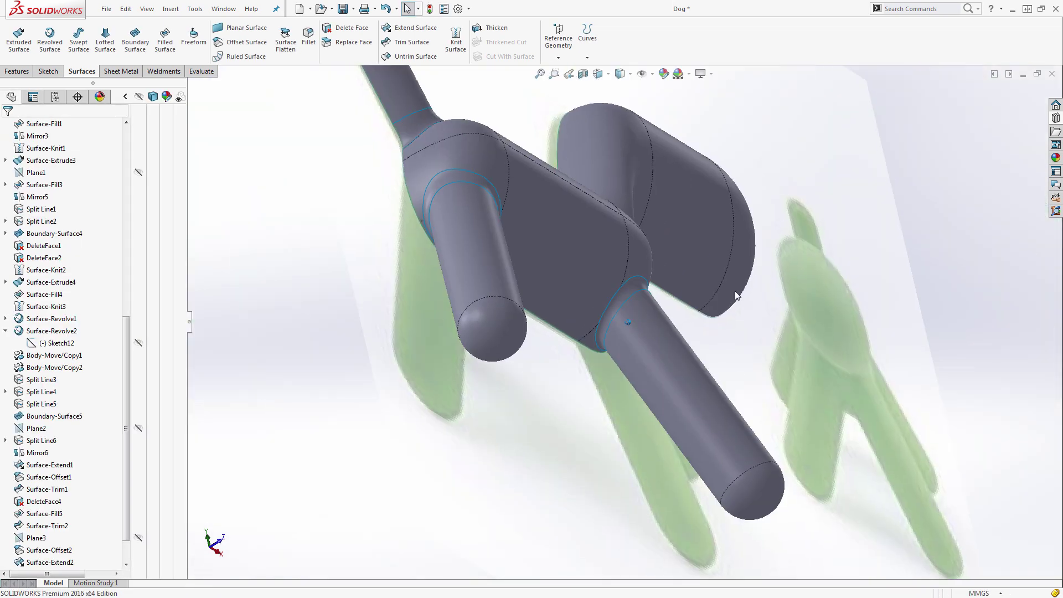
{"action": "scroll", "coordinate": [736, 294], "scroll_direction": "down", "scroll_amount": 6}
{"action": "key", "text": "ctrl+1"}
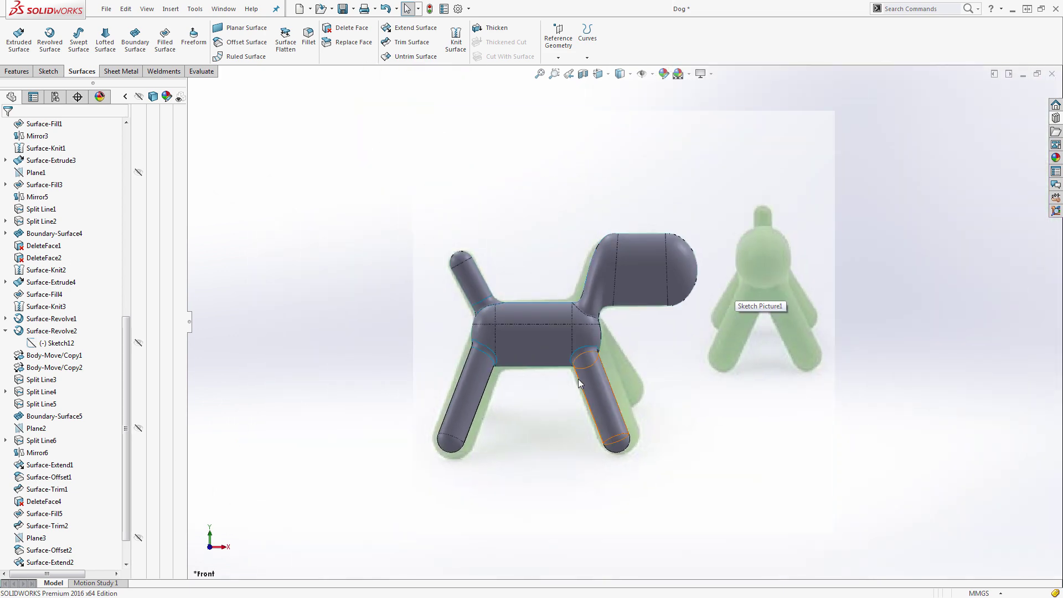
{"action": "scroll", "coordinate": [560, 357], "scroll_direction": "down", "scroll_amount": 2}
{"action": "left_click", "coordinate": [448, 40]}
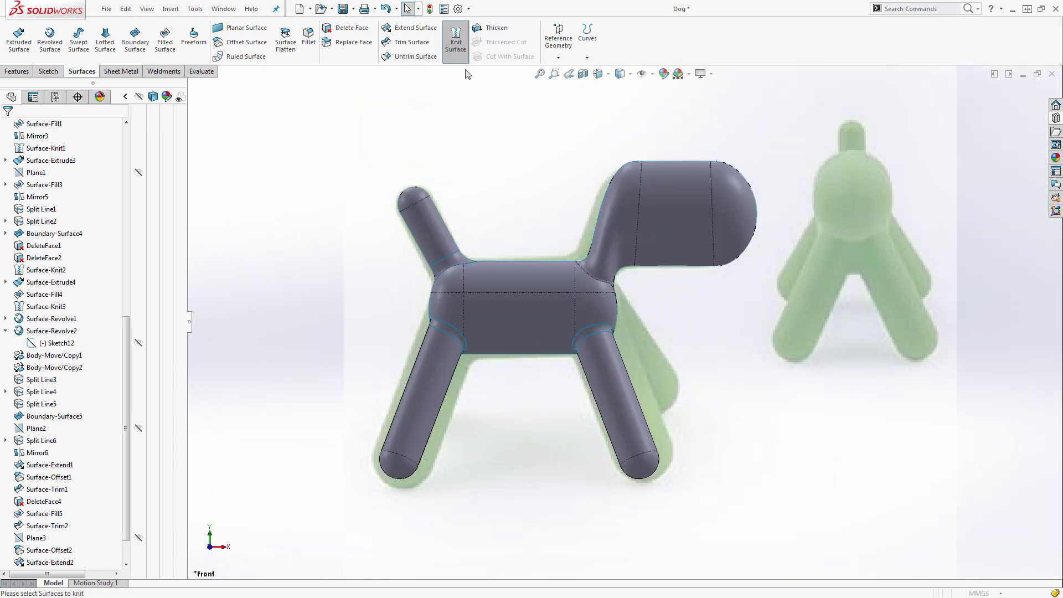
{"action": "left_click", "coordinate": [602, 304]}
{"action": "left_click", "coordinate": [457, 260]}
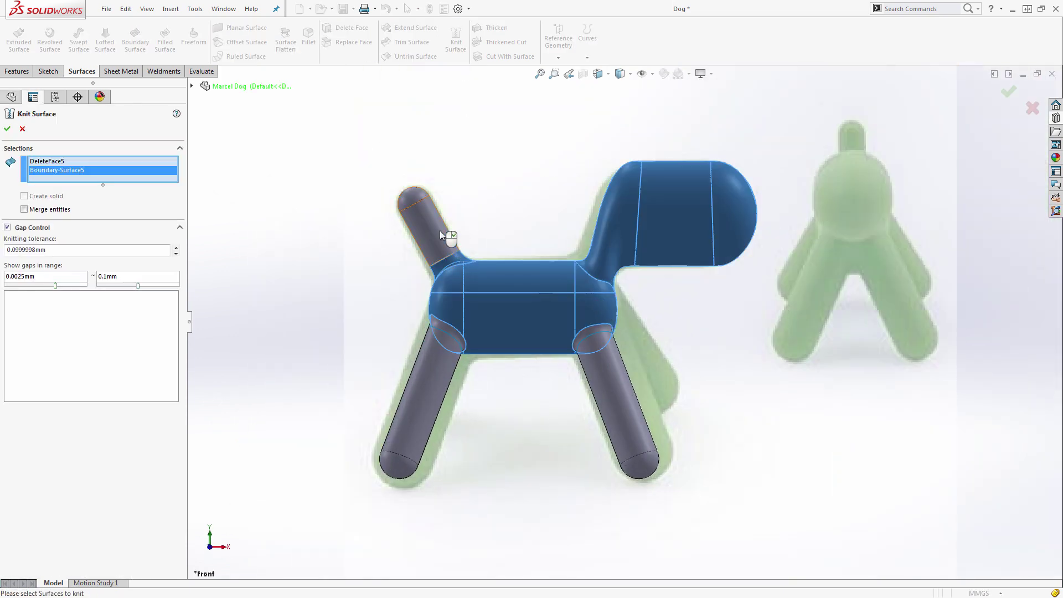
{"action": "left_click", "coordinate": [439, 230]}
{"action": "left_click", "coordinate": [434, 337]}
{"action": "left_click", "coordinate": [440, 332]}
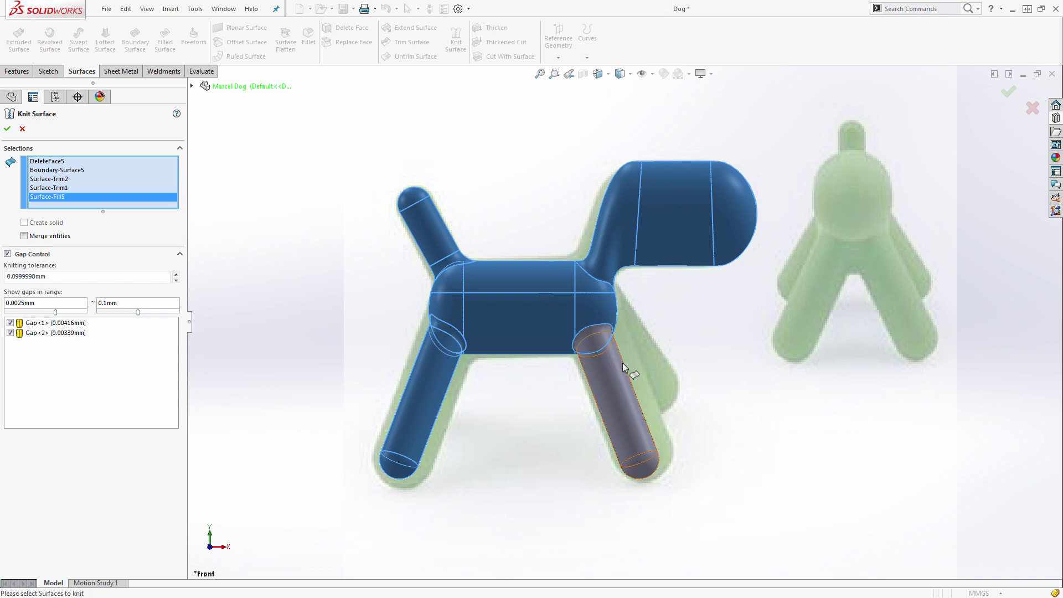
{"action": "left_click", "coordinate": [623, 363]}
{"action": "left_click", "coordinate": [600, 331]}
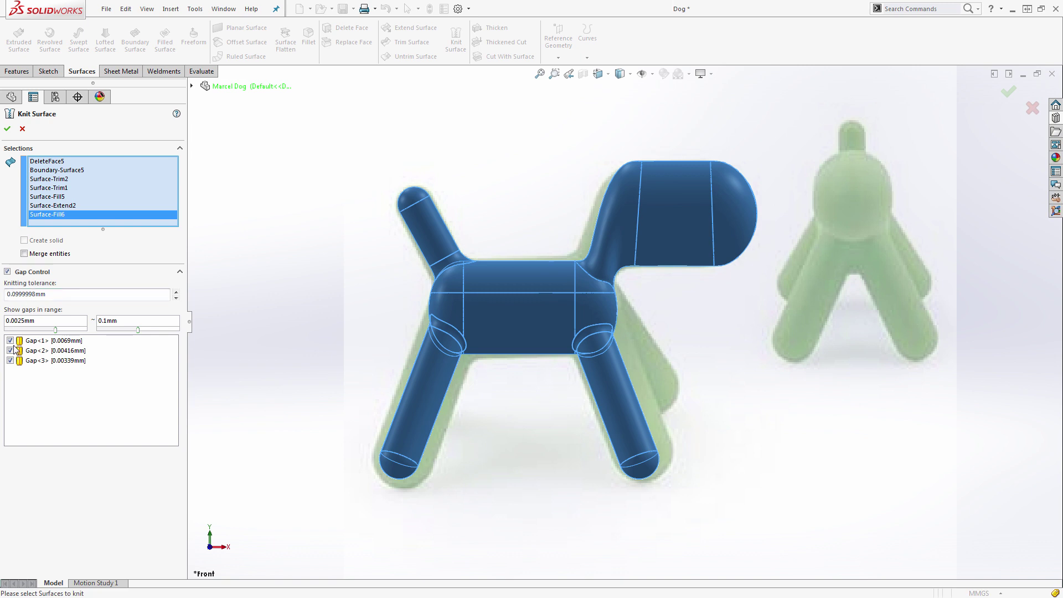
{"action": "left_click", "coordinate": [7, 130]}
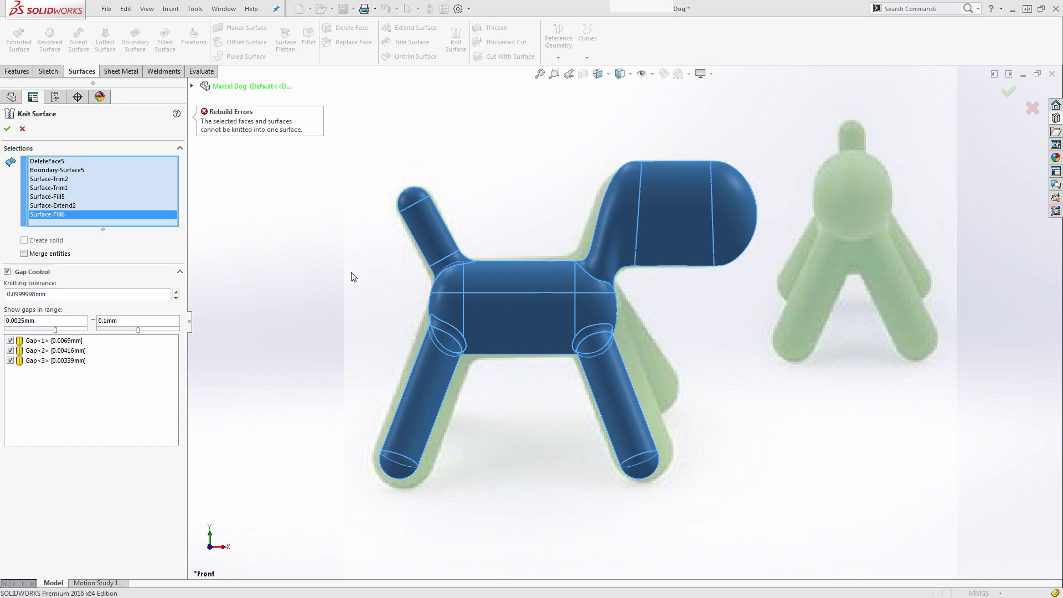
Step: Remove the tail and its blend surface from the knit selection and knit the body, legs and leg blends together
{"action": "middle_click_drag", "start_coordinate": [353, 277], "coordinate": [742, 331]}
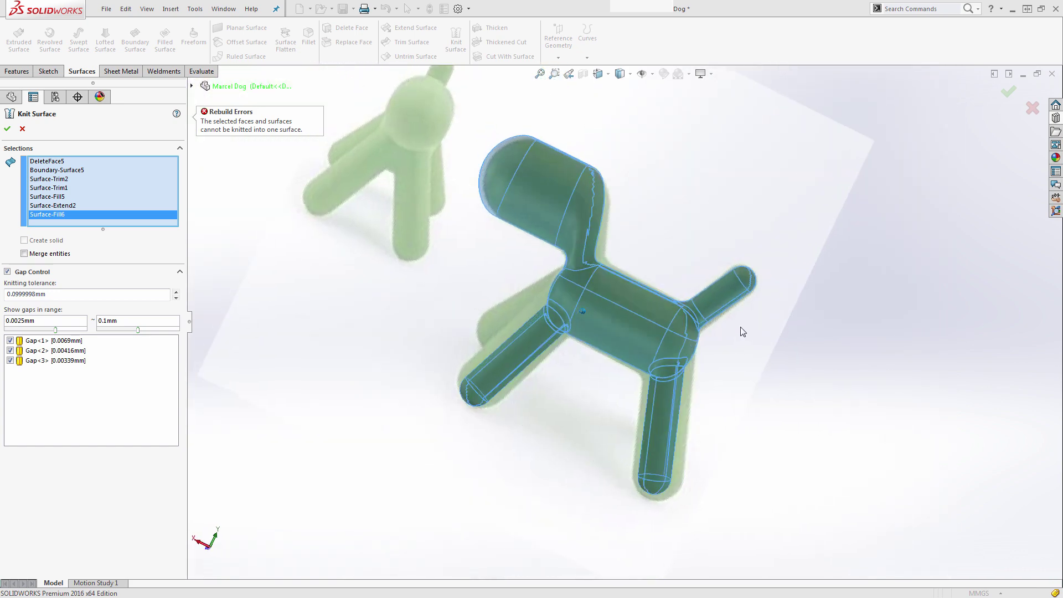
{"action": "scroll", "coordinate": [668, 323], "scroll_direction": "down", "scroll_amount": 10}
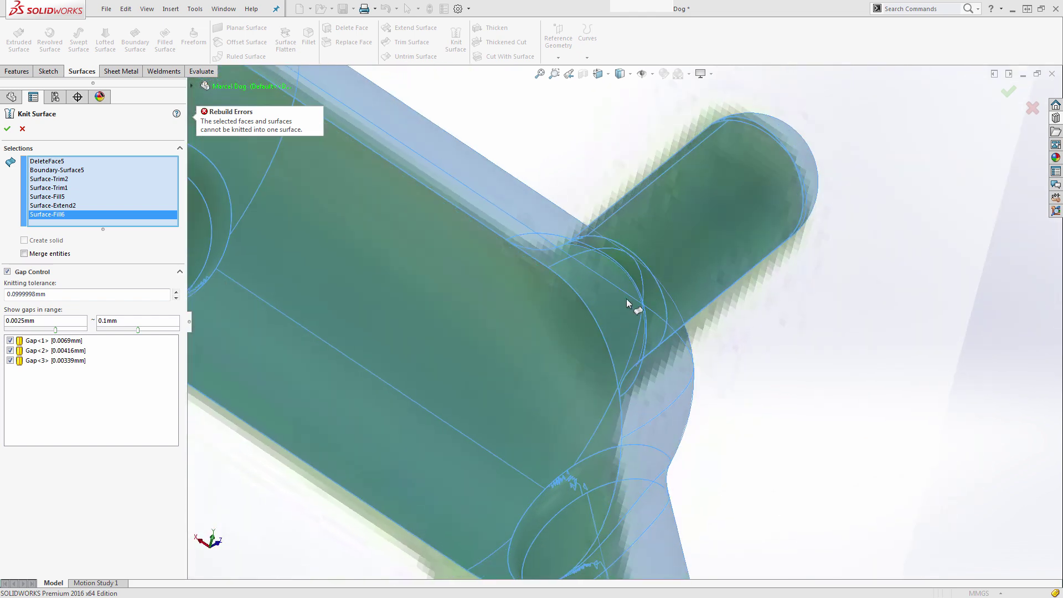
{"action": "scroll", "coordinate": [626, 298], "scroll_direction": "down", "scroll_amount": 3}
{"action": "middle_click_drag", "start_coordinate": [602, 270], "coordinate": [195, 250]}
{"action": "left_click", "coordinate": [621, 342]}
{"action": "left_click", "coordinate": [620, 367]}
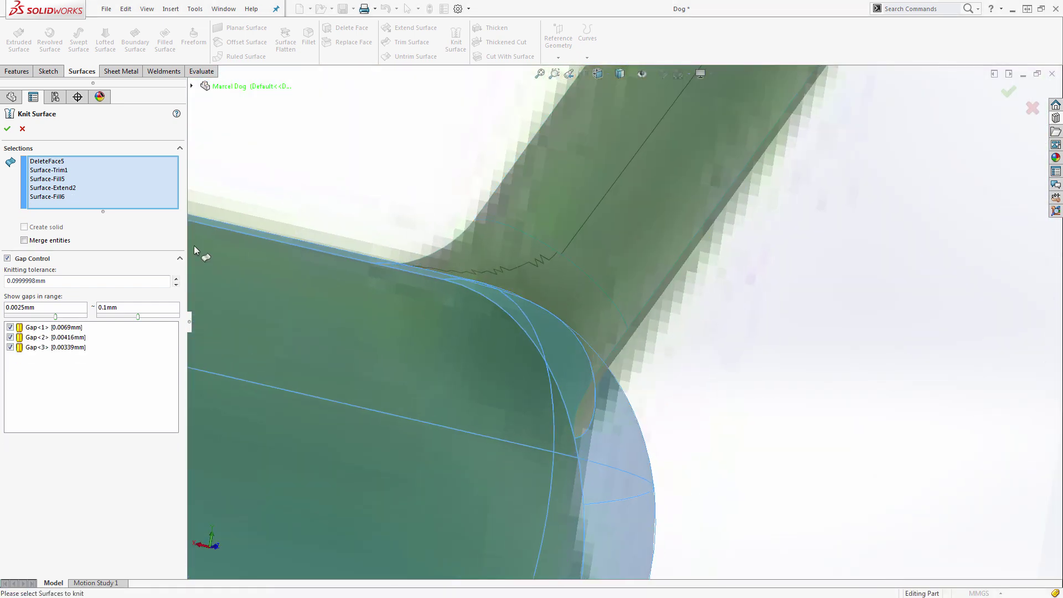
{"action": "scroll", "coordinate": [646, 293], "scroll_direction": "up", "scroll_amount": 4}
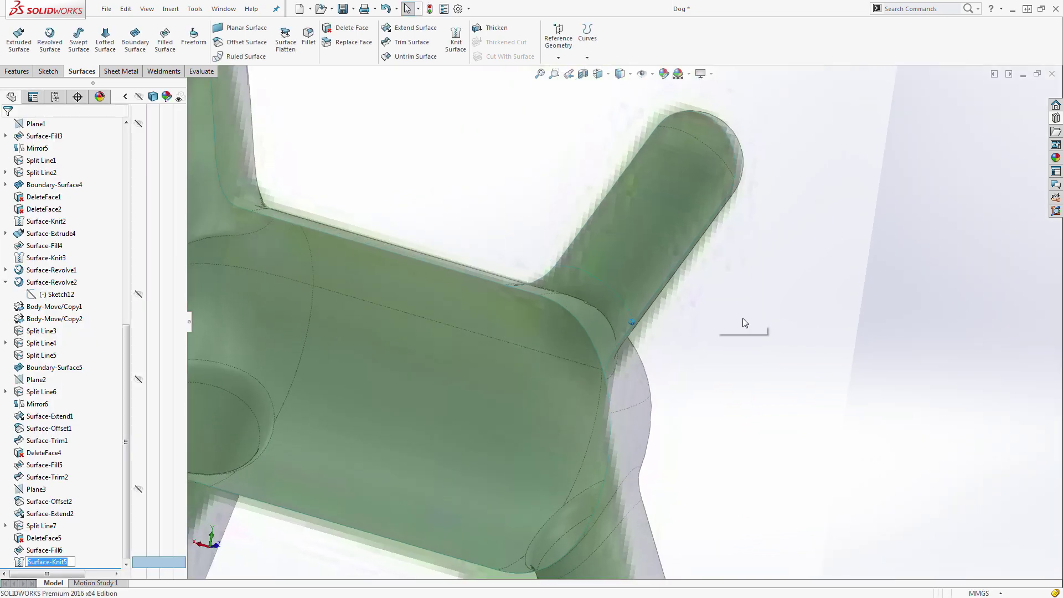
Step: Hide Sketch1, which holds the reference picture
{"action": "middle_click_drag", "start_coordinate": [742, 318], "coordinate": [659, 318]}
{"action": "scroll", "coordinate": [77, 227], "scroll_direction": "up", "scroll_amount": 10}
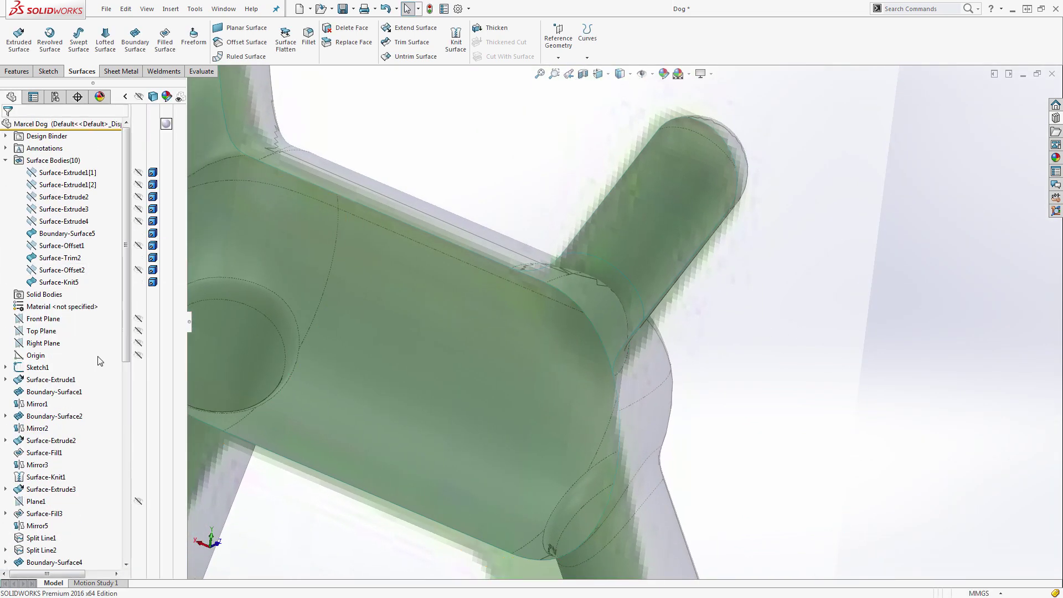
{"action": "left_click", "coordinate": [139, 370]}
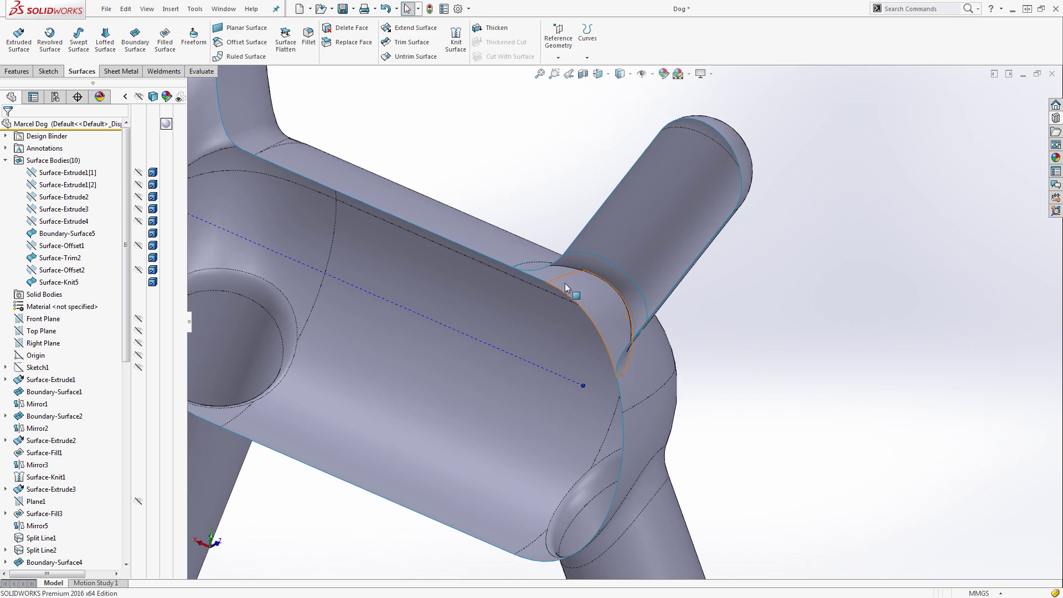
Step: Delete the two leftover body faces enclosed by the tail blend, using the plain Delete option
{"action": "left_click", "coordinate": [352, 28]}
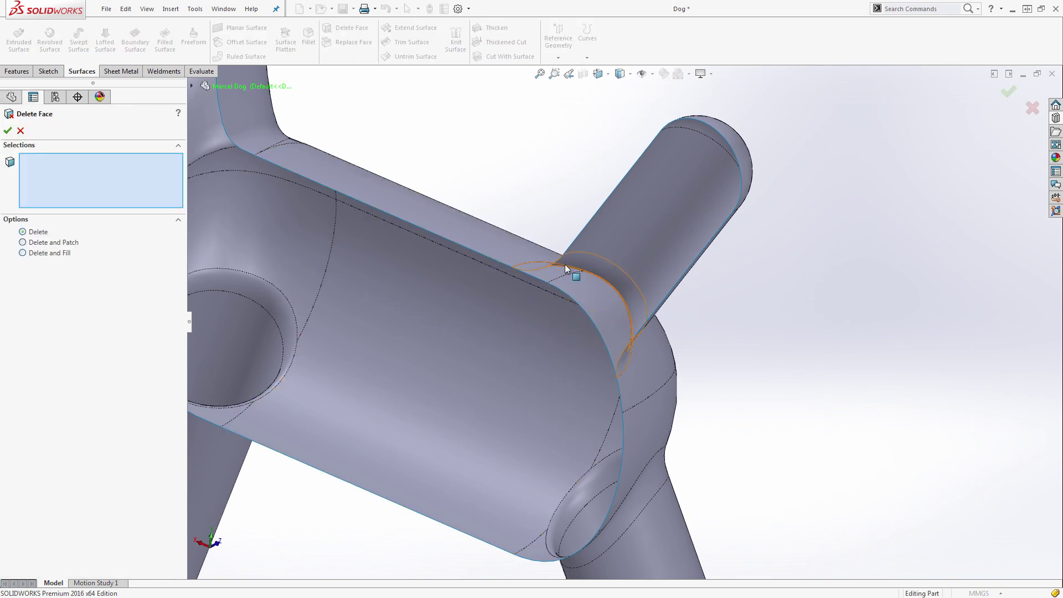
{"action": "left_click", "coordinate": [557, 271]}
{"action": "left_click", "coordinate": [580, 290]}
{"action": "scroll", "coordinate": [630, 347], "scroll_direction": "down", "scroll_amount": 3}
{"action": "middle_click_drag", "start_coordinate": [631, 348], "coordinate": [640, 234]}
{"action": "middle_click", "coordinate": [625, 354]}
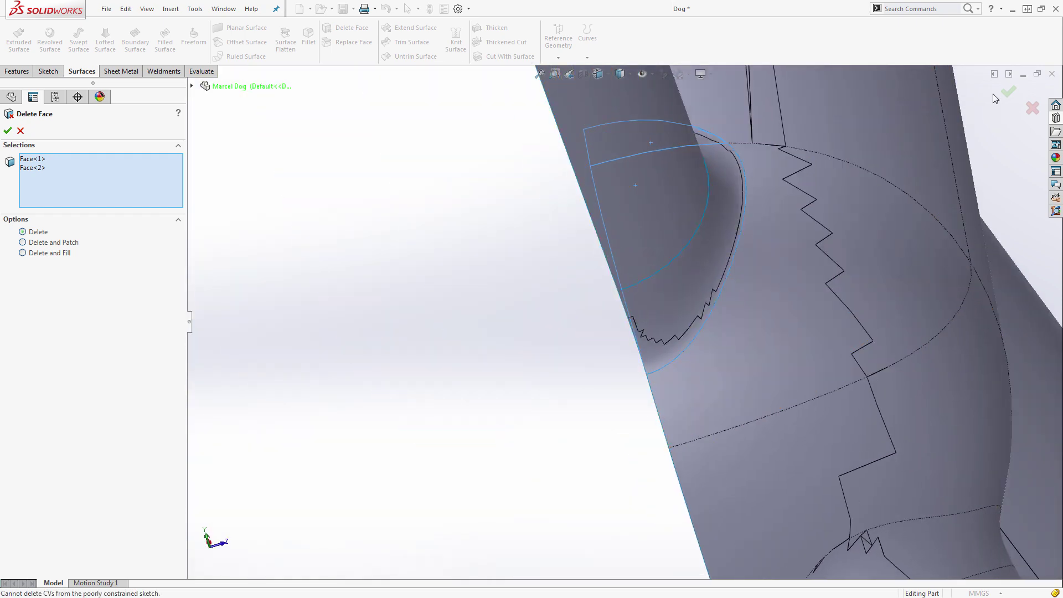
{"action": "left_click", "coordinate": [1010, 94]}
Step: Knit the tail blend, the tail and the body with its legs into one surface
{"action": "middle_click_drag", "start_coordinate": [510, 271], "coordinate": [720, 287]}
{"action": "left_click", "coordinate": [456, 42]}
{"action": "left_click", "coordinate": [554, 261]}
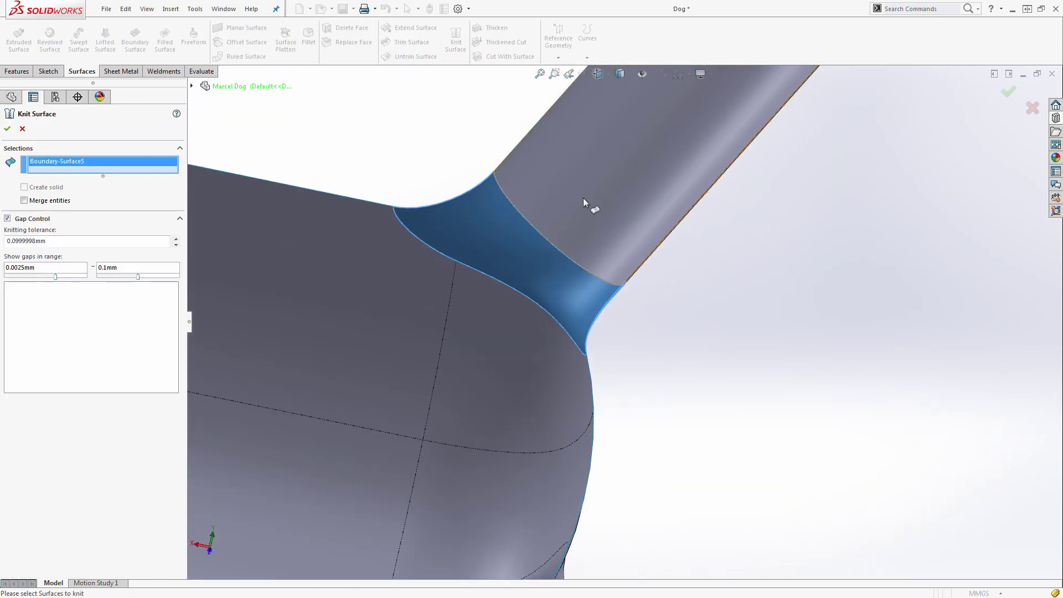
{"action": "left_click", "coordinate": [583, 197]}
{"action": "left_click", "coordinate": [336, 317]}
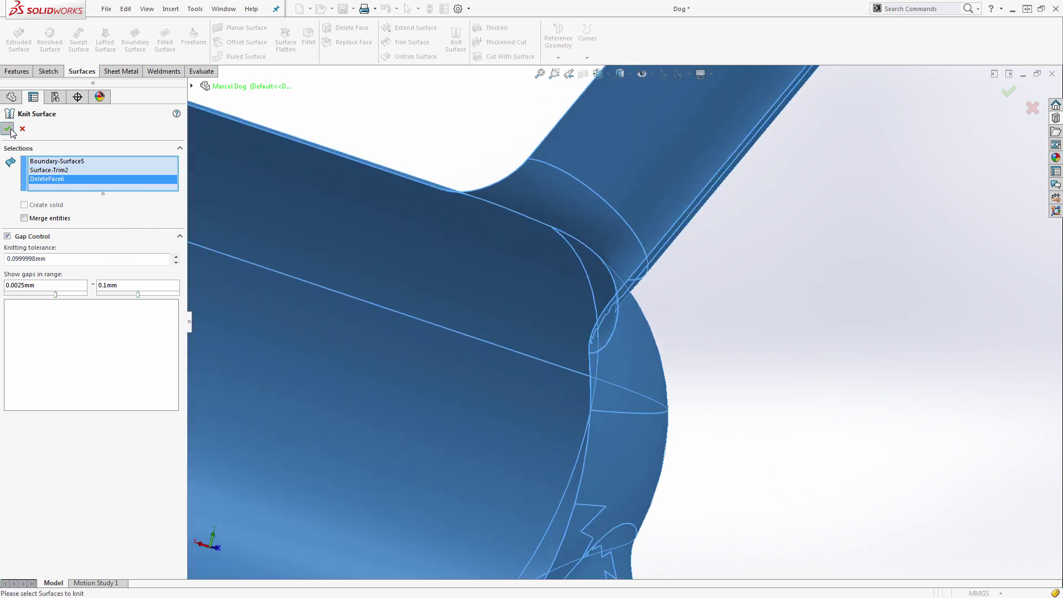
{"action": "left_click", "coordinate": [7, 129]}
Step: Mirror the knitted half-dog surface body about the Front Plane with Knit surfaces enabled
{"action": "scroll", "coordinate": [510, 238], "scroll_direction": "up", "scroll_amount": 5}
{"action": "middle_click_drag", "start_coordinate": [510, 237], "coordinate": [448, 204]}
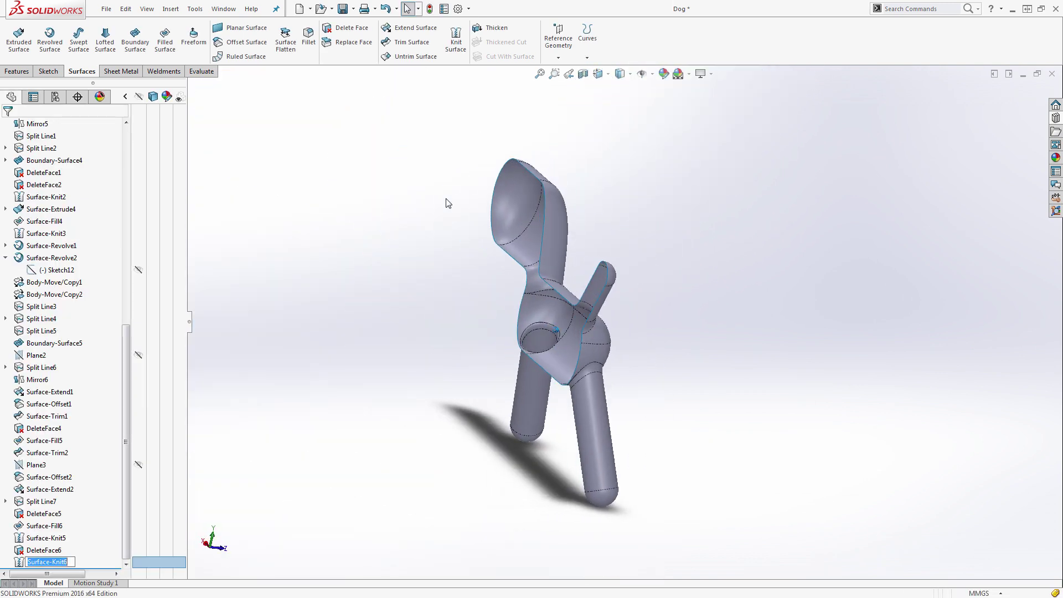
{"action": "left_click", "coordinate": [15, 72]}
{"action": "left_click", "coordinate": [406, 56]}
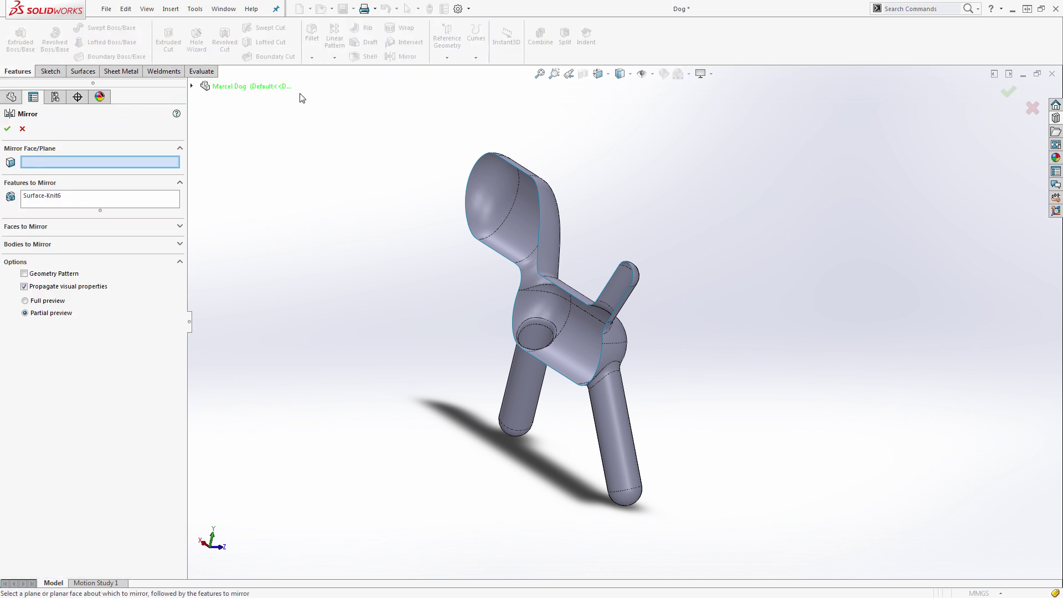
{"action": "left_click", "coordinate": [237, 87]}
{"action": "left_click", "coordinate": [251, 159]}
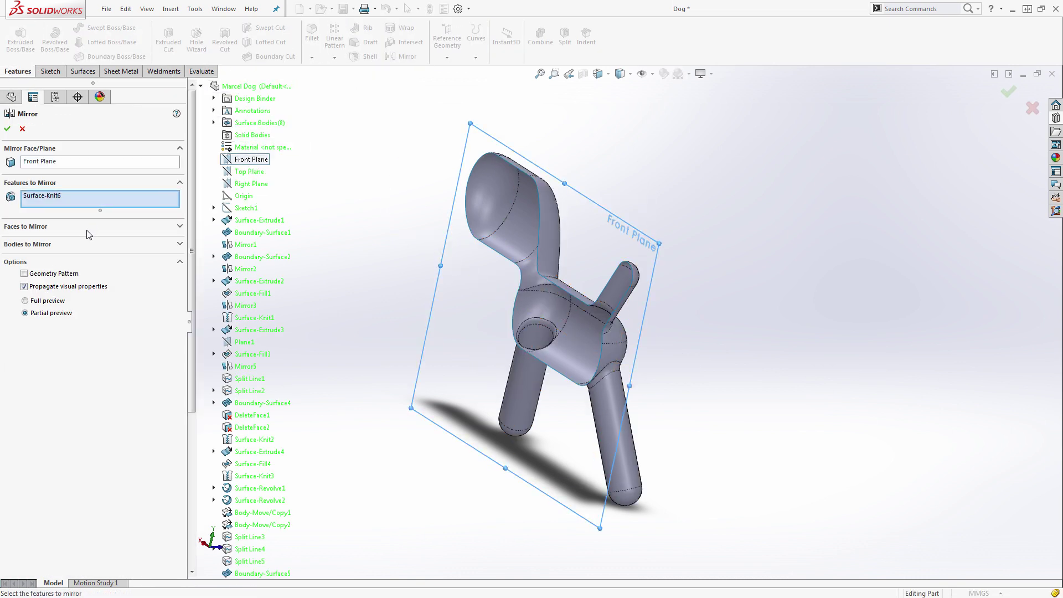
{"action": "right_click", "coordinate": [78, 202]}
{"action": "left_click", "coordinate": [108, 206]}
{"action": "left_click", "coordinate": [54, 245]}
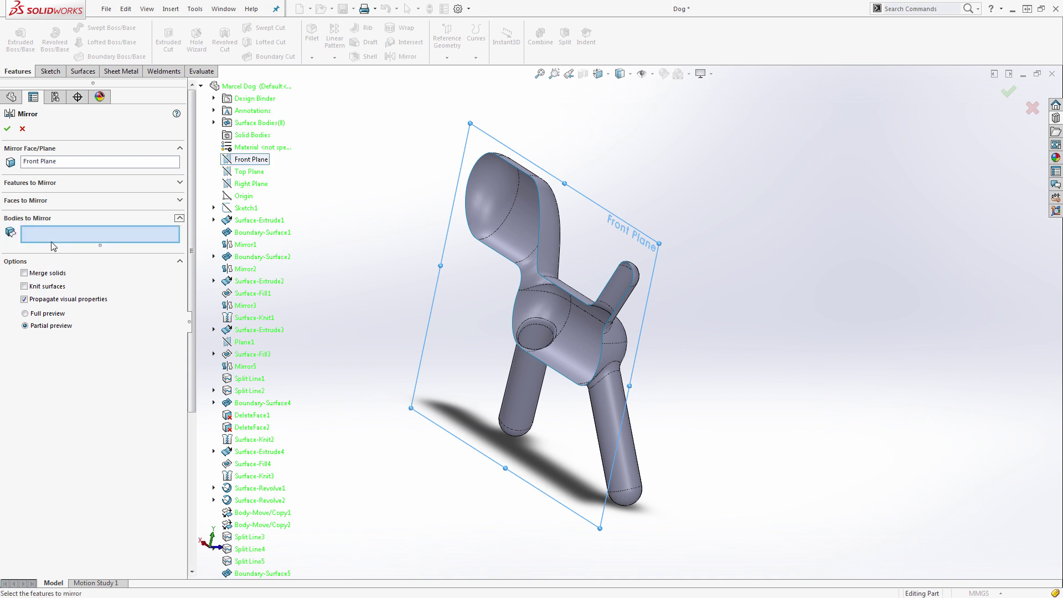
{"action": "left_click", "coordinate": [534, 312]}
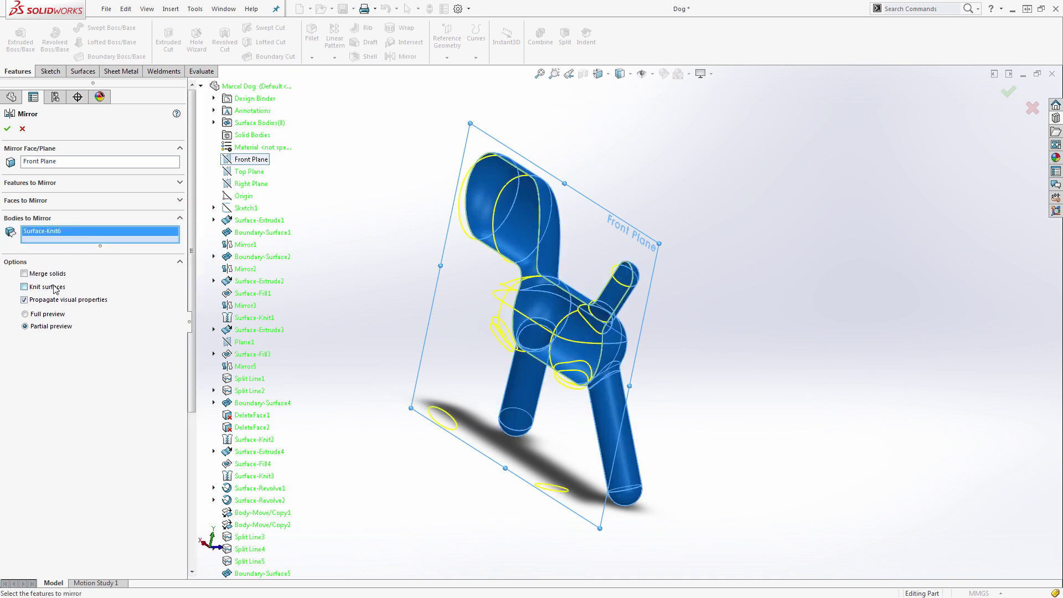
{"action": "left_click", "coordinate": [7, 128]}
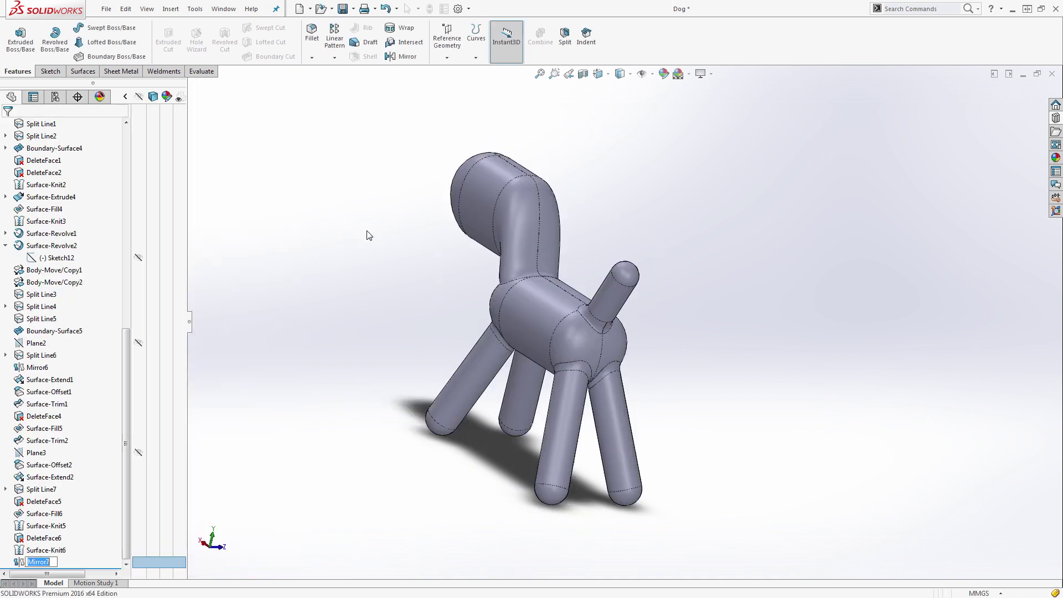
Step: Examine the complete dog from several angles and check in the surface bodies list that both halves form one body
{"action": "key", "text": "ctrl+1"}
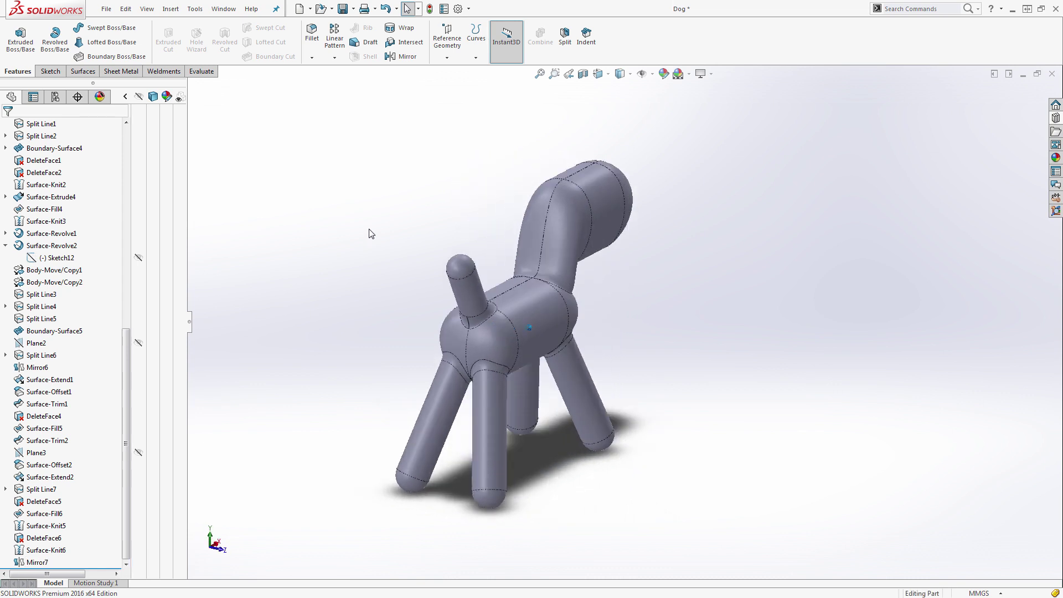
{"action": "key", "text": "Left"}
{"action": "key", "text": "Left"}
{"action": "key", "text": "Right"}
{"action": "key", "text": "Right"}
{"action": "key", "text": "Right"}
{"action": "key", "text": "Right"}
{"action": "key", "text": "Right"}
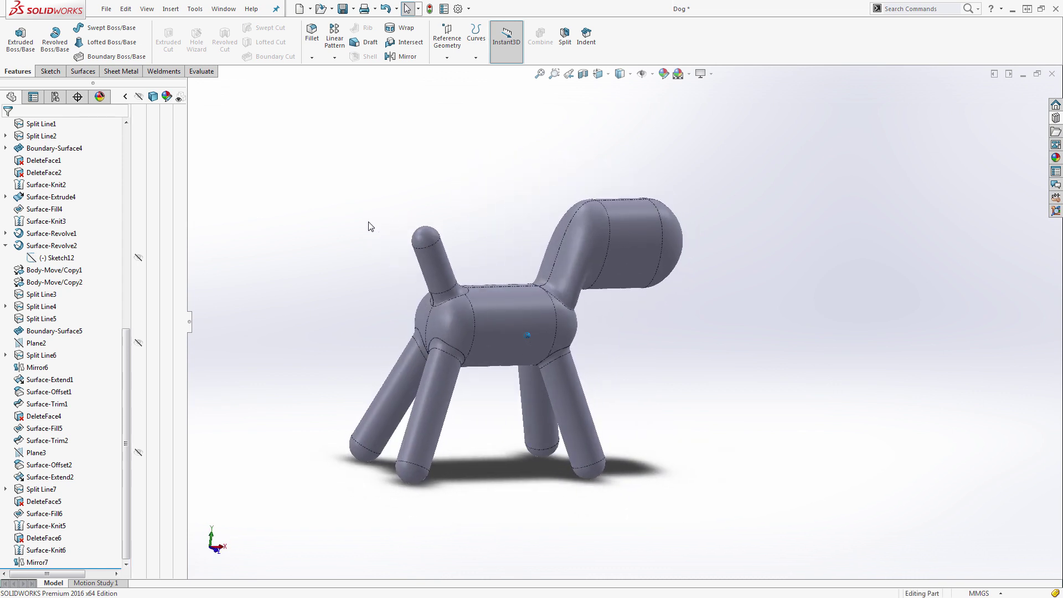
{"action": "scroll", "coordinate": [49, 253], "scroll_direction": "up", "scroll_amount": 9}
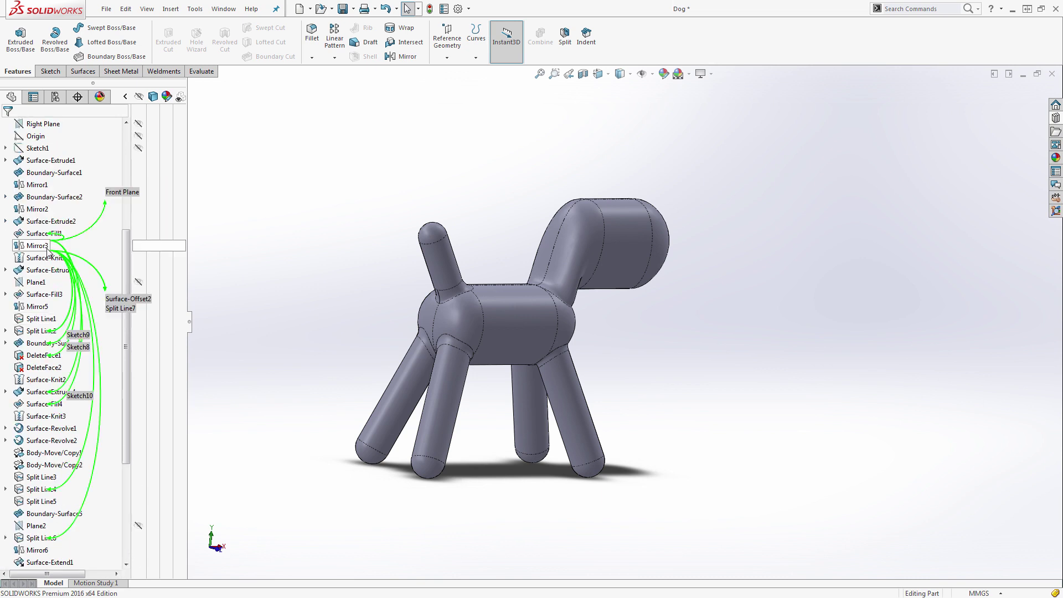
{"action": "scroll", "coordinate": [49, 254], "scroll_direction": "up", "scroll_amount": 2}
{"action": "left_click", "coordinate": [50, 257]}
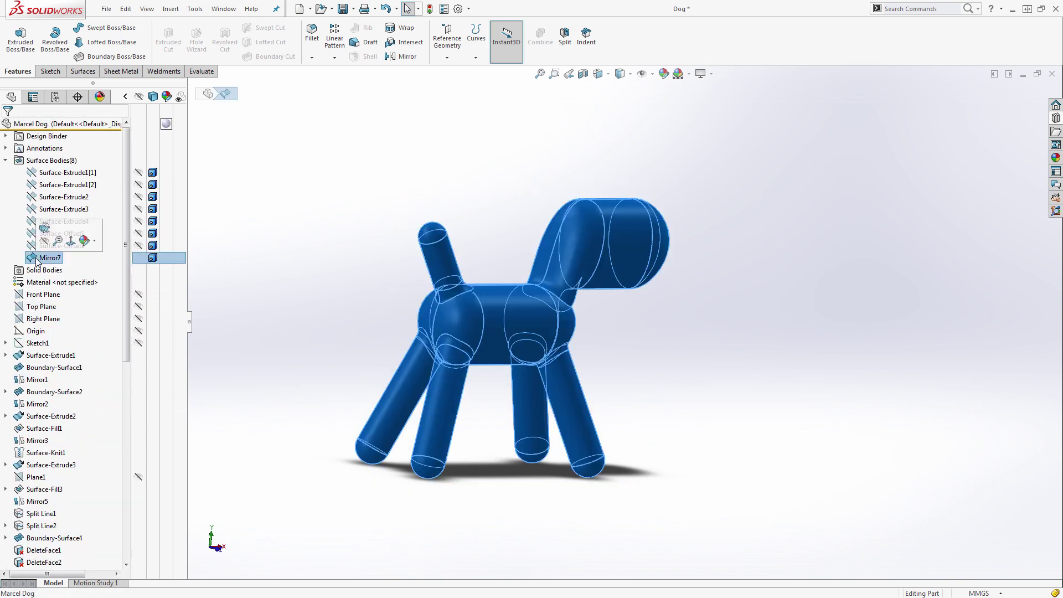
{"action": "left_click", "coordinate": [265, 261]}
{"action": "key", "text": "Up"}
{"action": "key", "text": "Up"}
{"action": "key", "text": "Up"}
{"action": "key", "text": "Up"}
{"action": "key", "text": "Up"}
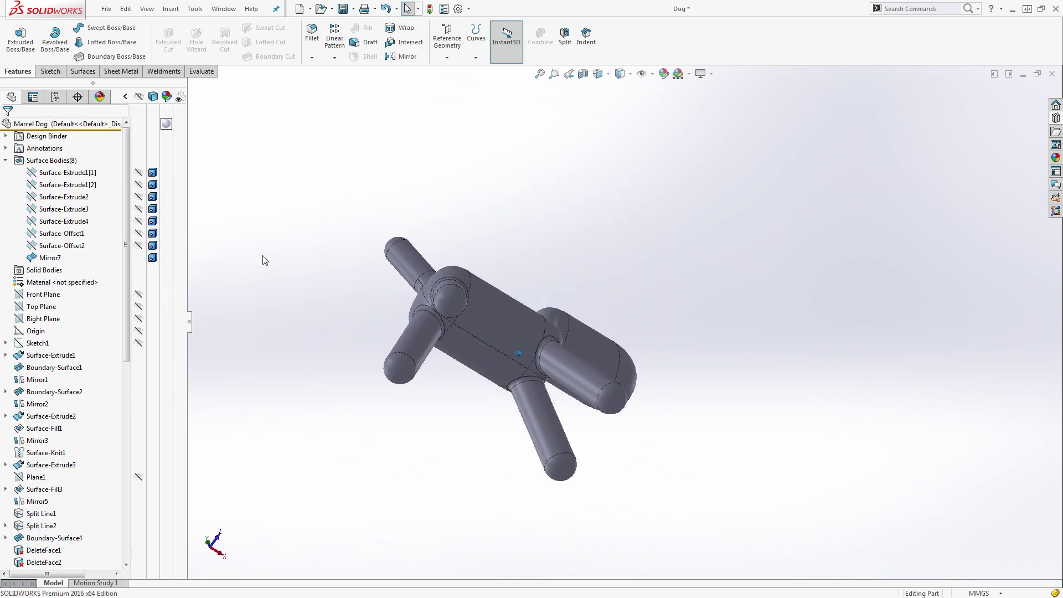
{"action": "key", "text": "ctrl+7"}
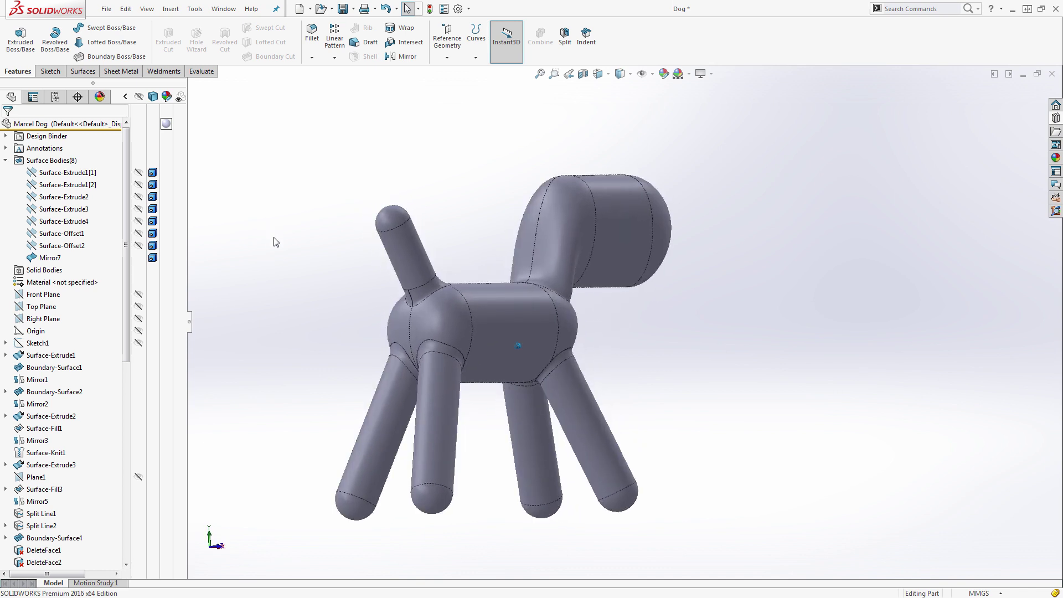
{"action": "key", "text": "f"}
Step: Convert the mirrored dog surface body into a solid using Thicken with Create solid from enclosed volume
{"action": "left_click", "coordinate": [50, 257]}
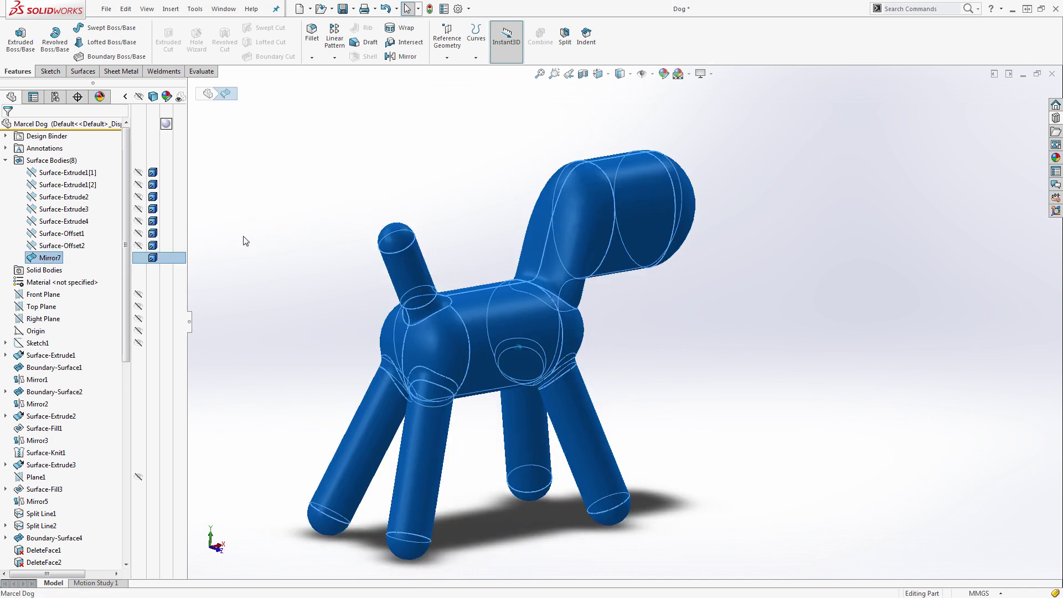
{"action": "left_click", "coordinate": [86, 72]}
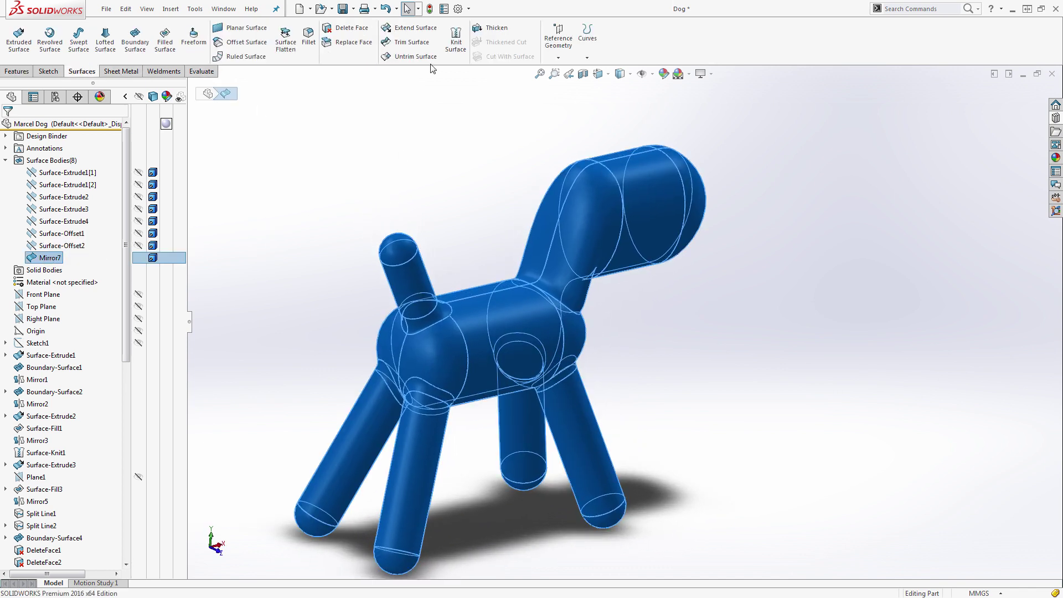
{"action": "left_click", "coordinate": [490, 28]}
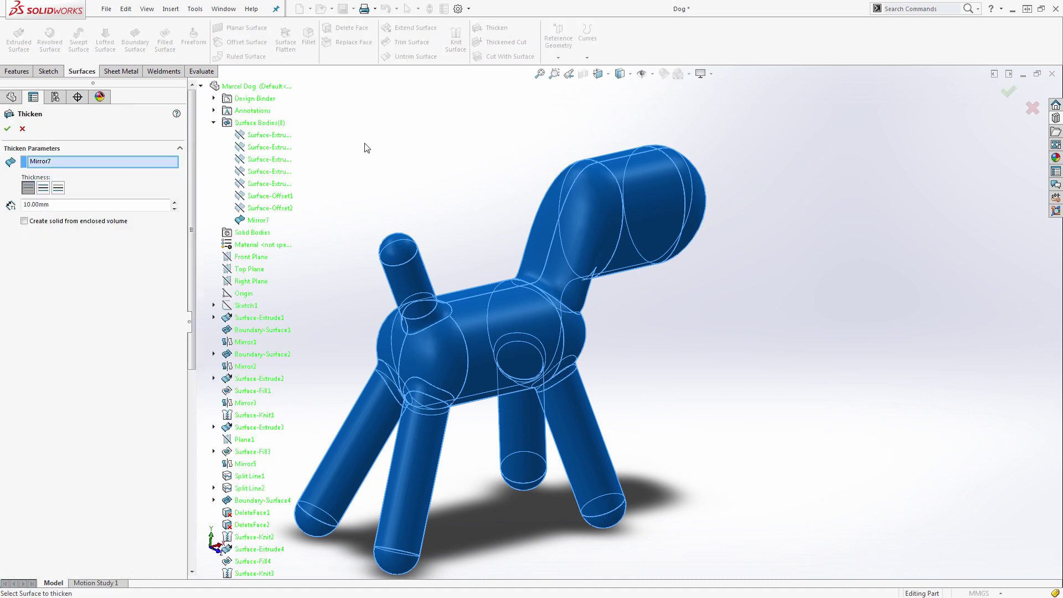
{"action": "left_click", "coordinate": [51, 224]}
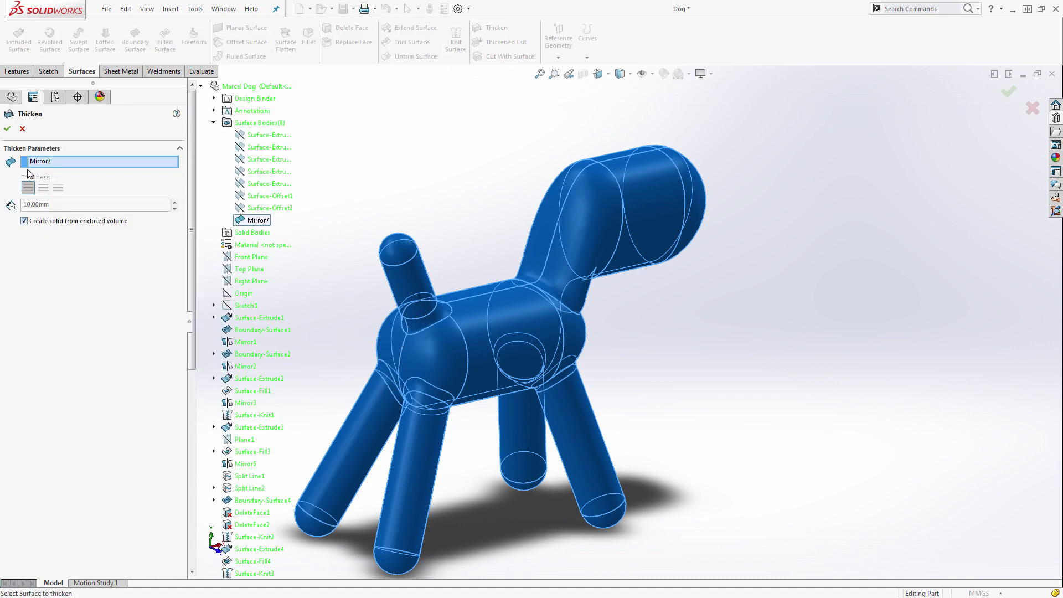
{"action": "left_click", "coordinate": [7, 128]}
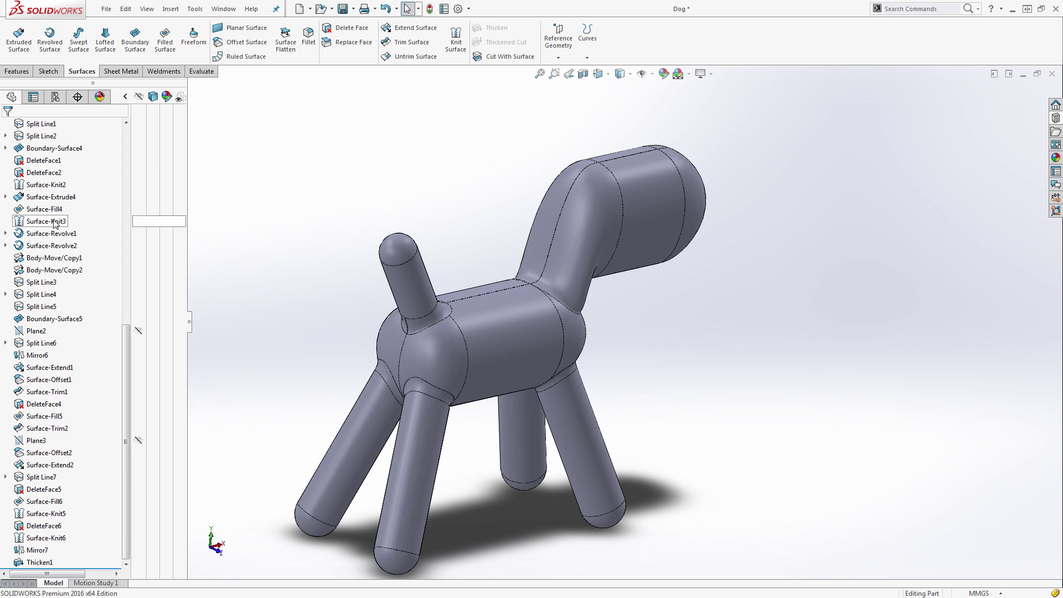
{"action": "scroll", "coordinate": [55, 224], "scroll_direction": "up", "scroll_amount": 10}
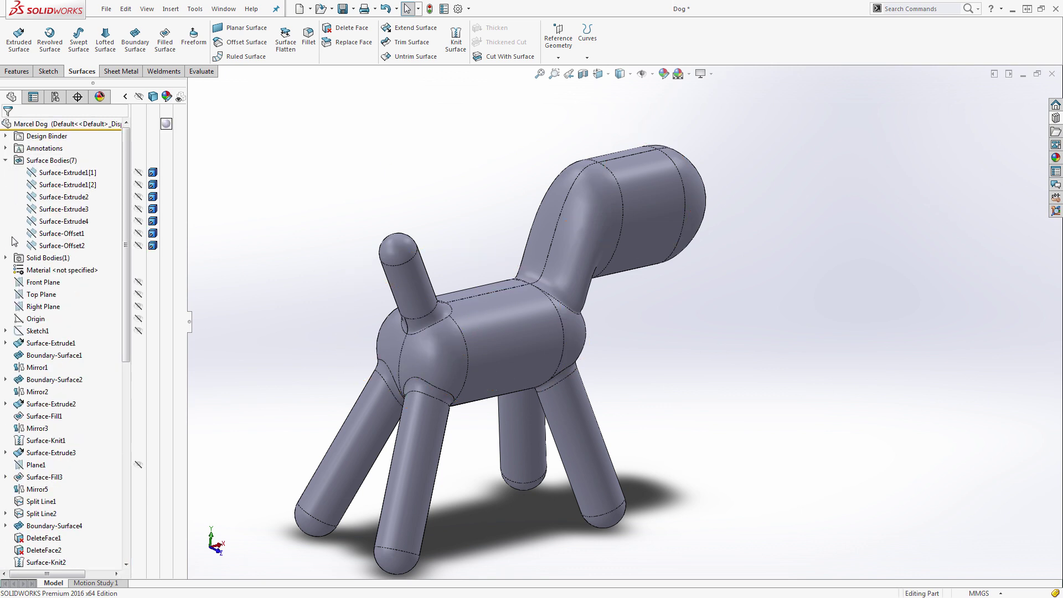
Step: Check the dog's single solid body in the solid bodies list and inspect its interior with a section view on the Front Plane
{"action": "left_click", "coordinate": [6, 258]}
{"action": "left_click", "coordinate": [51, 271]}
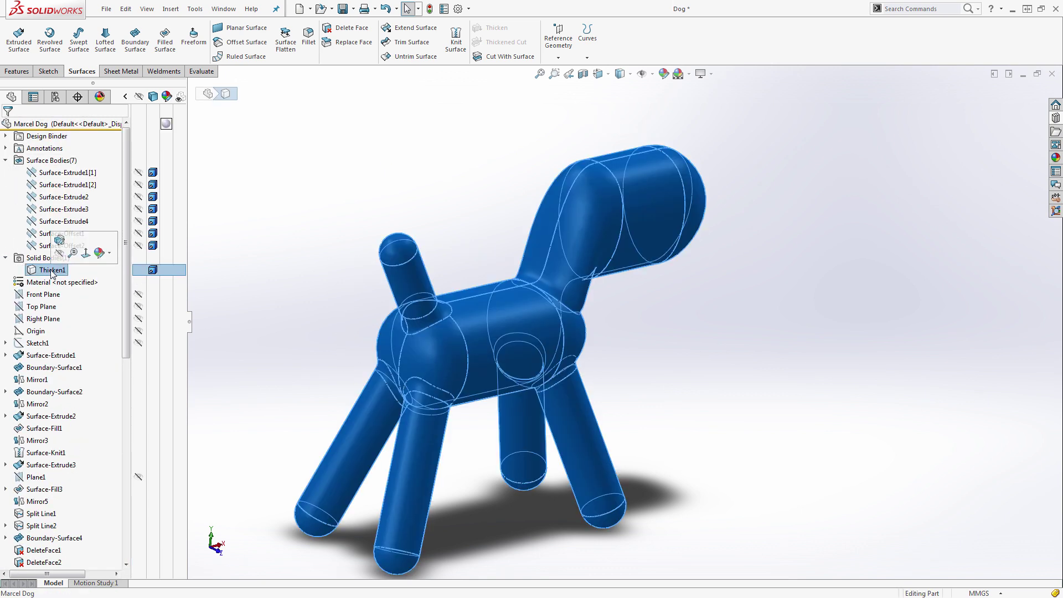
{"action": "left_click", "coordinate": [268, 216]}
{"action": "left_click", "coordinate": [583, 74]}
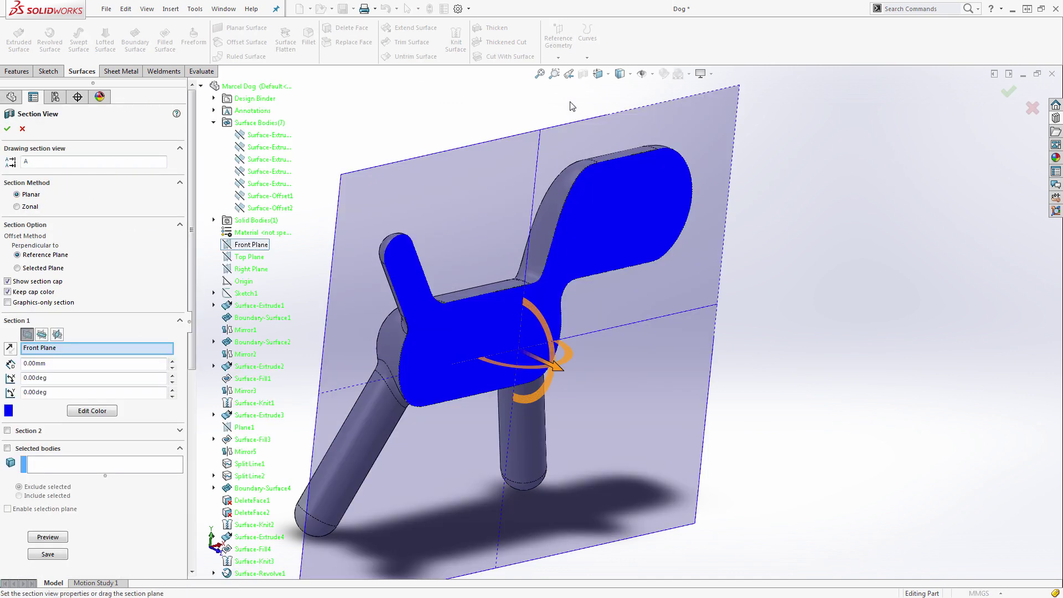
{"action": "middle_click_drag", "start_coordinate": [471, 374], "coordinate": [447, 385]}
{"action": "middle_click_drag", "start_coordinate": [554, 367], "coordinate": [576, 354]}
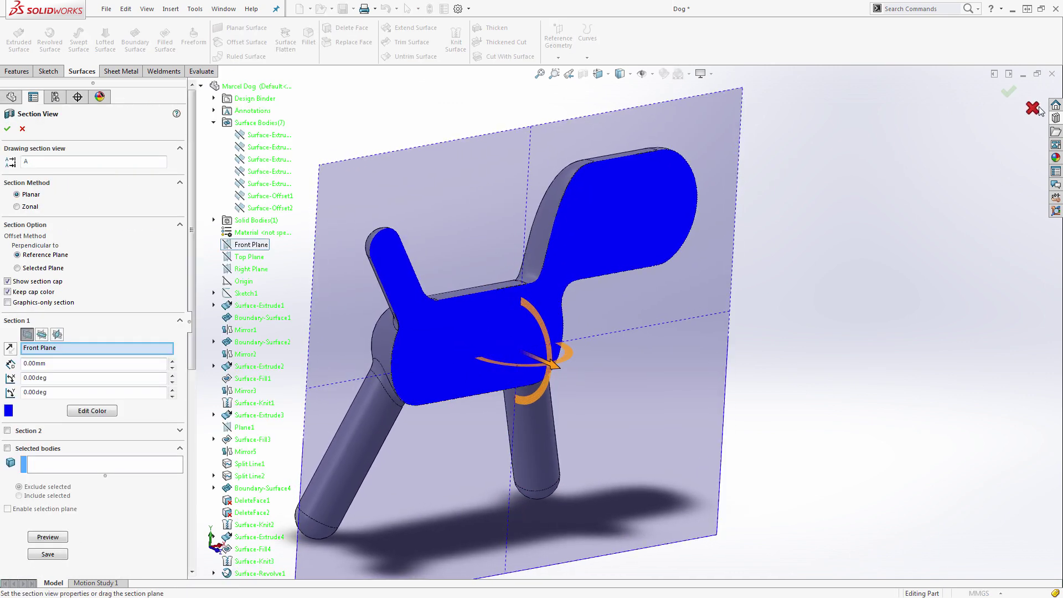
{"action": "left_click", "coordinate": [1033, 108]}
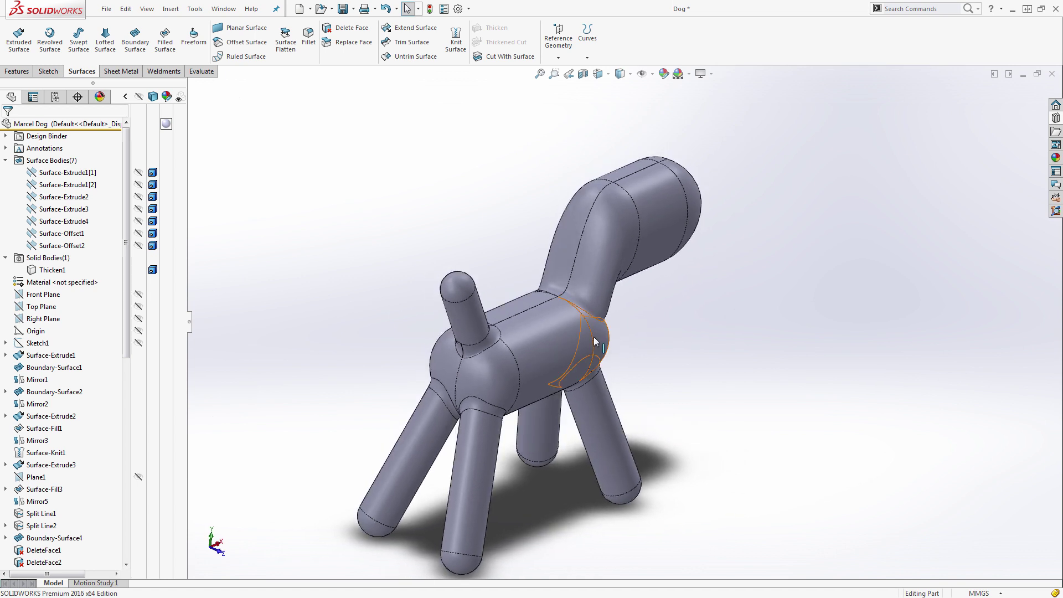
Step: Delete the seven leftover surface bodies, from Surface-Extrude1[1] through Surface-Offset2, keeping only the solid dog
{"action": "middle_click_drag", "start_coordinate": [554, 343], "coordinate": [360, 274]}
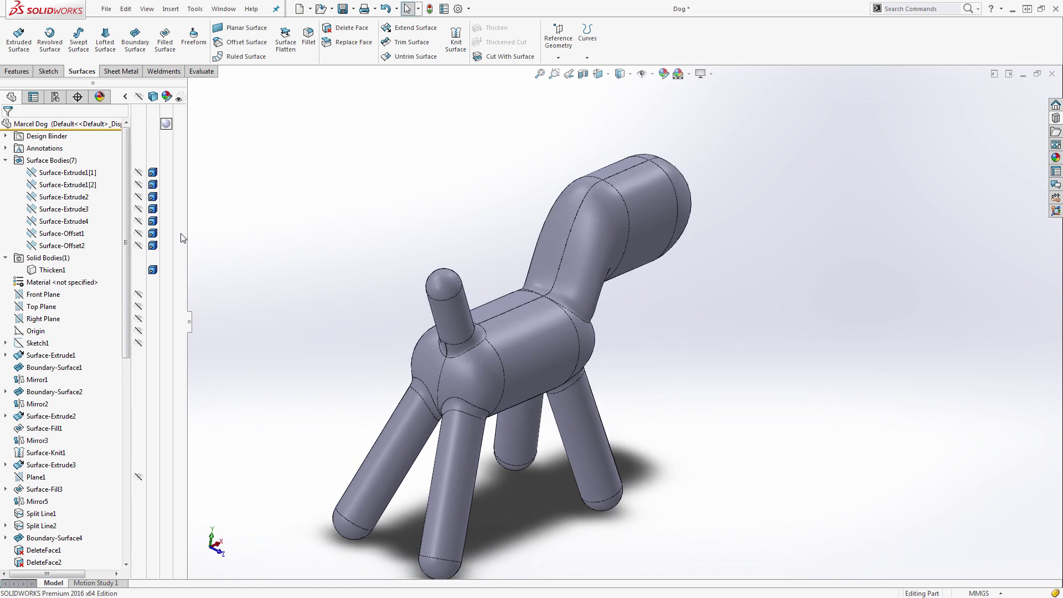
{"action": "left_click", "coordinate": [67, 173]}
{"action": "left_click", "coordinate": [61, 247], "text": "shift"}
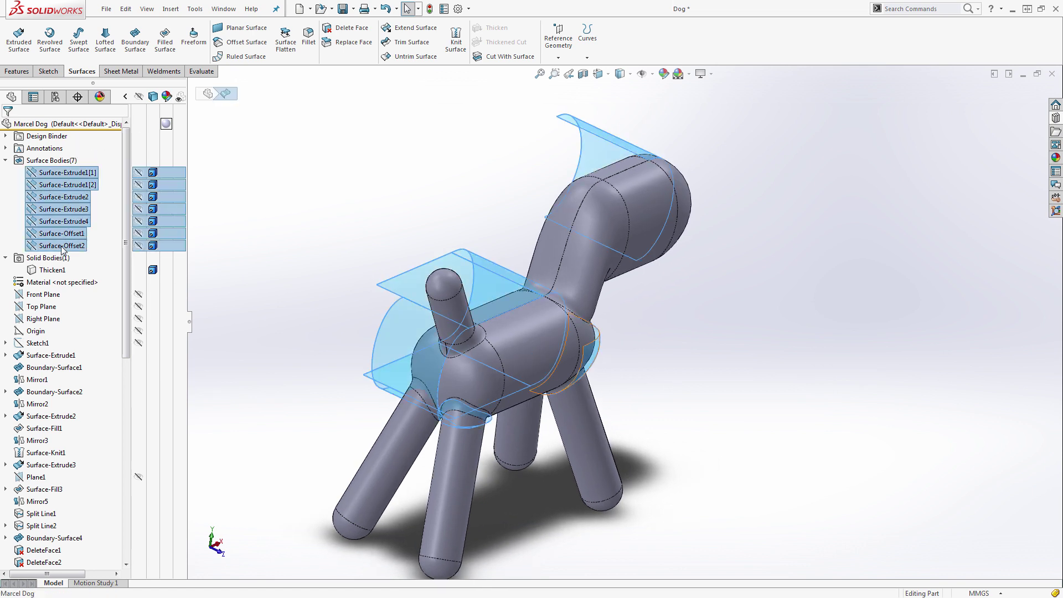
{"action": "right_click", "coordinate": [62, 249]}
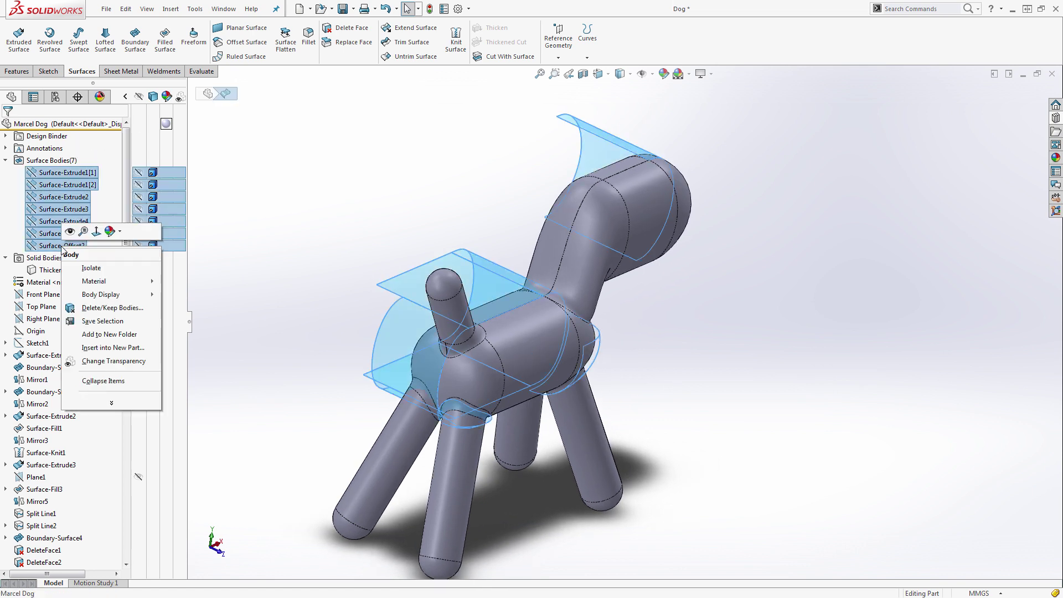
{"action": "left_click", "coordinate": [95, 308]}
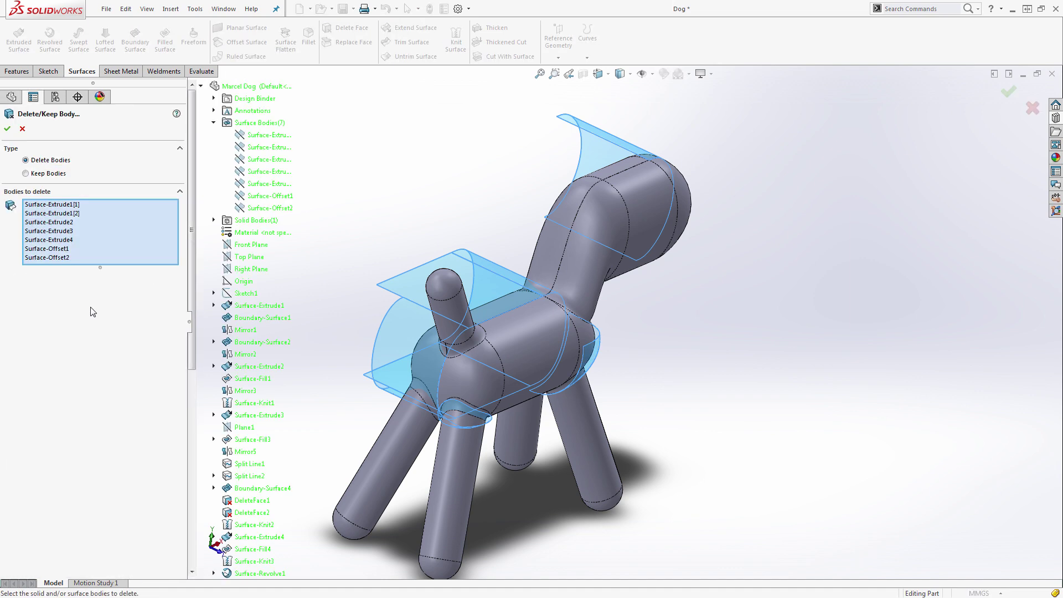
{"action": "left_click", "coordinate": [7, 128]}
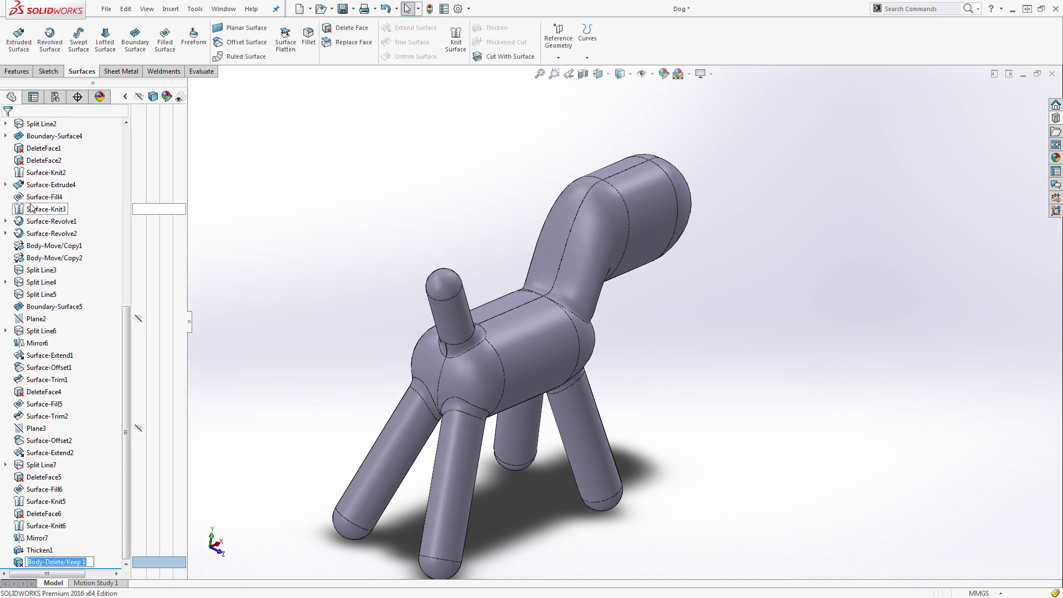
{"action": "scroll", "coordinate": [51, 221], "scroll_direction": "up", "scroll_amount": 2}
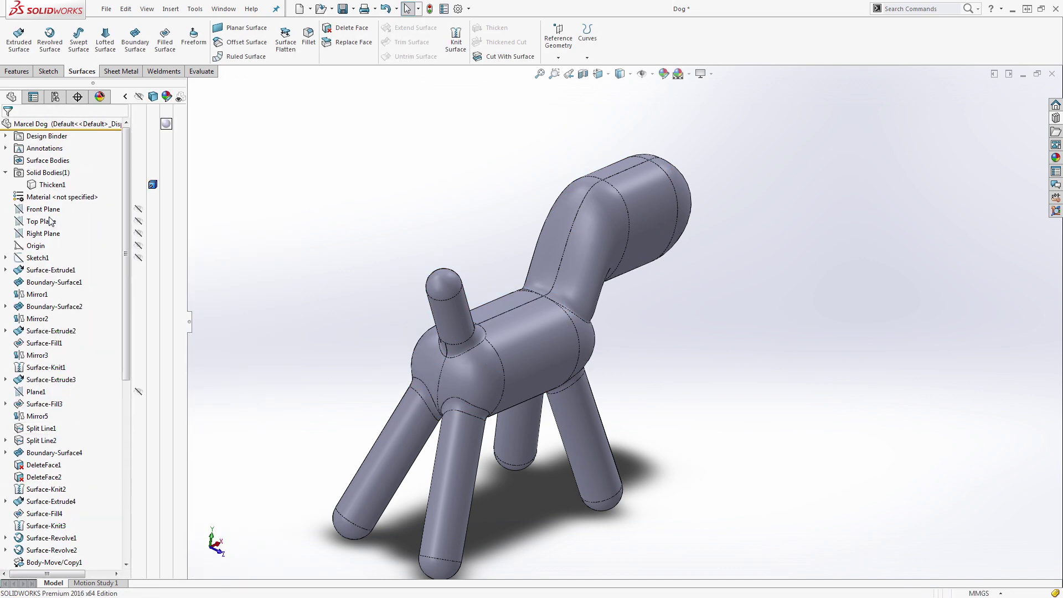
{"action": "left_click", "coordinate": [6, 173]}
Step: Show the dog in the front view with the Shaded display style, without edges
{"action": "key", "text": "ctrl+1"}
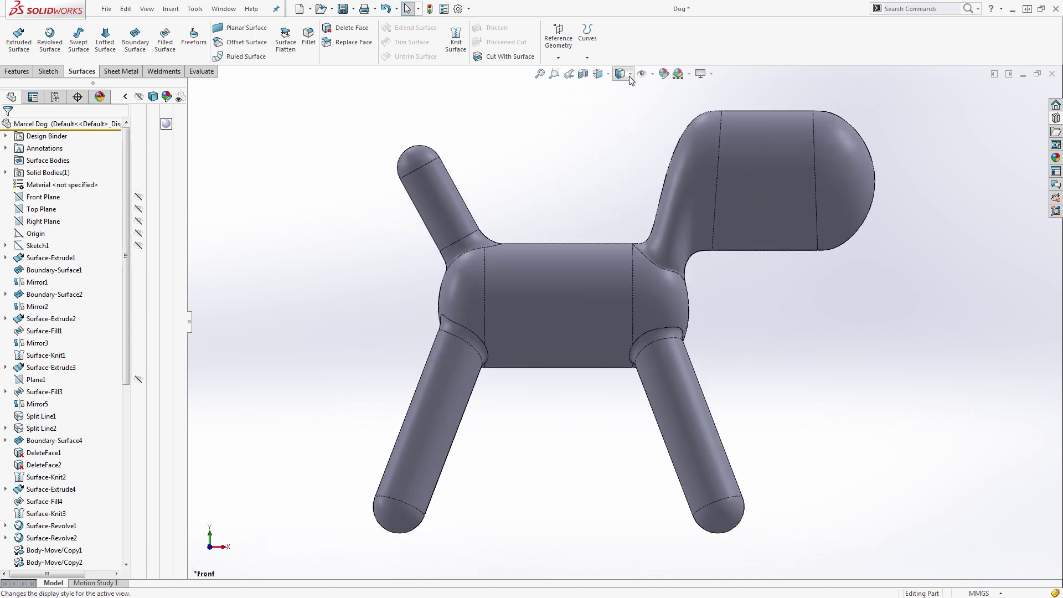
{"action": "left_click", "coordinate": [626, 75]}
{"action": "left_click", "coordinate": [622, 105]}
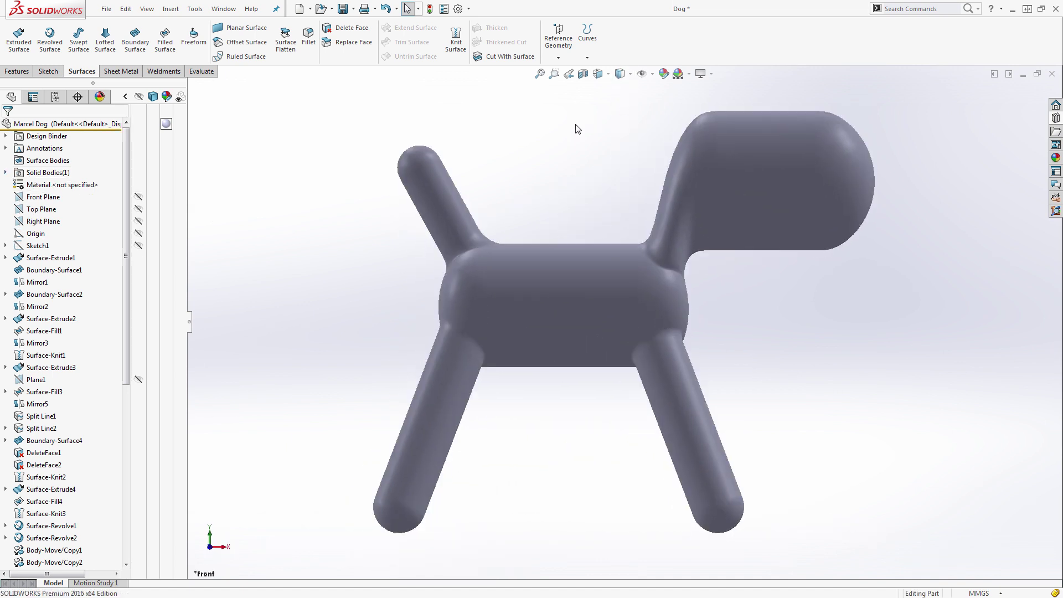
Step: Examine the finished dog by rotating it all around and viewing it from the right, front and isometric orientations
{"action": "key", "text": "Left"}
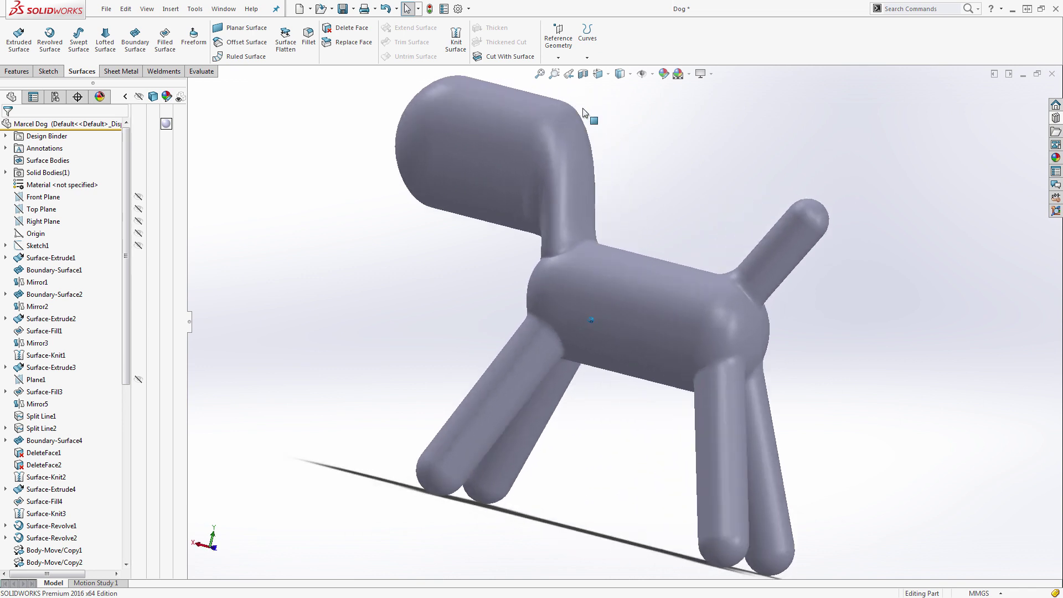
{"action": "key", "text": "Left"}
{"action": "key", "text": "Left"}
{"action": "key", "text": "Left"}
{"action": "key", "text": "Left"}
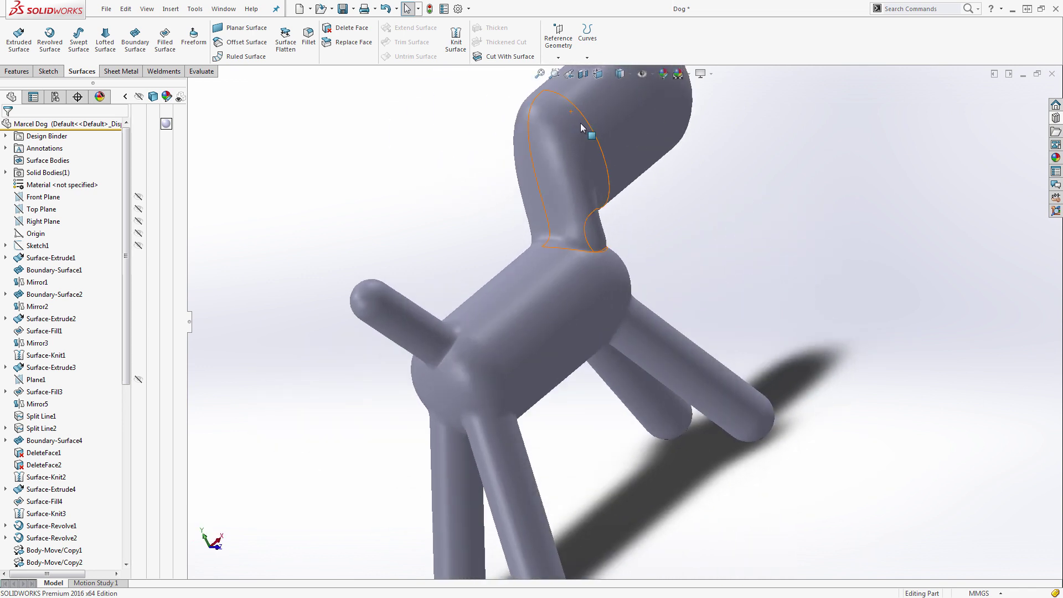
{"action": "key", "text": "Left"}
{"action": "key", "text": "Left"}
{"action": "key", "text": "Left"}
{"action": "key", "text": "Left"}
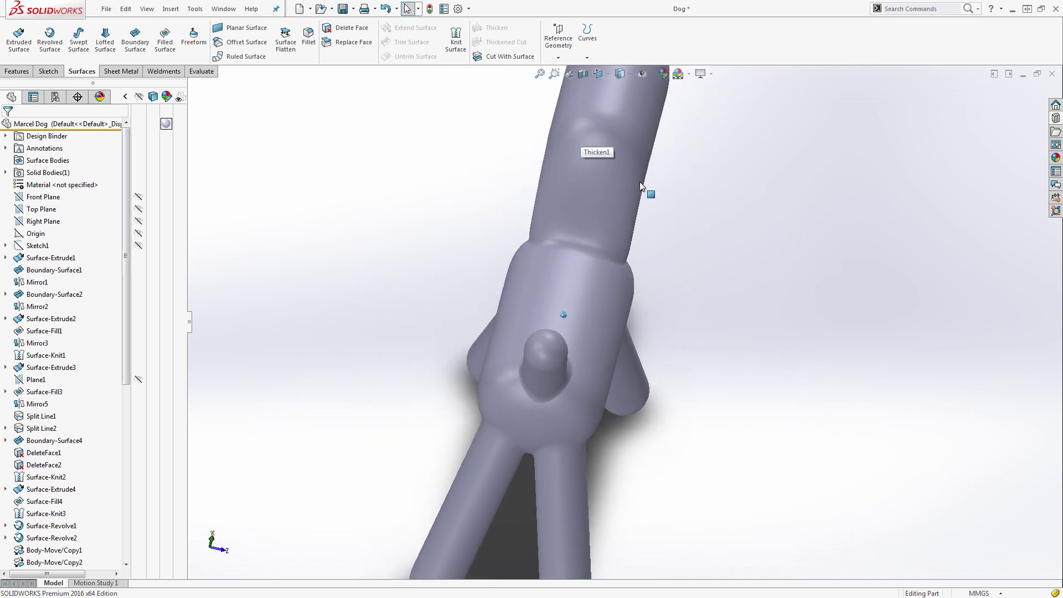
{"action": "key", "text": "ctrl+4"}
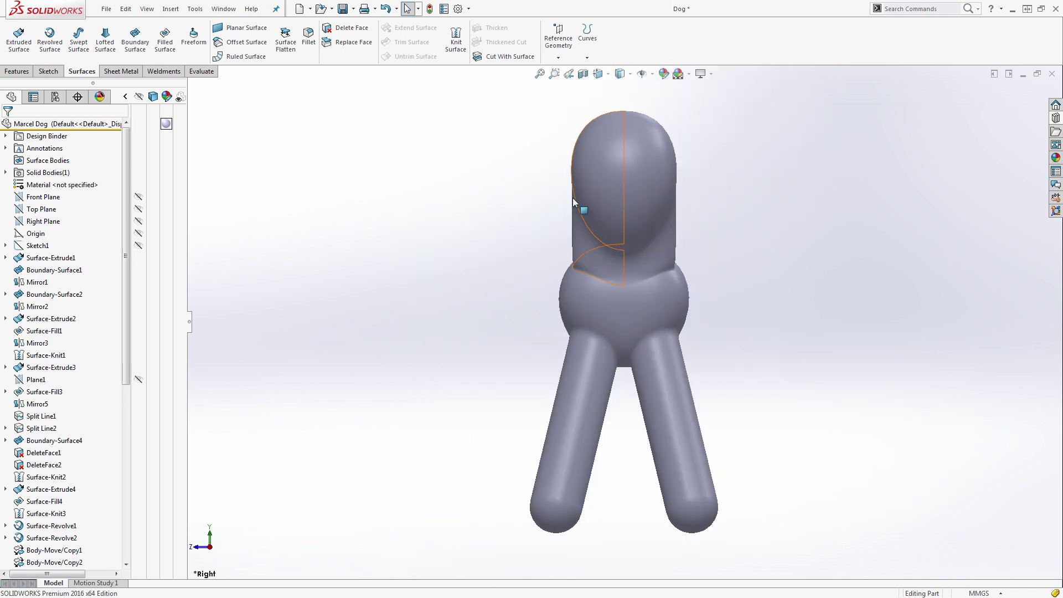
{"action": "key", "text": "ctrl+1"}
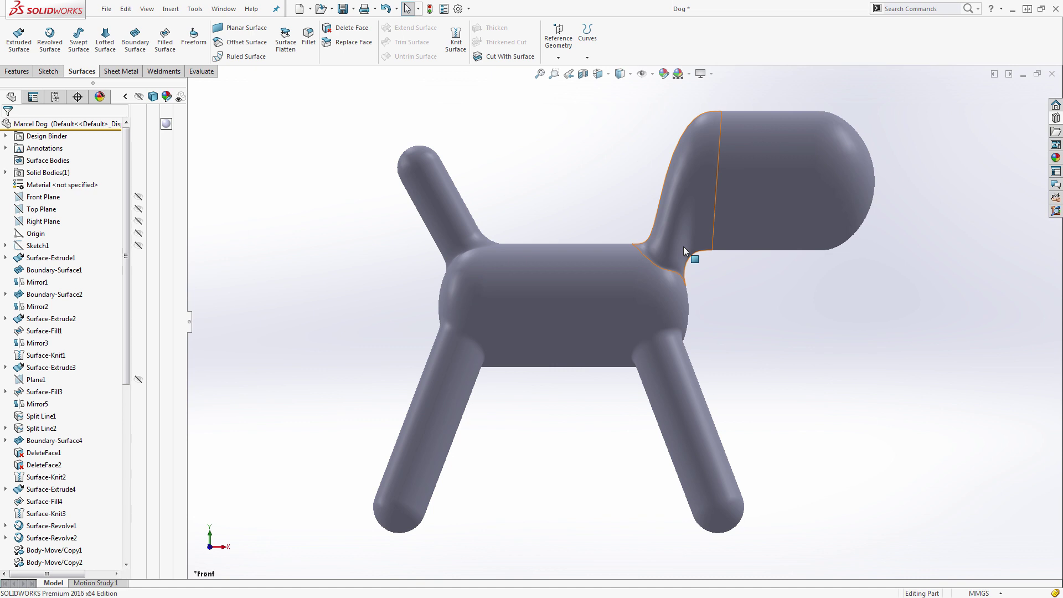
{"action": "key", "text": "ctrl+7"}
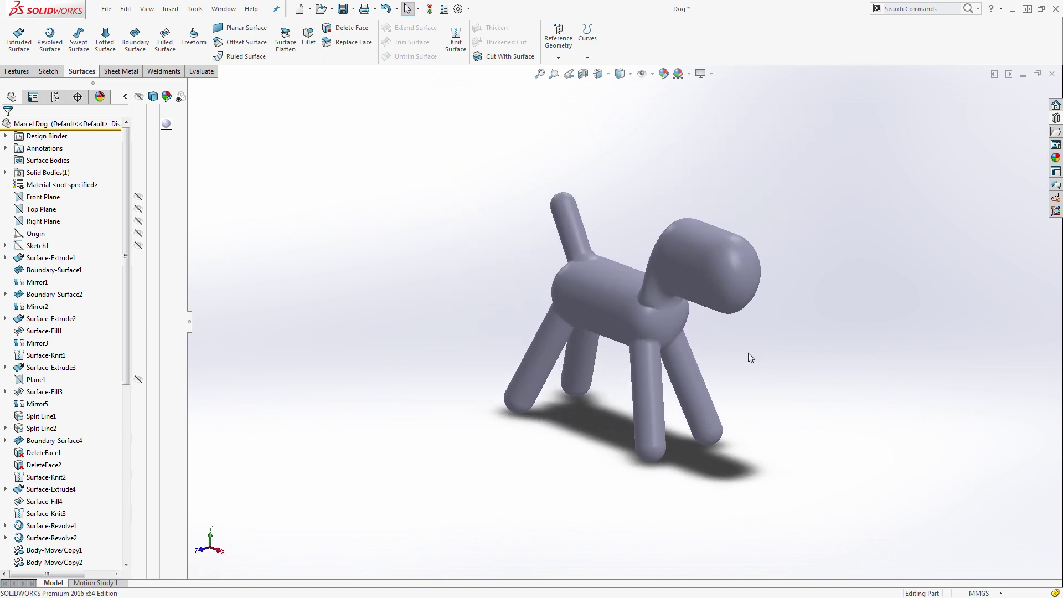
Step: Inspect the chest and body faces and the blends at the tail and rear leg up close for smooth transitions
{"action": "left_click", "coordinate": [667, 322]}
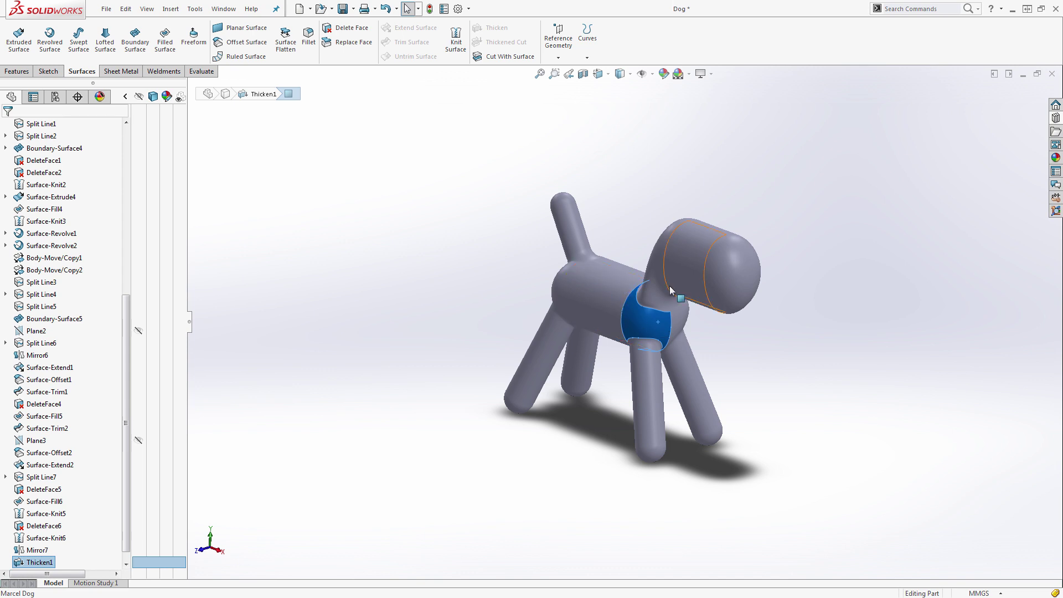
{"action": "middle_click_drag", "start_coordinate": [670, 286], "coordinate": [731, 316]}
{"action": "scroll", "coordinate": [680, 290], "scroll_direction": "down", "scroll_amount": 5}
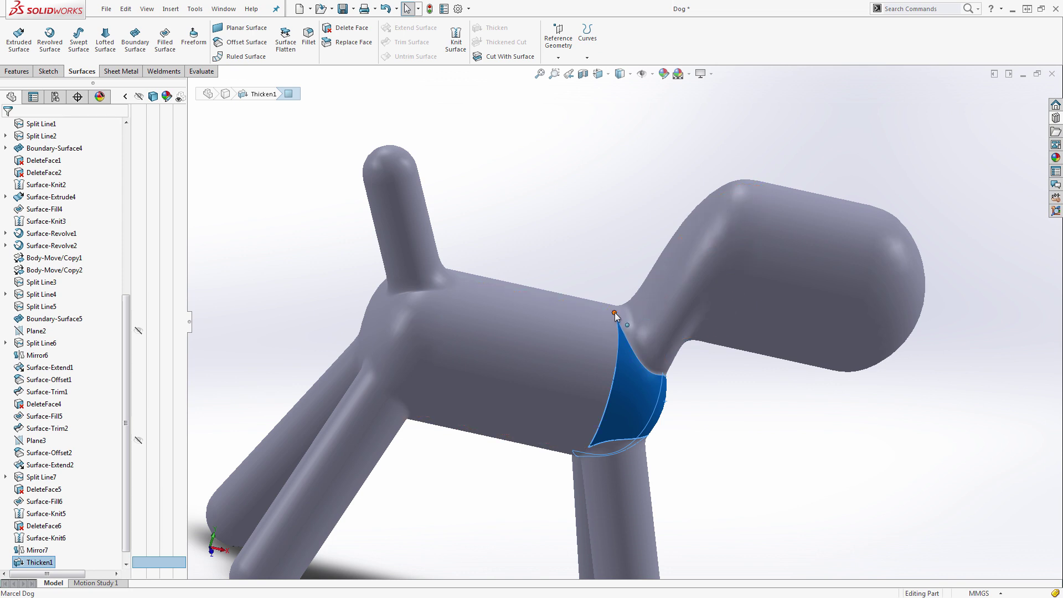
{"action": "left_click", "coordinate": [768, 257]}
{"action": "left_click", "coordinate": [601, 338]}
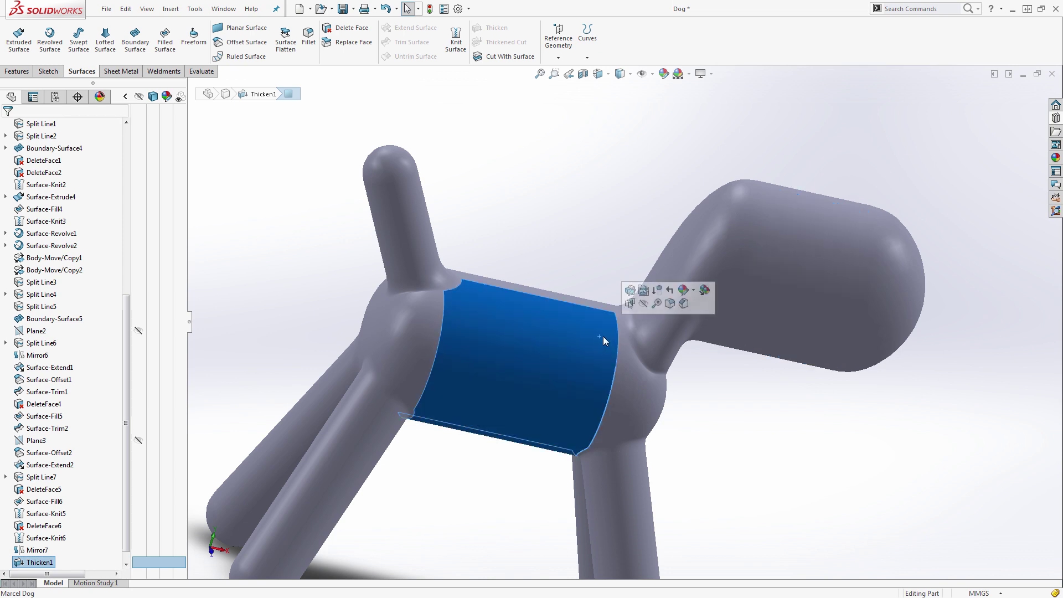
{"action": "left_click", "coordinate": [519, 217]}
{"action": "left_click", "coordinate": [411, 243]}
{"action": "left_click", "coordinate": [433, 280]}
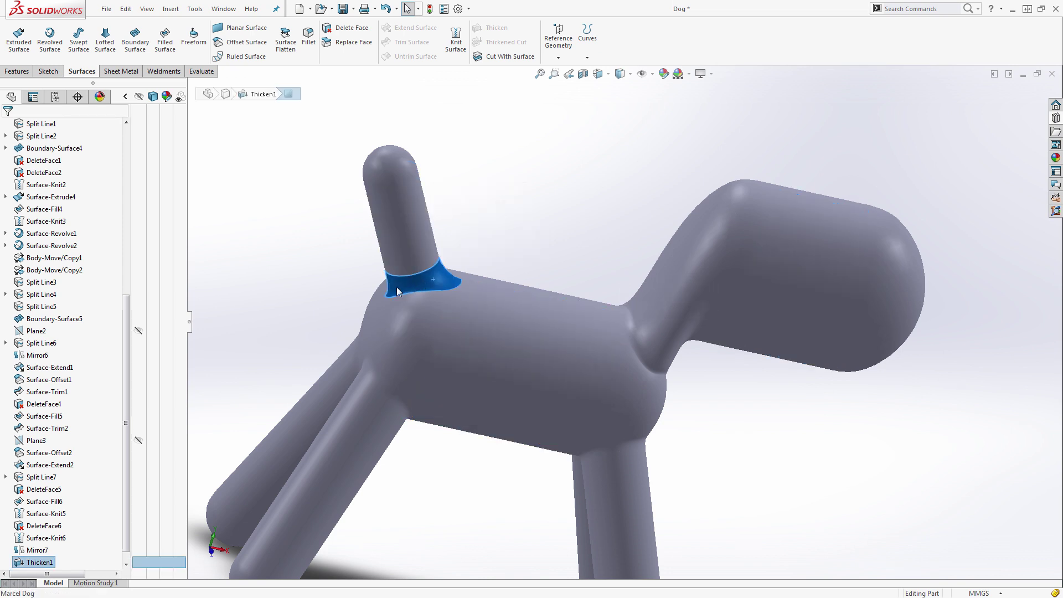
{"action": "middle_click_drag", "start_coordinate": [430, 258], "coordinate": [398, 193]}
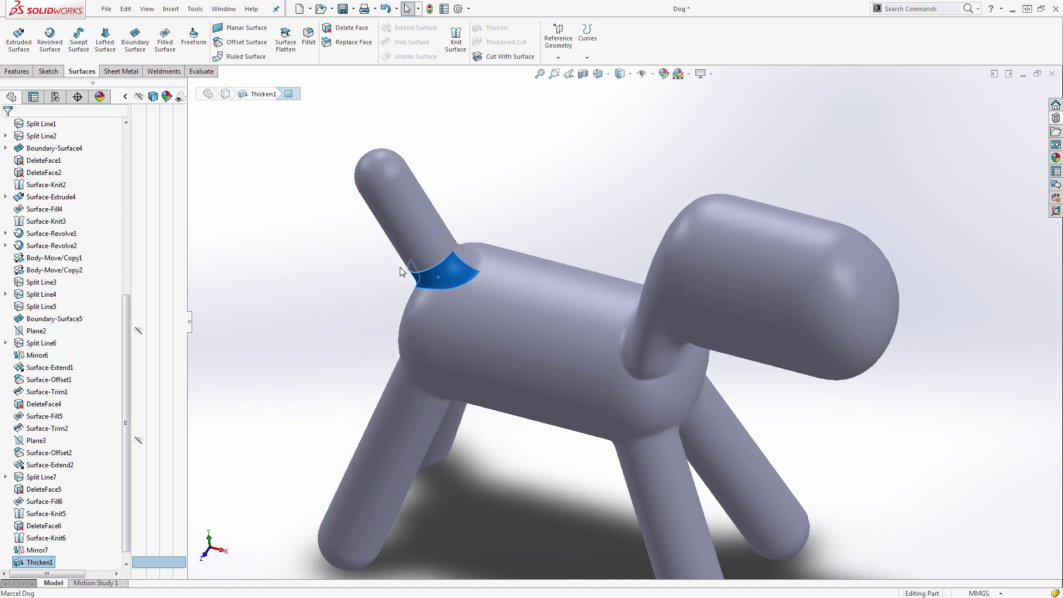
{"action": "middle_click_drag", "start_coordinate": [413, 284], "coordinate": [499, 218]}
{"action": "scroll", "coordinate": [423, 351], "scroll_direction": "down", "scroll_amount": 5}
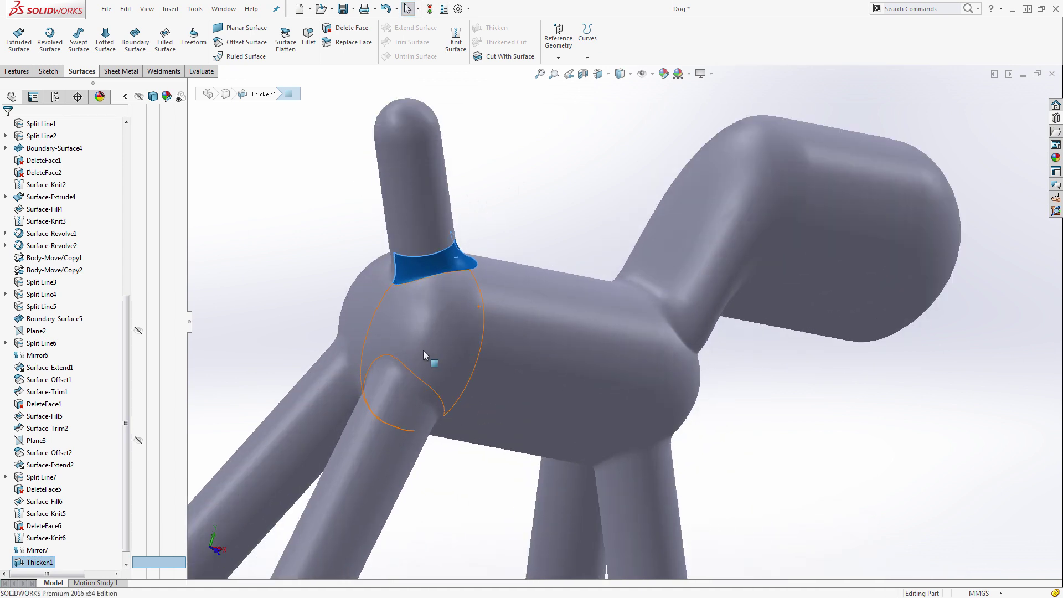
{"action": "left_click", "coordinate": [410, 401]}
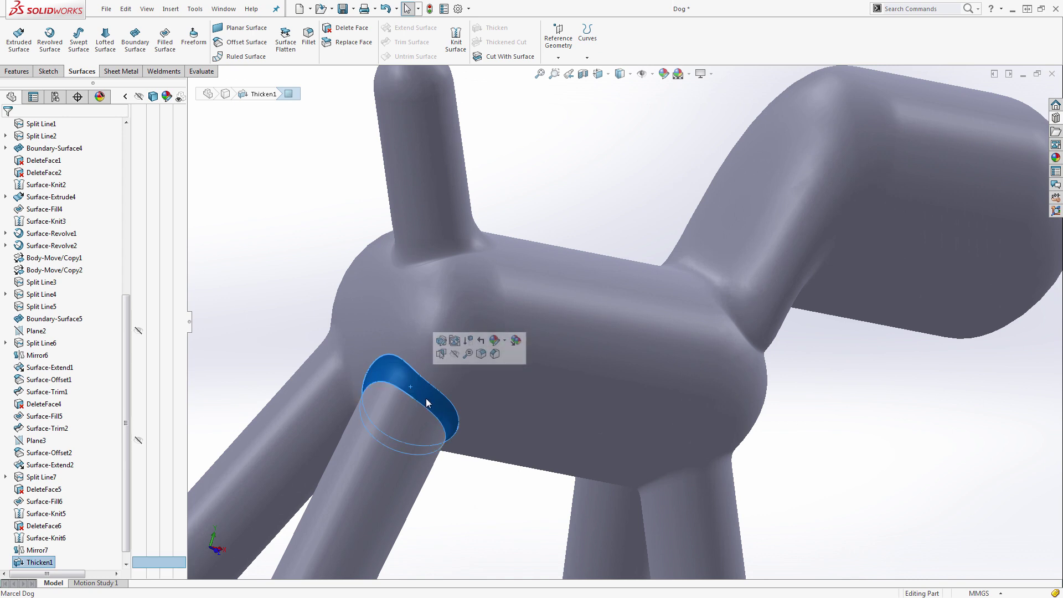
{"action": "key", "text": "f"}
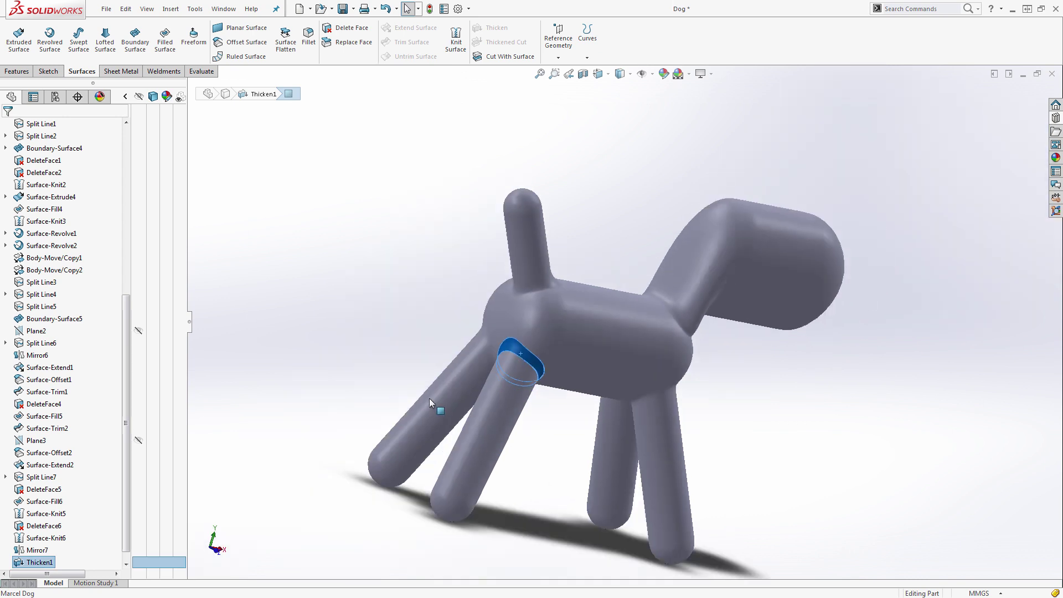
Step: Return the dog to the front view with nothing selected and save the part
{"action": "left_click", "coordinate": [391, 324]}
{"action": "key", "text": "ctrl+1"}
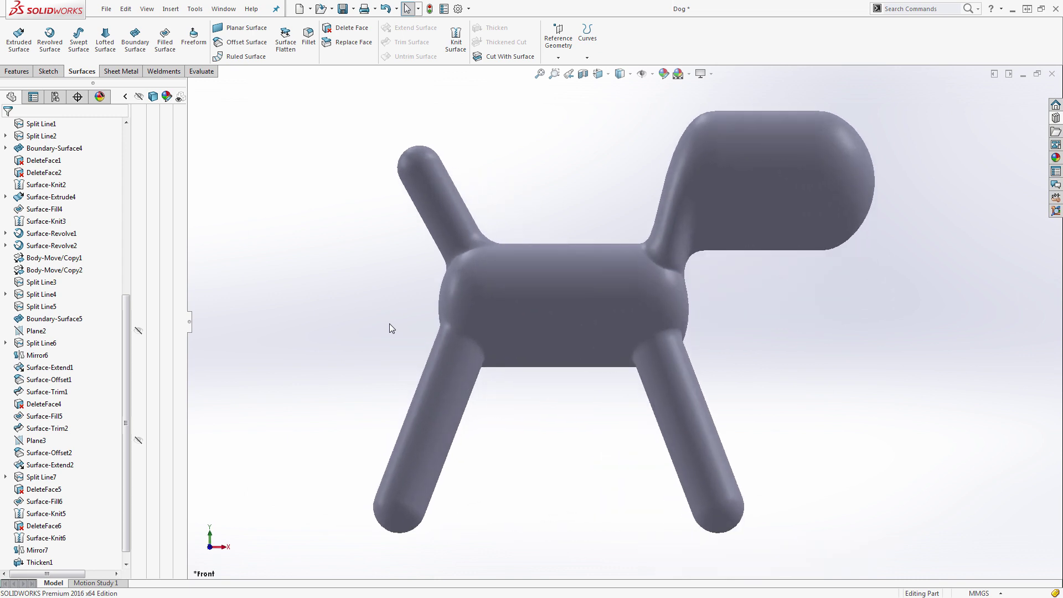
{"action": "left_click", "coordinate": [345, 9]}
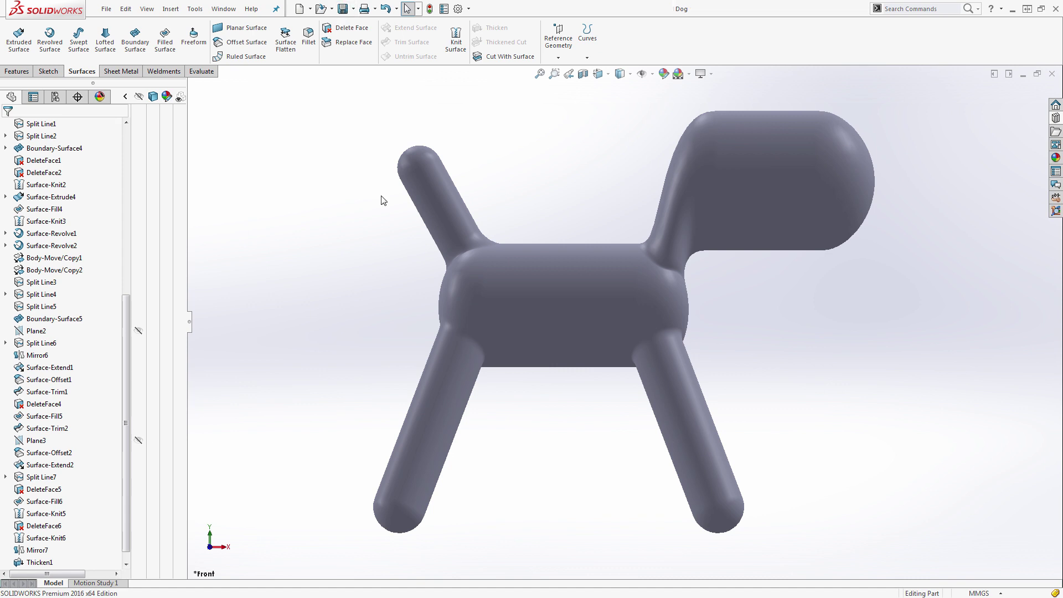